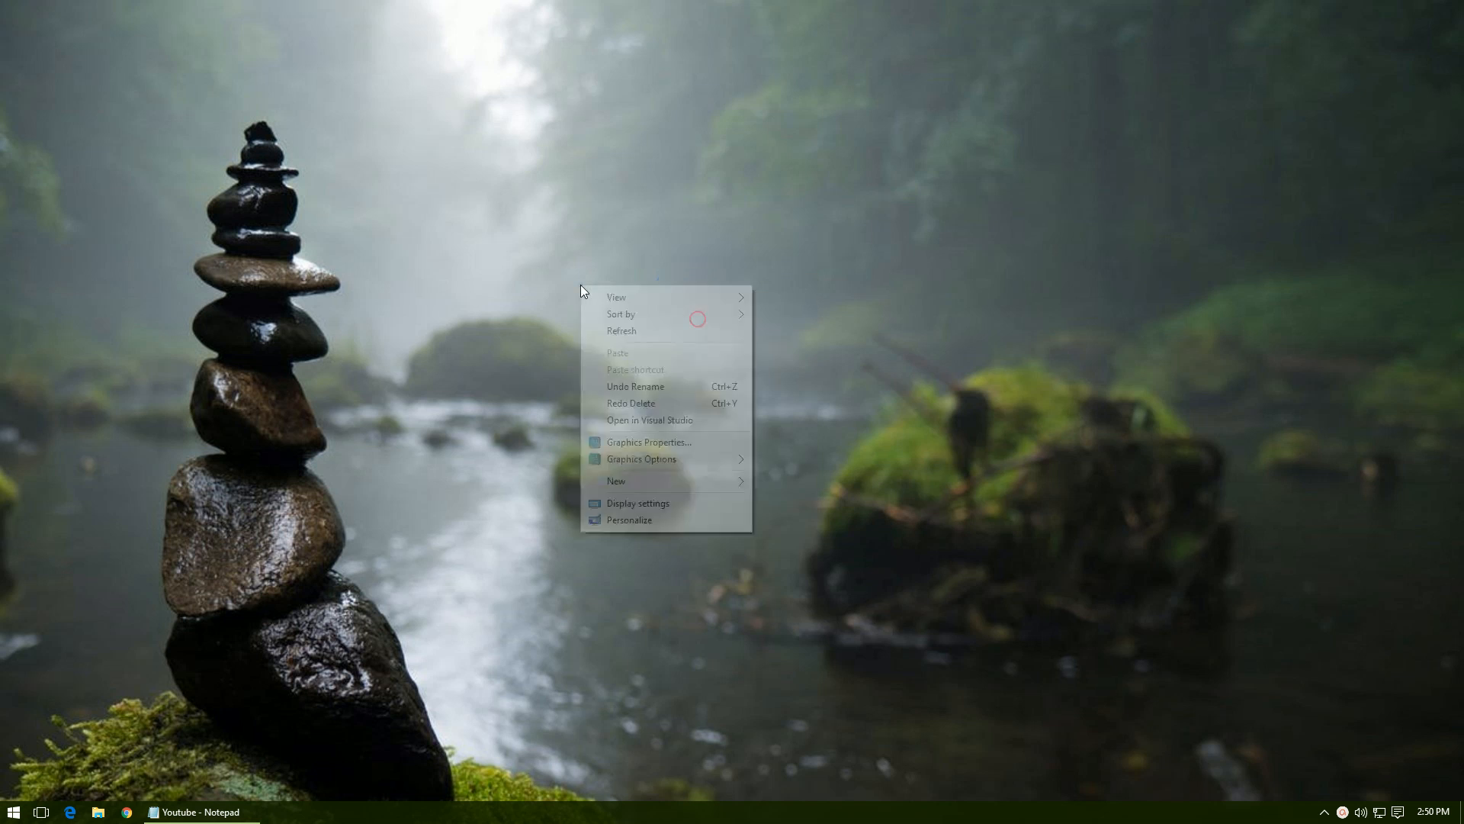
left_click(629, 326)
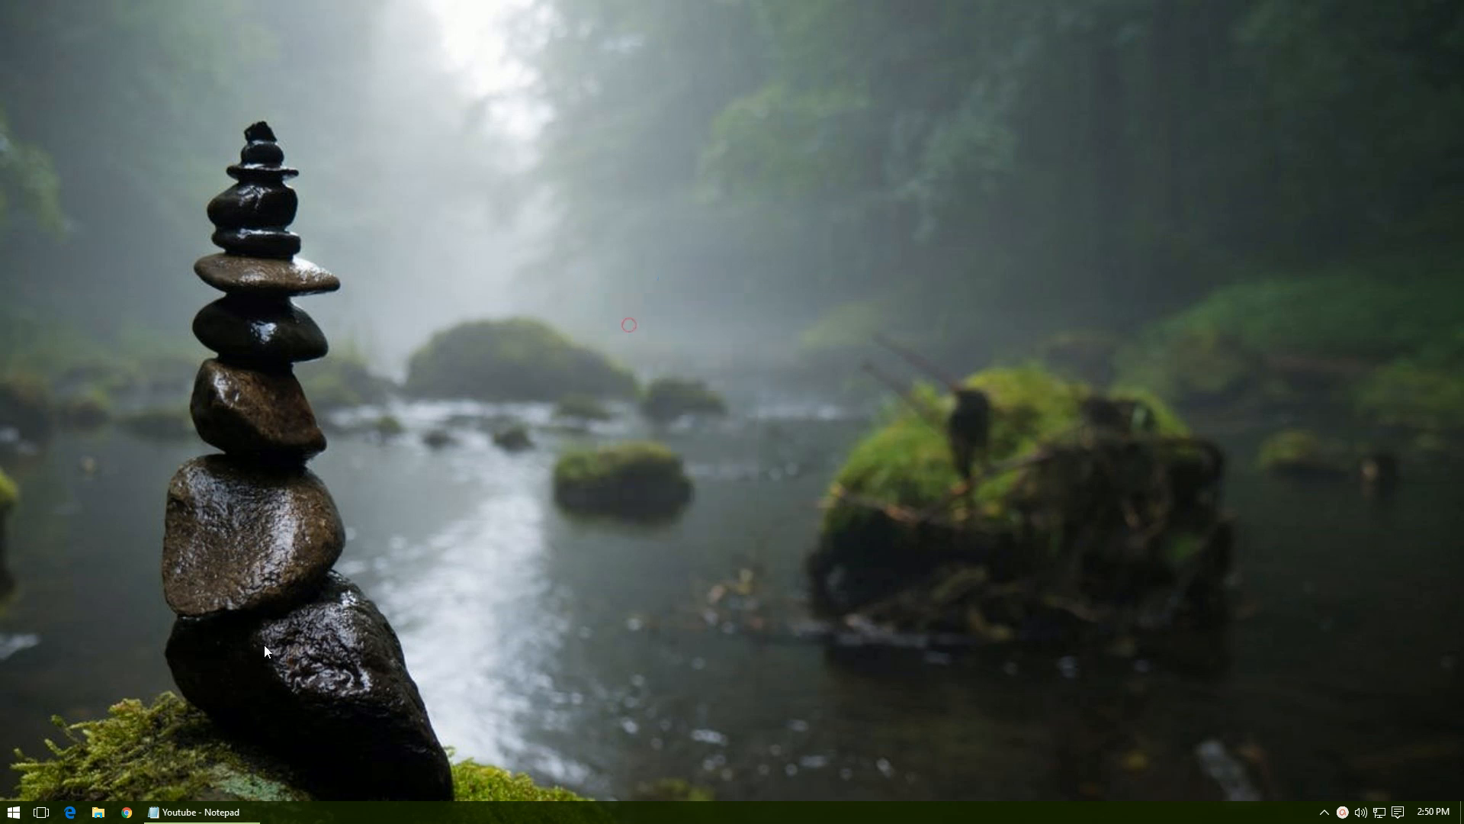
left_click(6, 813)
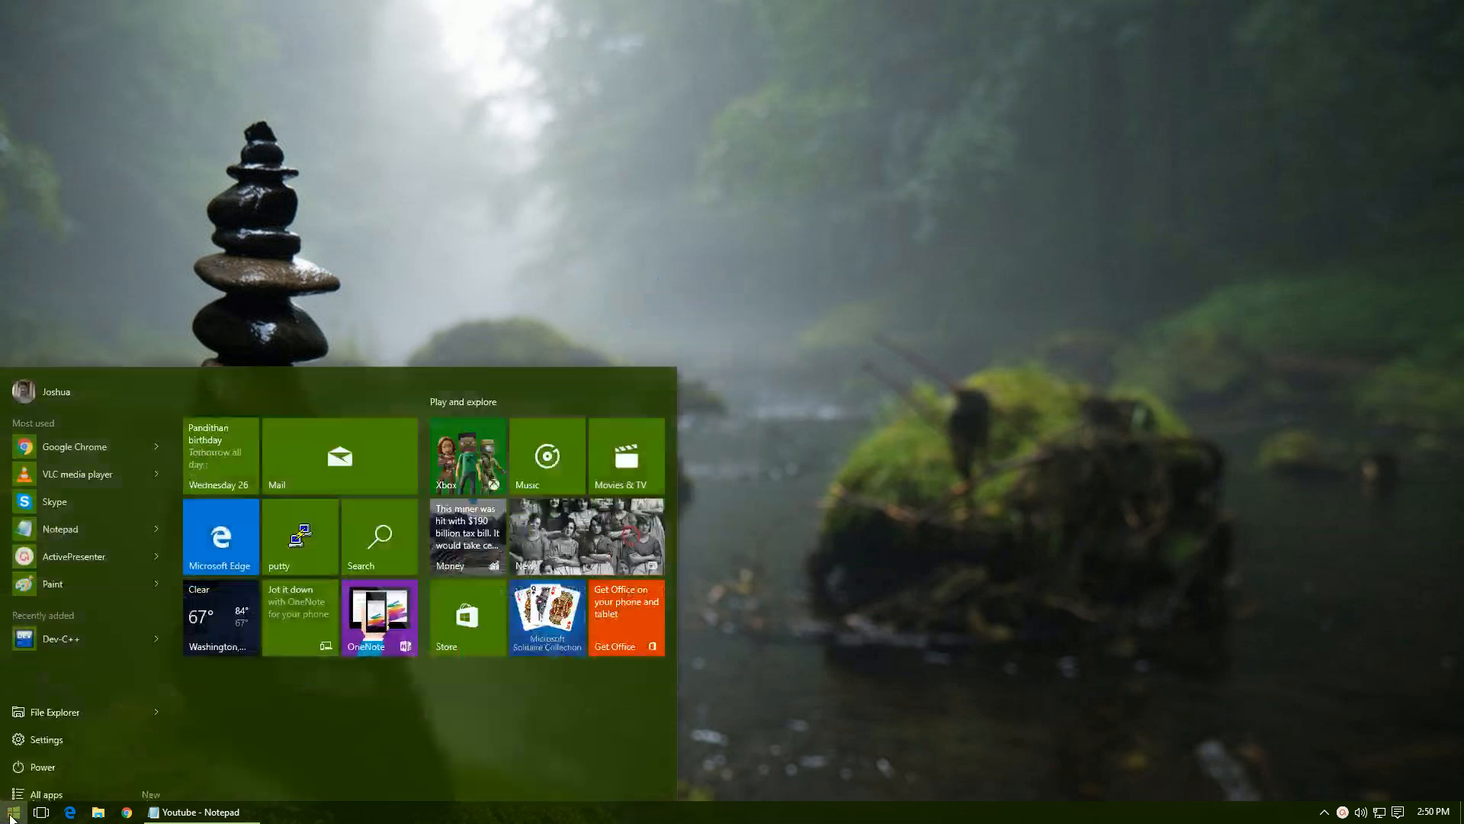
left_click(990, 247)
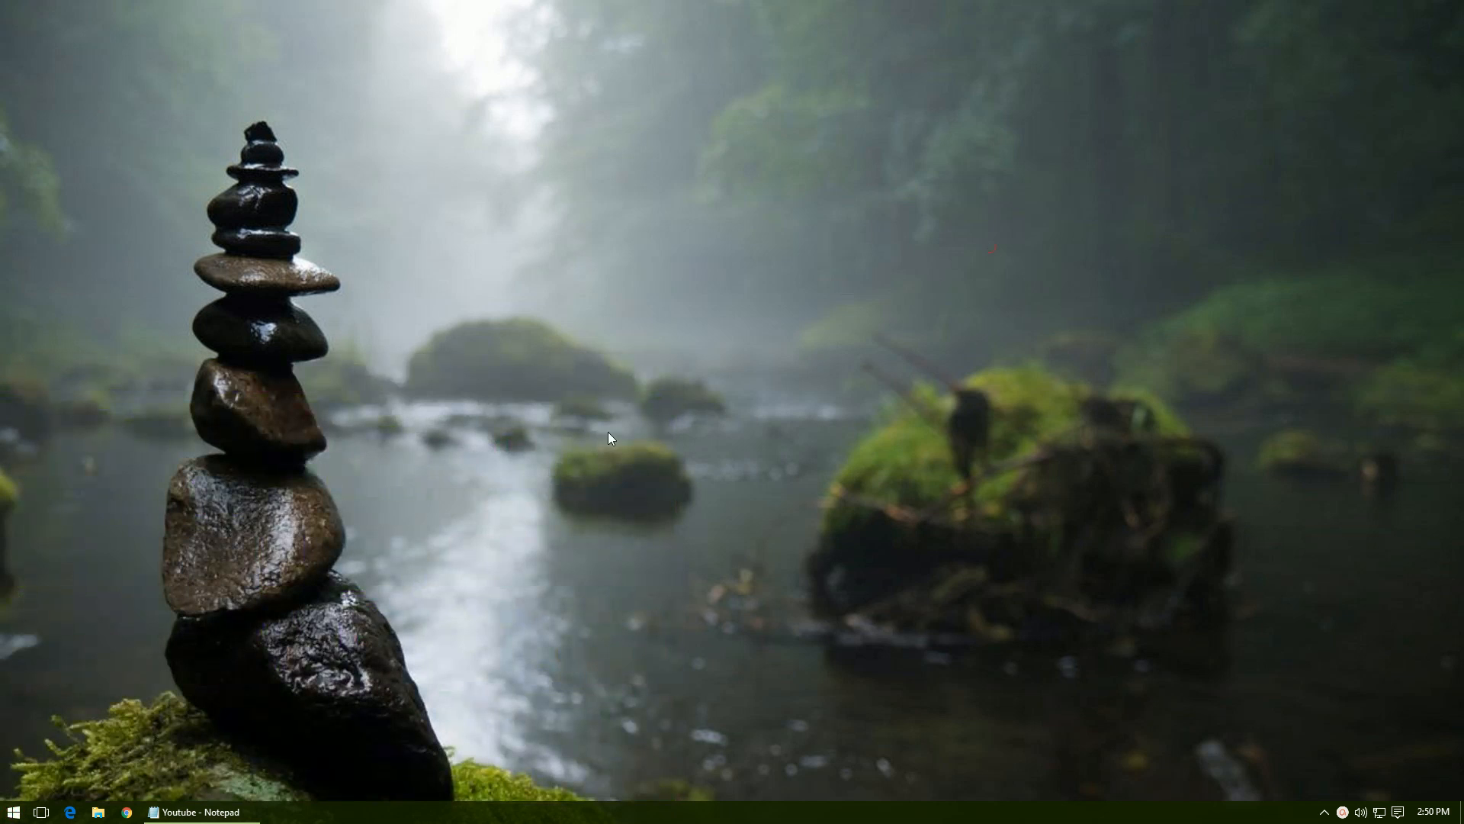
left_click(98, 813)
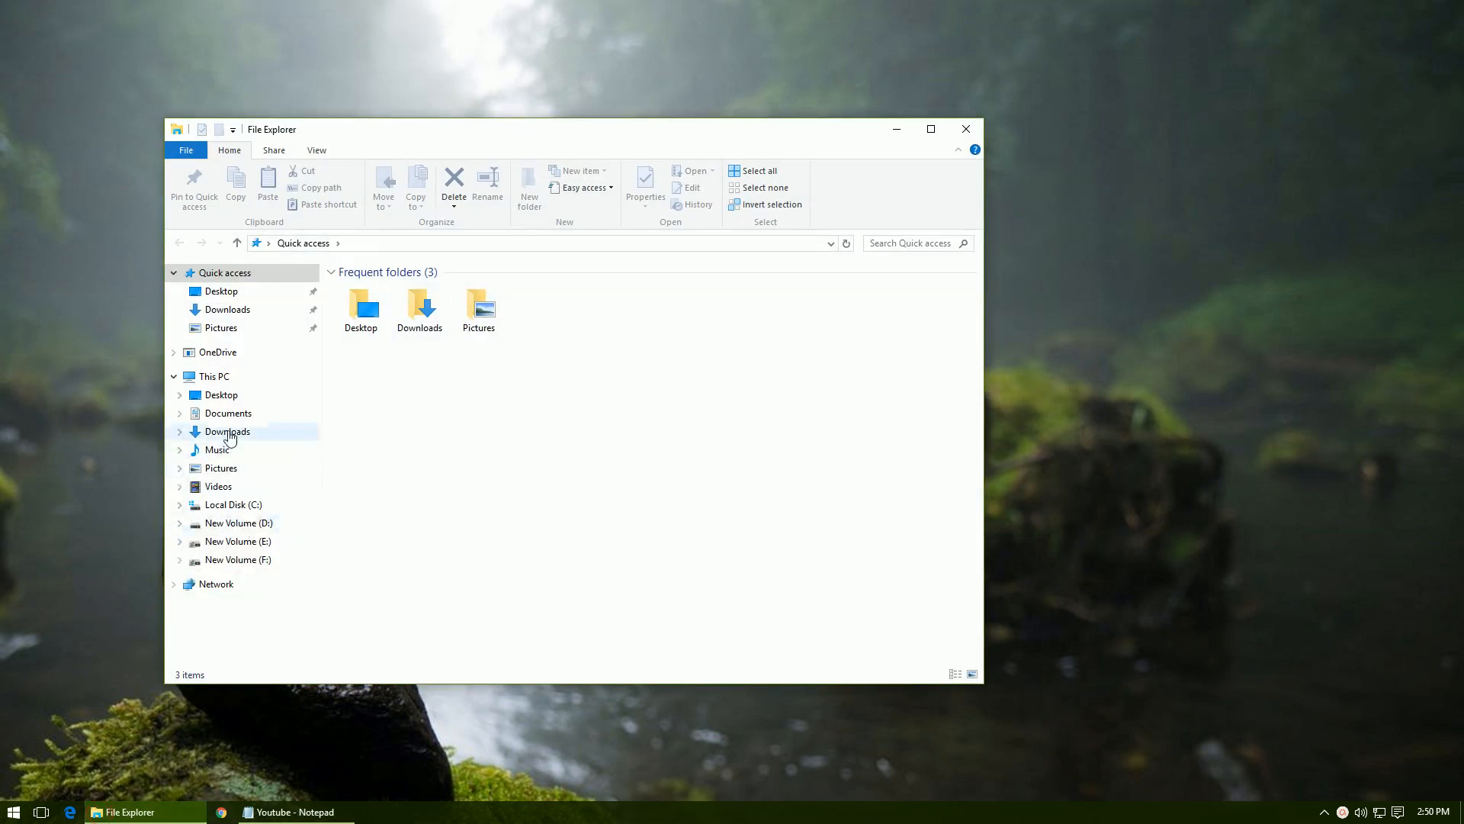
left_click(228, 414)
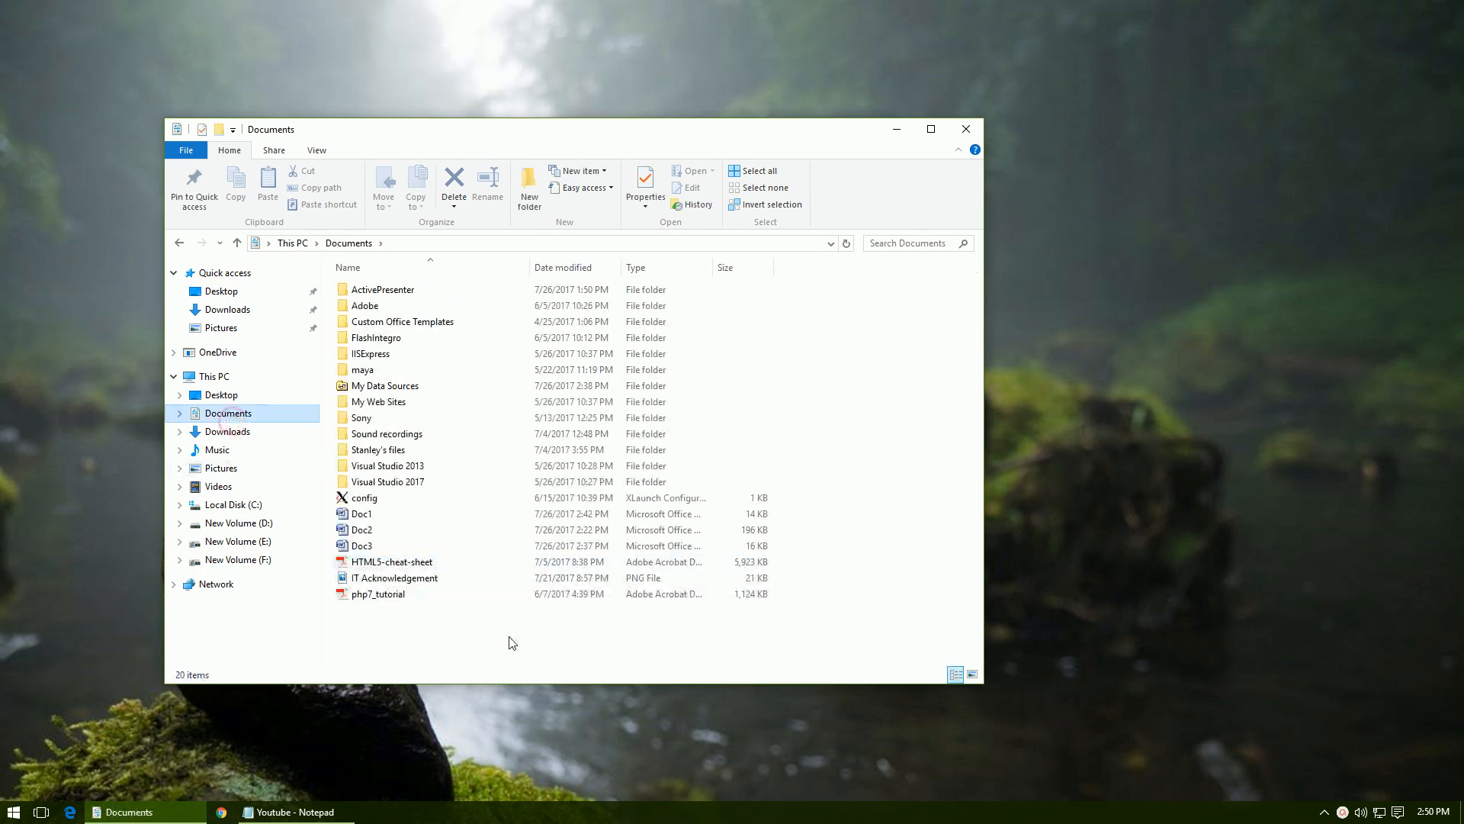
left_click(371, 547)
double_click(371, 547)
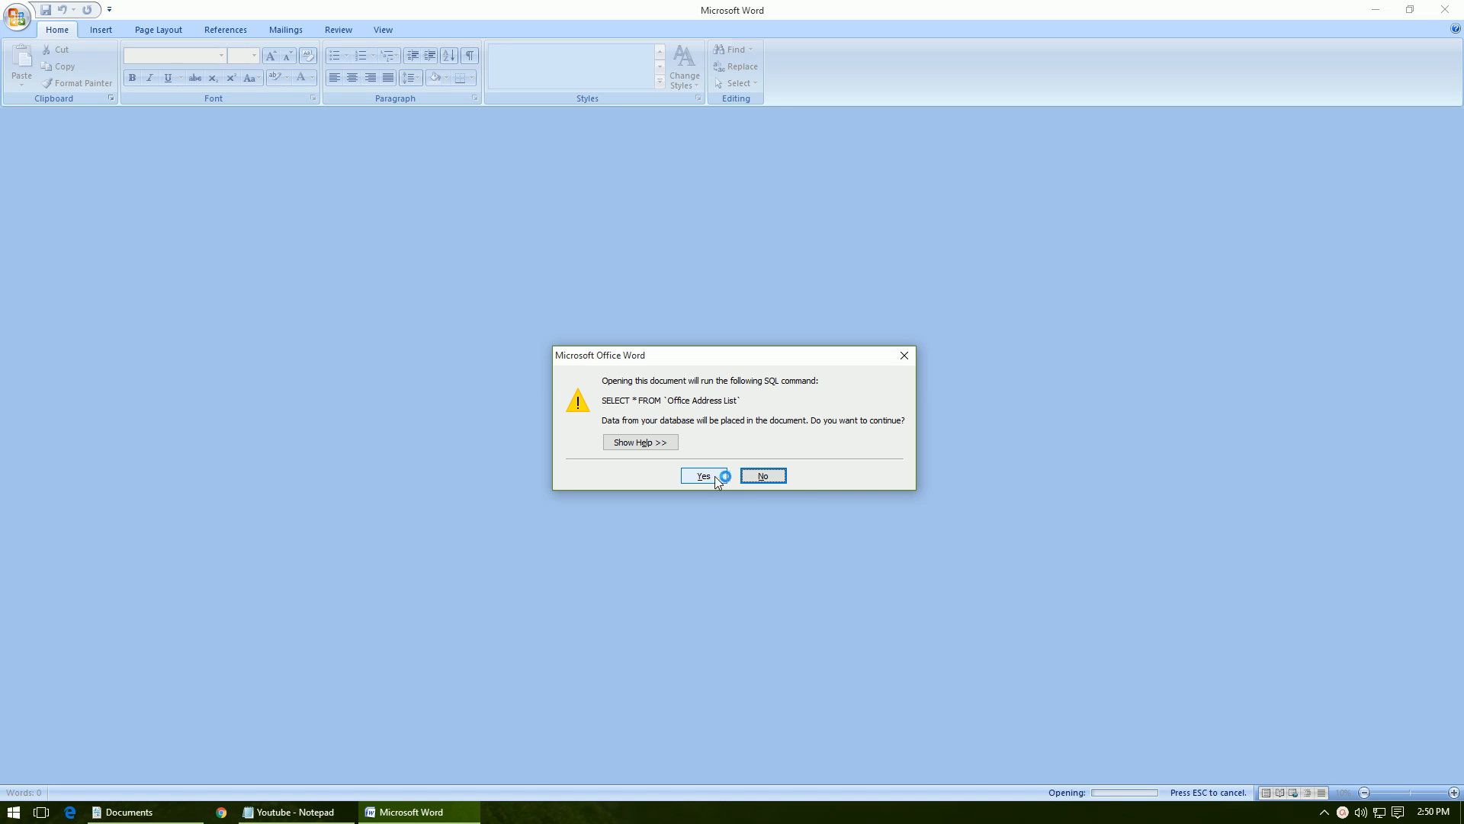
left_click(764, 476)
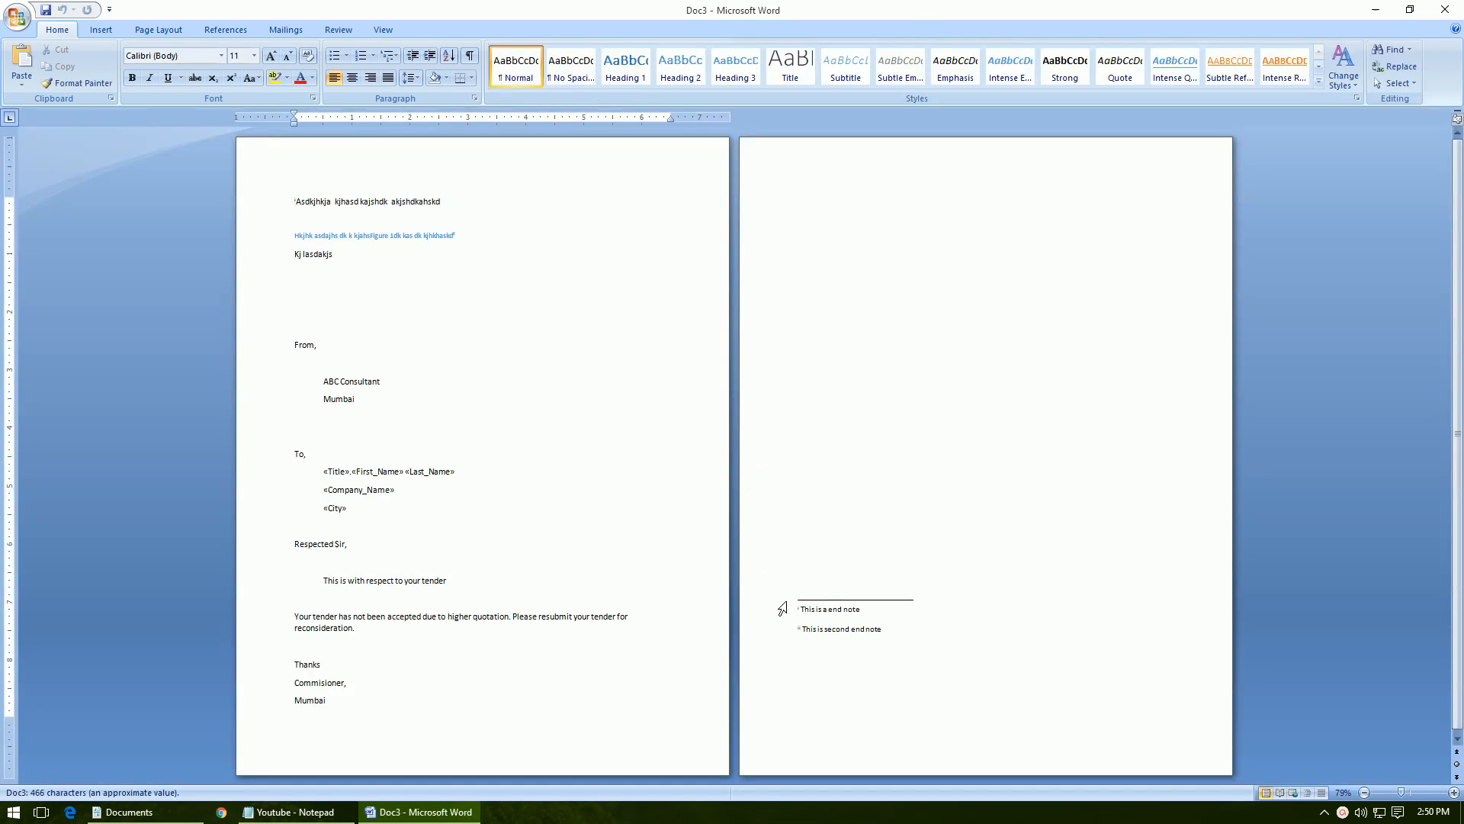
left_click(1445, 9)
left_click(966, 128)
right_click(336, 141)
left_click(373, 184)
- Search for "word" and launch Microsoft Office Word 2007 with a blank document
key("super")
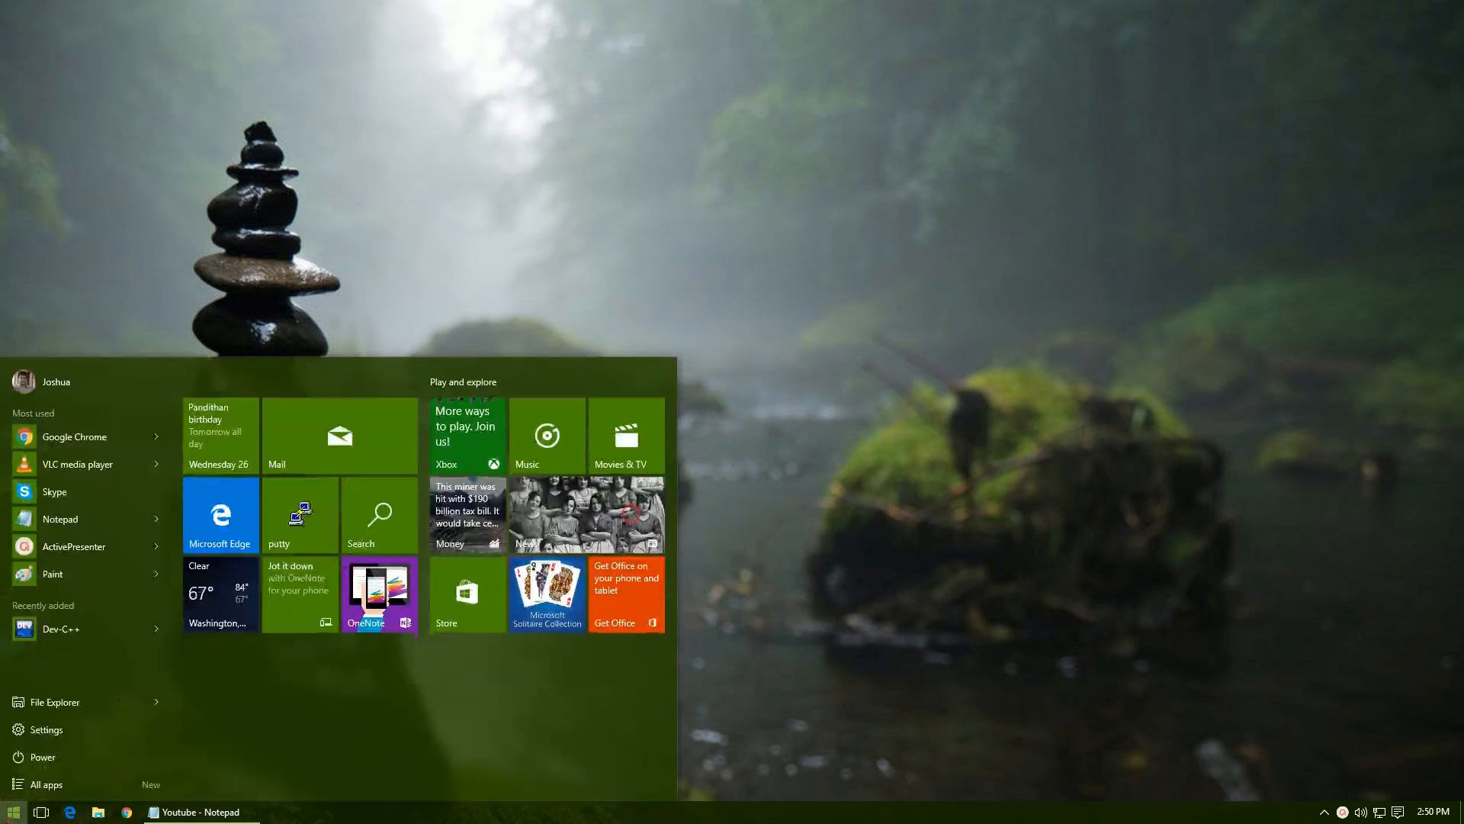
type("word")
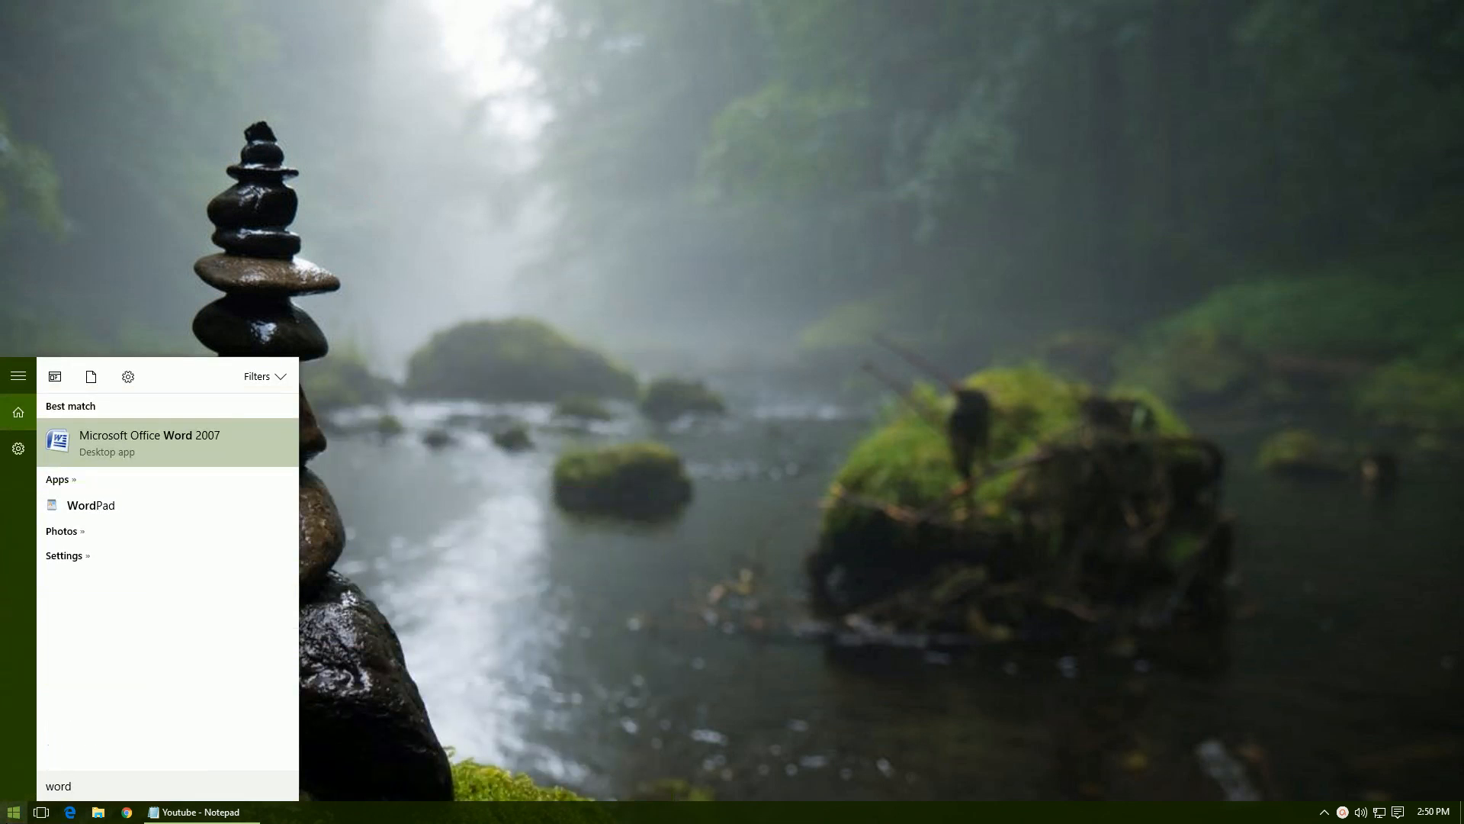
key("Return")
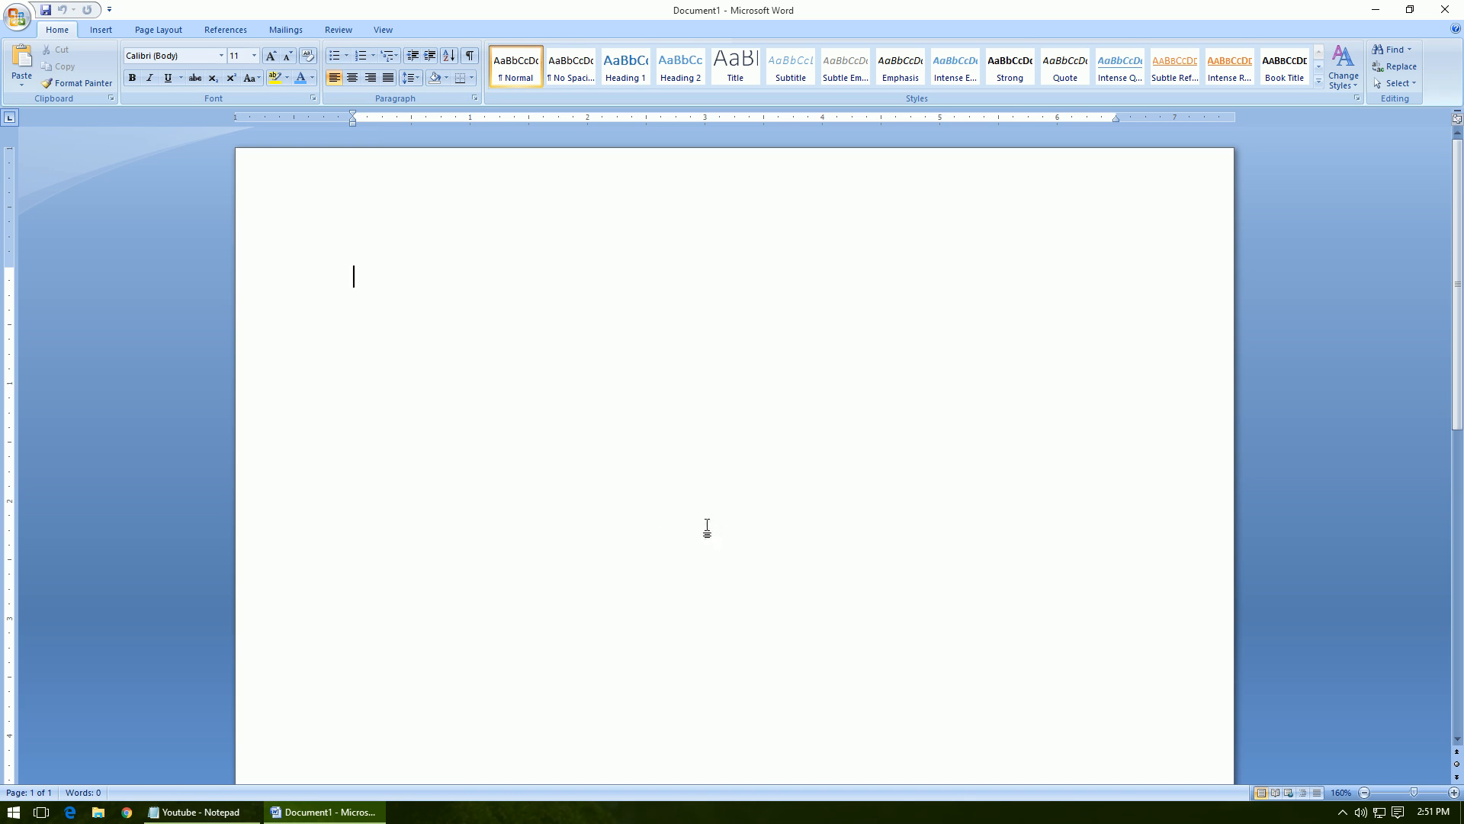
- Insert a page break in the blank document to start a second page
scroll(707, 526, "down", 3)
scroll(707, 526, "up", 3)
scroll(707, 526, "down", 9)
left_click(100, 29)
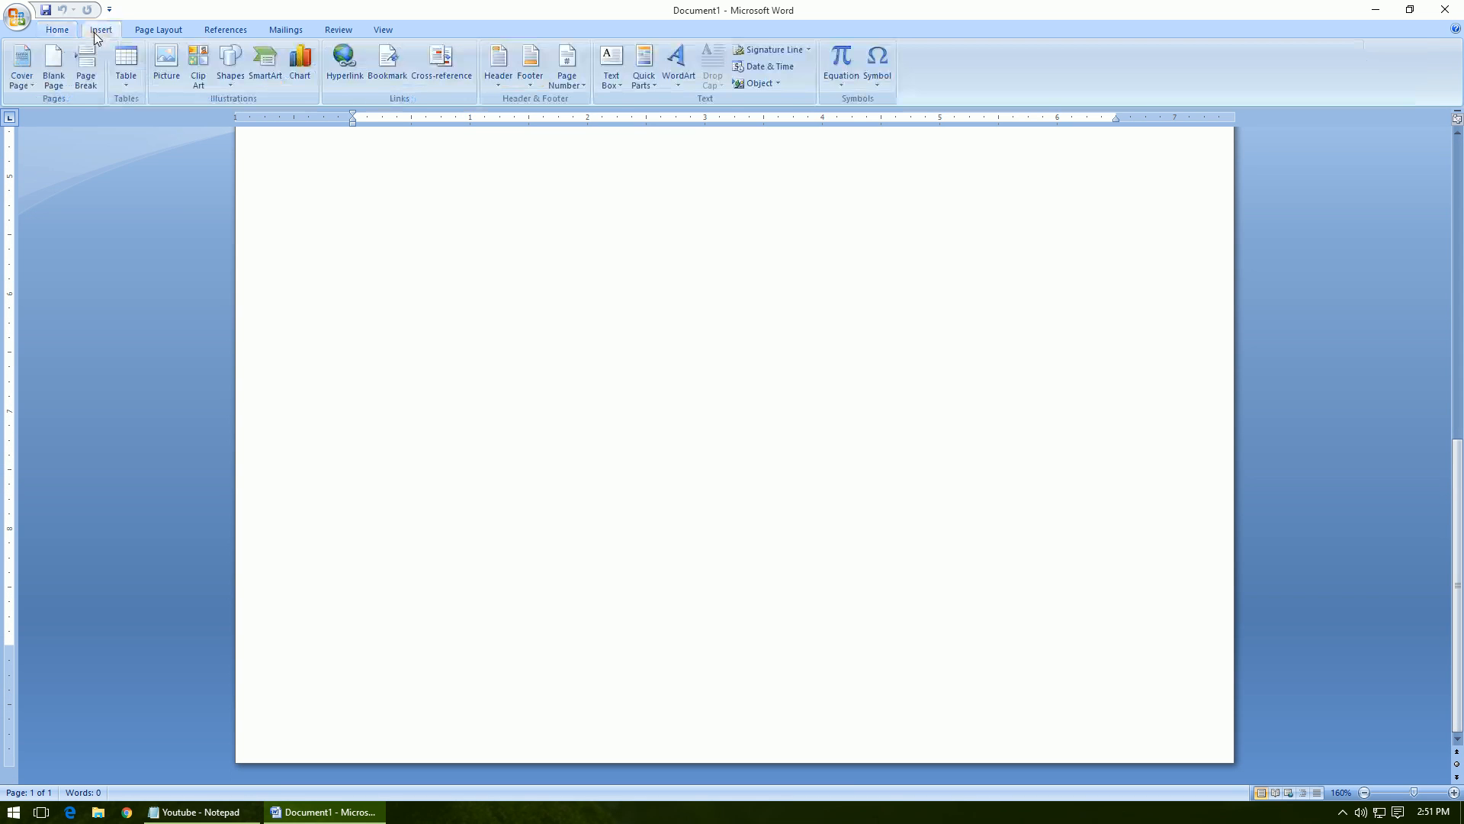
left_click(85, 68)
scroll(628, 442, "down", 1)
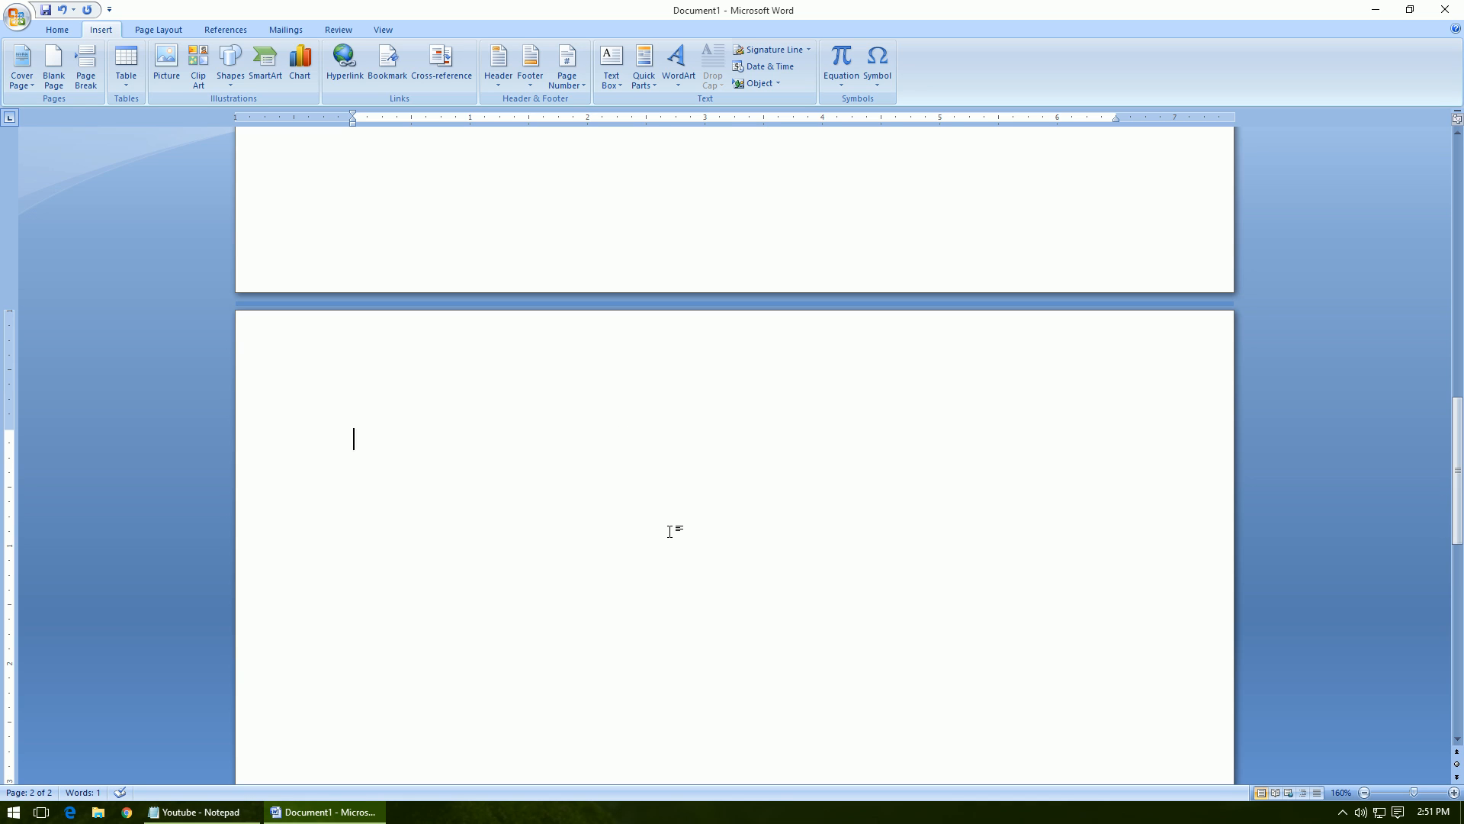
- Enter the dedication "This Document is dedicated to my wife and sons" on the second page
type("This is the")
key("shift+Home")
type("This")
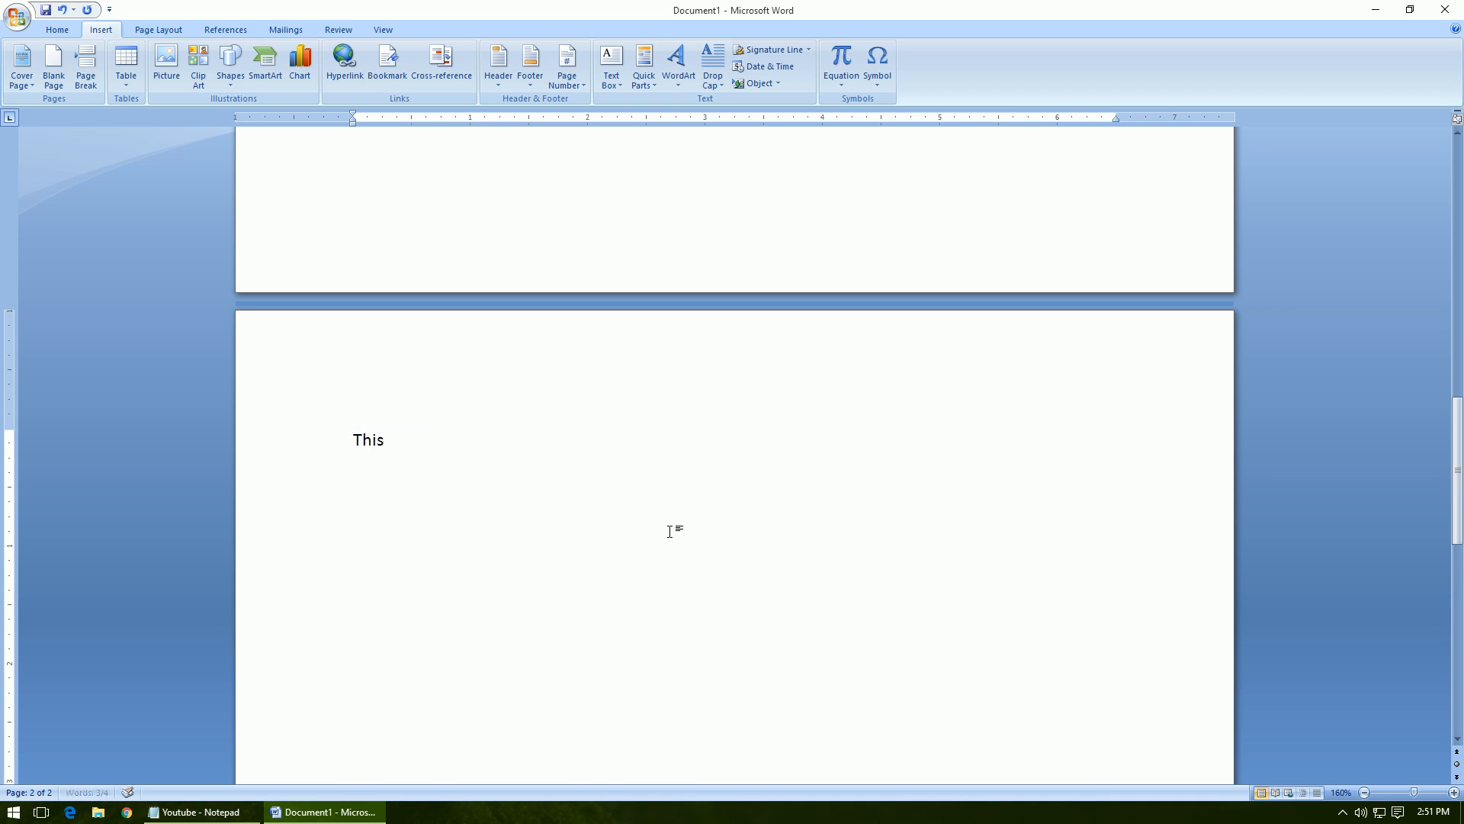
type(" Document is ded")
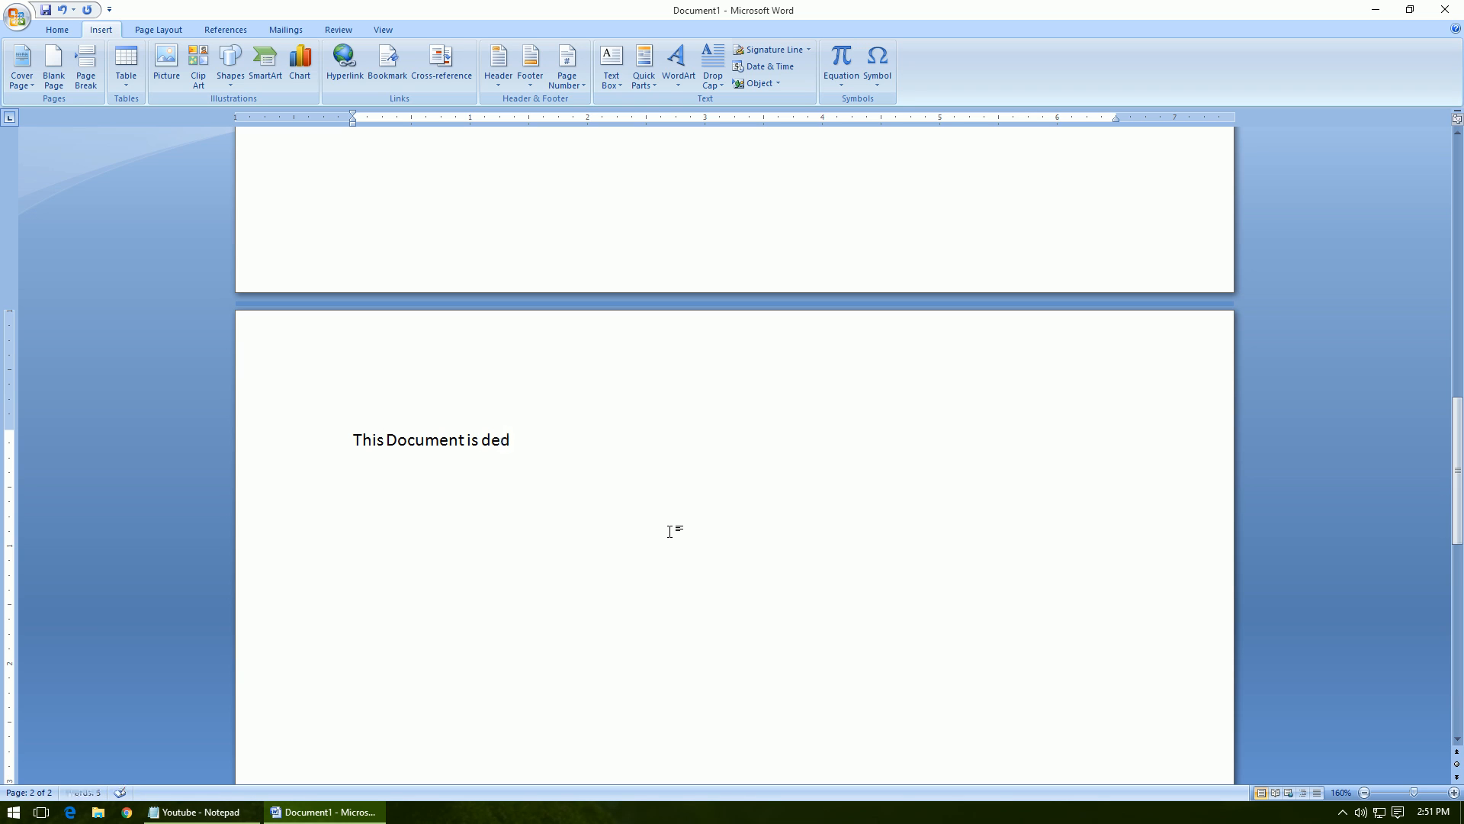
type("icated to my wife and sonf")
key("BackSpace")
type("s")
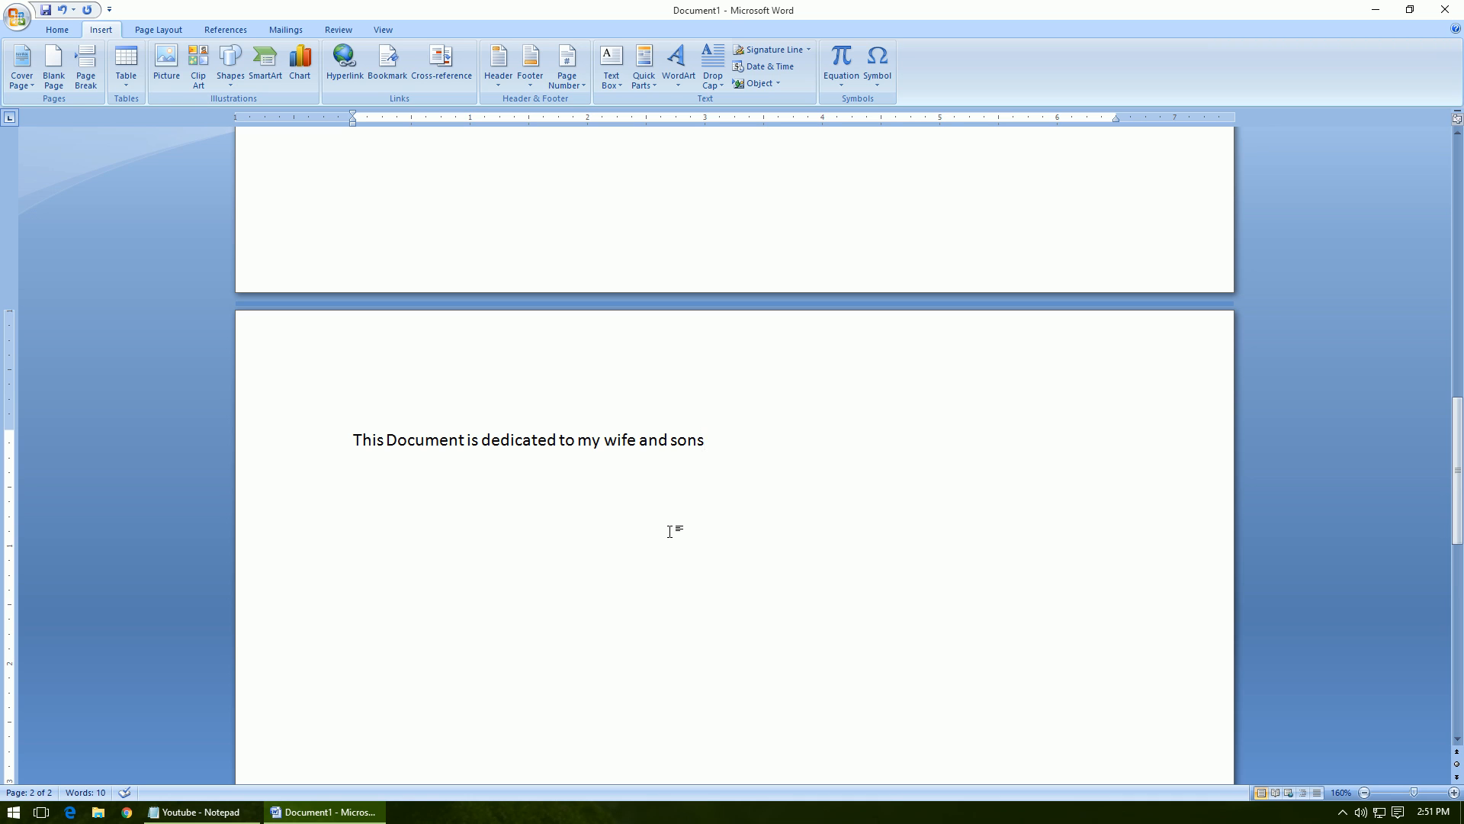
- Insert an empty line above the dedication text on the second page
scroll(681, 492, "down", 3)
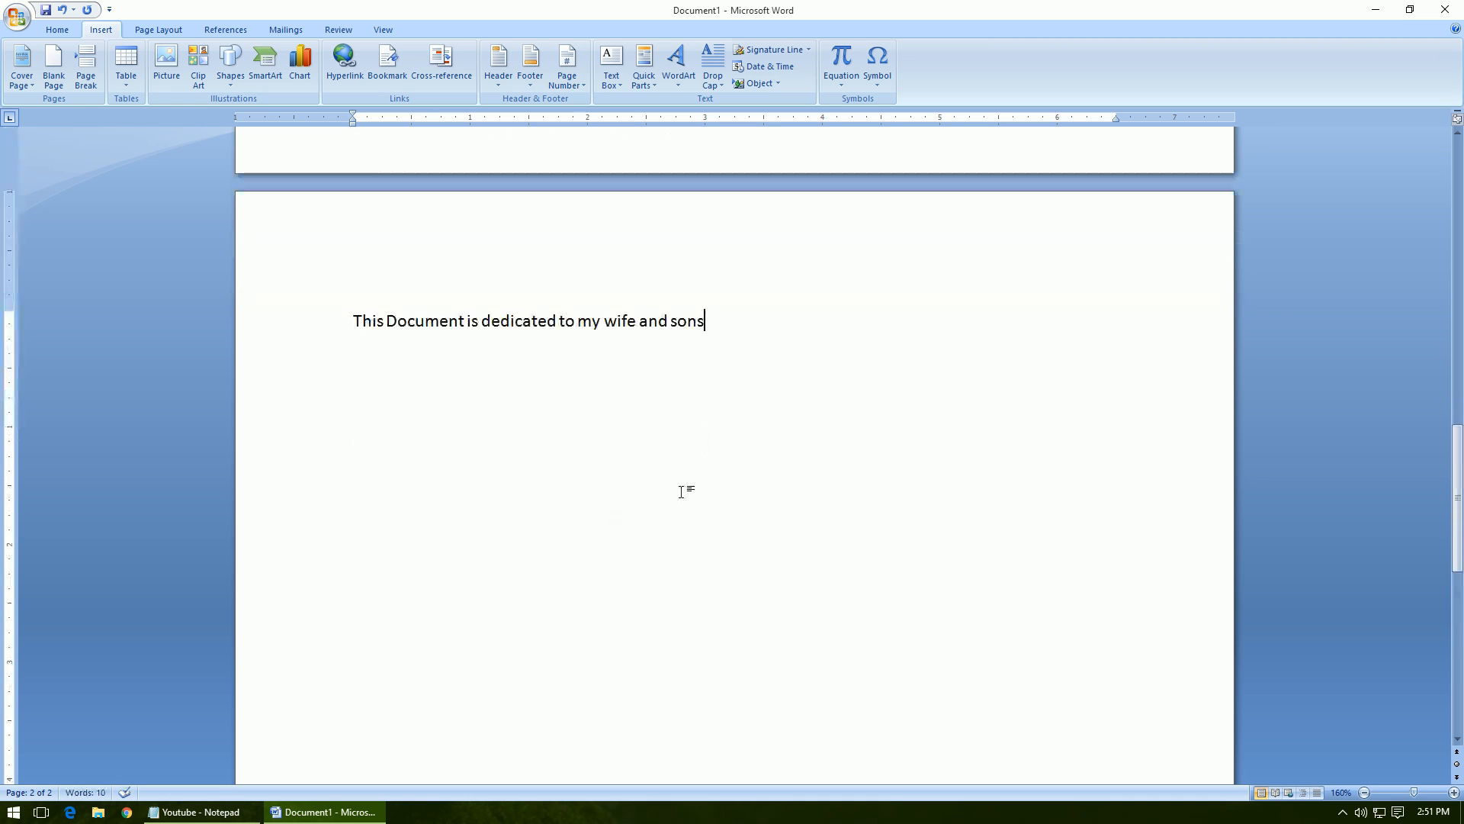
key("Home")
key("Return")
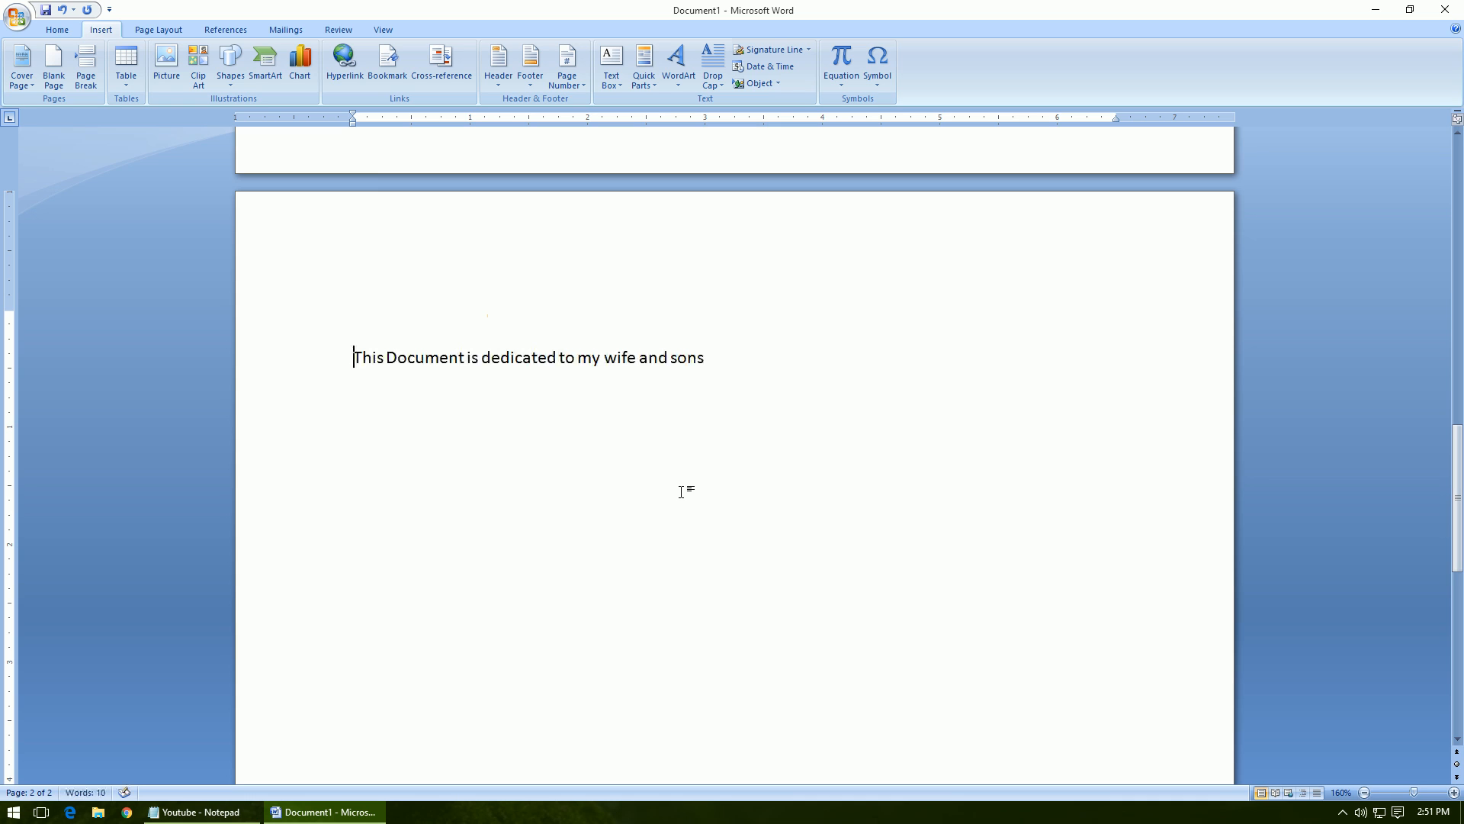
- Add several empty lines after the dedication and insert a page break to start a third page
scroll(690, 416, "down", 18)
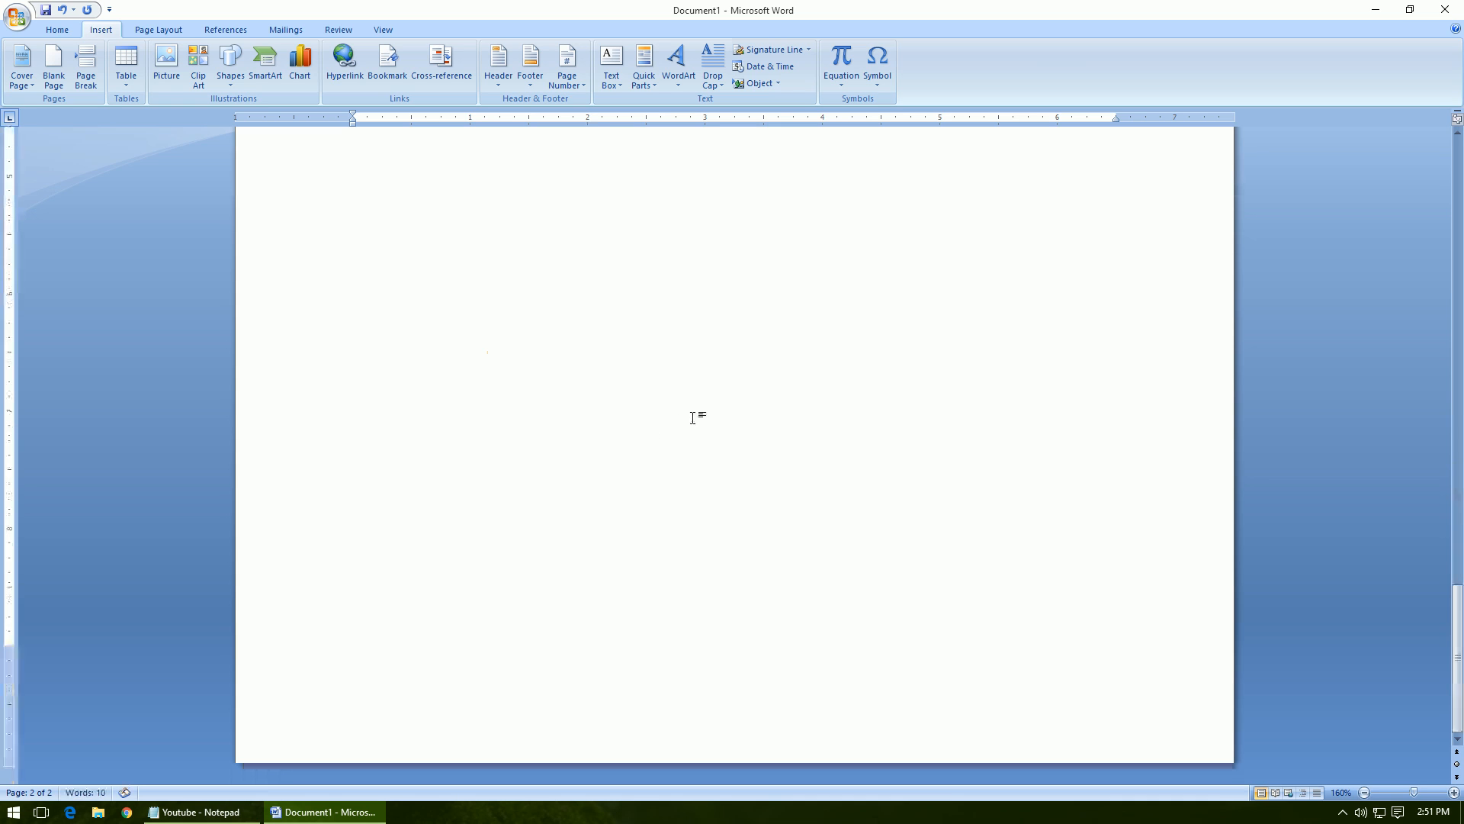
scroll(594, 609, "up", 13)
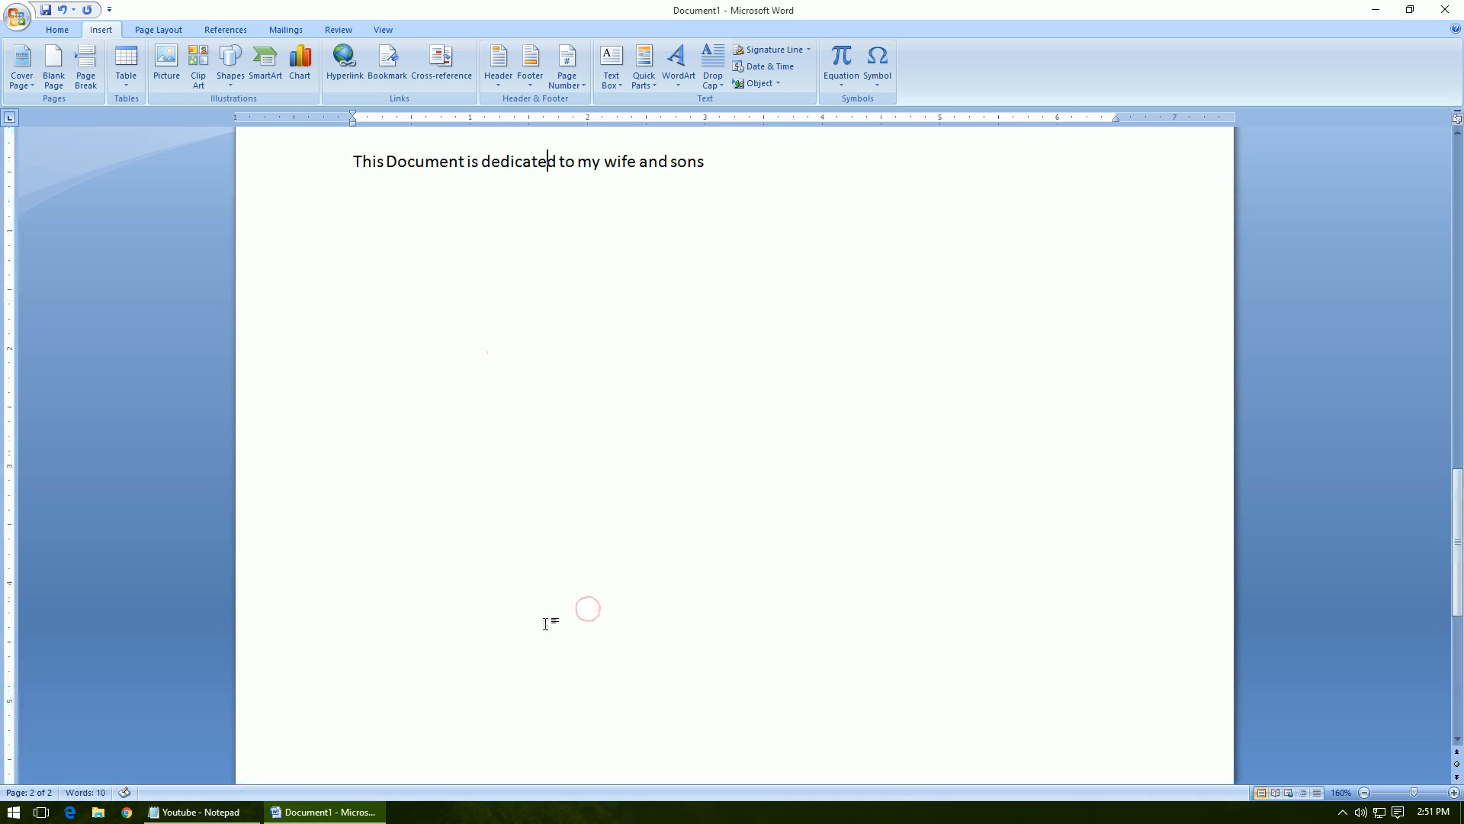
left_click(546, 623)
key("Return")
key("Return")
key("Return")
key("Return")
key("Return")
left_click(85, 69)
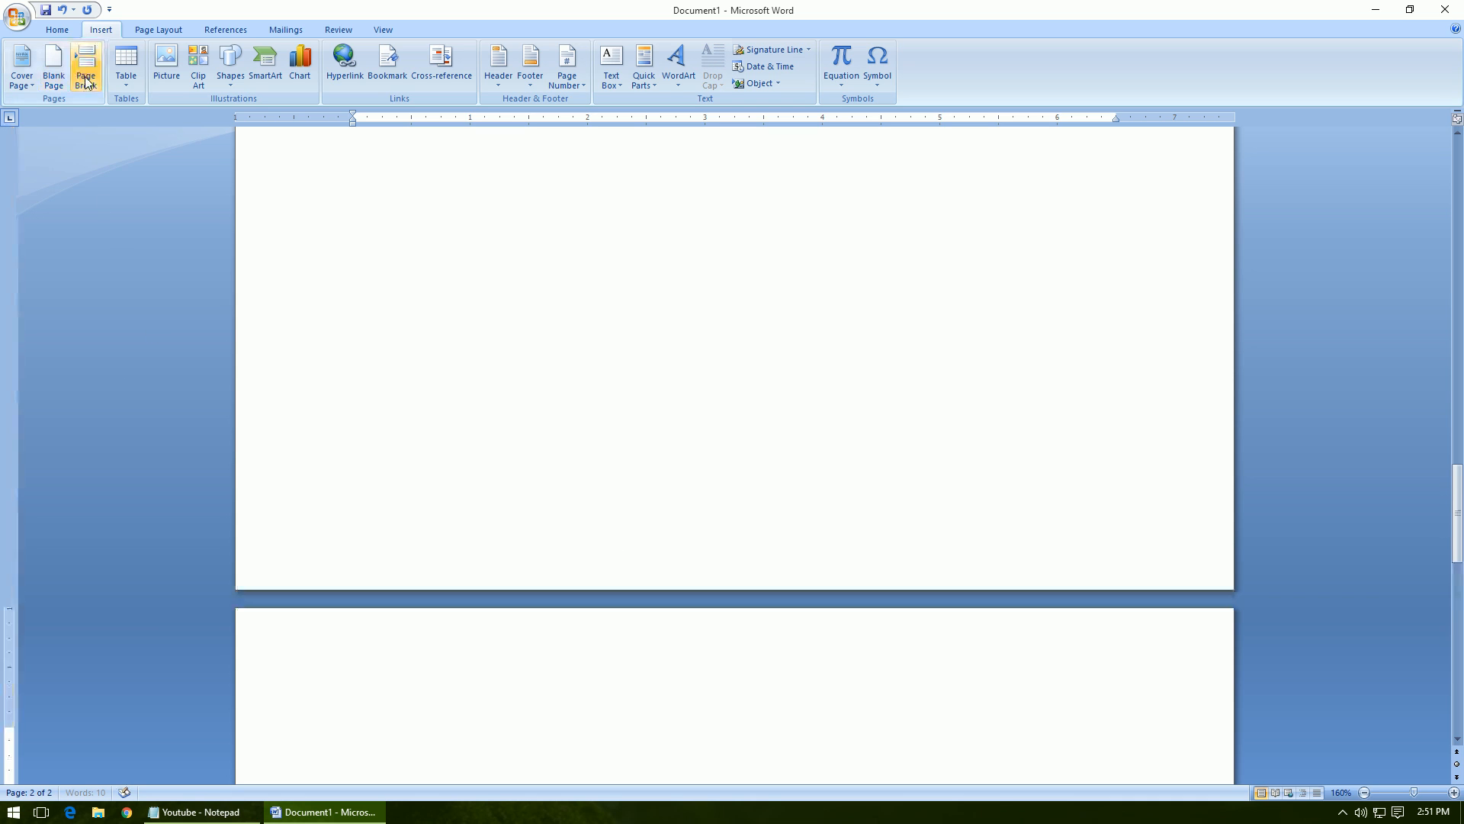
- Leave one empty line at the start of the third page and enter "Who are the audience for this eBook"
key("Return")
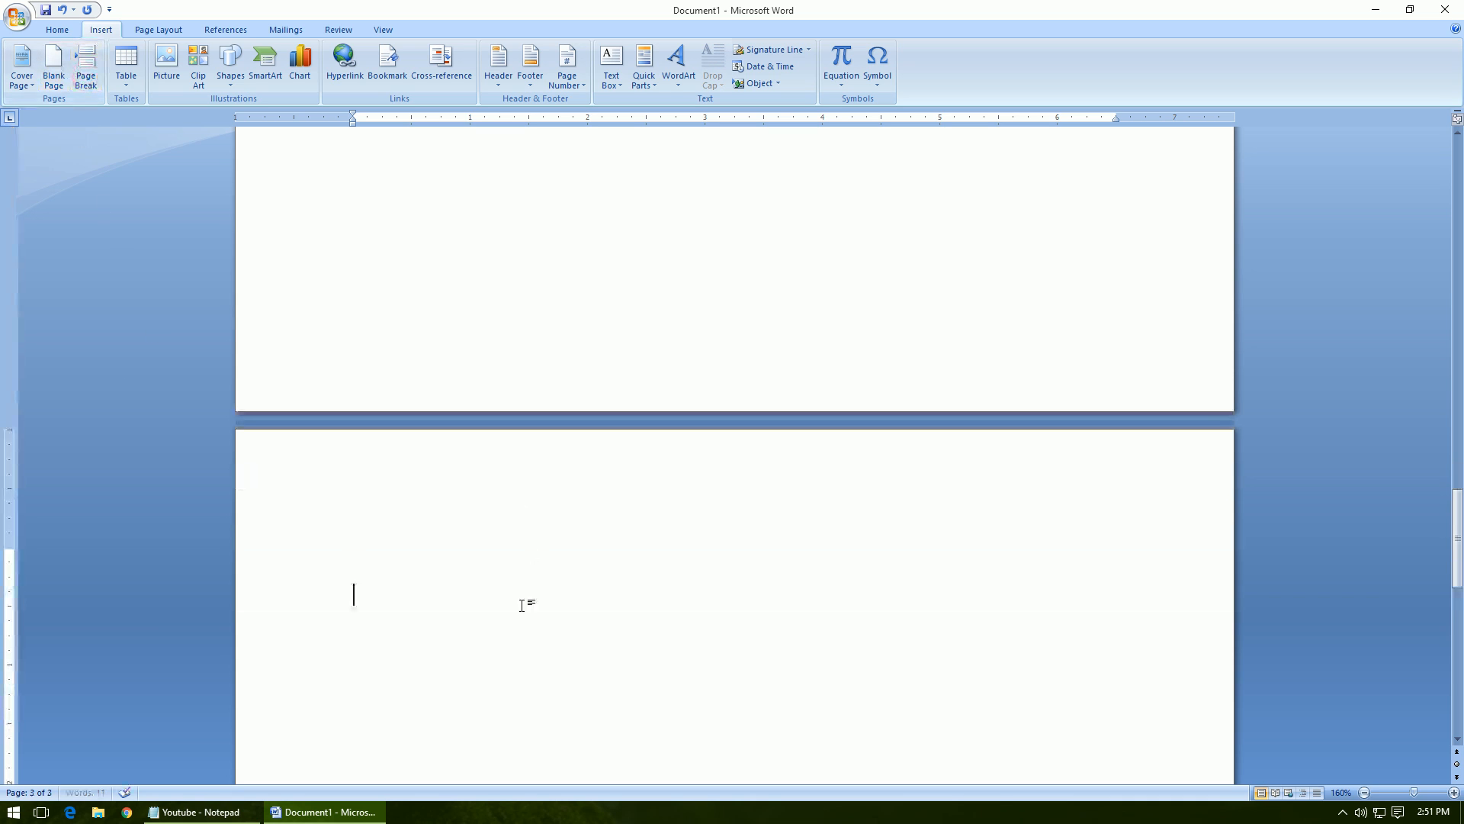
type("Who are the au")
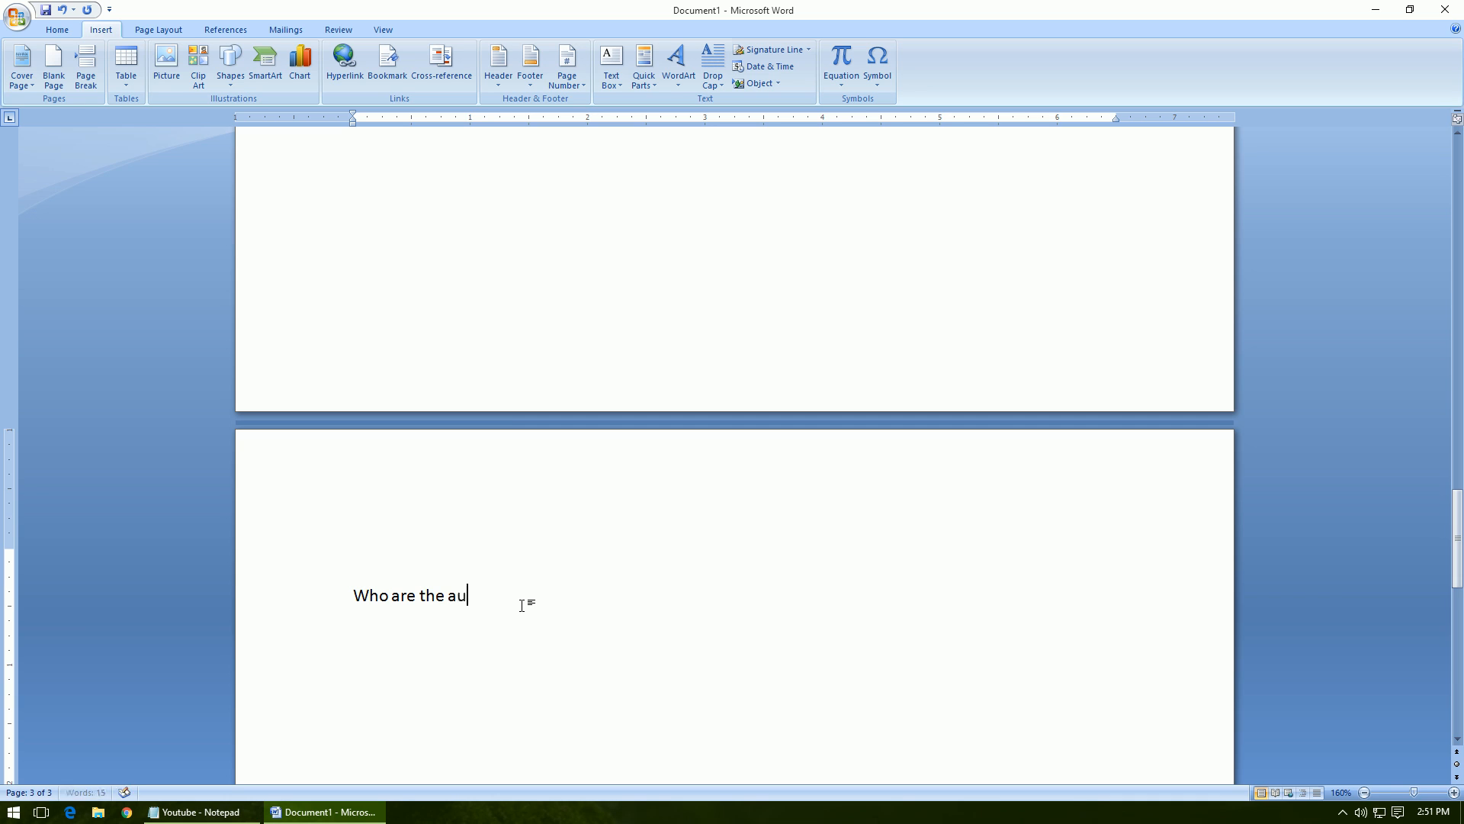
type("dience for this eBook")
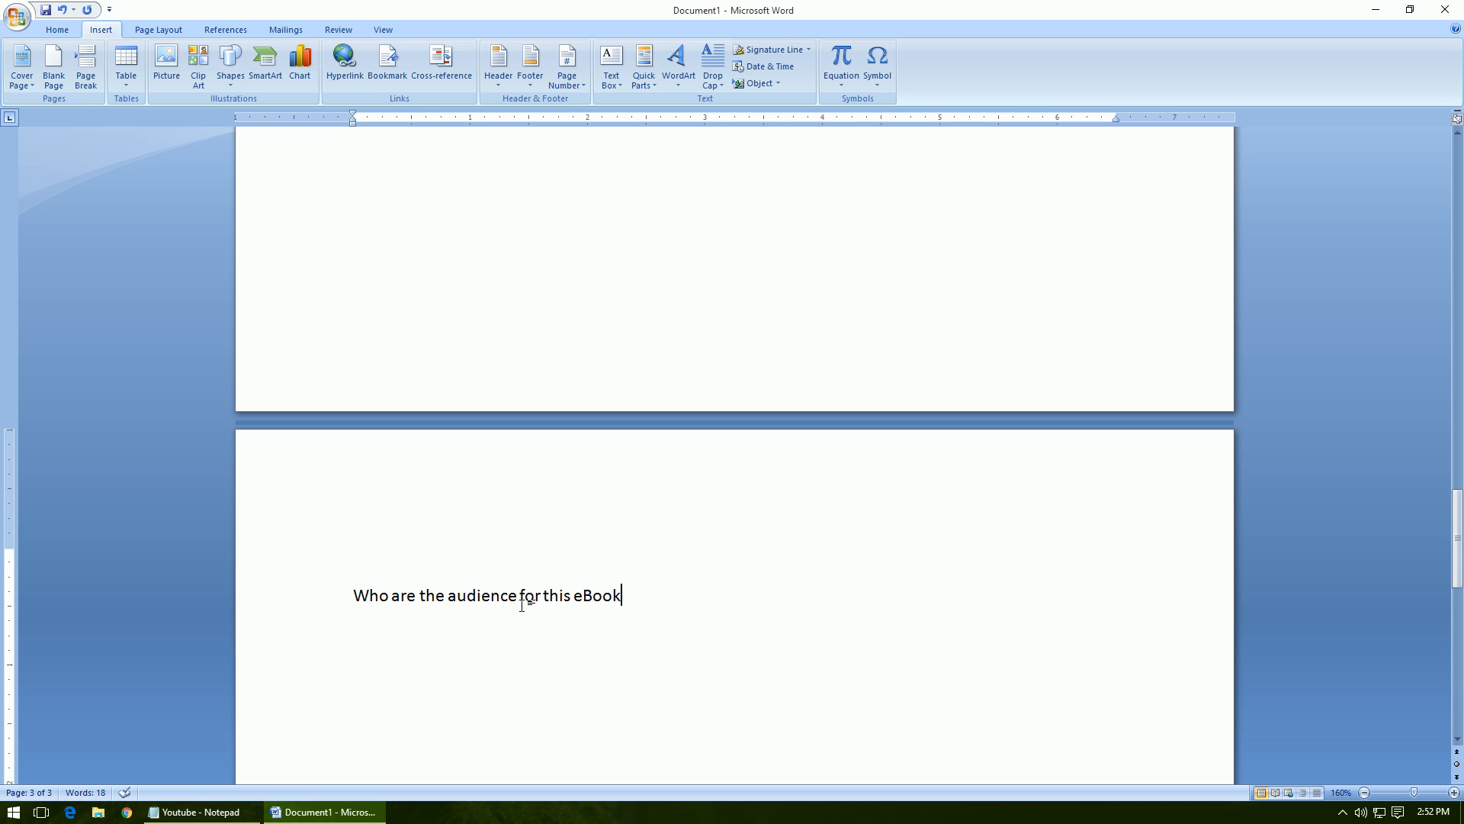
- Start a fourth page with a page break after the audience line and enter "The Main content of the document follows"
key("Return")
left_click(85, 65)
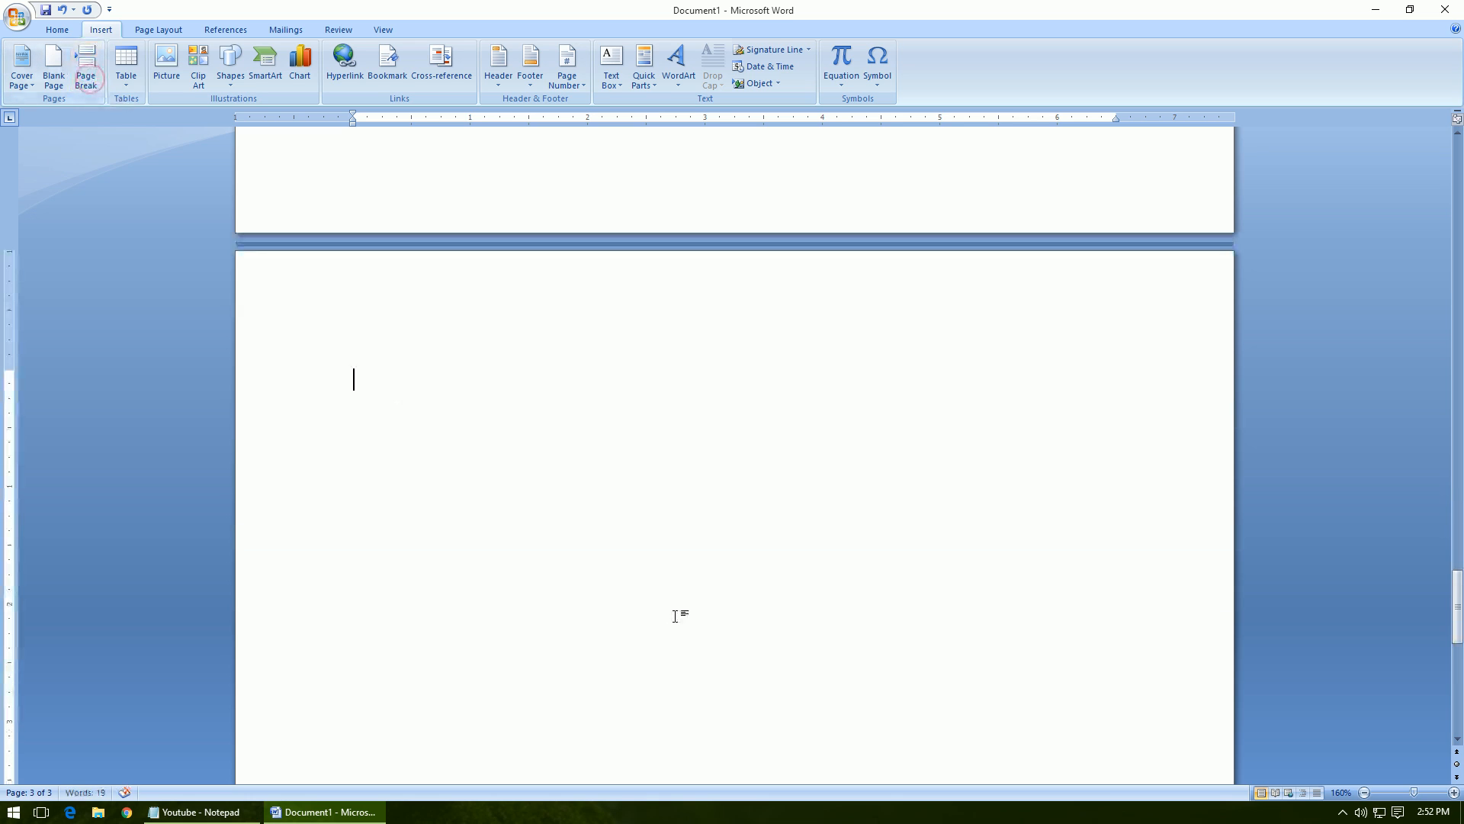
type("The Ma")
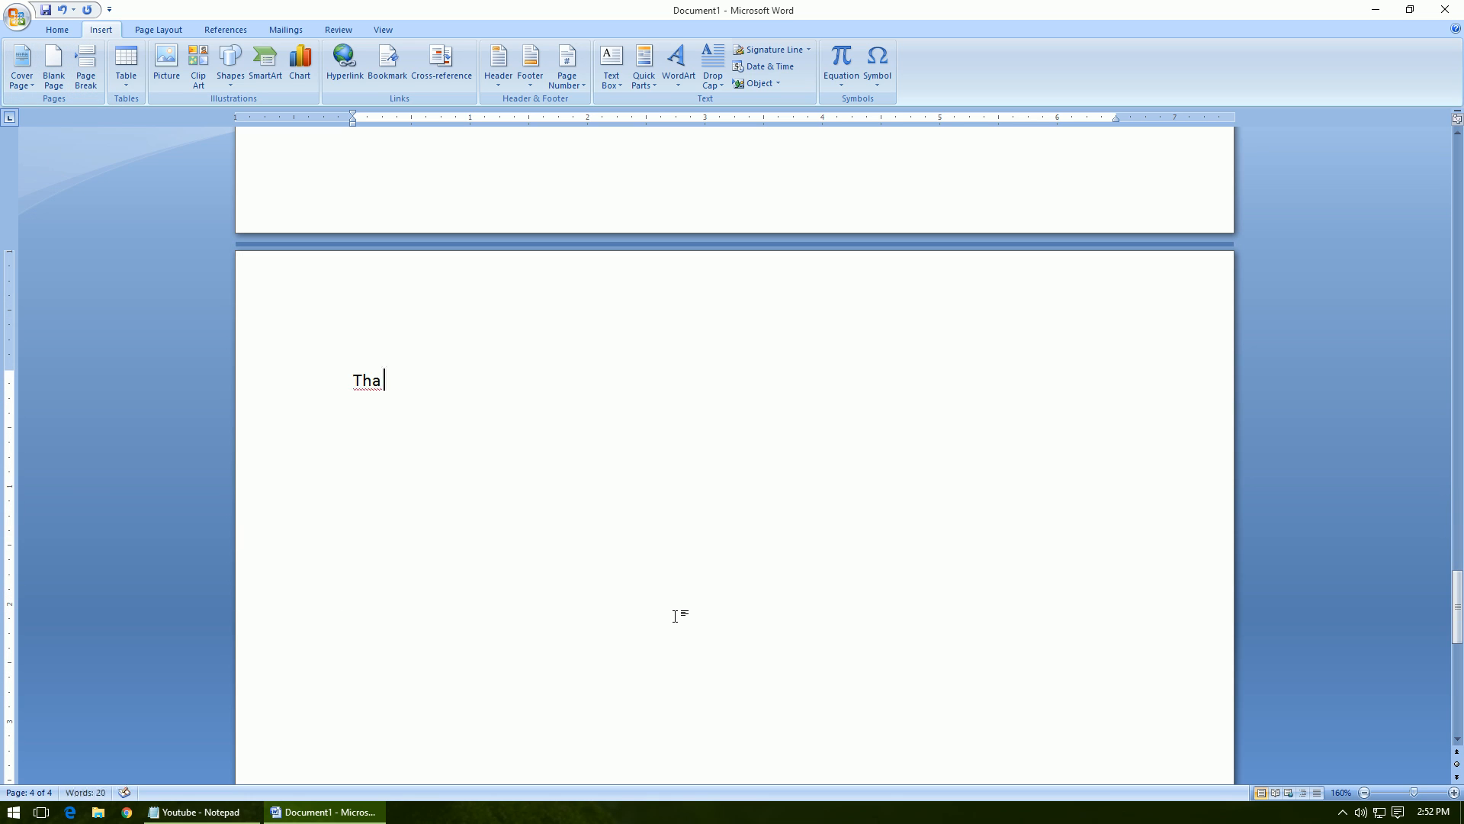
type("in content of the")
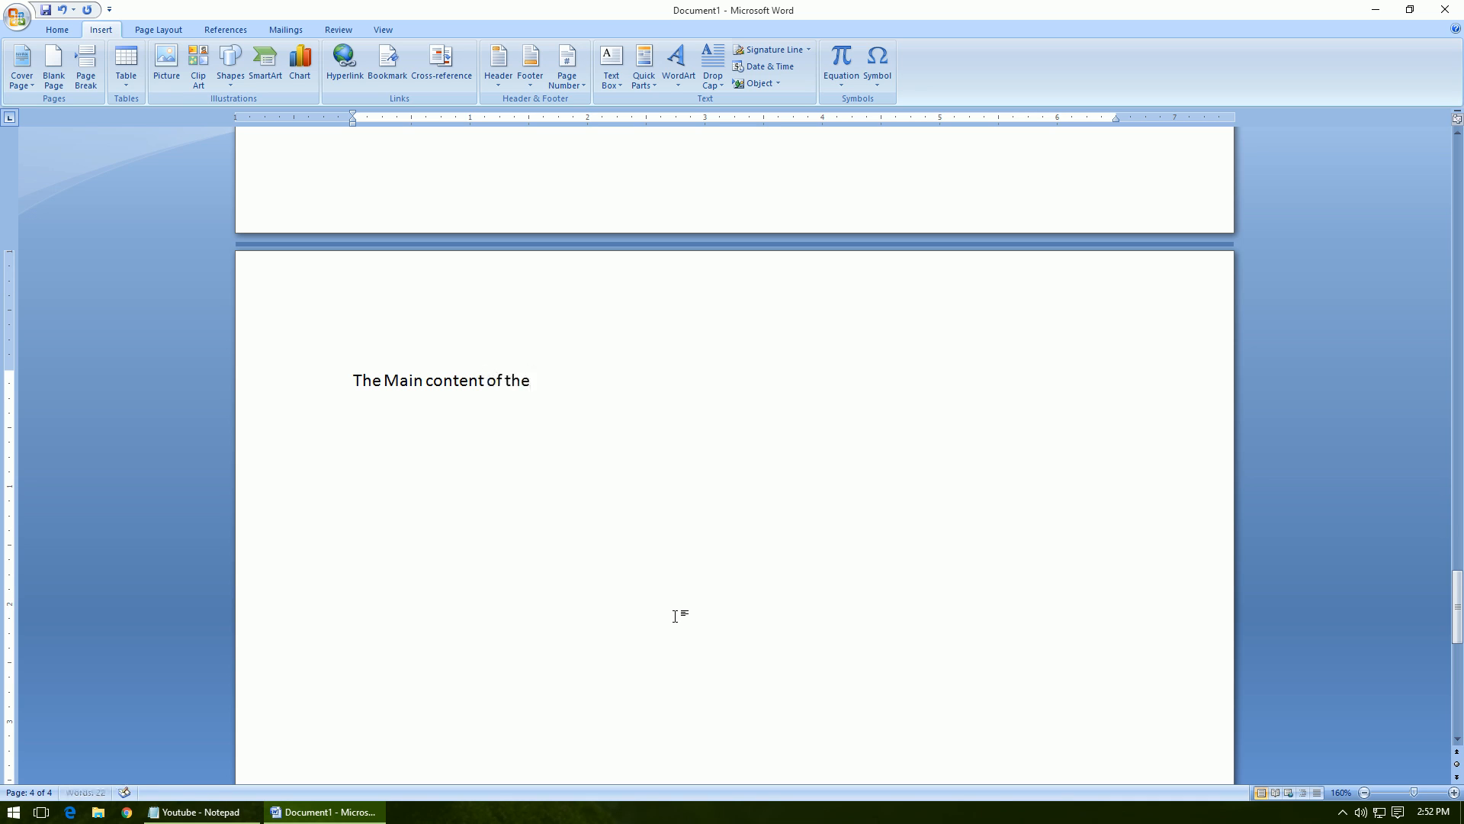
type(" document d")
type("ollows")
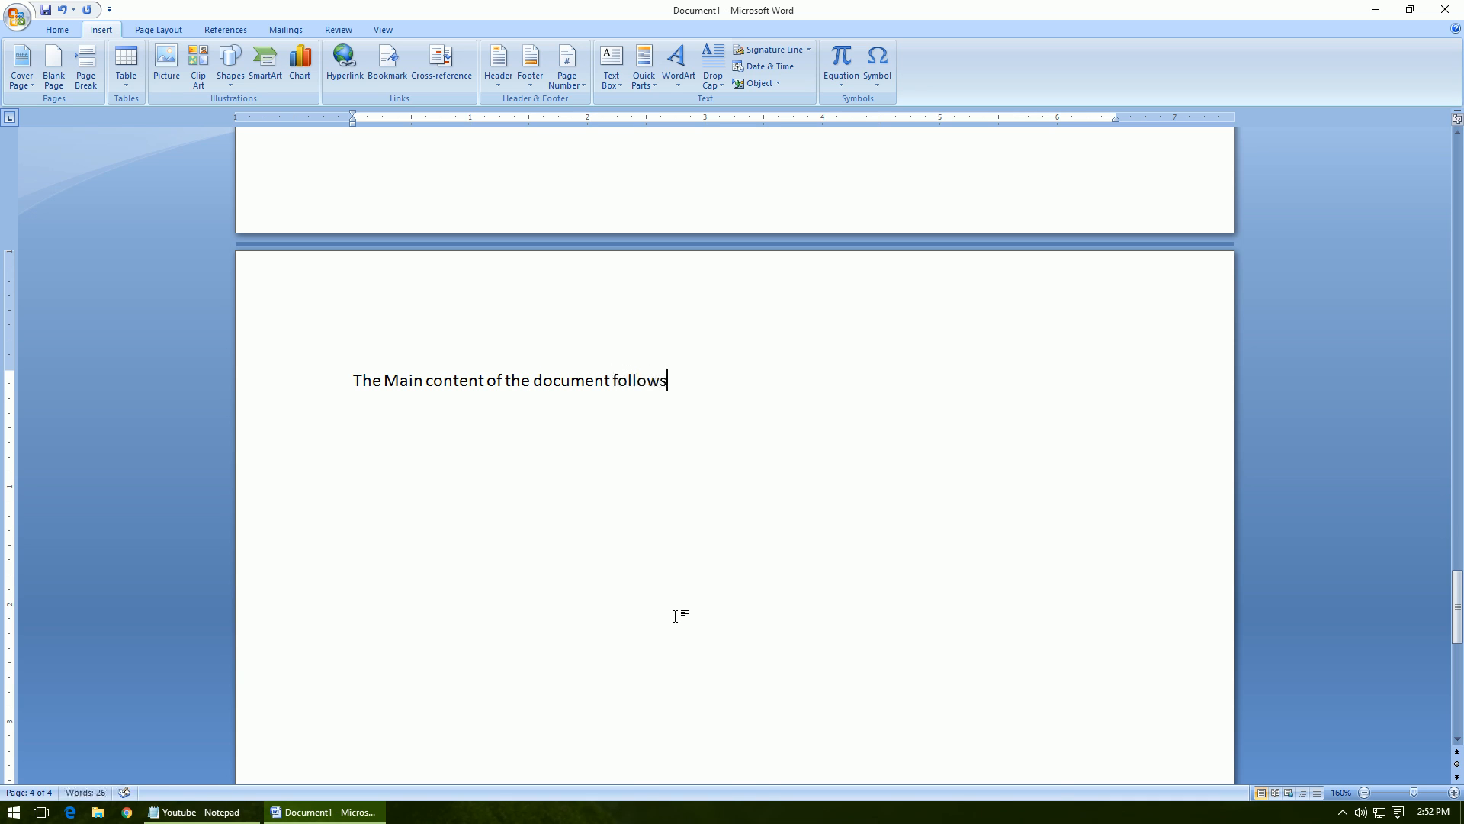
- Add the filler paragraphs "Dshfksdf kjhdsfksdf", "Kklsdjflsjdf" and "sldkfjsldfkl" below the main content line, separated by empty lines
key("Return")
key("Return")
type("dshfksdf kjhdsfksdf")
key("Return")
key("Return")
type("kklsdjflsjdf")
key("Return")
key("Return")
key("Return")
key("Return")
type("sldkfjsldfkl")
- Remove two surplus empty lines above the last filler paragraph and delete its first letter
key("Home")
key("BackSpace")
key("Delete")
key("End")
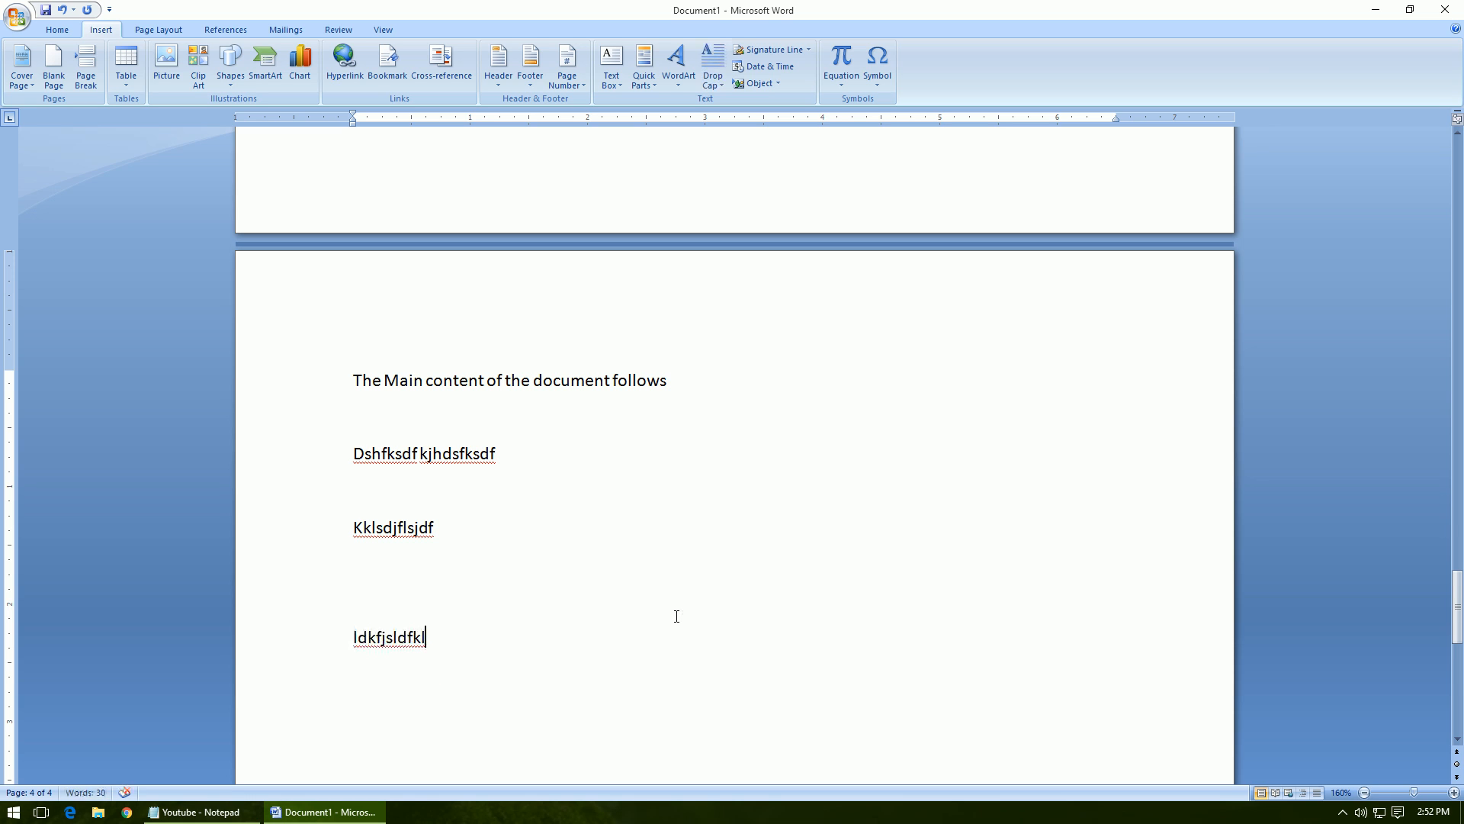
key("Home")
key("BackSpace")
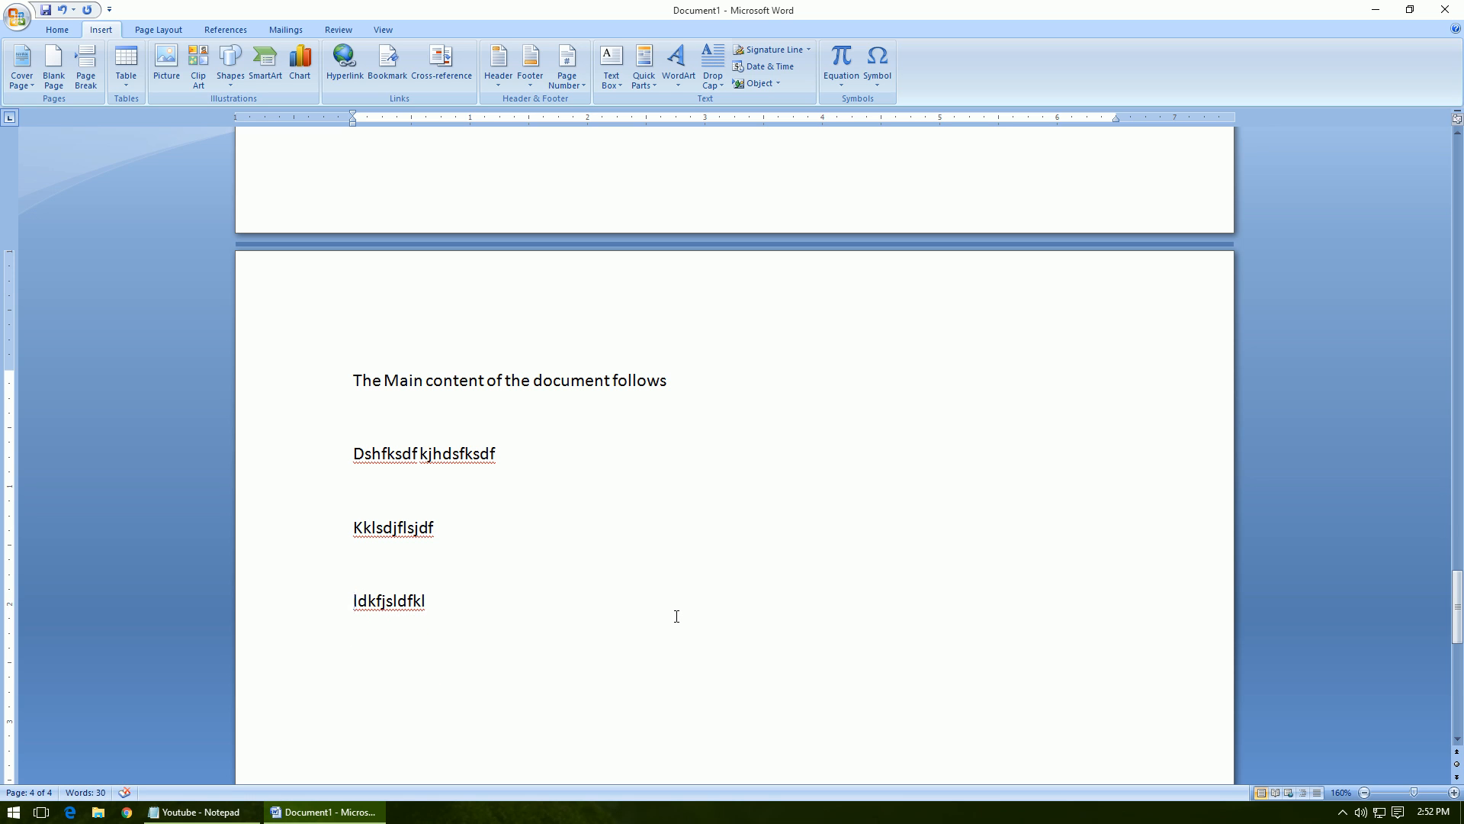
- Save the document as Doc4 in the Documents folder
scroll(572, 457, "up", 15)
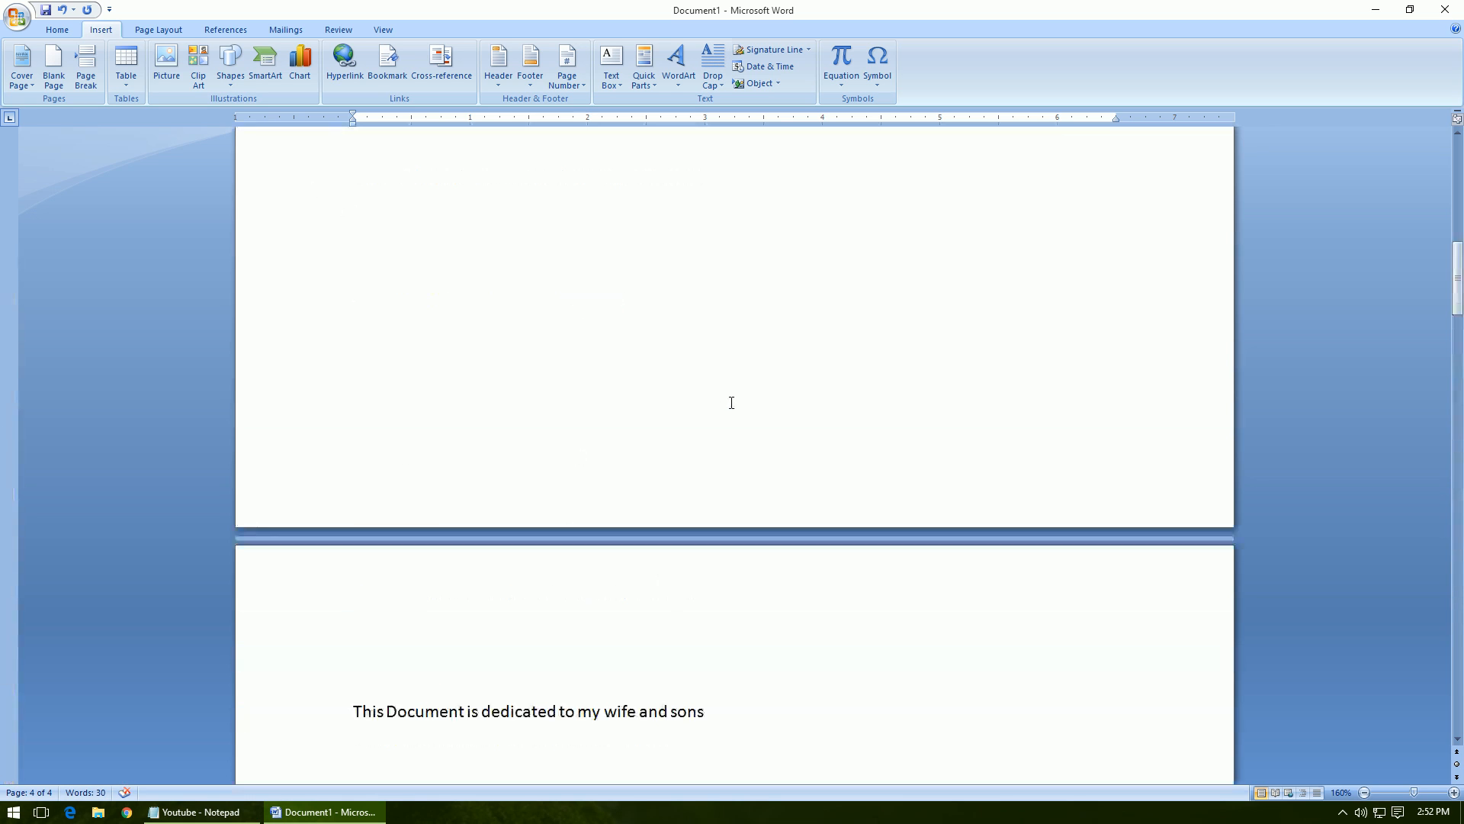
scroll(731, 403, "up", 10)
left_click(46, 10)
type("Doc4")
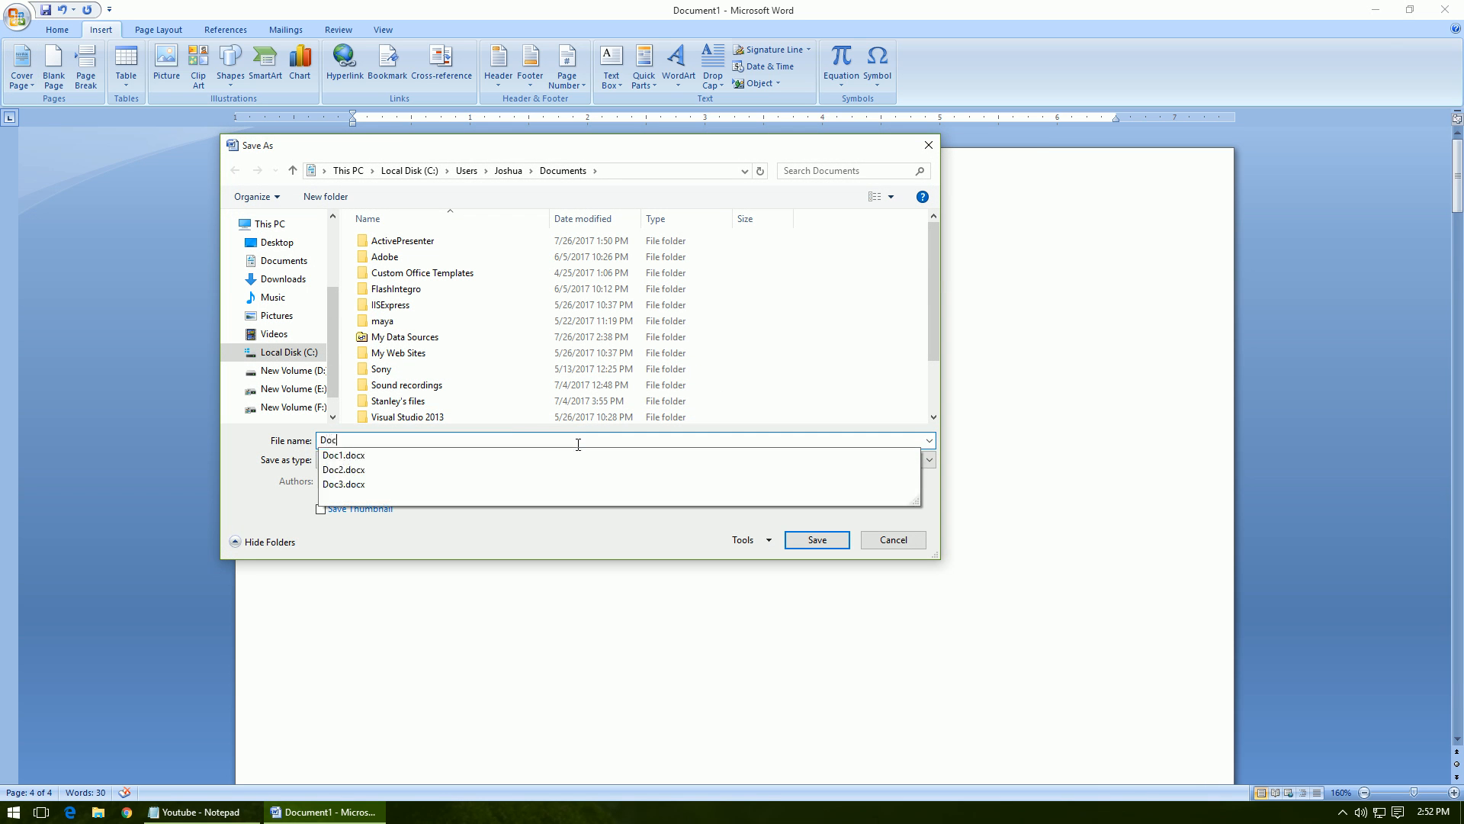
key("Return")
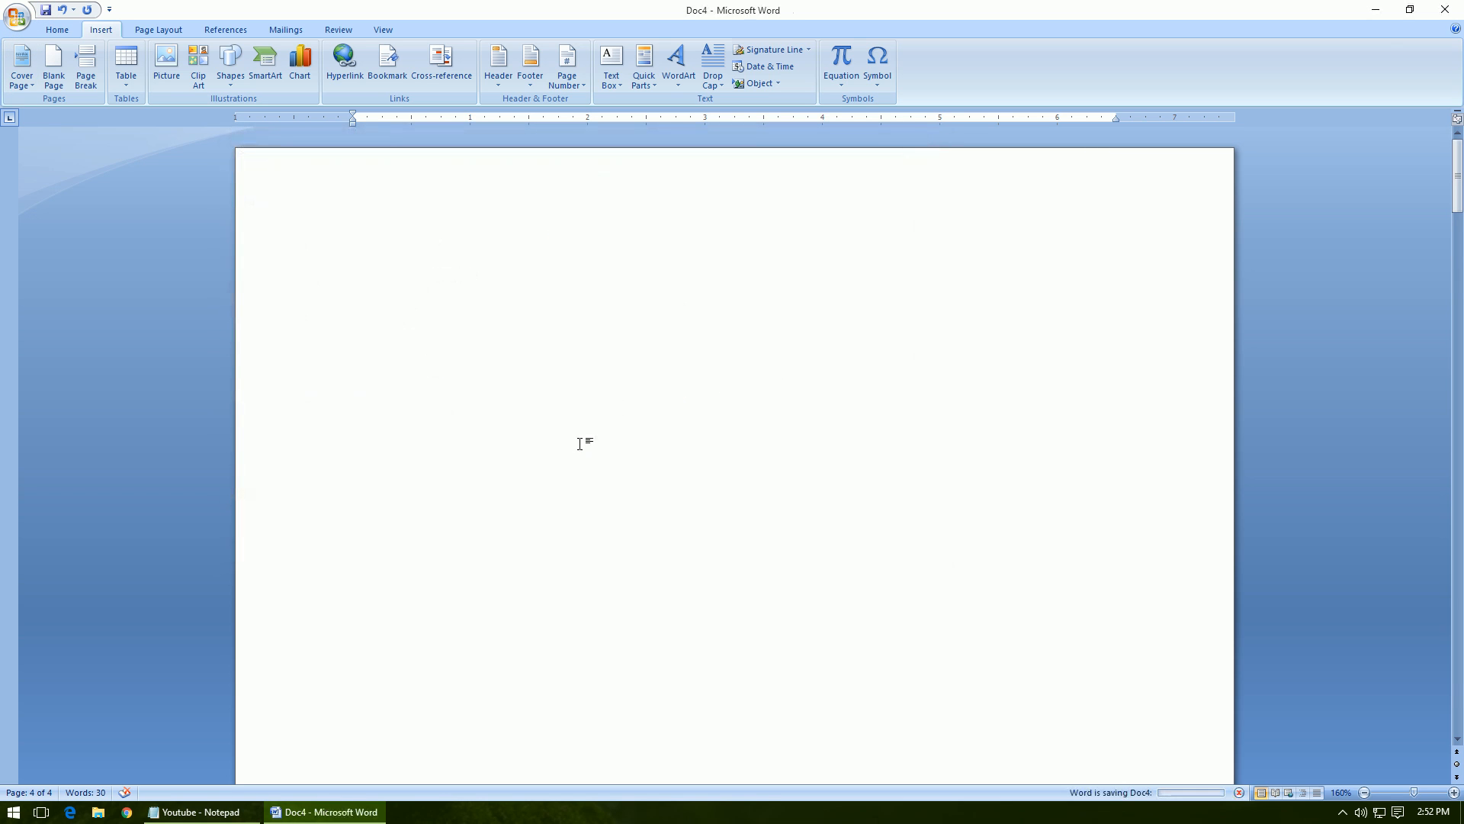
- Review the document's pages from the dedication through the main content, and return to the blank first page
scroll(579, 444, "down", 15)
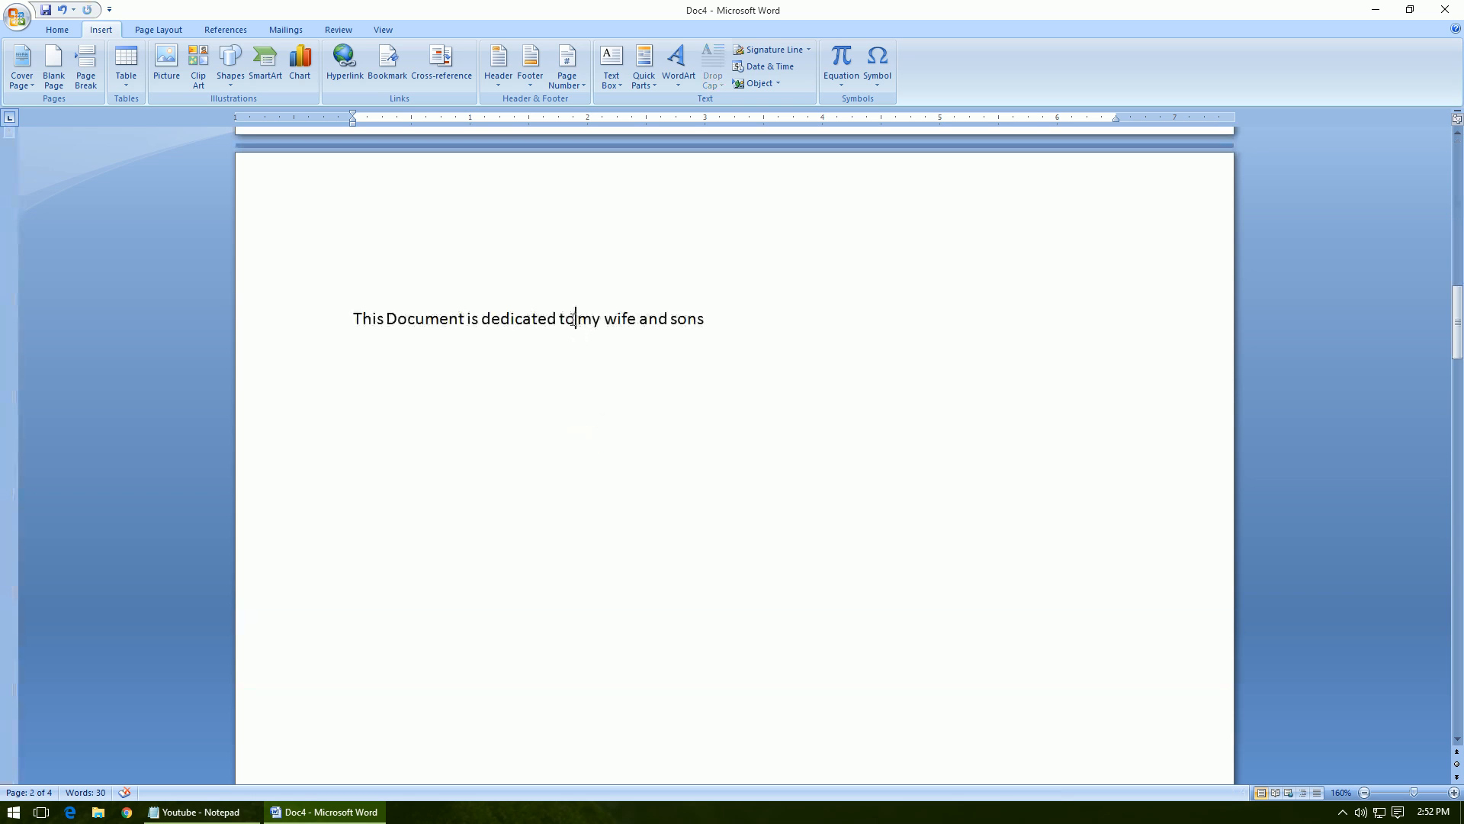
scroll(758, 419, "down", 15)
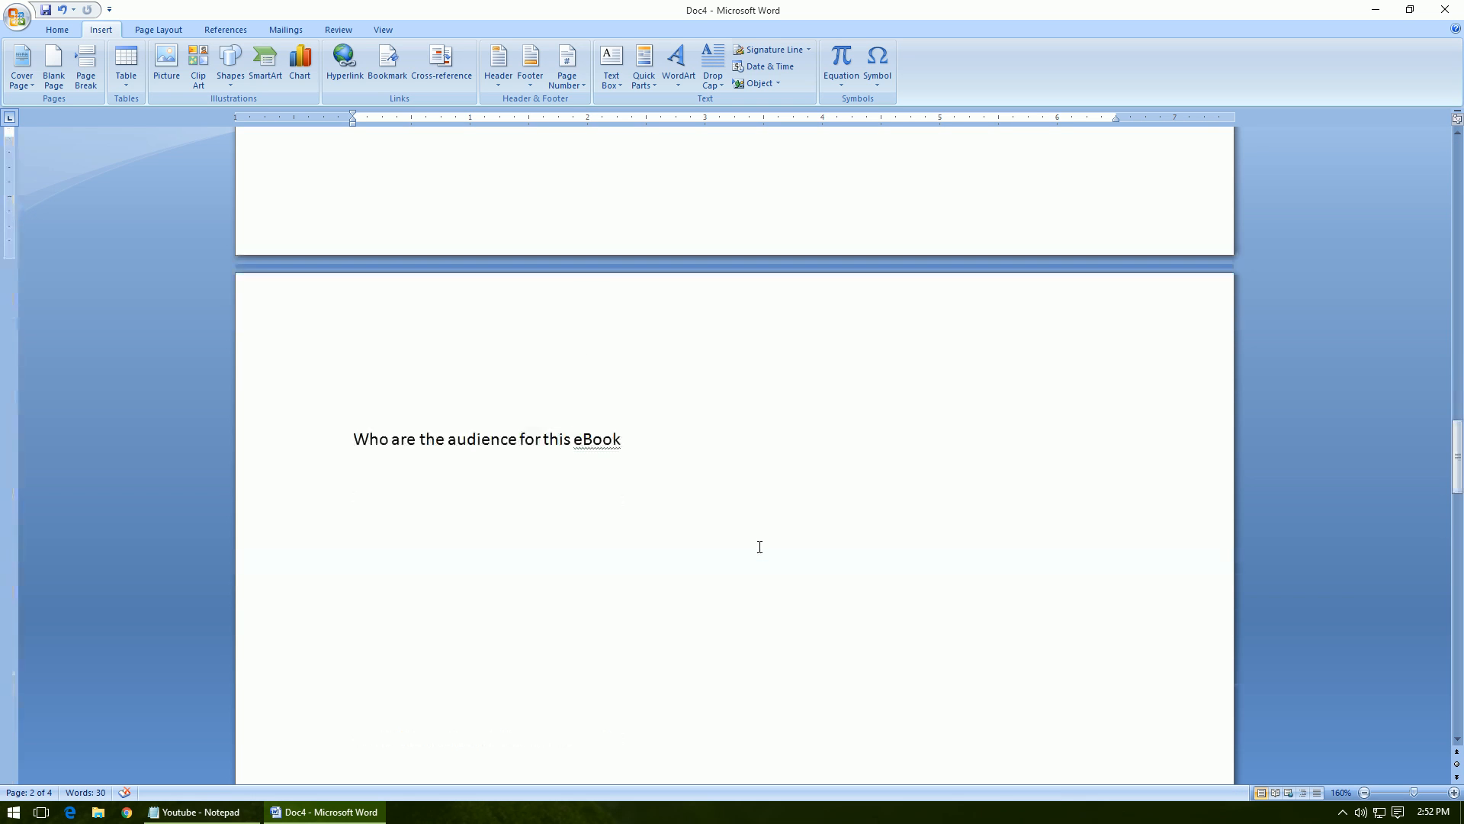
scroll(760, 546, "down", 15)
scroll(799, 475, "up", 20)
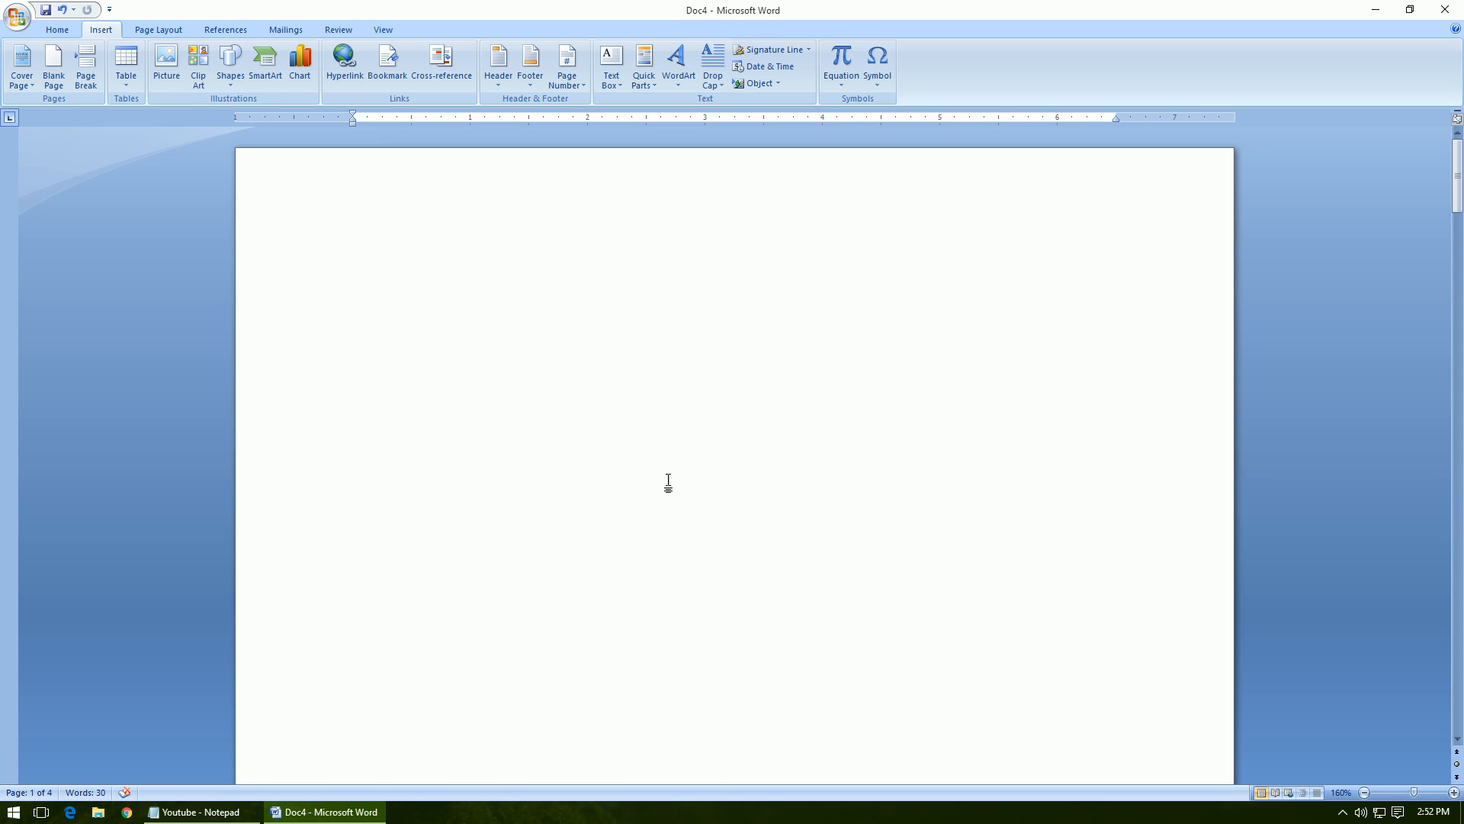
left_click(263, 30)
left_click(239, 32)
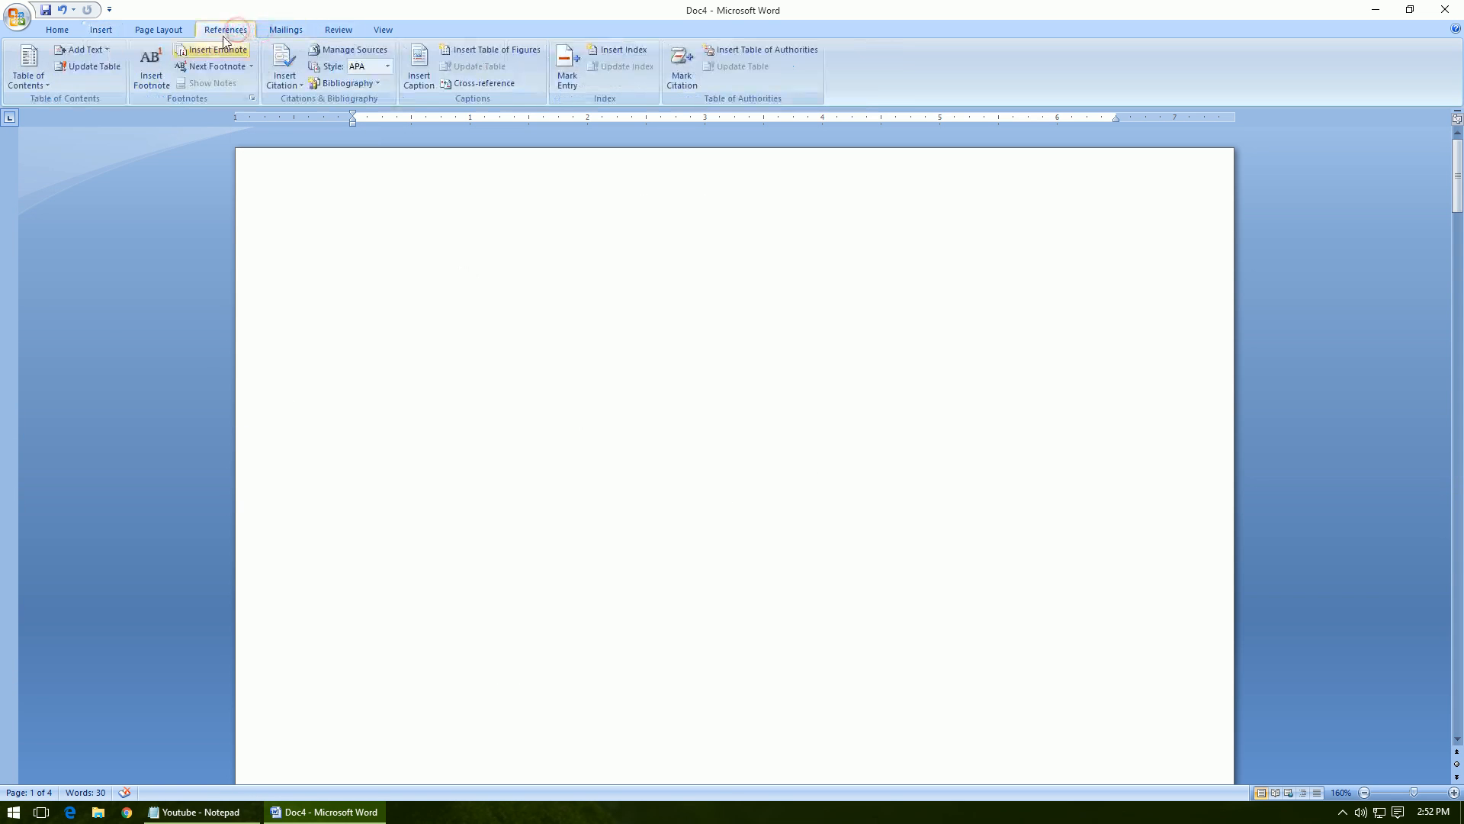
left_click(42, 90)
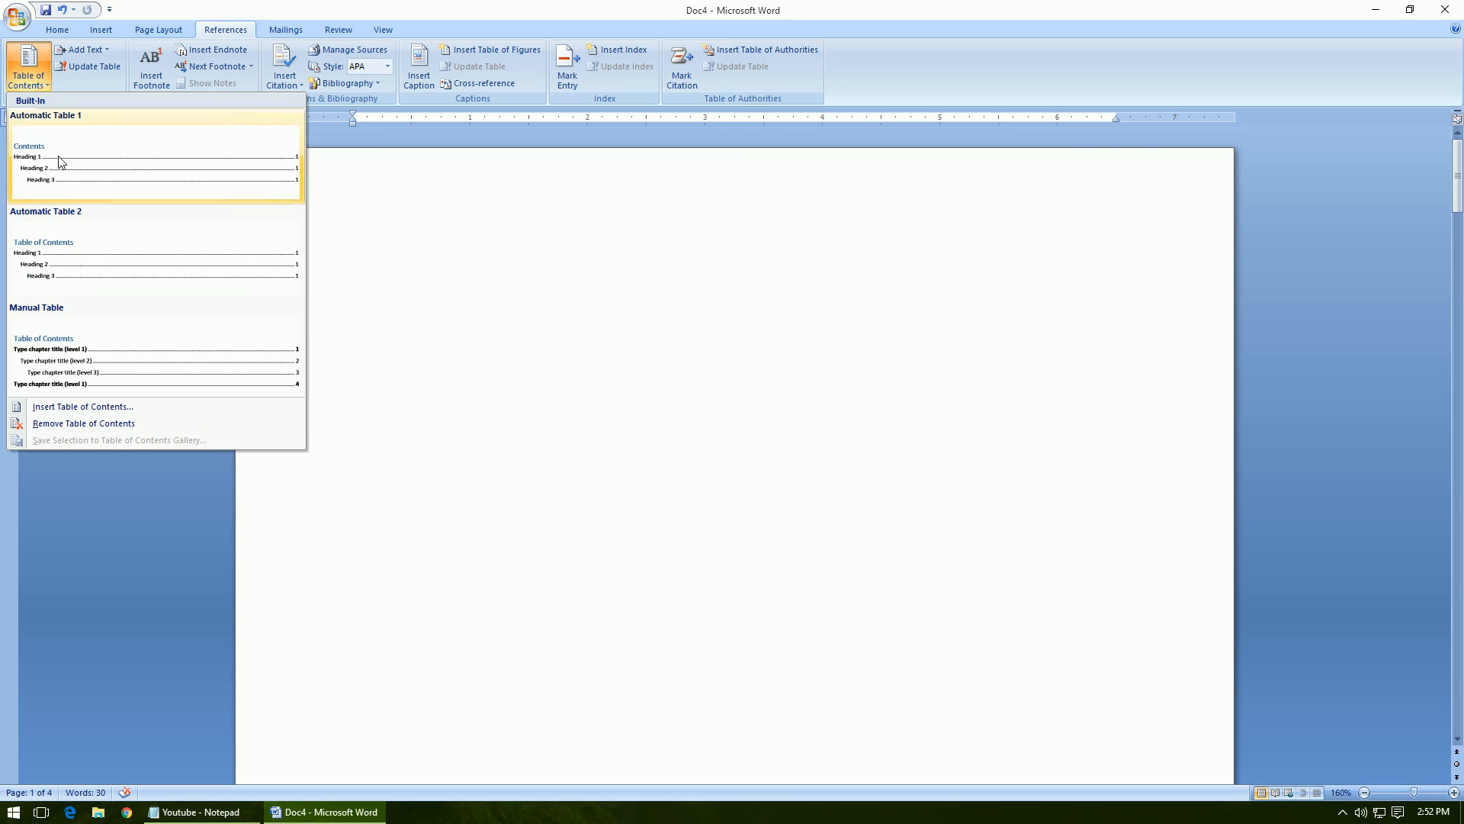
left_click(969, 53)
- Apply the Heading 2 style to the words "This Document is dedicated" on the dedication page
scroll(687, 607, "down", 20)
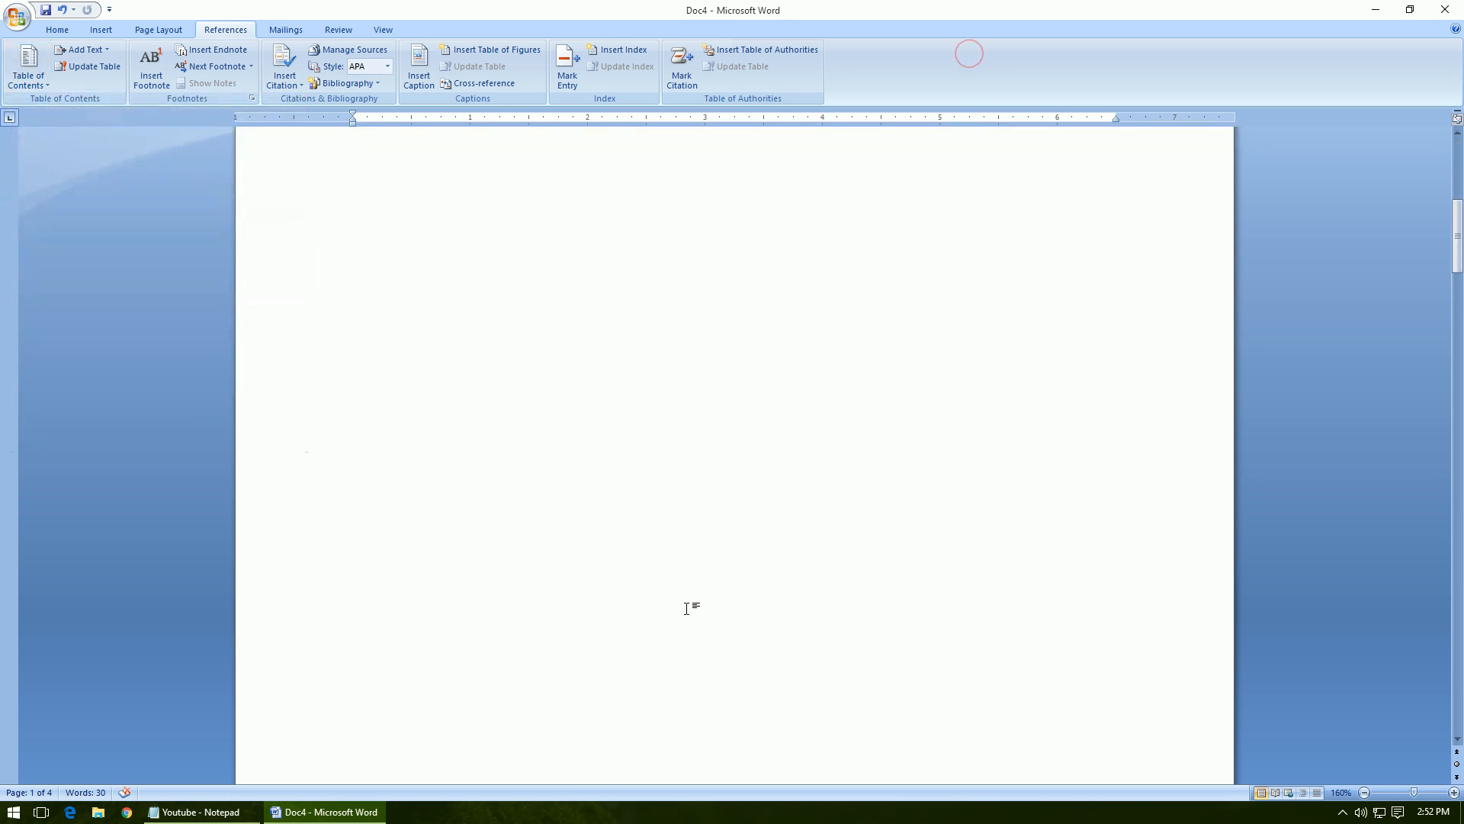
scroll(689, 608, "up", 13)
scroll(689, 607, "down", 9)
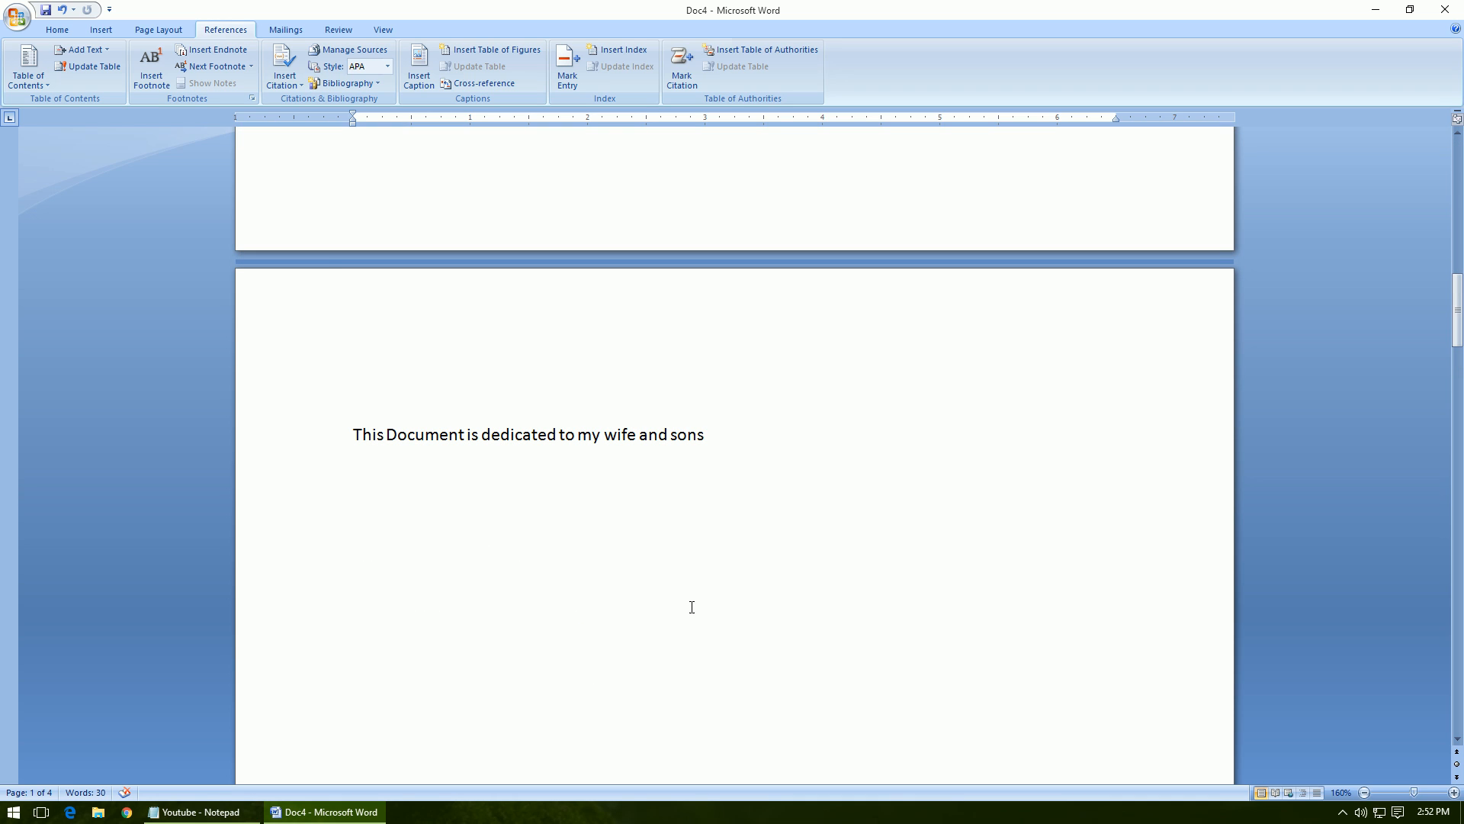
scroll(754, 503, "up", 8)
scroll(755, 501, "down", 9)
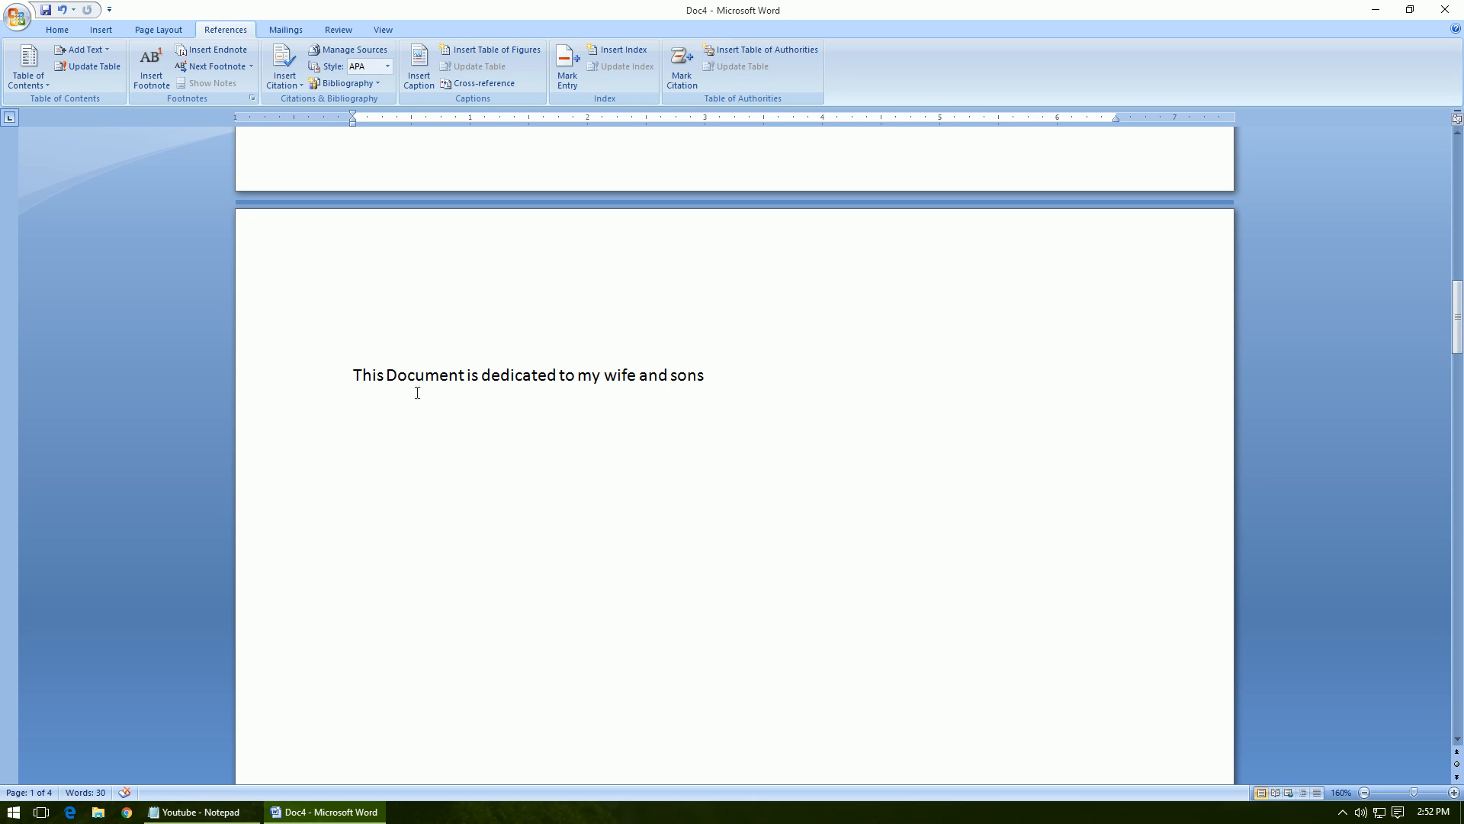
left_click_drag(354, 374, 525, 372)
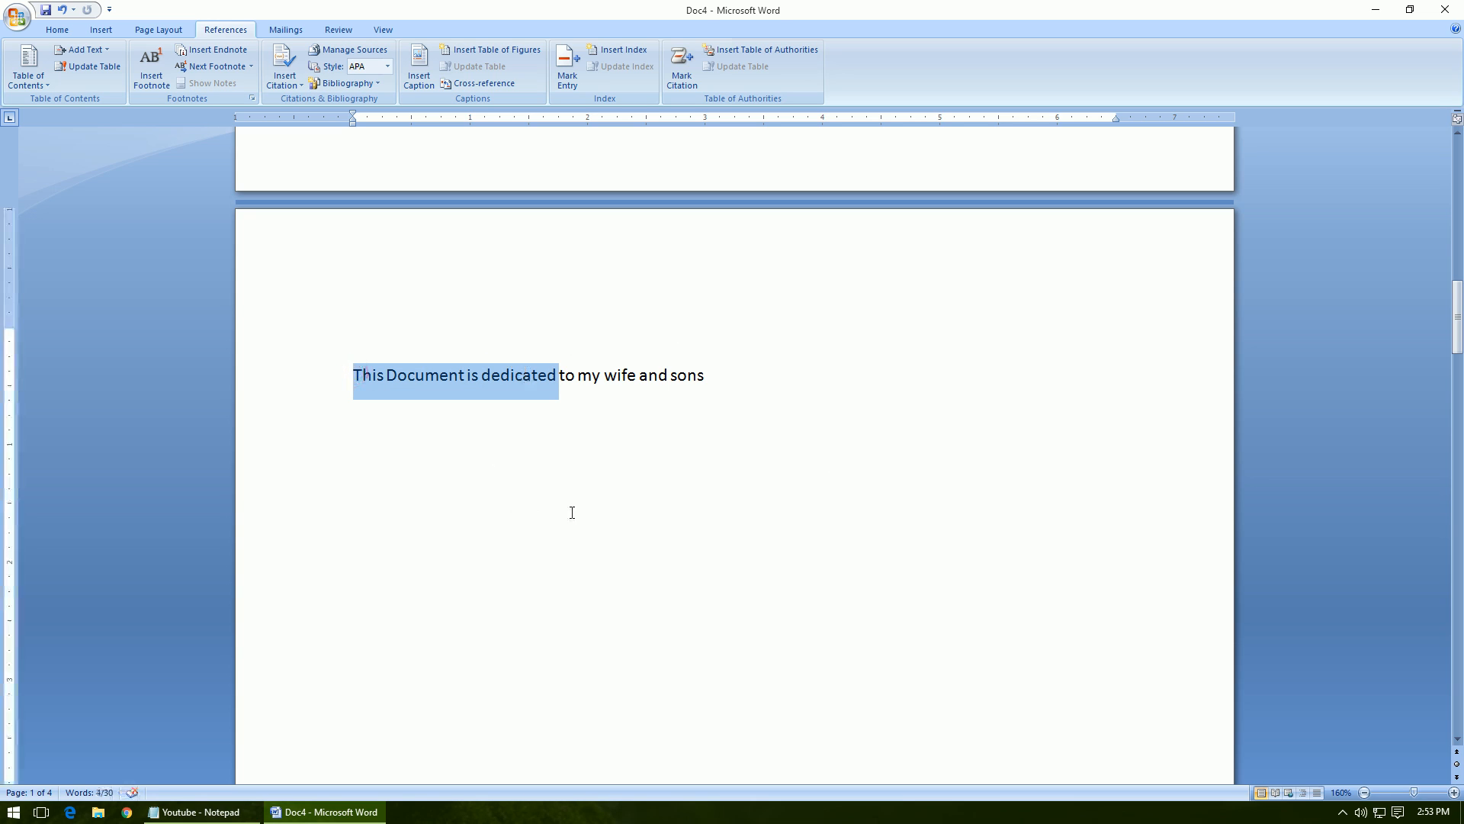
left_click(57, 29)
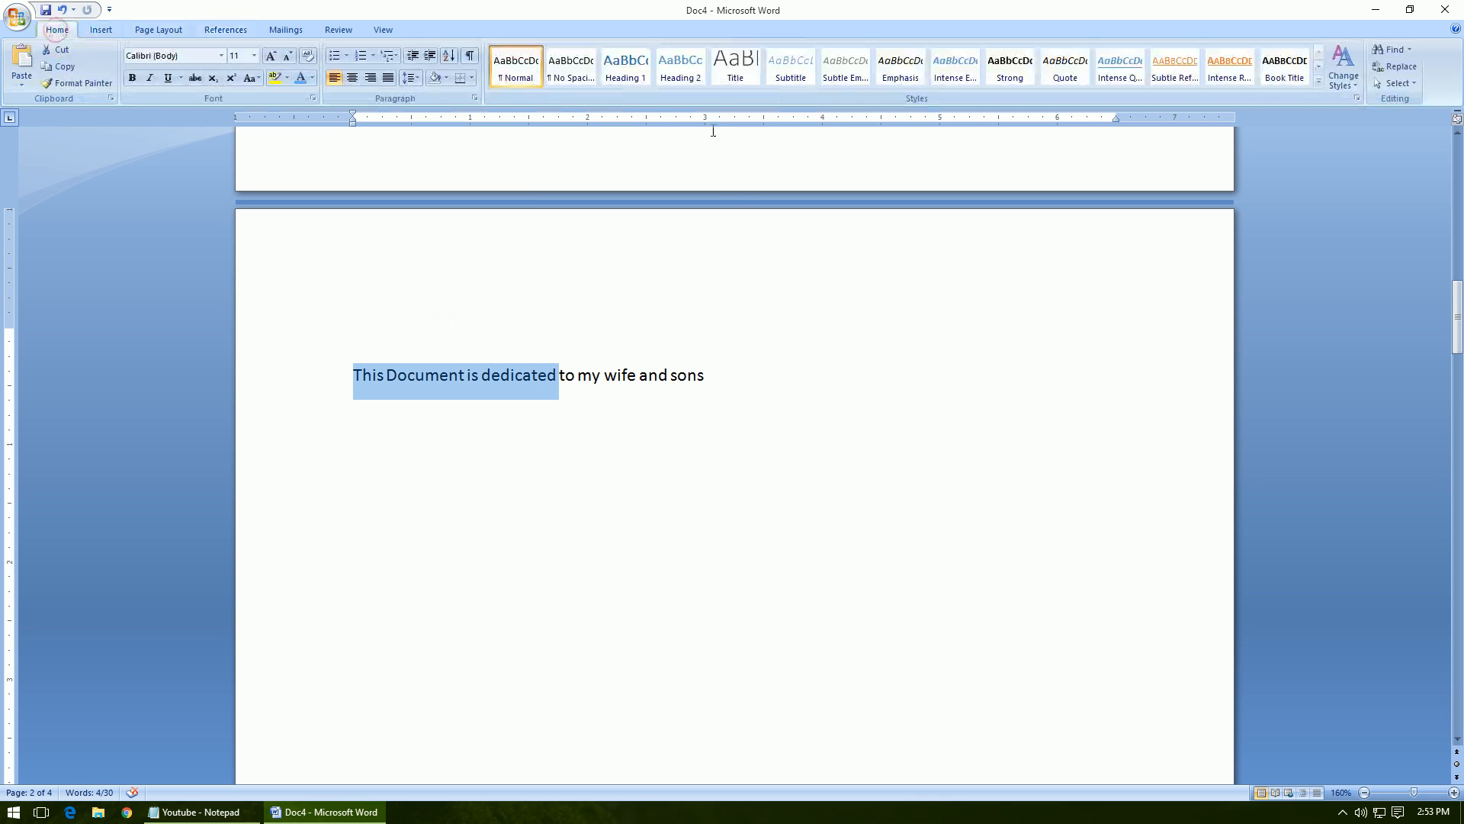
left_click(674, 80)
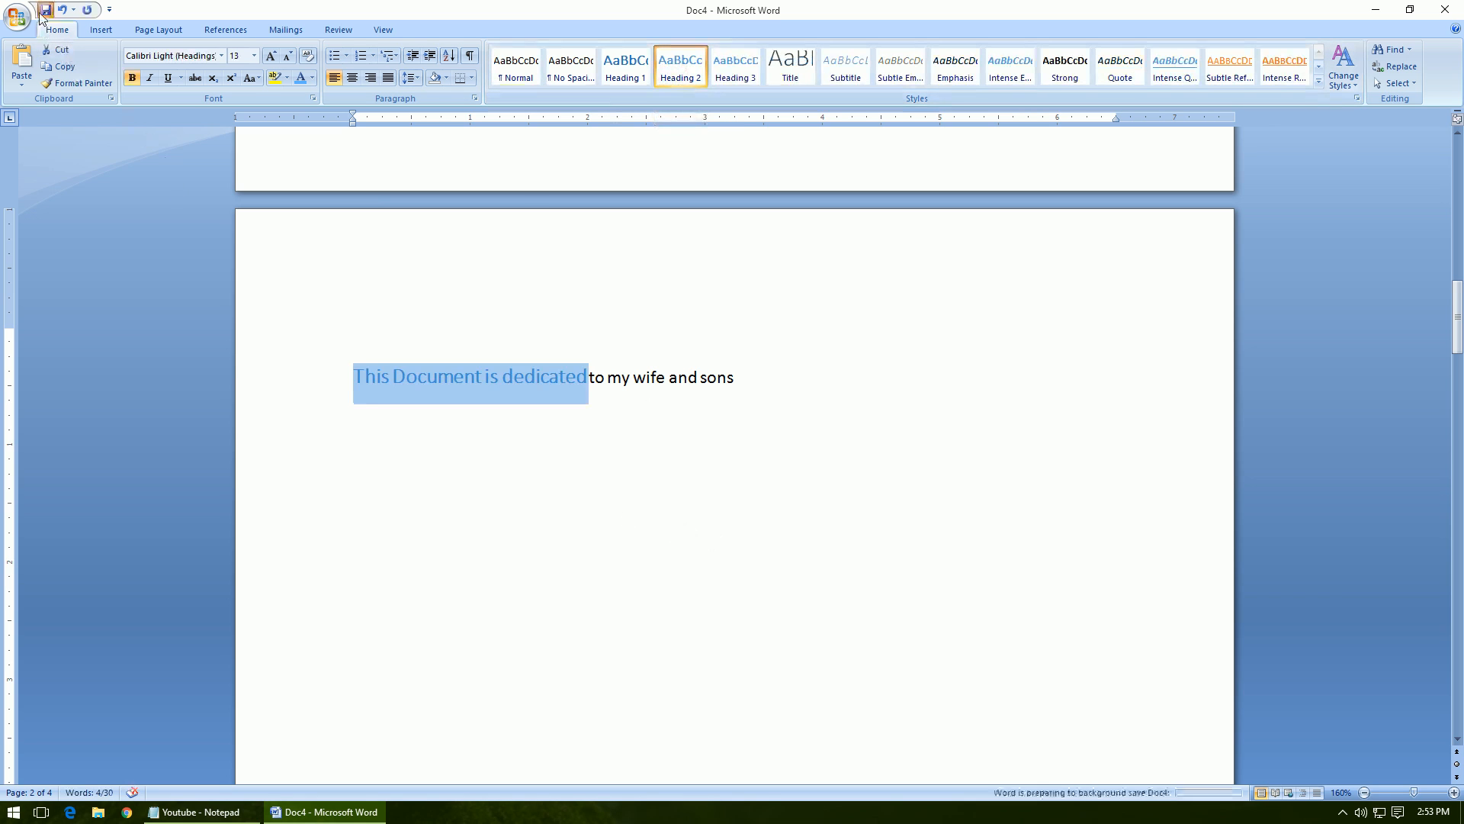
- Apply the Heading 2 style to the words "Who are the audience" on the audience page
scroll(582, 592, "down", 5)
scroll(582, 592, "down", 6)
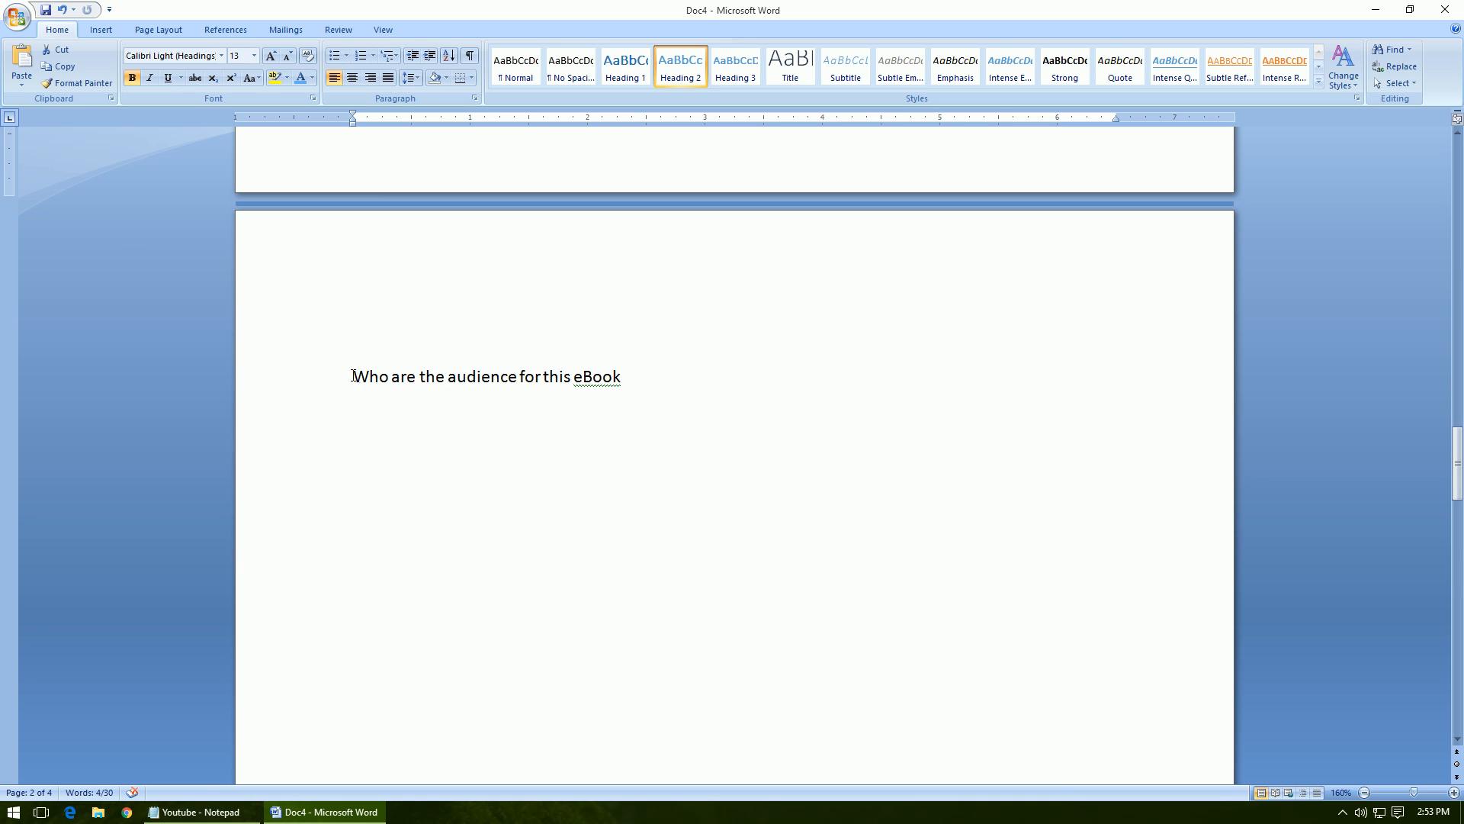
left_click_drag(353, 376, 519, 377)
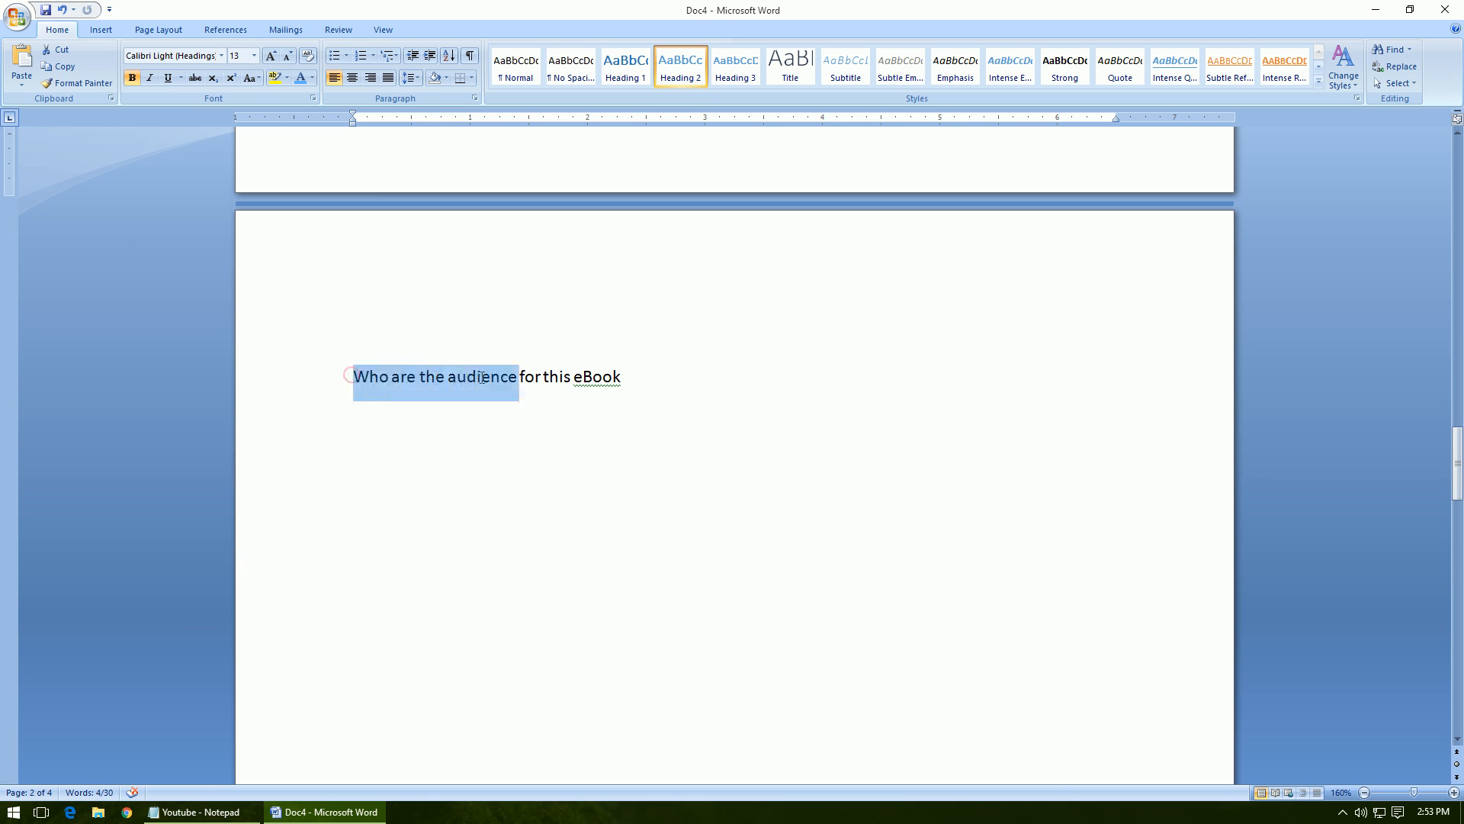
left_click(681, 69)
- Apply the Heading 2 style to the words "The Main content" on the main content page
scroll(637, 549, "down", 10)
scroll(637, 549, "down", 6)
scroll(637, 549, "up", 1)
left_click_drag(355, 399, 488, 399)
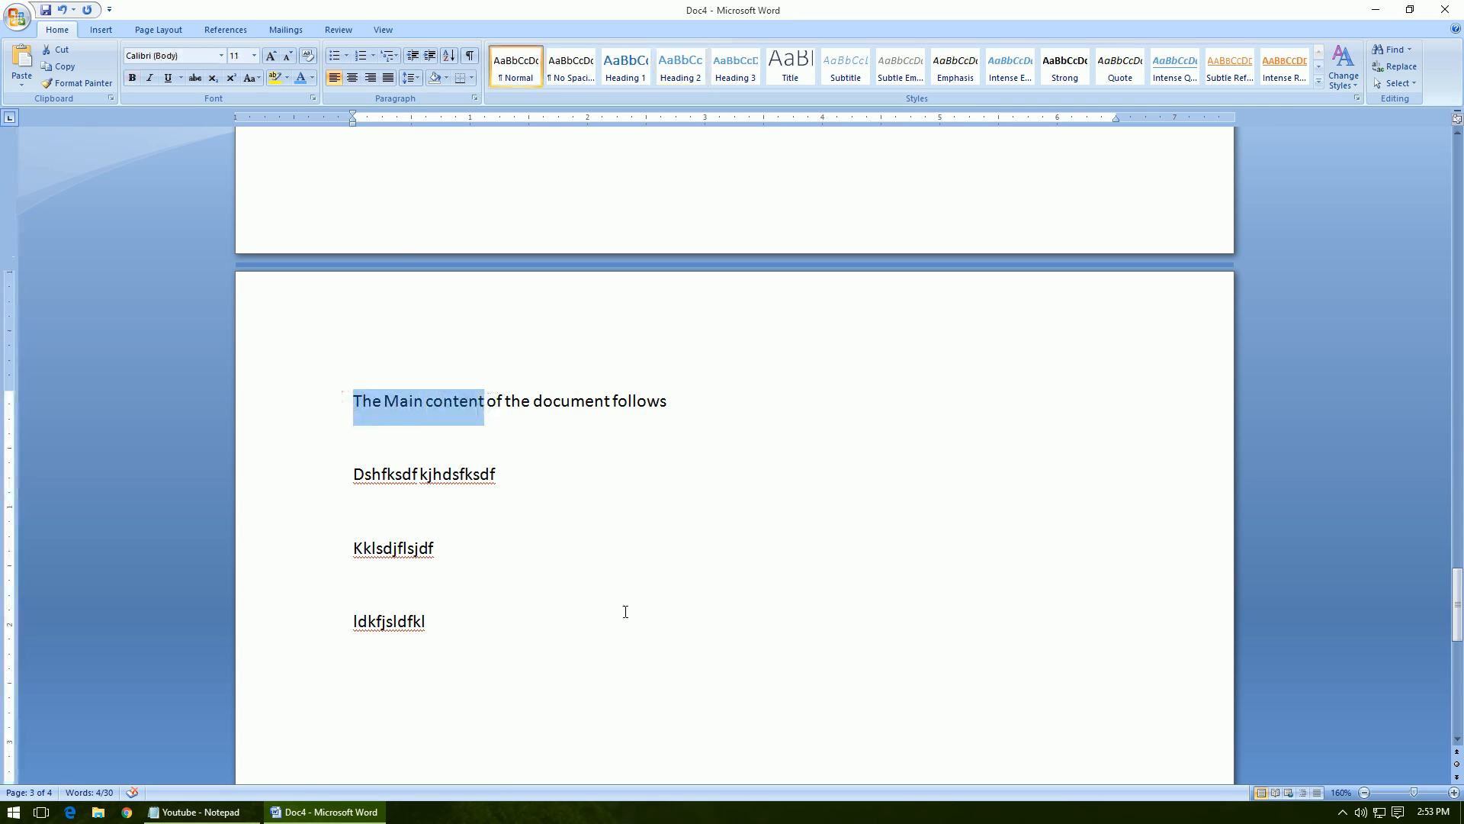
left_click(676, 70)
- Insert the built-in Conservative cover page at the start of the document
scroll(638, 530, "up", 5)
scroll(637, 530, "down", 5)
scroll(640, 531, "up", 10)
scroll(639, 531, "up", 15)
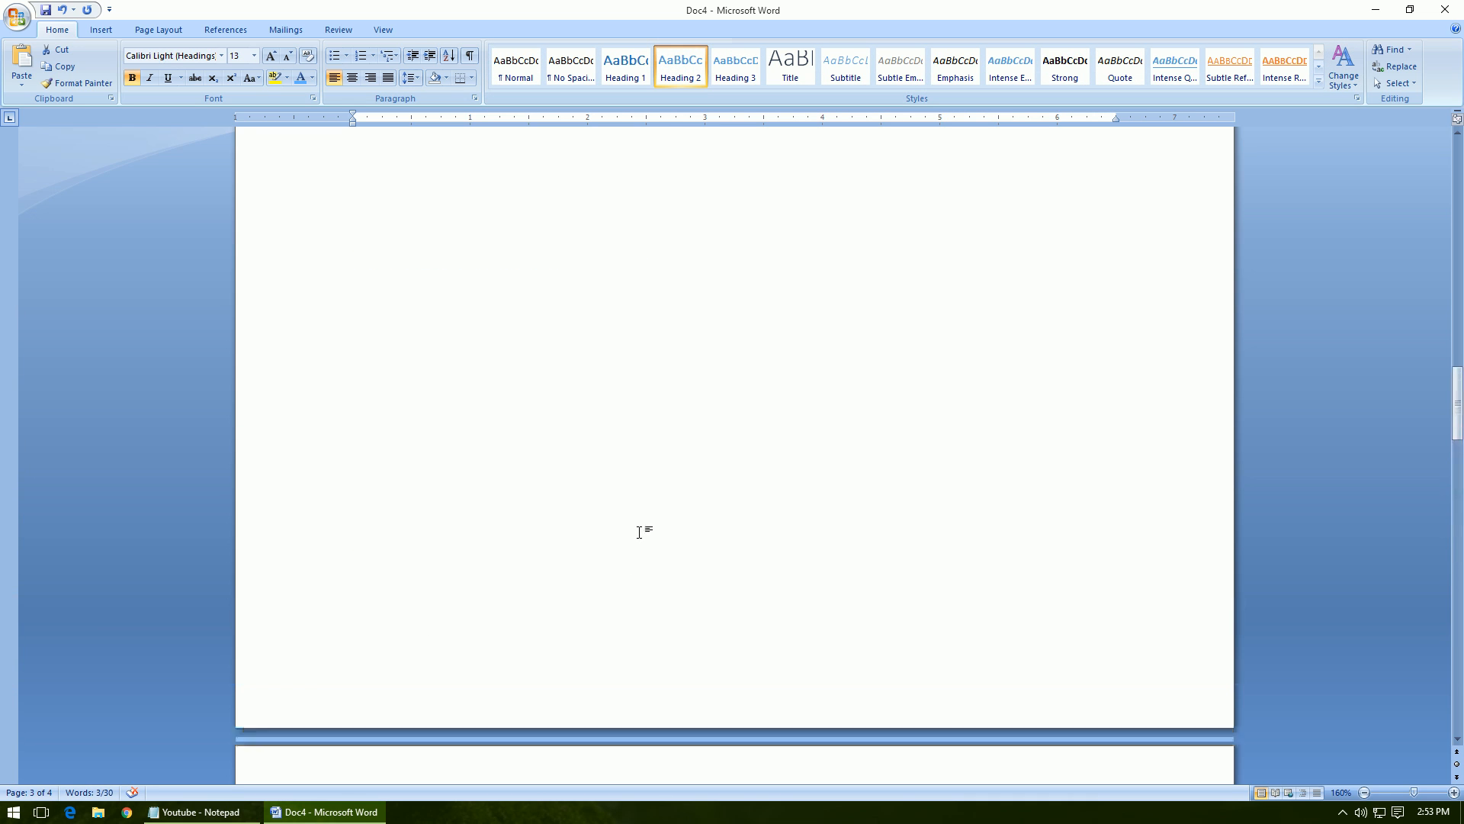
scroll(640, 532, "up", 2)
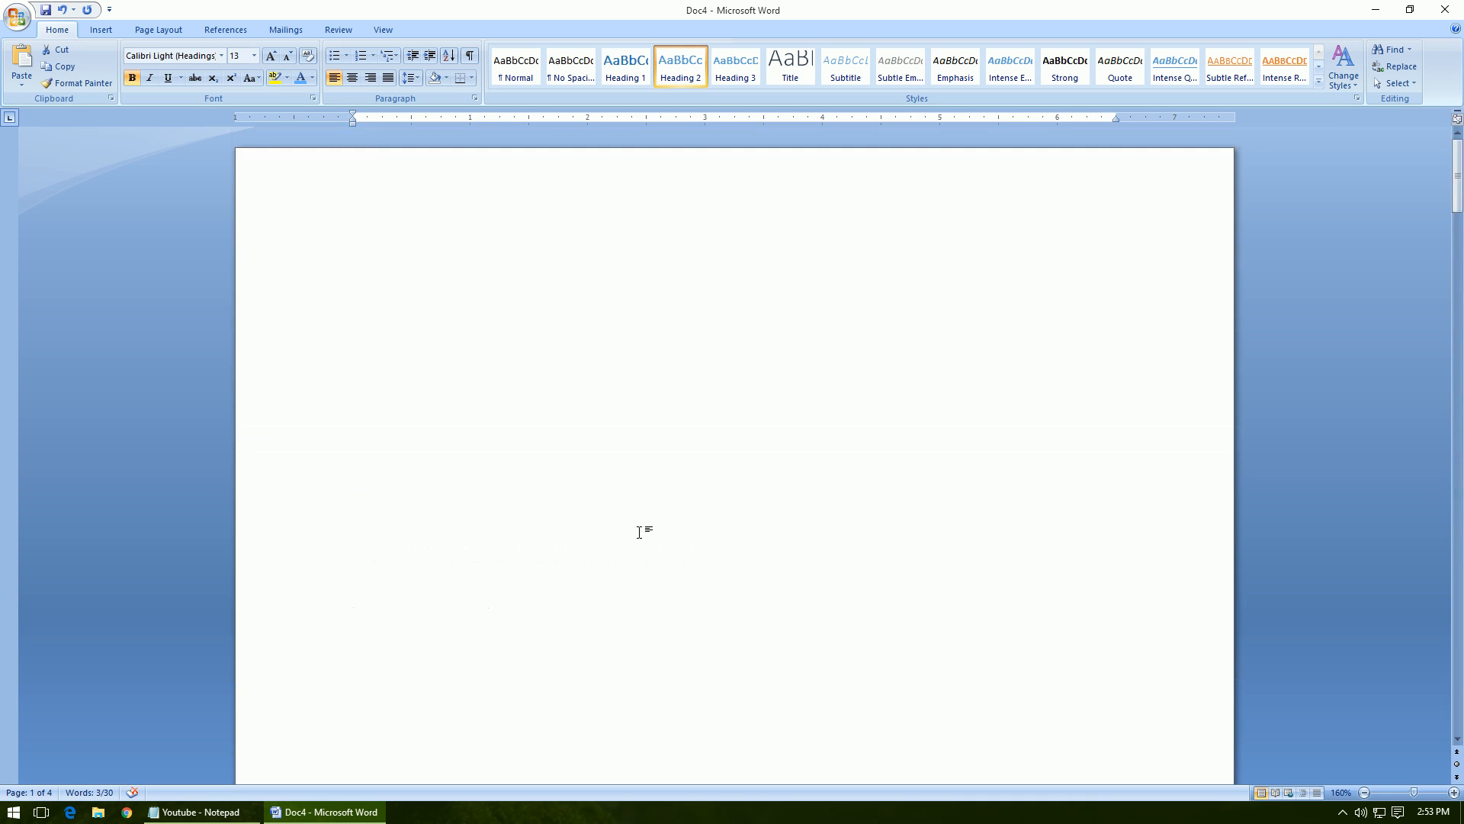
left_click(568, 332)
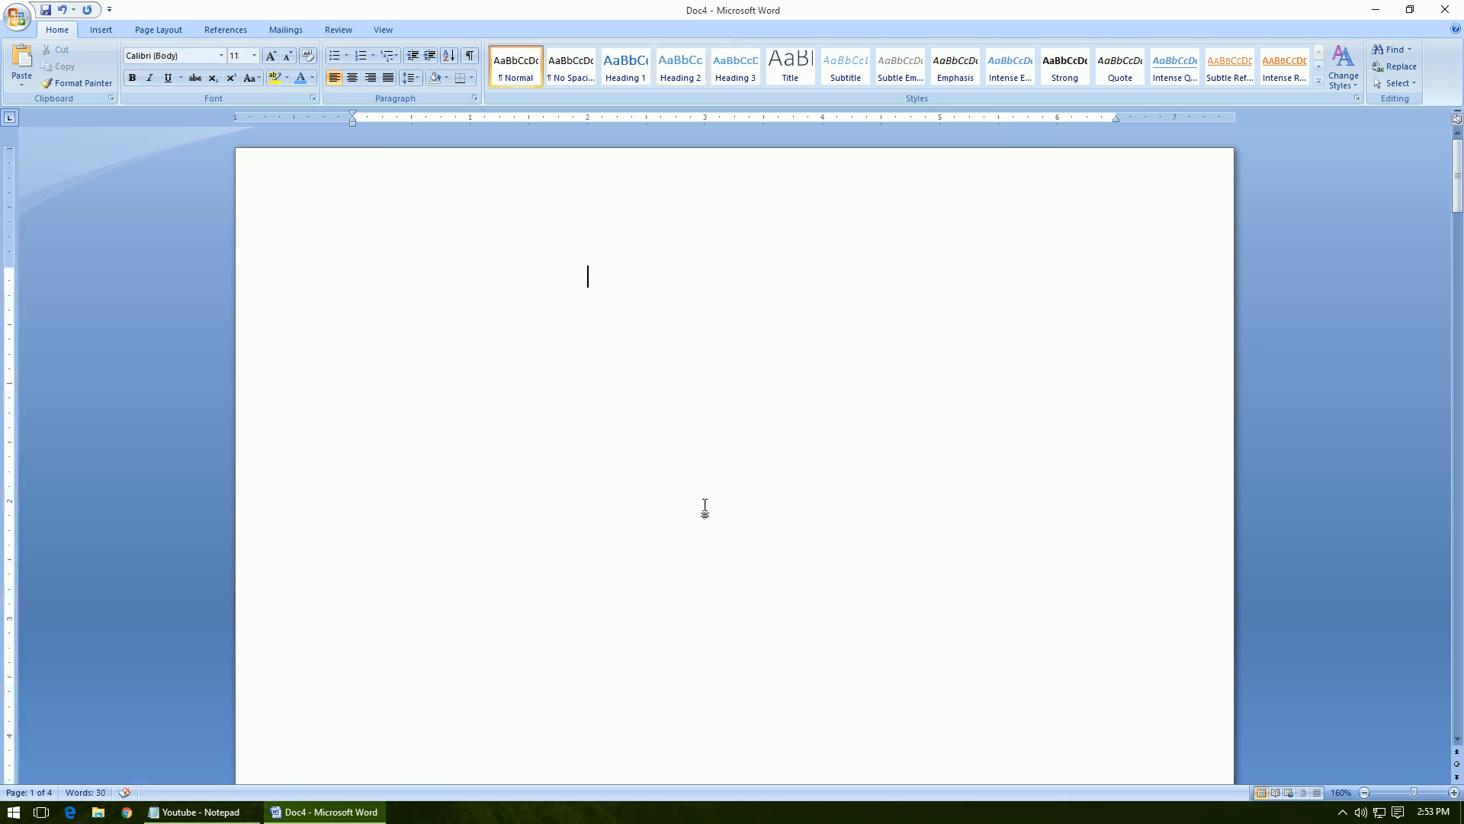
scroll(501, 504, "down", 18)
scroll(500, 503, "up", 17)
scroll(501, 503, "up", 1)
left_click(96, 32)
left_click(21, 76)
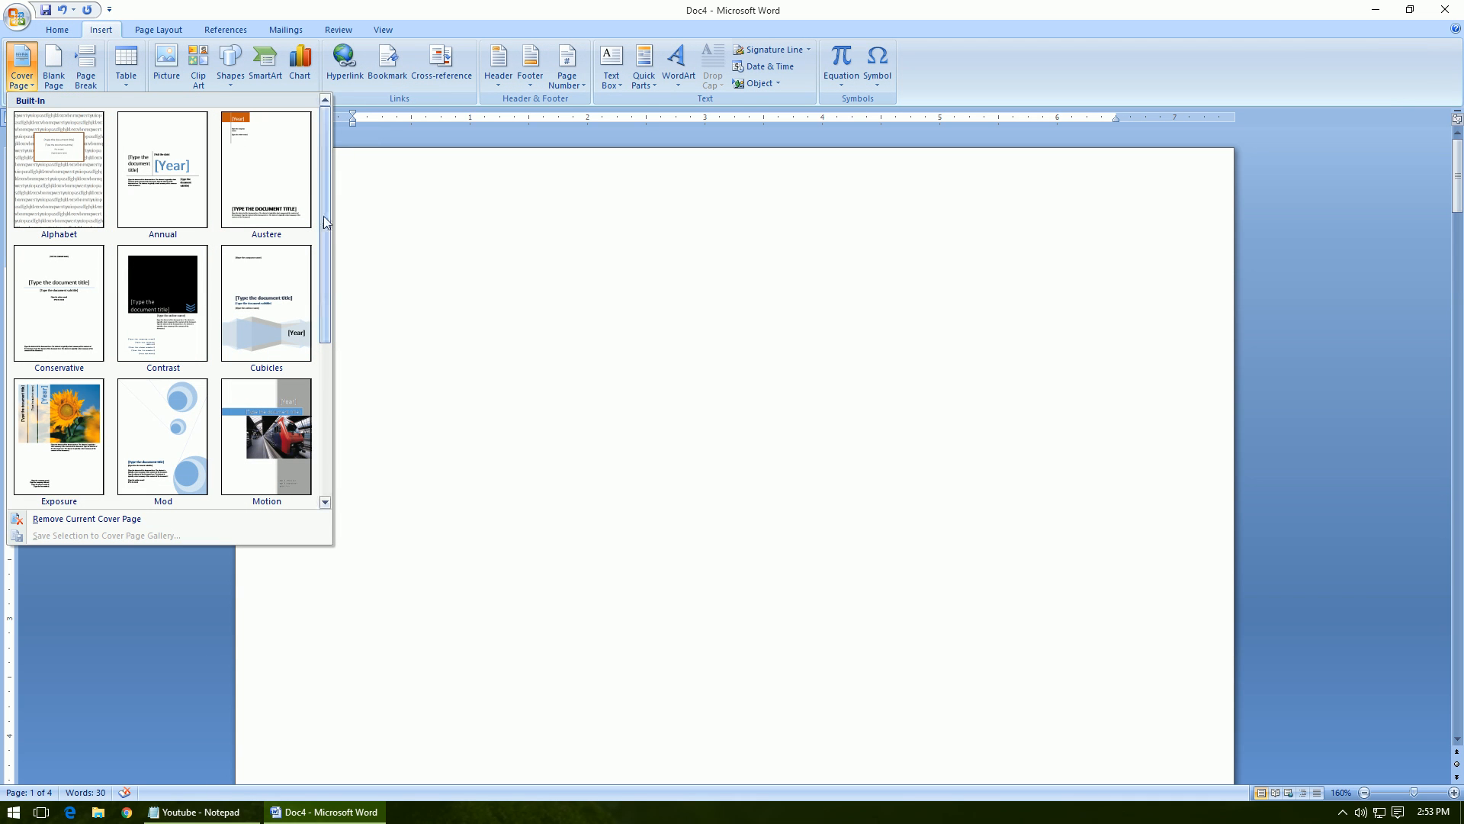
left_click(58, 300)
- Examine the new cover page and the pages that follow it, down to the dedication
scroll(797, 489, "down", 5)
scroll(798, 489, "up", 5)
scroll(798, 489, "down", 7)
scroll(797, 489, "down", 10)
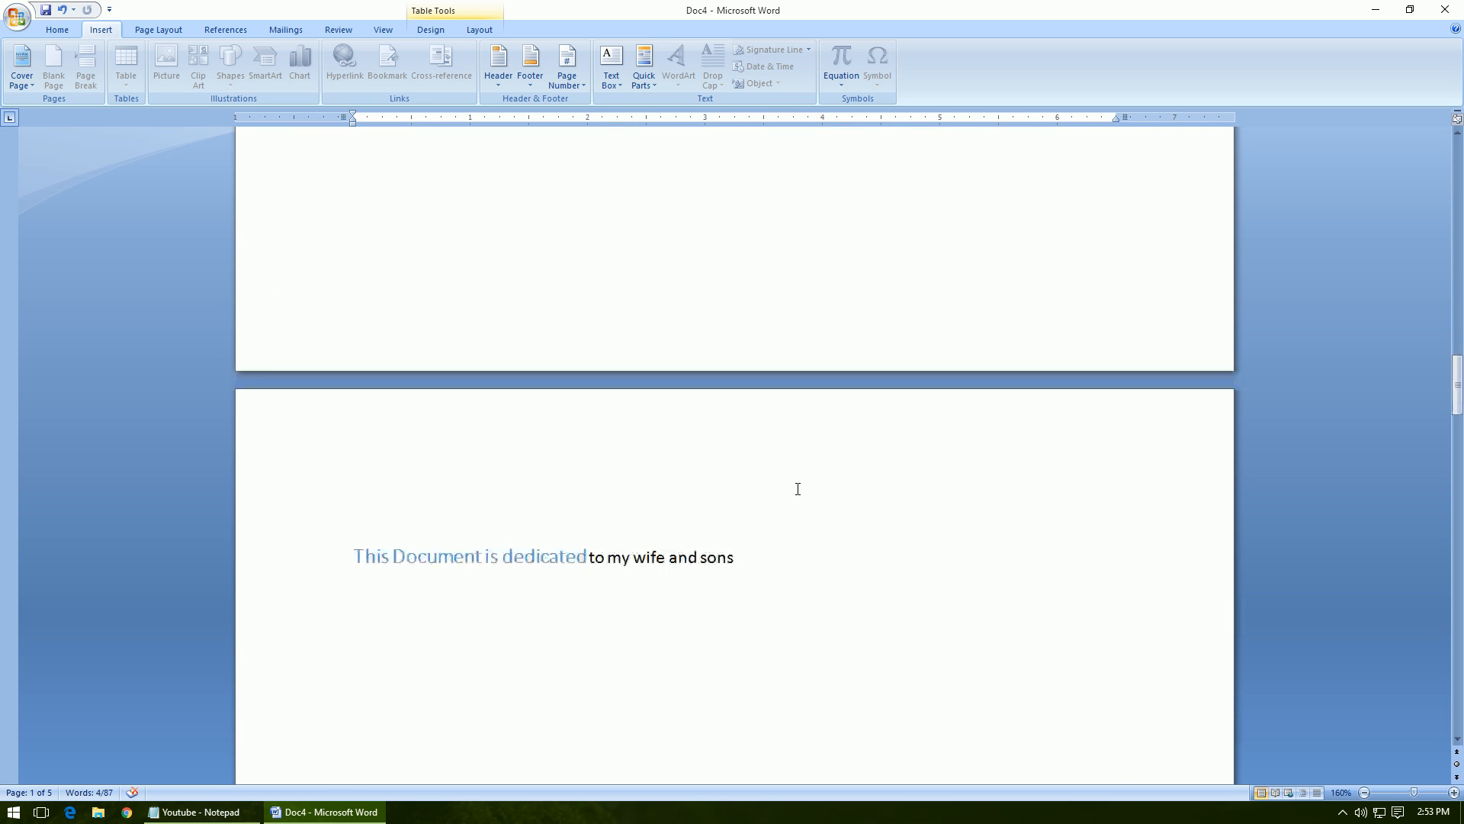
scroll(798, 489, "up", 5)
scroll(651, 477, "down", 4)
left_click(499, 441)
scroll(631, 457, "up", 3)
scroll(714, 503, "down", 3)
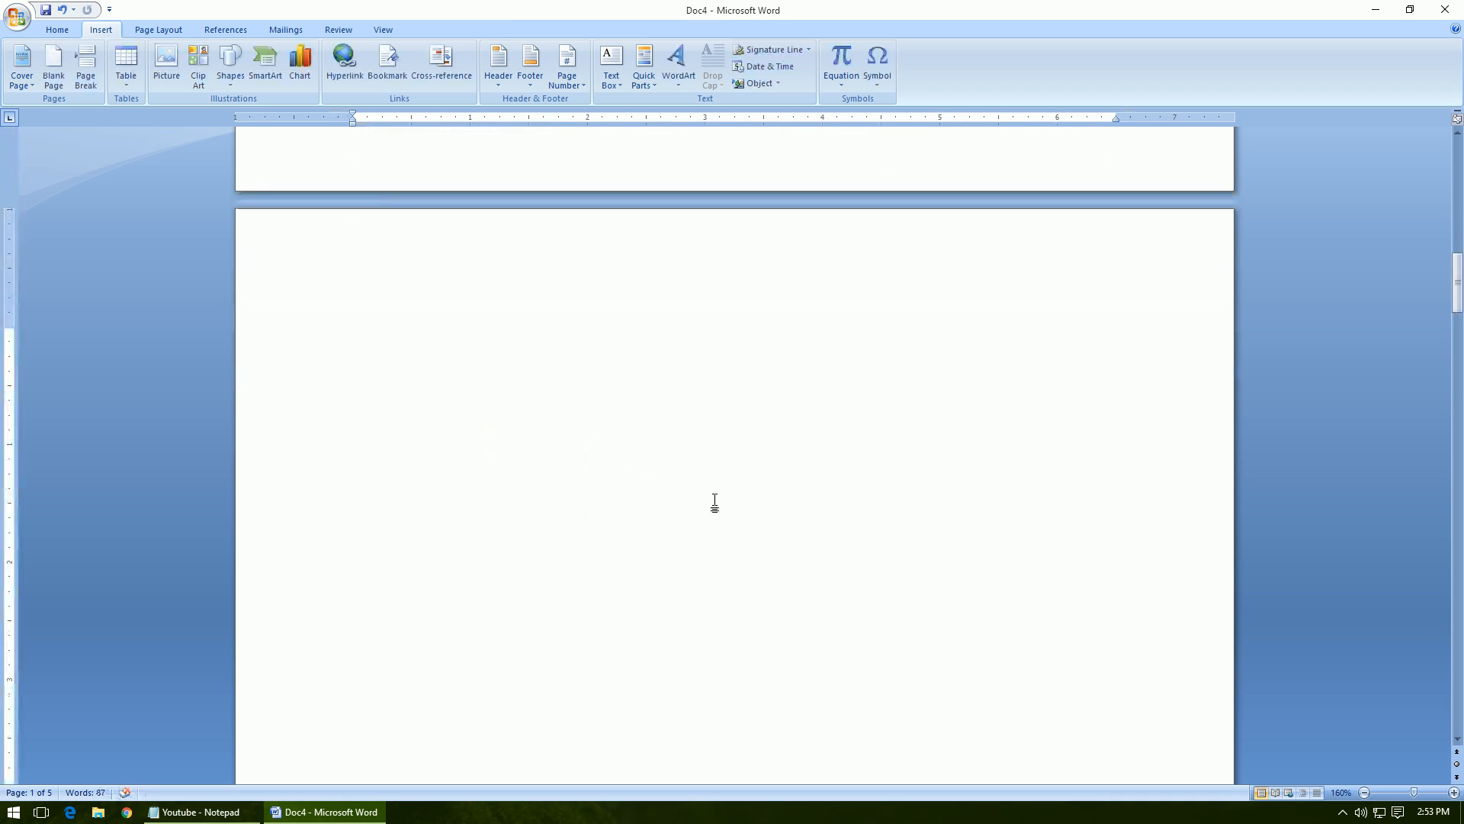
key("ctrl+Return")
scroll(721, 499, "up", 20)
scroll(723, 500, "down", 8)
scroll(723, 500, "down", 2)
scroll(723, 500, "up", 3)
scroll(723, 500, "down", 3)
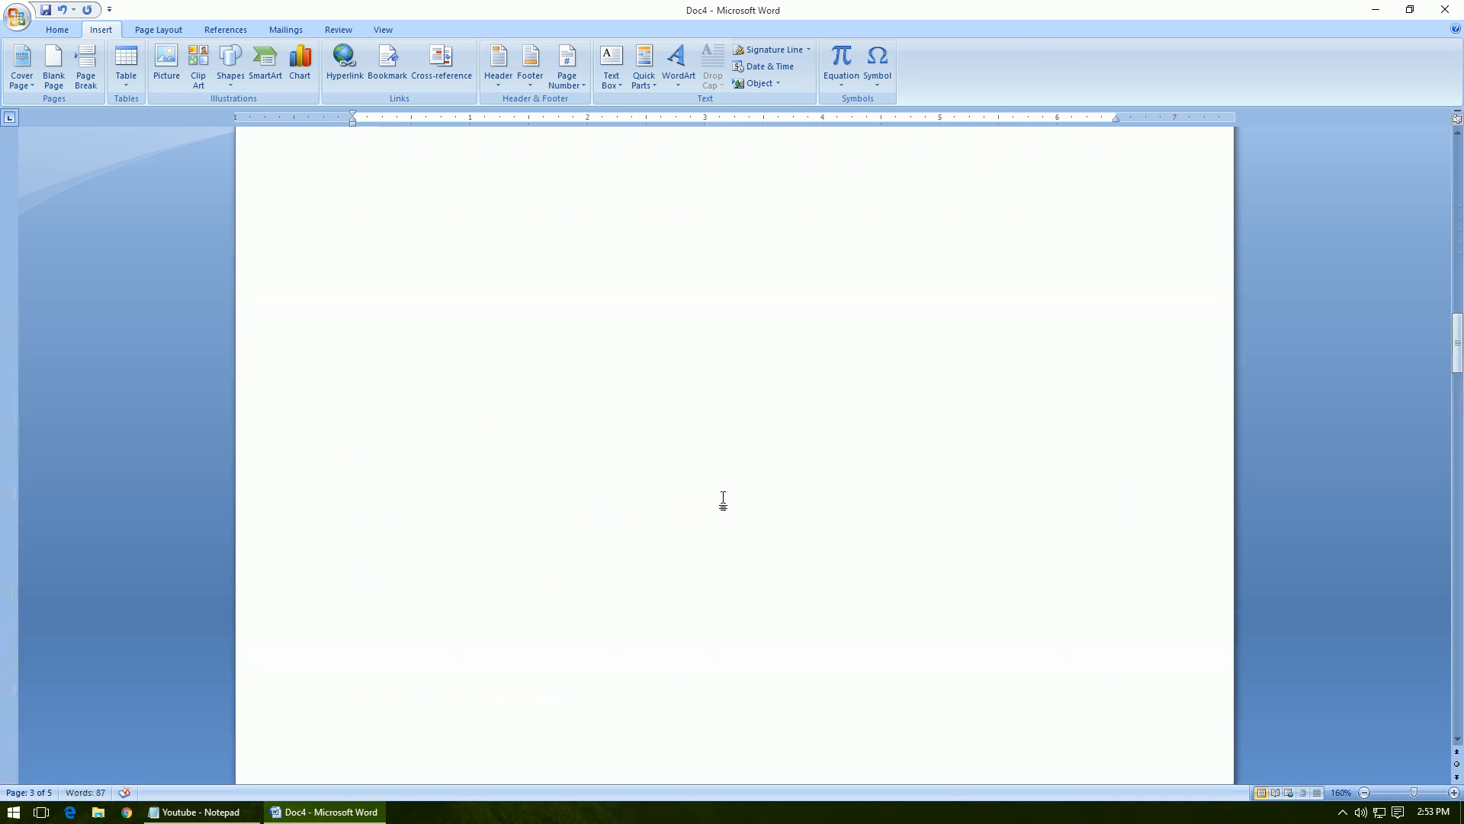
scroll(723, 500, "up", 4)
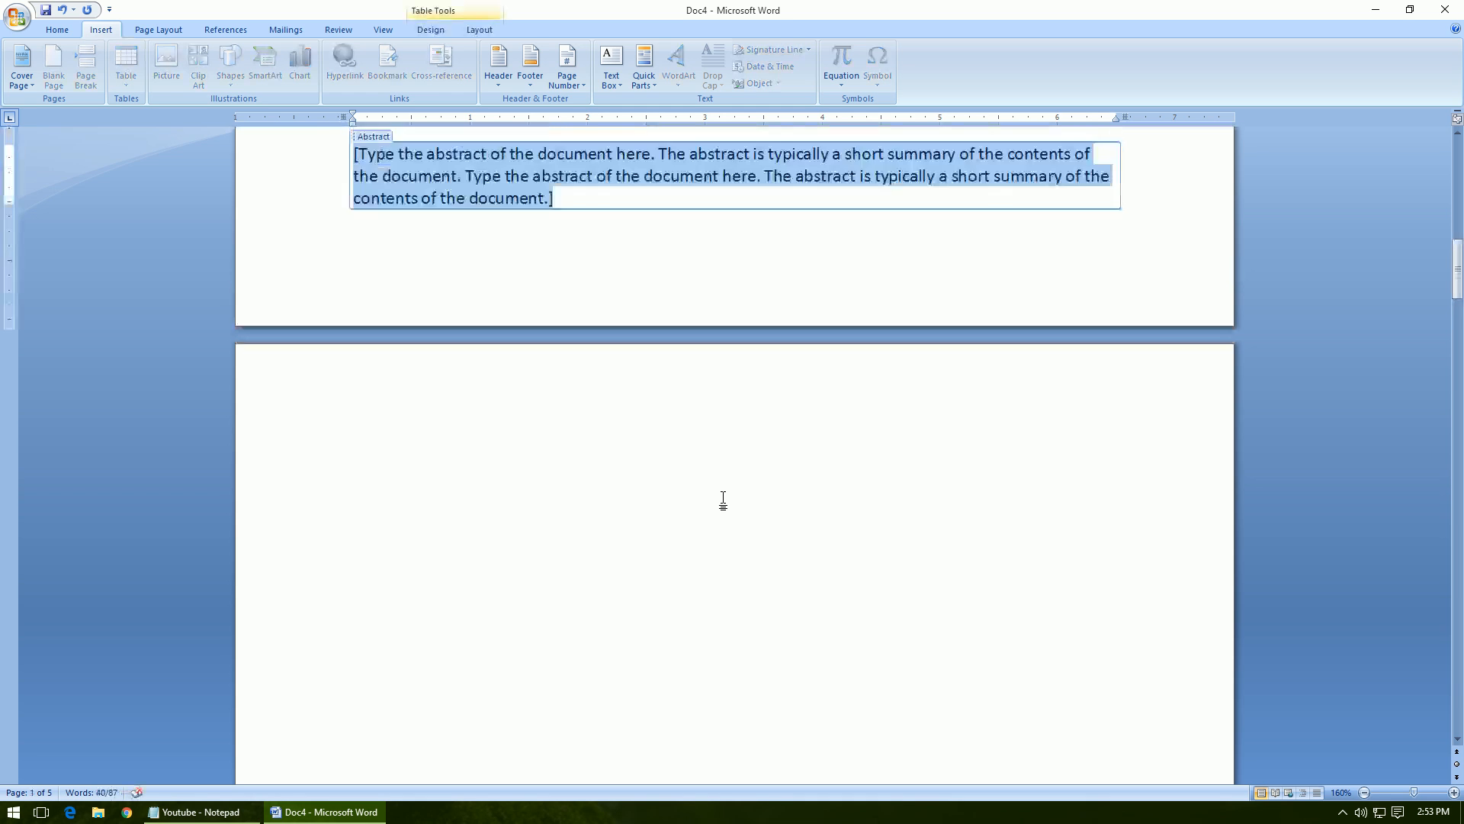
- Insert the Automatic Table 1 table of contents on the blank page after the cover page and save the document
scroll(724, 498, "down", 2)
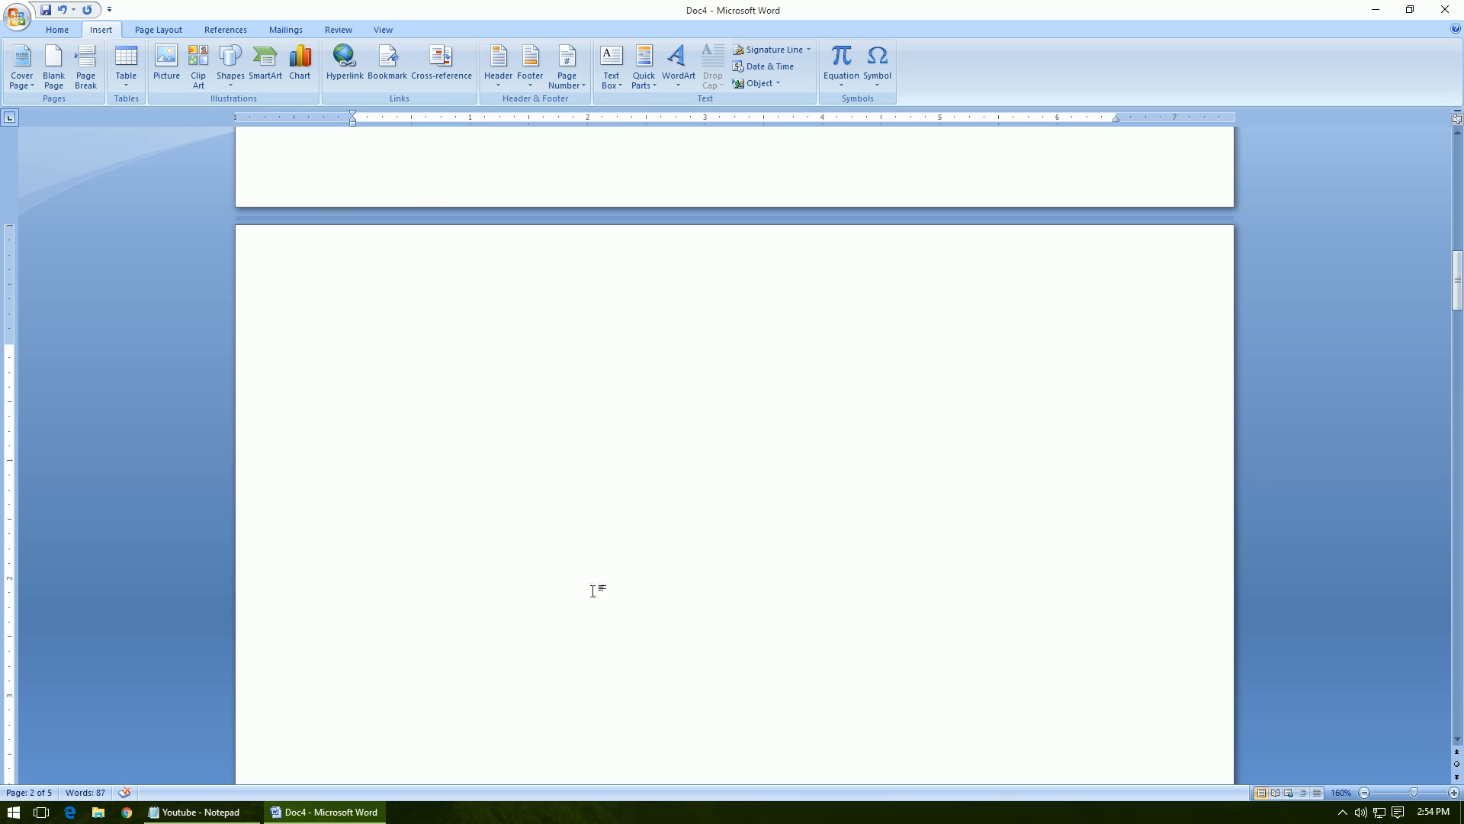
left_click(227, 30)
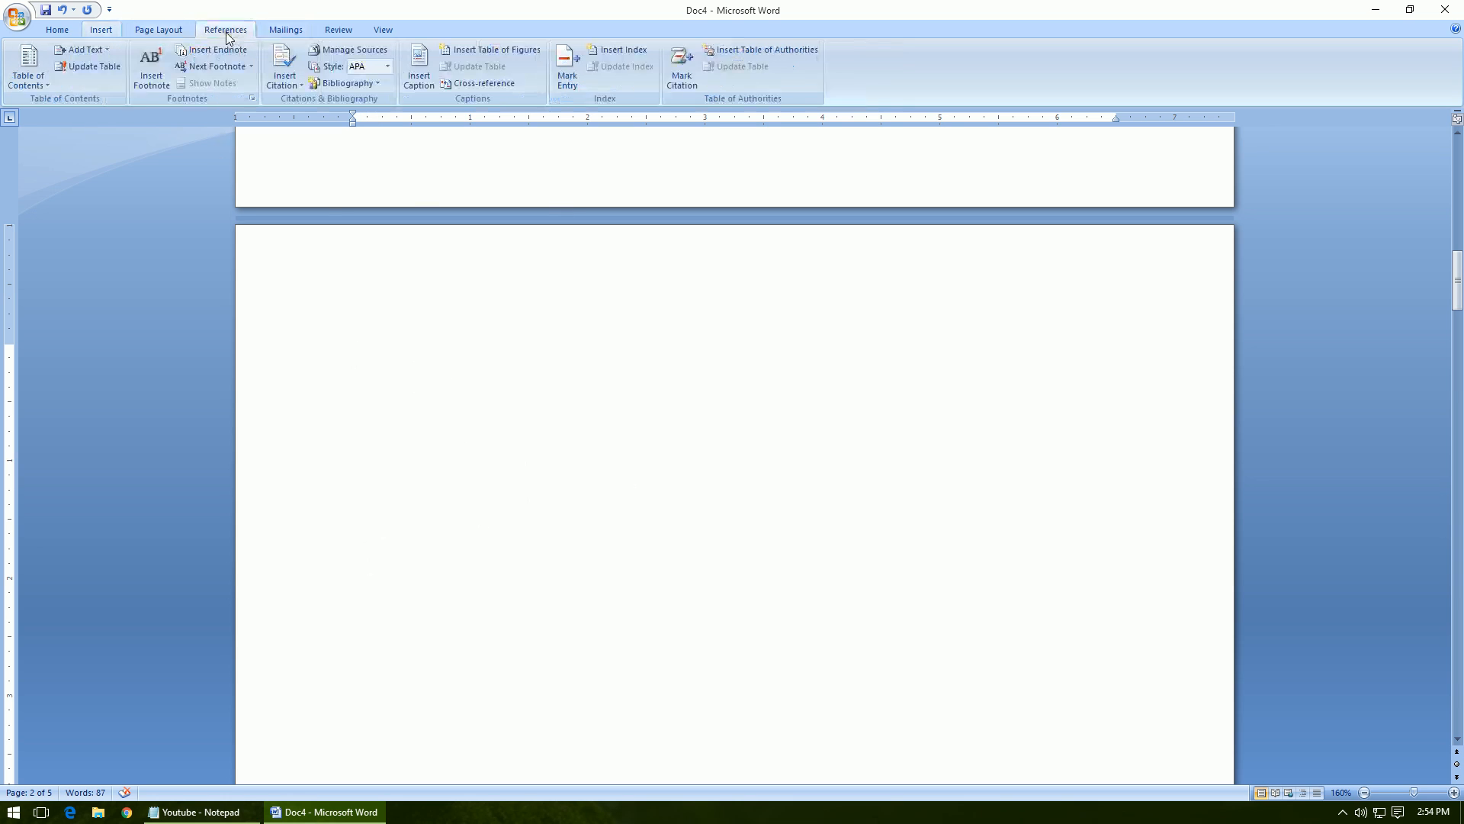
left_click(28, 70)
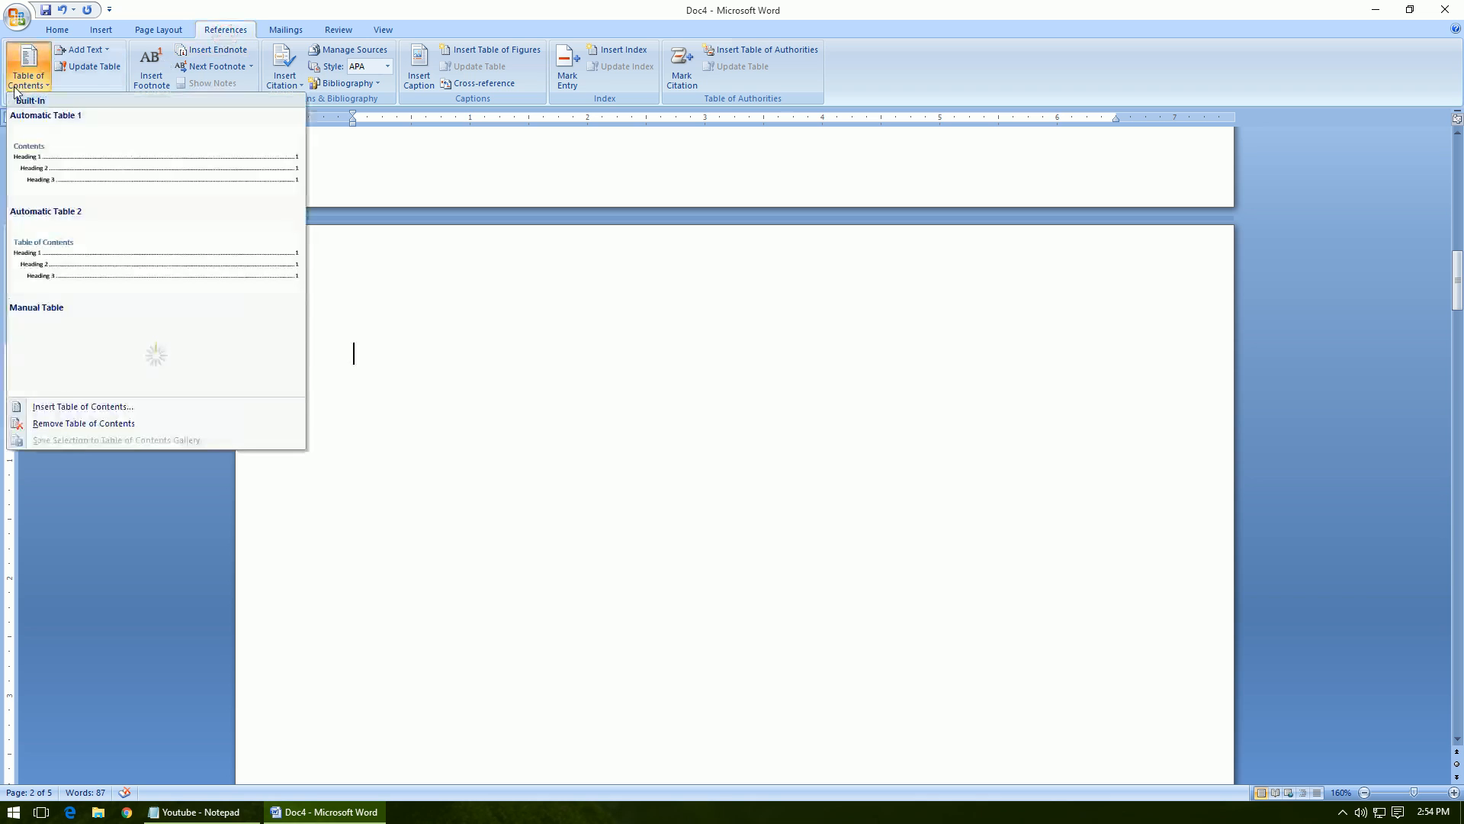
left_click(97, 172)
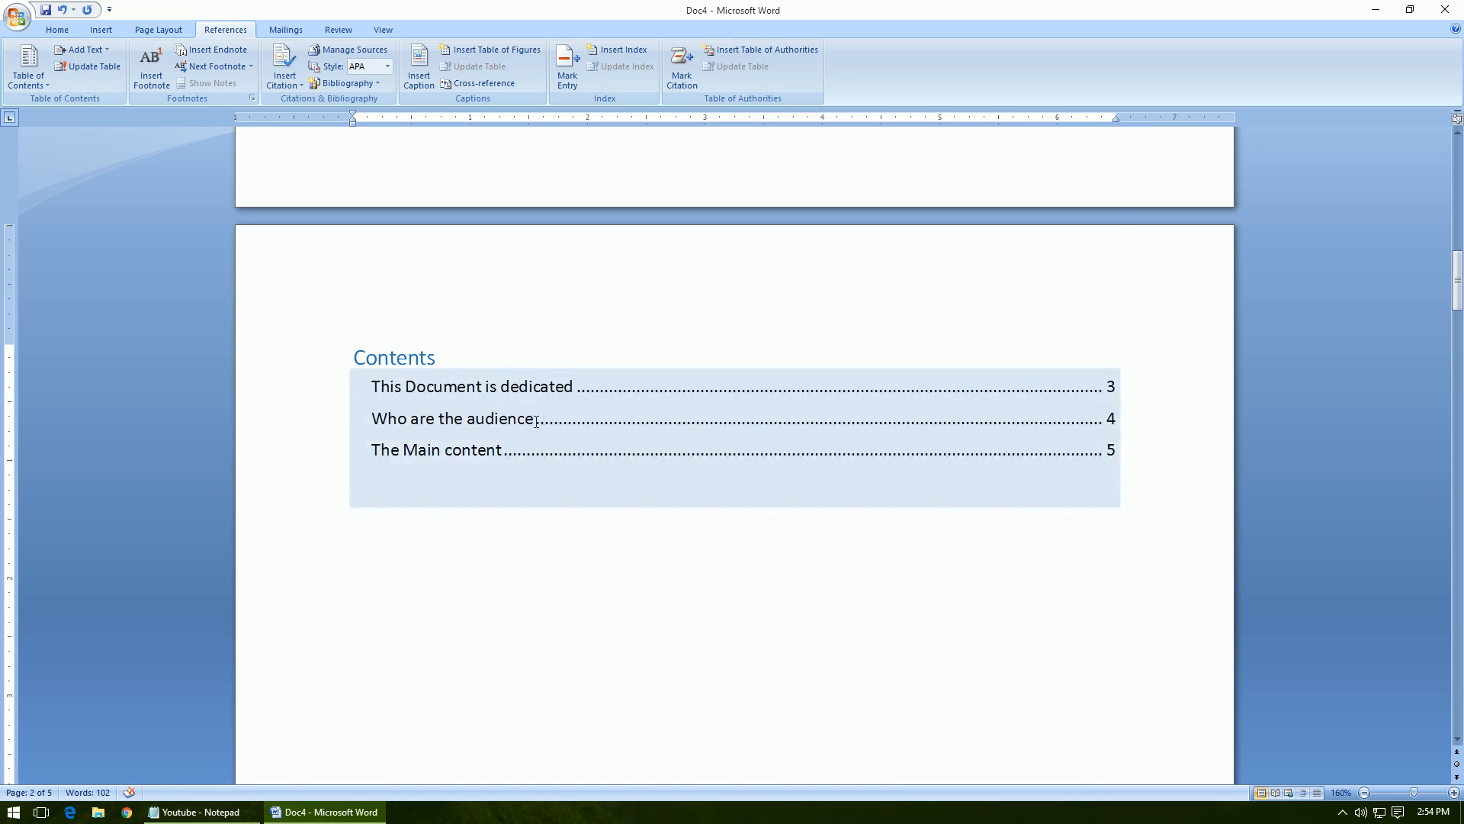
left_click(758, 647)
left_click(46, 10)
- Follow the "Who are the audience" link in the table of contents, and return to the contents page
left_click(1113, 425)
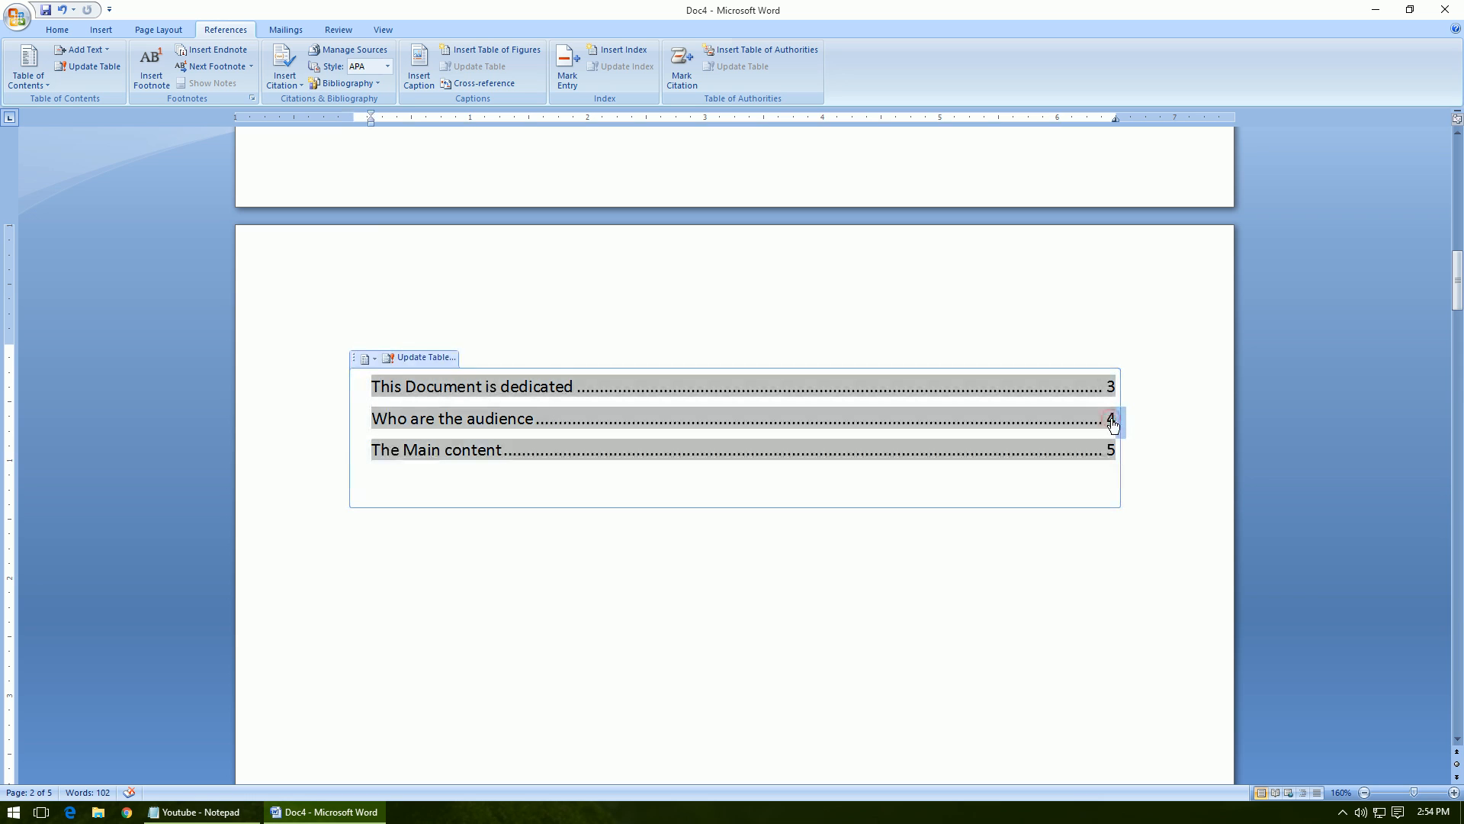
left_click(1113, 423)
left_click(1110, 420, "ctrl")
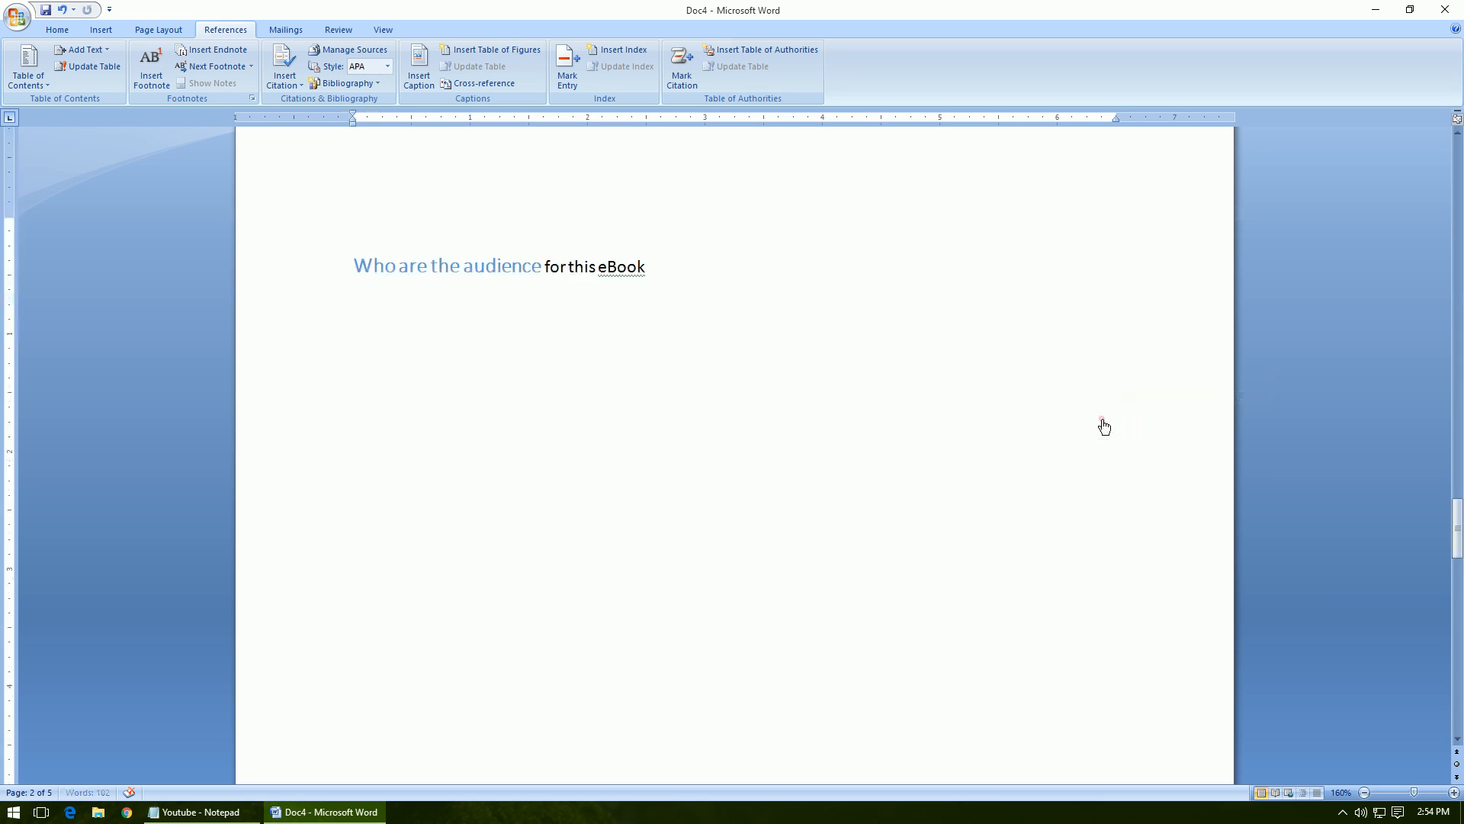
scroll(1038, 549, "up", 20)
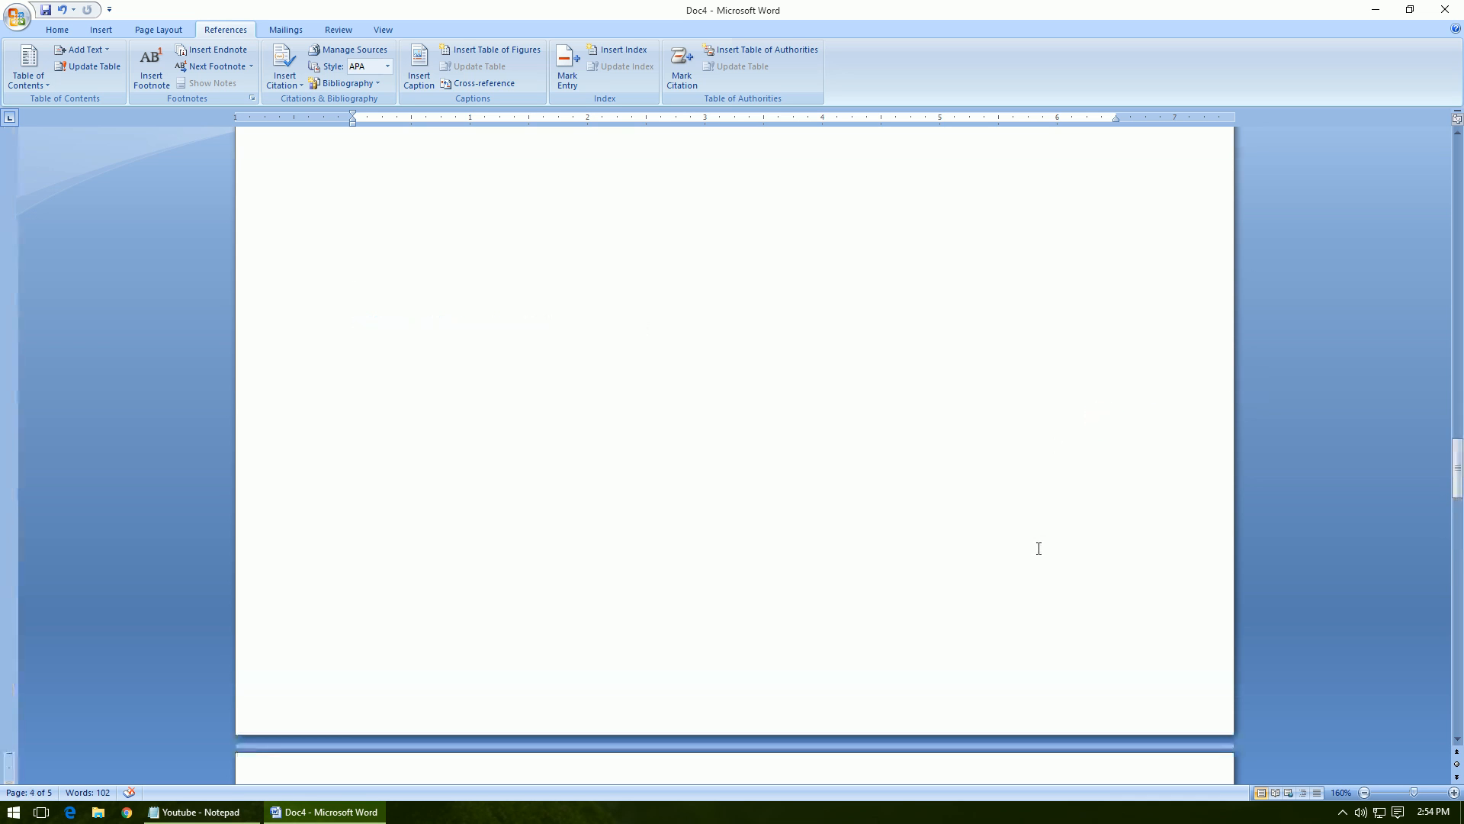
scroll(1037, 546, "down", 15)
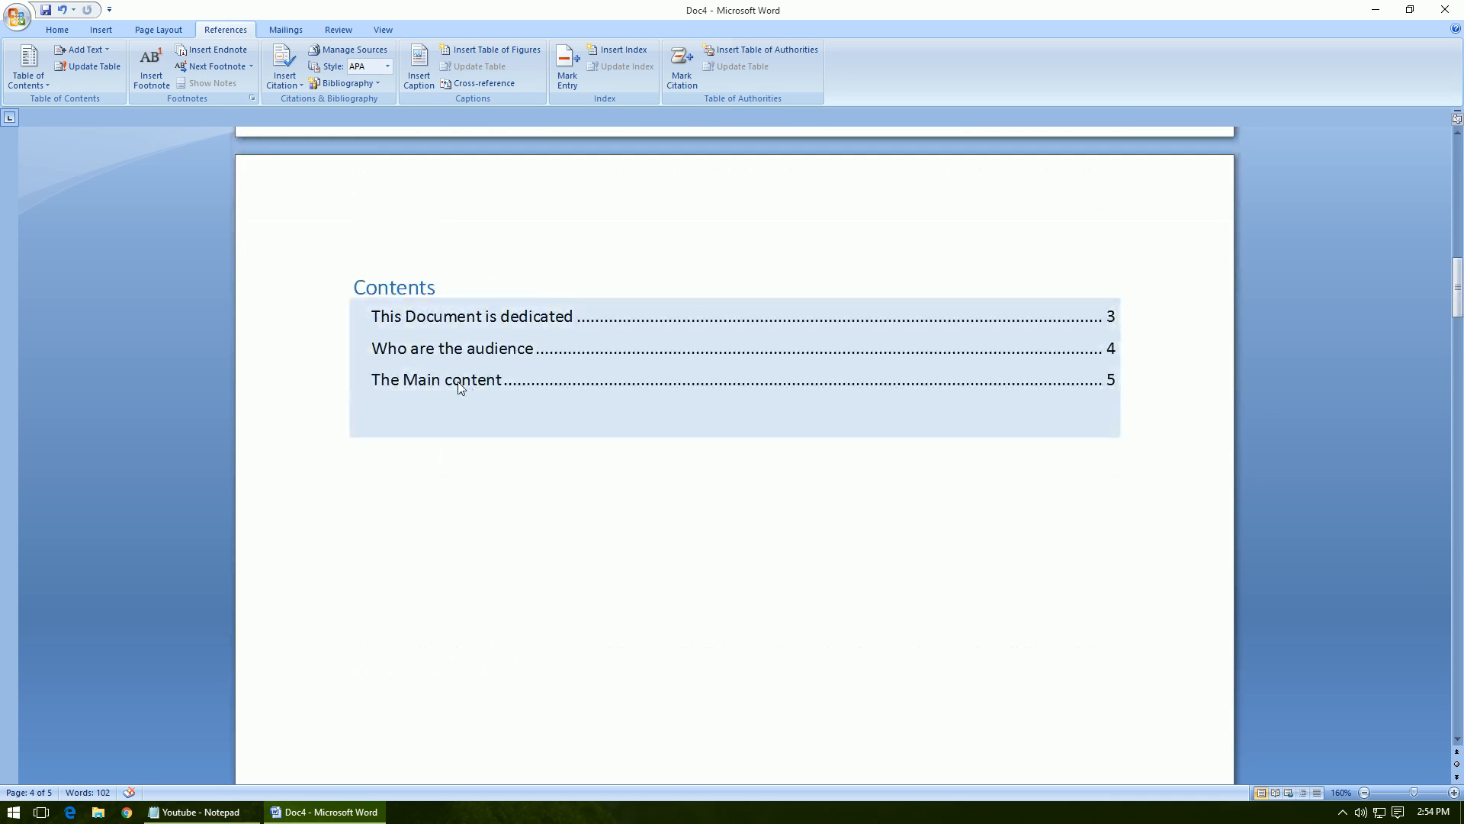
- Follow the "The Main content" link in the table of contents, and return to the contents page
left_click(461, 382, "ctrl")
scroll(734, 521, "up", 10)
scroll(733, 522, "up", 12)
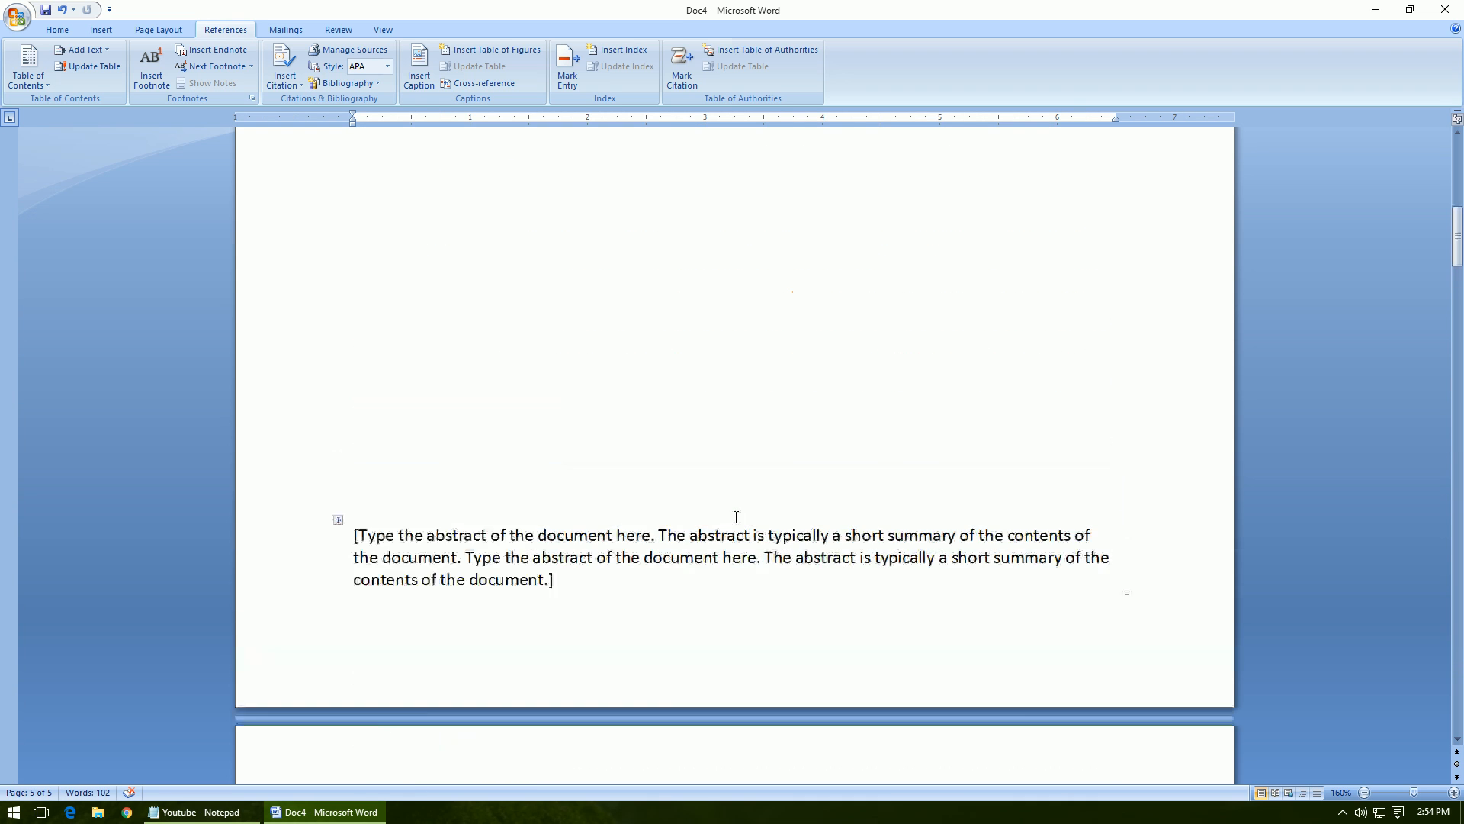
scroll(736, 517, "down", 6)
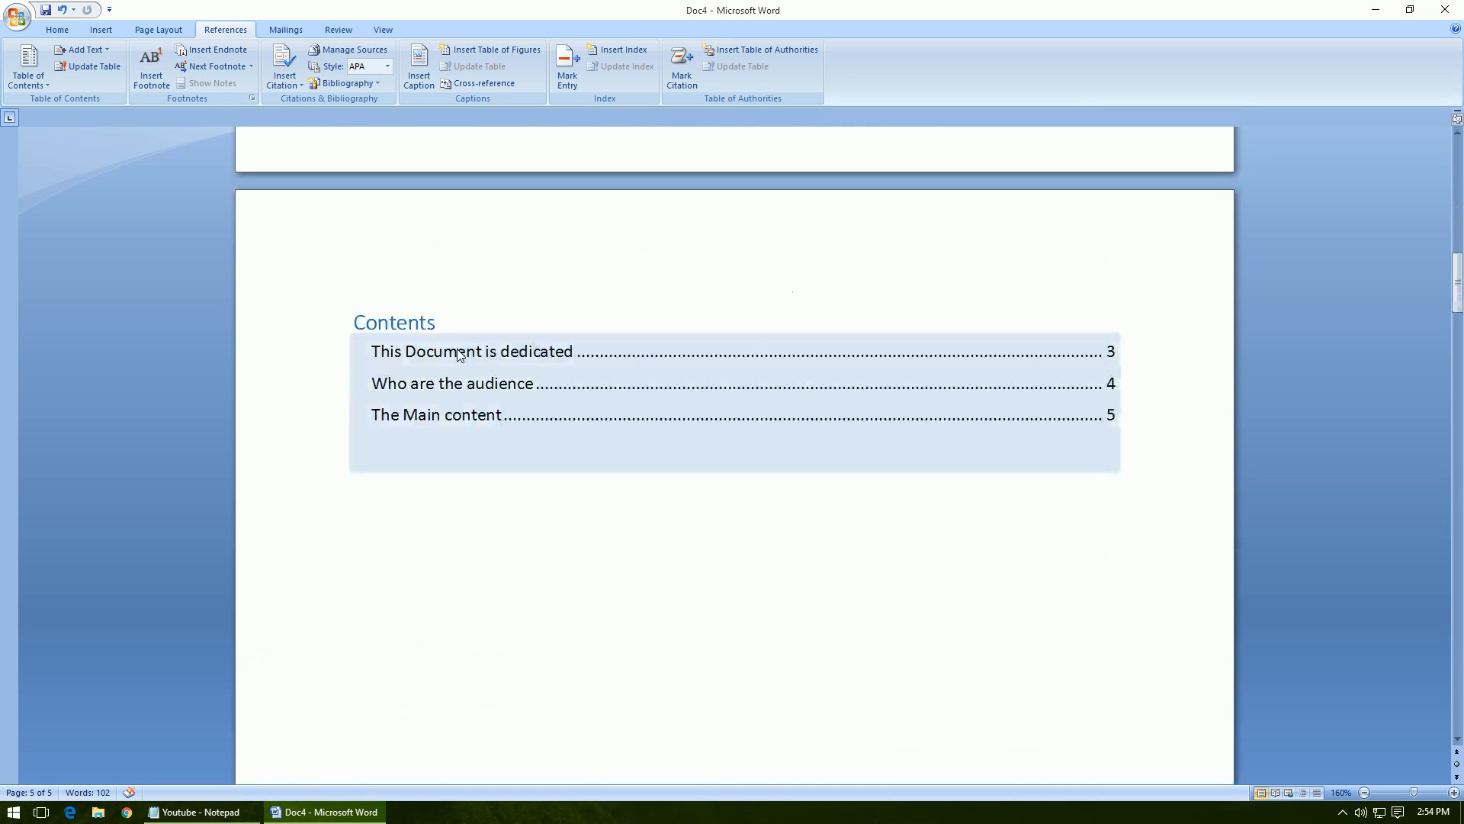
- Follow the "This Document is dedicated" link in the table of contents, and return to the contents page
left_click(553, 358, "ctrl")
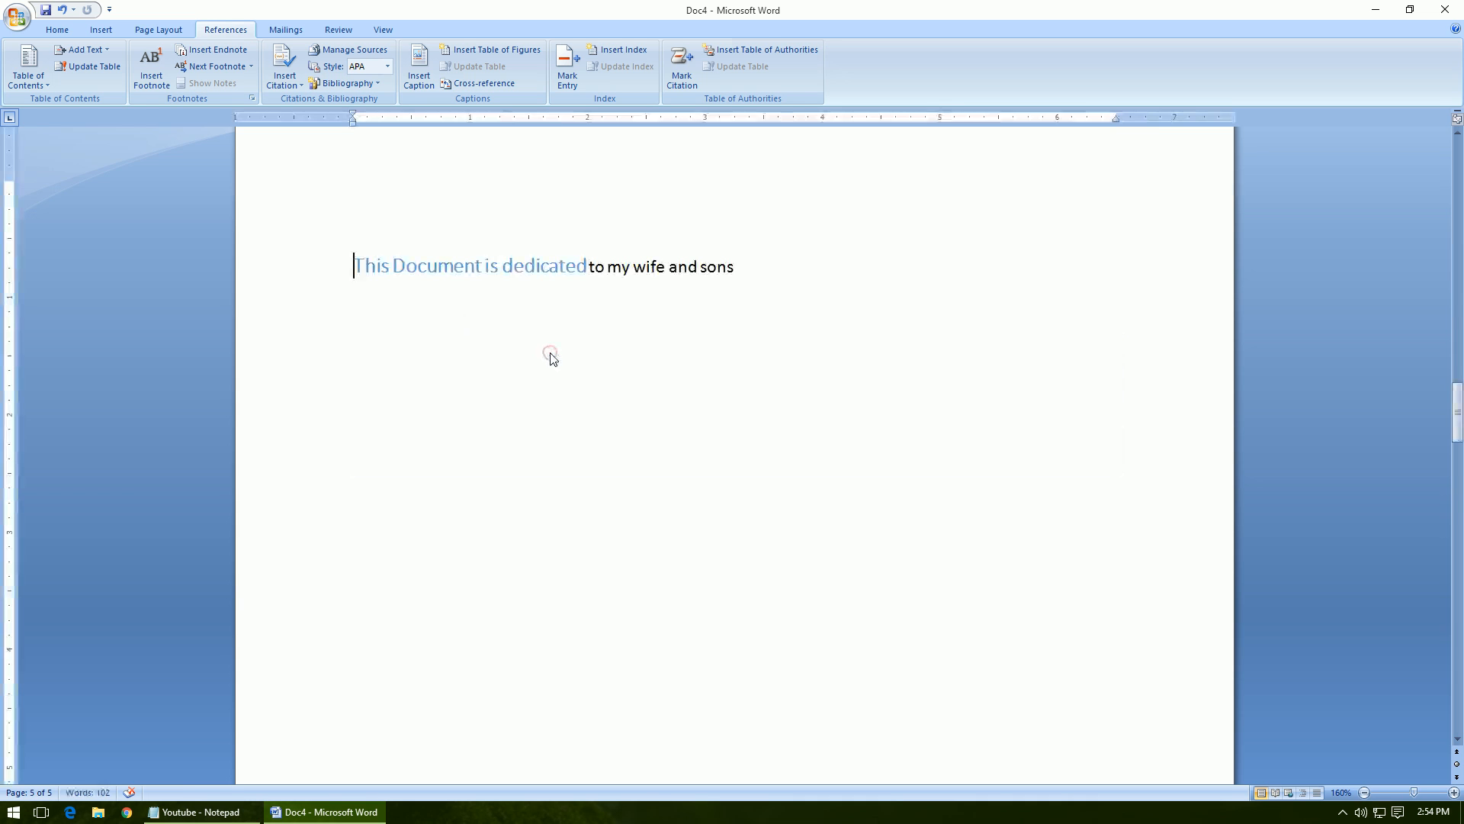
scroll(620, 425, "up", 4)
scroll(654, 441, "down", 3)
scroll(655, 441, "up", 15)
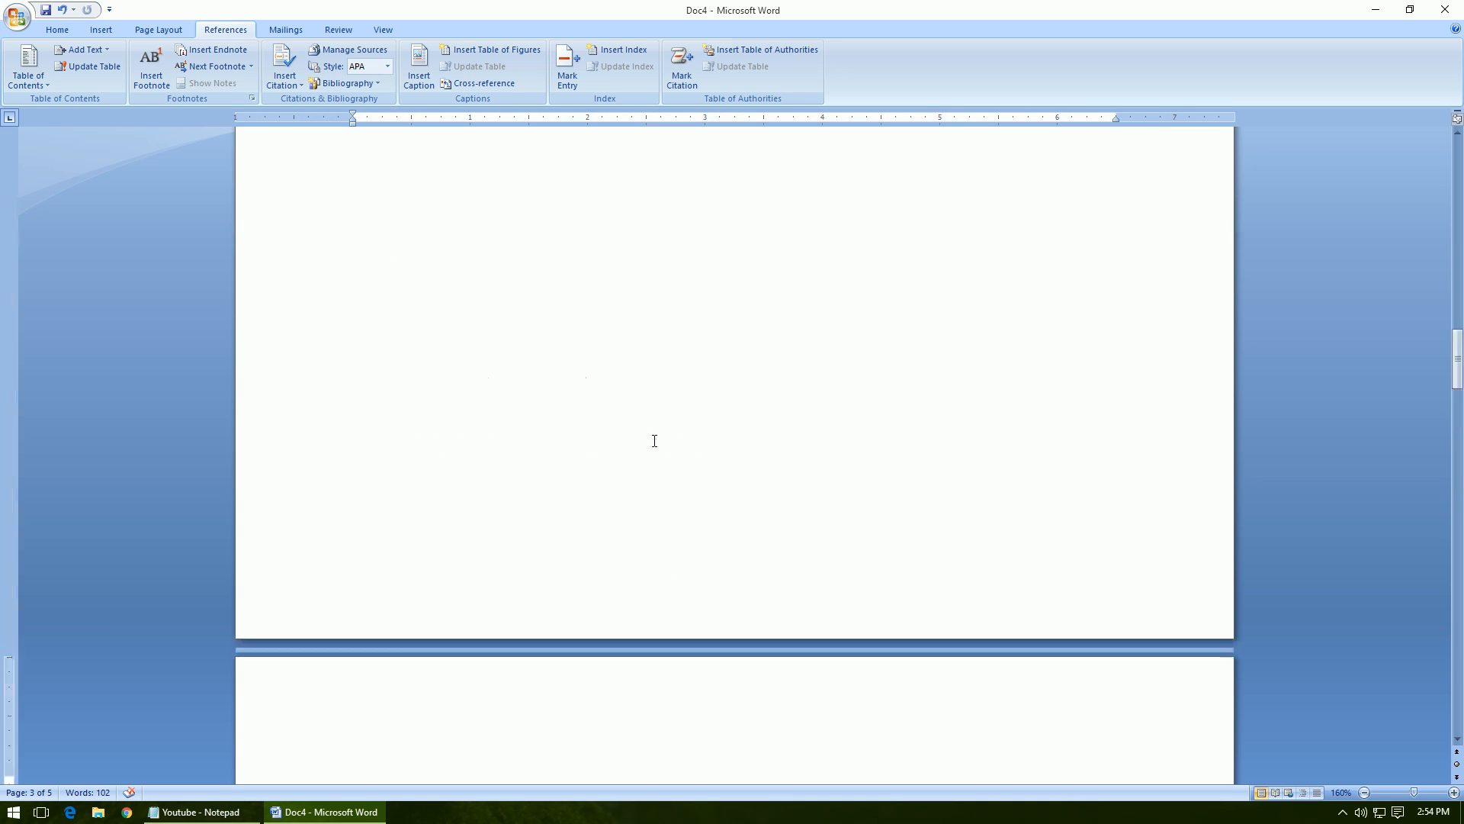
scroll(631, 450, "down", 5)
scroll(630, 449, "up", 10)
scroll(843, 521, "down", 8)
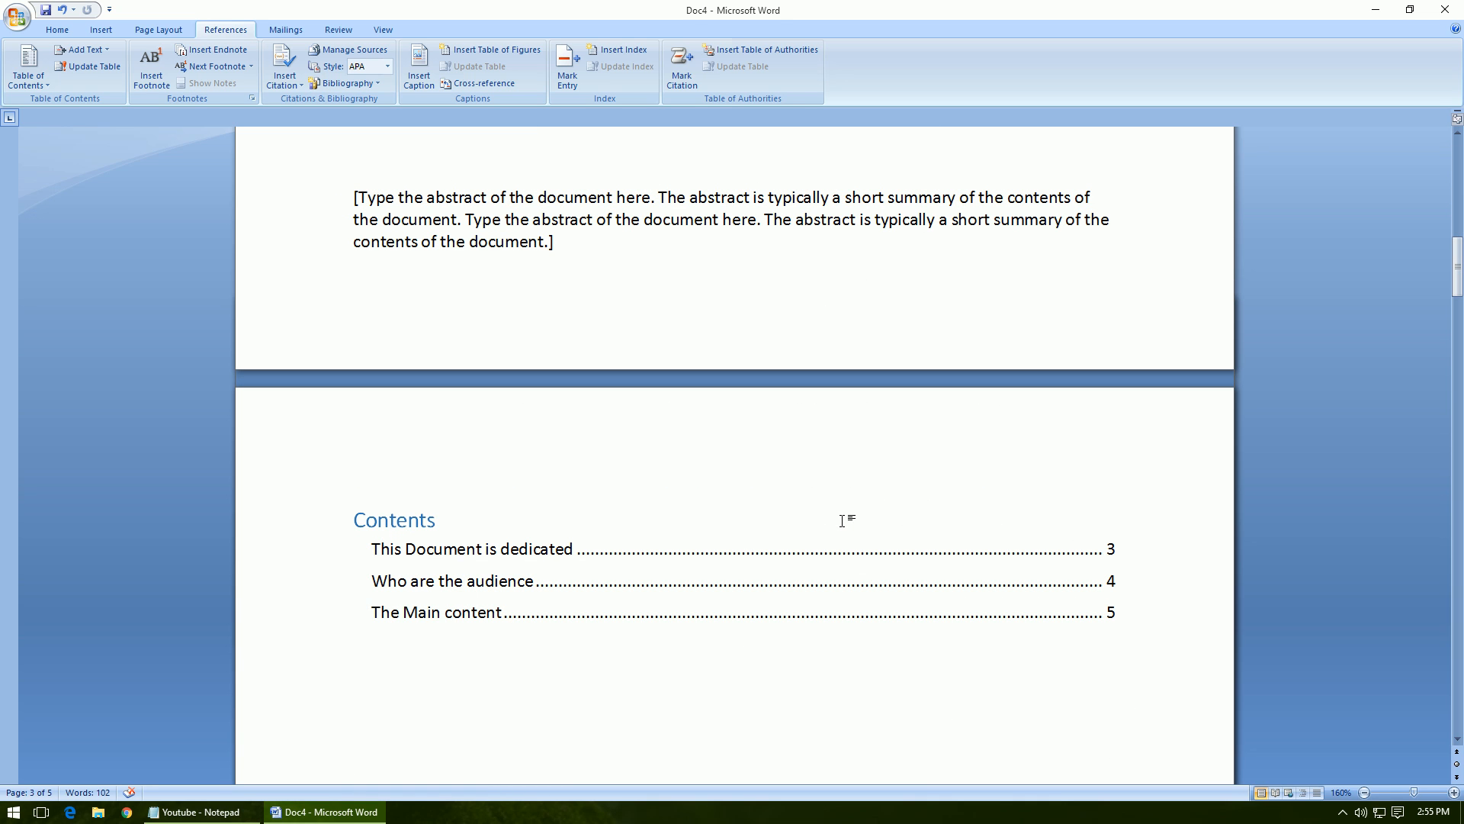
- Review the finished pages from the cover page through the contents and dedication to the audience page
scroll(928, 532, "up", 5)
scroll(927, 532, "down", 6)
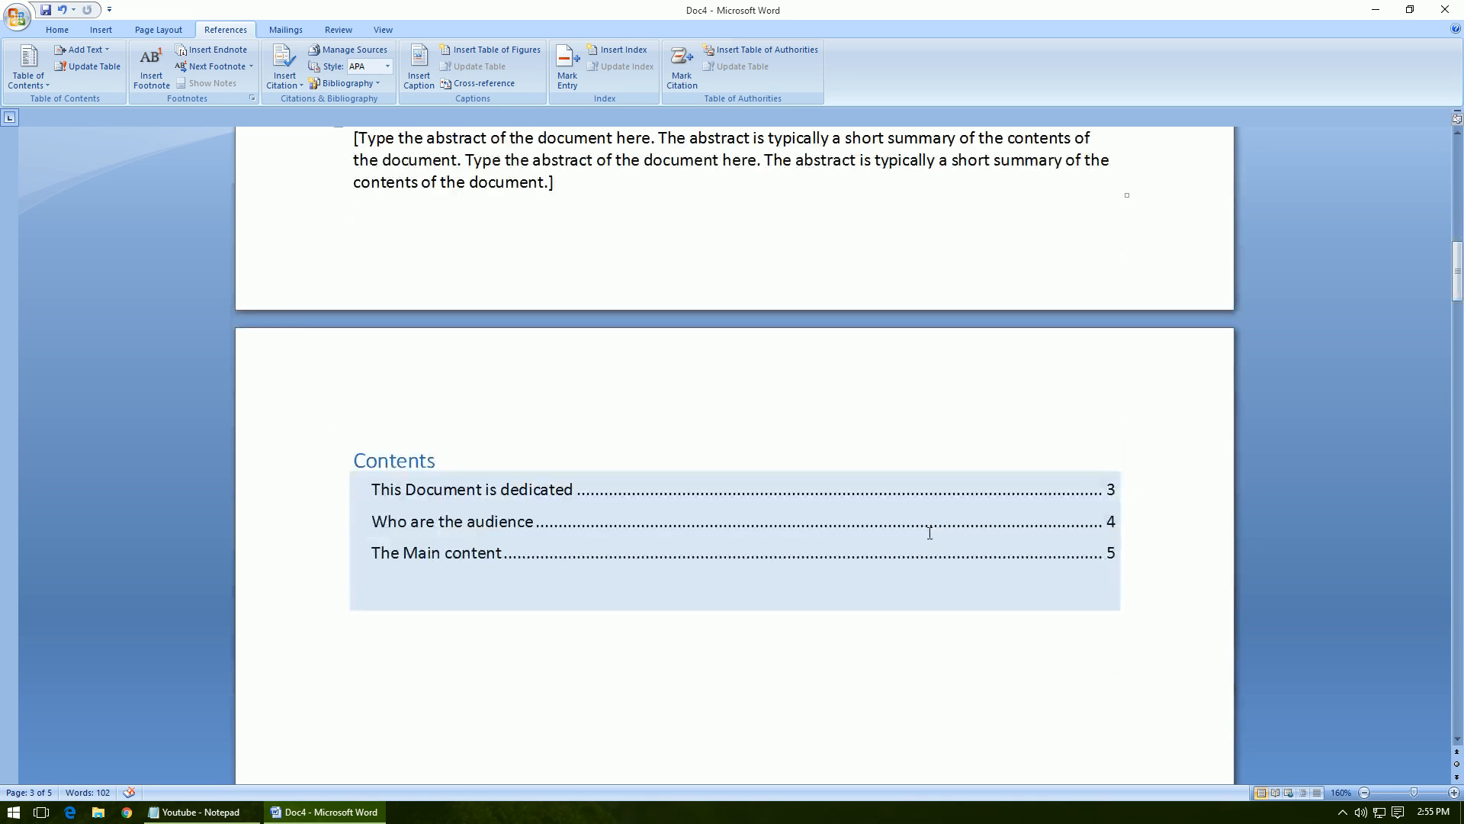
scroll(885, 621, "down", 15)
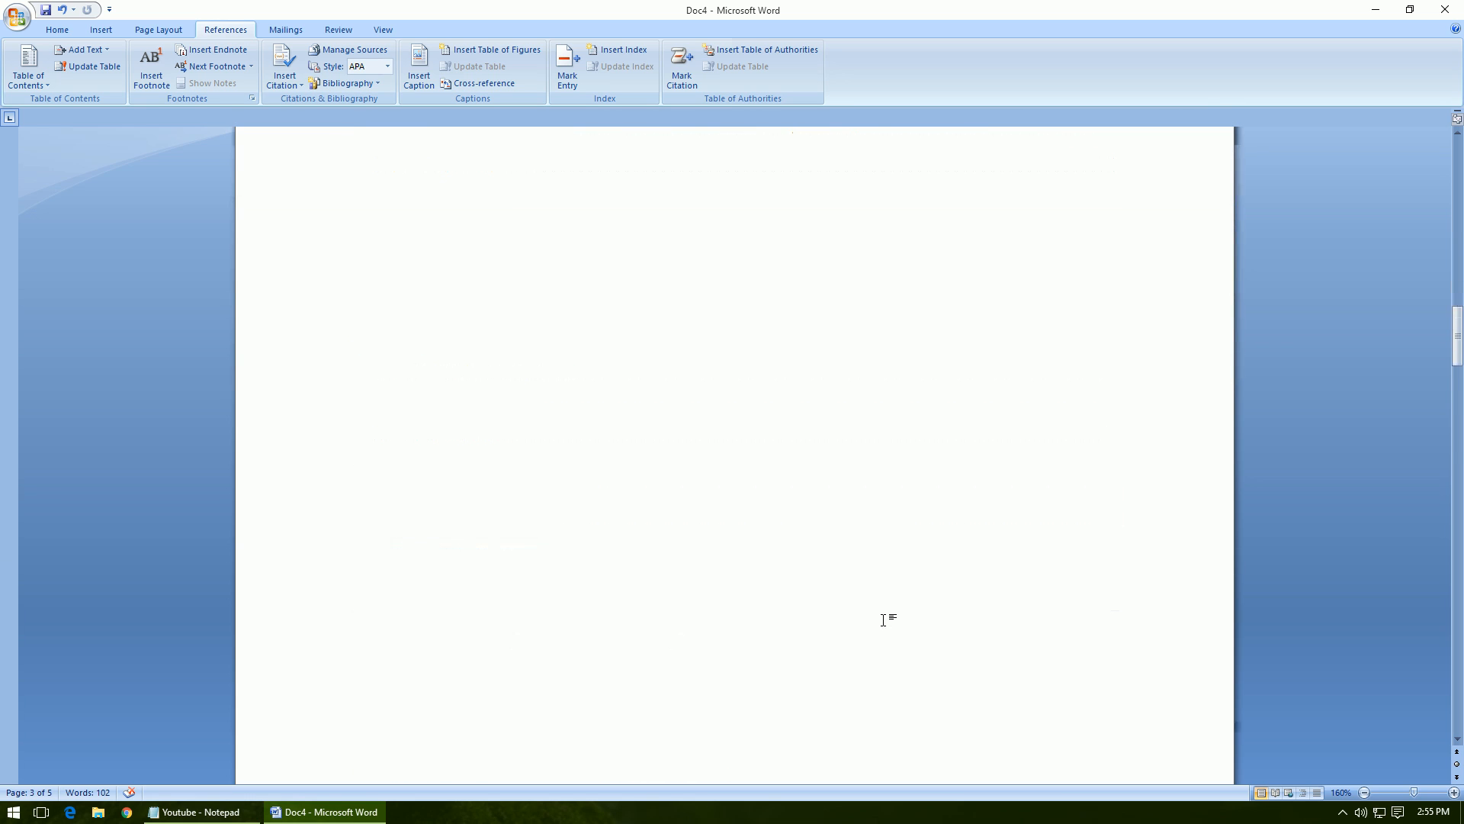
scroll(884, 620, "up", 8)
scroll(885, 619, "down", 4)
scroll(885, 620, "down", 15)
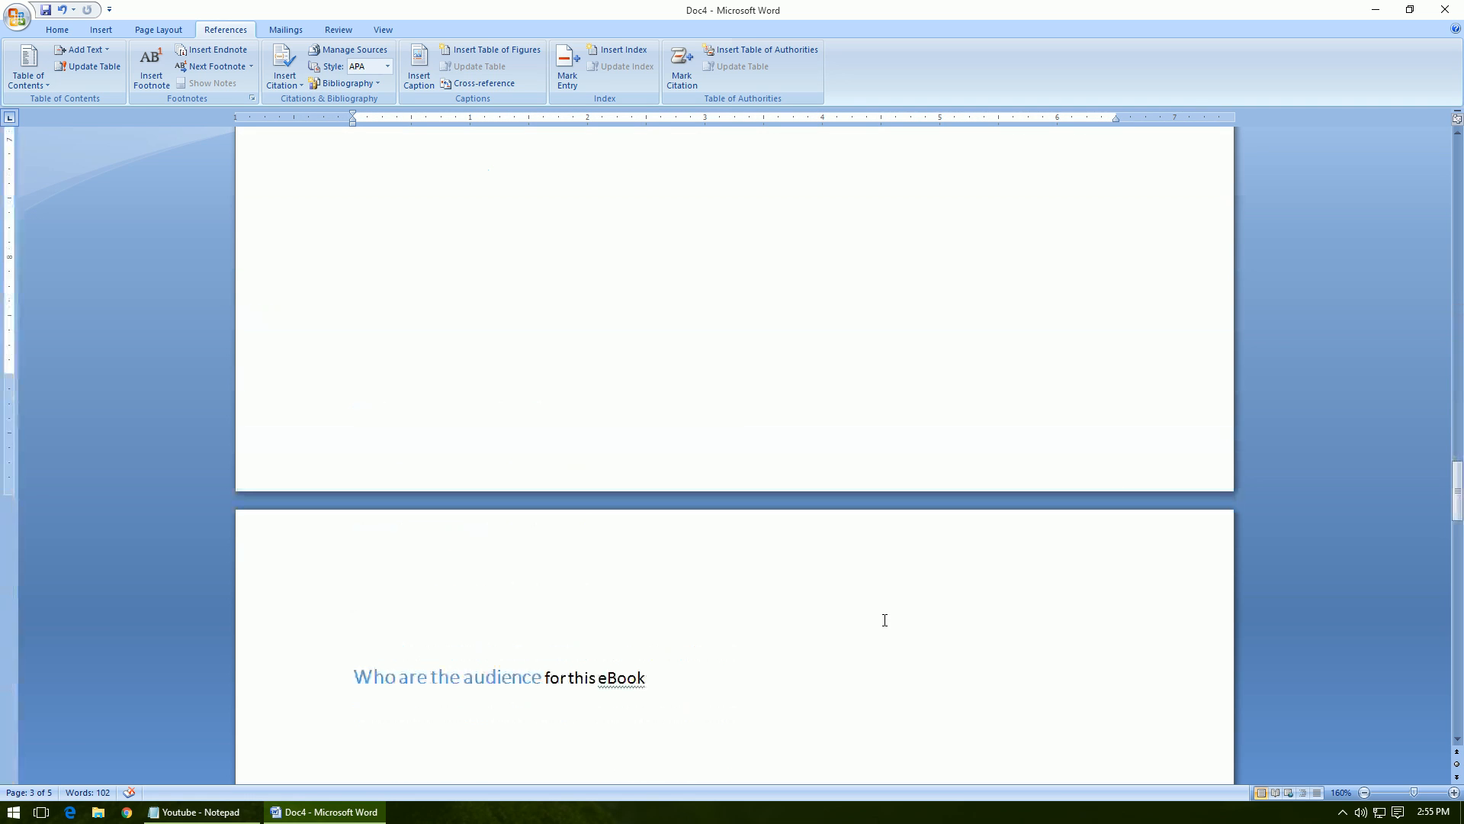
- Insert a page break before "The Main content" heading to add a page after the audience page
scroll(885, 620, "down", 15)
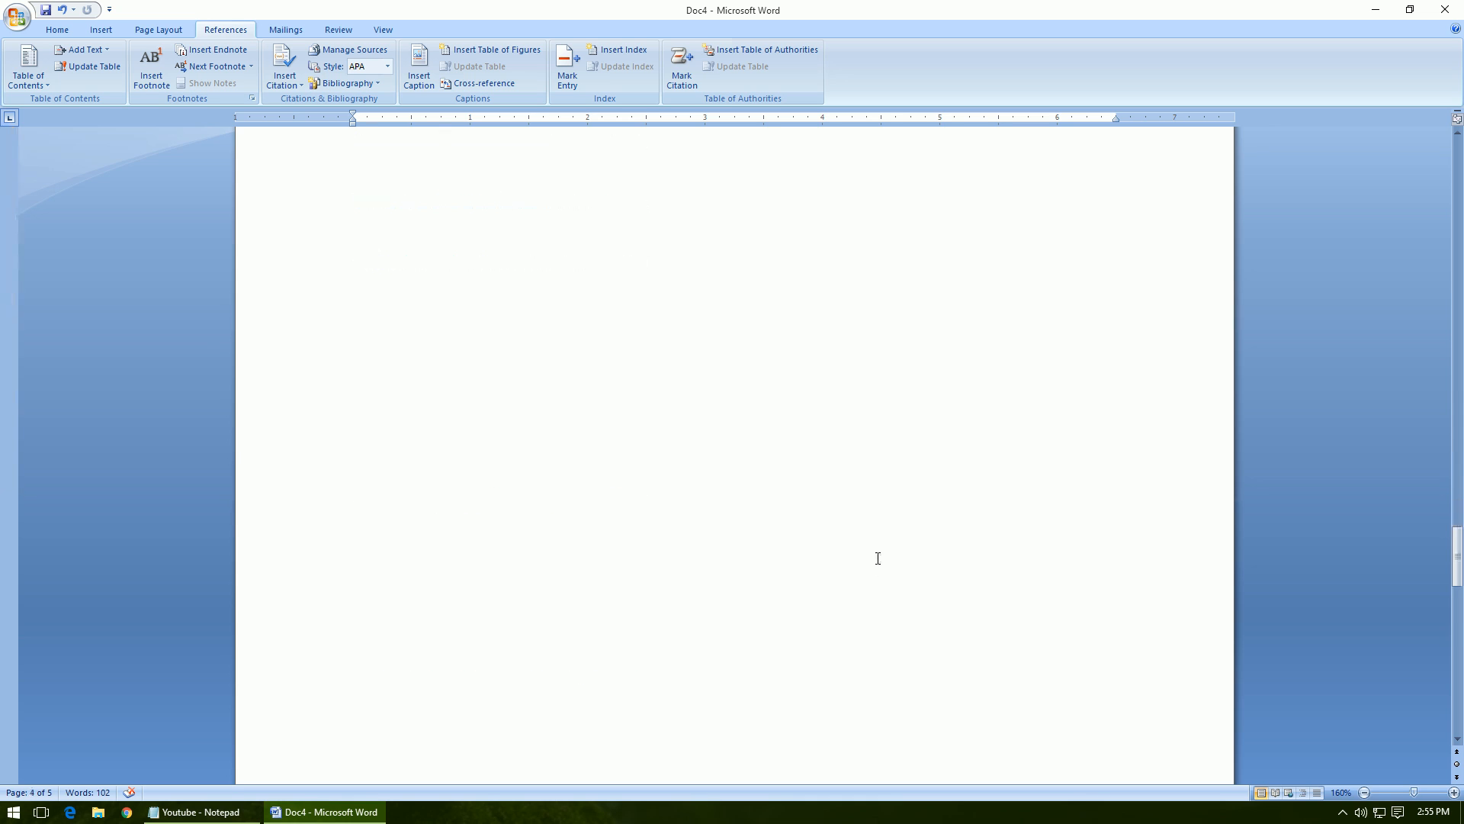
scroll(878, 558, "up", 15)
scroll(873, 560, "down", 6)
scroll(870, 561, "down", 6)
scroll(869, 559, "up", 13)
double_click(776, 480)
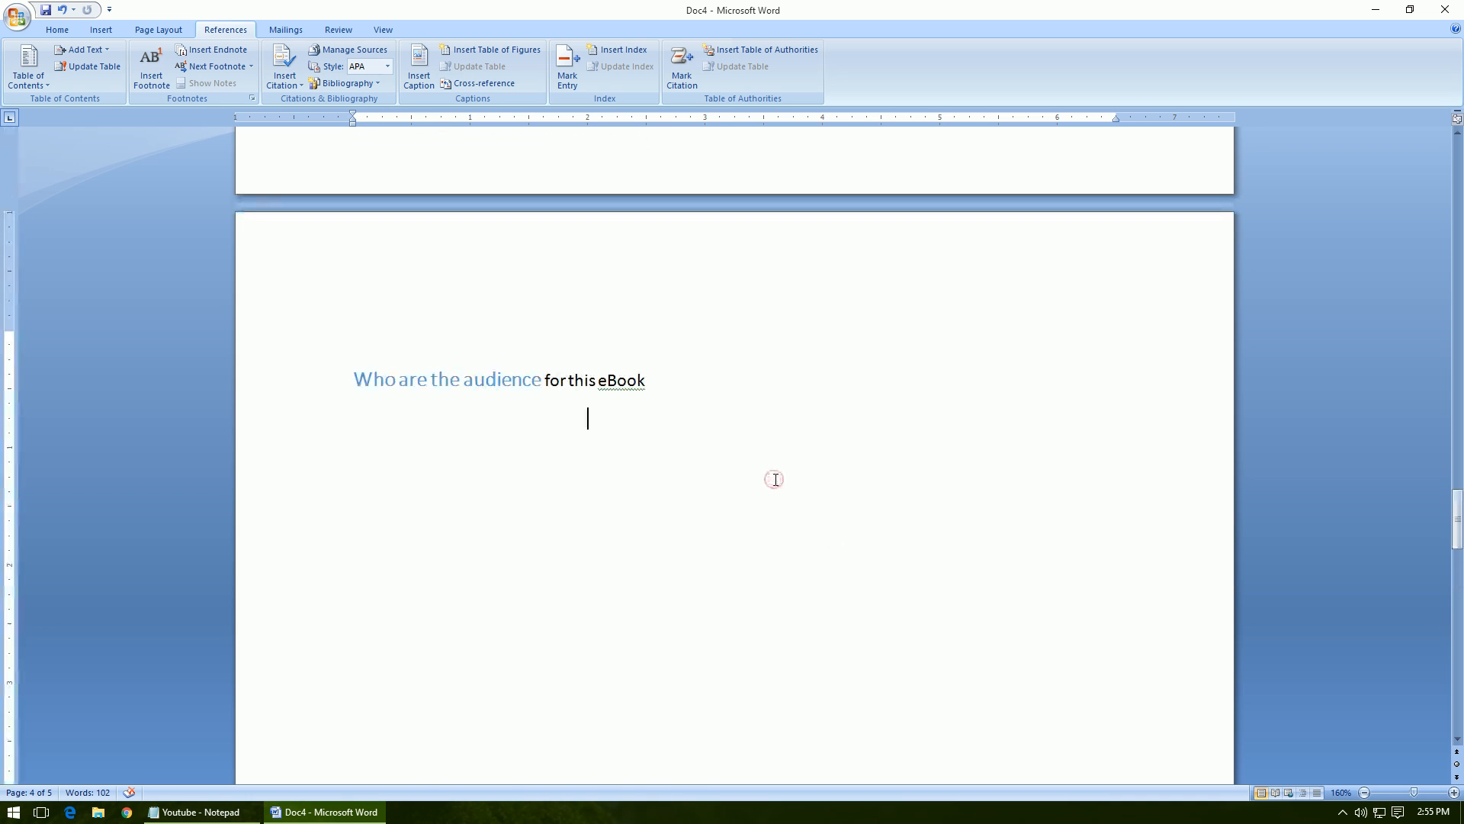
scroll(784, 435, "up", 2)
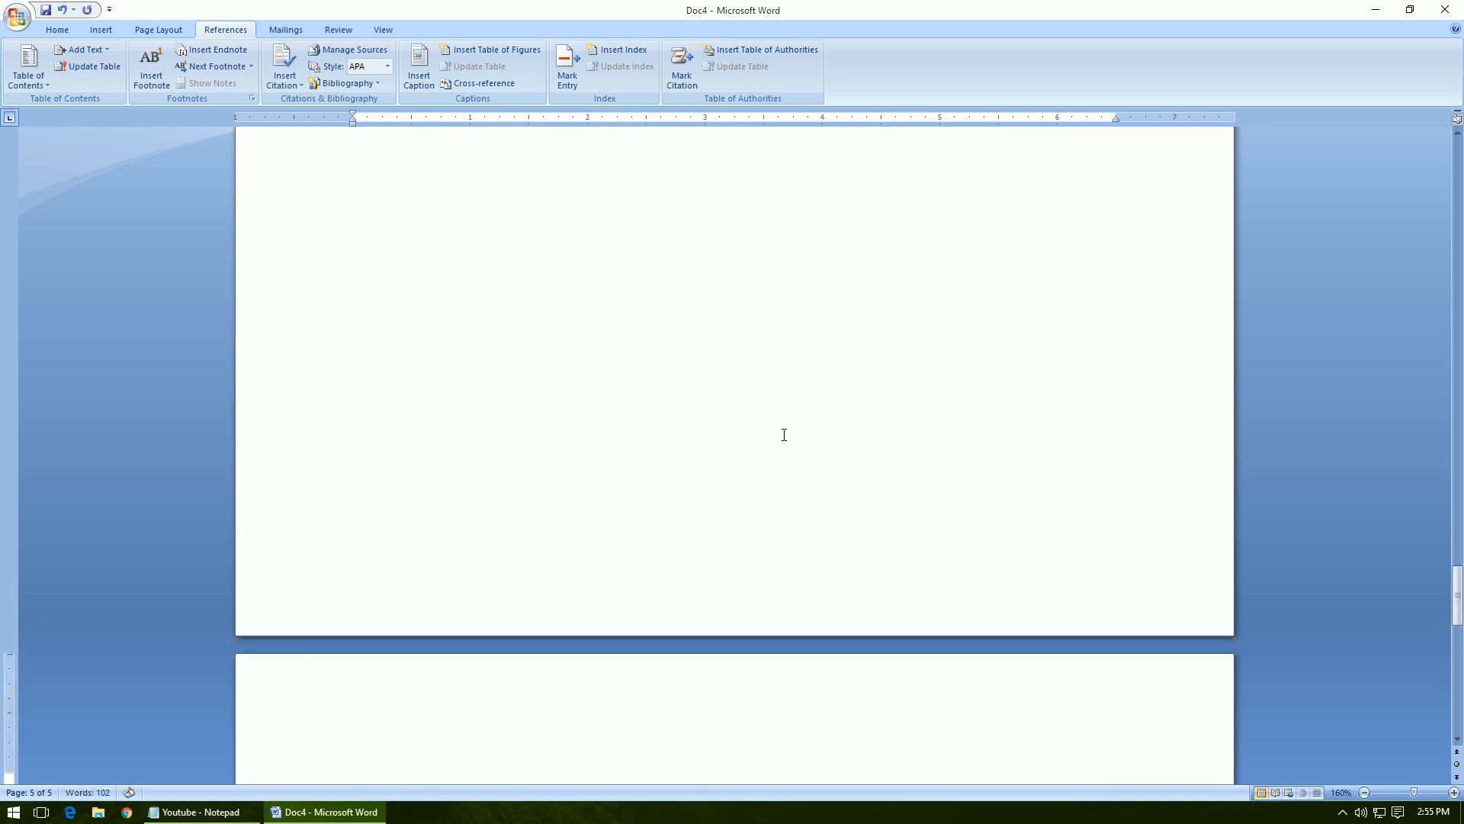
scroll(389, 669, "down", 3)
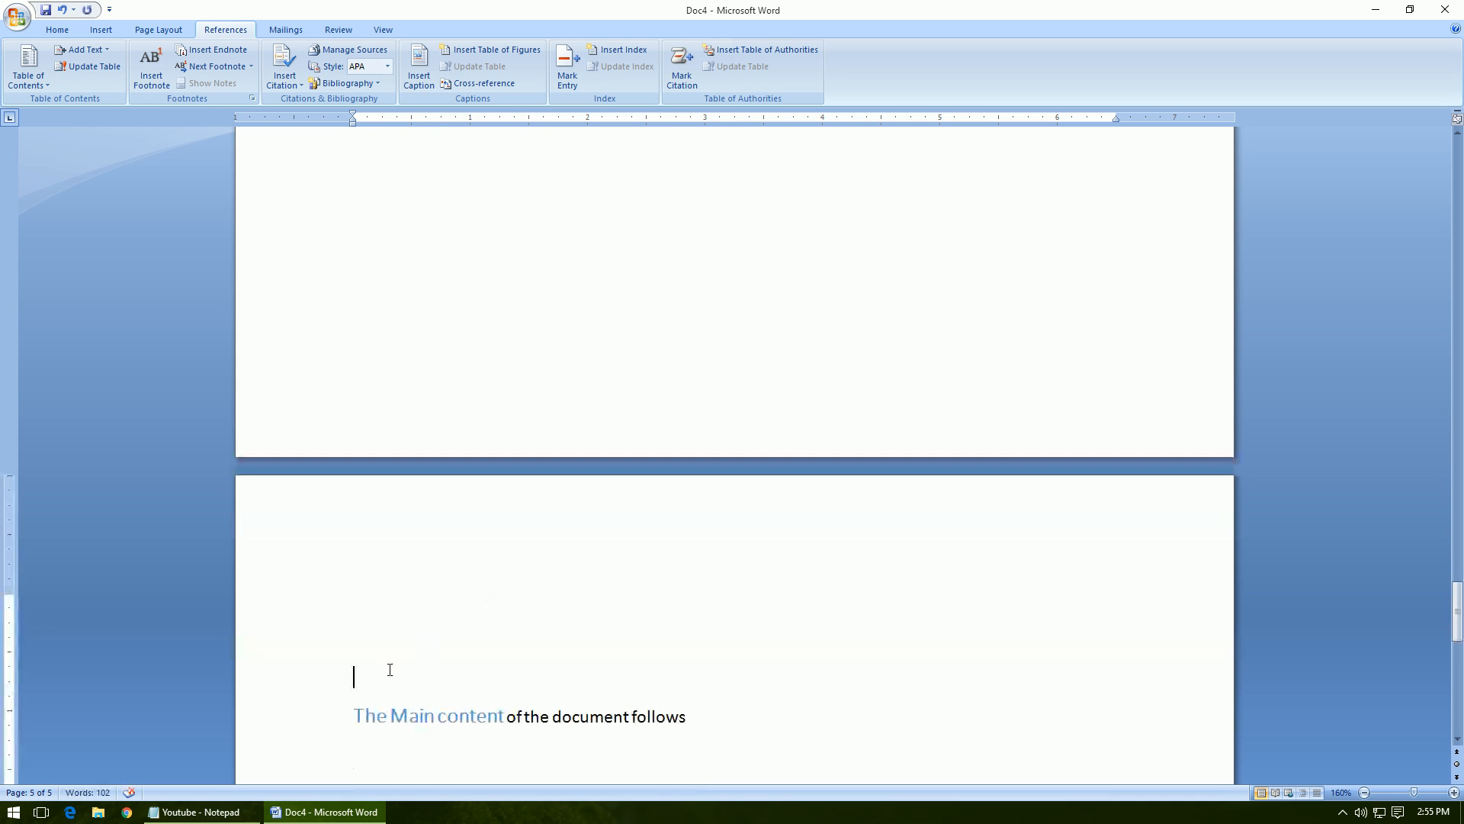
left_click(99, 30)
left_click(85, 67)
scroll(831, 546, "down", 3)
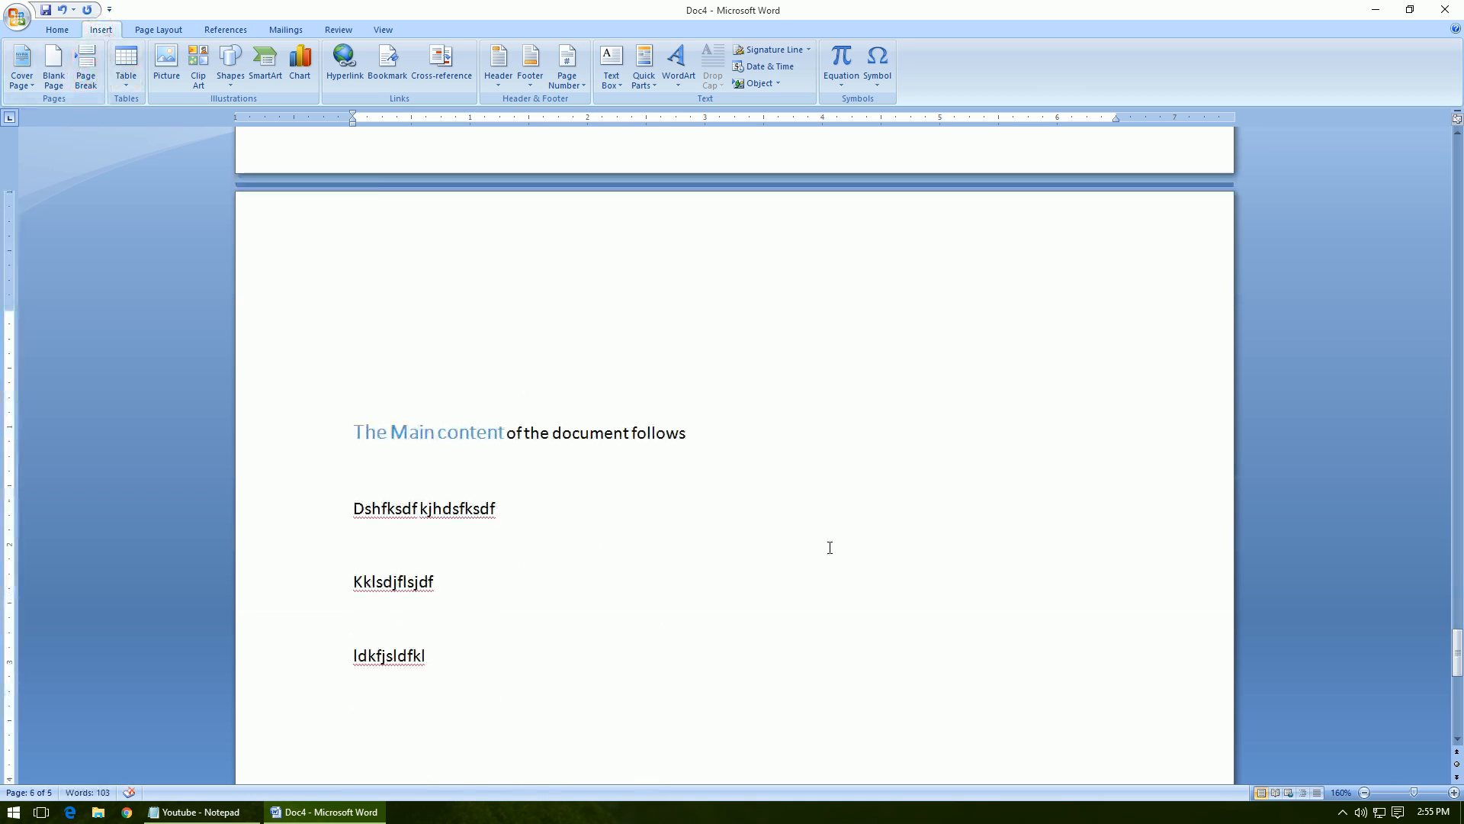
- Enter the line "This document references the below books" on the new page between the audience and main content pages
scroll(831, 546, "up", 10)
left_click(734, 560)
scroll(736, 524, "up", 10)
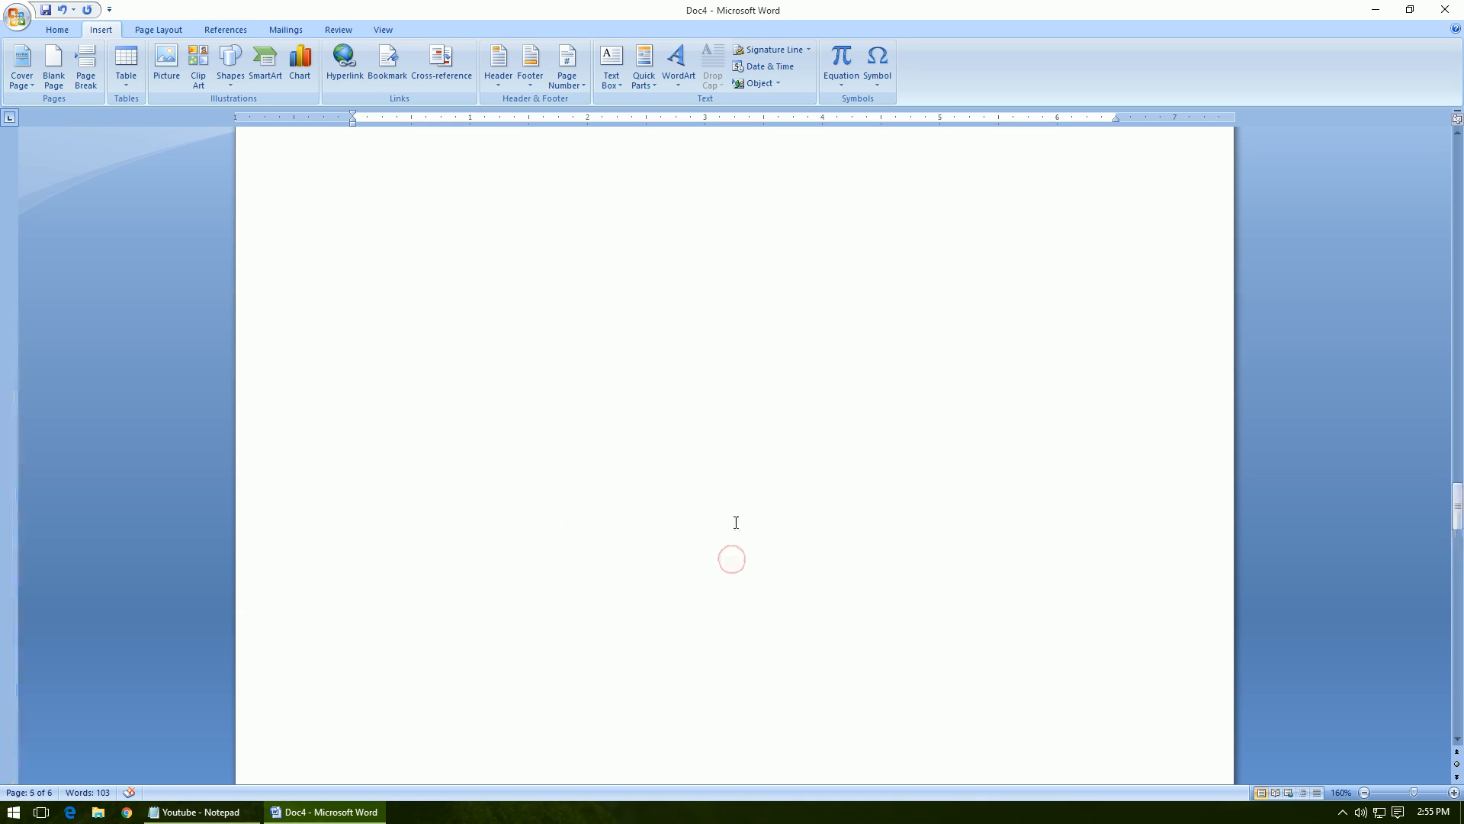
scroll(737, 527, "down", 5)
scroll(736, 524, "down", 5)
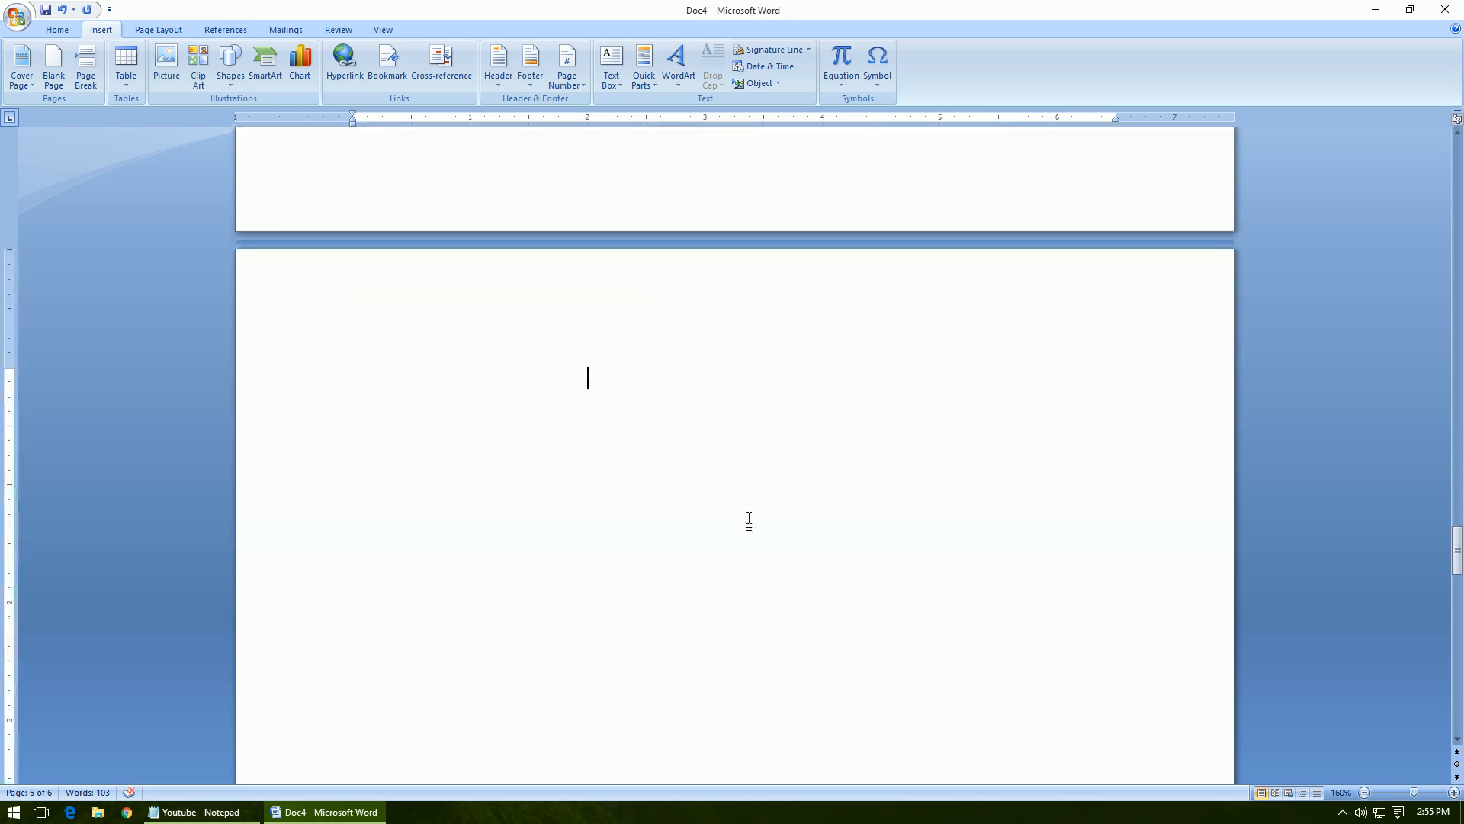
type("This document")
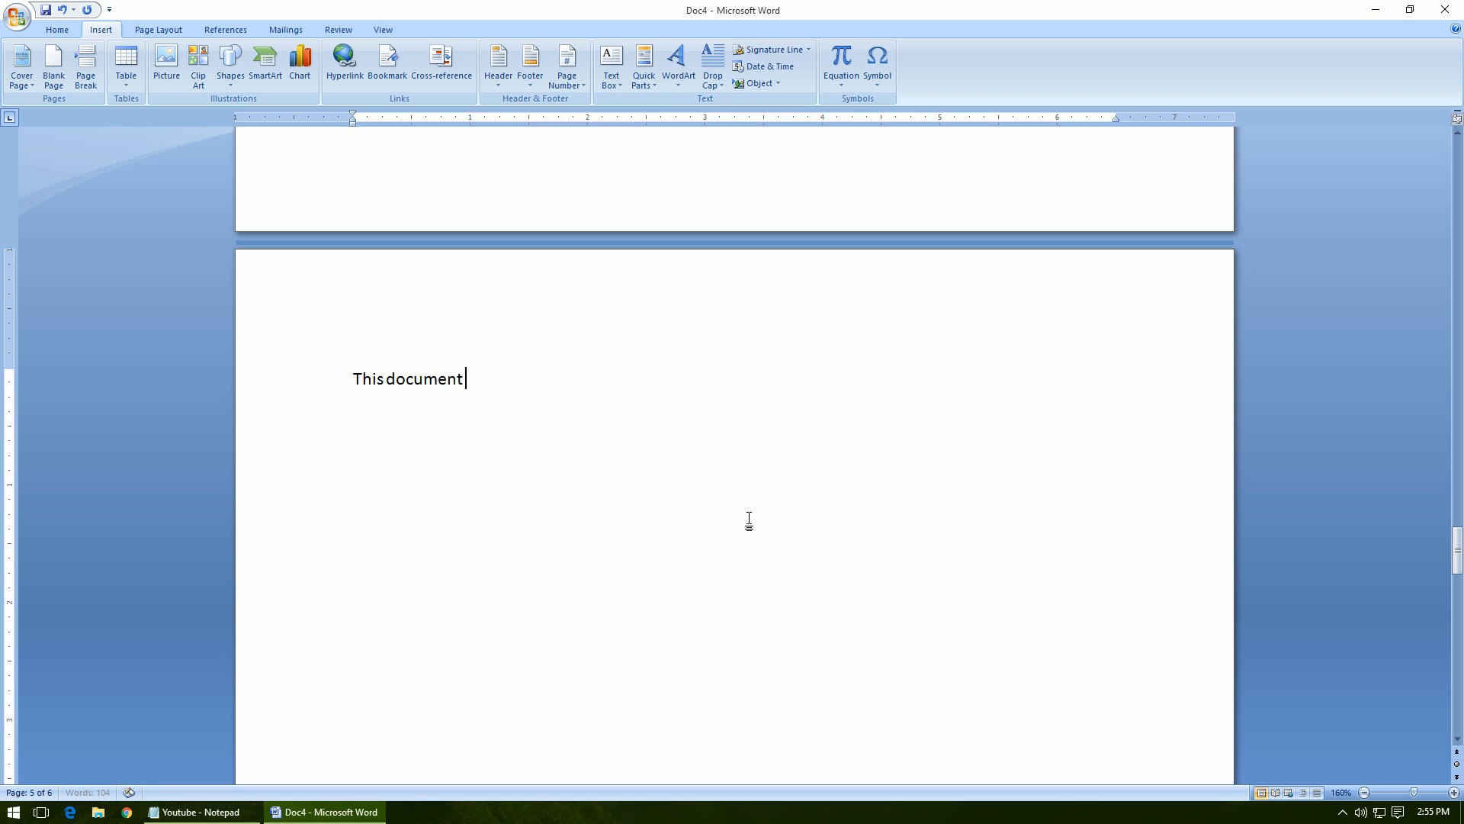
type(" references the below boooks")
key("BackSpace")
key("BackSpace")
key("BackSpace")
type("ks")
- Start a numbered list below the references line with "ABC books" as item 1)
type("1) ")
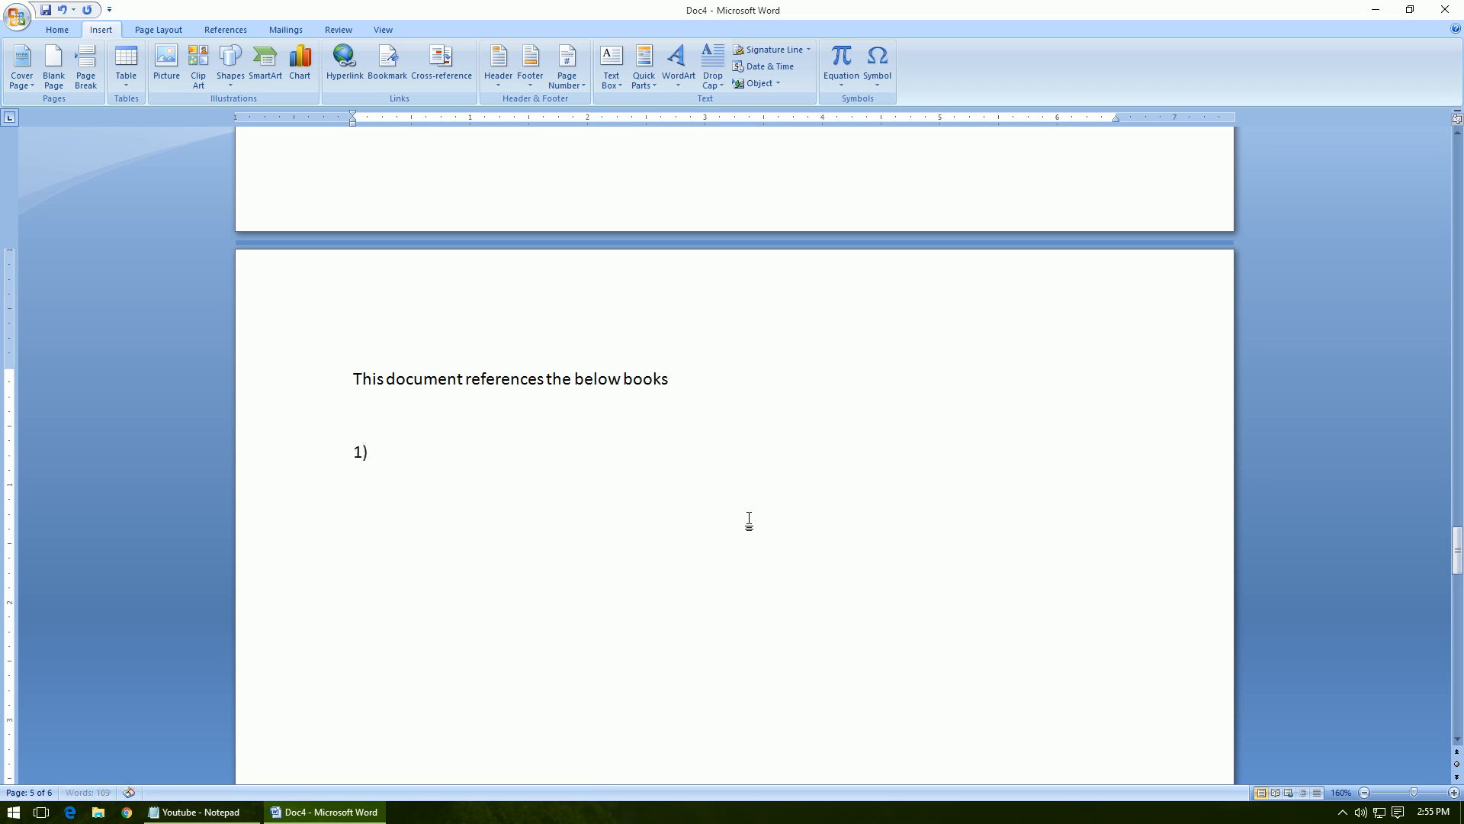
type("1")
key("BackSpace")
key("BackSpace")
type("ABC books")
key("shift+Return")
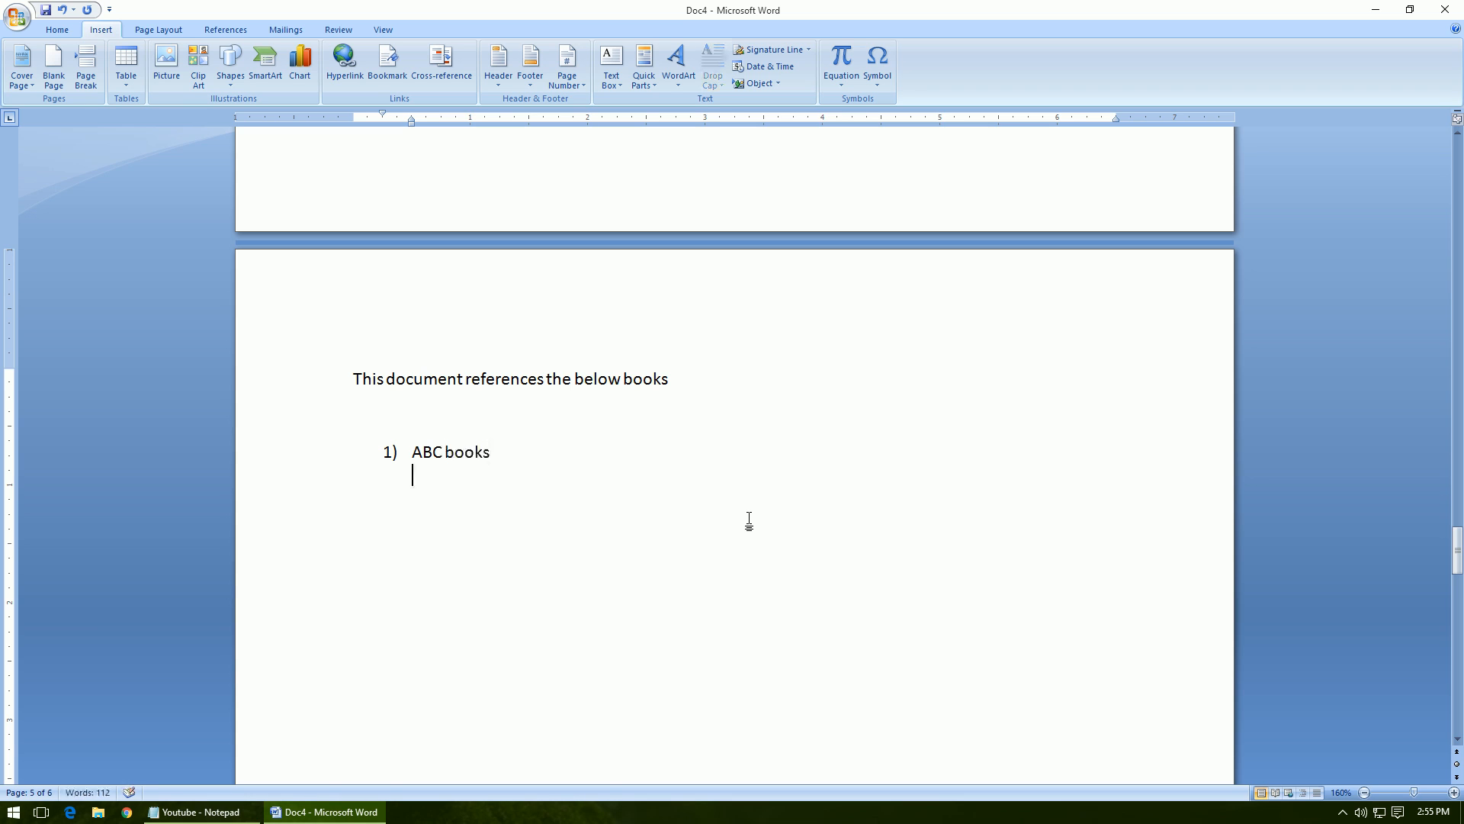
- Add "Books BCD" as item 2) at the same list level as "ABC books", and save the document
key("Tab")
type("BCD")
key("Home")
type("books")
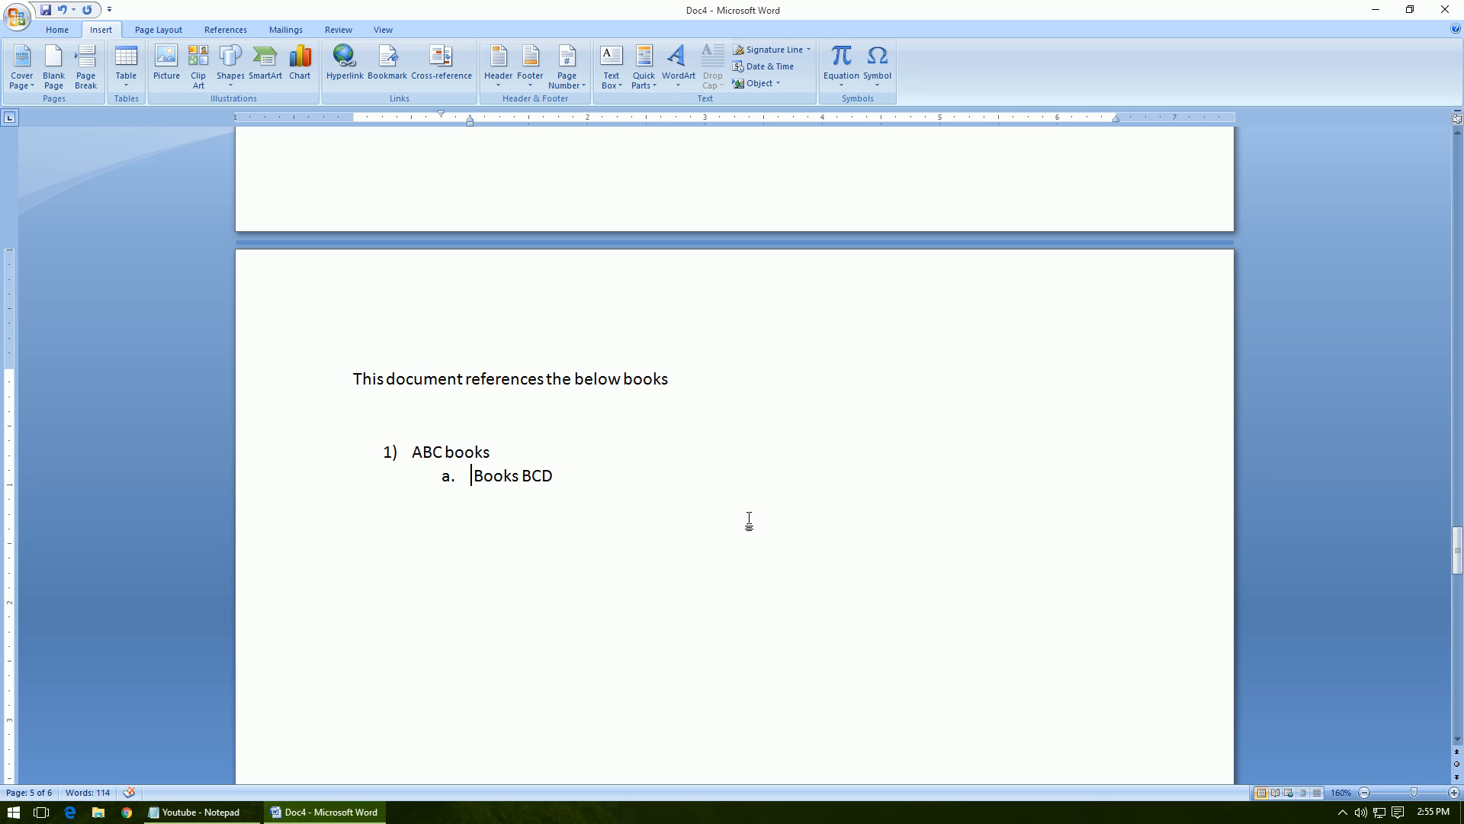
key("shift+Tab")
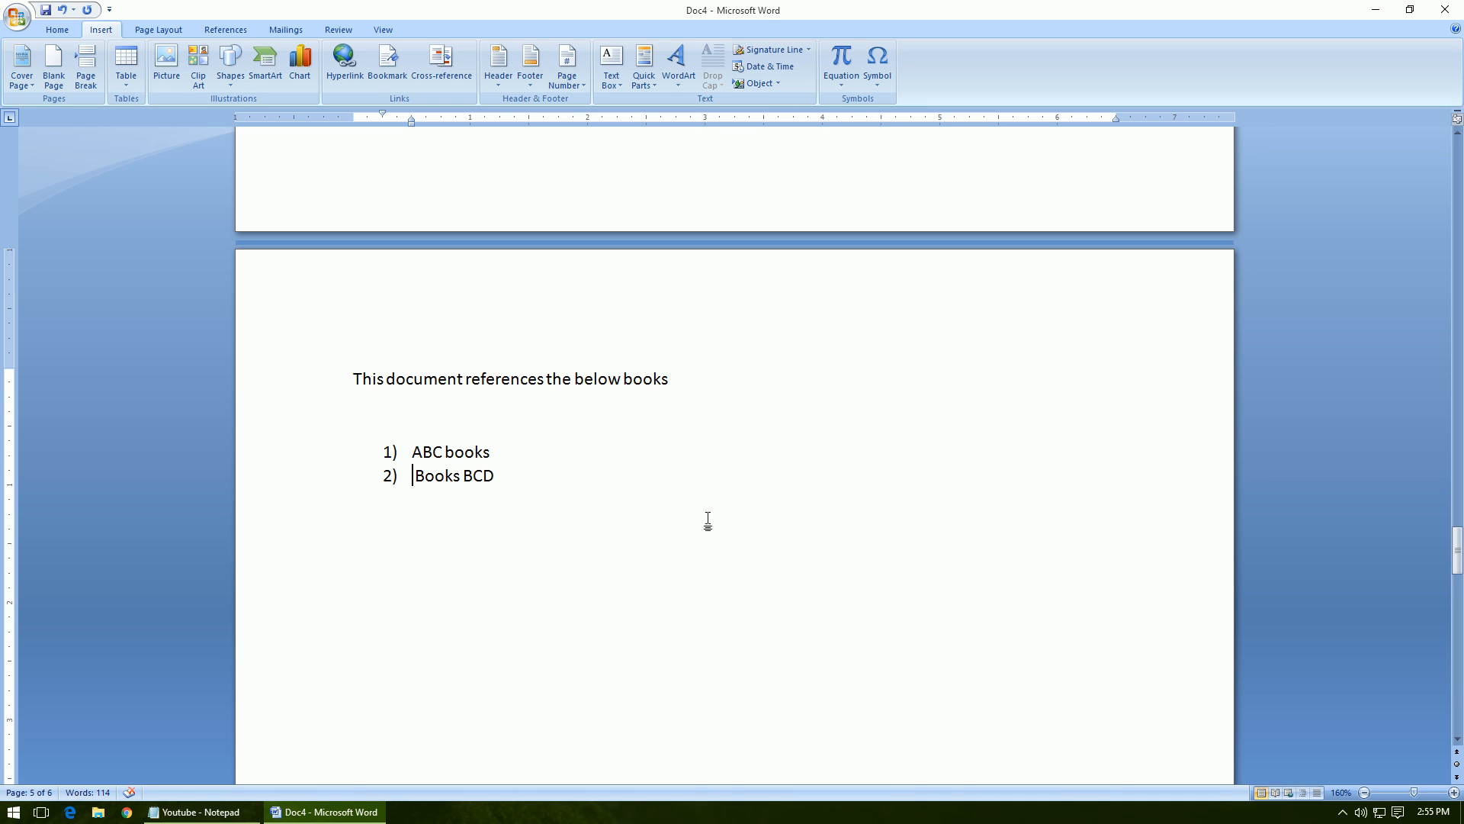
left_click(46, 10)
- Check the page positions of the main content and references pages, and the word count of the selected text "This document"
scroll(595, 547, "down", 10)
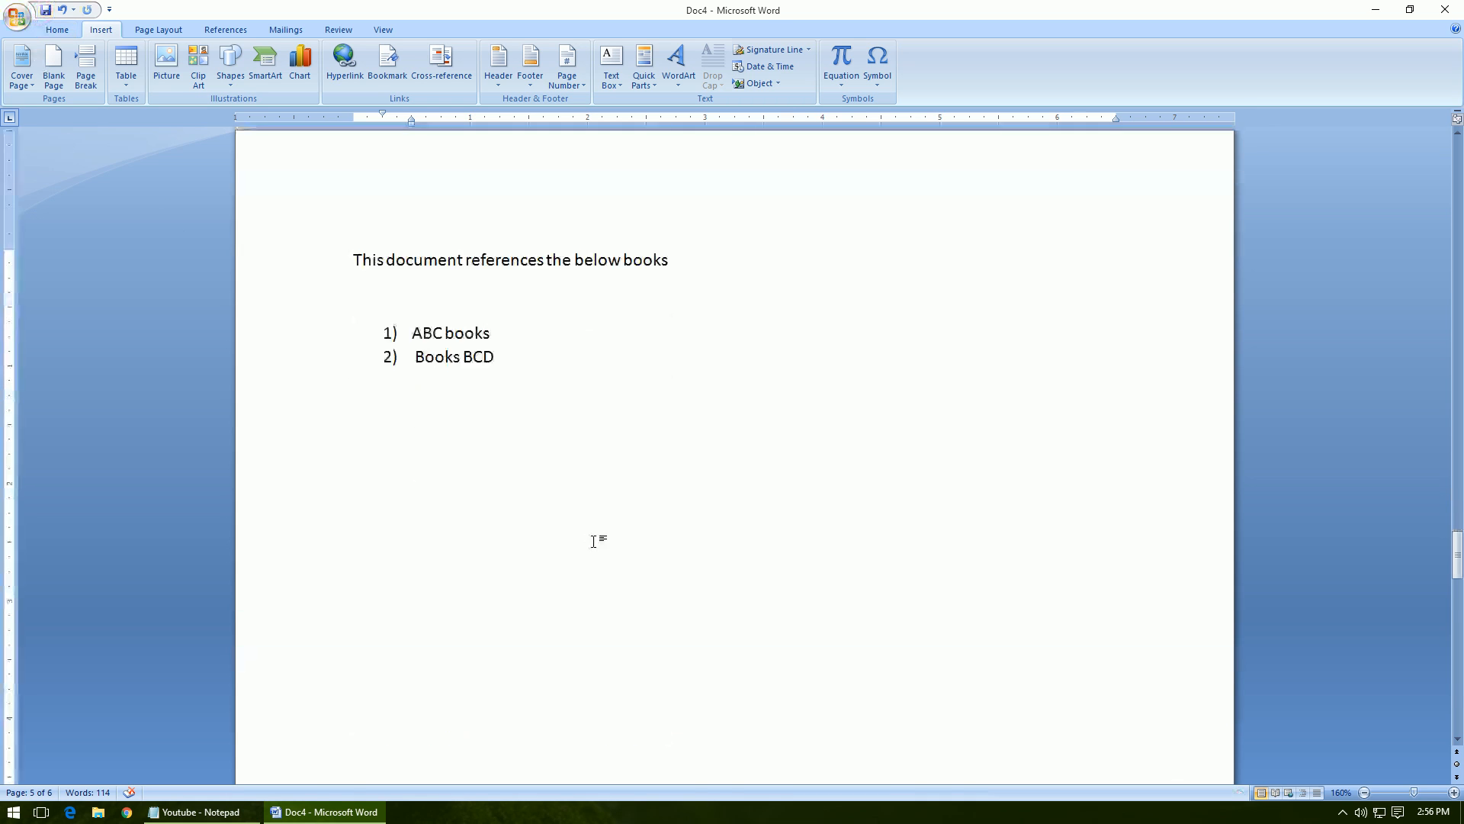
left_click(470, 432)
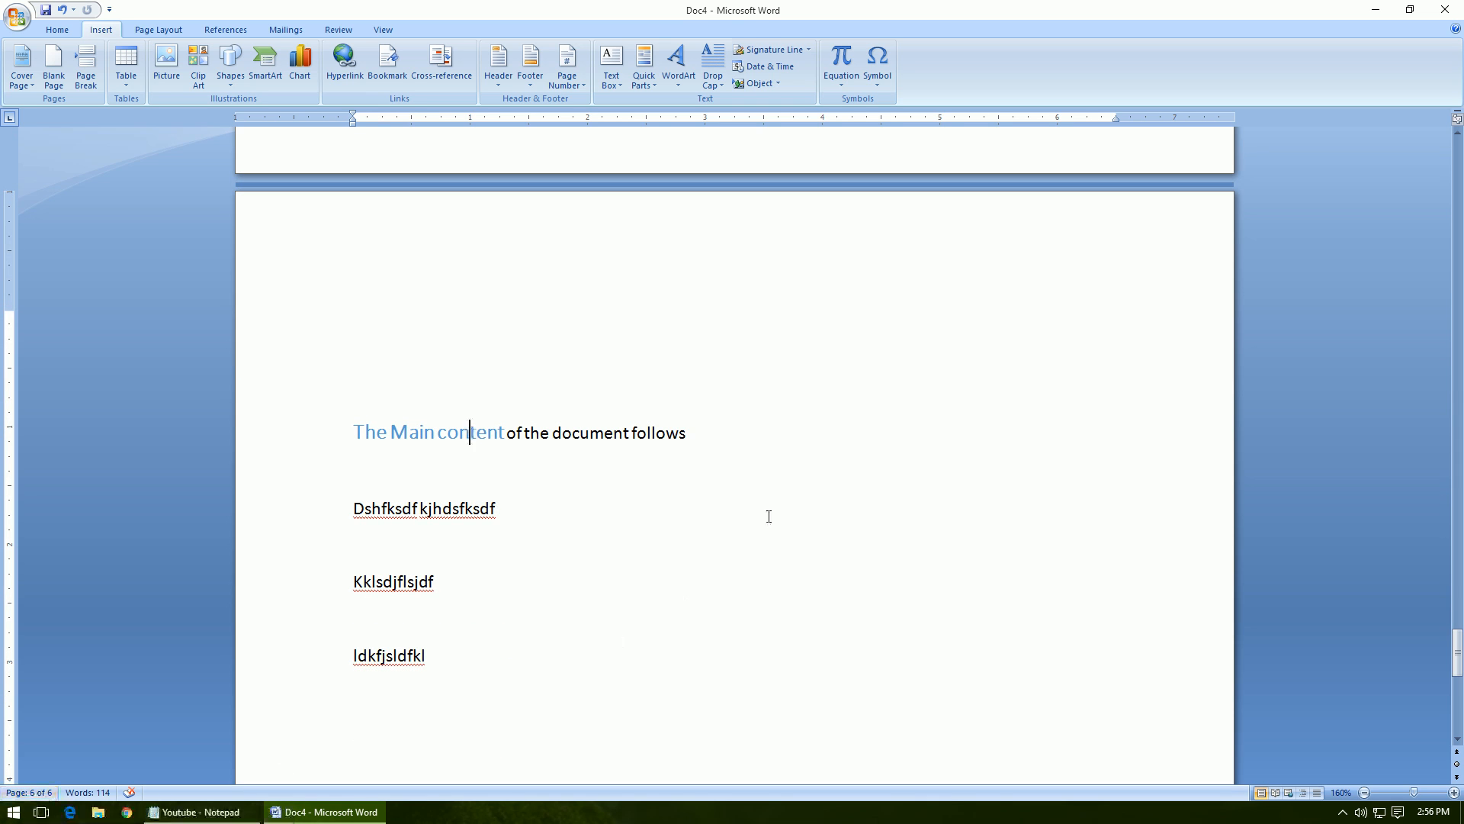
scroll(772, 511, "up", 12)
left_click(488, 644)
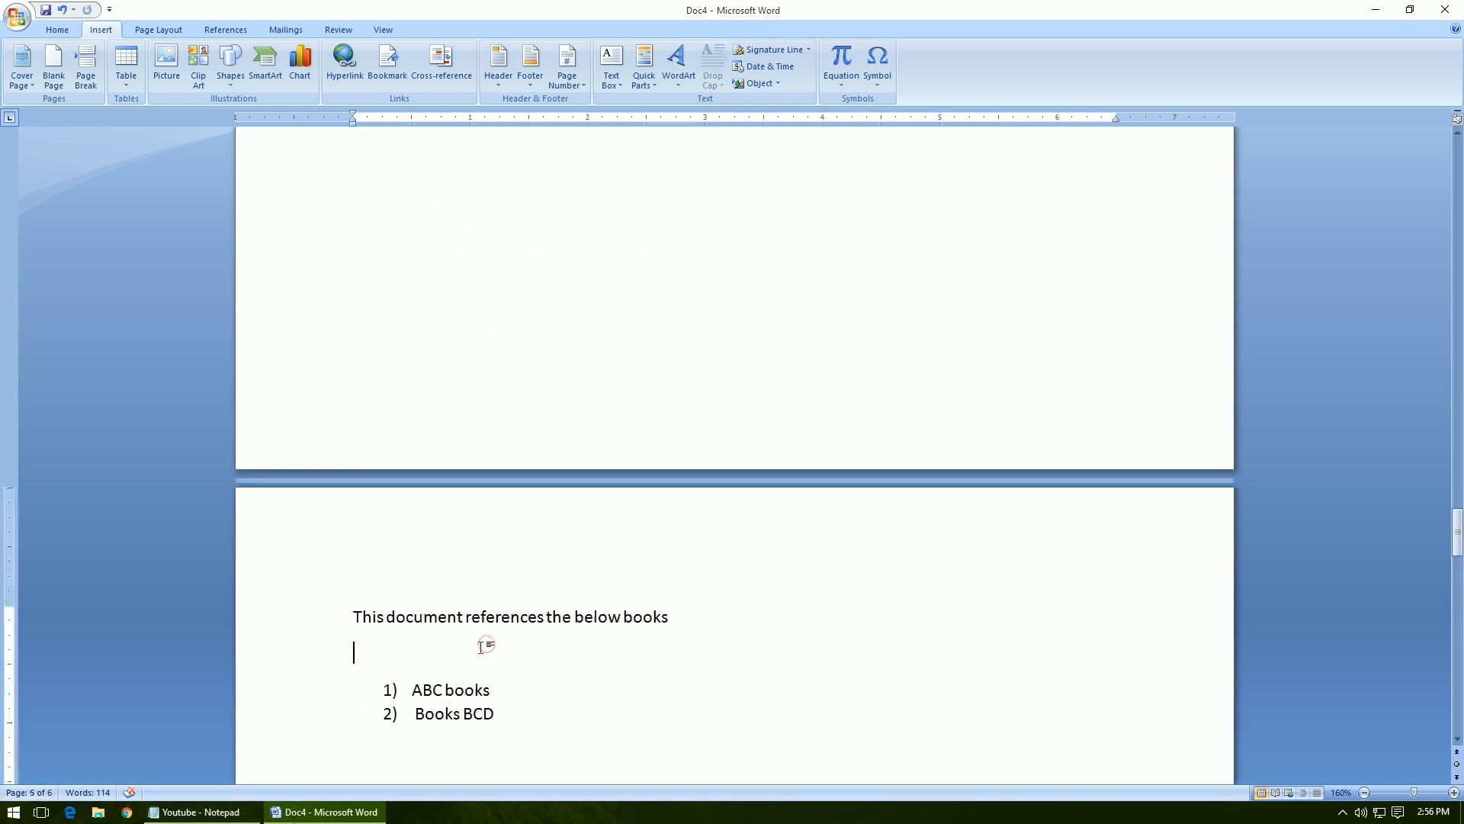
left_click_drag(467, 616, 353, 614)
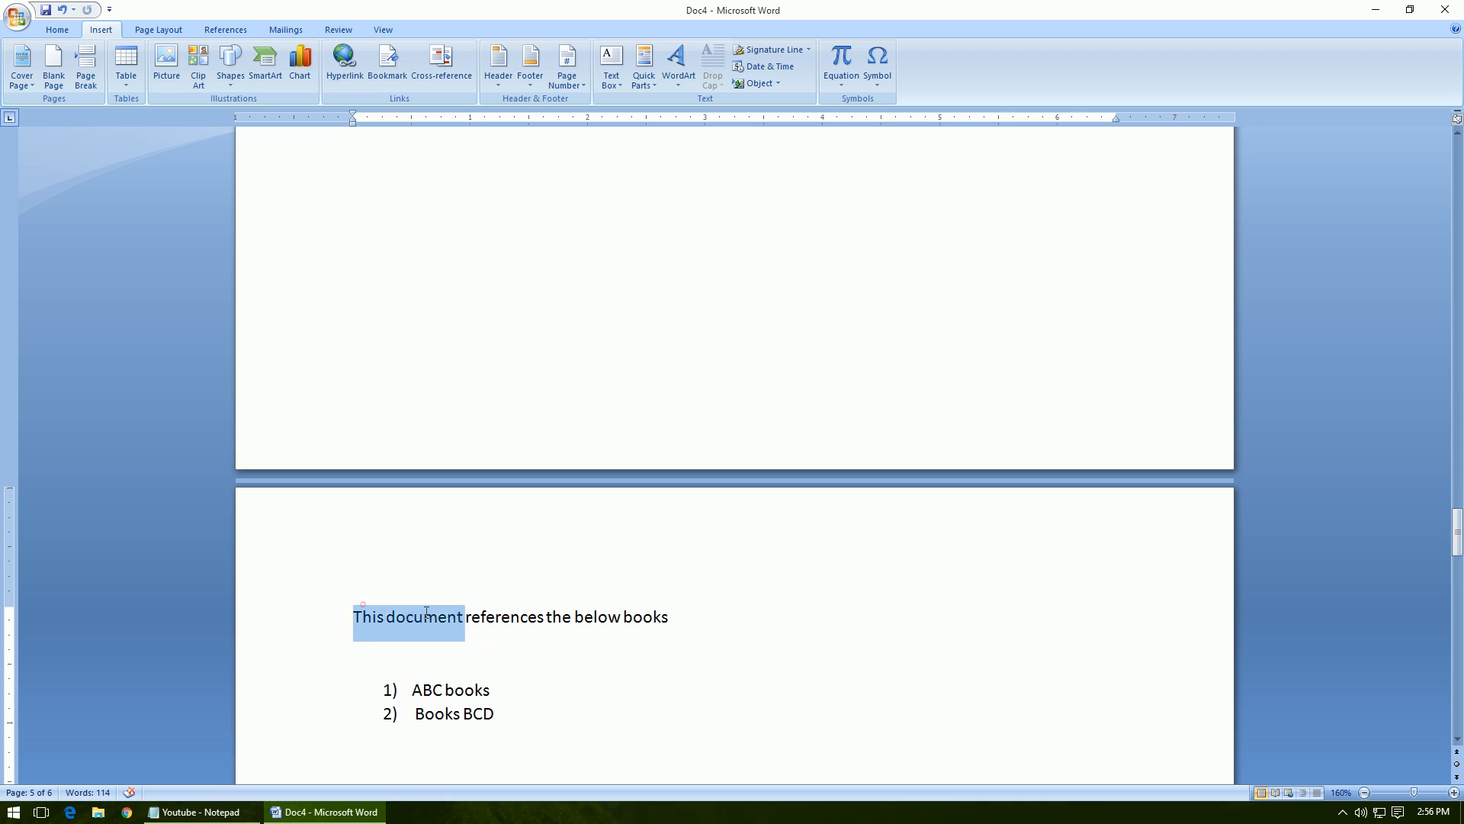
left_click(29, 794)
left_click(897, 452)
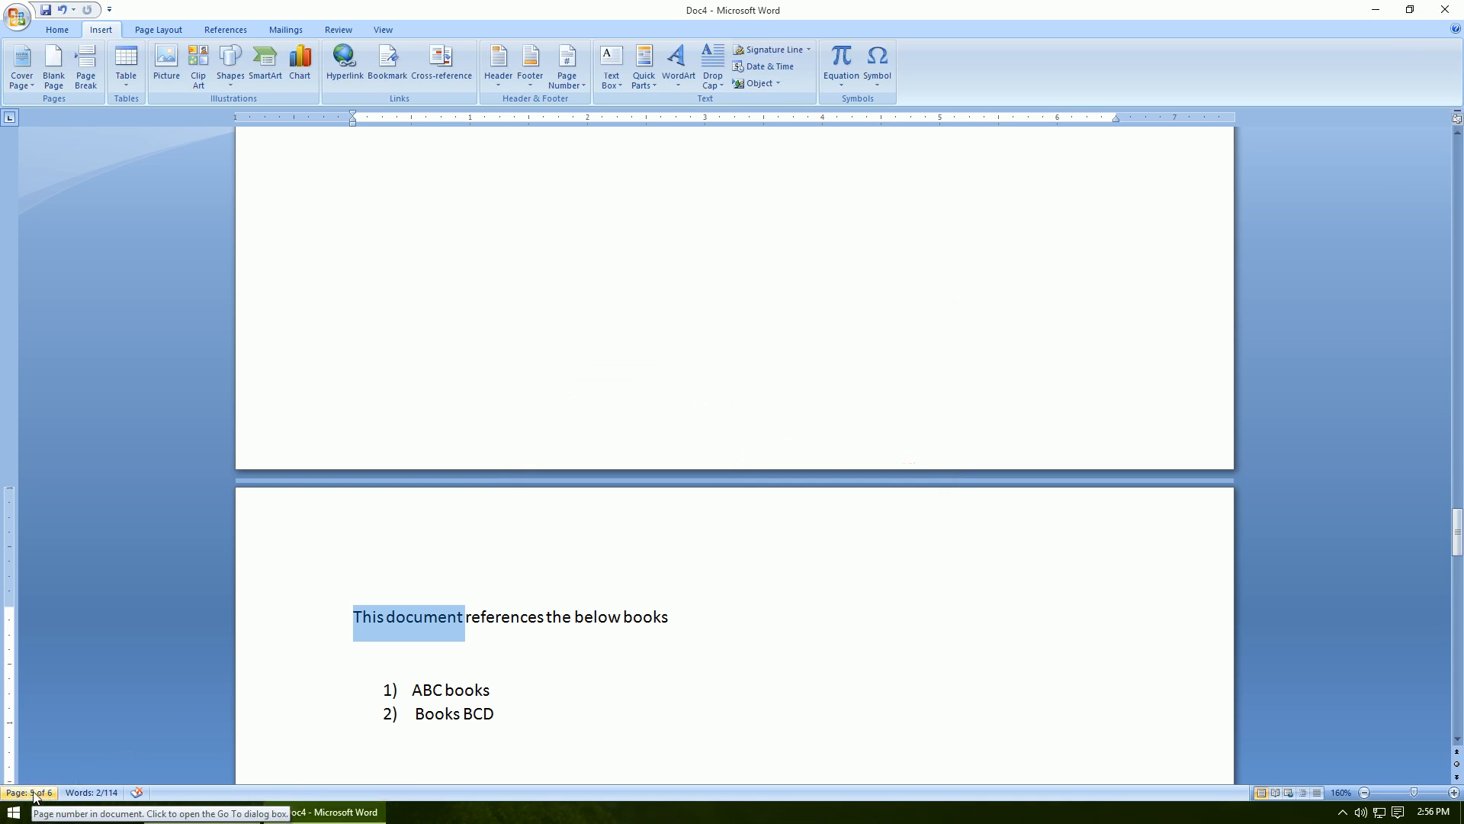
left_click(97, 794)
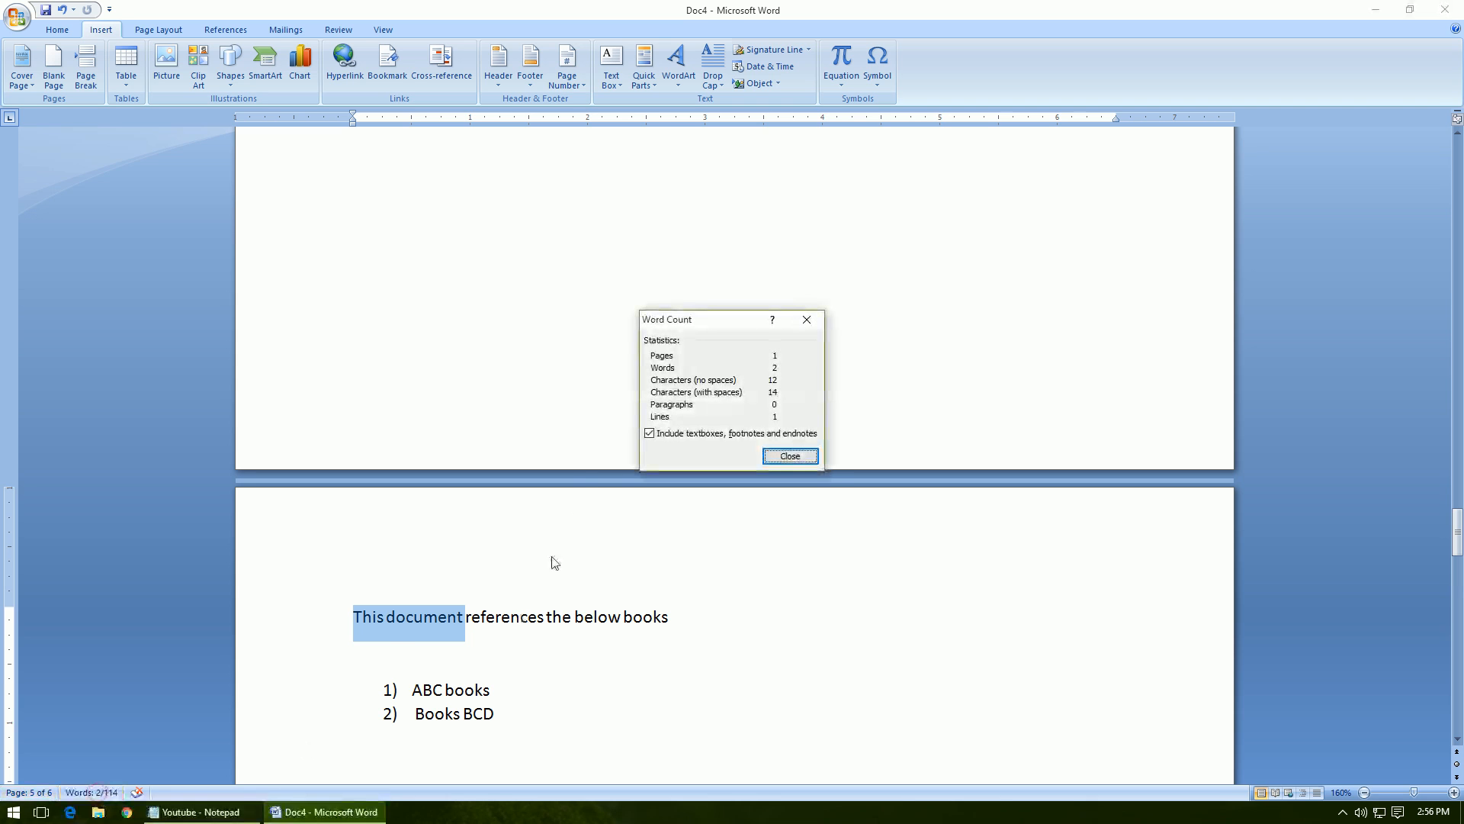
left_click(790, 456)
left_click(22, 793)
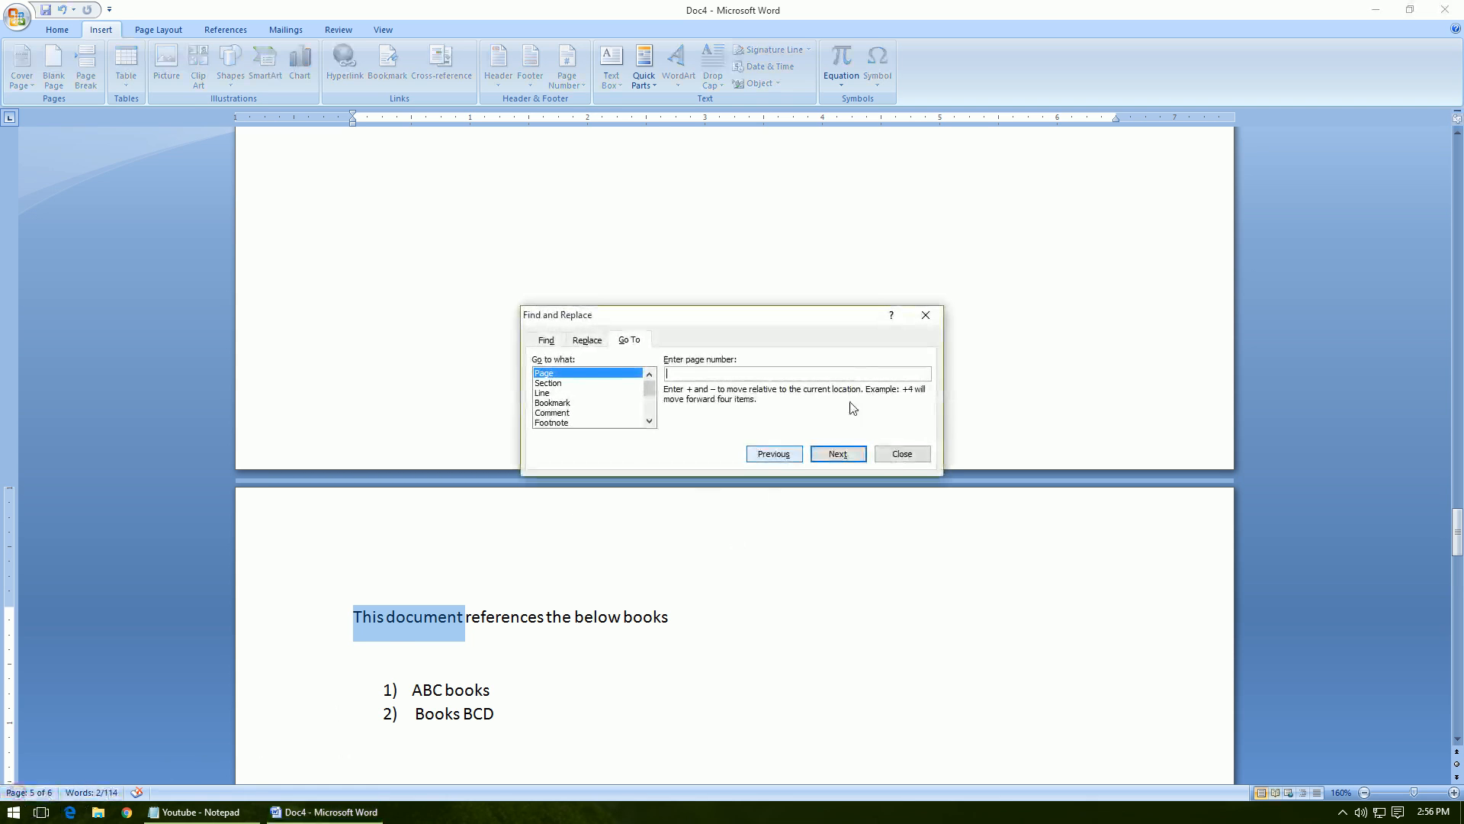
left_click(902, 454)
- Compare the page positions of the audience and dedication pages with the entries on the contents page
scroll(681, 575, "up", 5)
scroll(681, 575, "down", 5)
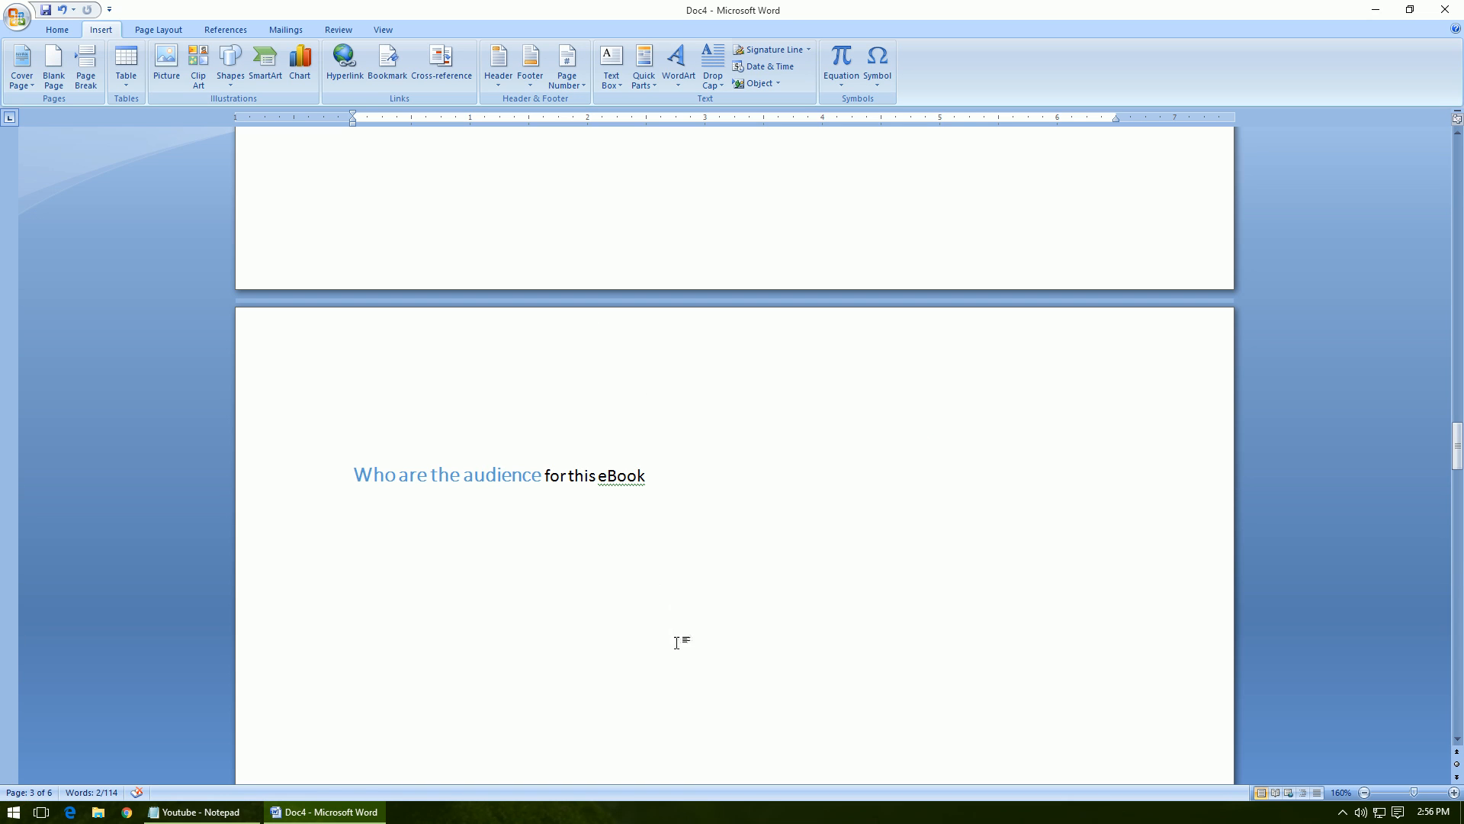
scroll(595, 587, "up", 4)
scroll(596, 588, "down", 4)
left_click(473, 474)
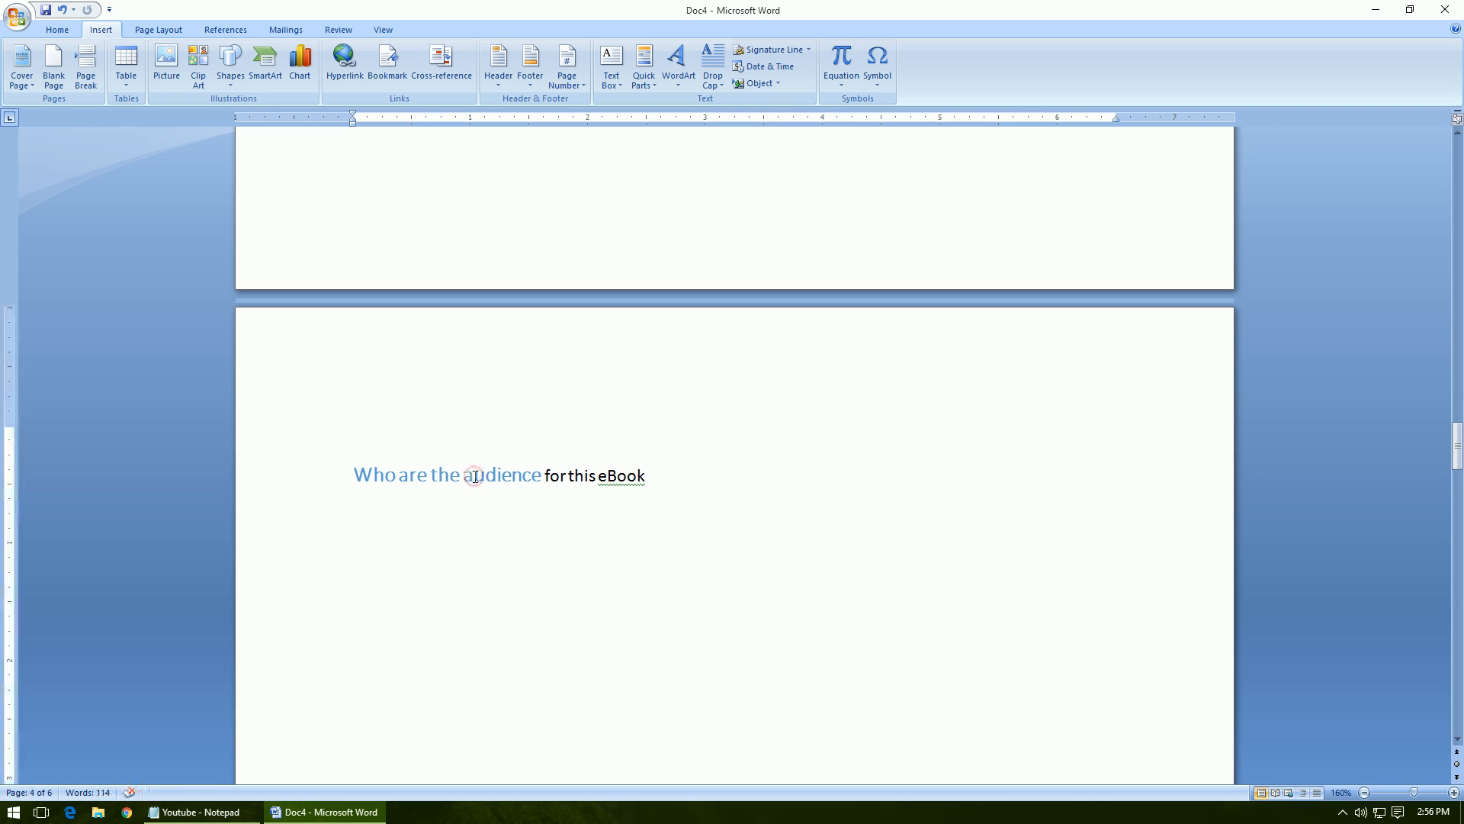
scroll(539, 555, "up", 5)
scroll(542, 555, "up", 5)
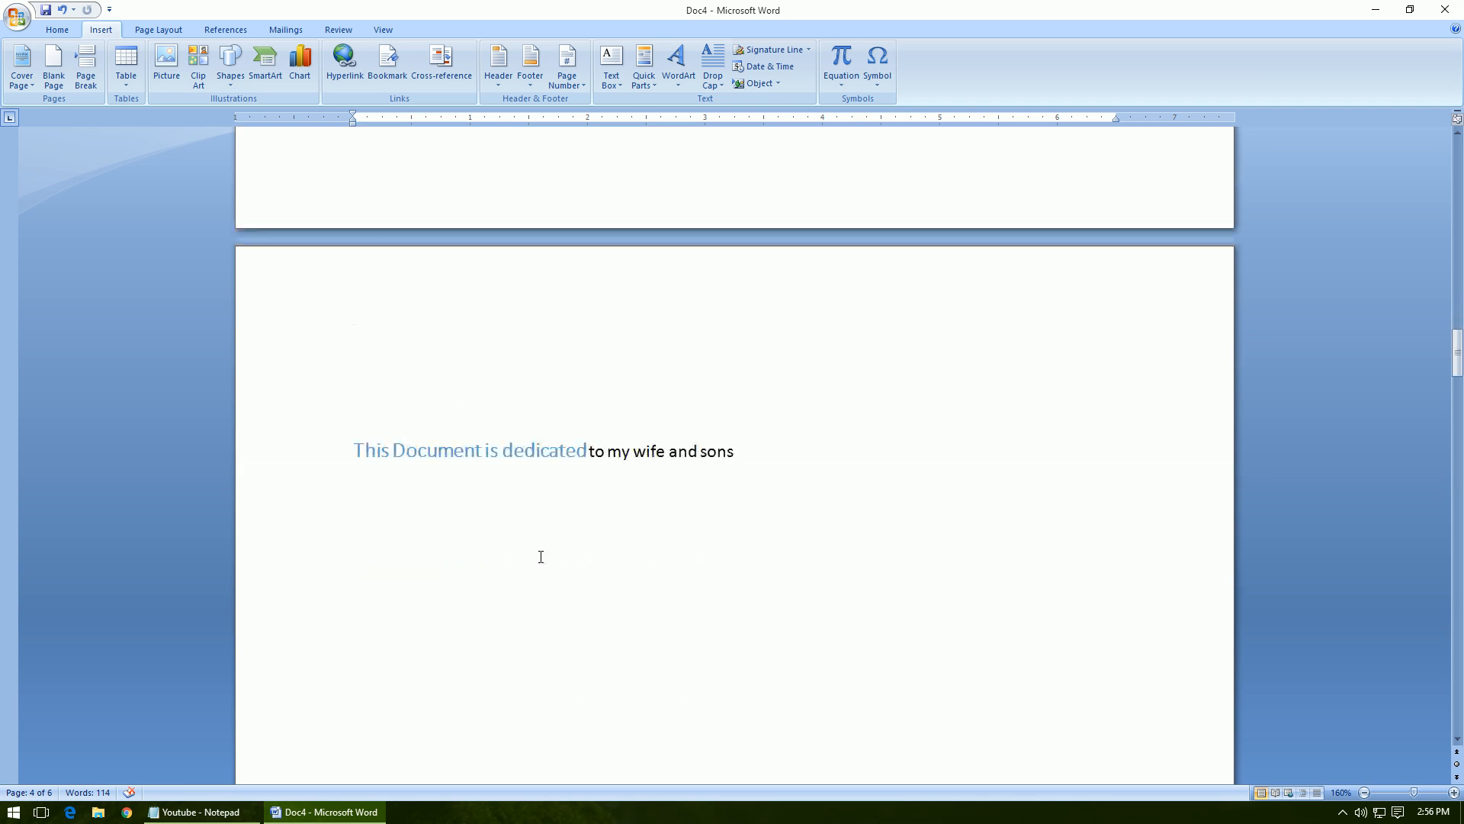
left_click(544, 508)
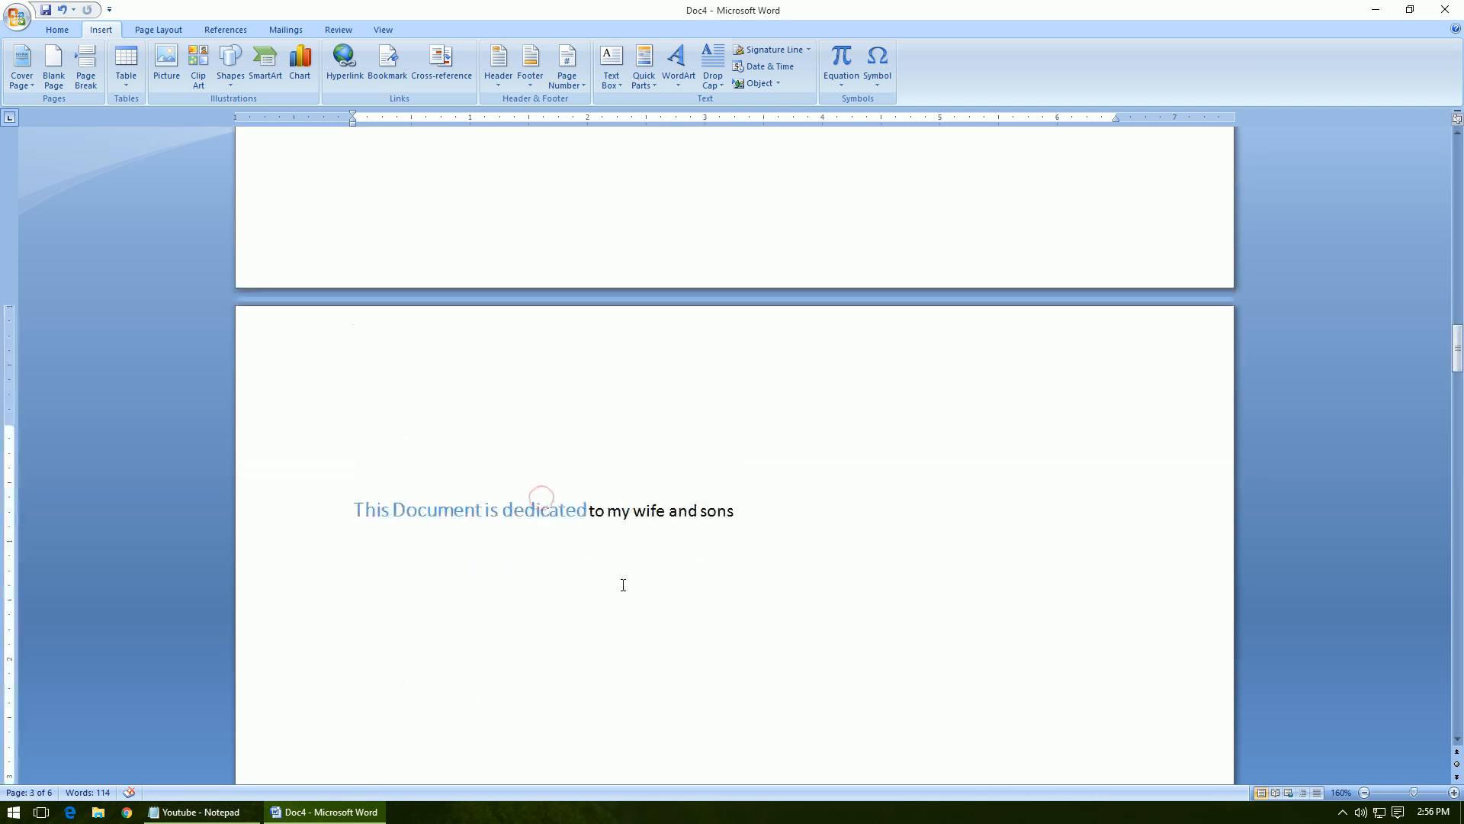
scroll(663, 585, "up", 5)
scroll(703, 585, "up", 3)
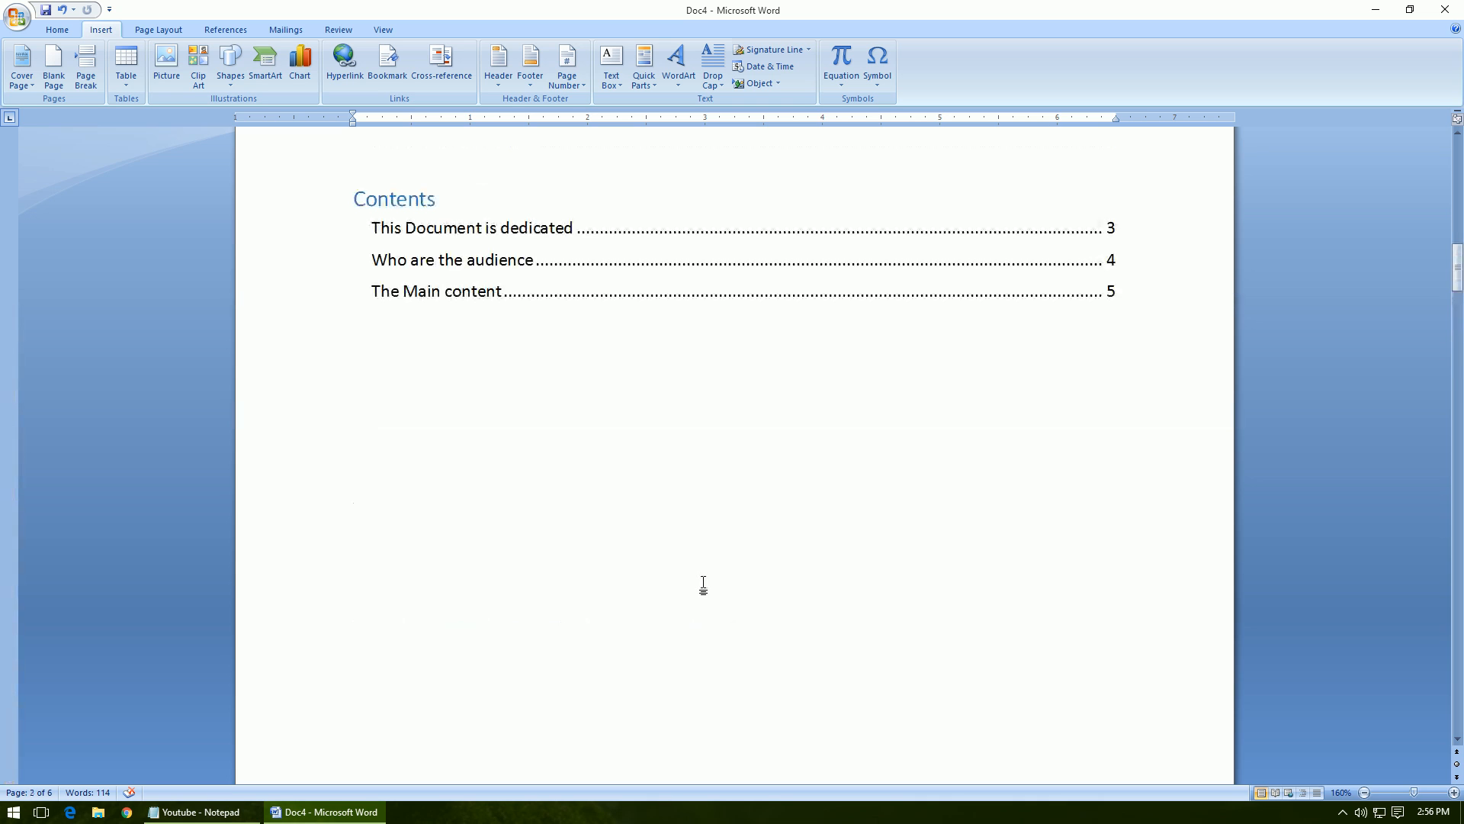
- Update the entire table of contents to match the current pages
left_click(614, 262)
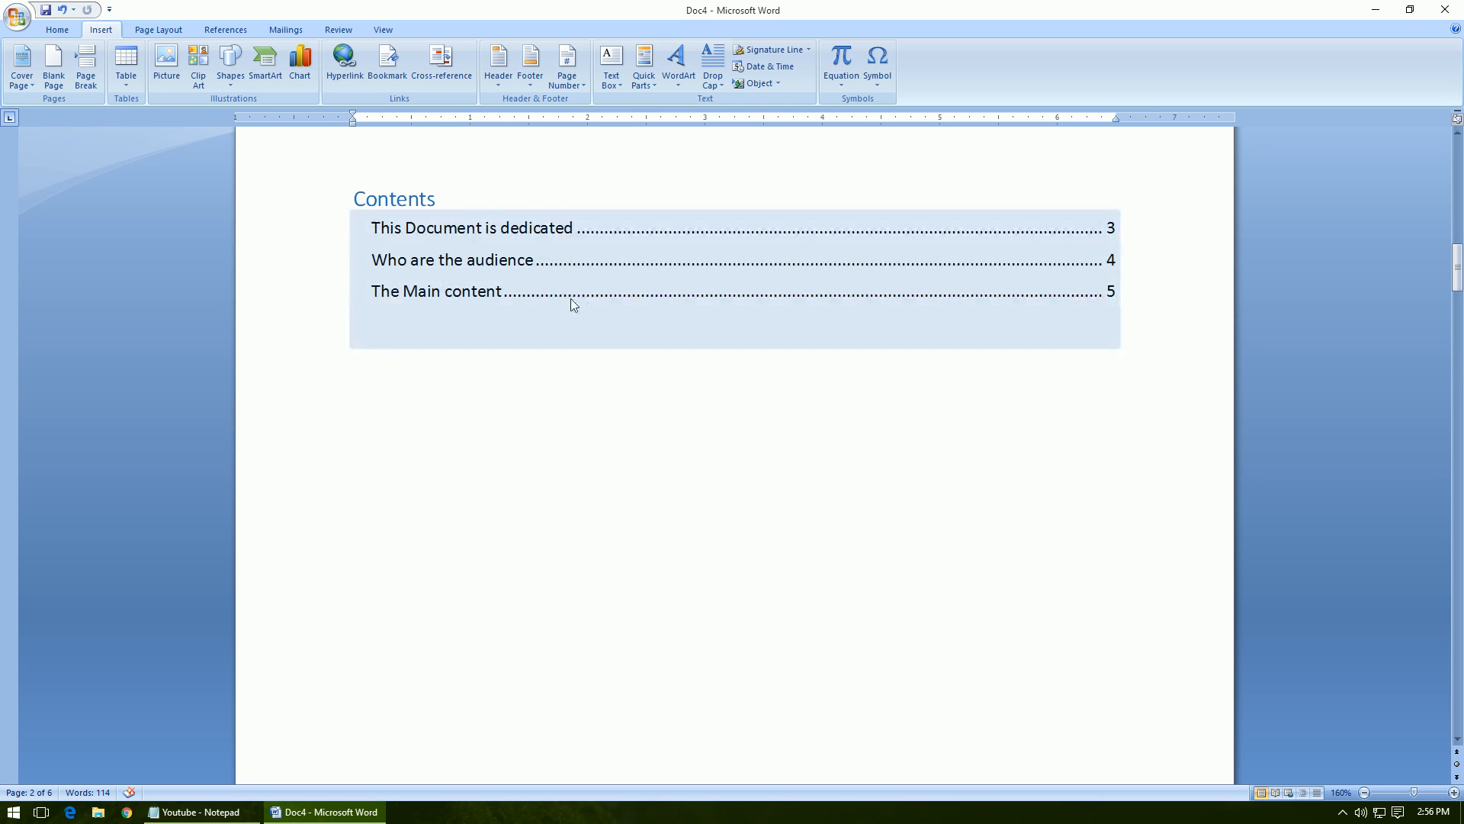
left_click(444, 198)
left_click(391, 197)
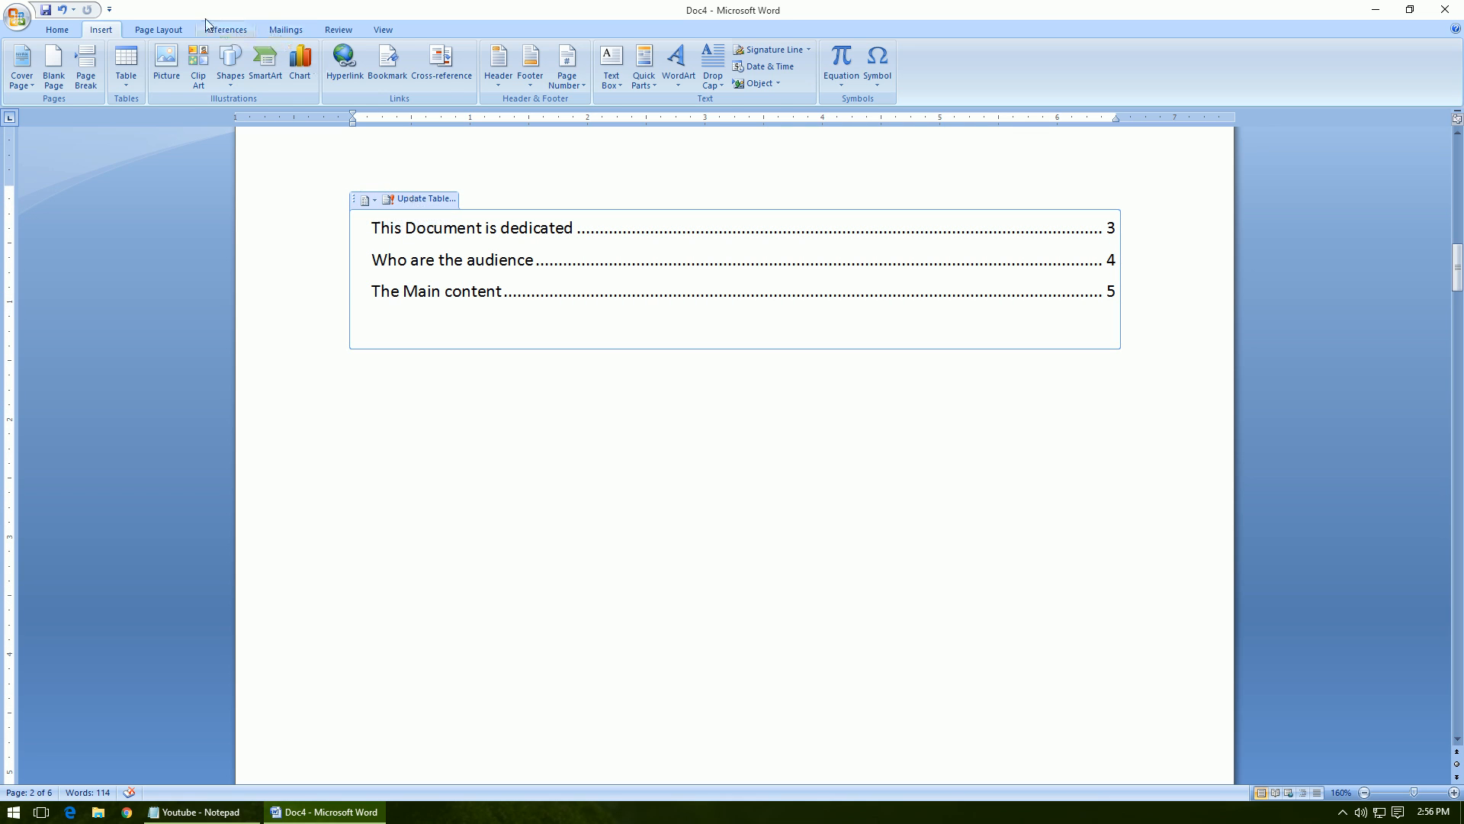
left_click(225, 30)
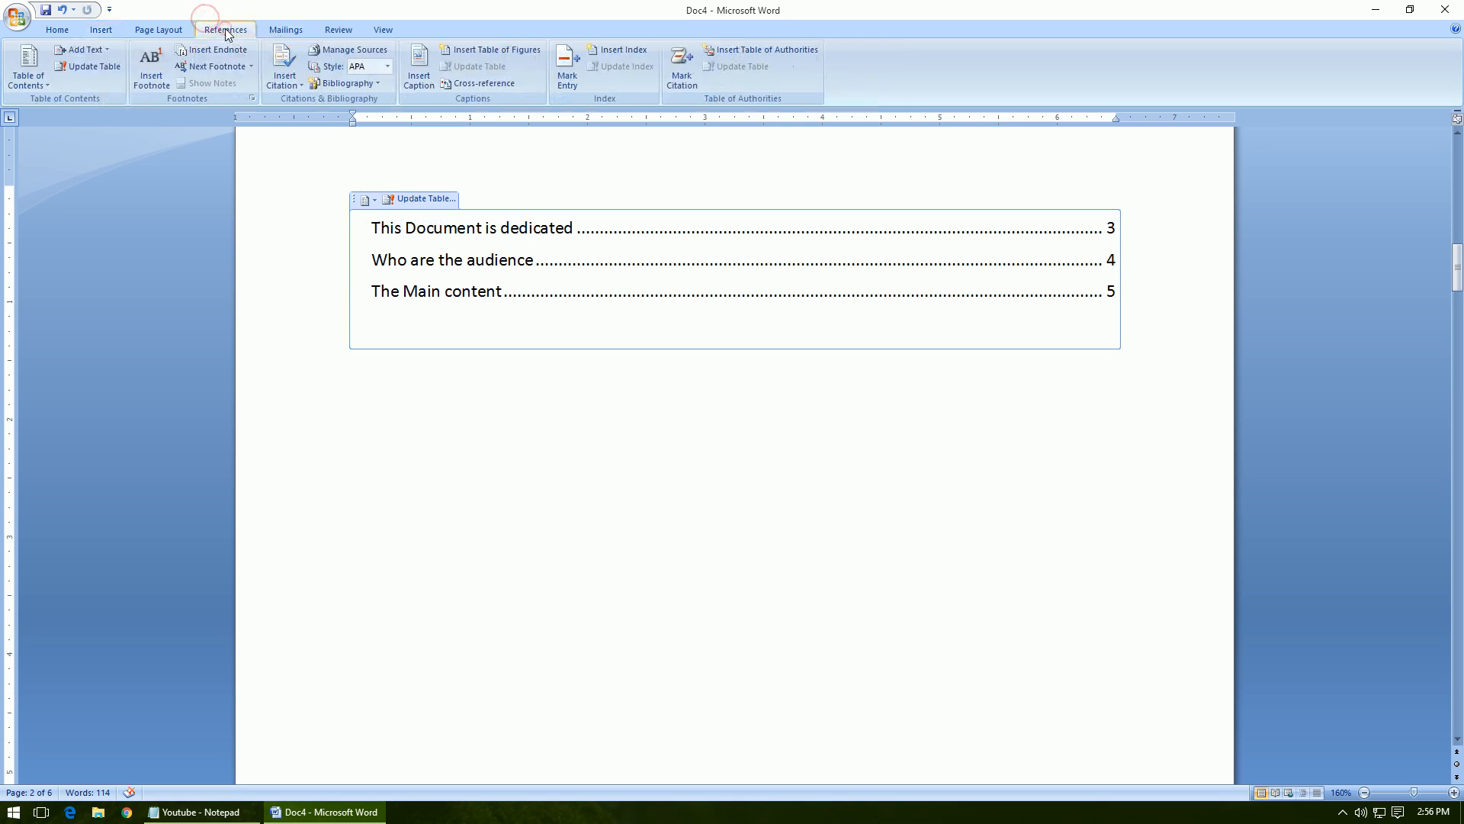
left_click(90, 67)
left_click(696, 412)
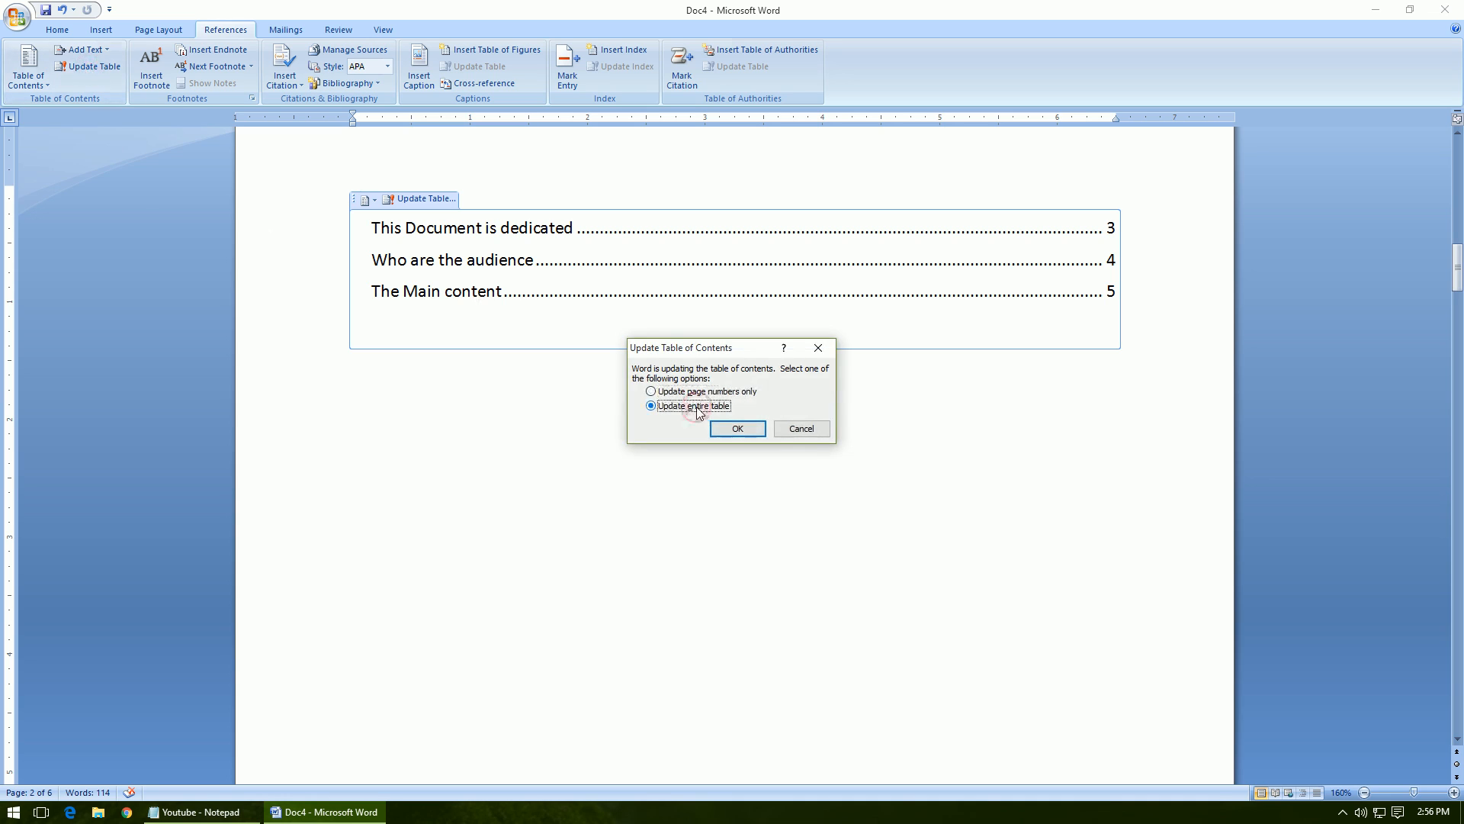
left_click(736, 429)
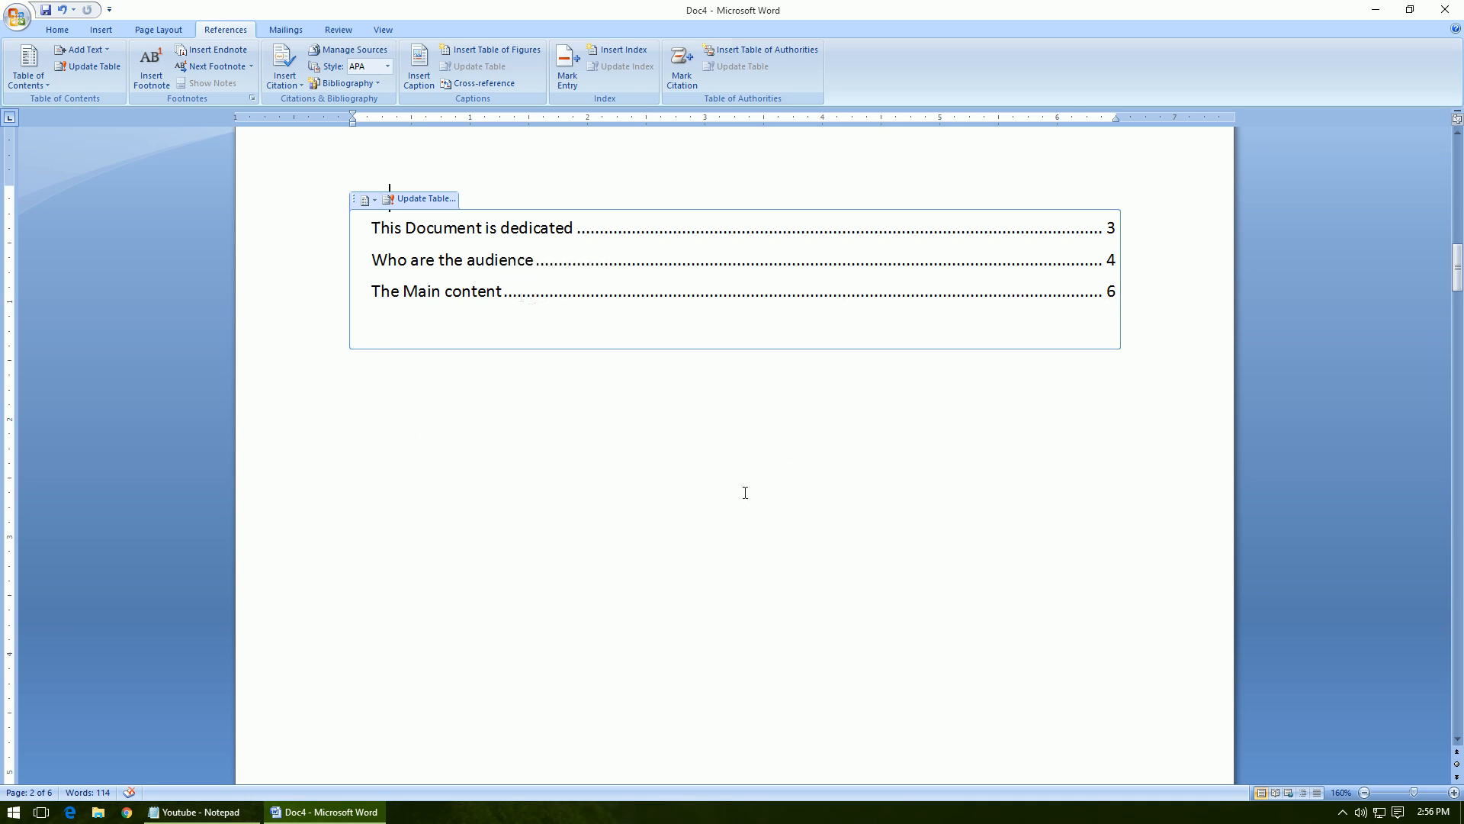
- Follow "The Main content" link in the updated table of contents and look over the pages around it
left_click(465, 291, "ctrl")
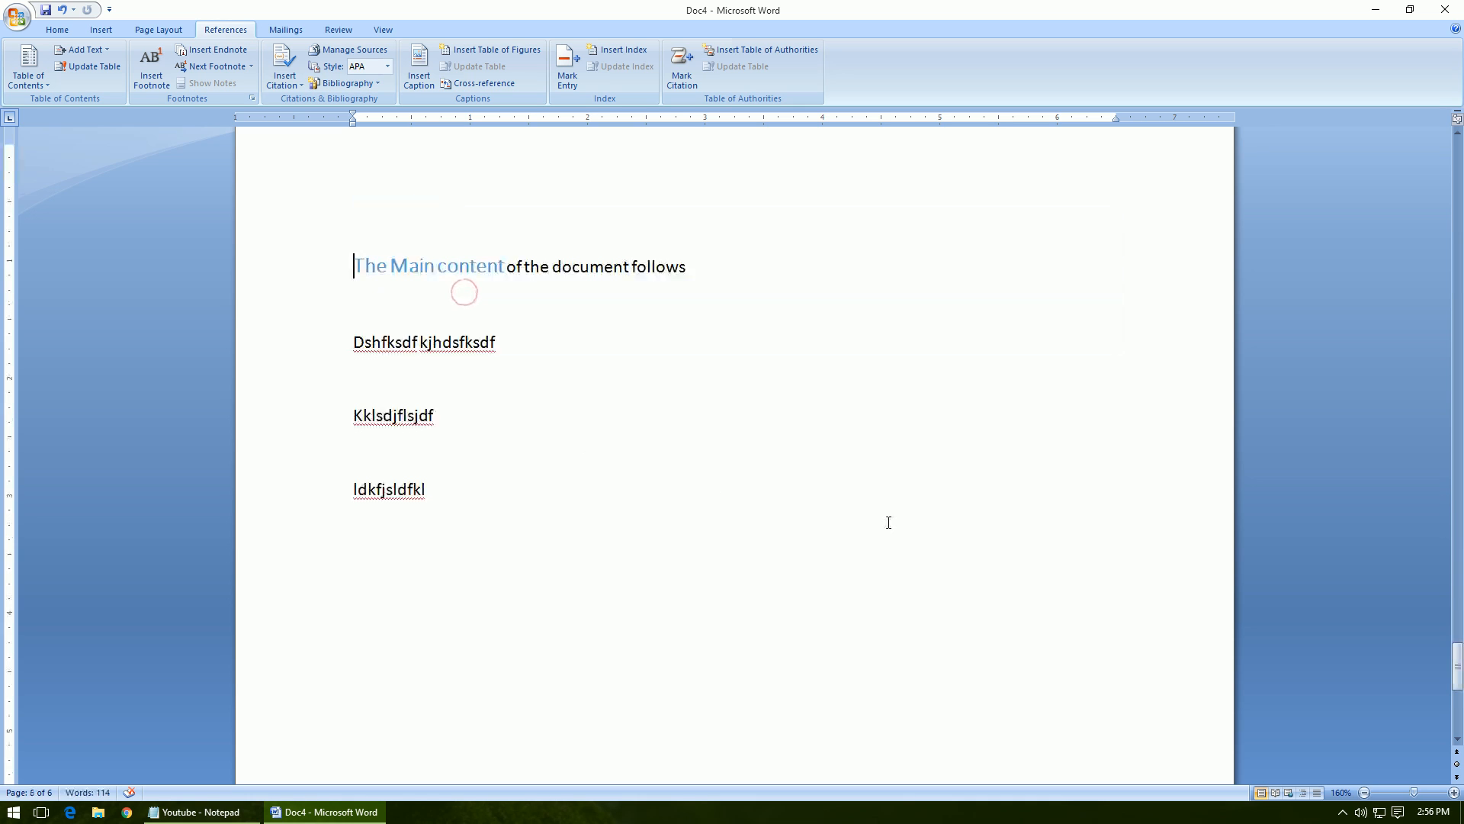
scroll(886, 519, "down", 5)
scroll(886, 522, "up", 8)
- Apply the Heading 3 style to "This document references" on the references page
scroll(888, 522, "down", 3)
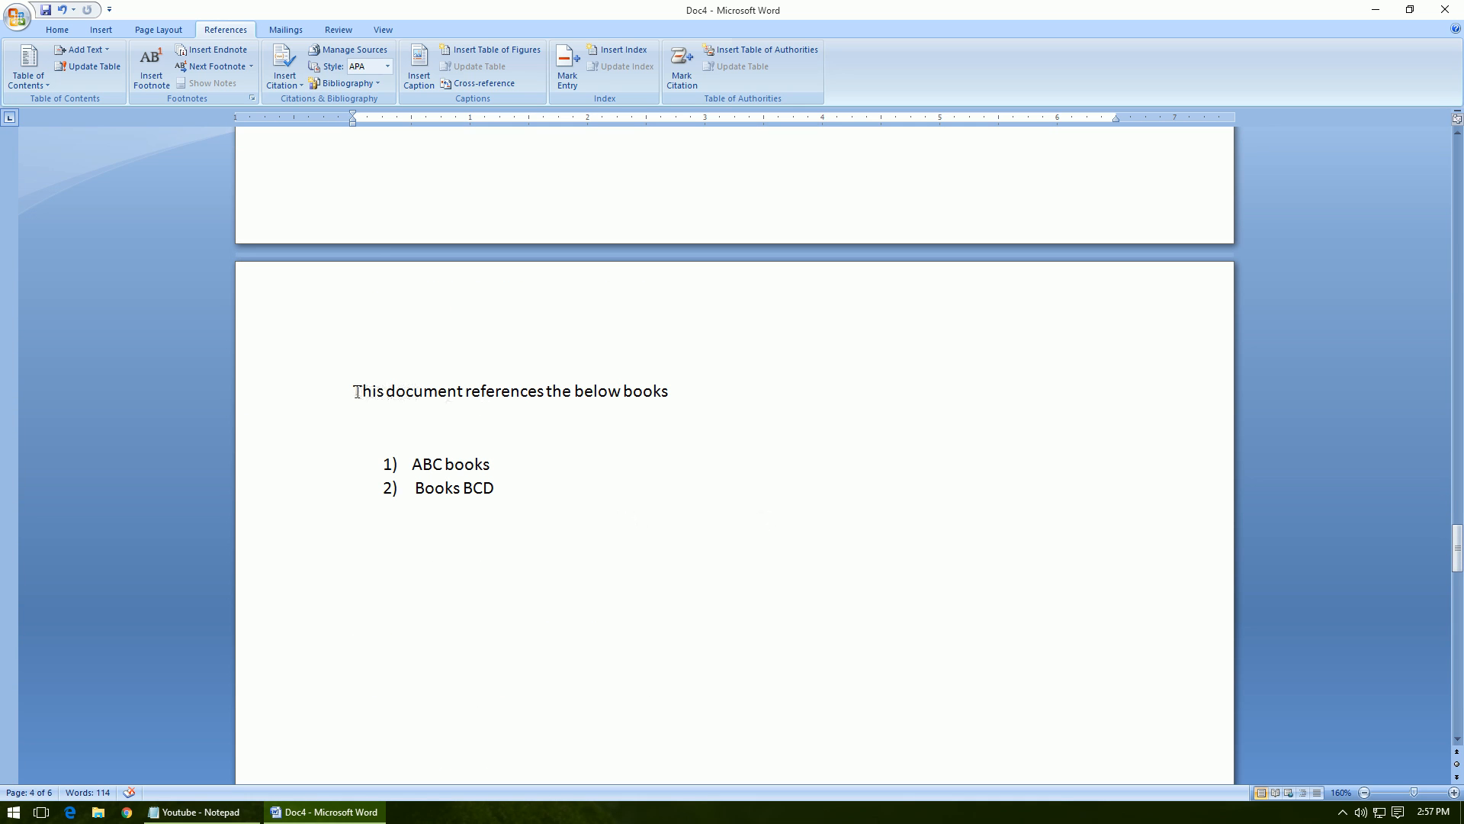
left_click_drag(354, 392, 544, 393)
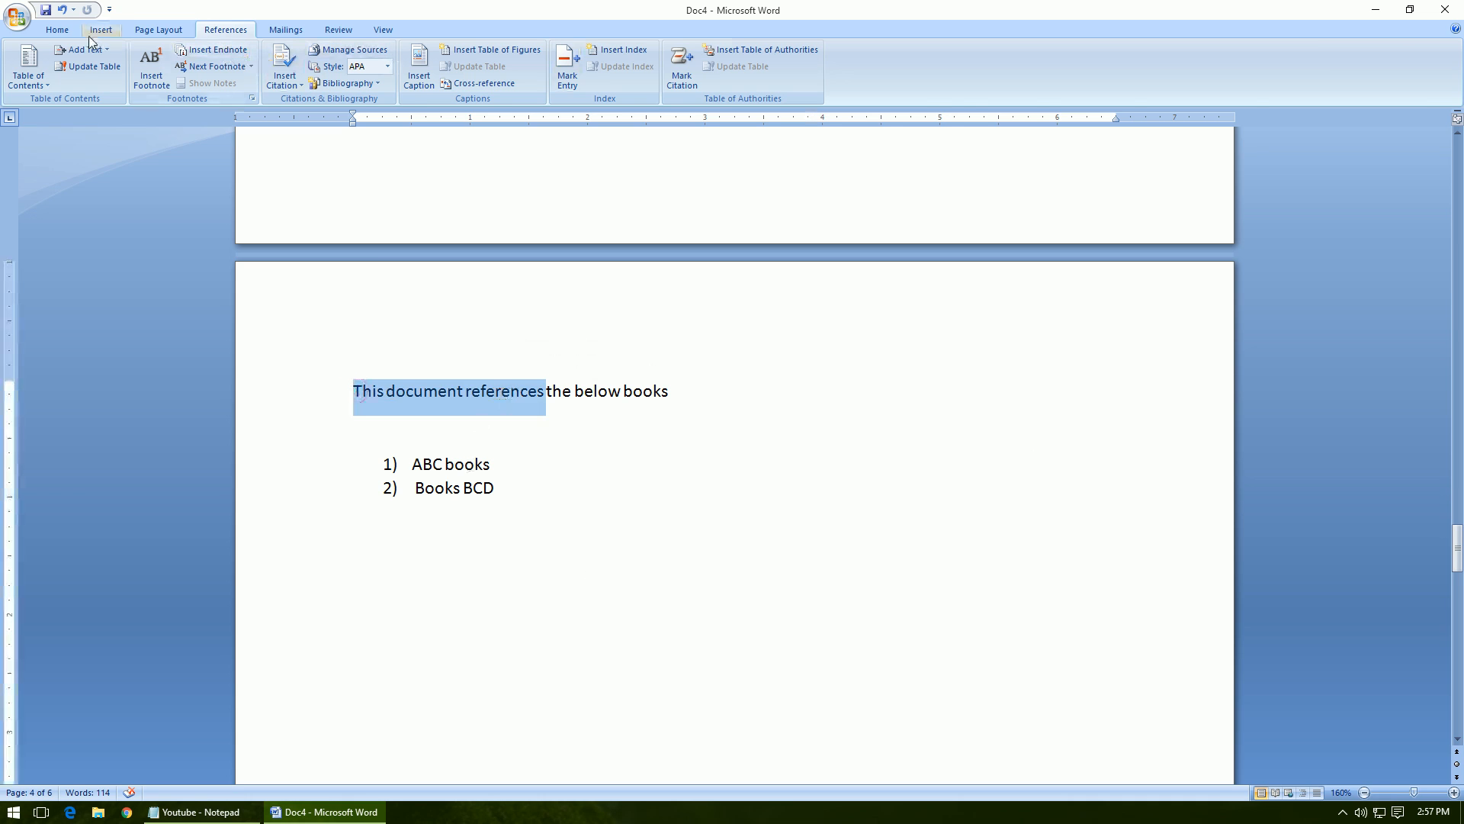
left_click(57, 30)
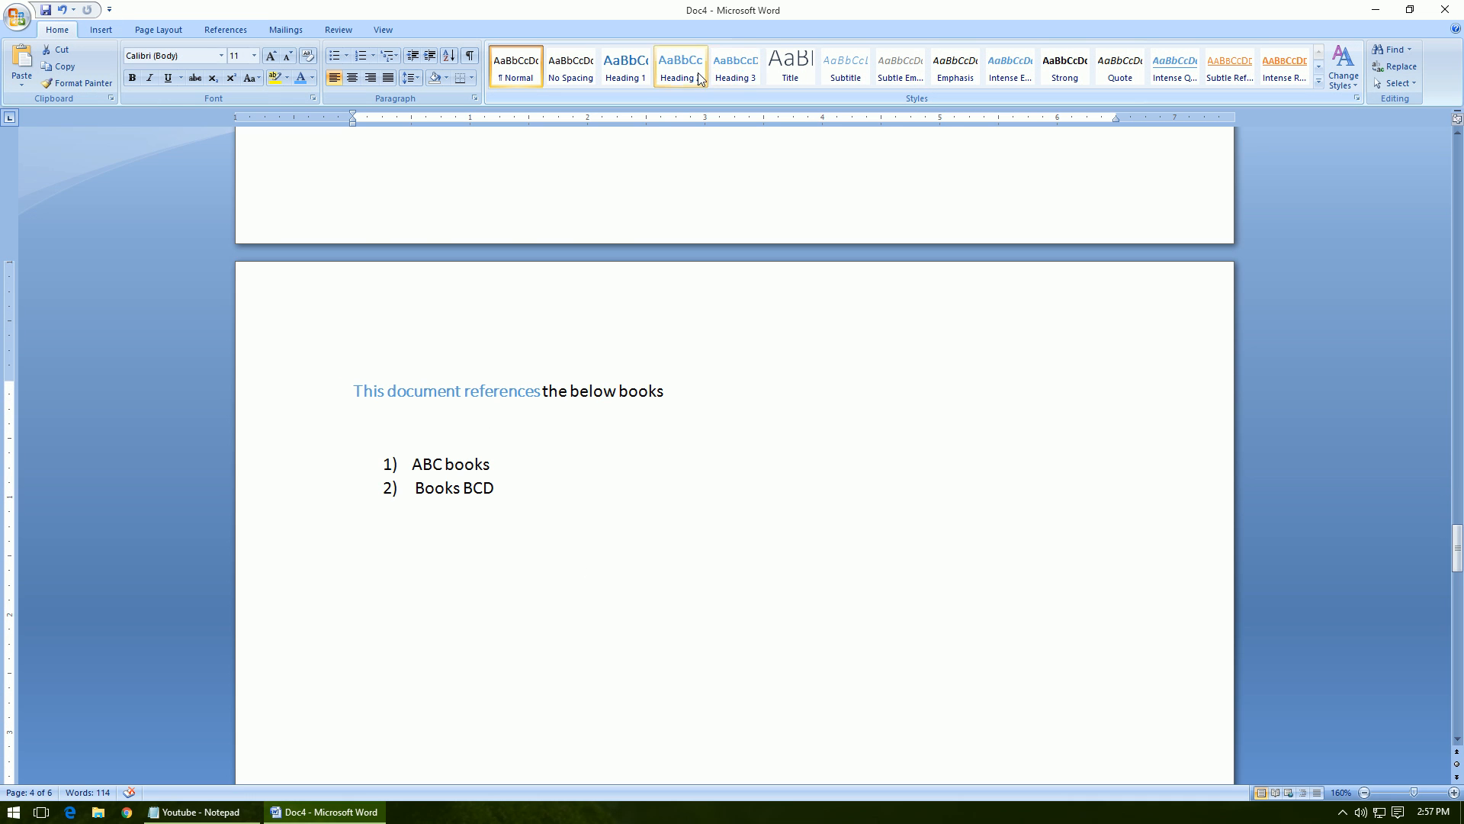
left_click(730, 75)
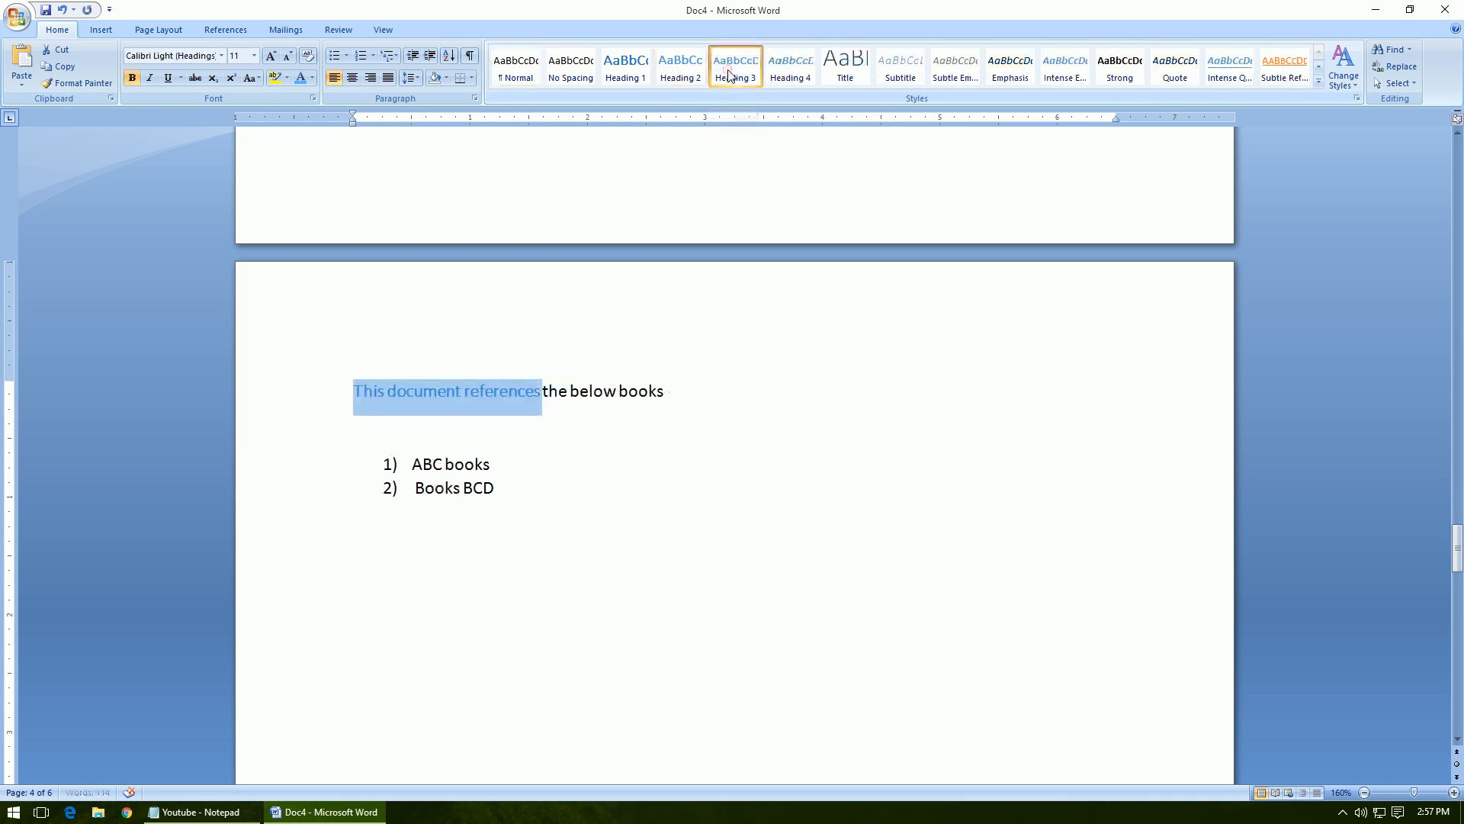
- Update the entire table of contents to add the "This document references" heading
left_click_drag(1460, 547, 1460, 156)
scroll(1006, 561, "down", 10)
scroll(1006, 562, "down", 2)
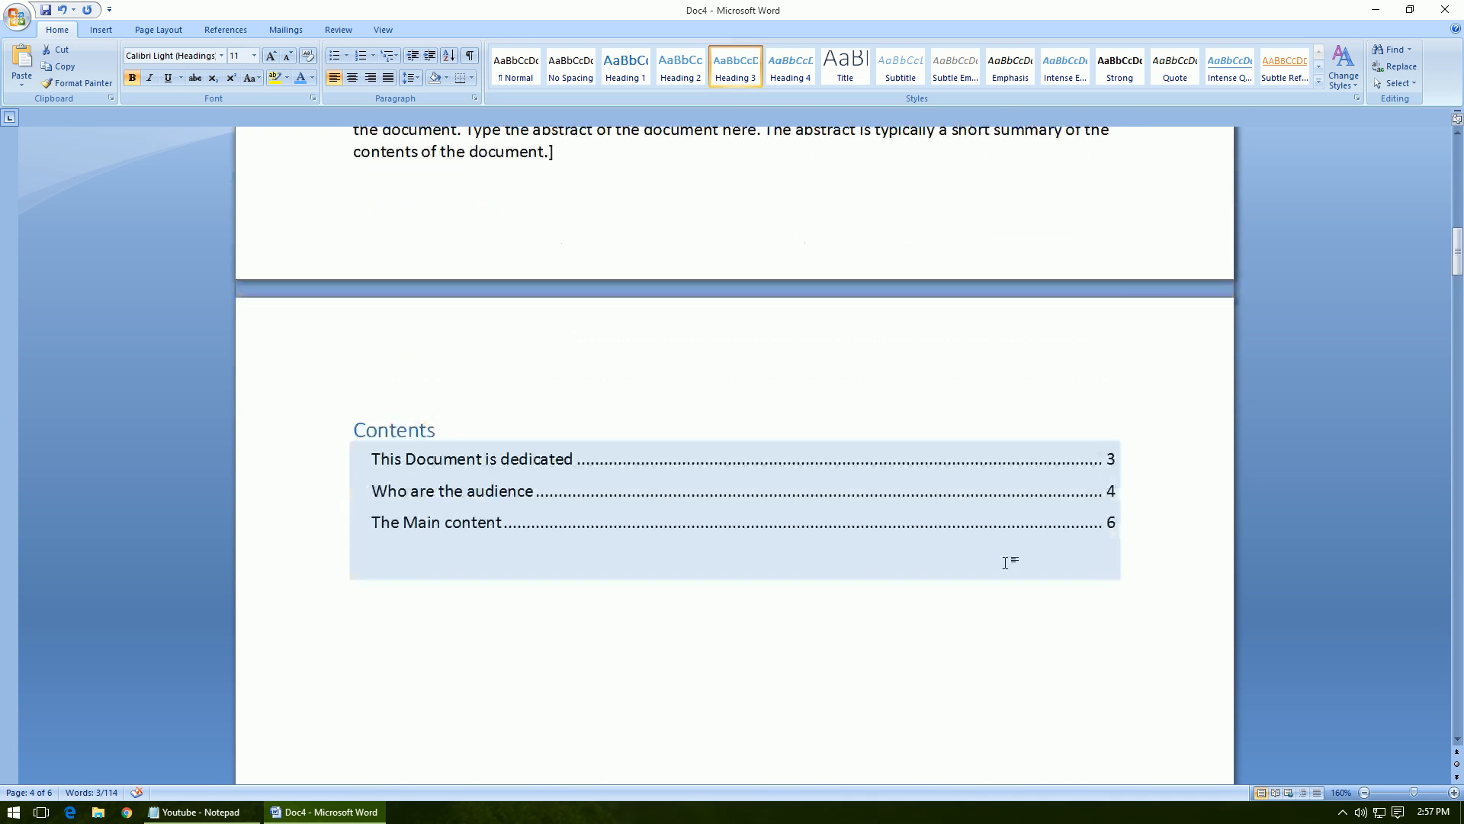
left_click(225, 29)
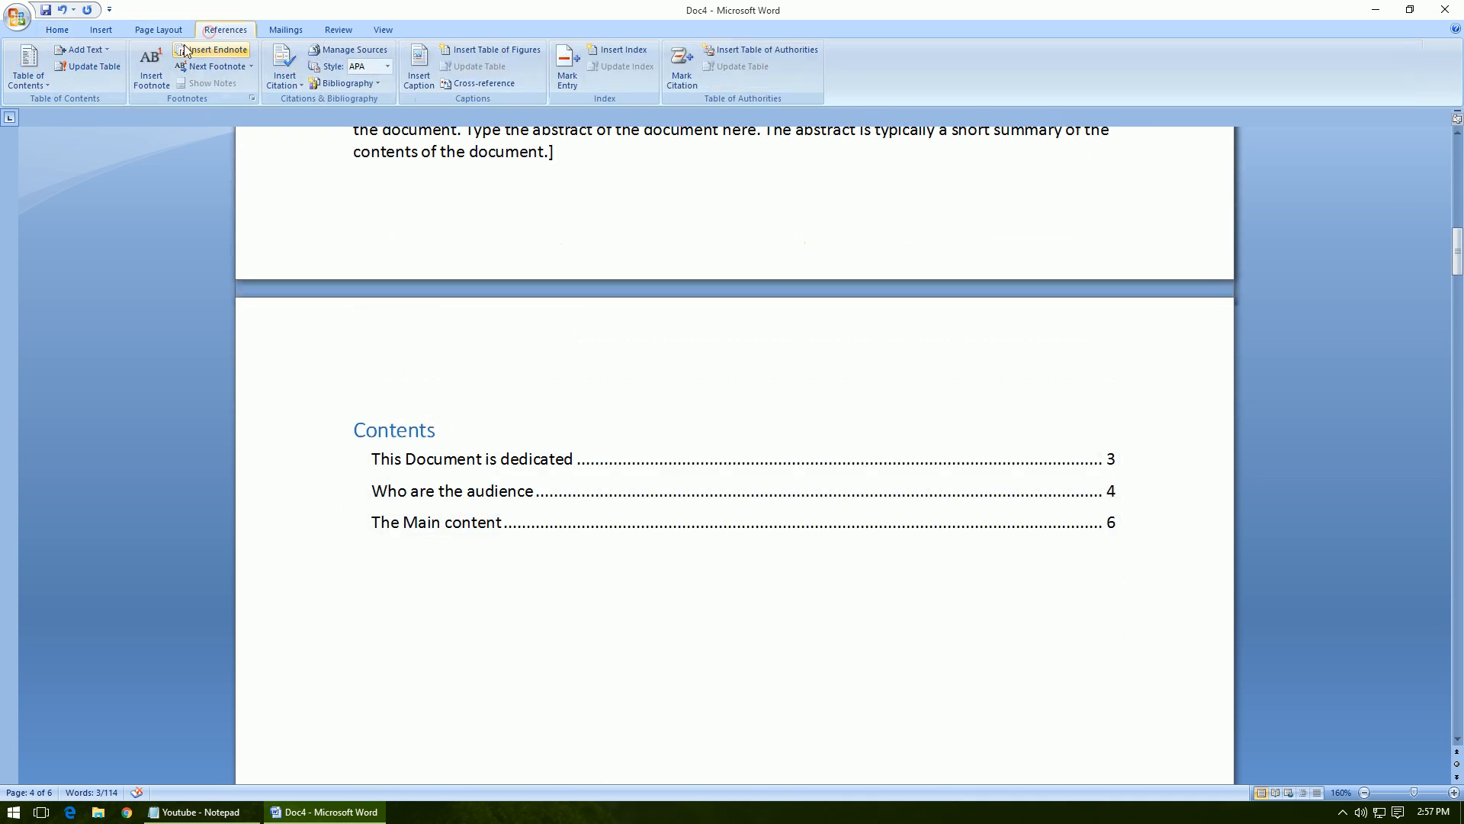
left_click(101, 67)
left_click(650, 406)
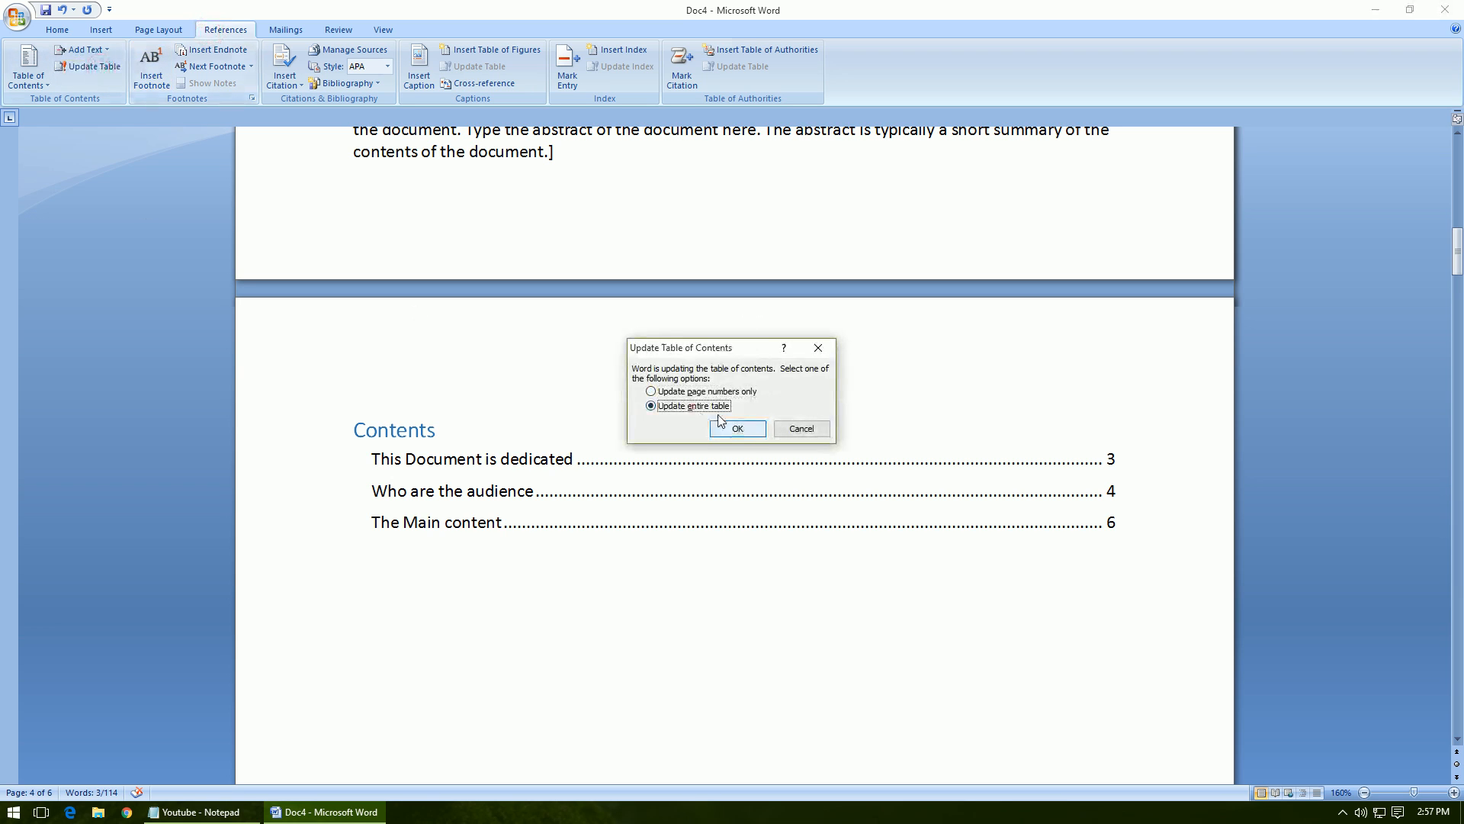
left_click(737, 427)
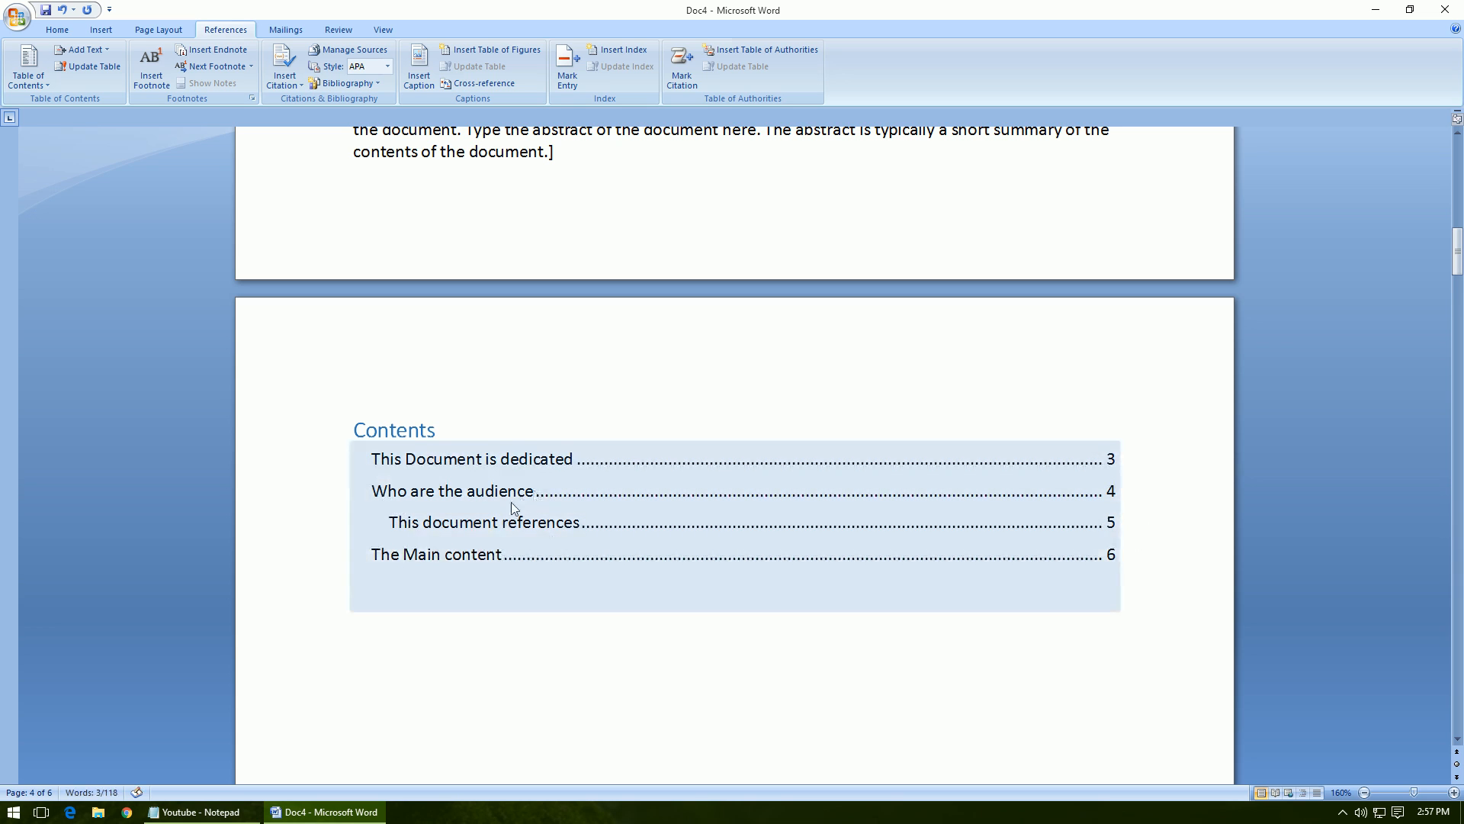
- Change the style of "This document references" on the references page to Heading 2
scroll(1091, 509, "down", 20)
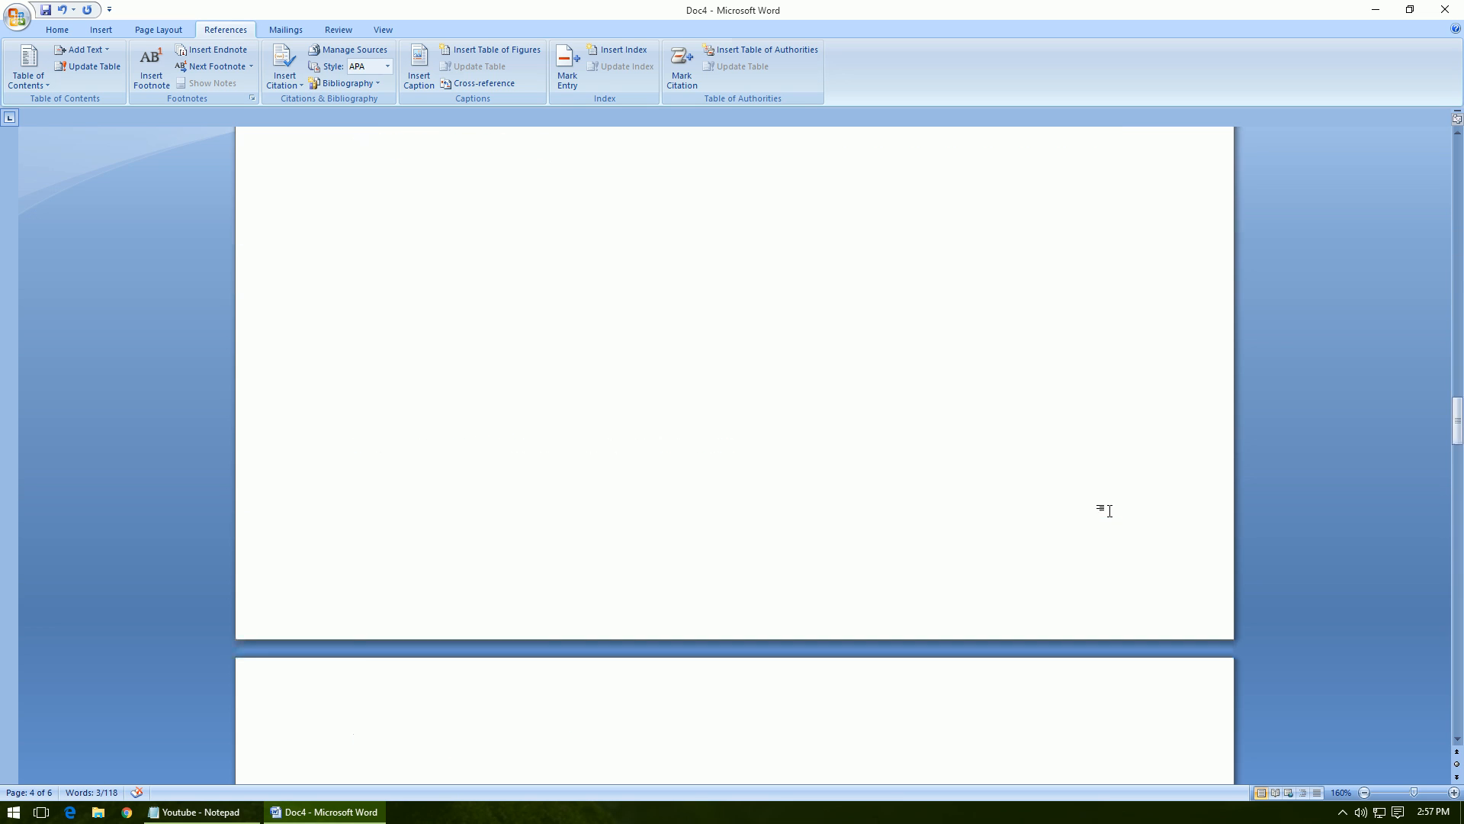
scroll(1111, 511, "down", 15)
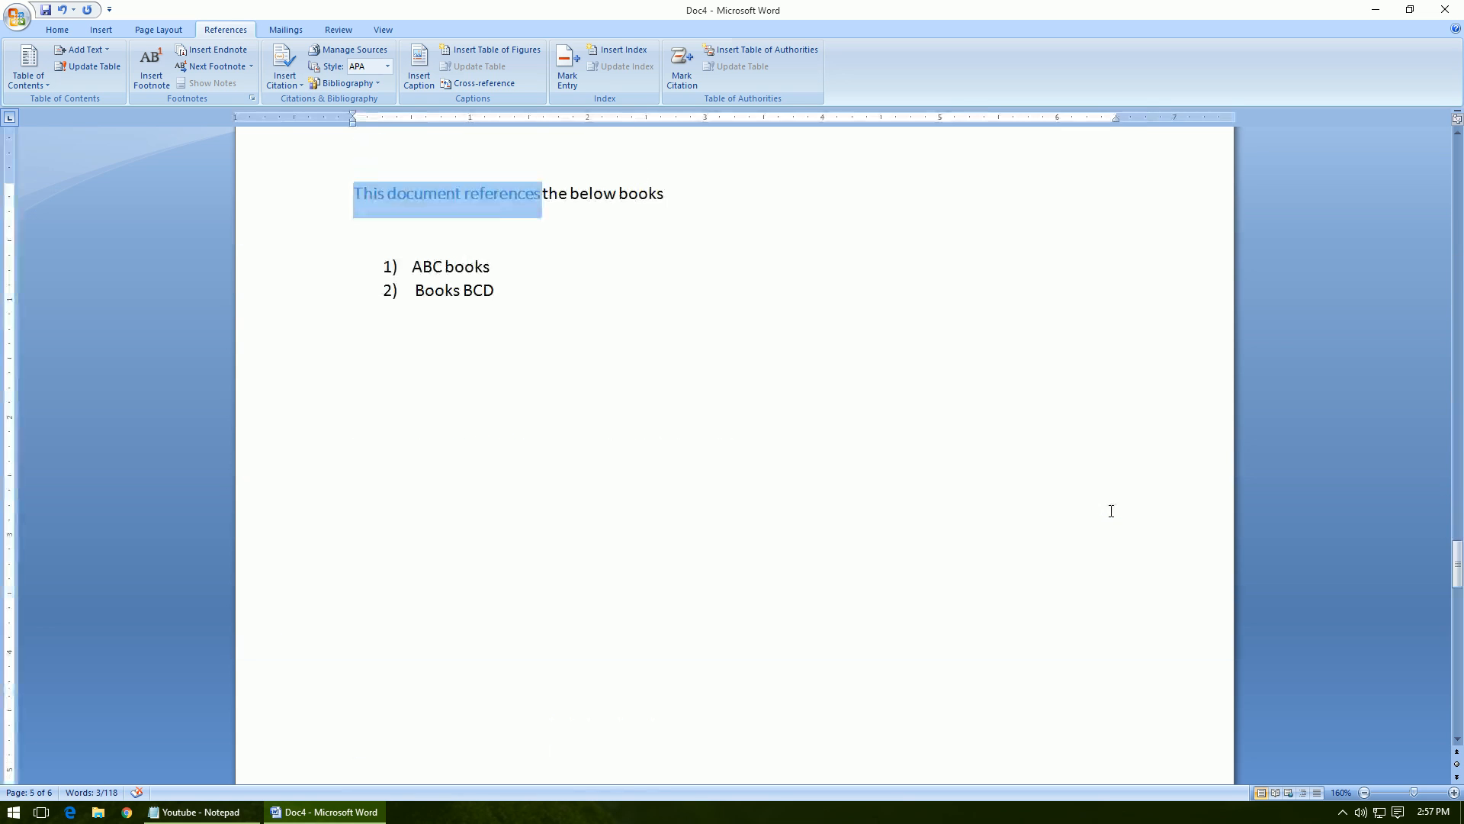
scroll(709, 419, "up", 2)
scroll(199, 89, "up", 3)
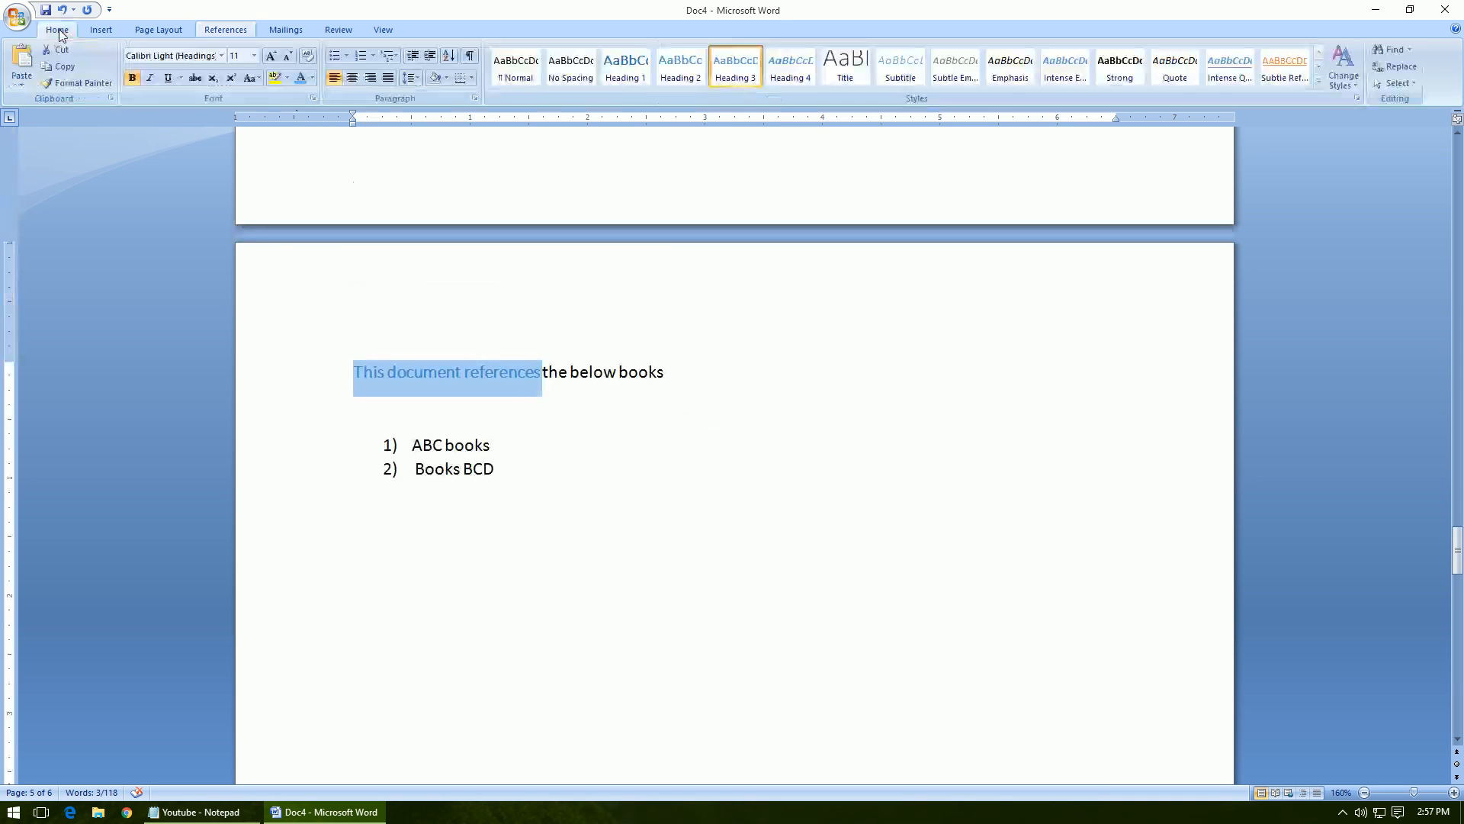
left_click(680, 67)
- Update the entire table of contents again so the references entry matches its new heading level
mouse_move(1456, 547)
left_mouse_down()
mouse_move(1457, 165)
mouse_move(1457, 265)
left_mouse_up()
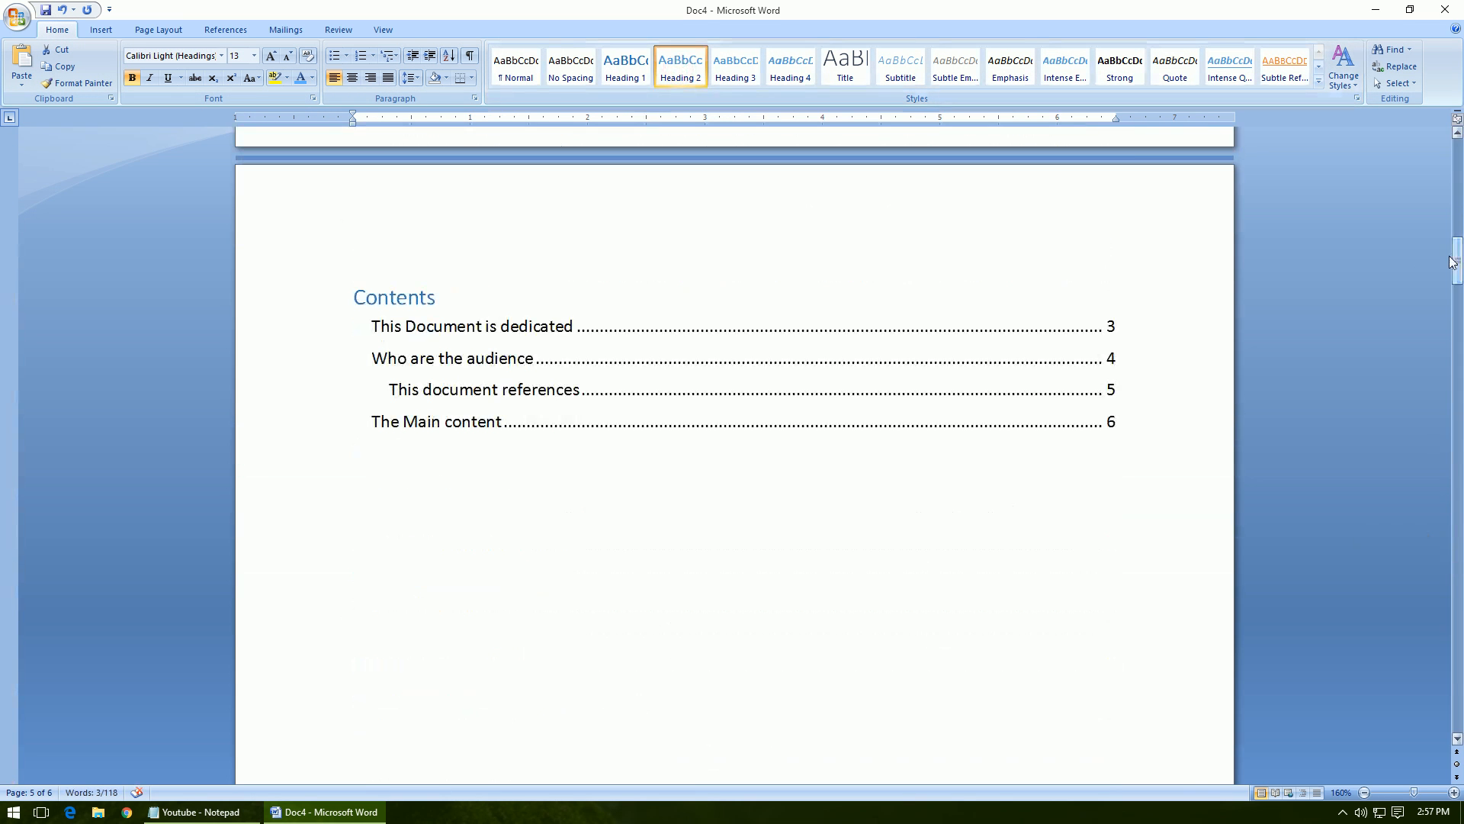
left_click(228, 30)
left_click(90, 66)
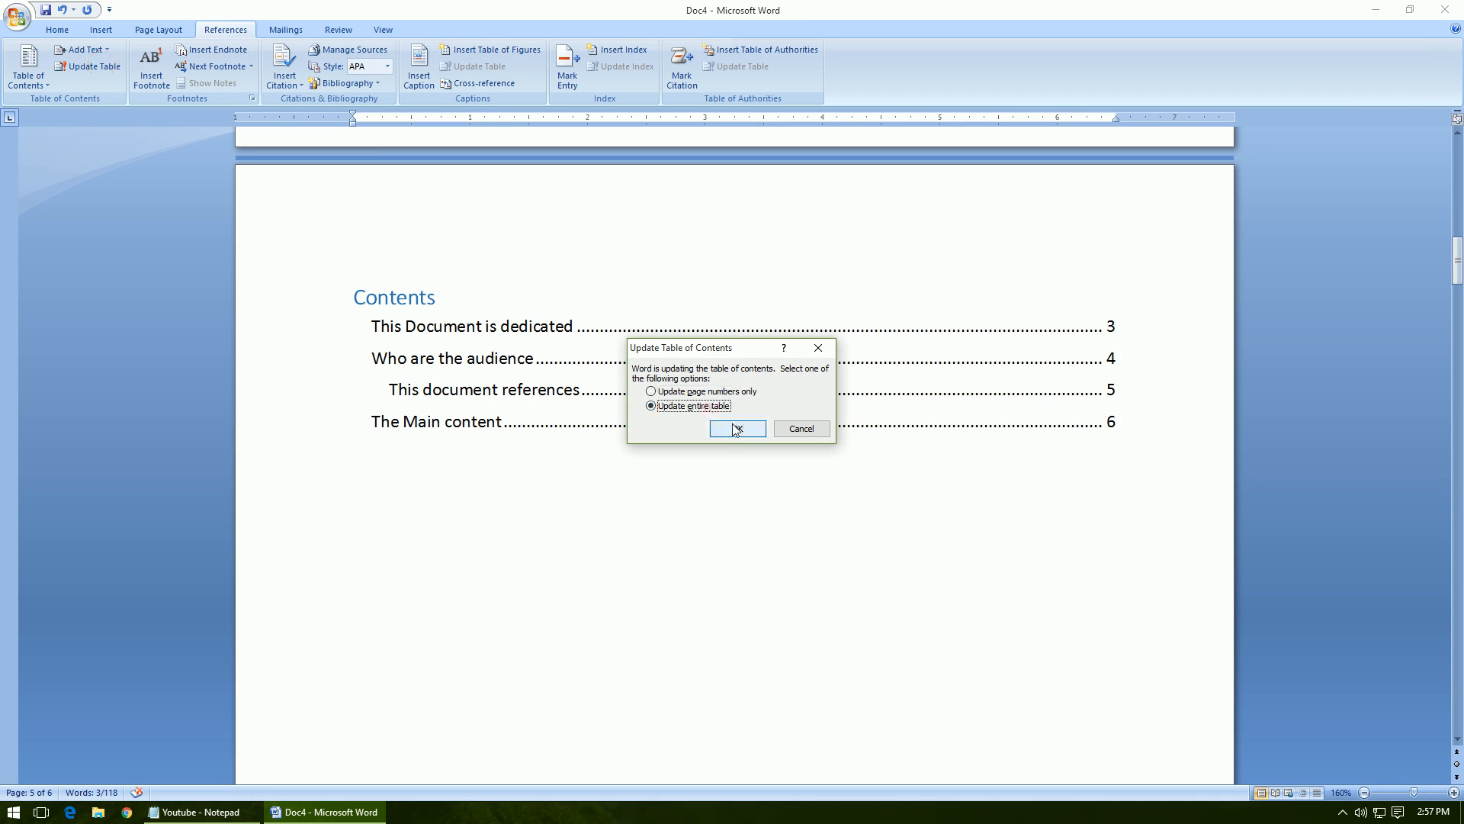
left_click(739, 429)
scroll(769, 487, "up", 3)
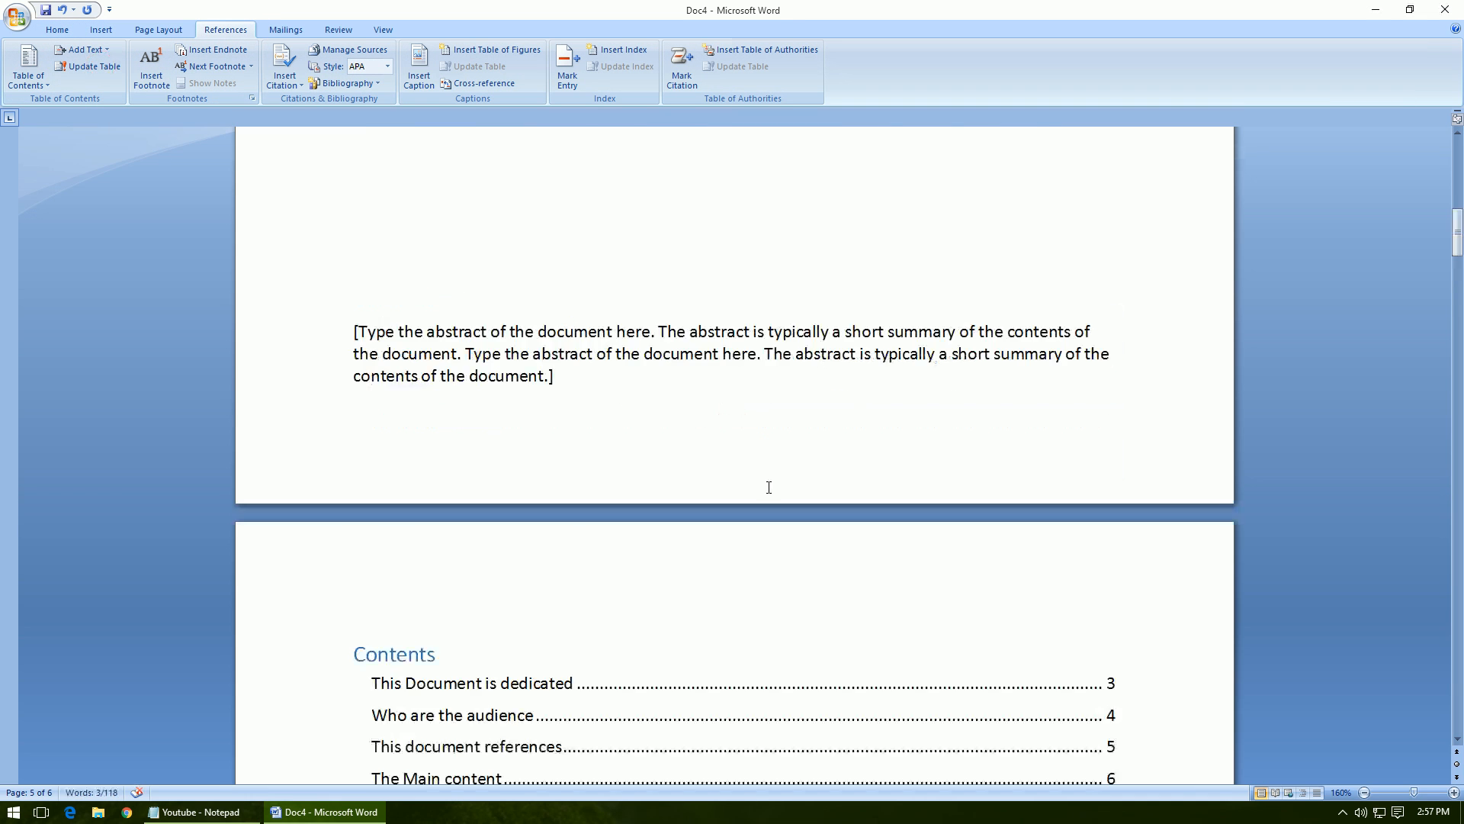
- Save the document and look over its contents page and cover page
scroll(768, 487, "down", 2)
left_click(45, 11)
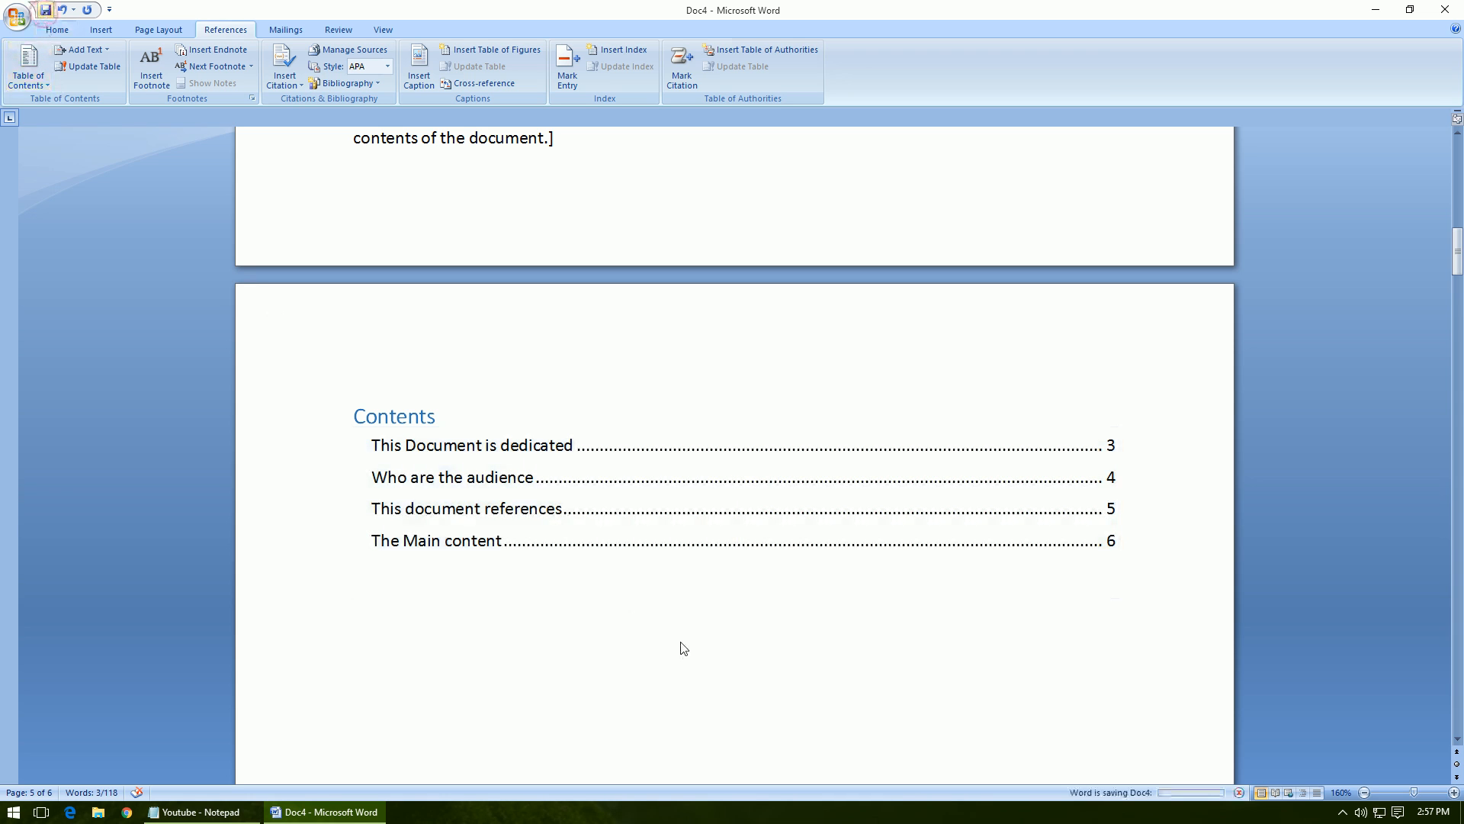
scroll(683, 643, "down", 4)
scroll(689, 641, "up", 10)
scroll(690, 642, "up", 5)
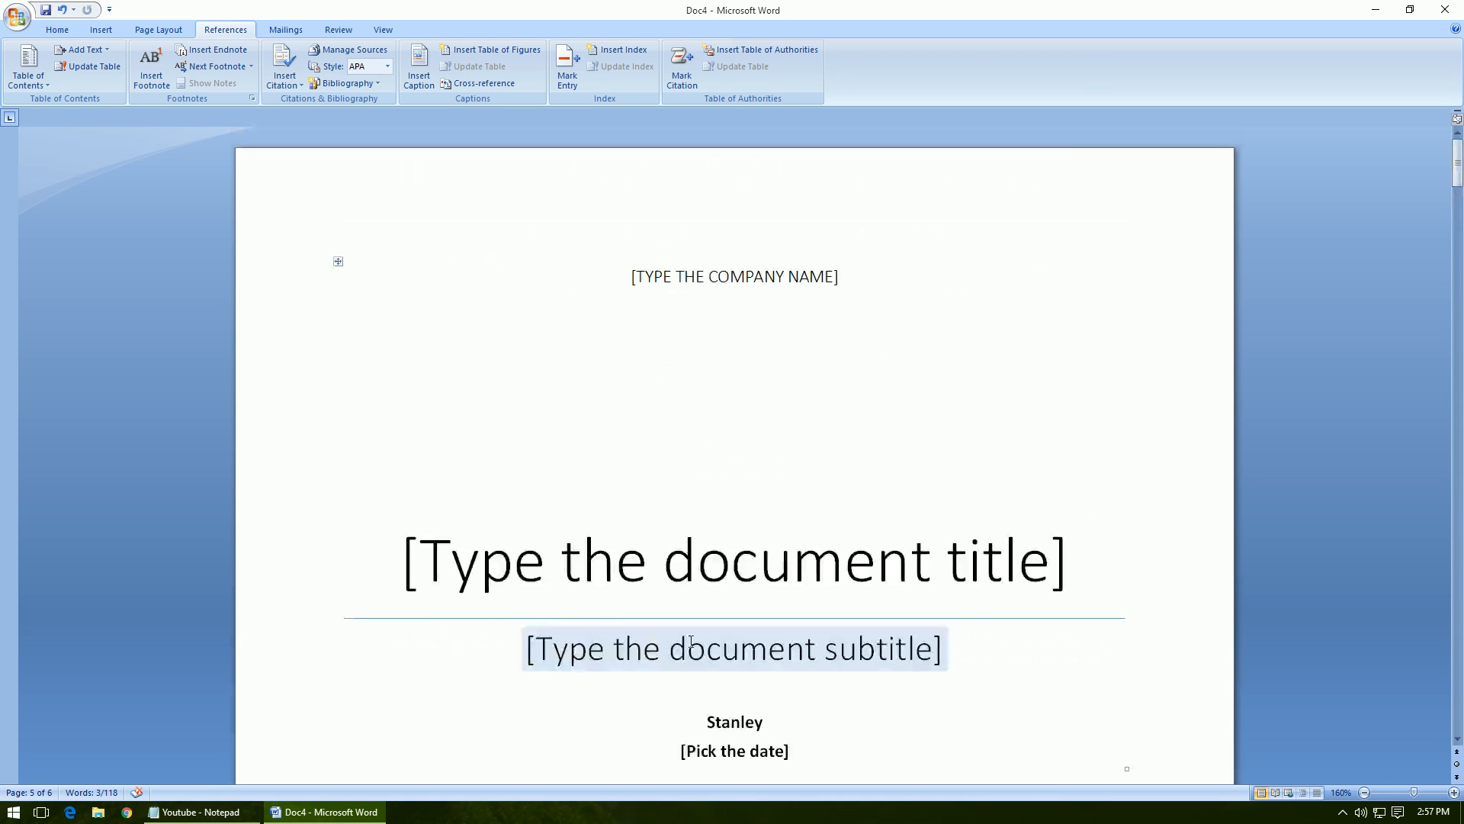
scroll(561, 429, "down", 3)
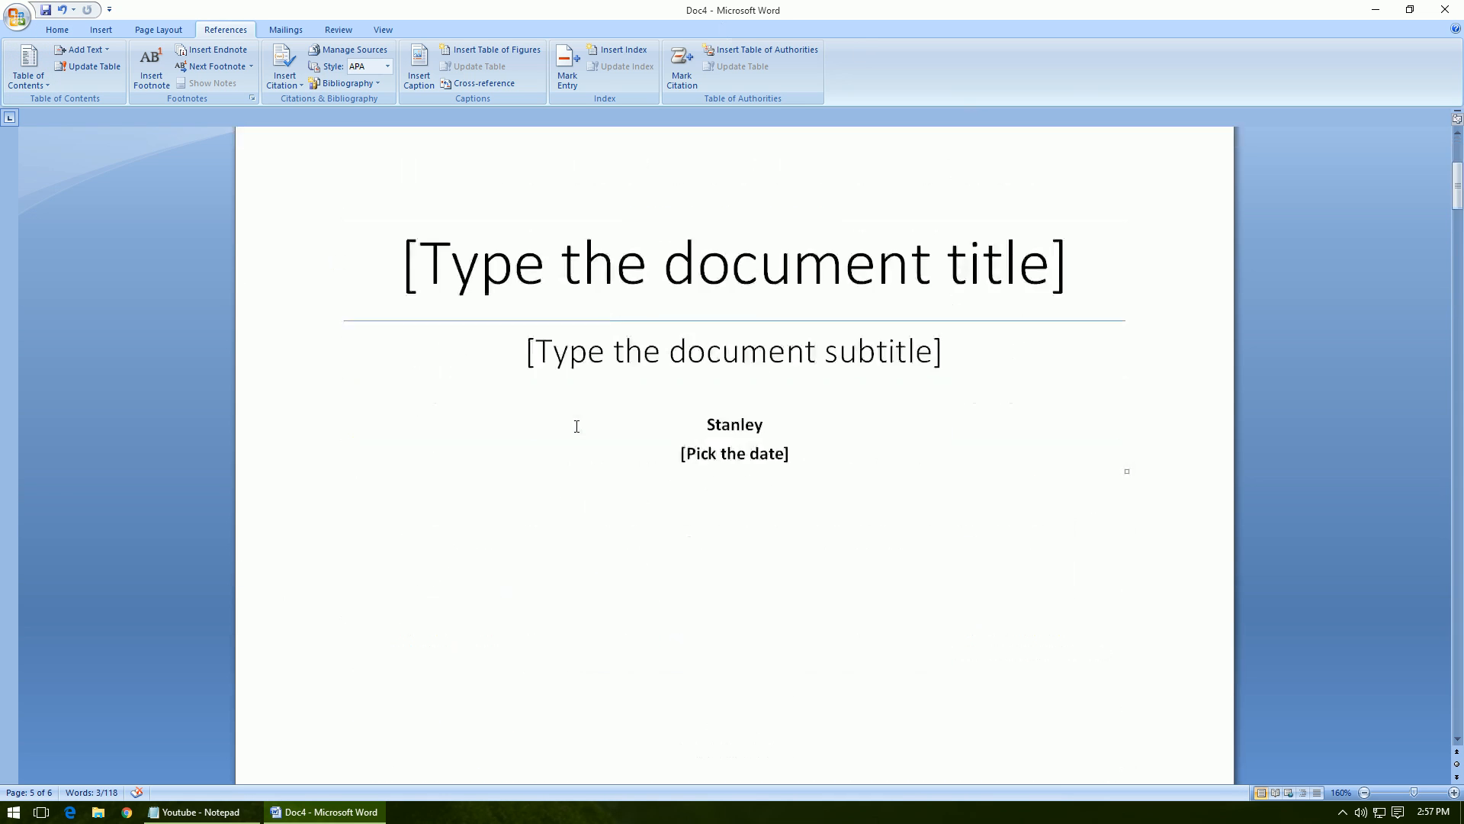
scroll(575, 425, "up", 3)
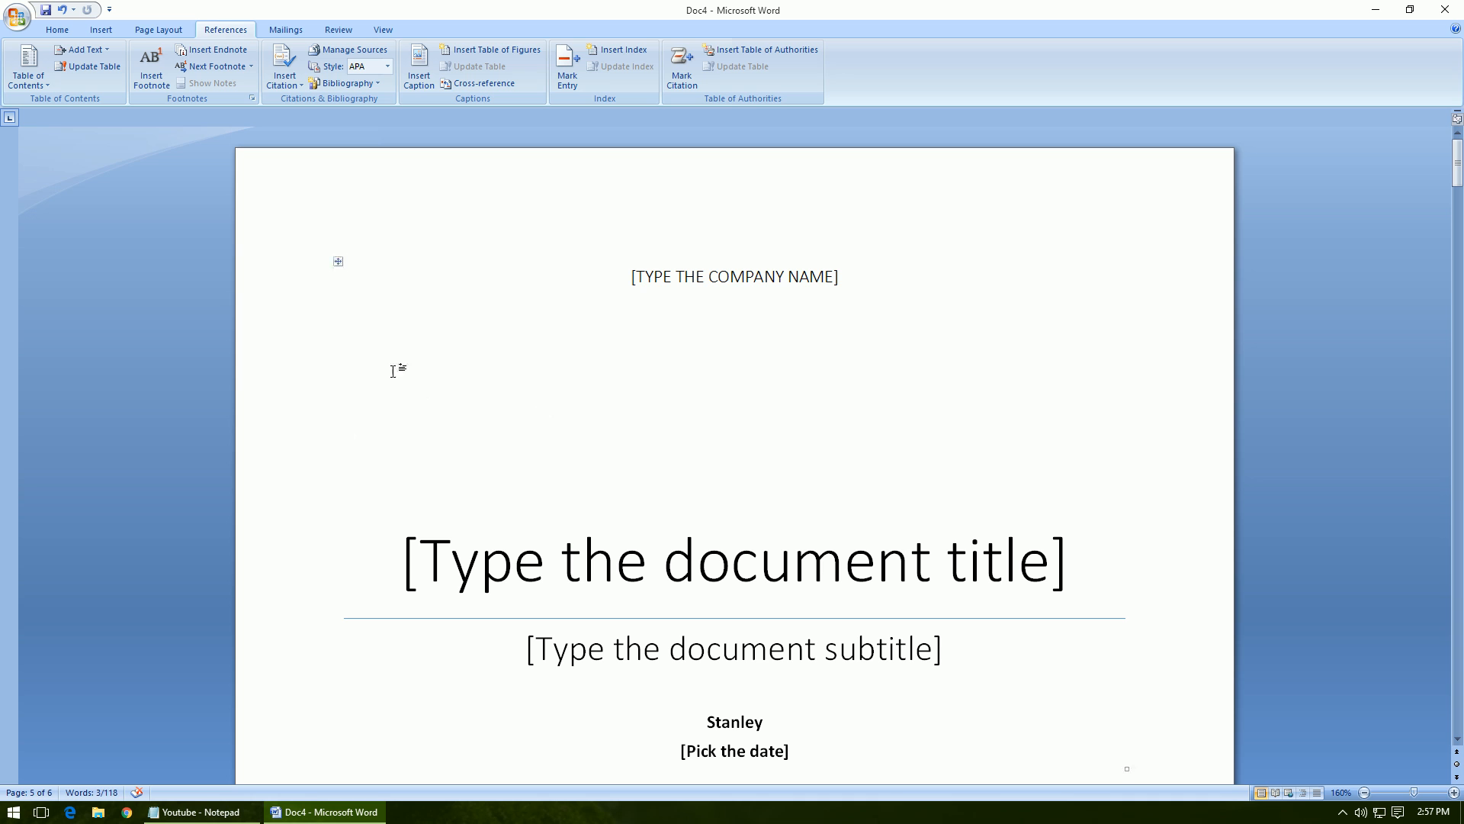
- Close the document and start Word again with a blank document
left_click(1445, 10)
key("super")
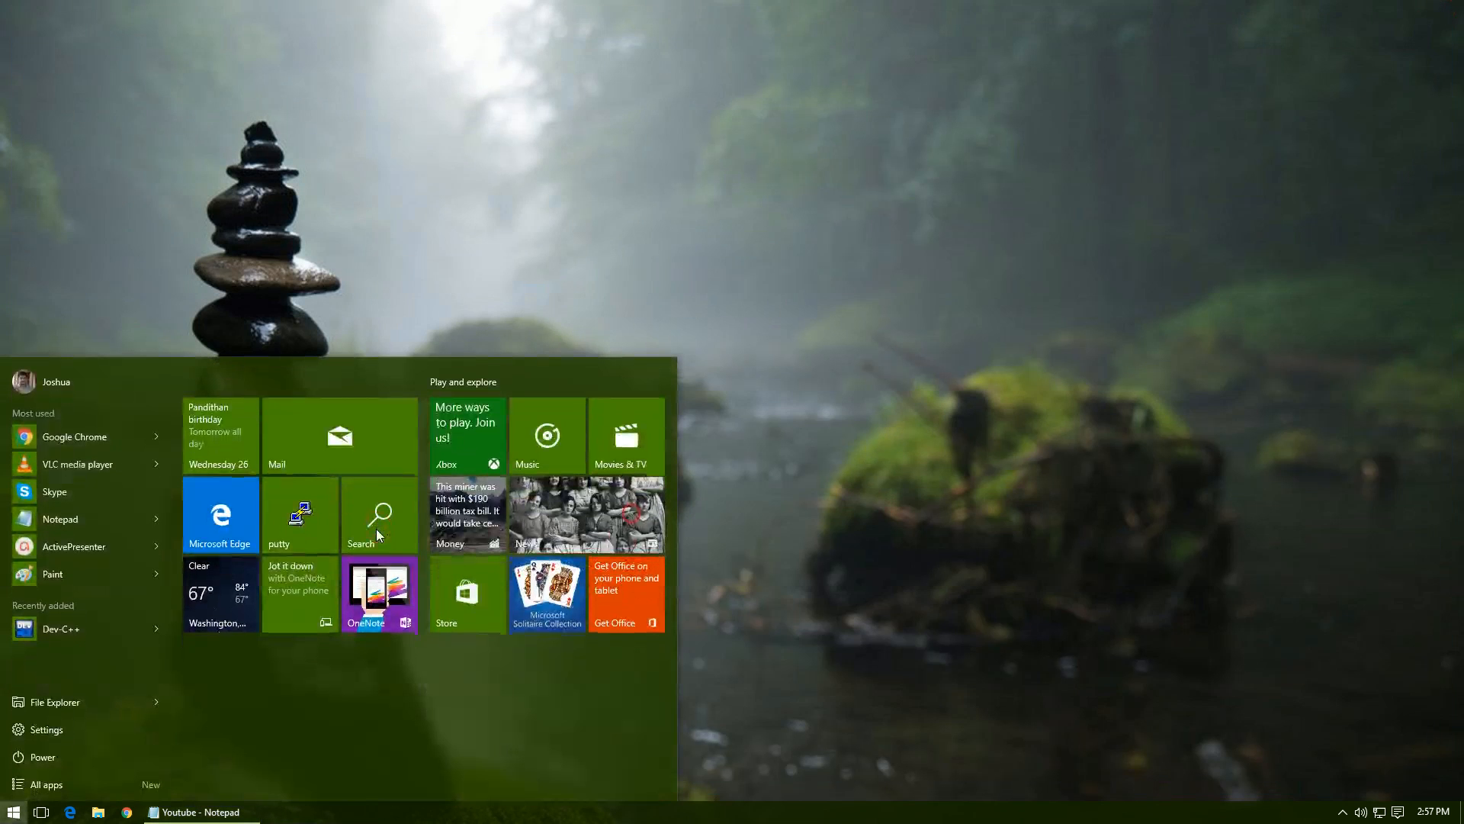
type("word")
key("Return")
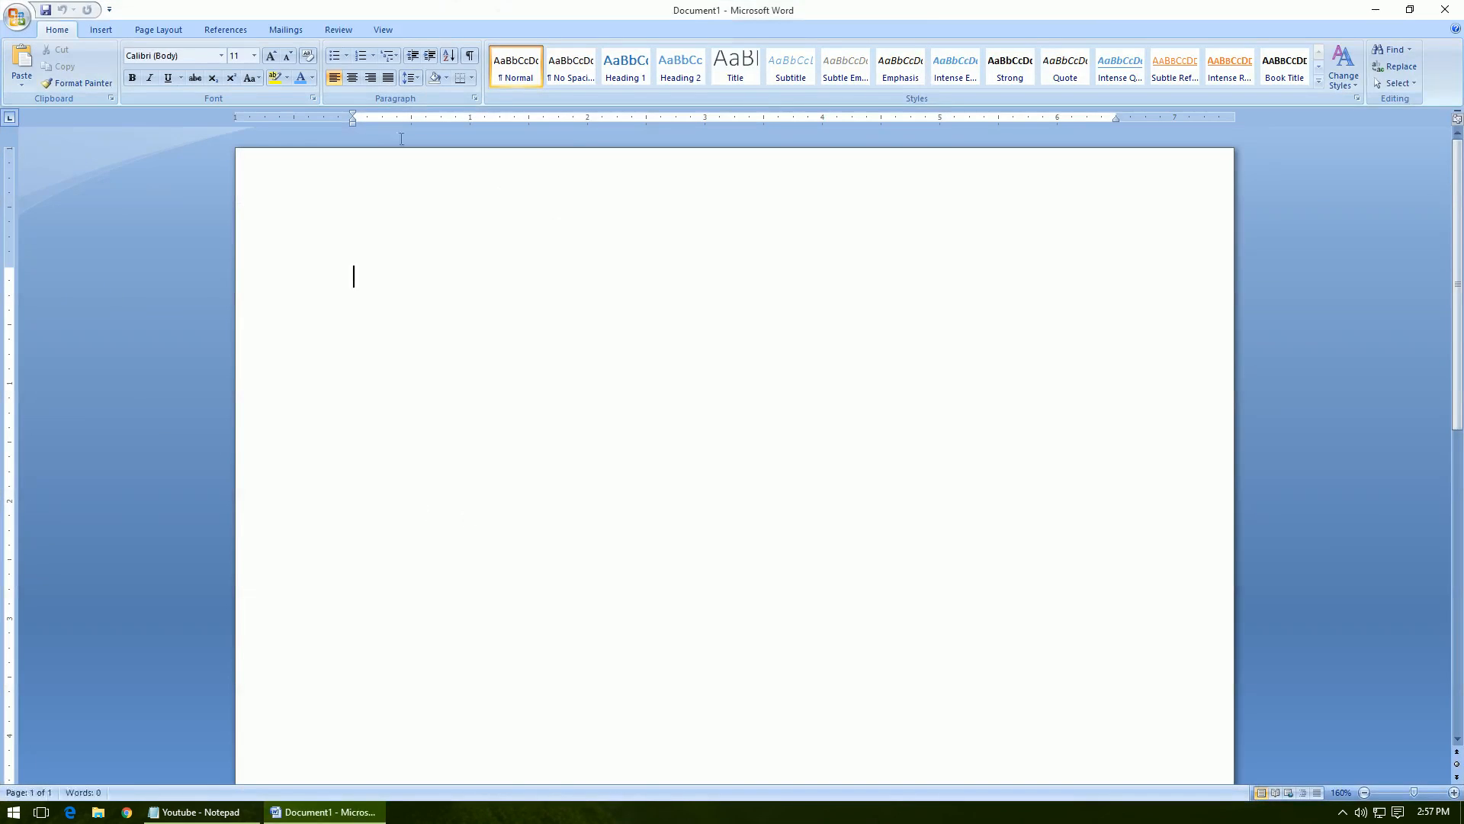
- Open the Doc4 file from the recent documents
left_click(279, 32)
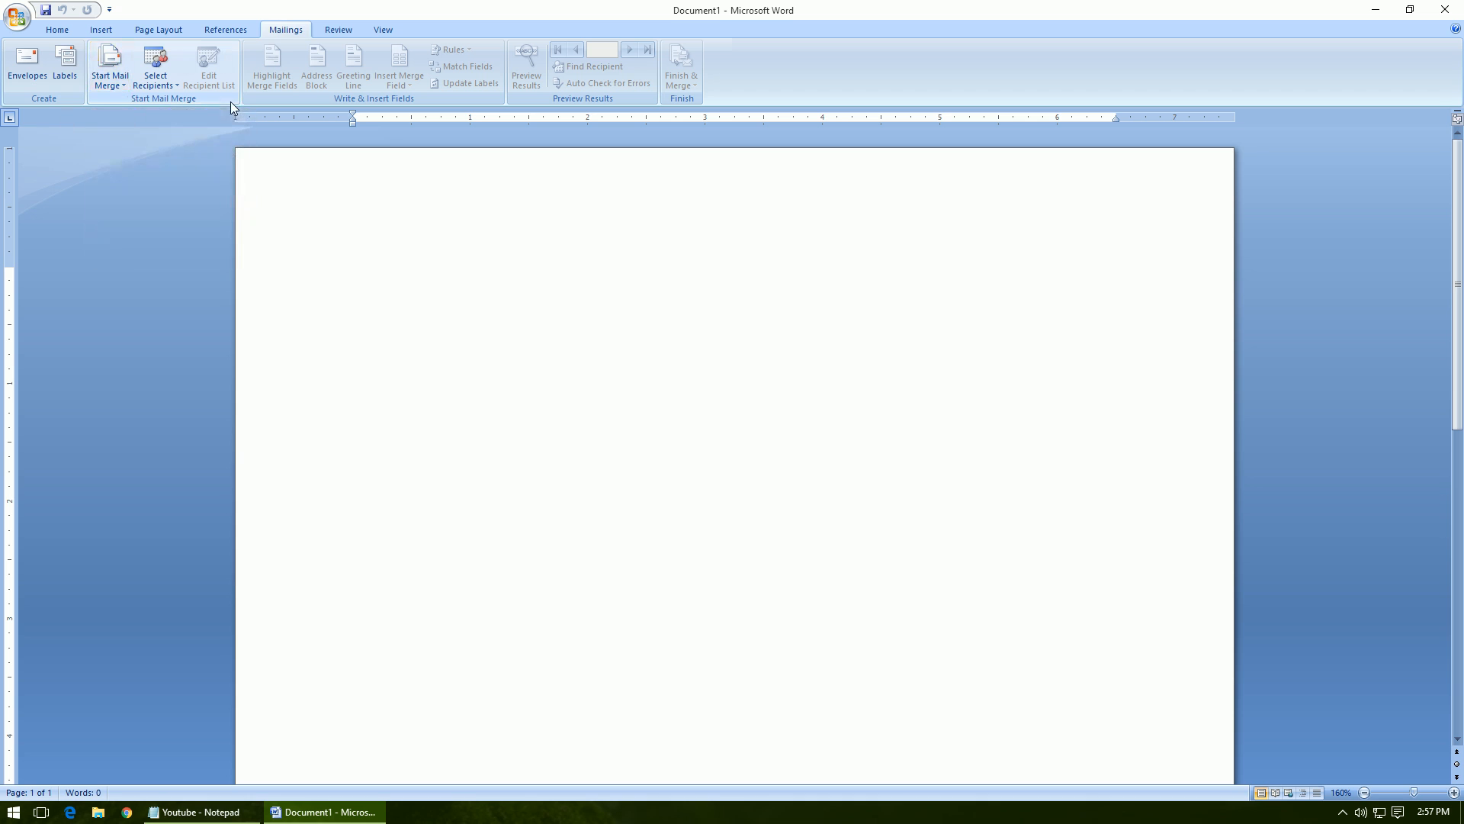
left_click(229, 29)
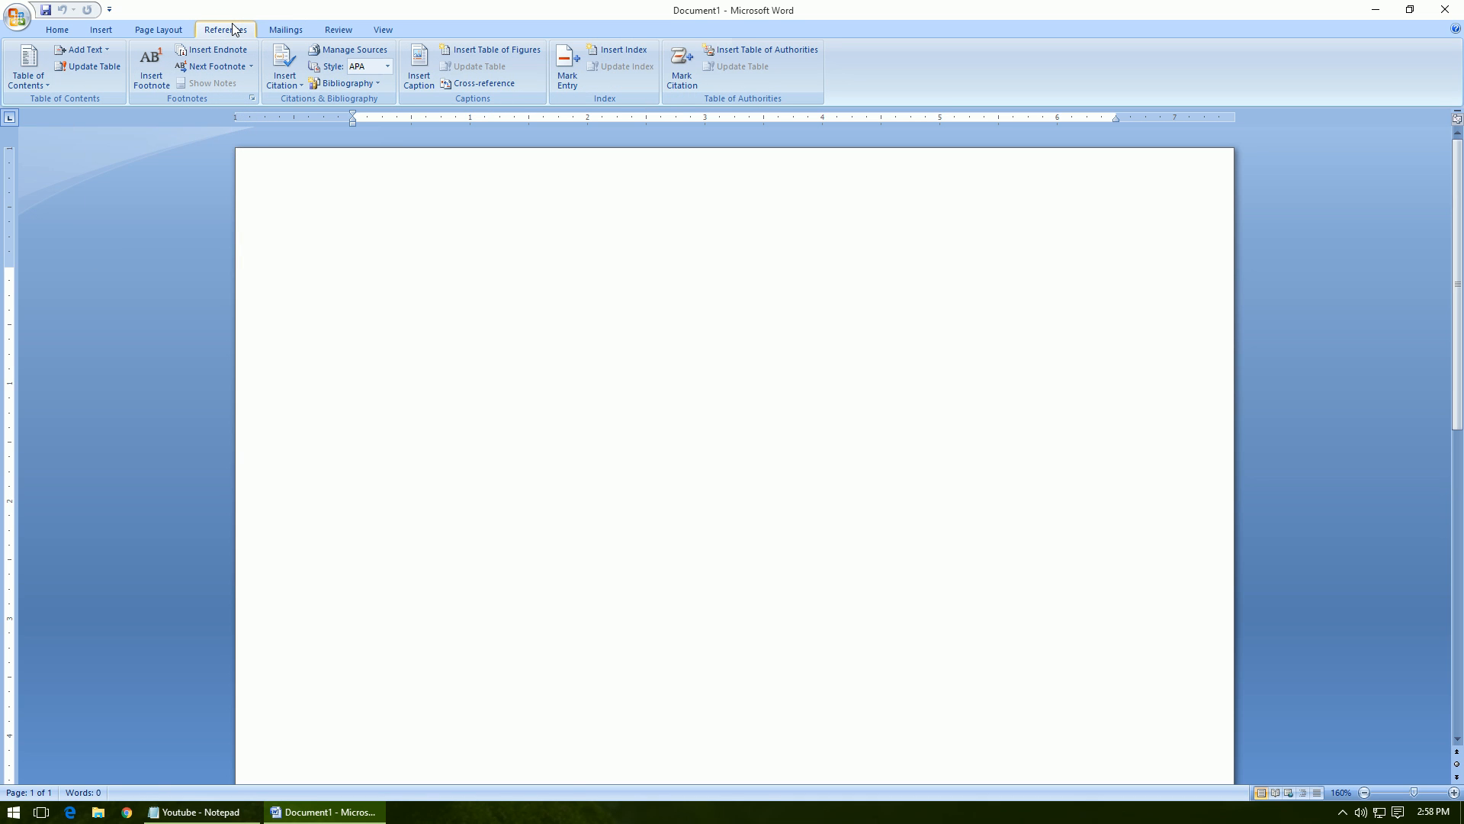
left_click(16, 18)
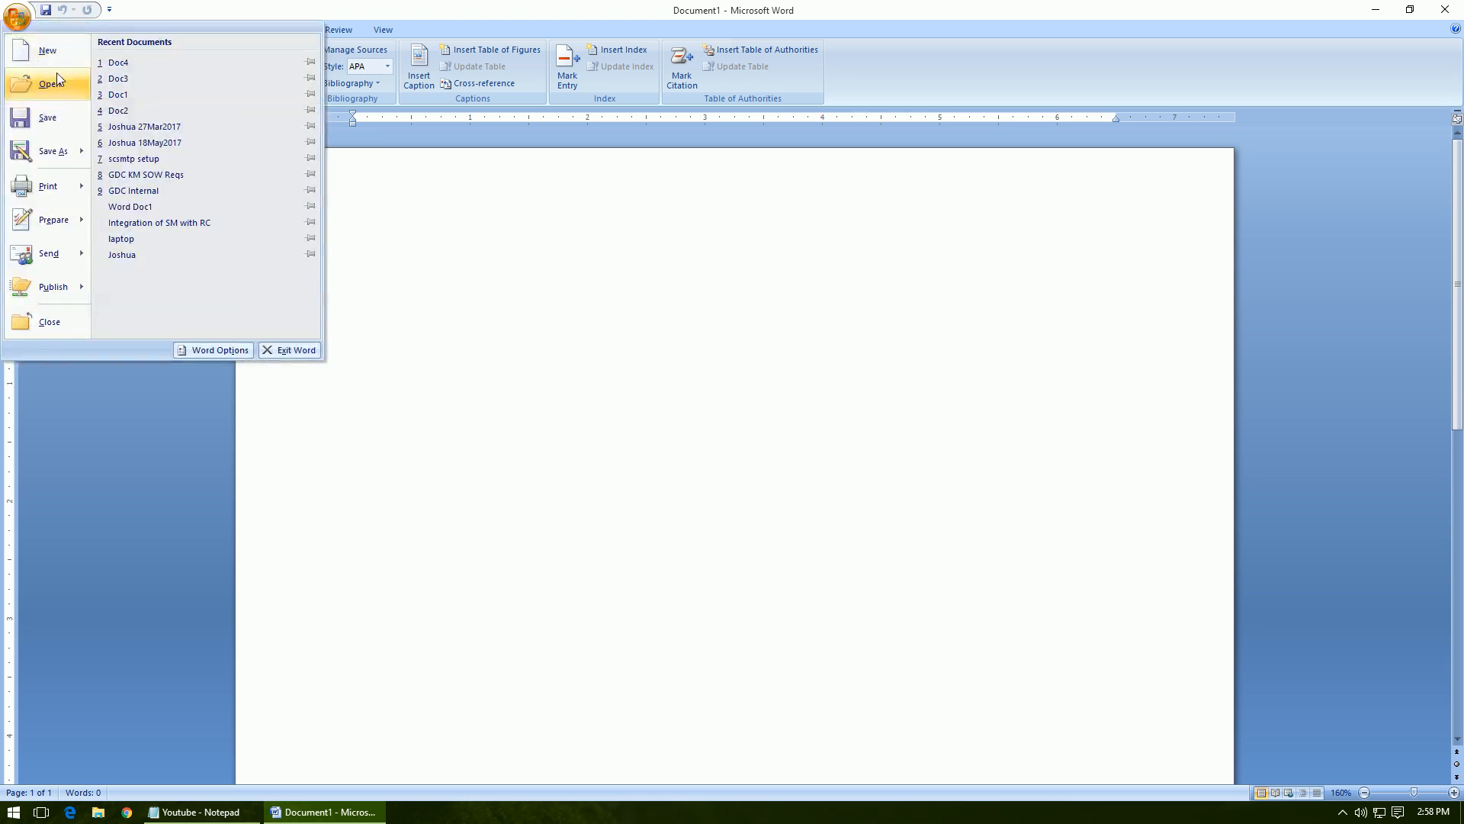
left_click(144, 62)
- Add the line "This is a sample story book written" below "Kklsdjflsjdf" on the main content page
scroll(915, 549, "down", 20)
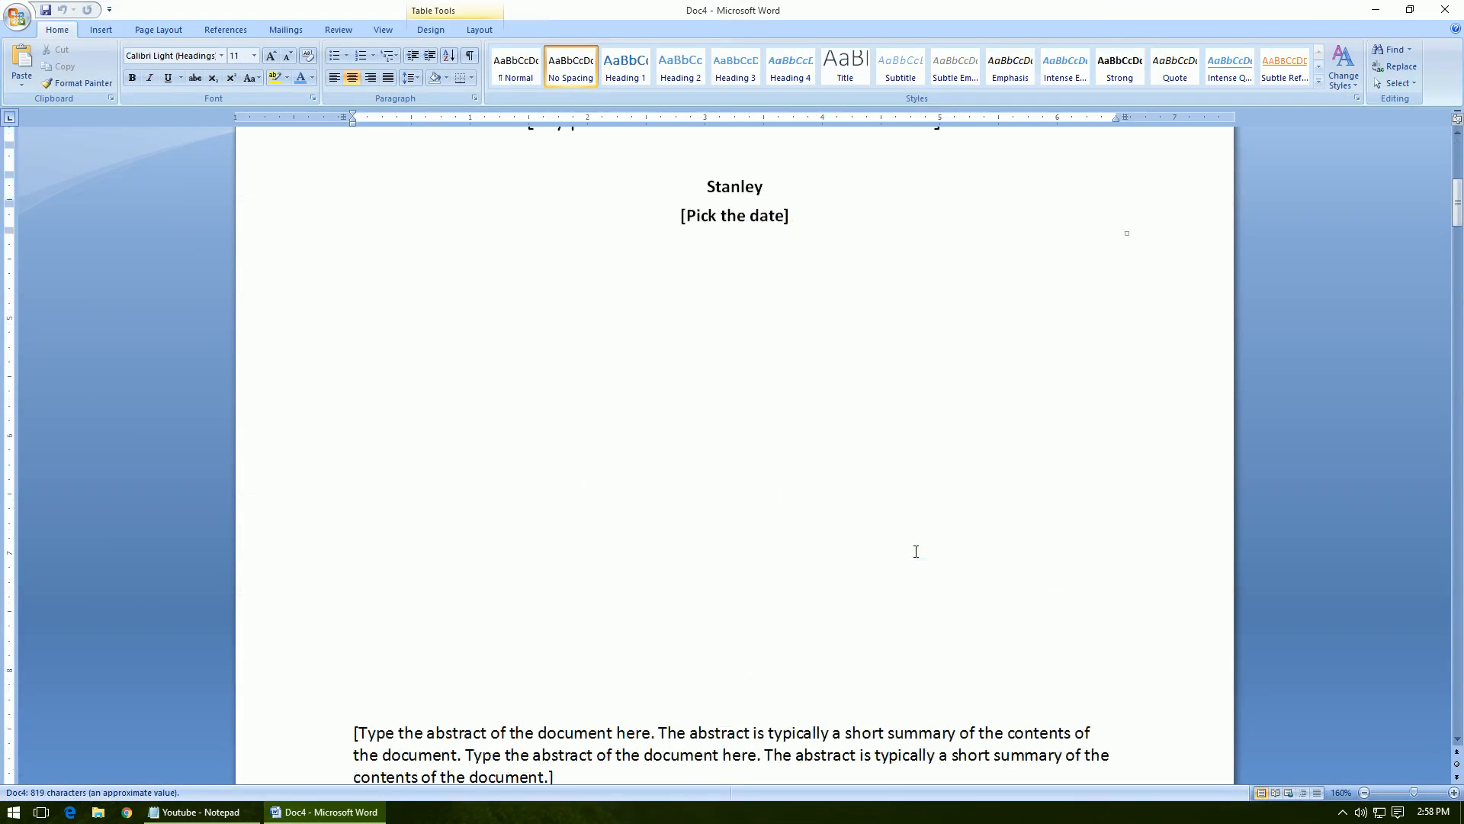
scroll(916, 551, "down", 18)
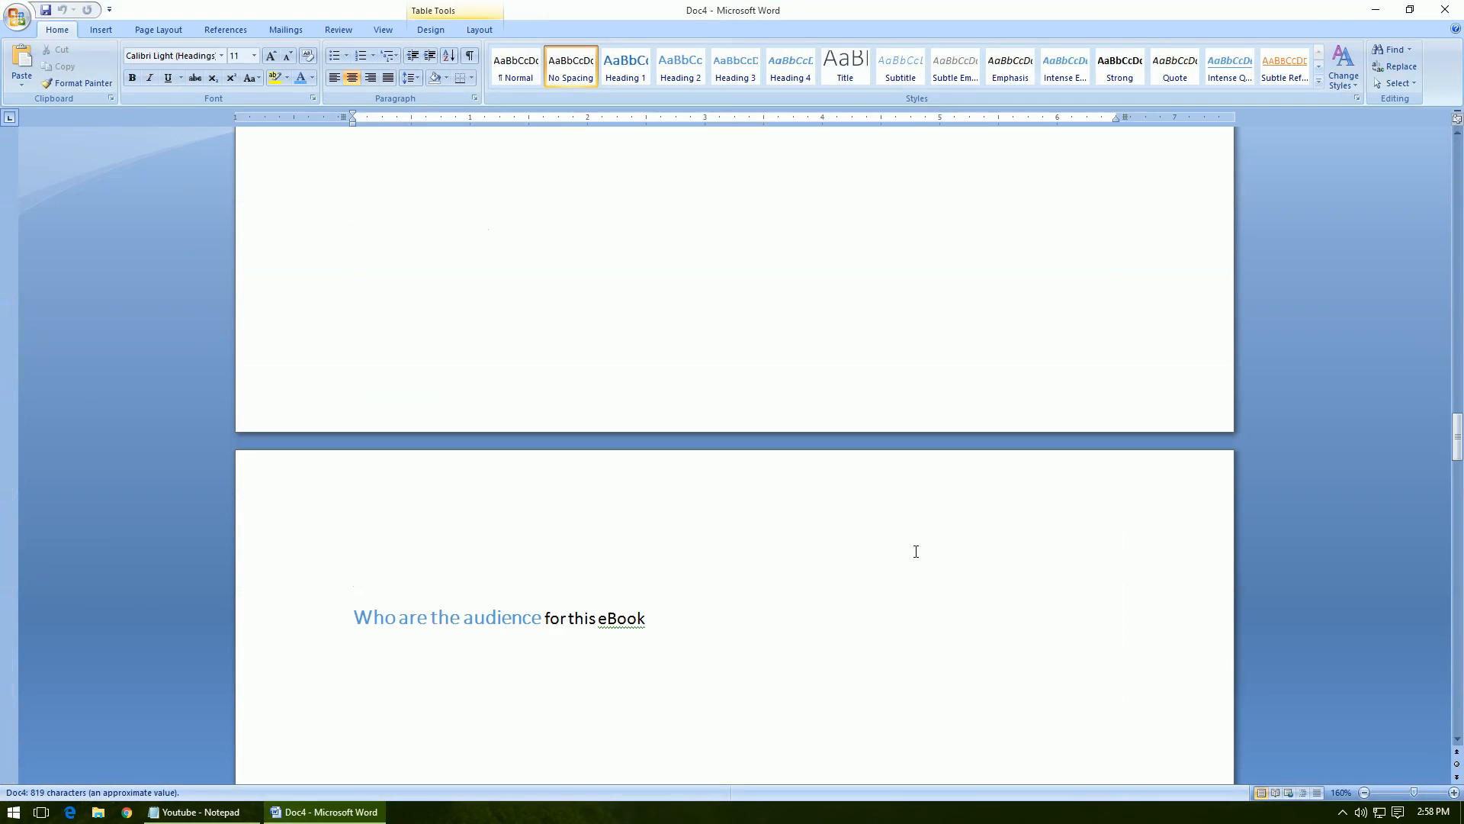
scroll(916, 551, "down", 10)
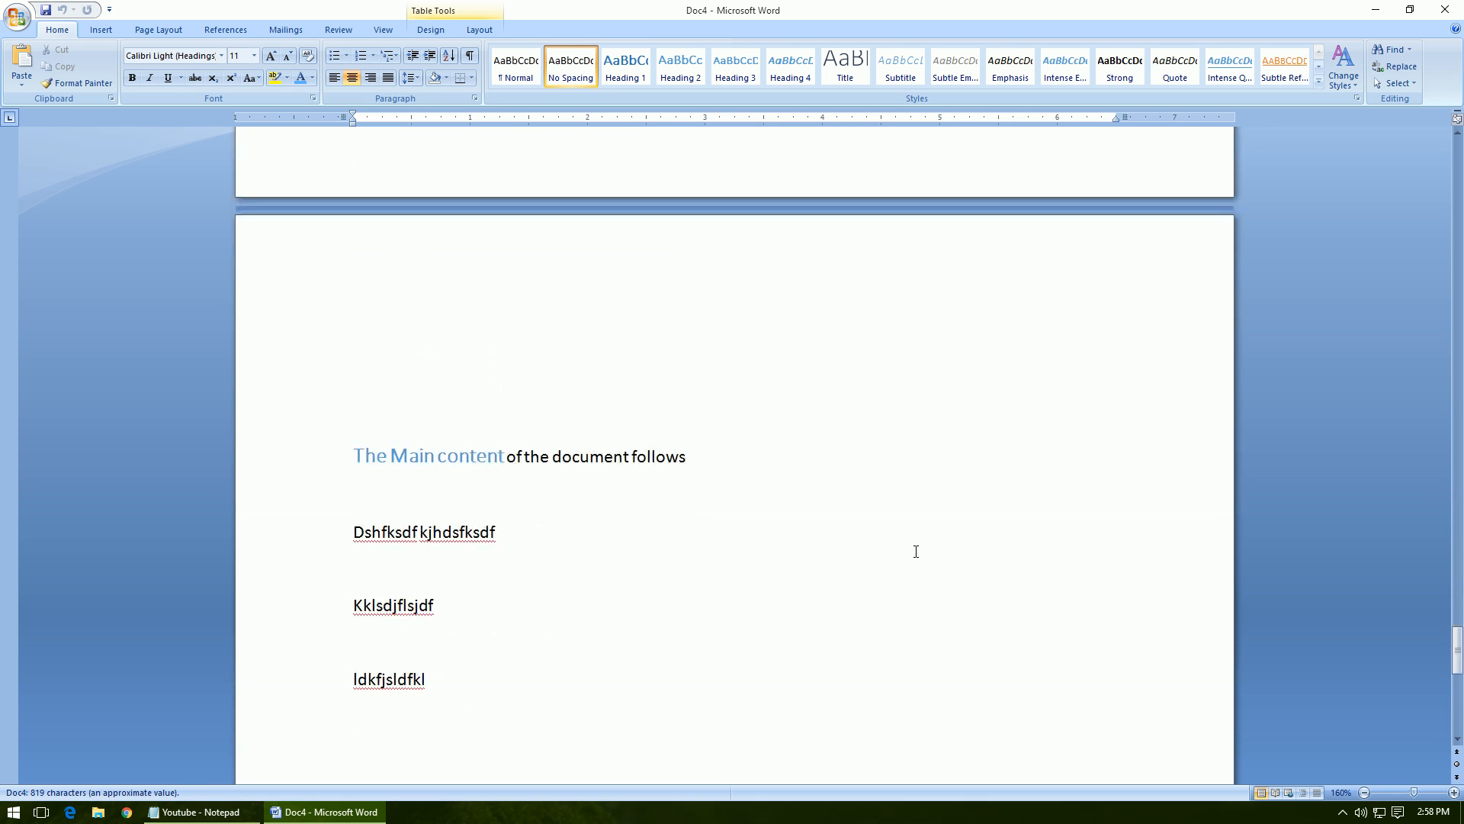
left_click(644, 393)
left_click(536, 347)
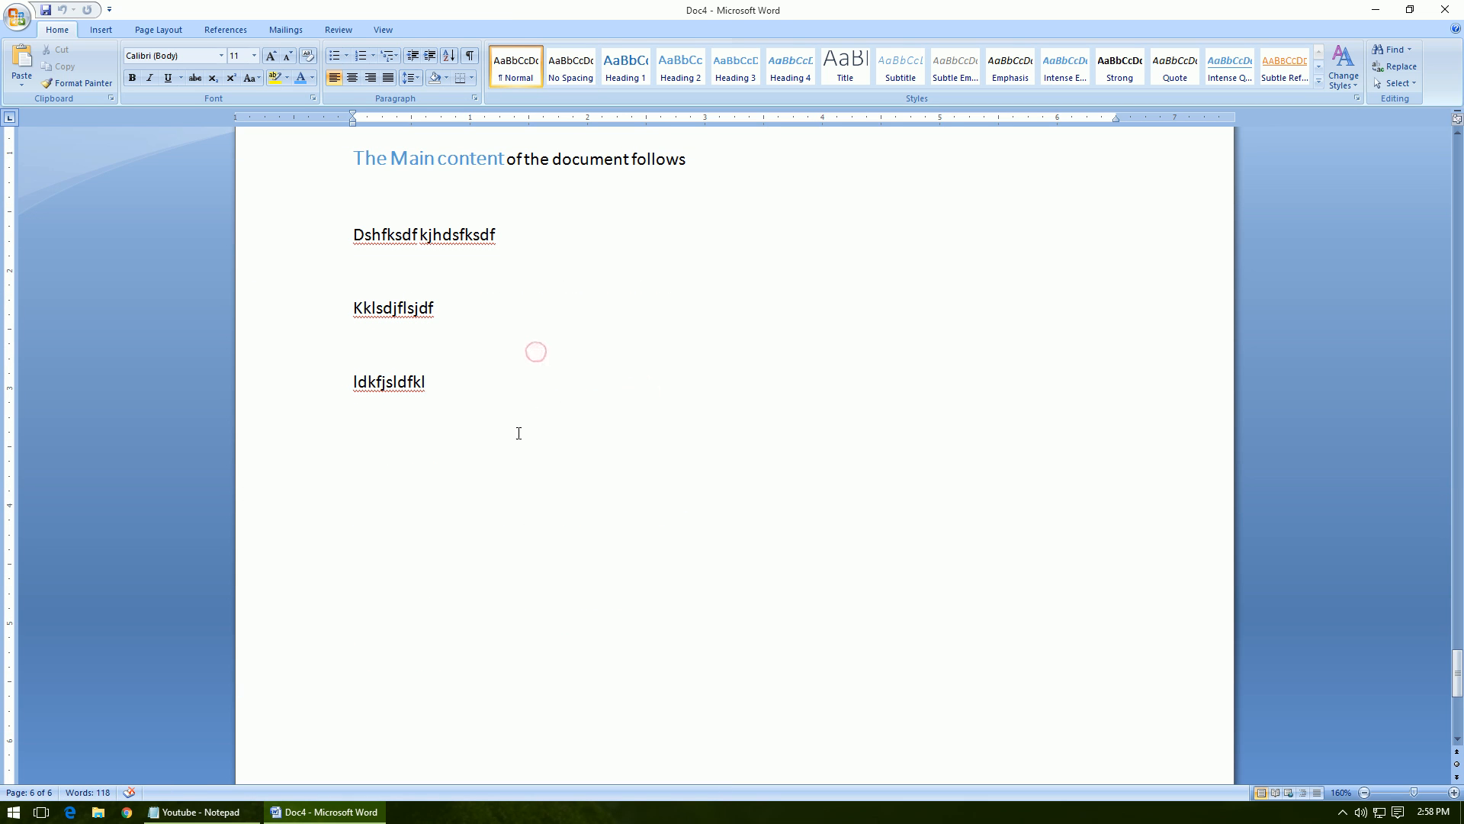
type("This is a sample story")
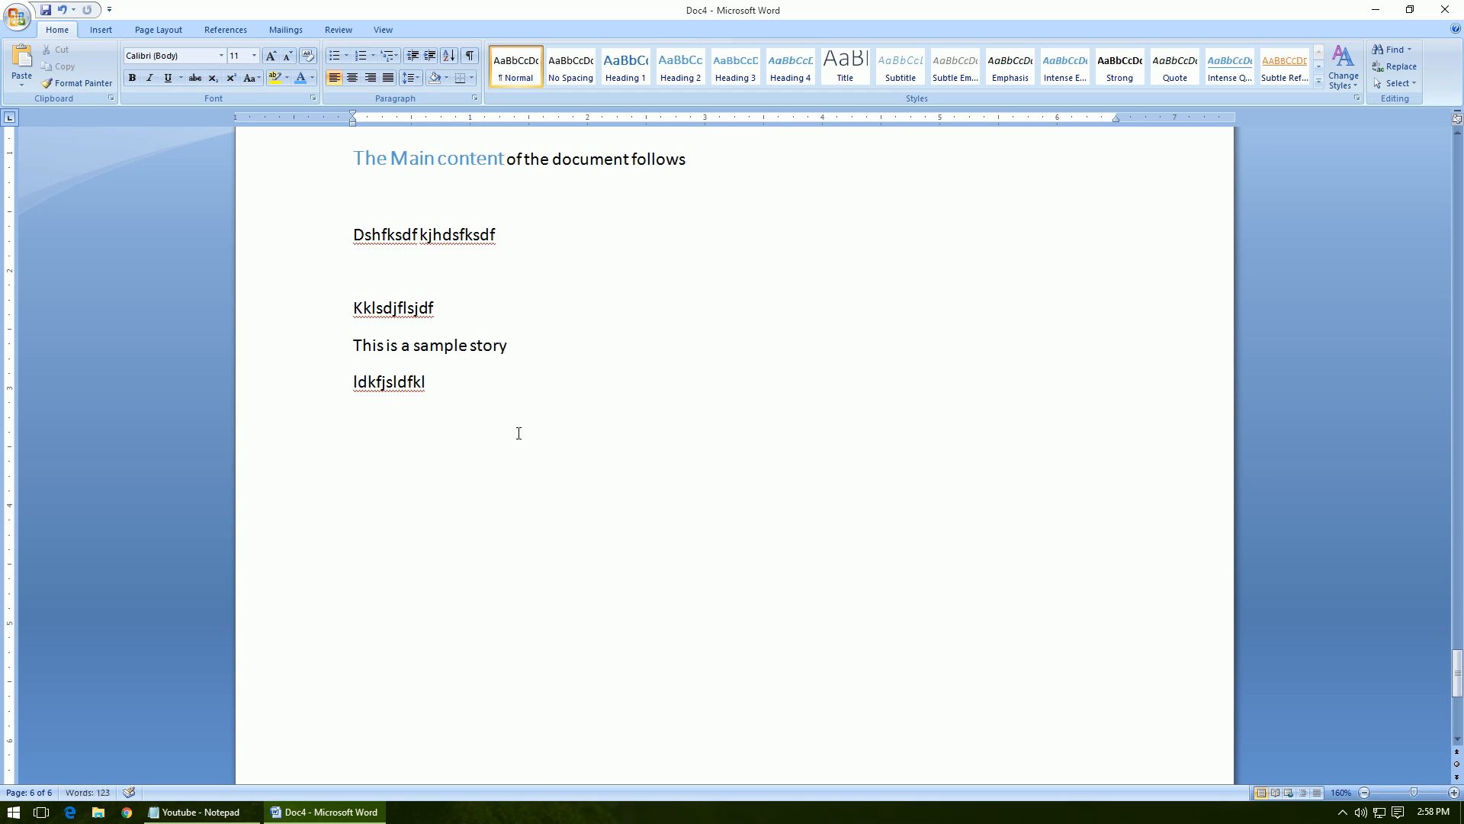
type(" book written")
- Insert a footnote after the word "story" with the text "Story of two brothers"
left_click(509, 346)
left_click(230, 32)
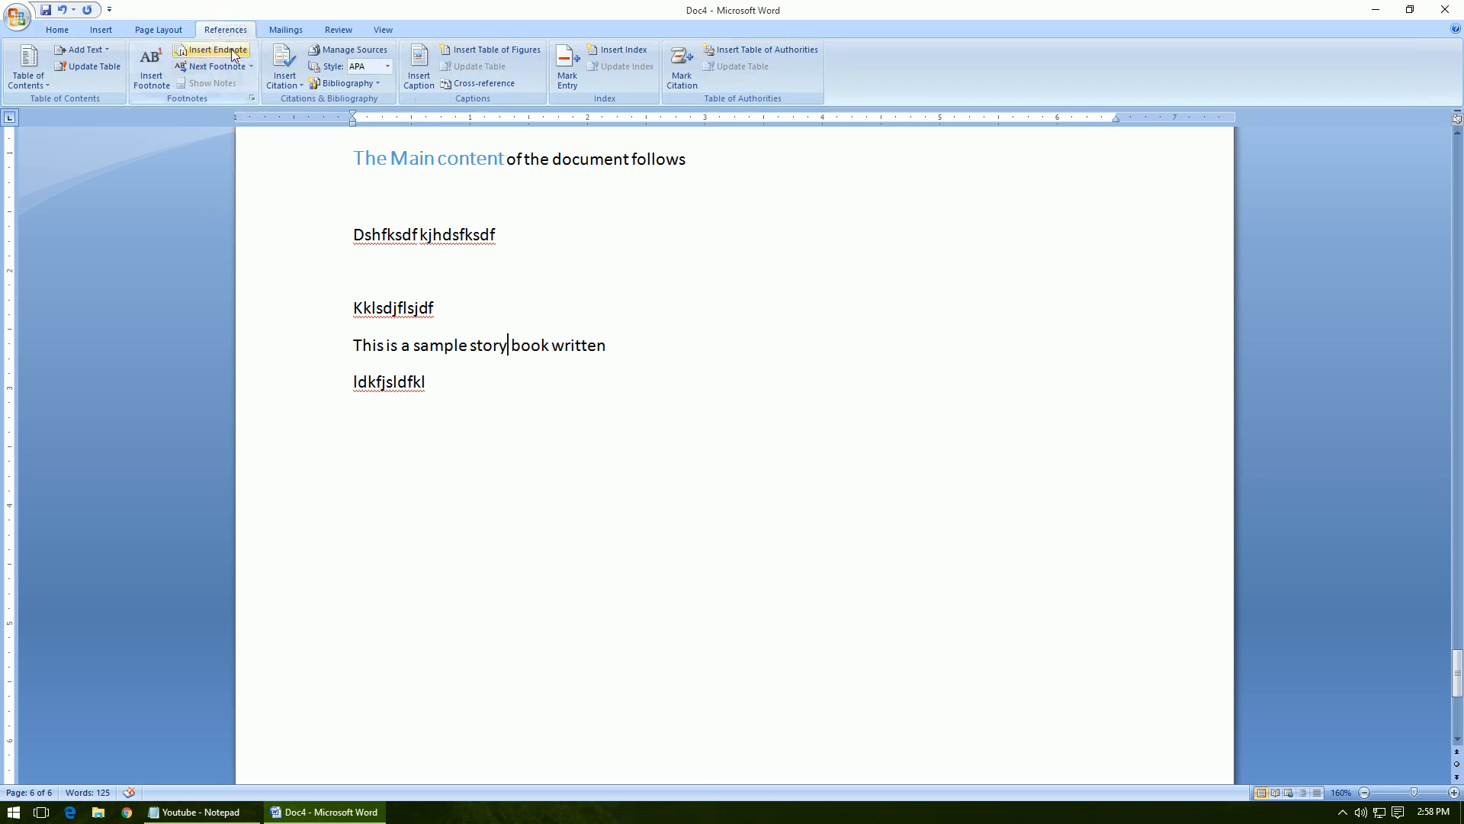
left_click(156, 71)
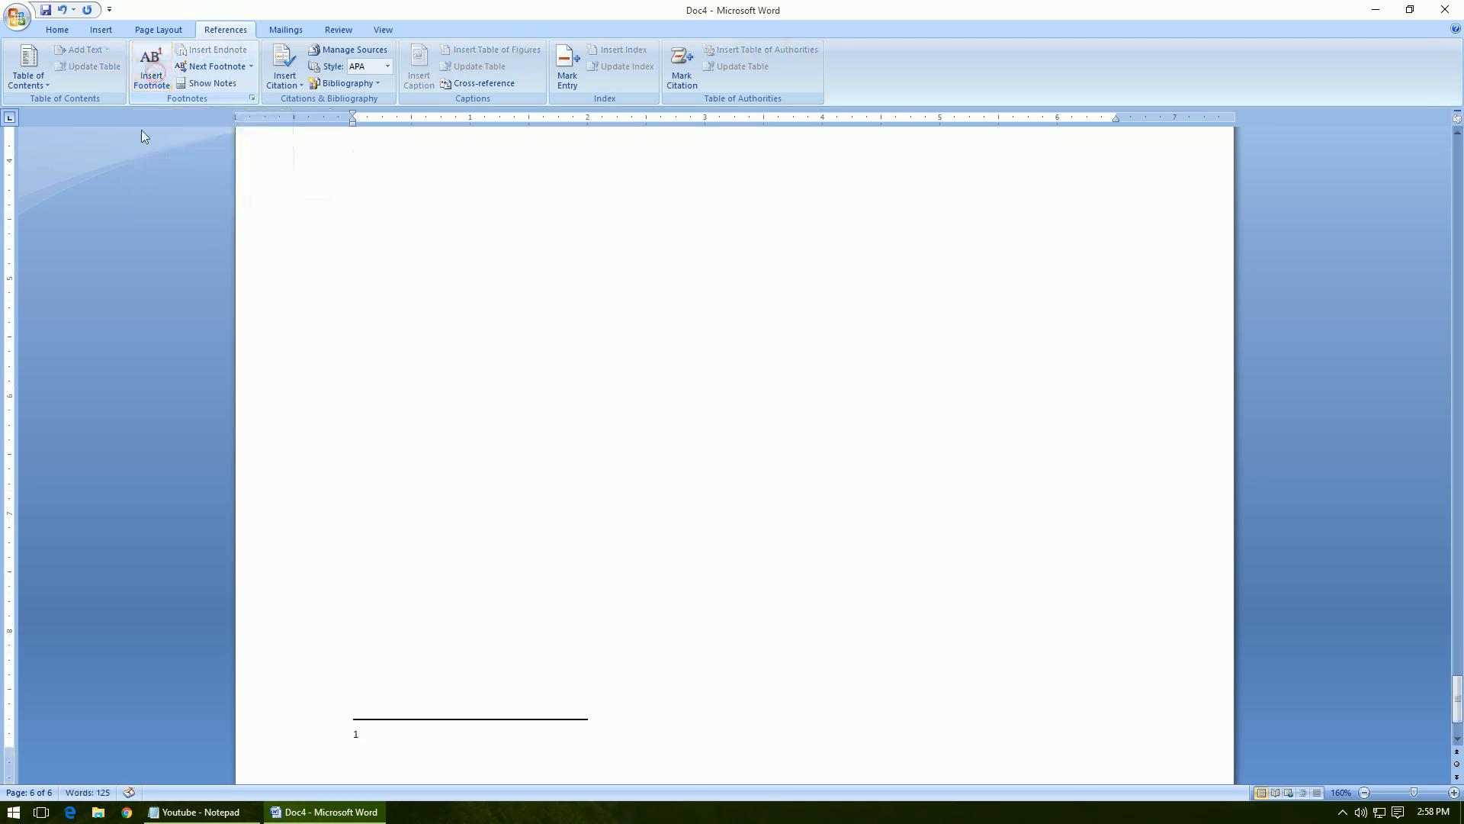
scroll(532, 533, "up", 5)
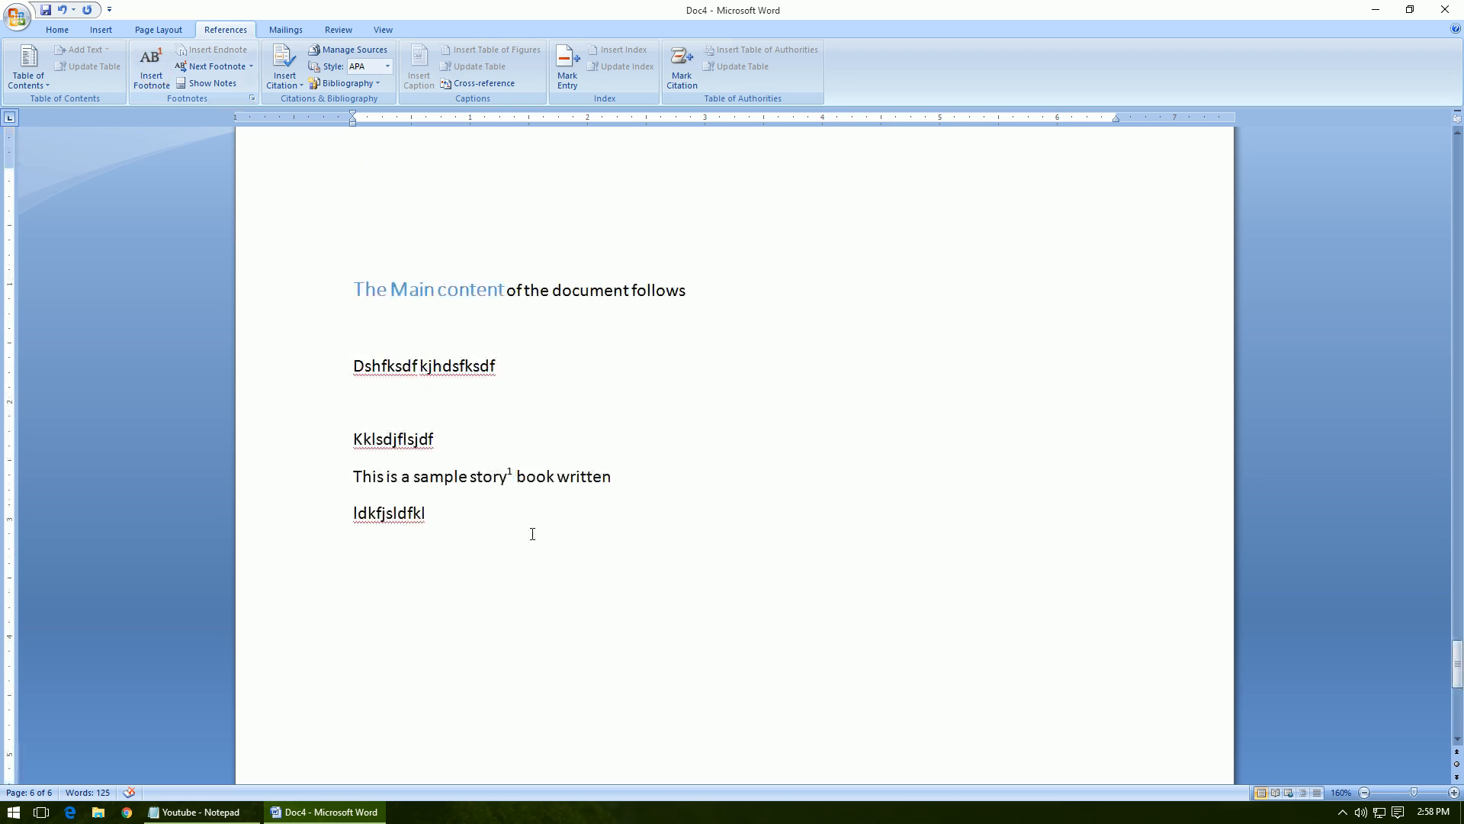
scroll(536, 533, "down", 5)
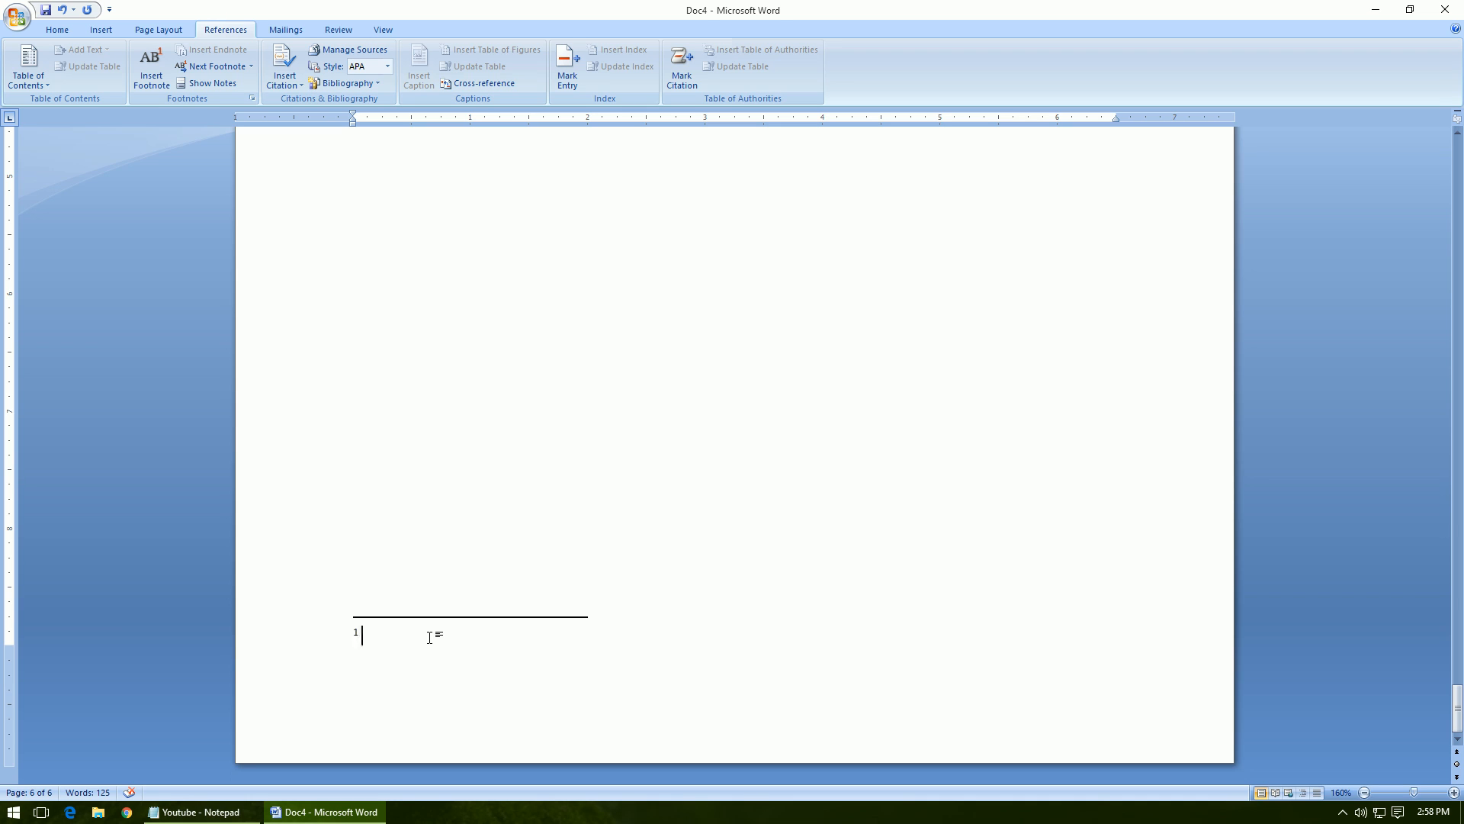
type("Story of two brothers")
- Set the font size of the footnote text "Story of two brothers" to 8
triple_click(383, 641)
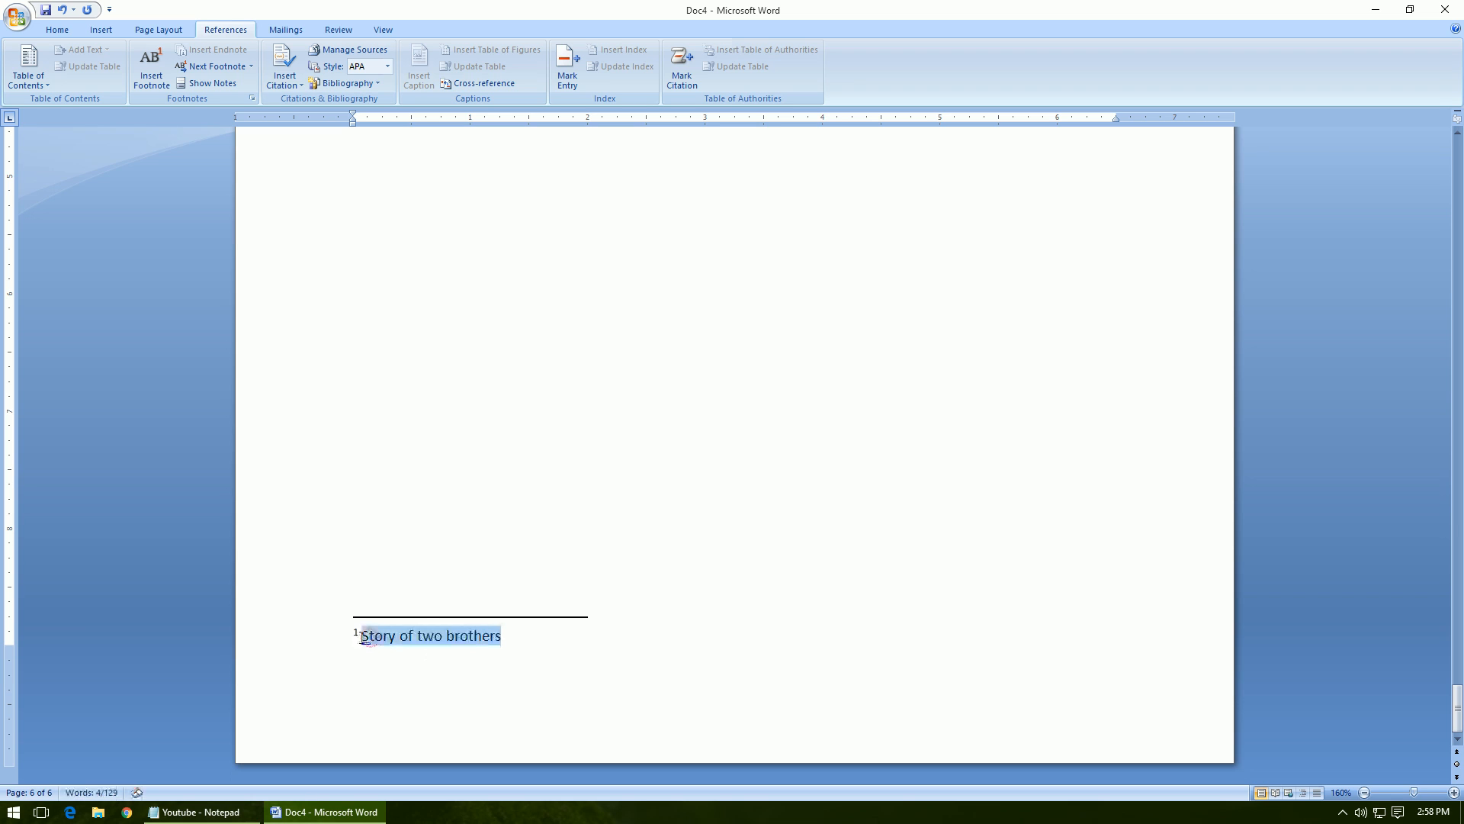
left_click(46, 31)
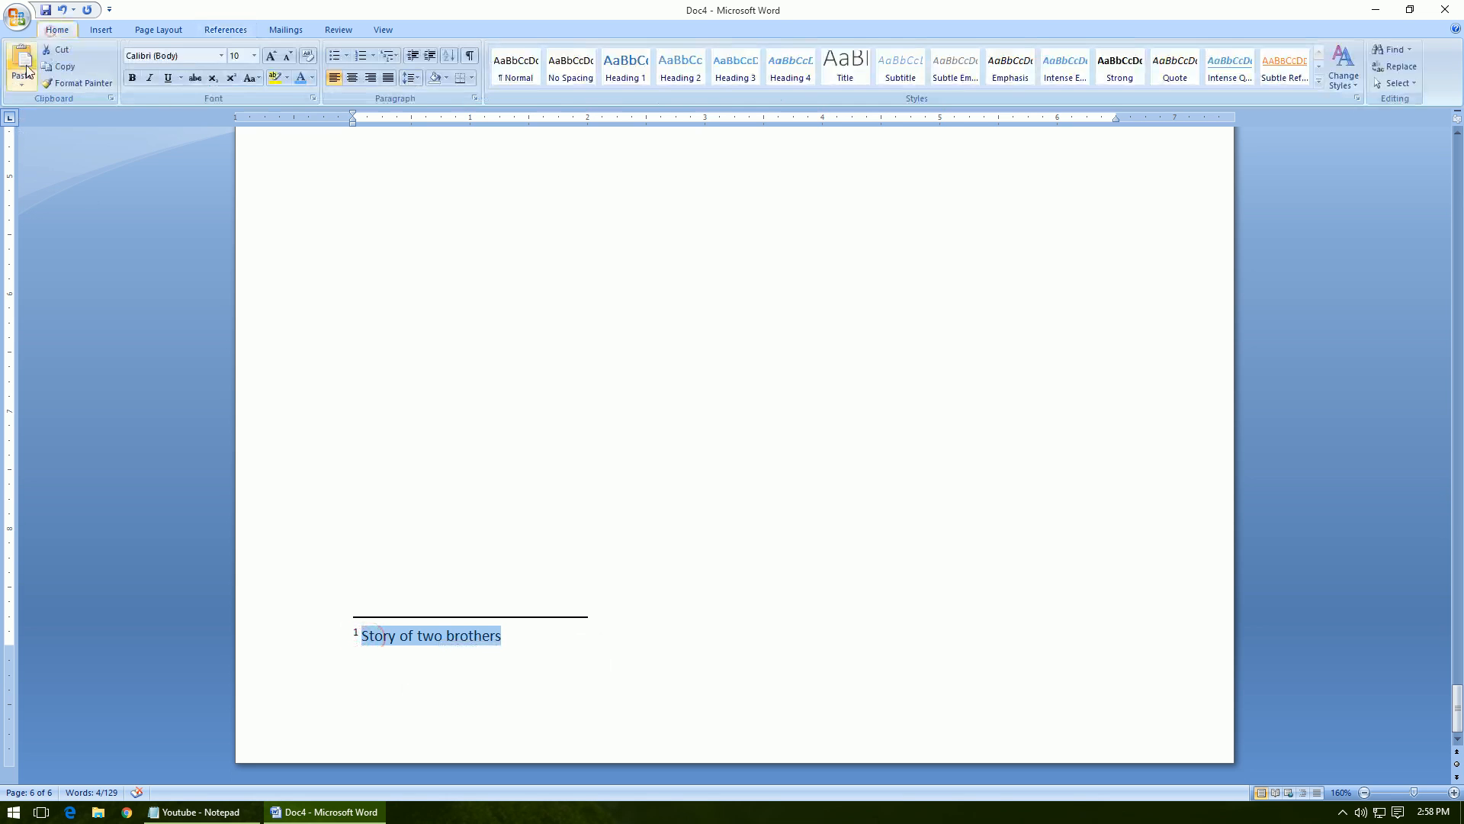
left_click(253, 55)
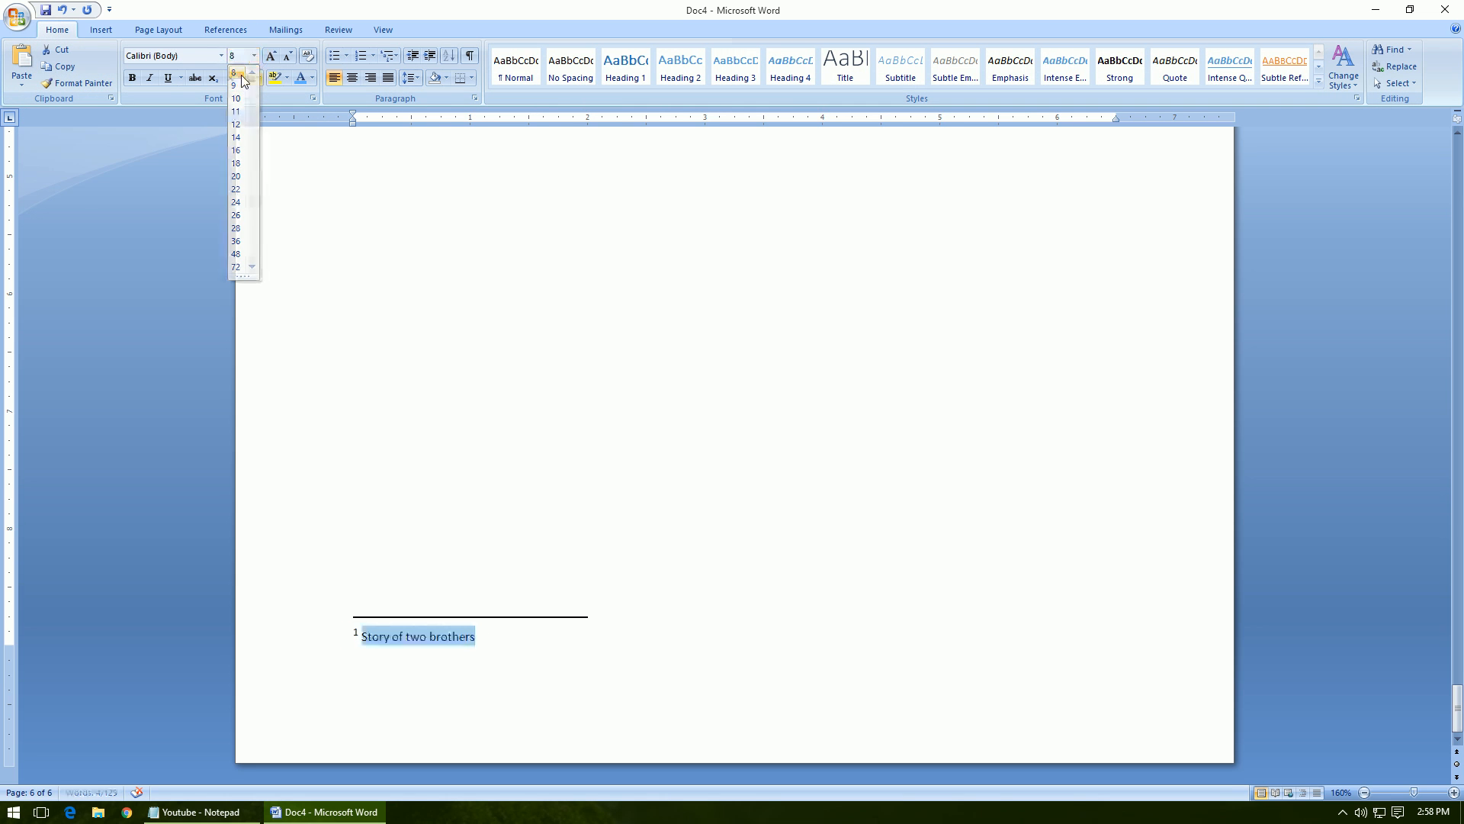
left_click(606, 486)
- Compare the footnote mark after "story" with its note at the foot of the page
scroll(606, 487, "up", 5)
scroll(606, 486, "down", 4)
scroll(606, 487, "up", 4)
scroll(607, 487, "down", 5)
scroll(604, 487, "down", 2)
scroll(599, 489, "up", 4)
scroll(598, 490, "up", 3)
scroll(599, 489, "down", 4)
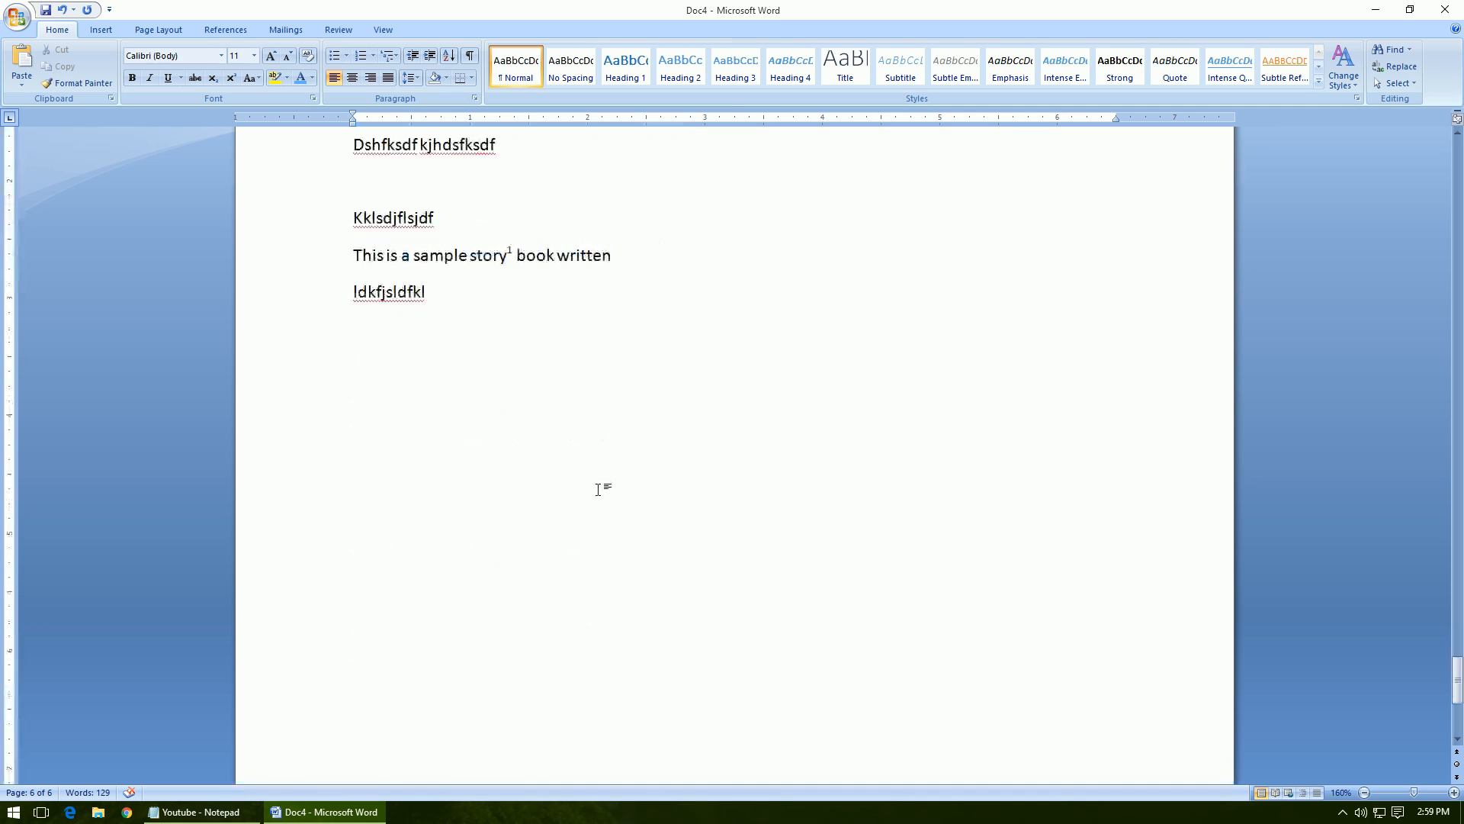
- Add the line "This is not an authorization" a few lines below the last paragraph of the main content page
key("Return")
type("This is")
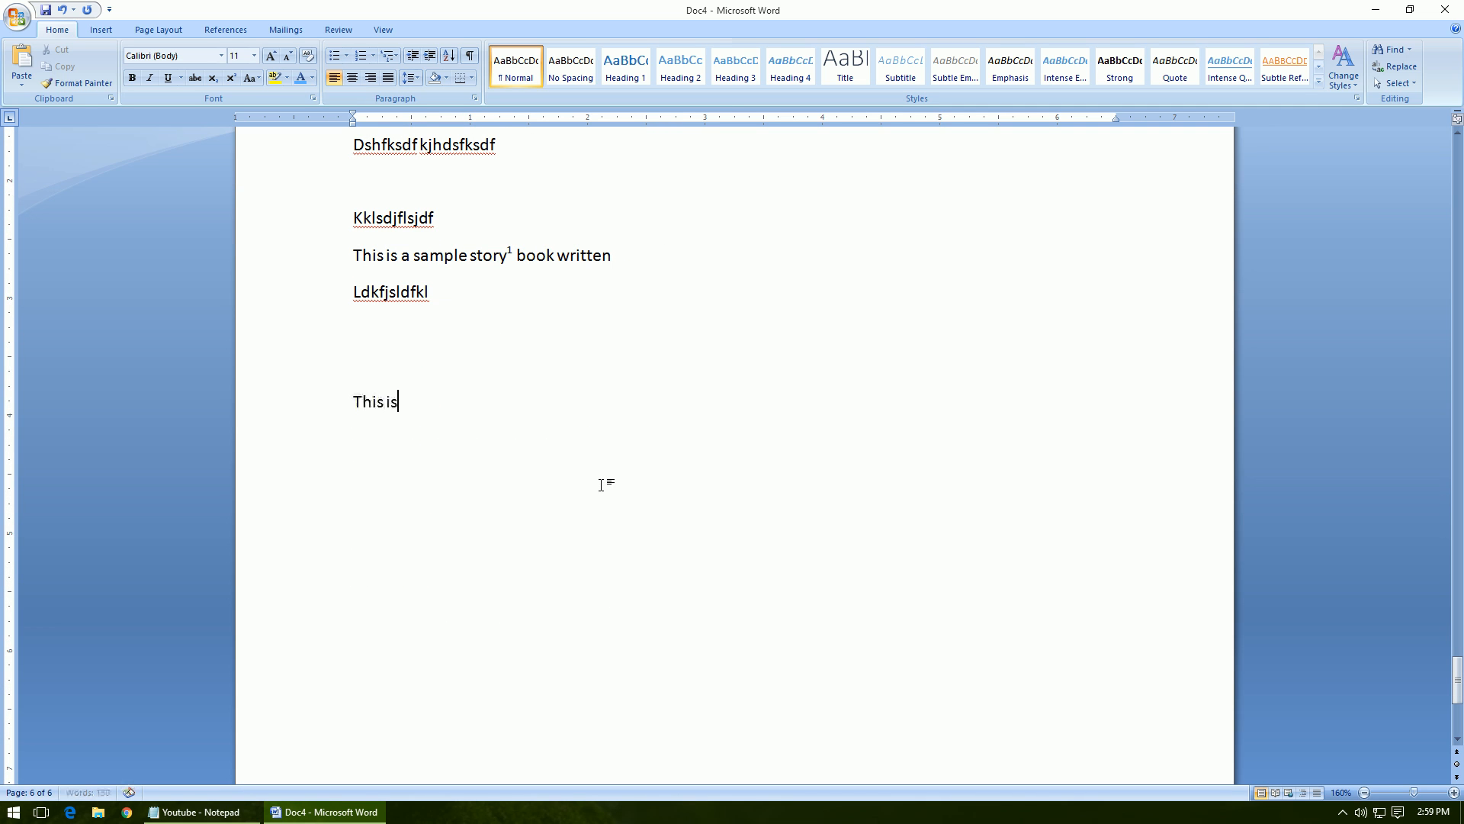
type(" not an authorisa")
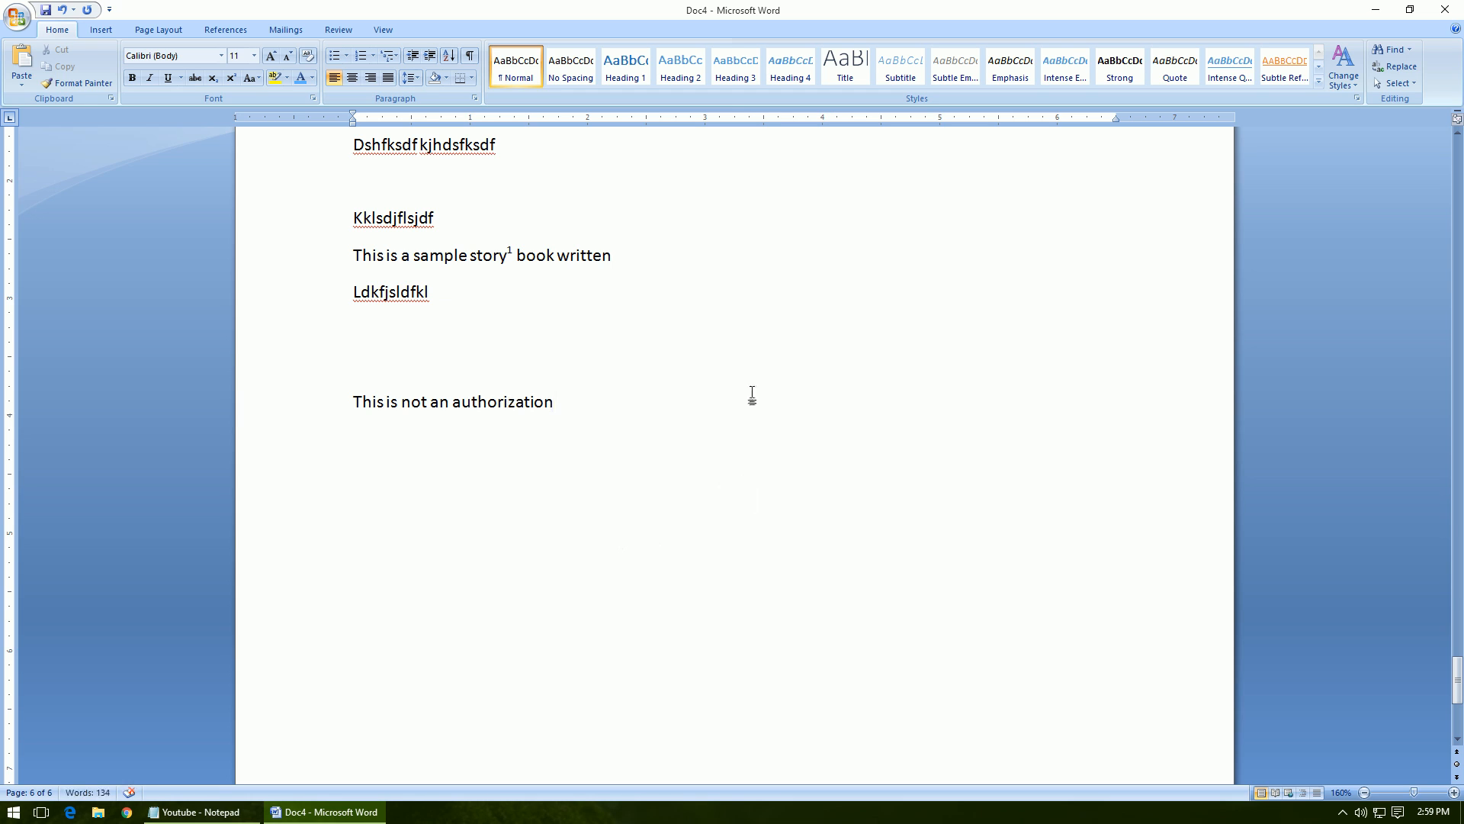
- Insert an endnote after "This is not an authorization" with the text "Conditions apply"
left_click(223, 30)
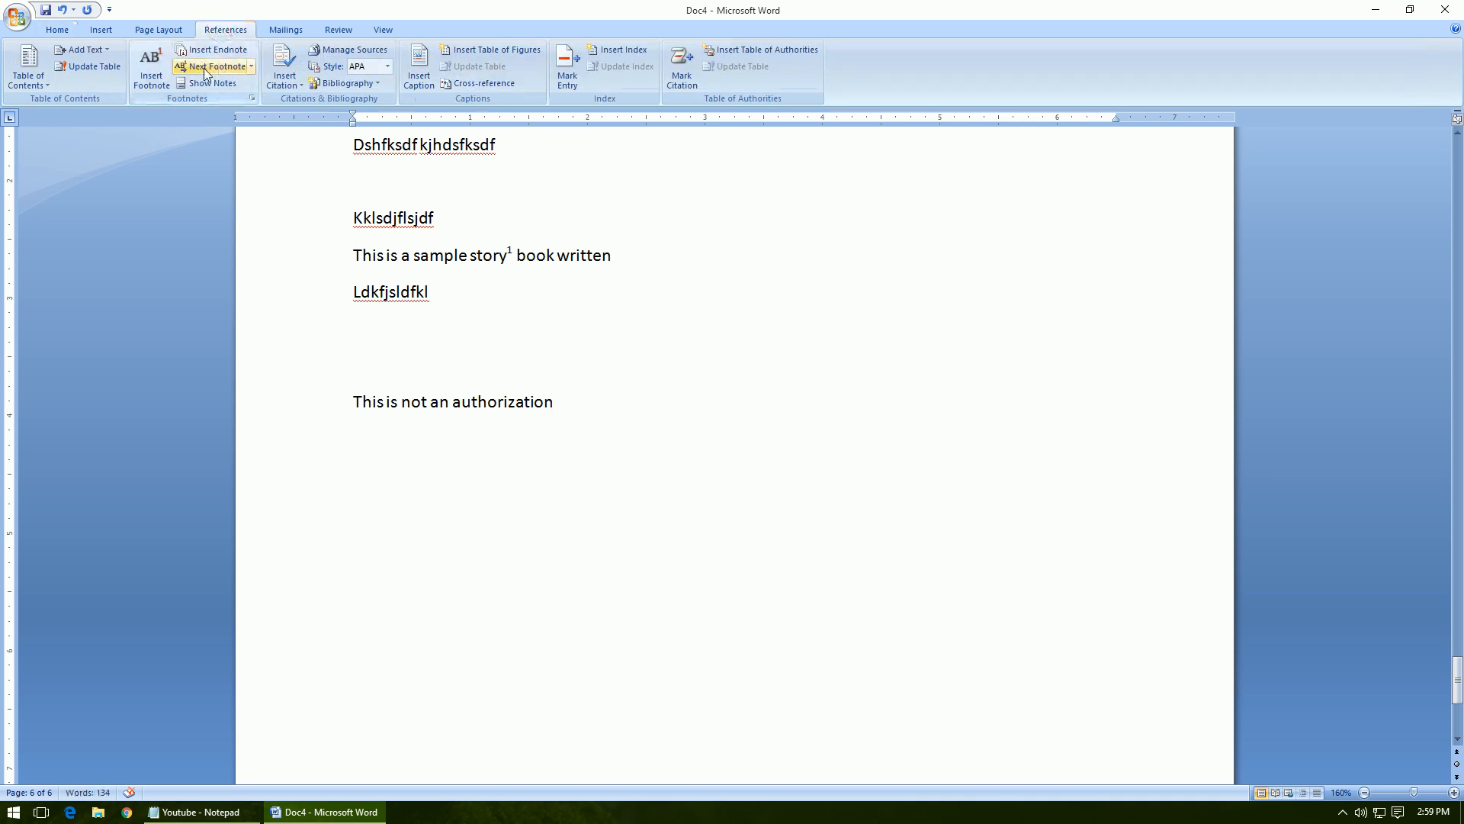
left_click(217, 51)
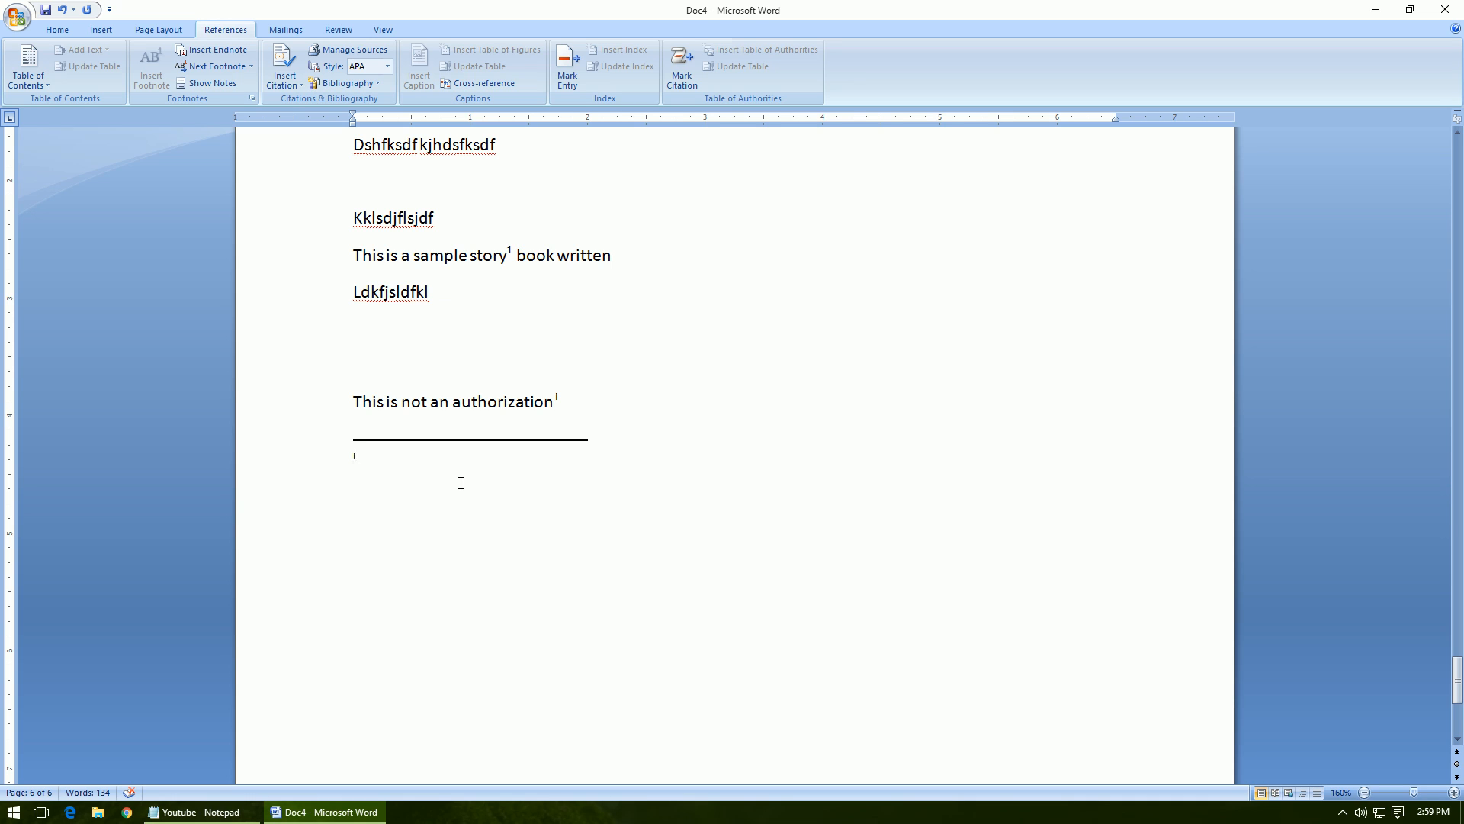
type("conditions ap")
- Add eleven blank lines between "This is not an authorization" and the endnote, and compare the endnote's position with the footnote's
key("Up")
key("Up")
key("Return")
key("Return")
key("Return")
key("Return")
key("Return")
key("Return")
key("Return")
key("Return")
key("Return")
key("Return")
key("Return")
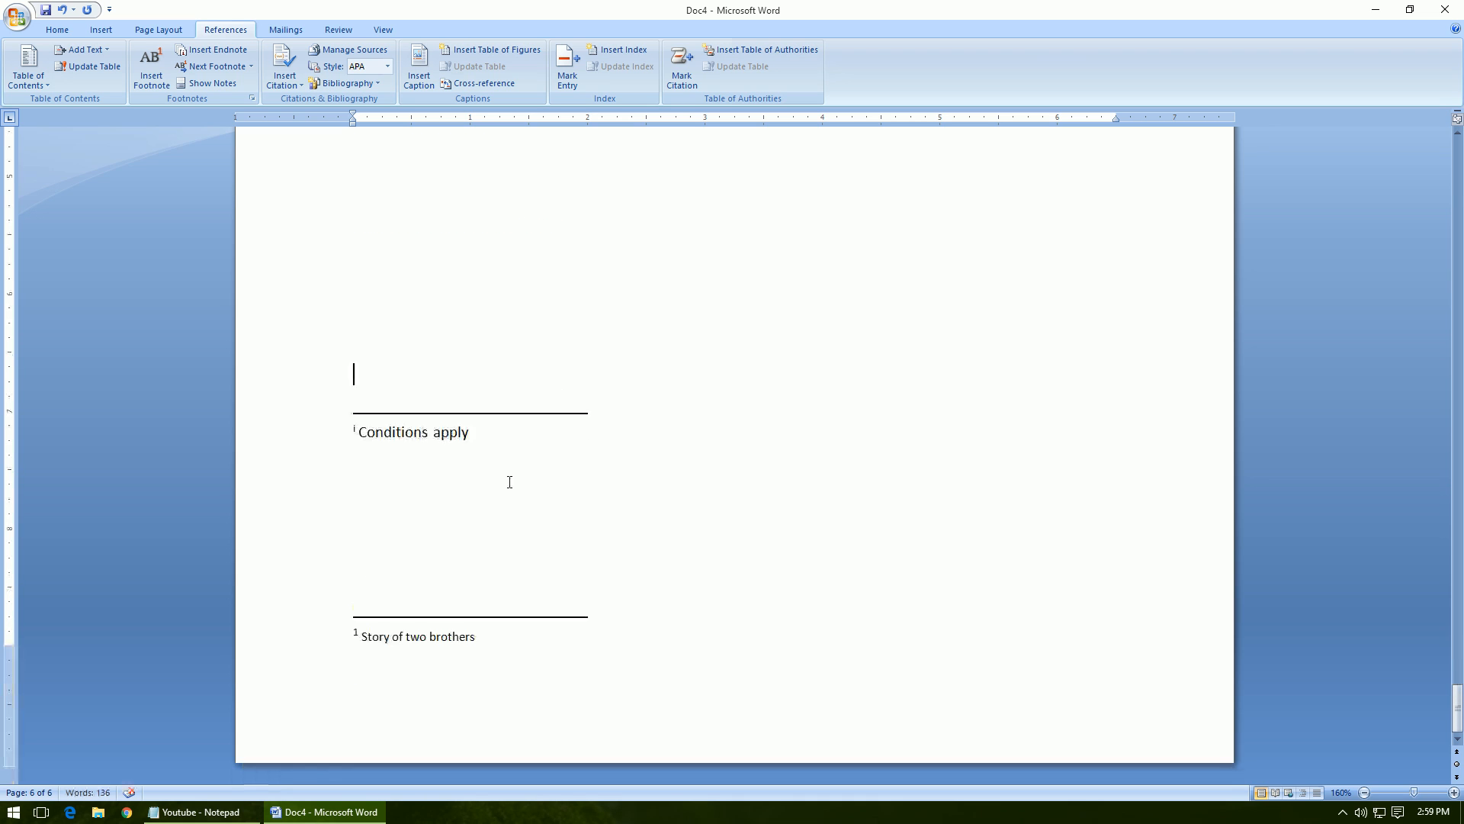
scroll(510, 481, "up", 3)
scroll(509, 482, "down", 3)
scroll(510, 482, "up", 3)
scroll(509, 482, "down", 3)
- Insert two page breaks after the blank lines that follow "This is not an authorization"
left_click(675, 686)
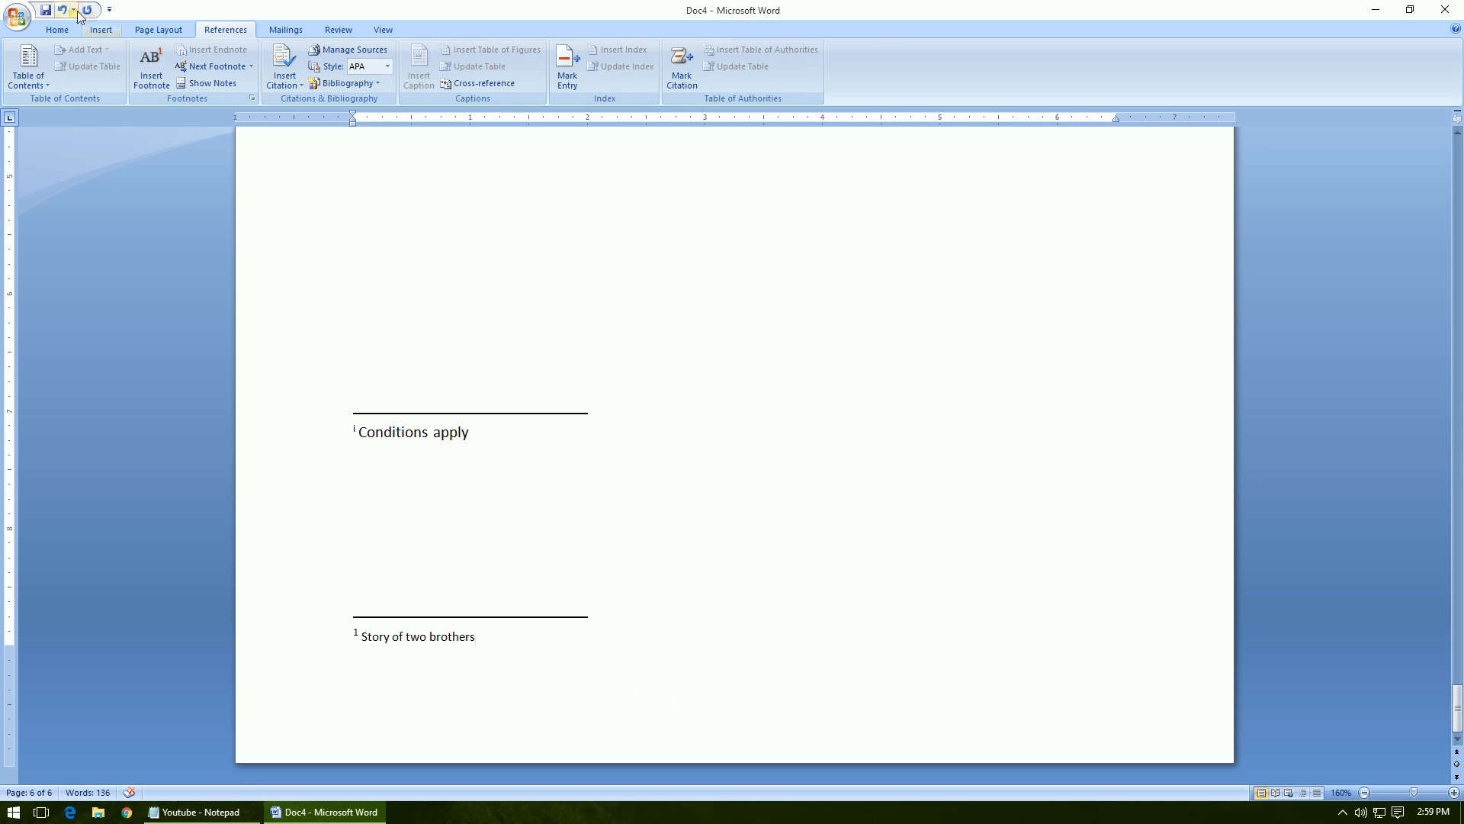
left_click(102, 31)
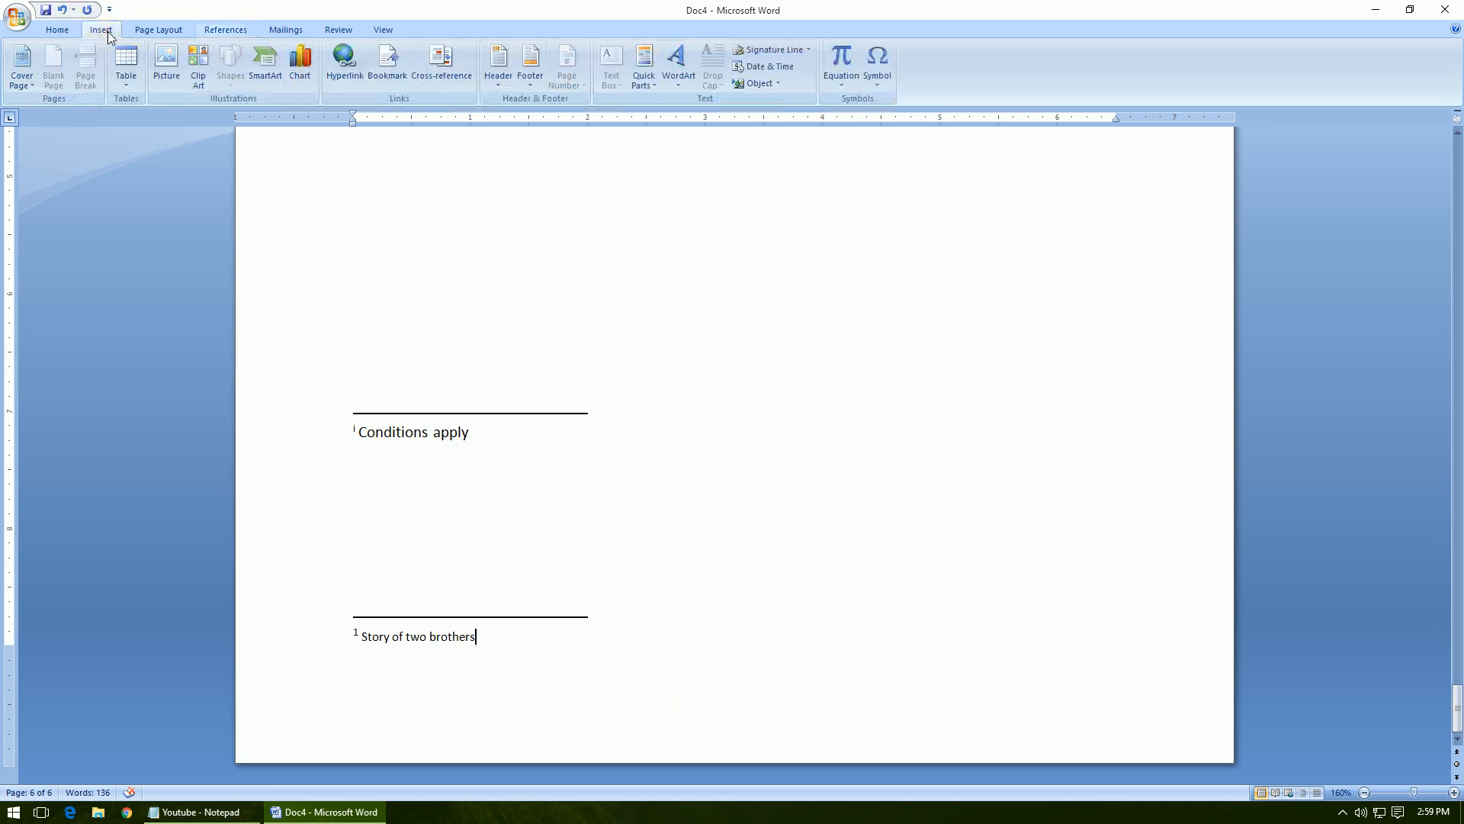
left_click(90, 74)
left_click(593, 519)
left_click(546, 271)
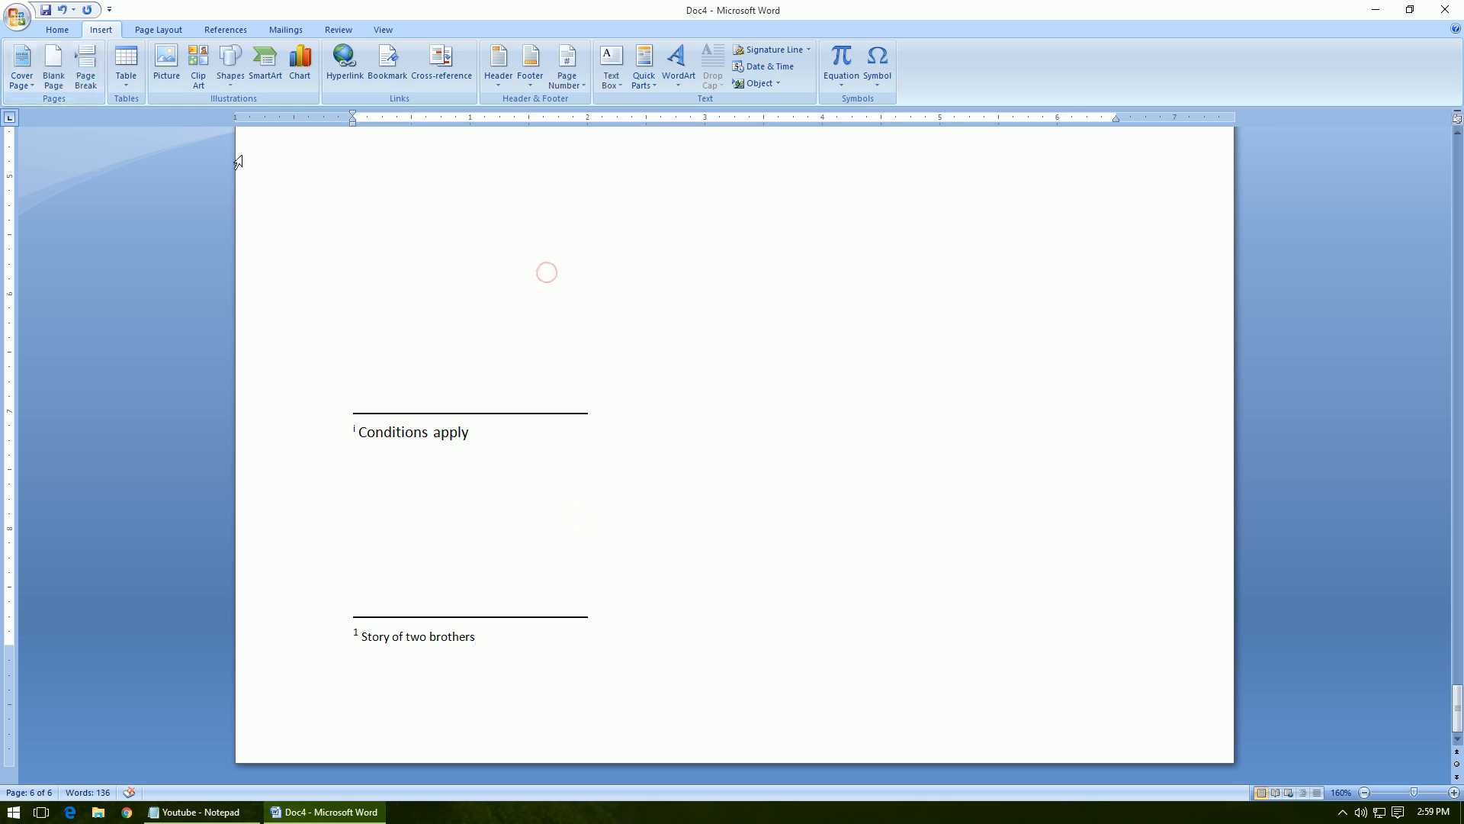
left_click(84, 76)
left_click(84, 76)
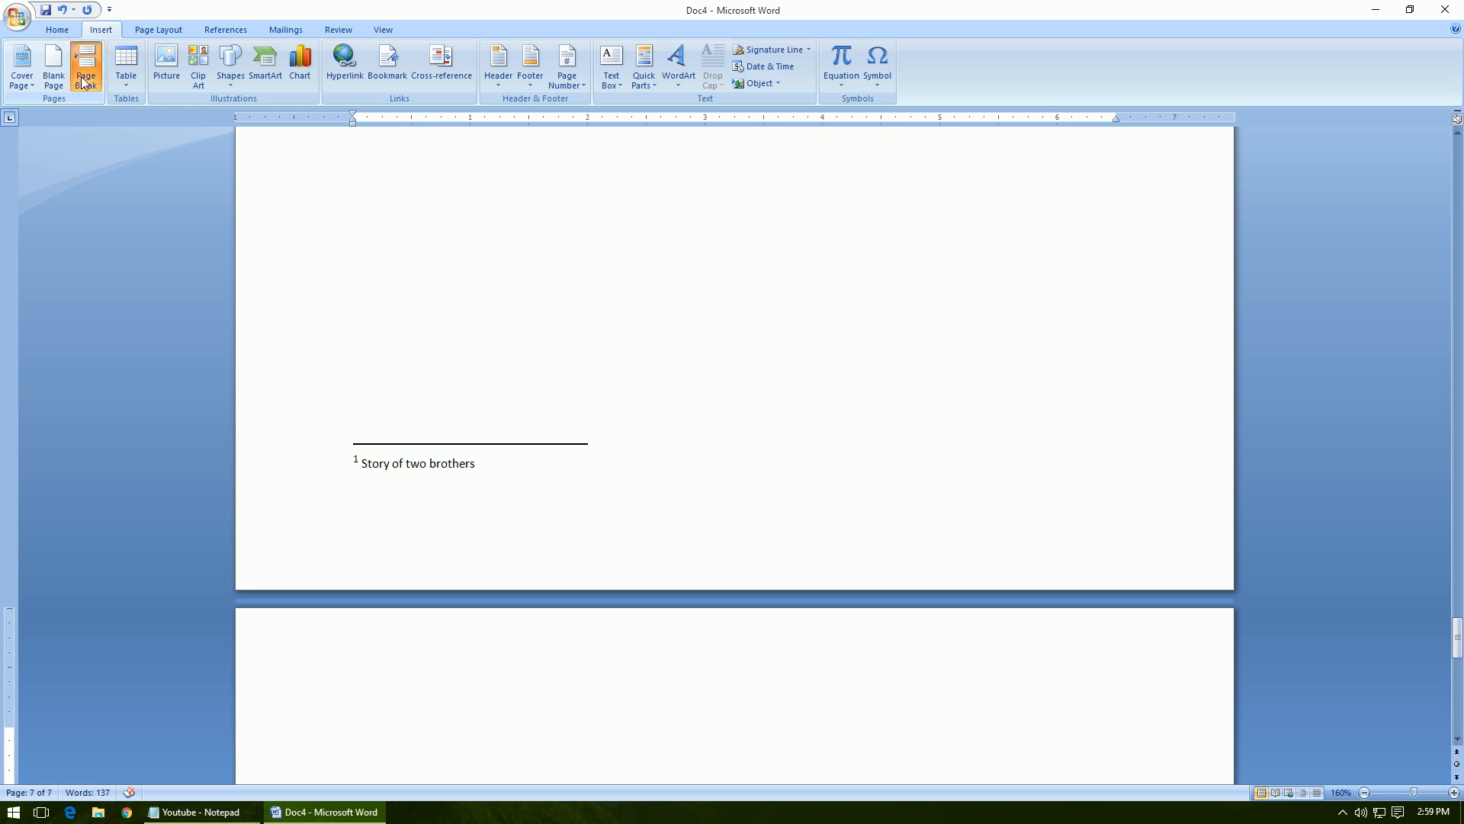
scroll(524, 443, "down", 5)
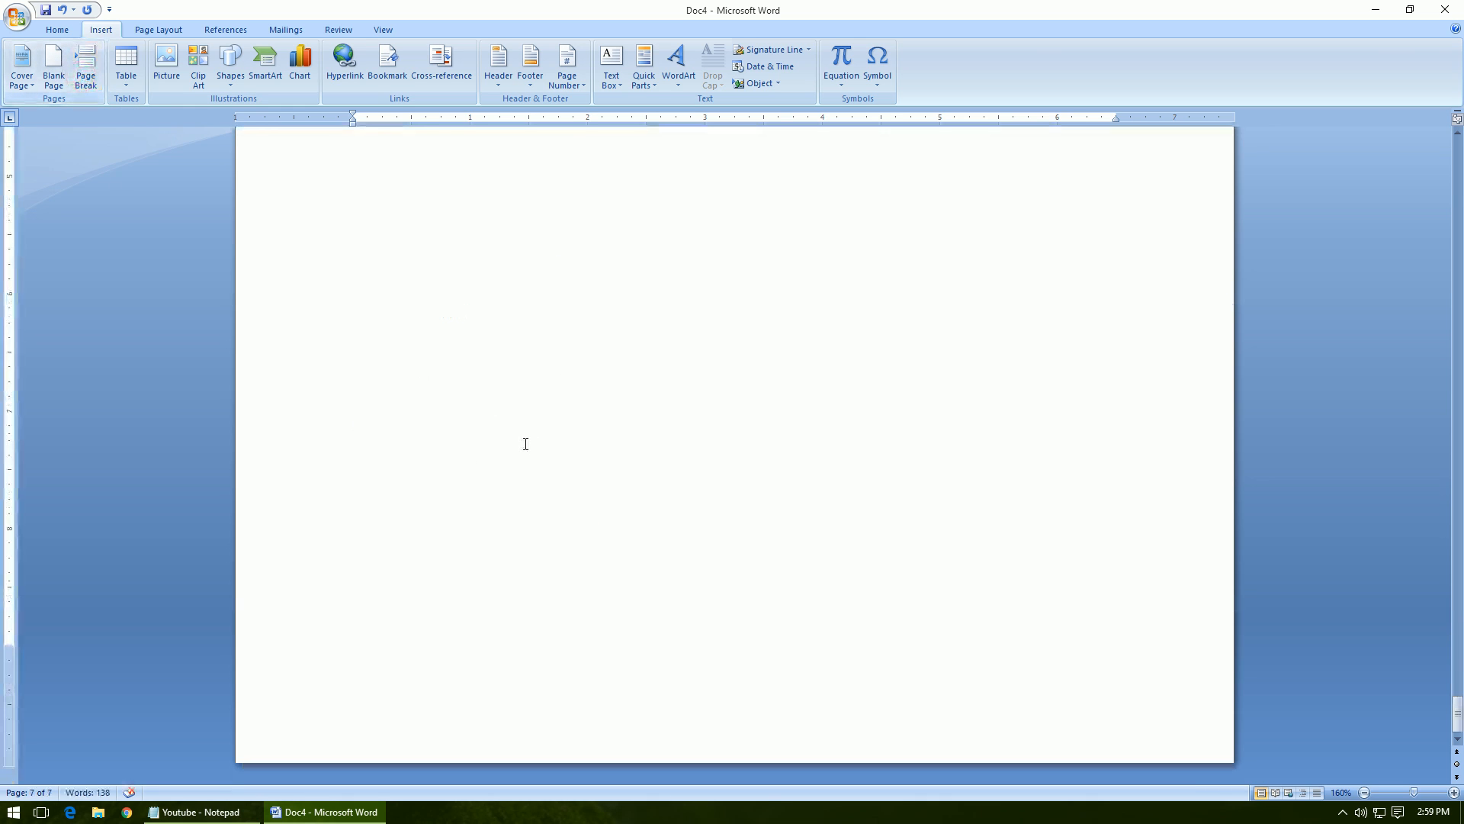
- Compare where the footnote "Story of two brothers" and the endnote "Conditions apply" sit relative to their marks in the main content
scroll(526, 444, "up", 15)
scroll(534, 441, "down", 1)
scroll(537, 439, "up", 7)
scroll(535, 441, "down", 6)
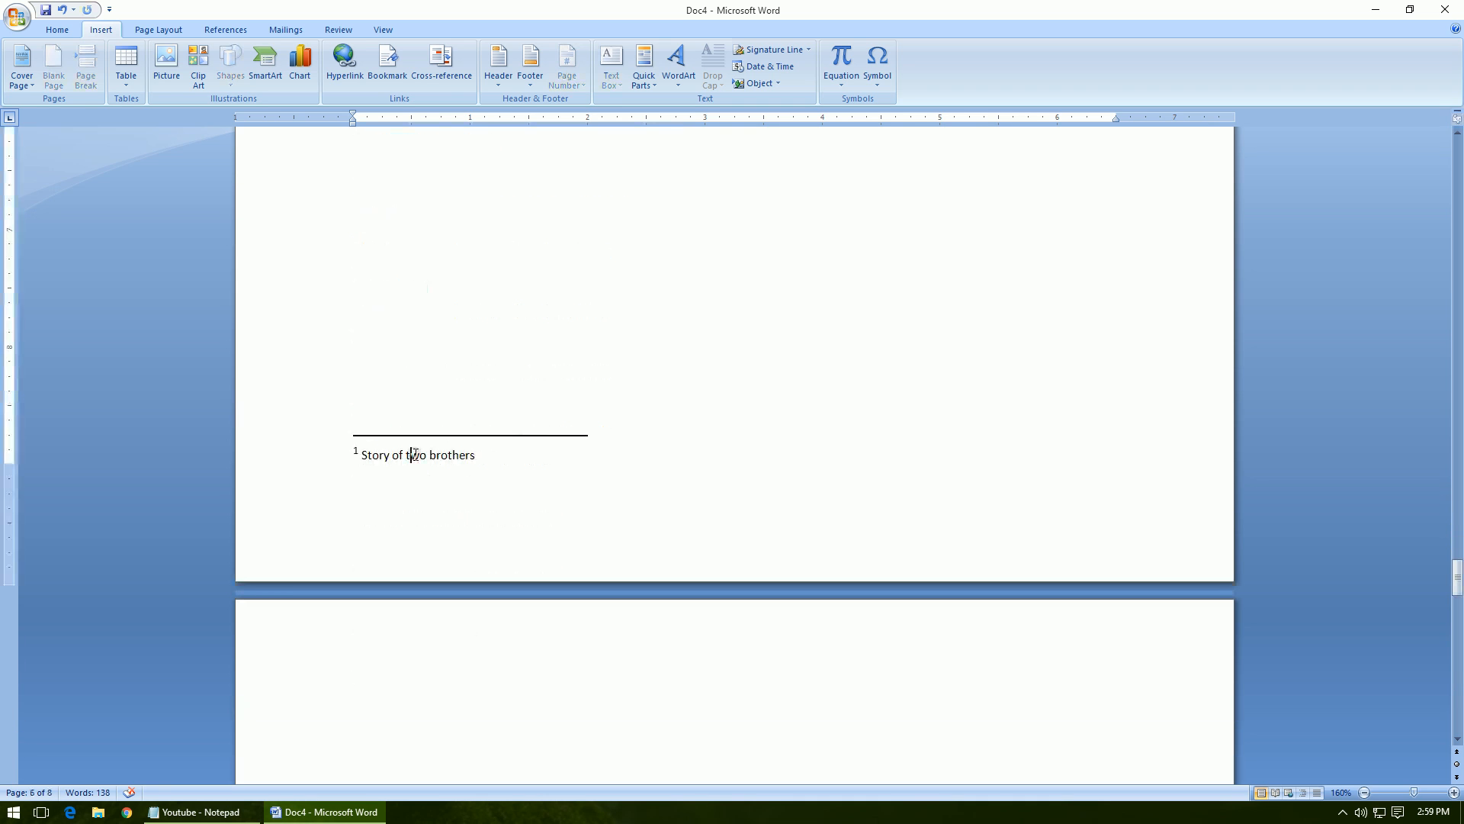
scroll(418, 460, "up", 8)
scroll(416, 453, "down", 3)
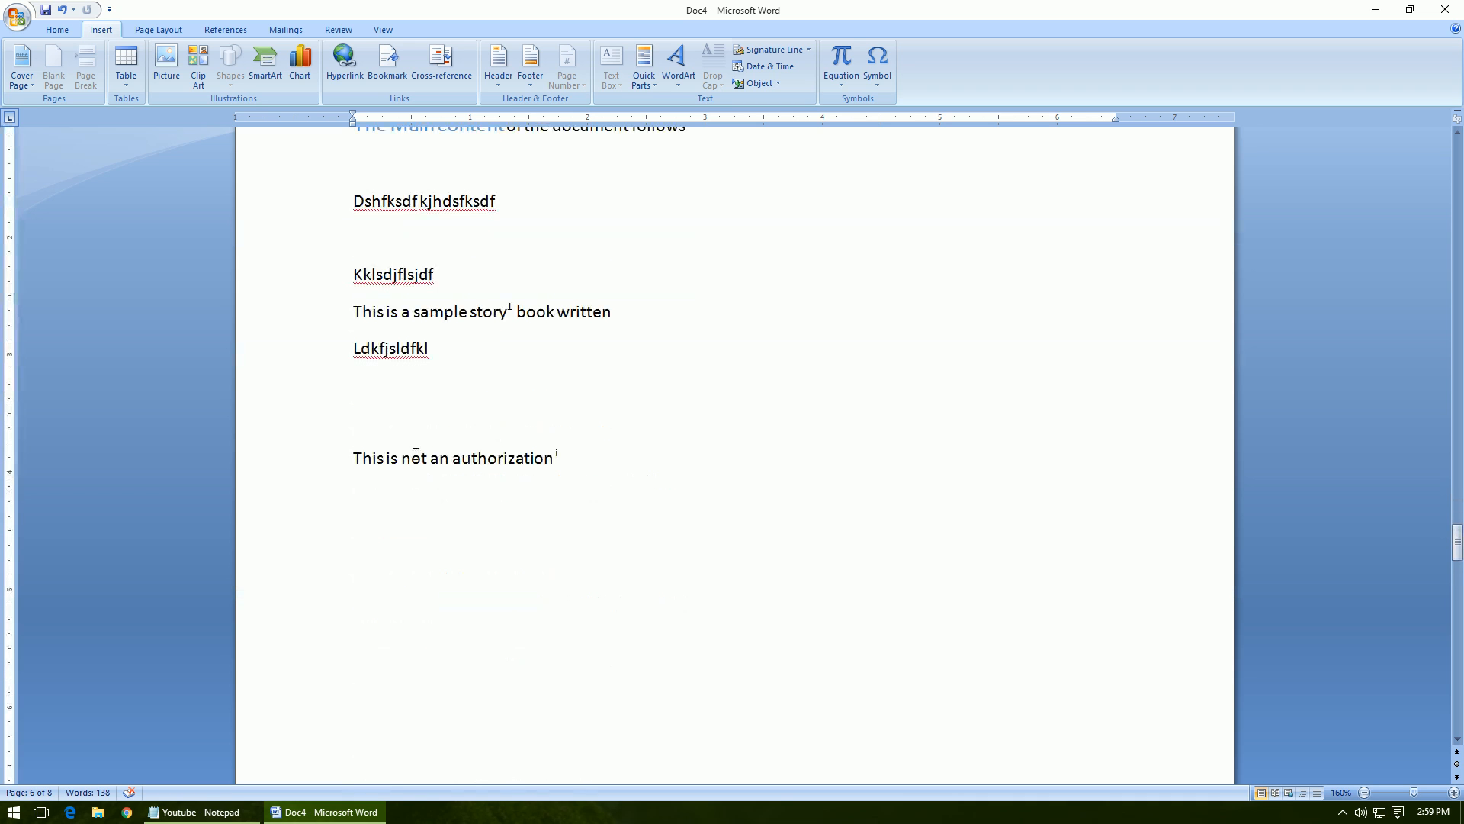
scroll(525, 481, "up", 3)
scroll(556, 497, "down", 18)
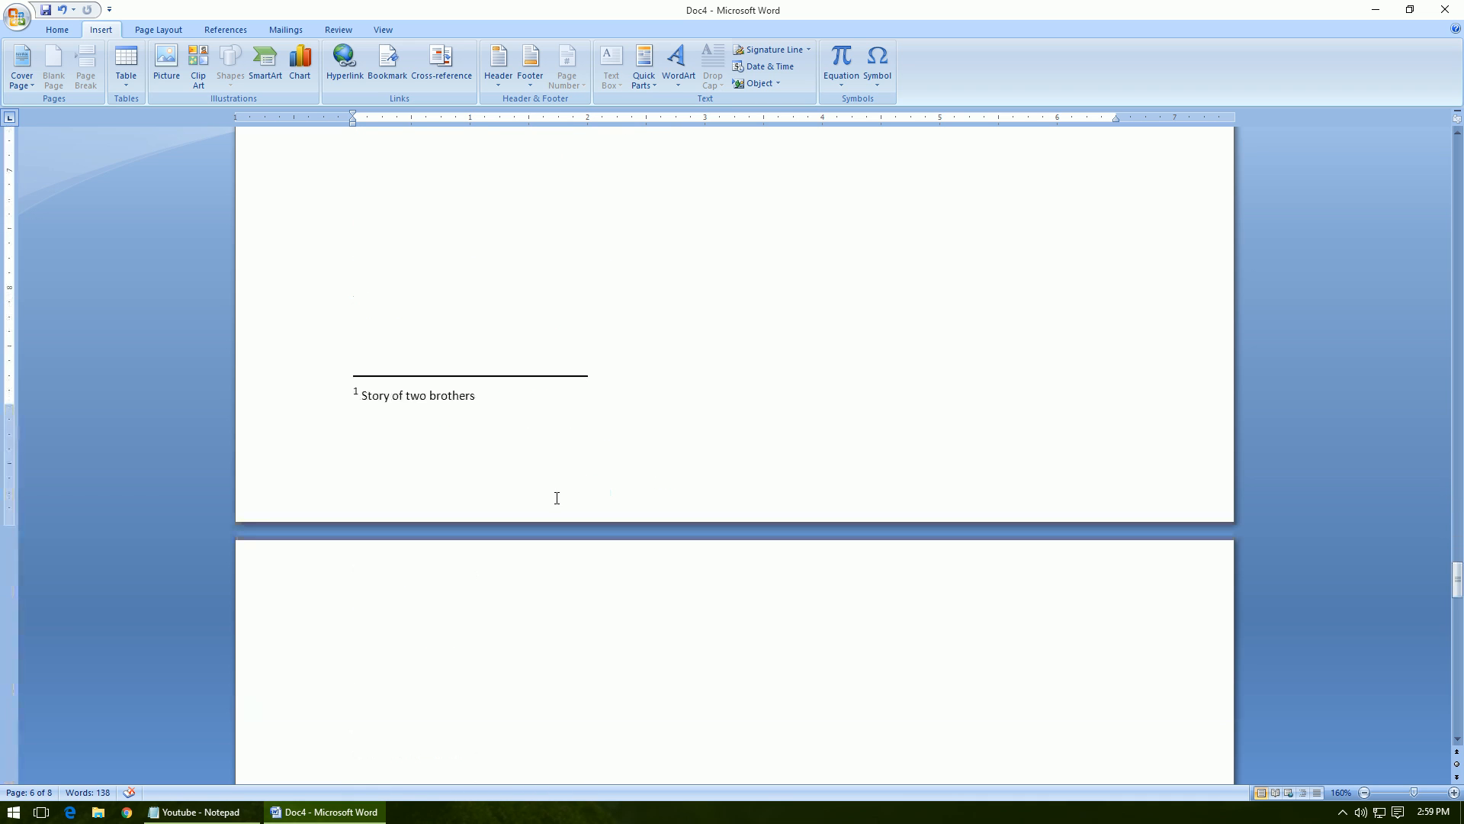
scroll(557, 497, "down", 10)
left_click(433, 481)
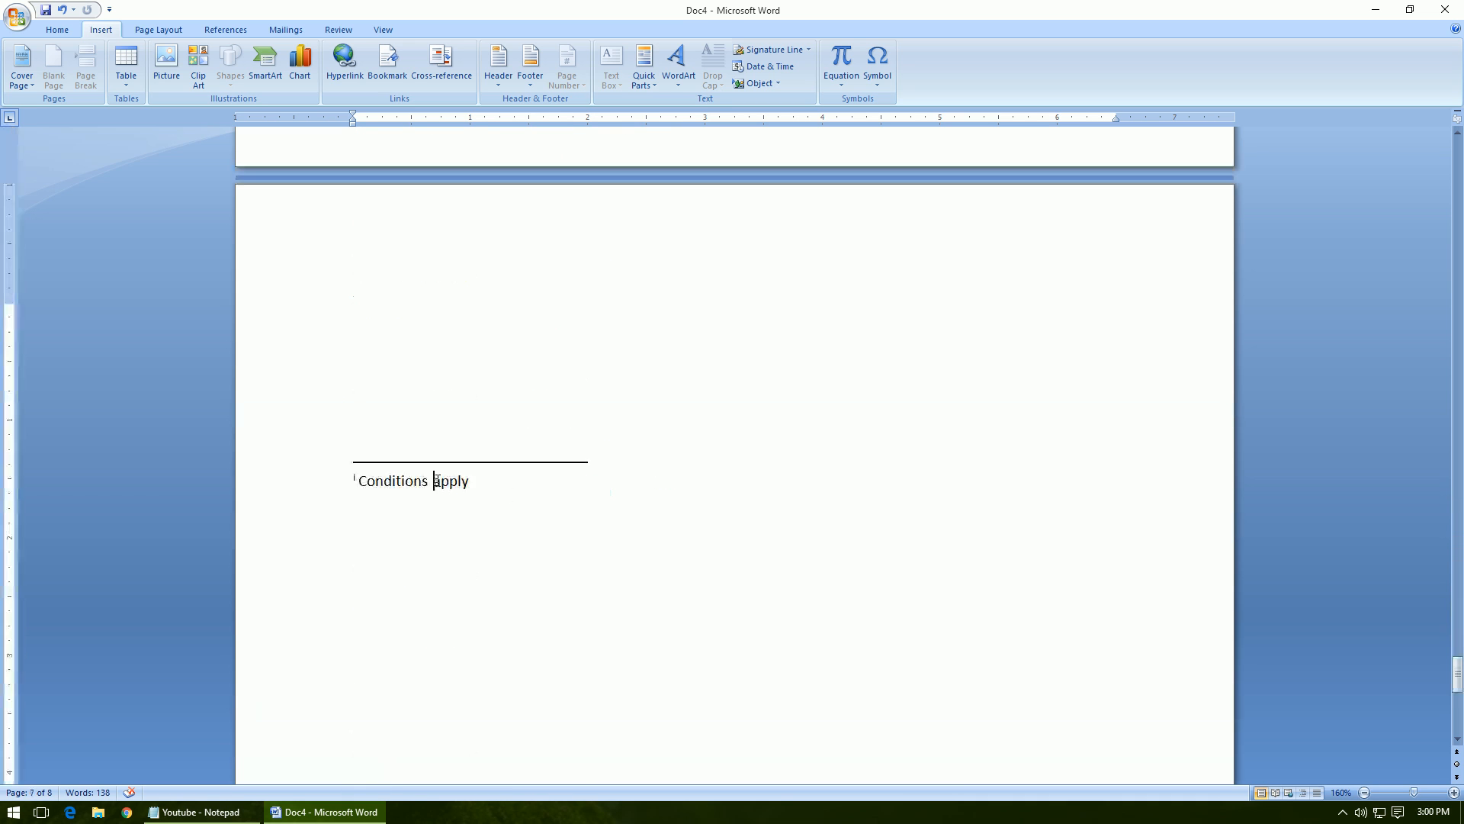
scroll(619, 475, "up", 15)
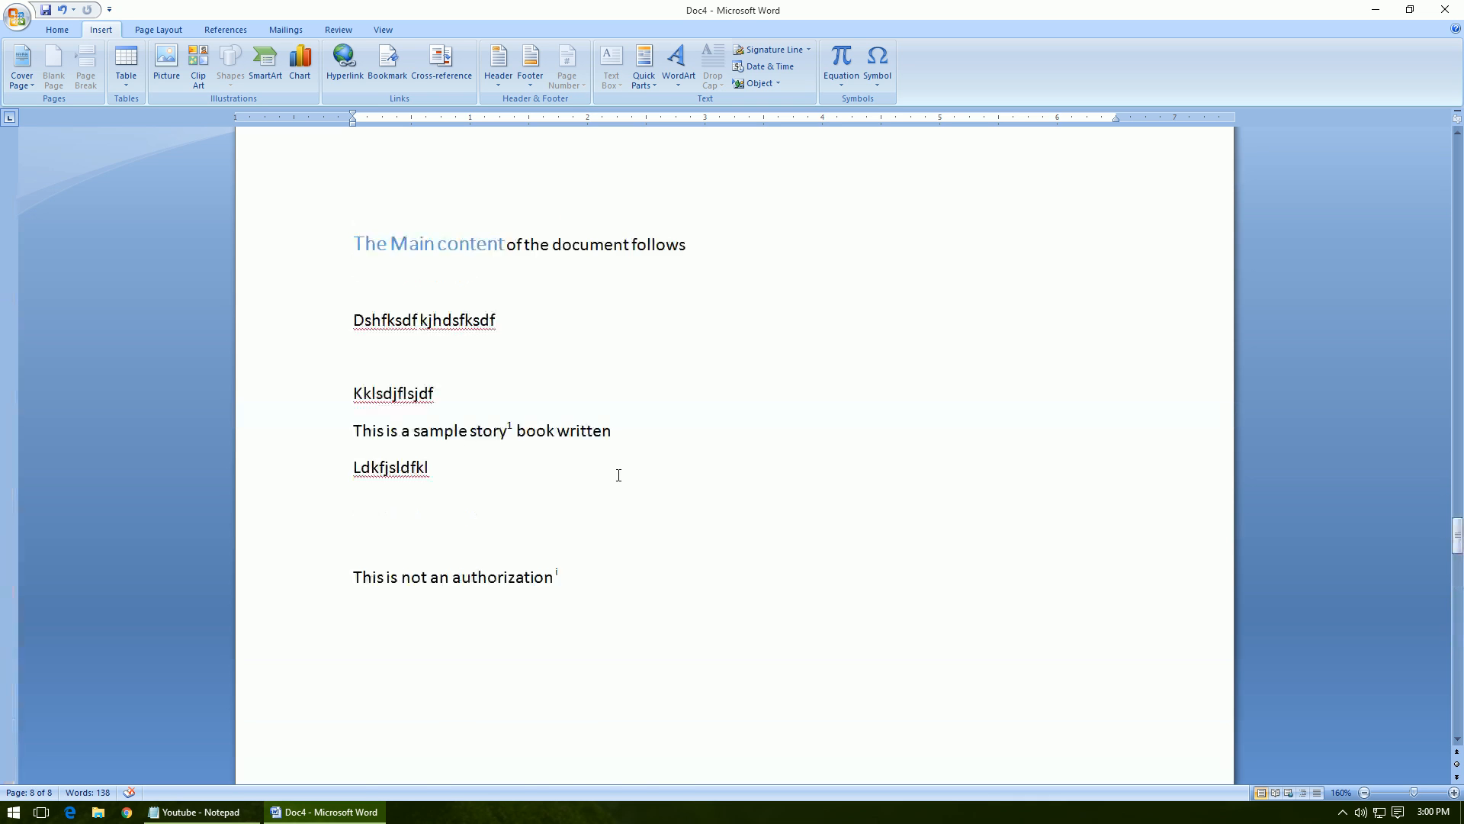
scroll(618, 474, "down", 8)
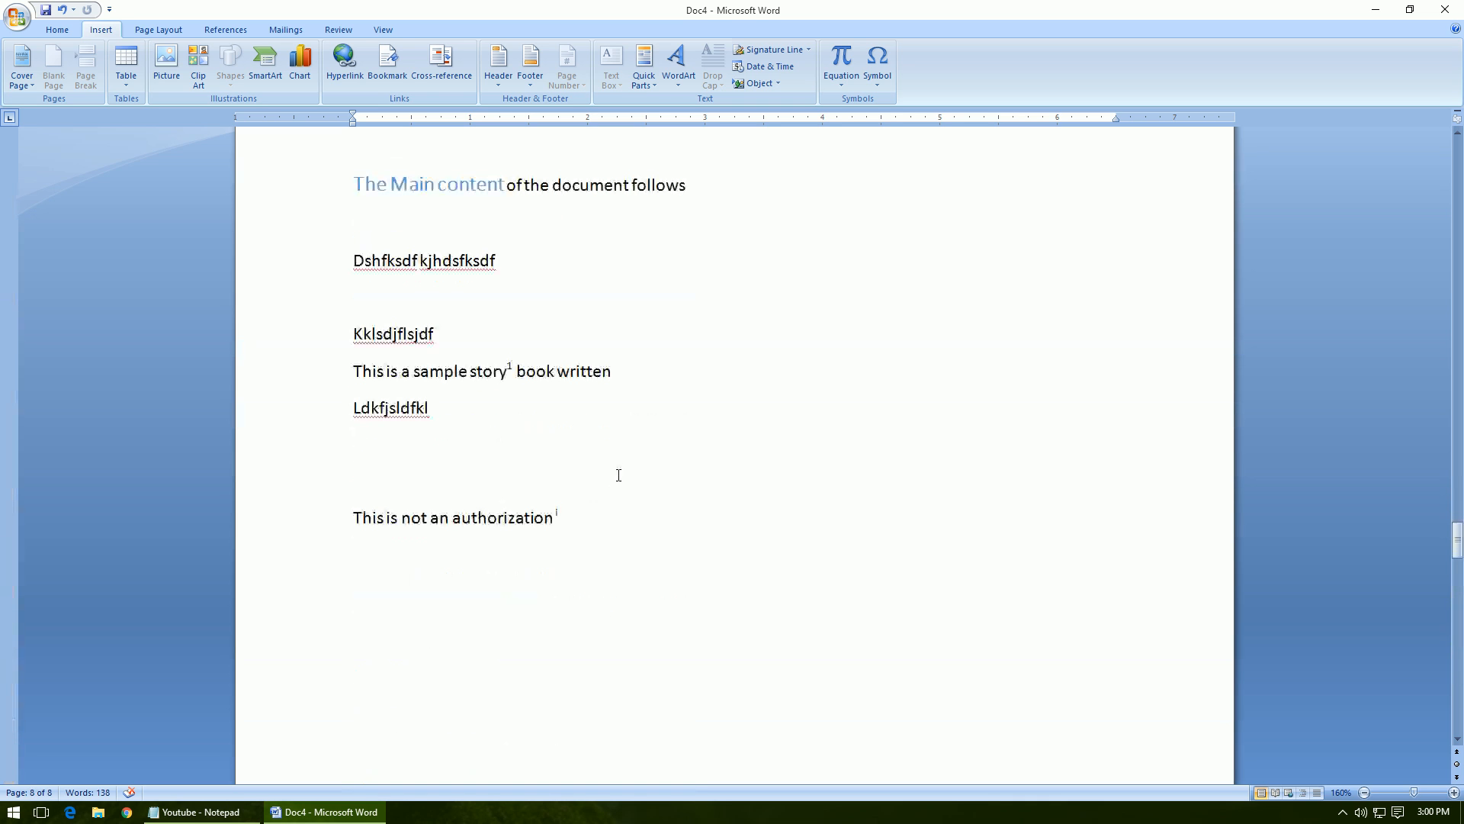
- Show the footnote area from the mark after "story", and return to the main content page
left_click(512, 368)
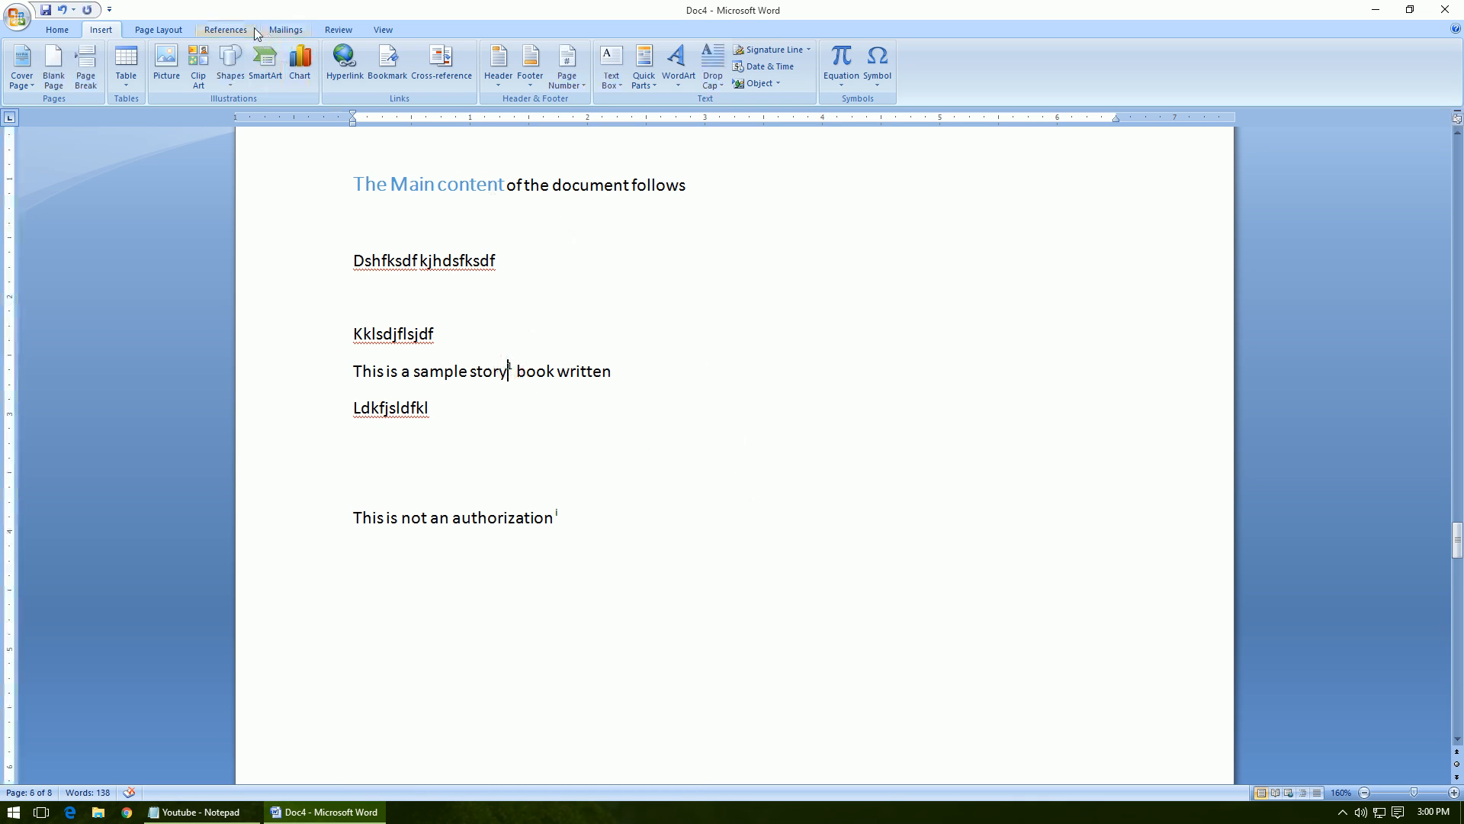
left_click(226, 29)
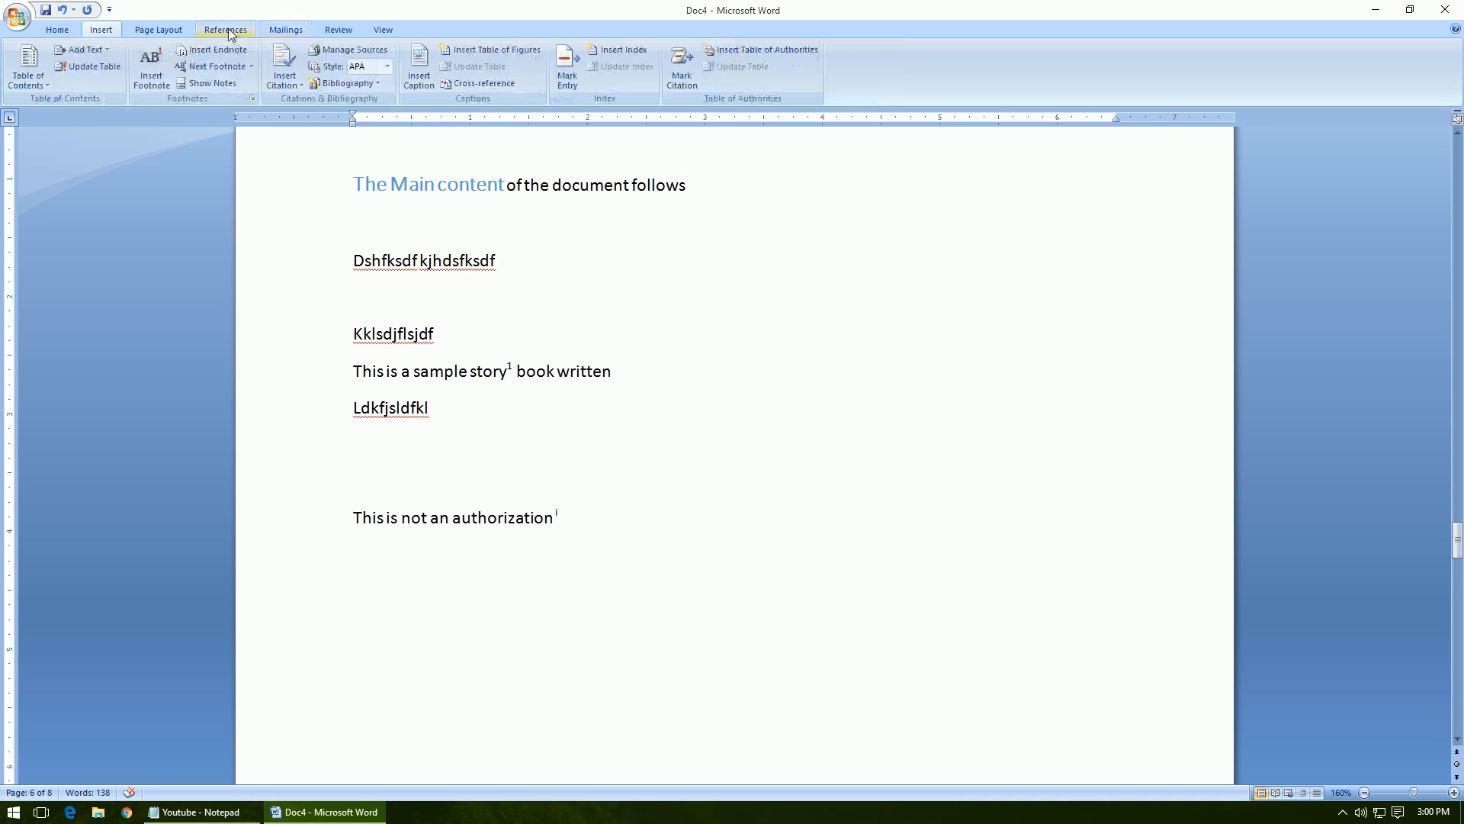
left_click(219, 84)
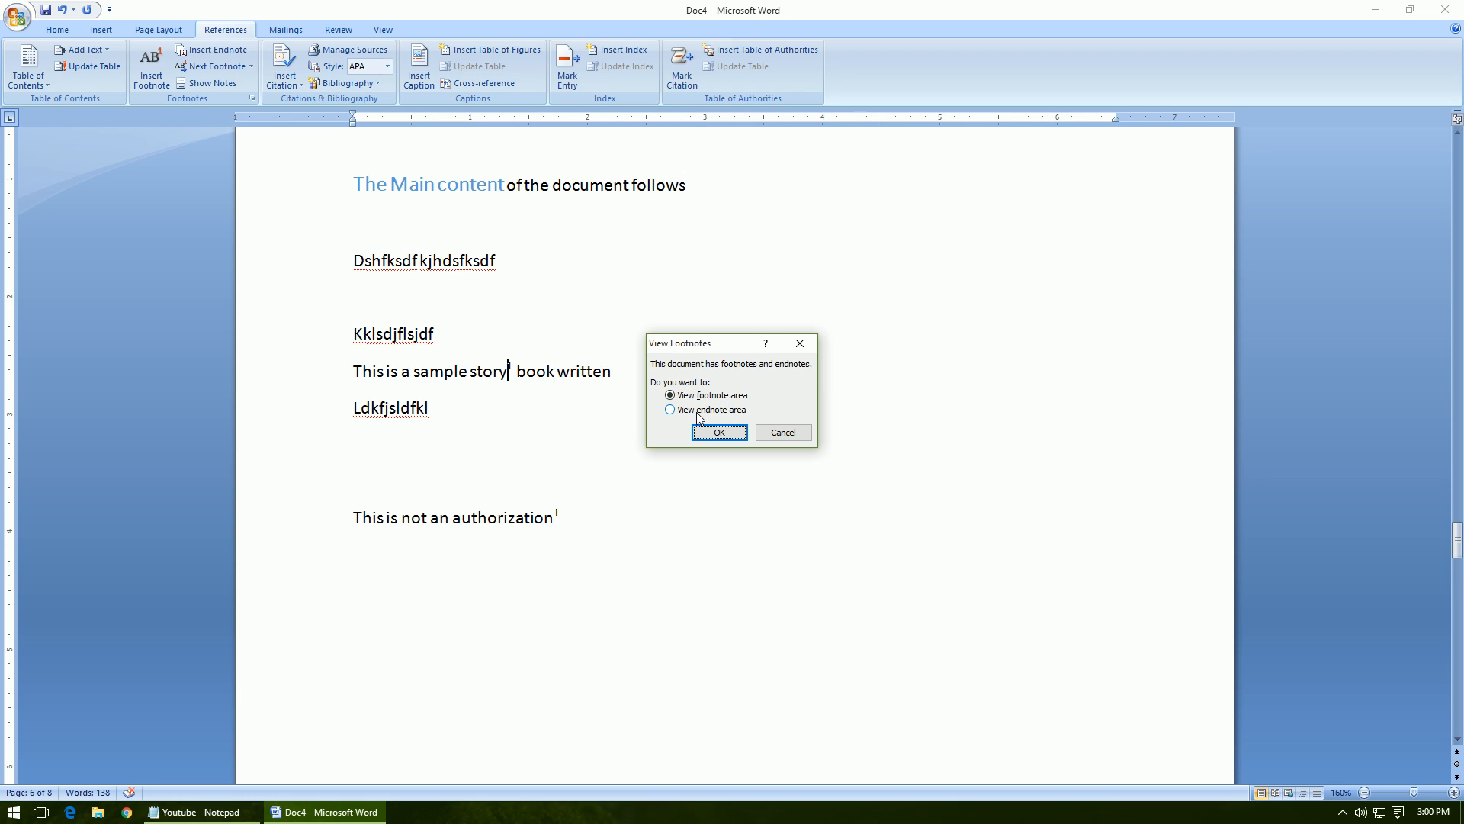
left_click(720, 430)
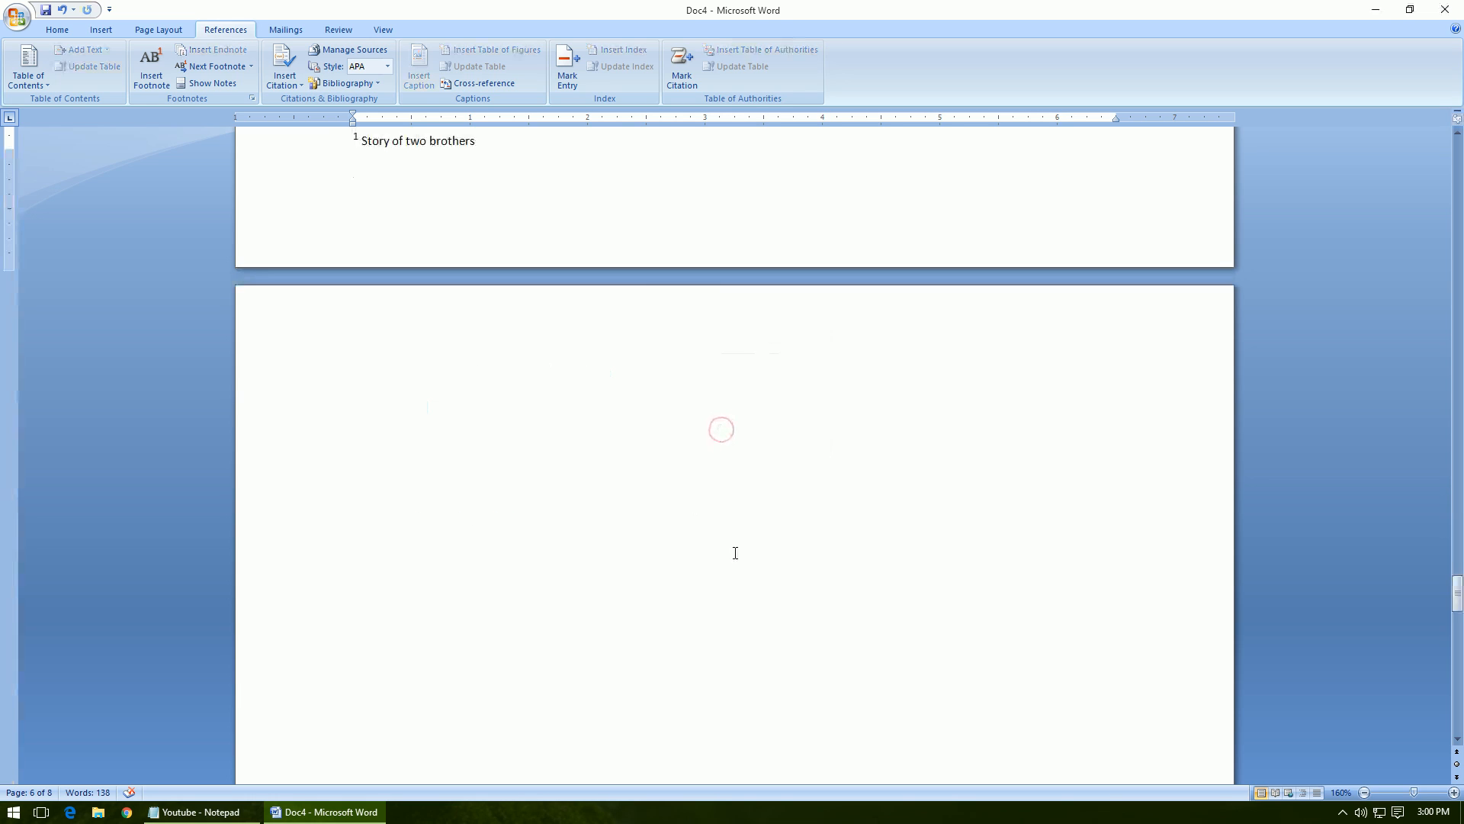
scroll(735, 553, "up", 15)
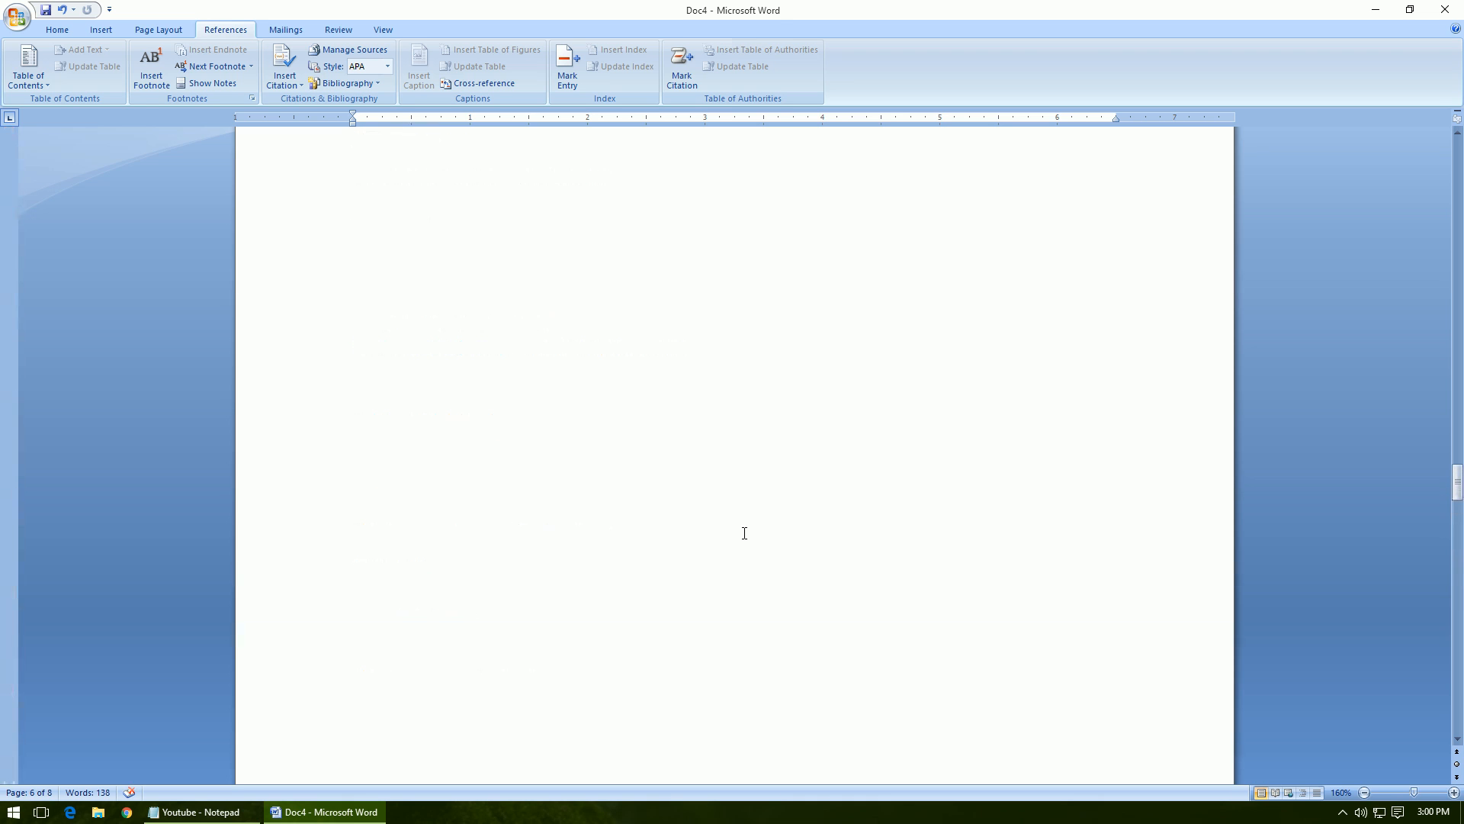
scroll(744, 533, "down", 3)
scroll(763, 521, "down", 2)
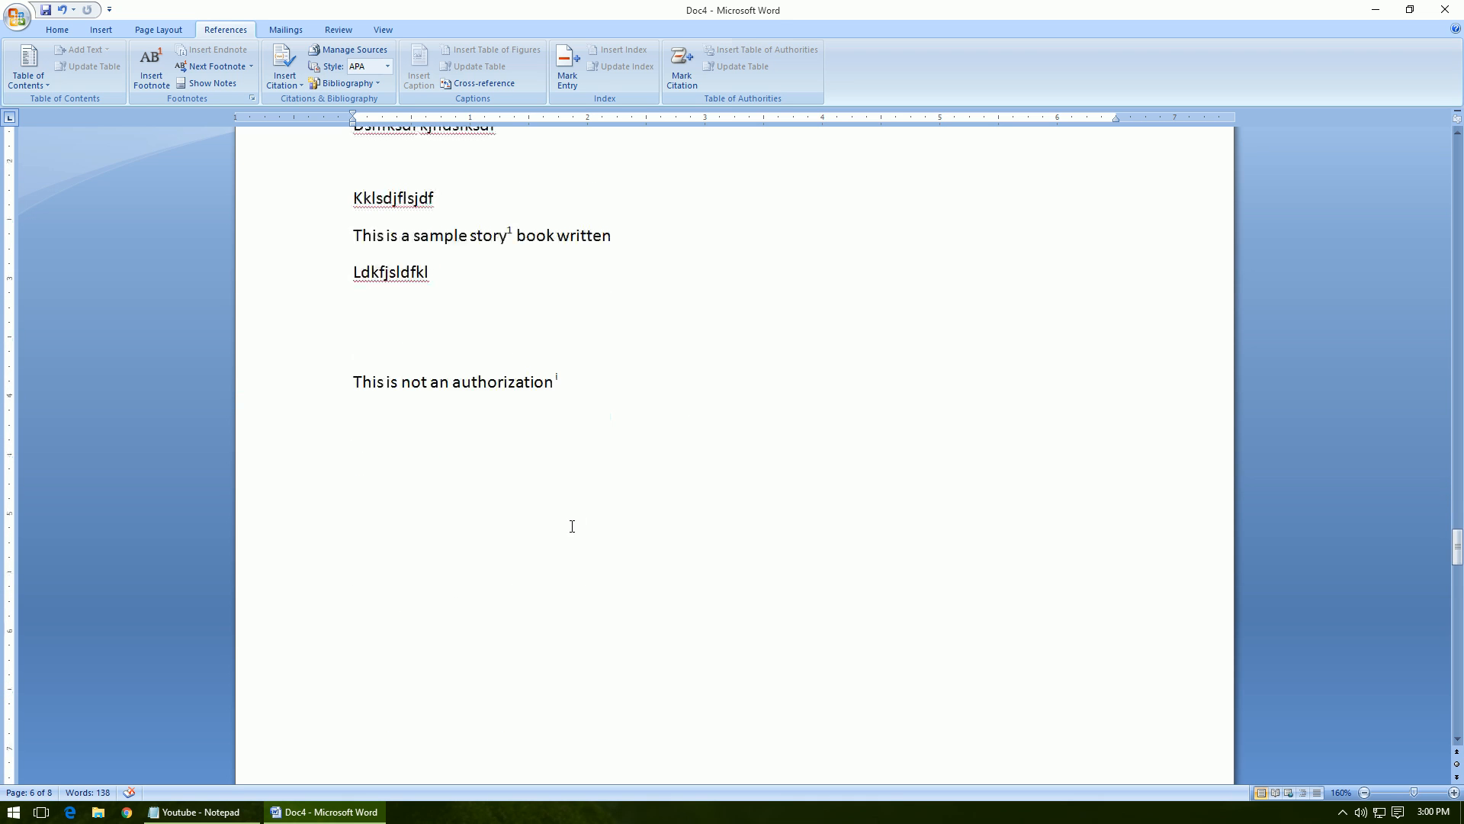
- Show the endnote area from the mark after "authorization", and return to the main content page
left_click(561, 380)
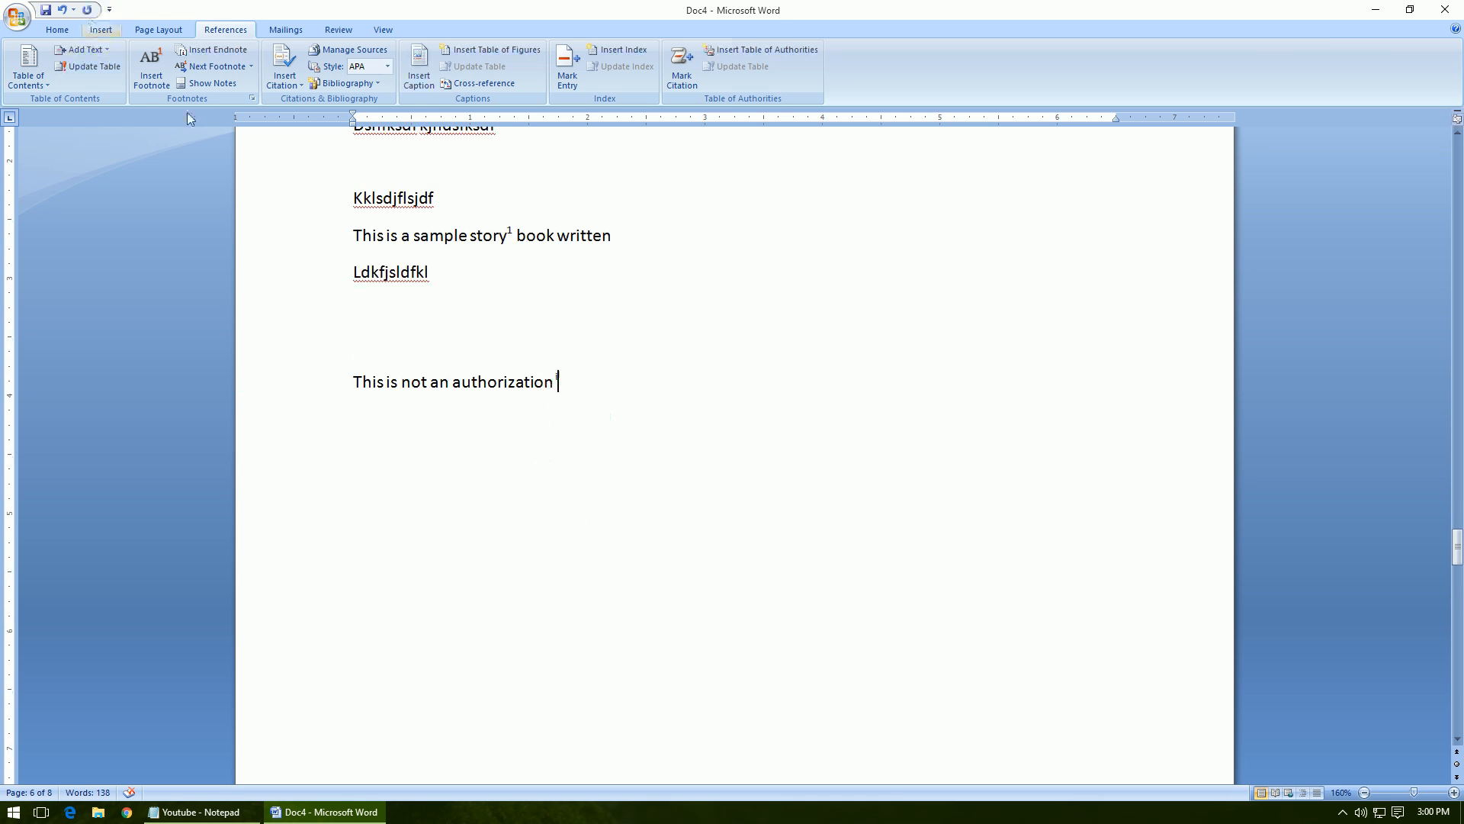
left_click(212, 83)
left_click(695, 411)
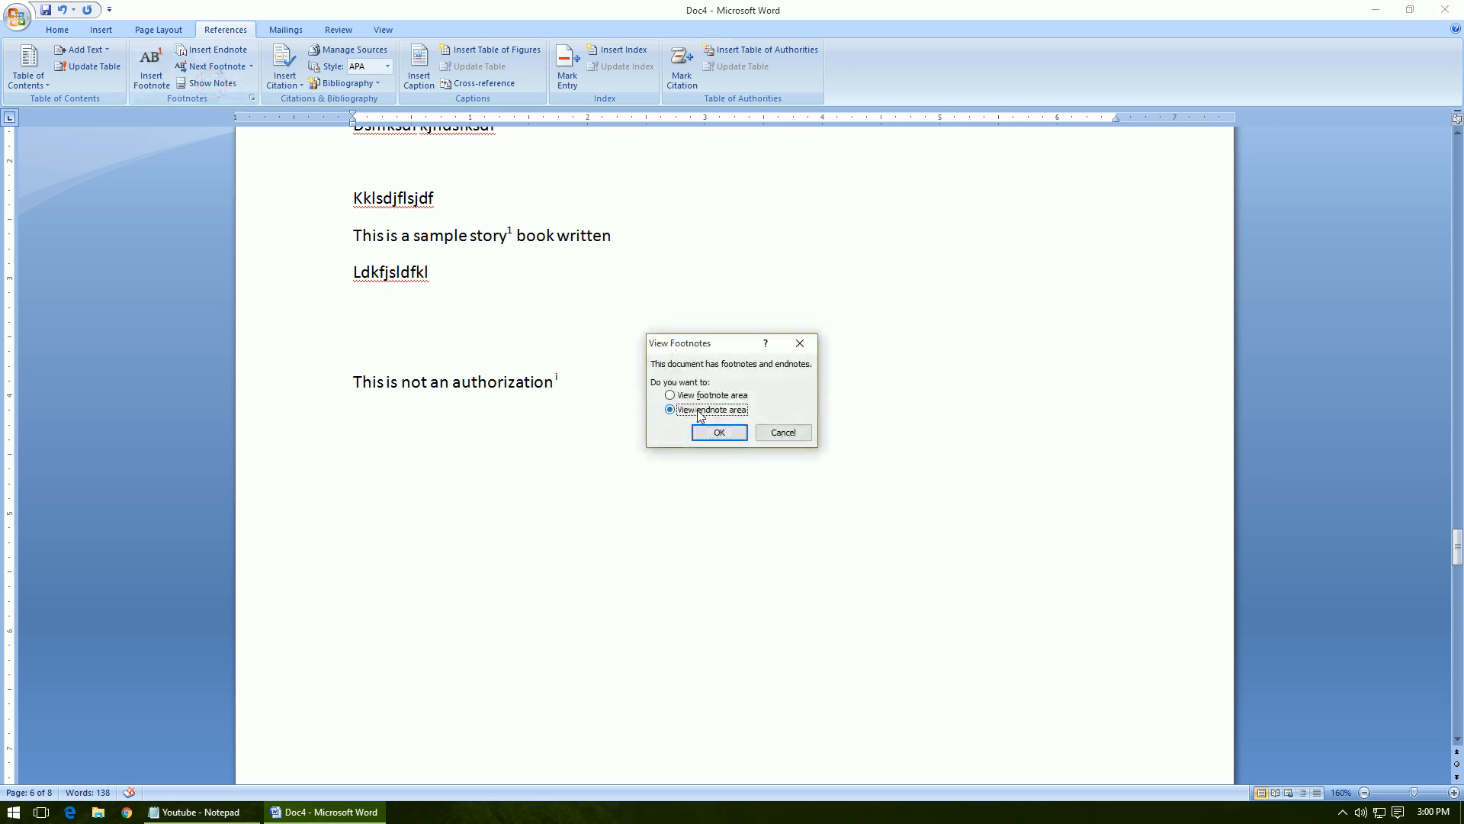
left_click(717, 432)
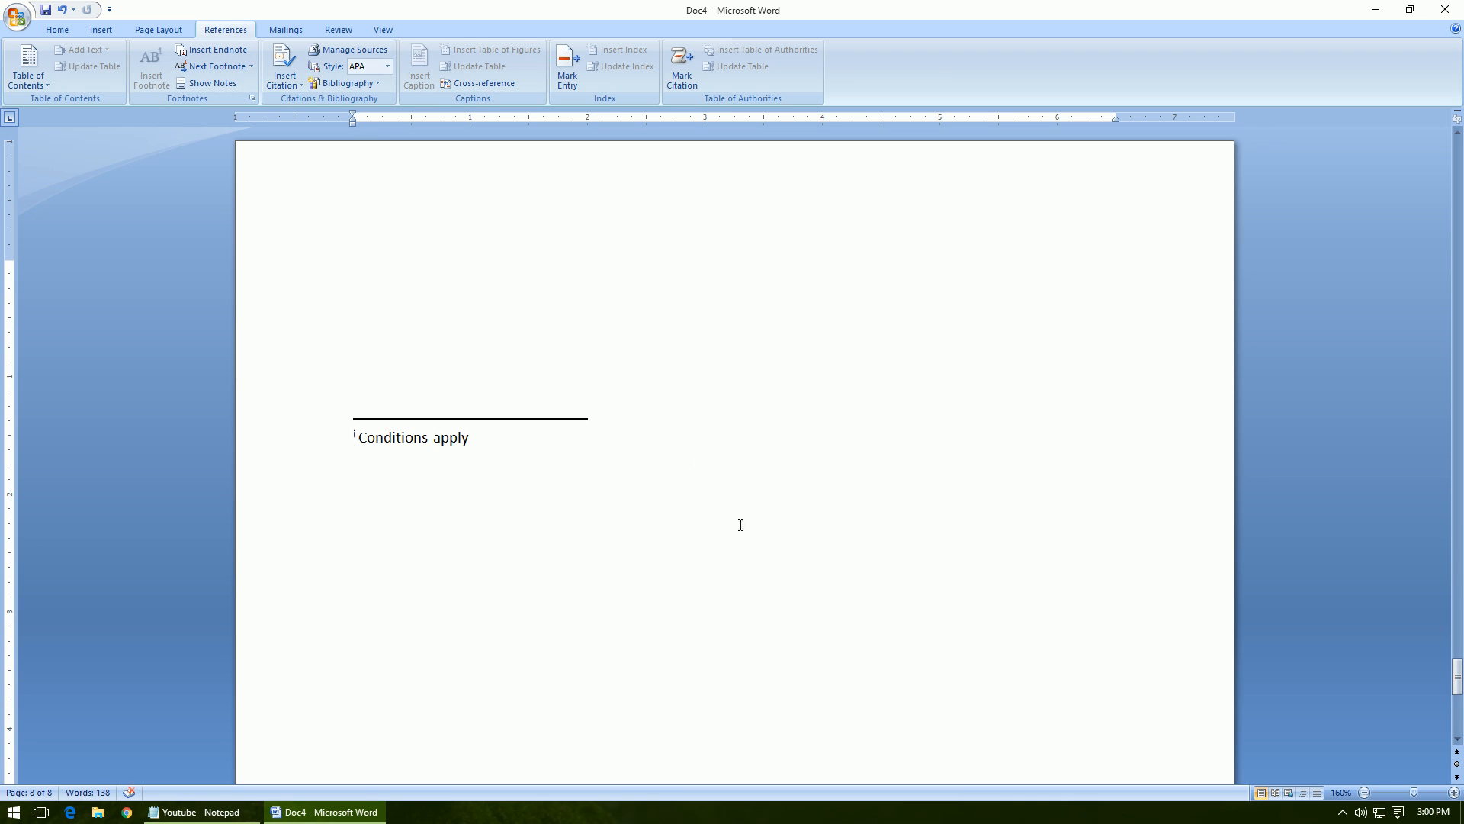
scroll(739, 523, "up", 6)
scroll(741, 524, "up", 15)
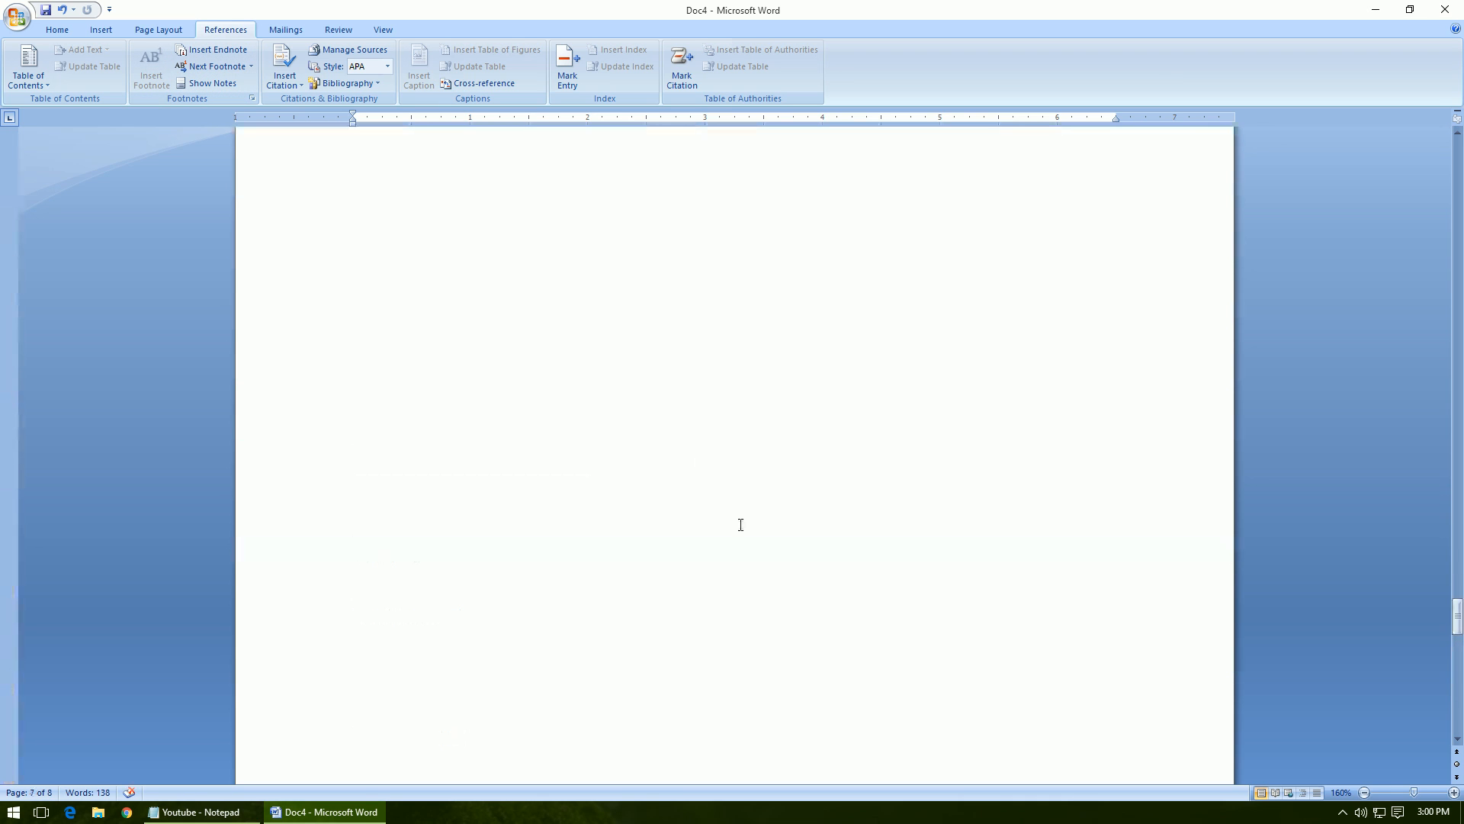
scroll(740, 524, "up", 4)
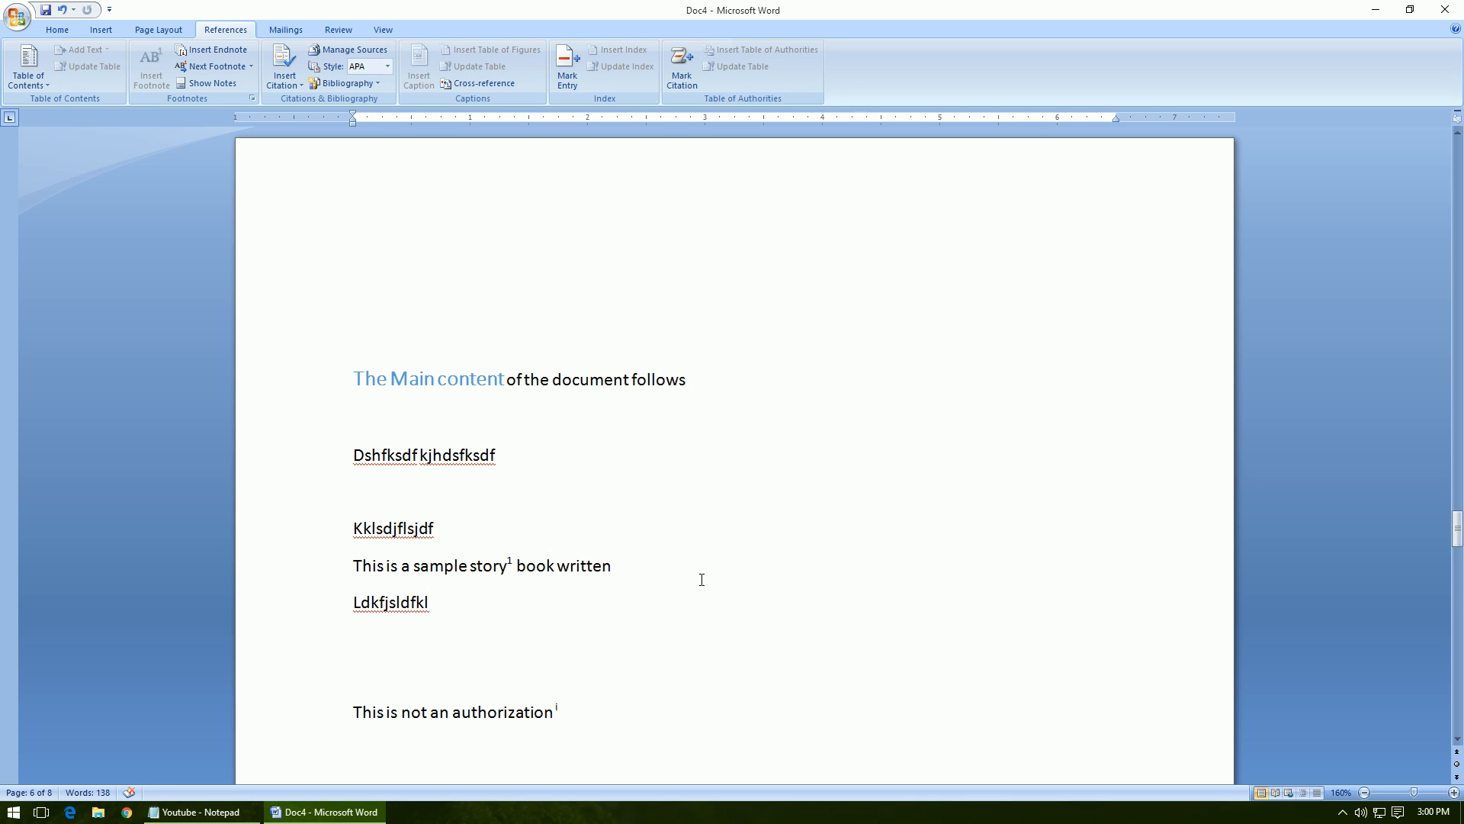
scroll(701, 579, "up", 9)
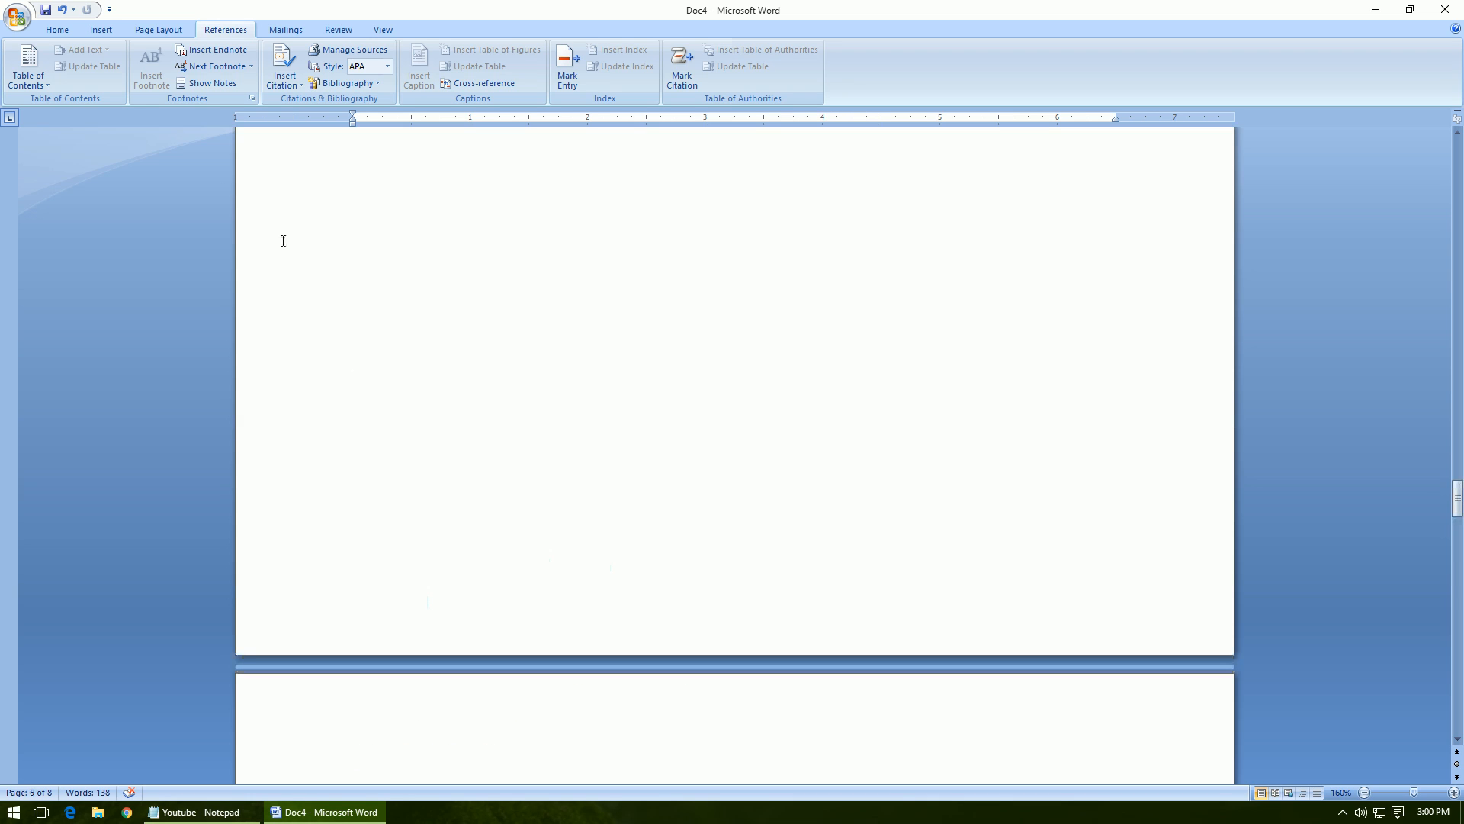
- Save the document Doc4 and close it
left_click(46, 10)
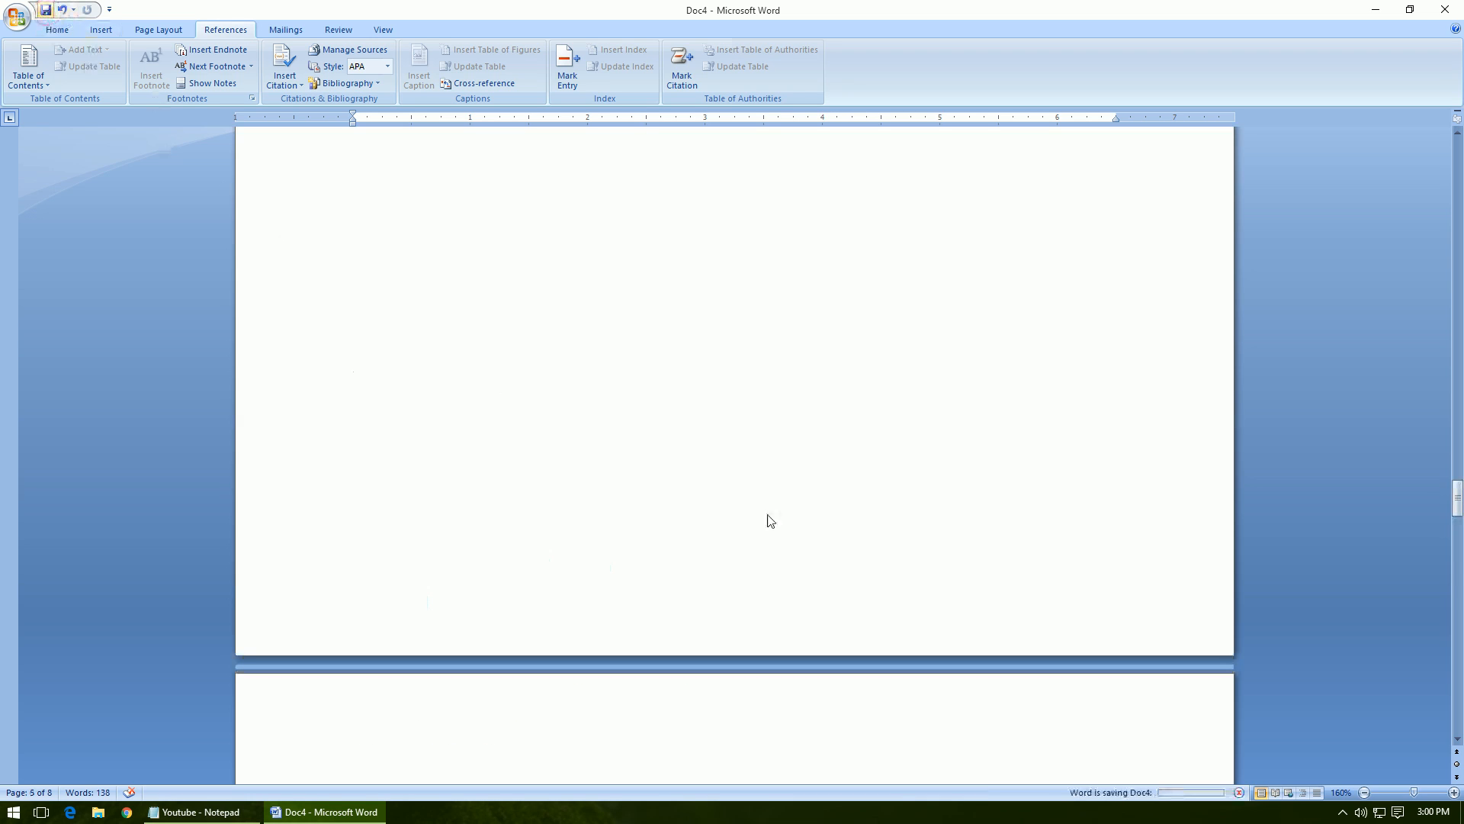
scroll(769, 515, "down", 20)
scroll(768, 515, "down", 20)
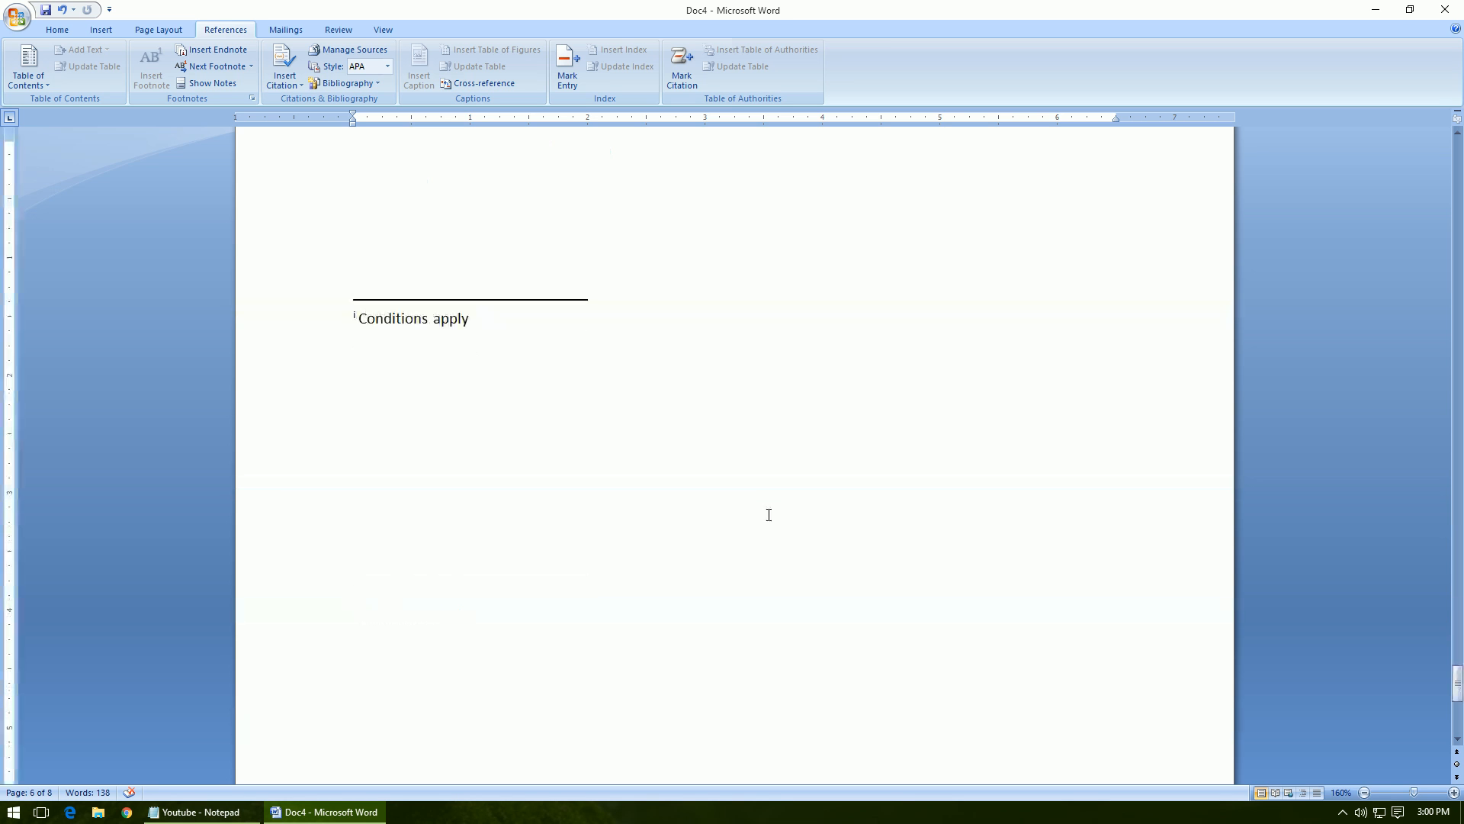
left_click(1436, 4)
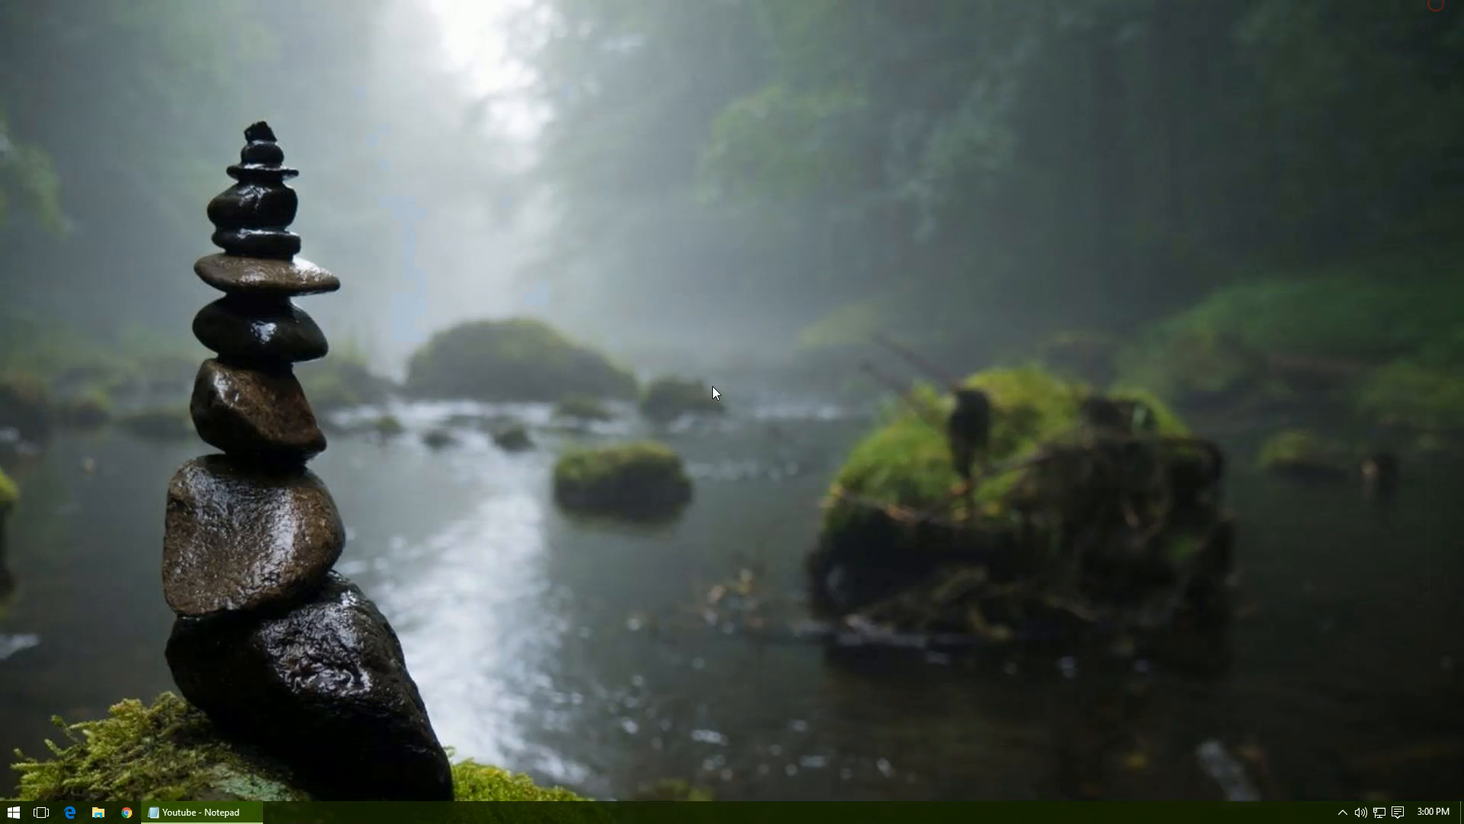
- Launch Microsoft Office Word 2007 with a new blank document and display its mailing commands
key("super")
type("word")
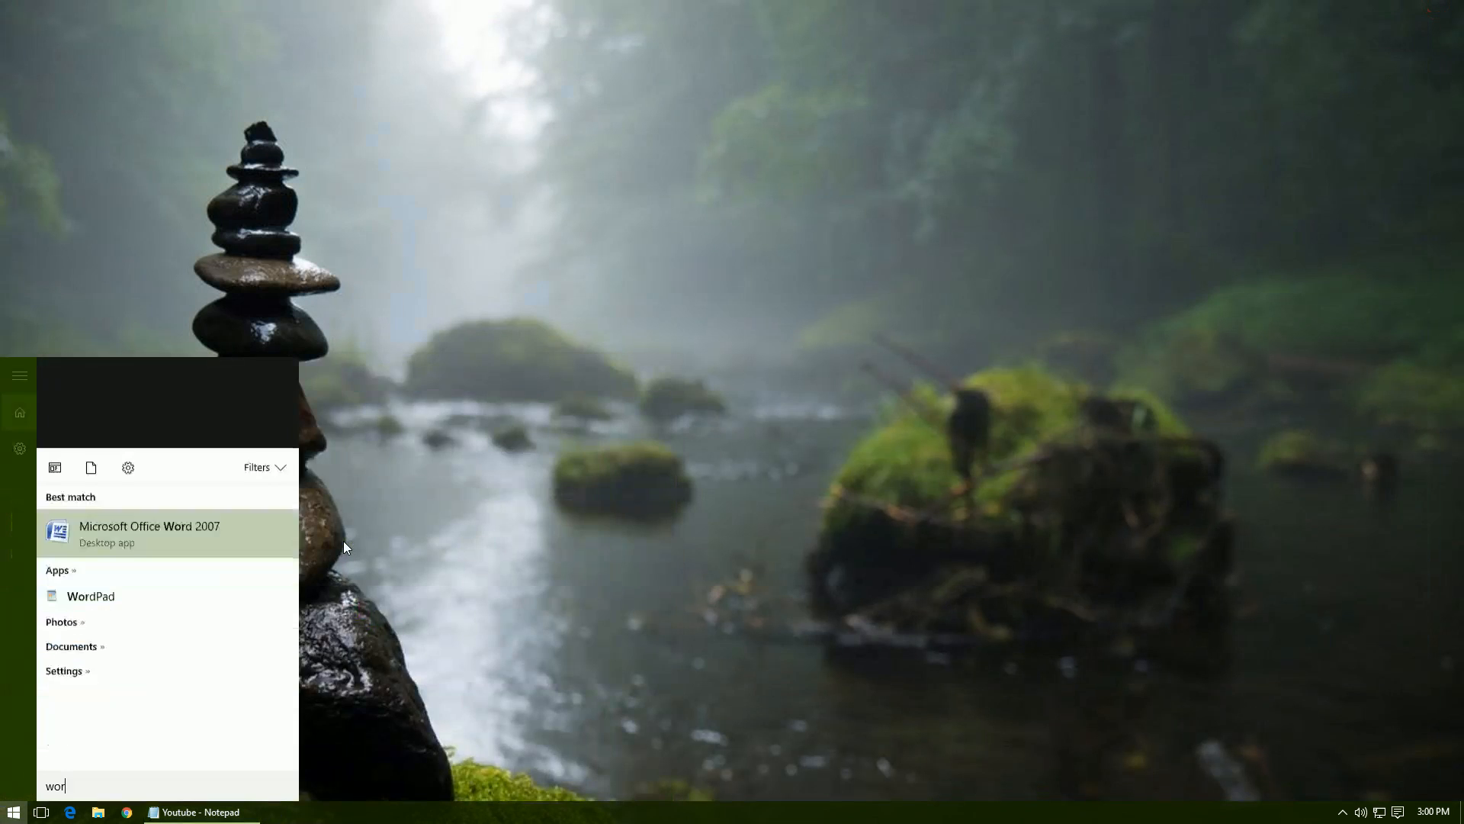
key("Return")
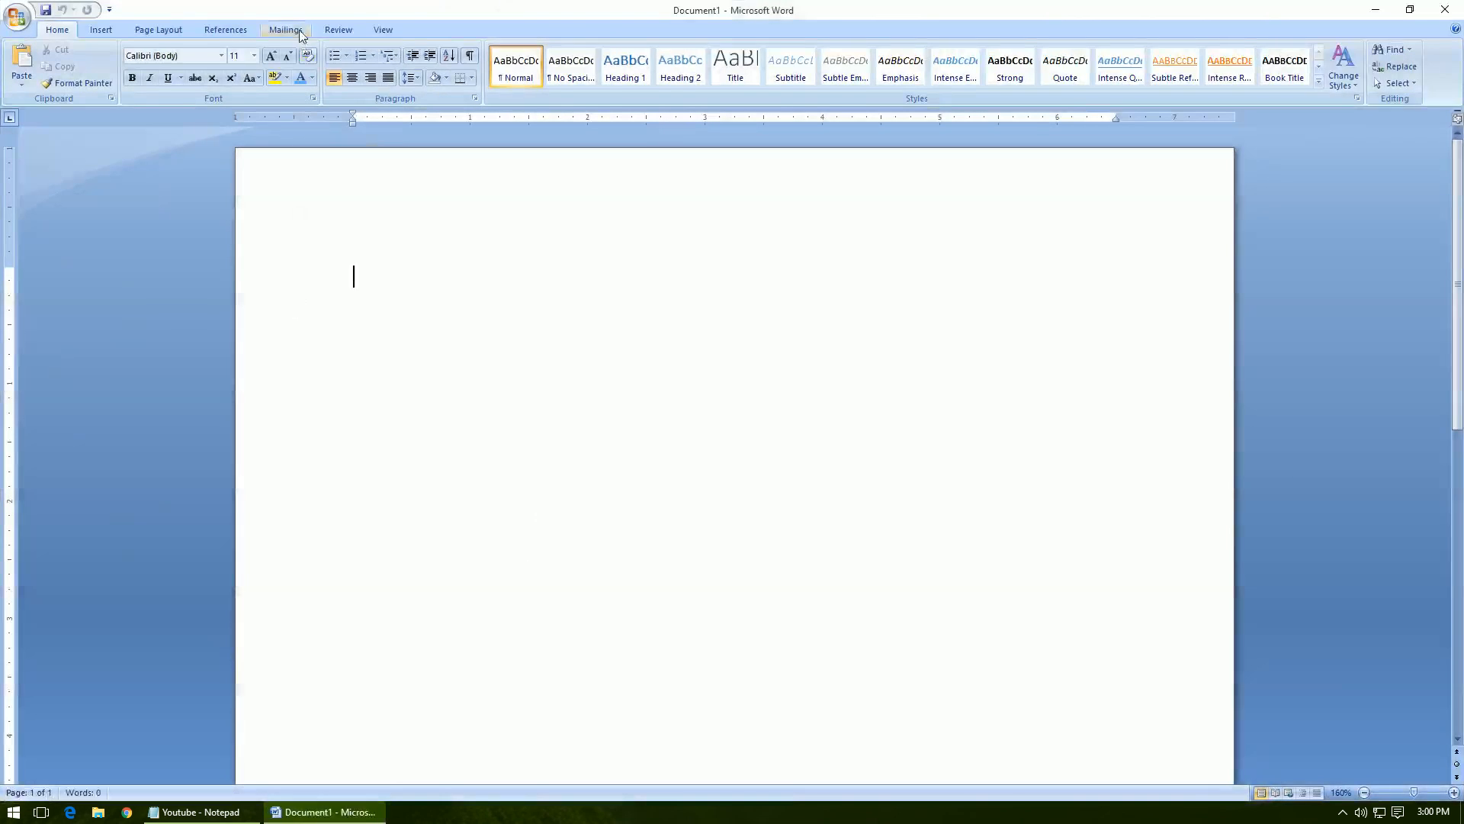
left_click(299, 29)
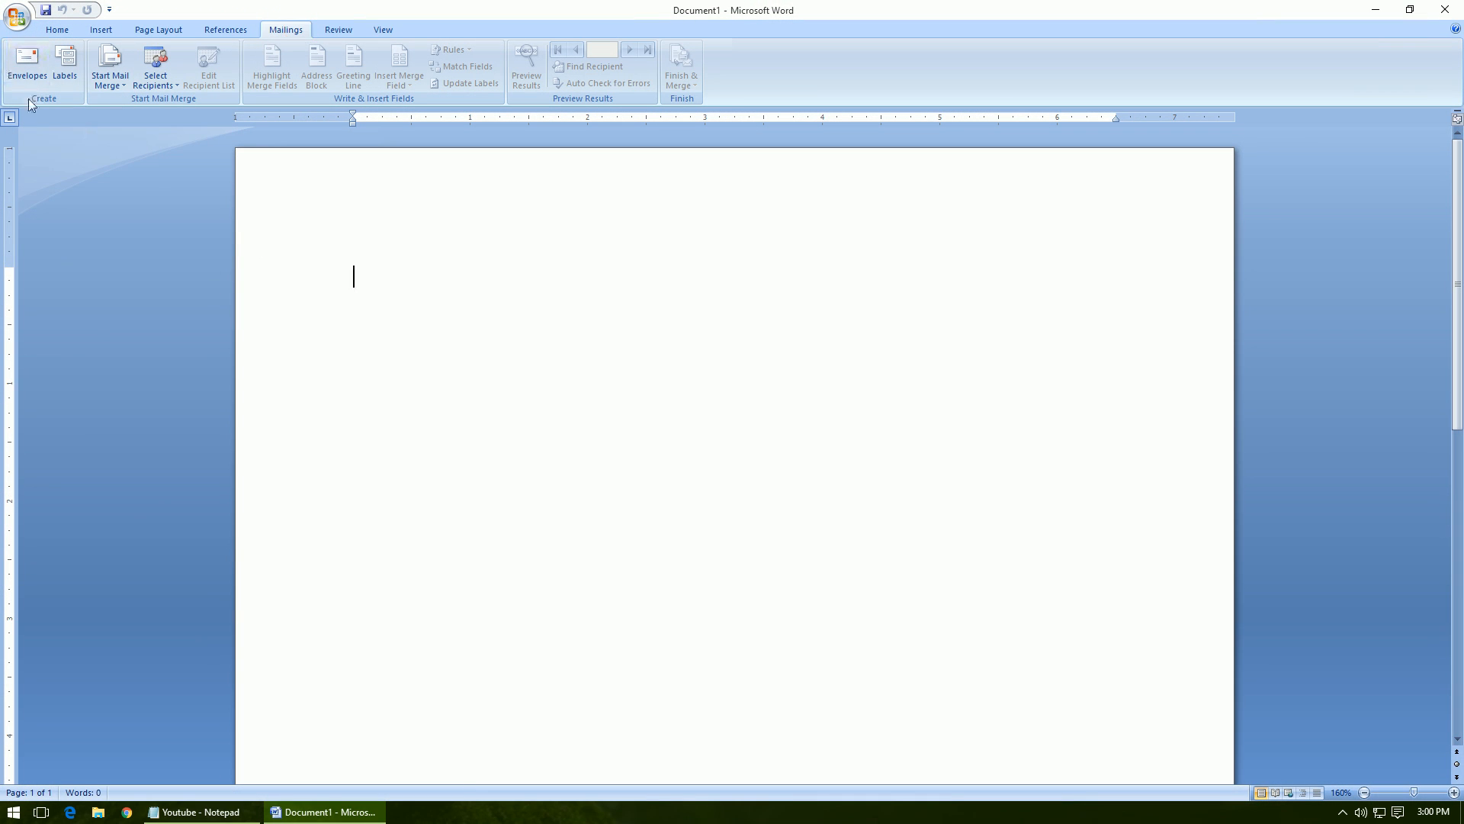
- Write the sender heading "From," with an indented line "The Comissioner" below it
left_click(155, 67)
left_click(622, 359)
left_click(498, 290)
type("From,")
key("Return")
key("Tab")
type("Road")
key("BackSpace")
key("BackSpace")
key("BackSpace")
key("BackSpace")
type("Comissioner")
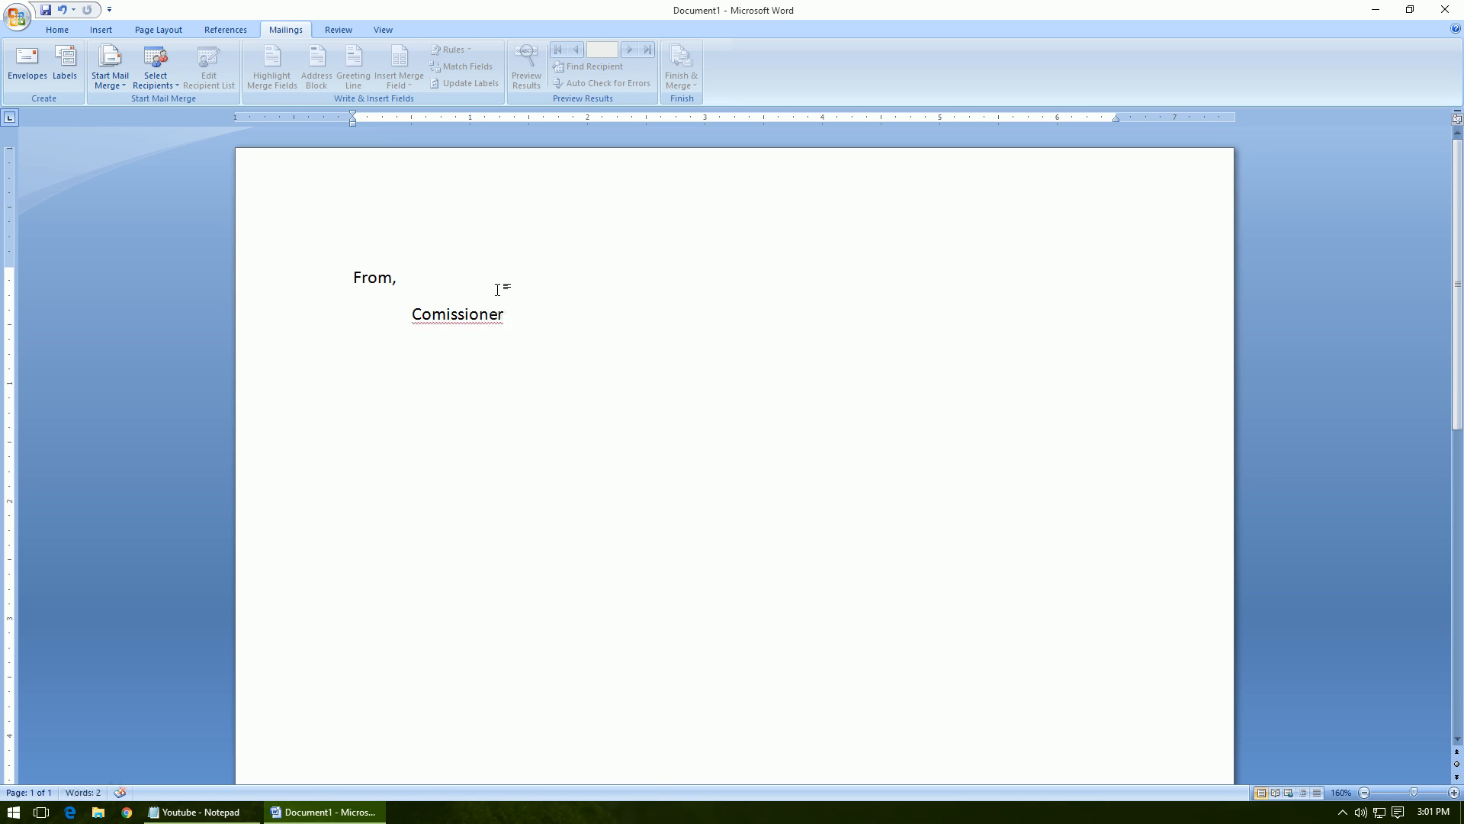
type("The")
- Look up the misspelled "Comissioner" in the thesaurus and replace it in the letter with the suggested spelling "Commissioner"
left_click(499, 314, "alt")
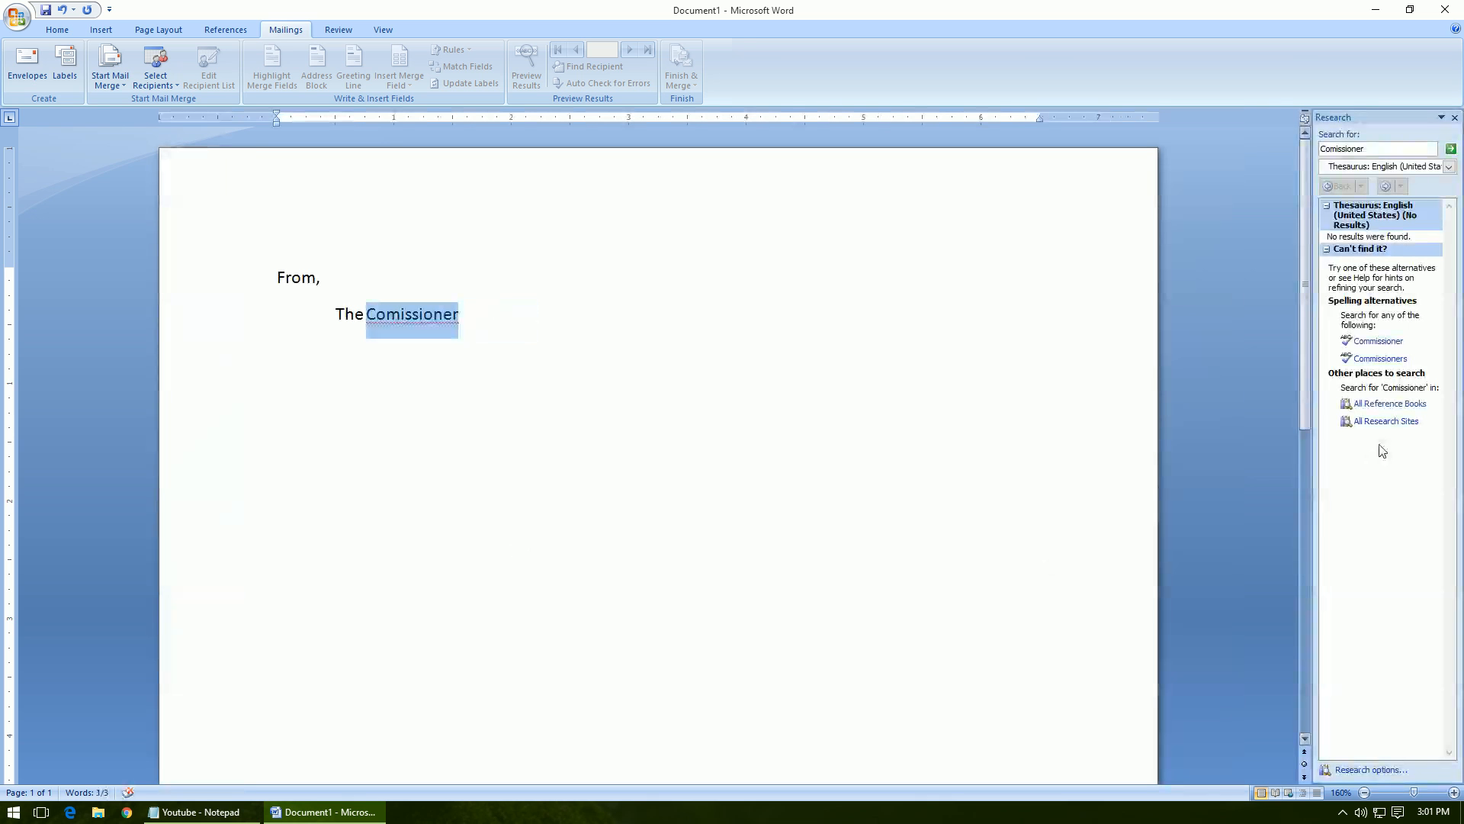
left_click(1382, 341)
mouse_move(1375, 248)
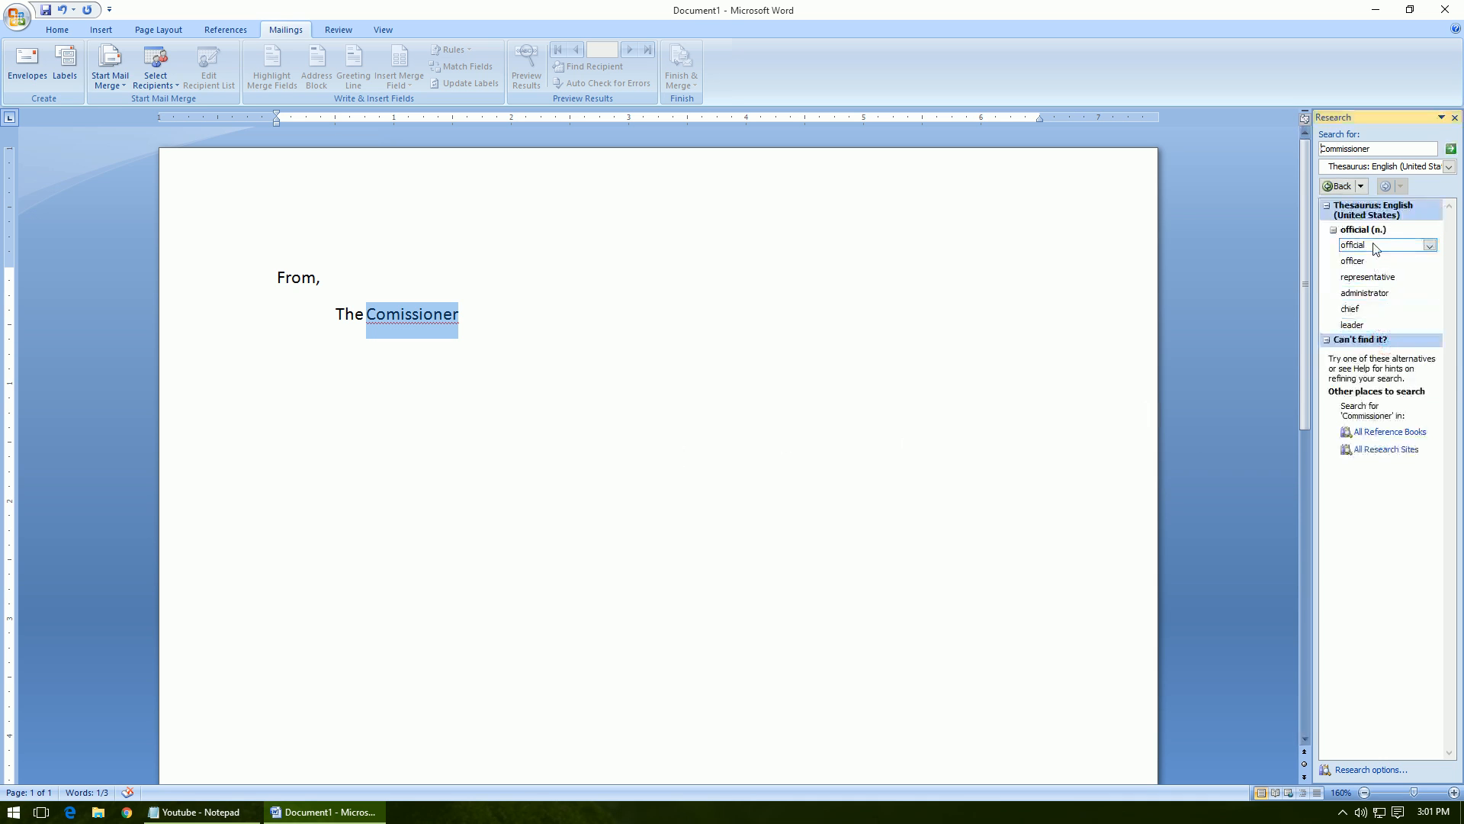
left_click(1396, 149)
double_click(1396, 150)
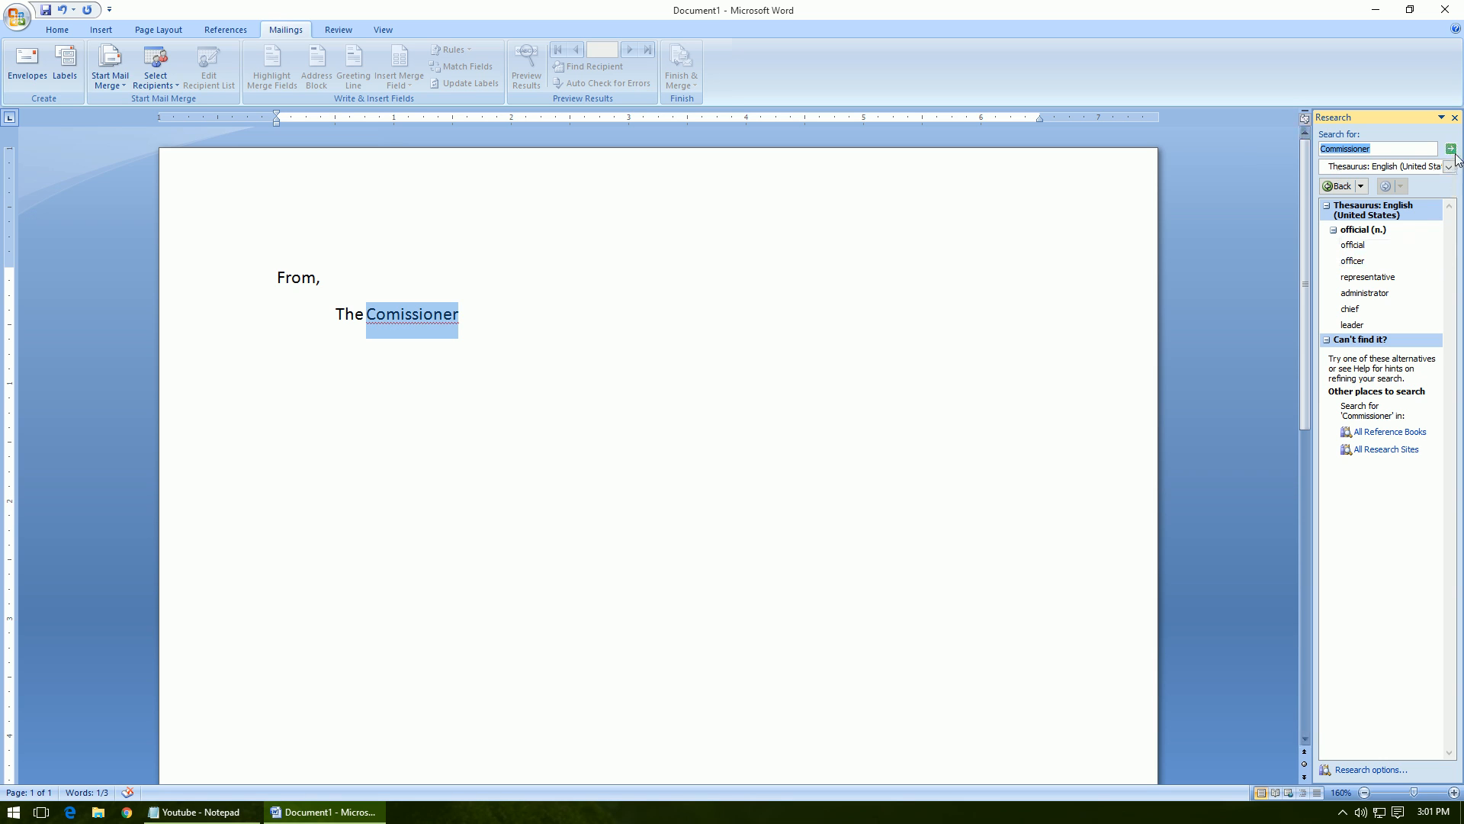
left_click(1452, 149)
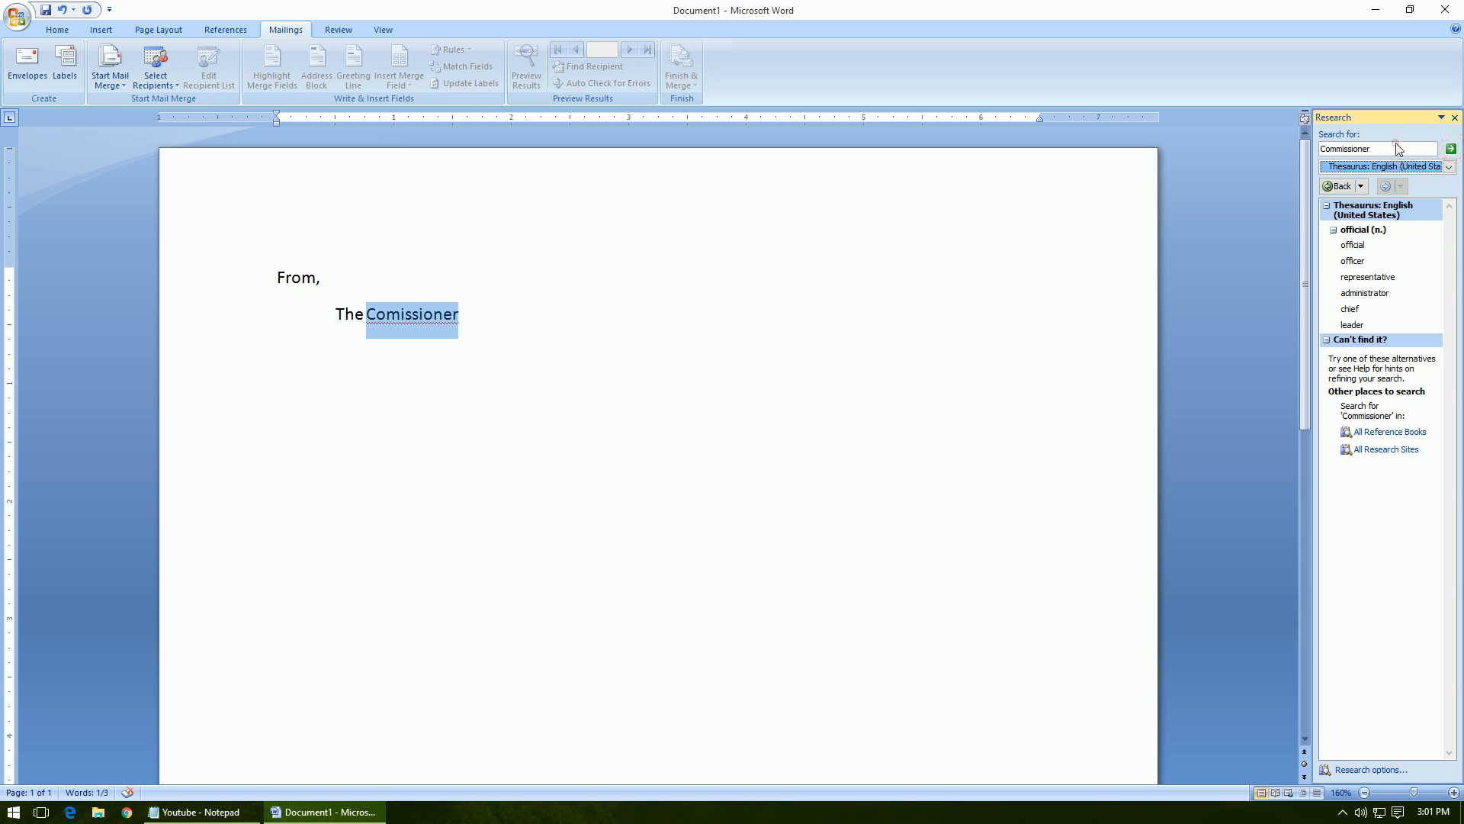
left_click(1397, 147)
double_click(1398, 147)
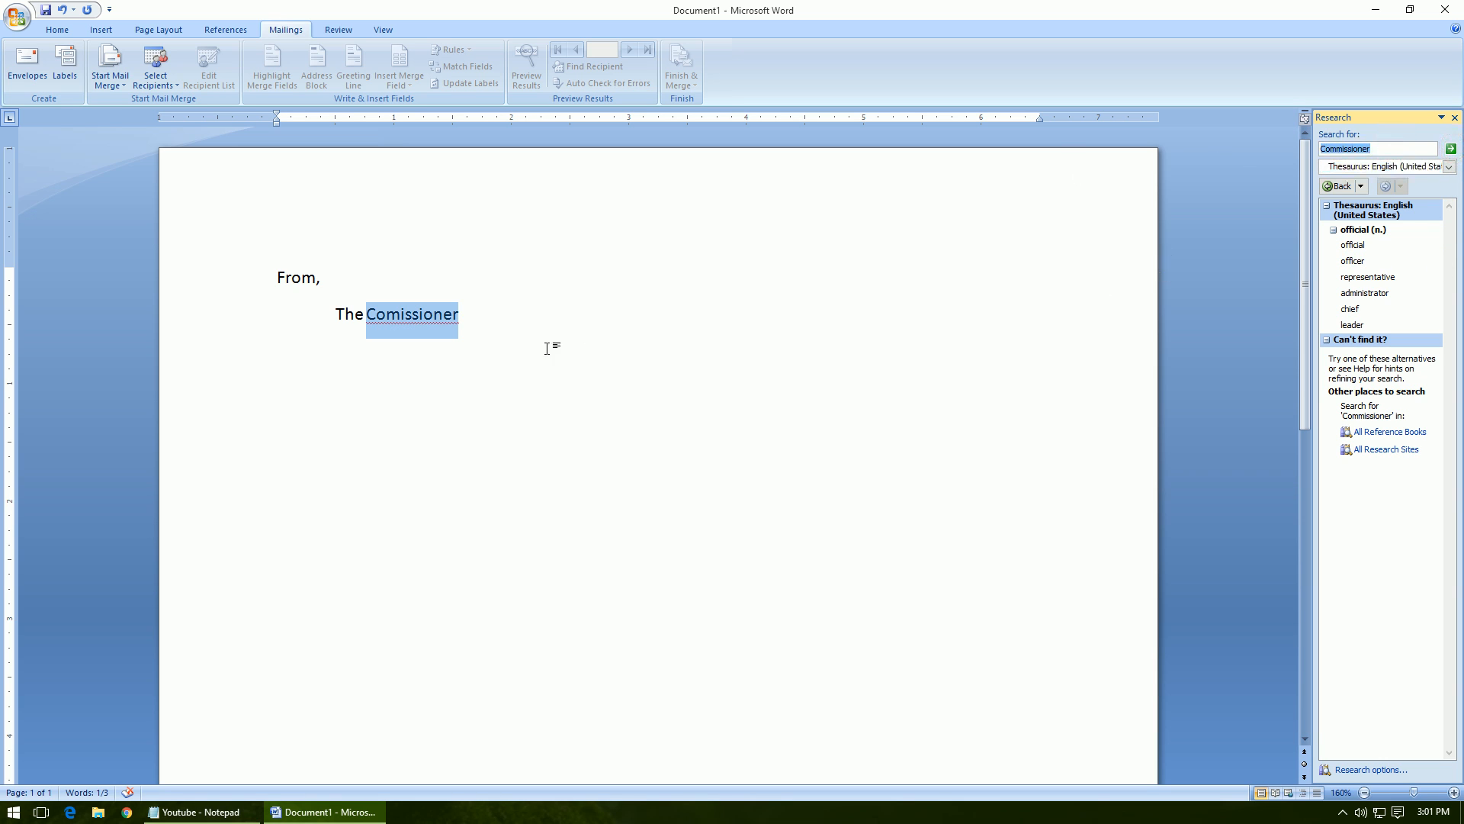
right_click(431, 323)
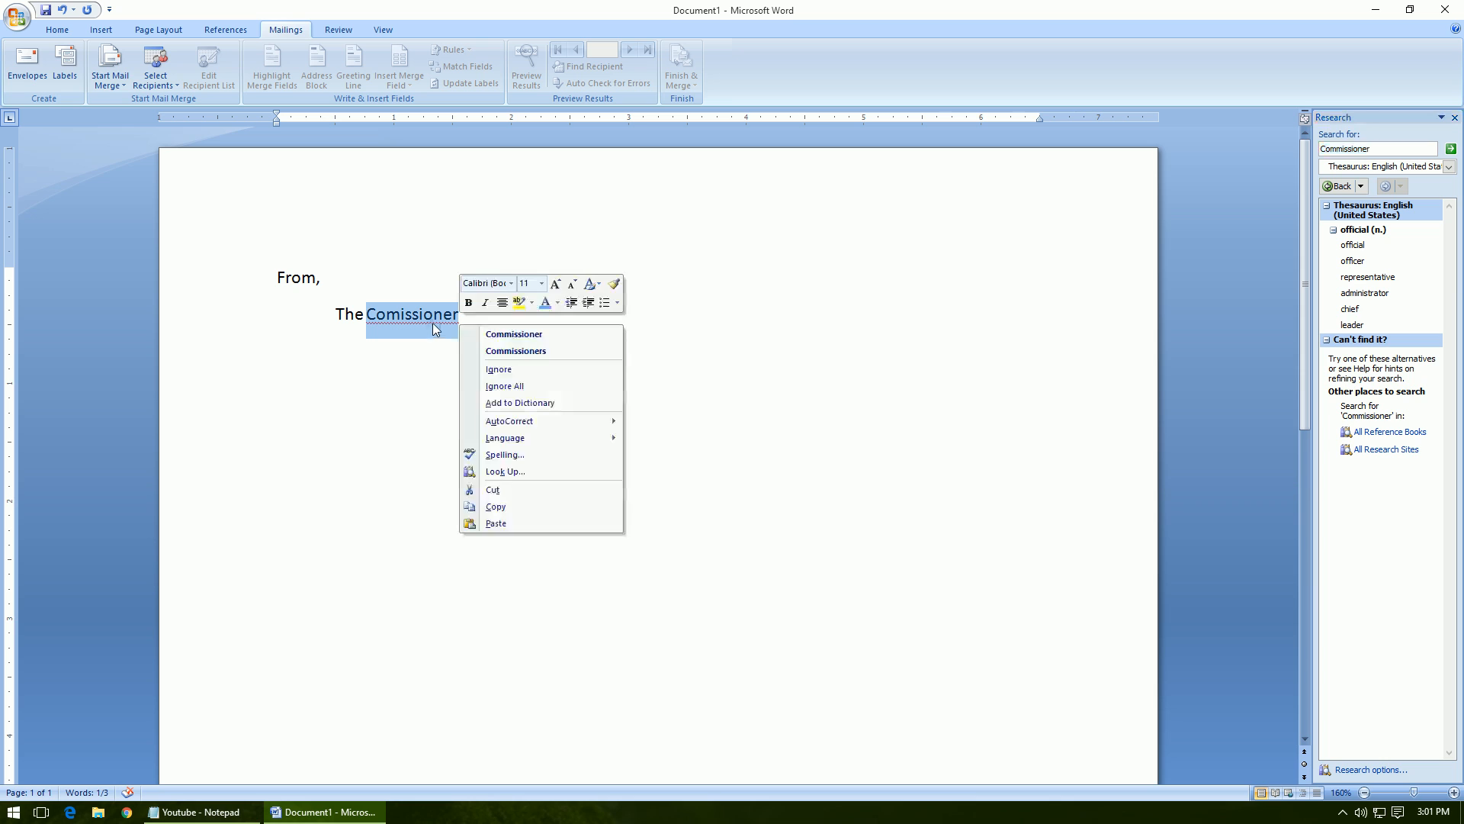
left_click(547, 335)
- Complete the sender block with a comma after "Commissioner" and the indented lines "Mumbai City Planning," and "Mumbai", followed by blank lines
left_click(557, 317)
type(",")
key("Return")
type("Mumbai")
key("Home")
key("Tab")
type("City Planning,")
key("Return")
type("Mumbai")
key("Return")
key("Return")
key("Return")
key("BackSpace")
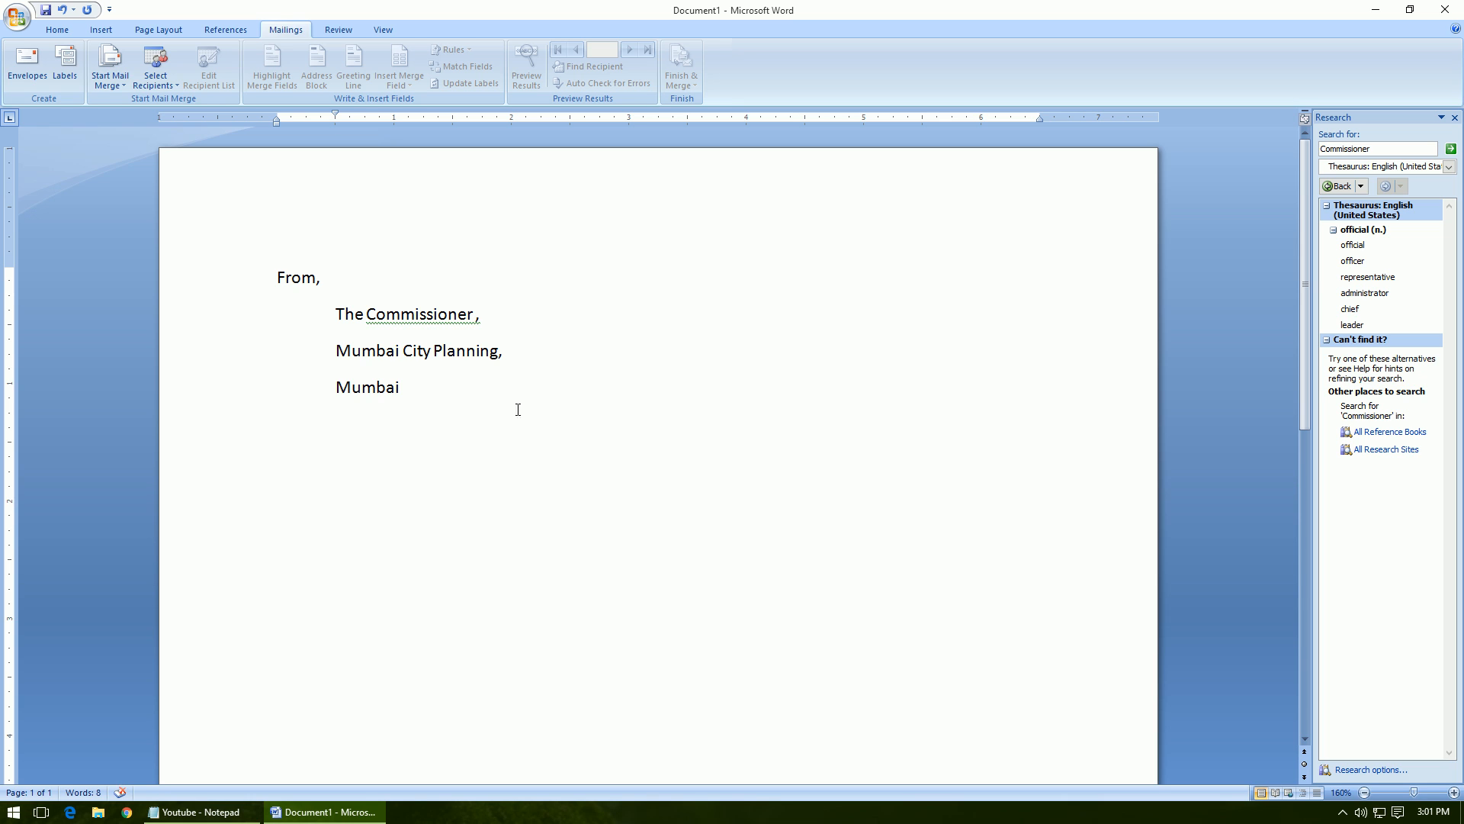
- Remove the first-line indent below the sender block and write "To," at the margin, followed by an indented empty line
left_click(62, 32)
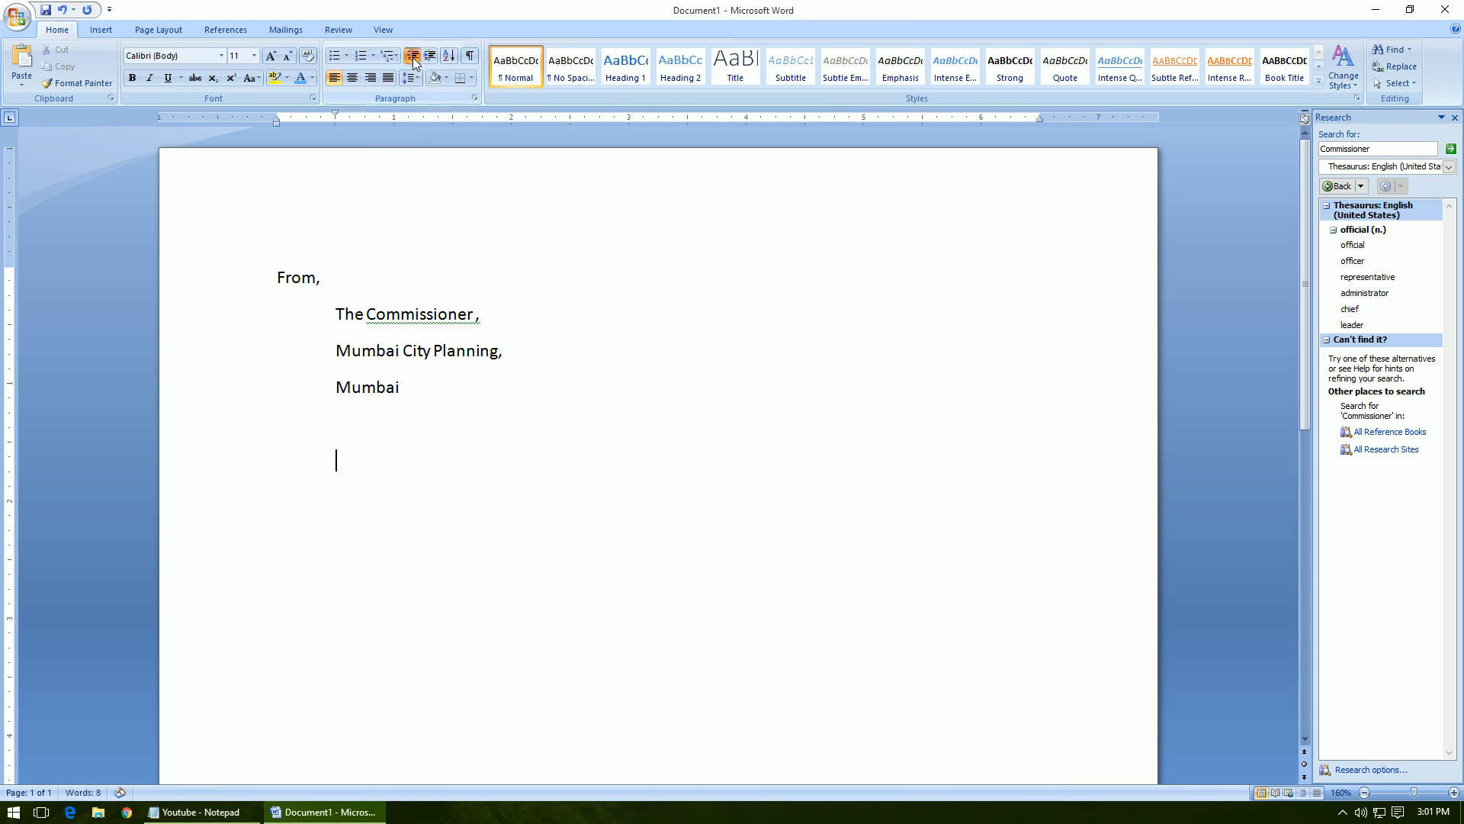
left_click(357, 527)
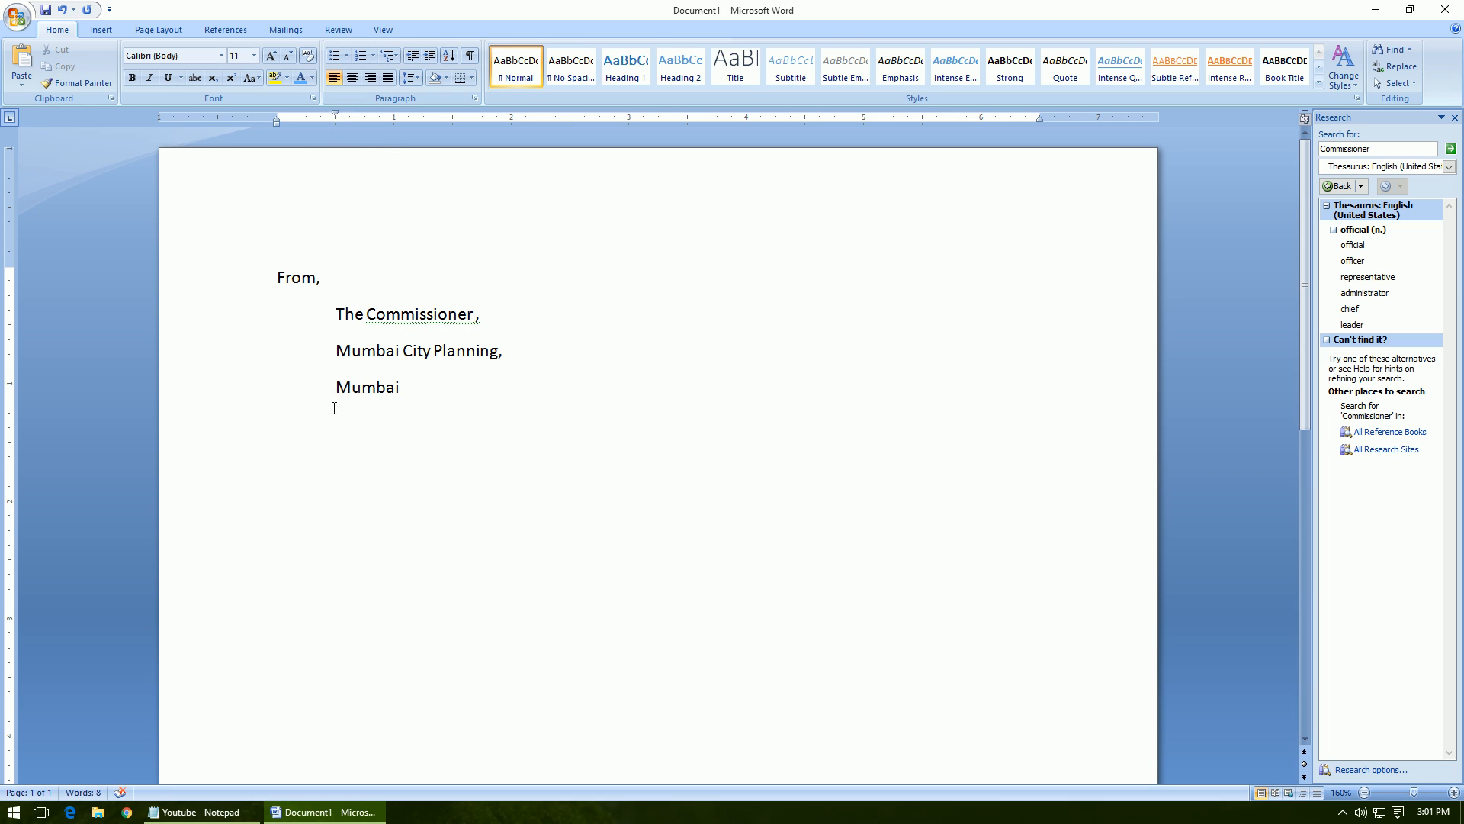
left_click(282, 500)
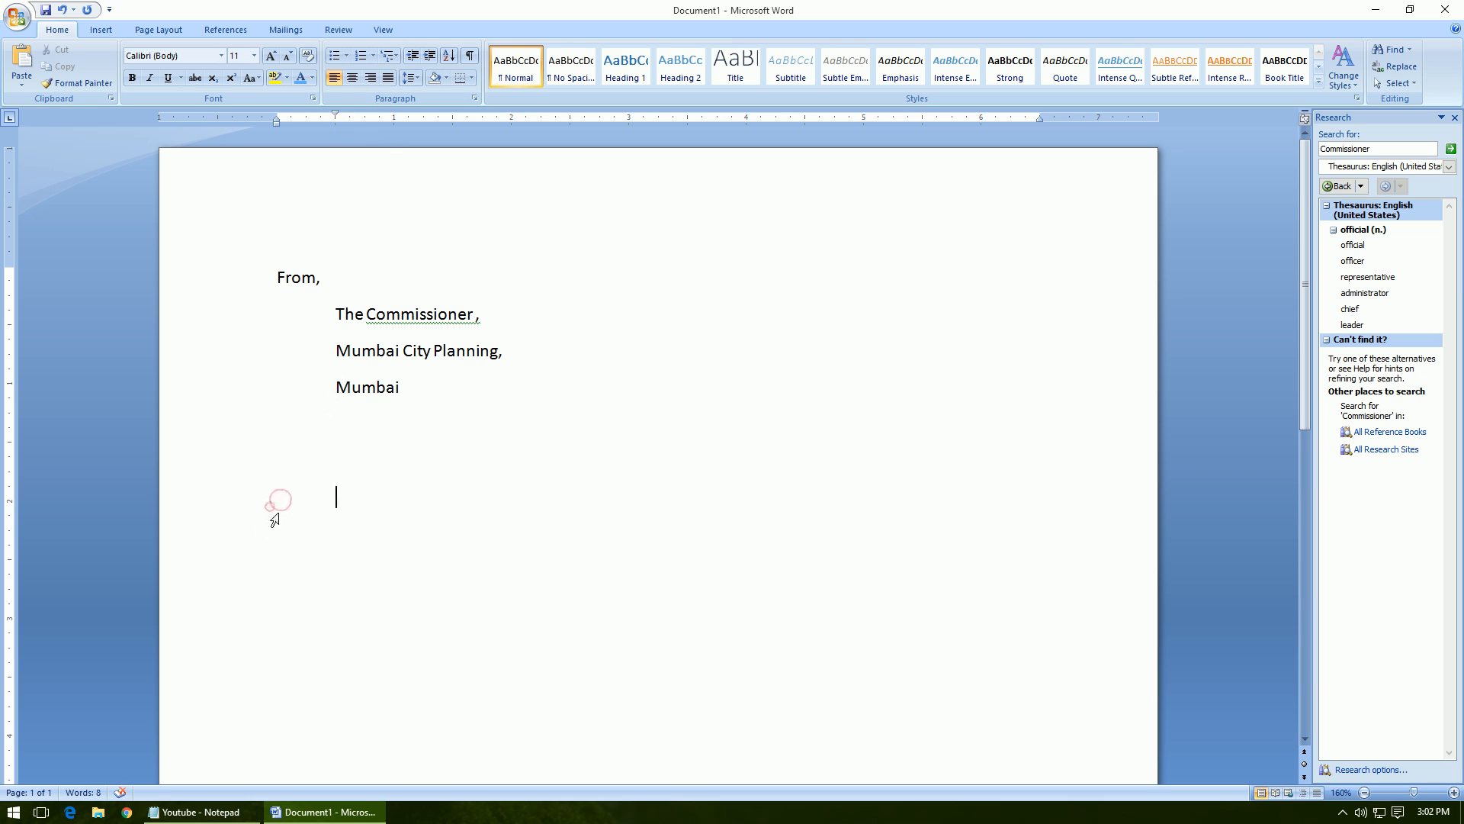
left_click(341, 505)
left_click_drag(334, 115, 277, 115)
type("To,")
key("Return")
key("Tab")
- Start a new typed recipient list for the mail merge
left_click(286, 30)
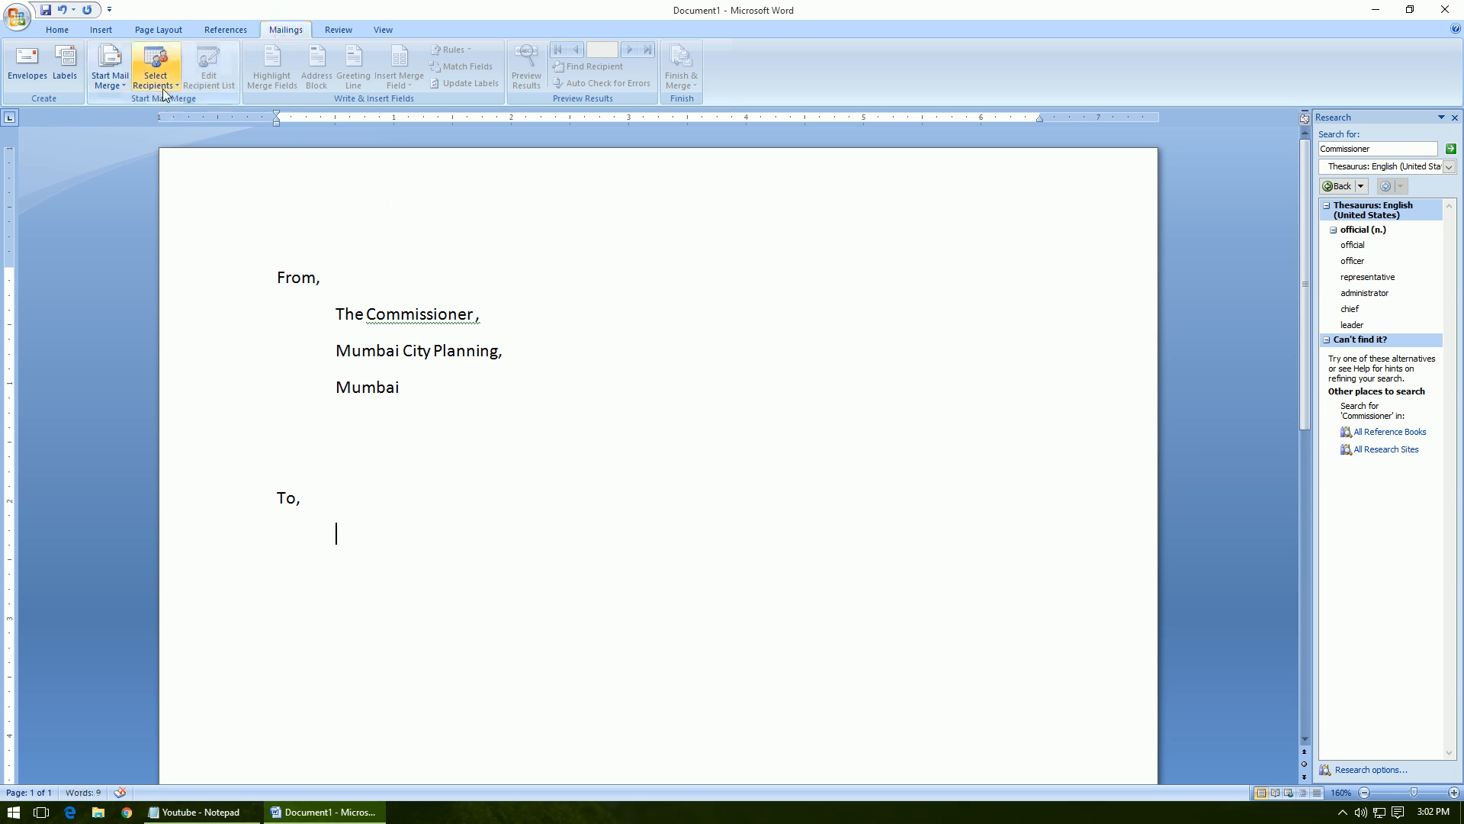
left_click(122, 85)
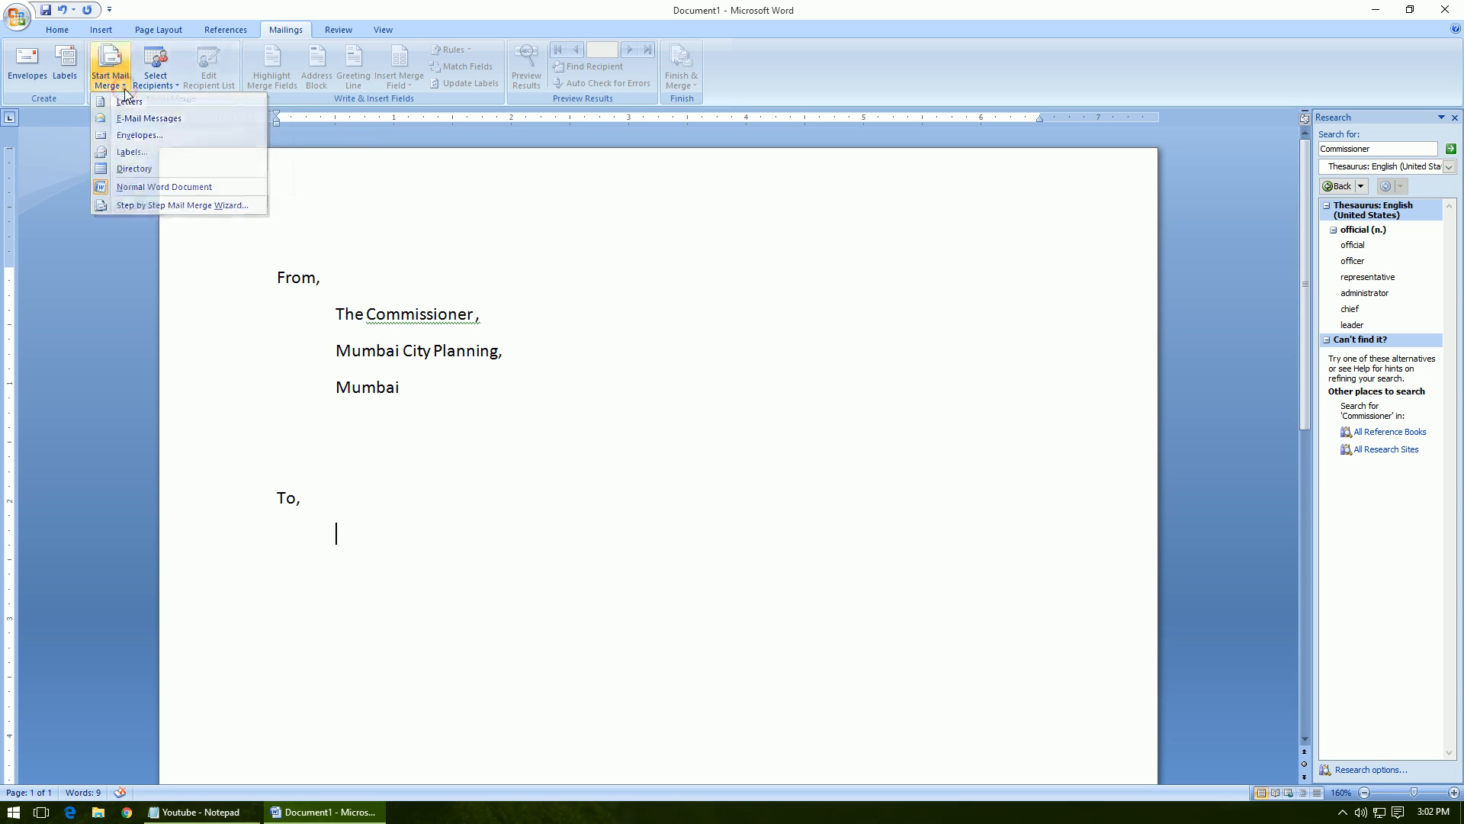
left_click(155, 79)
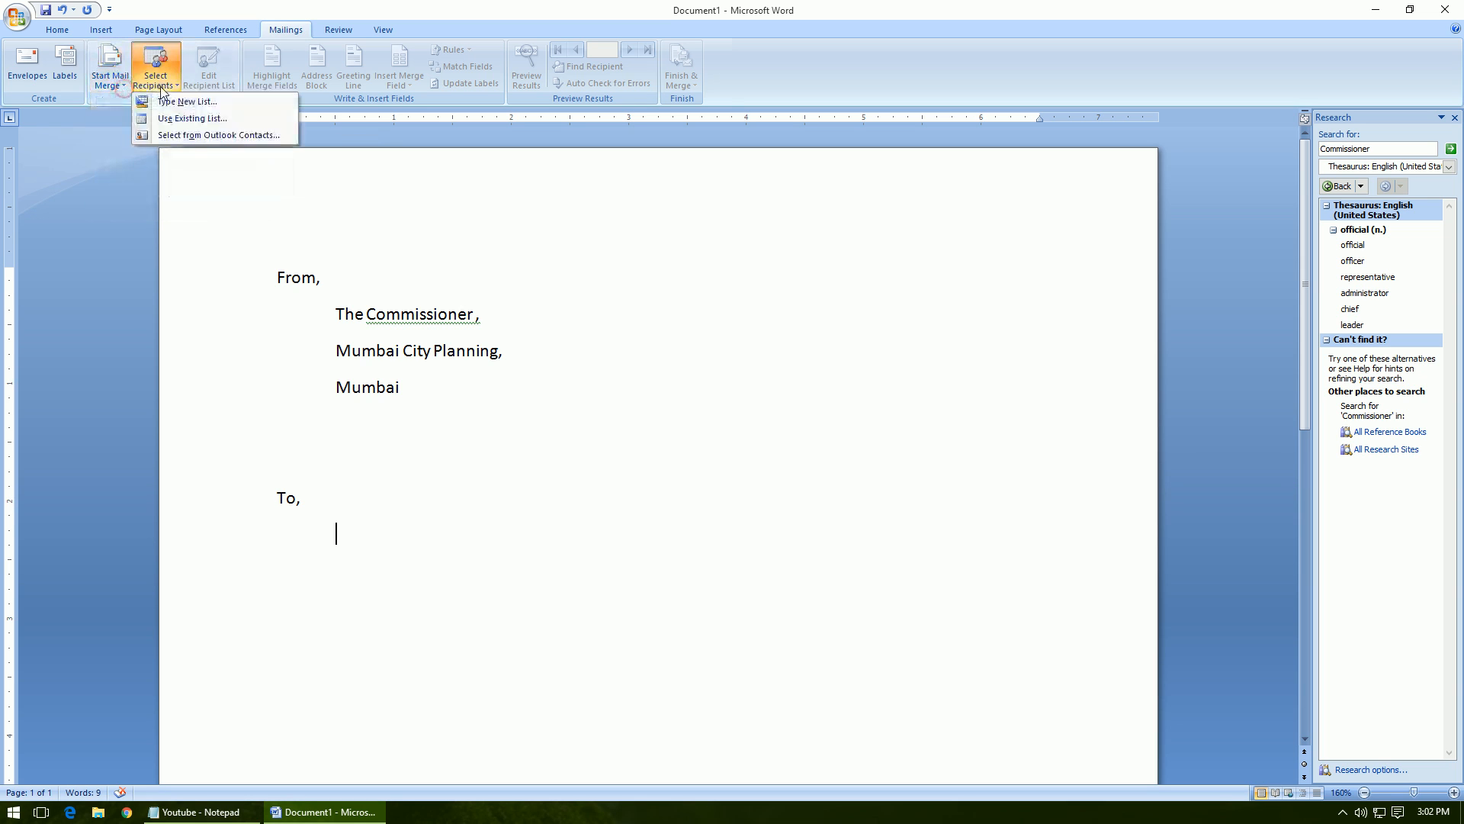
left_click(203, 110)
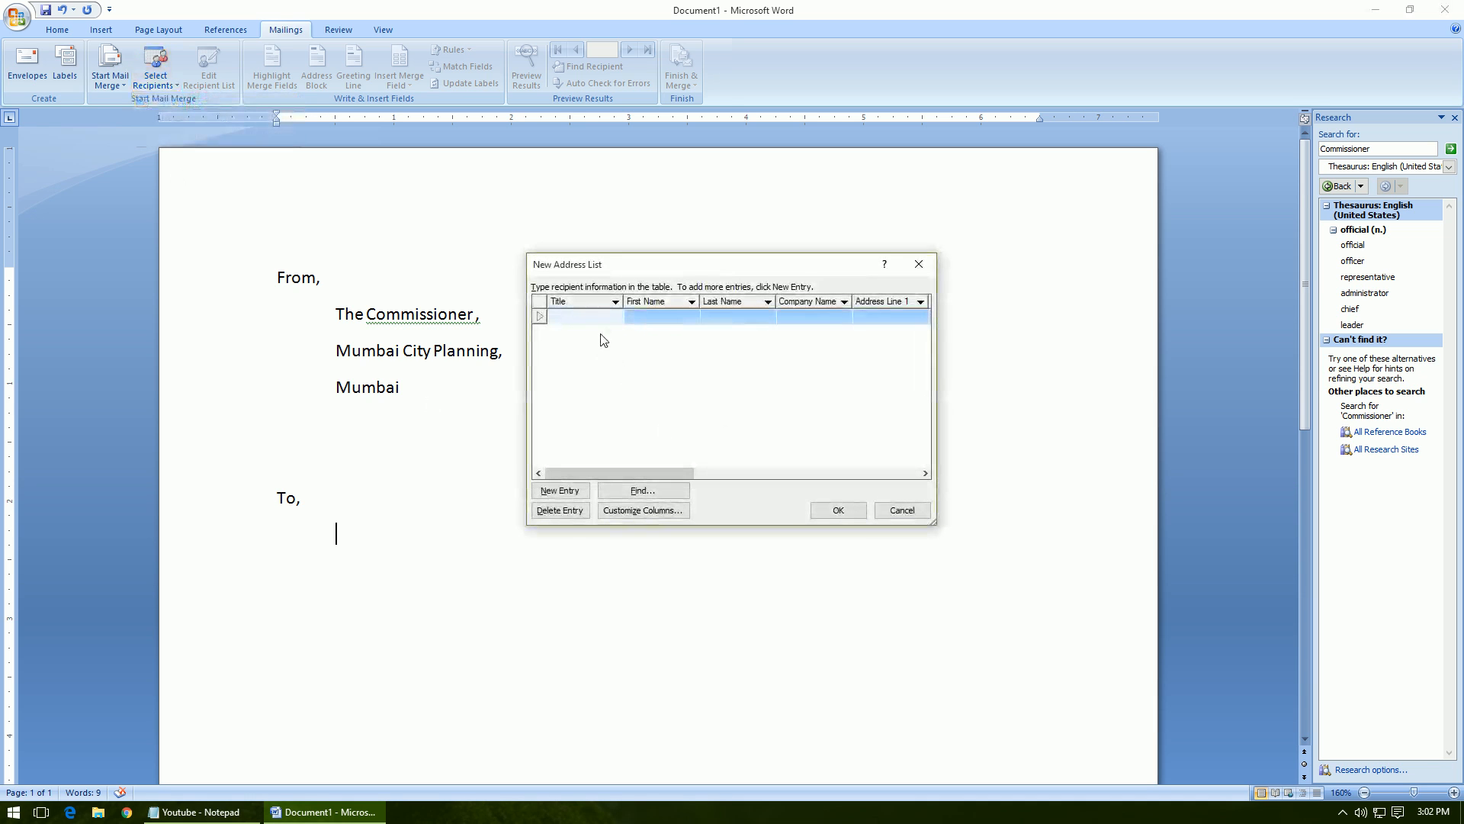
- Fill in the first recipient's title "Mr", first name, last name and the company name "PRP Extablishments Ltd"
key("Tab")
type("Anand")
key("Tab")
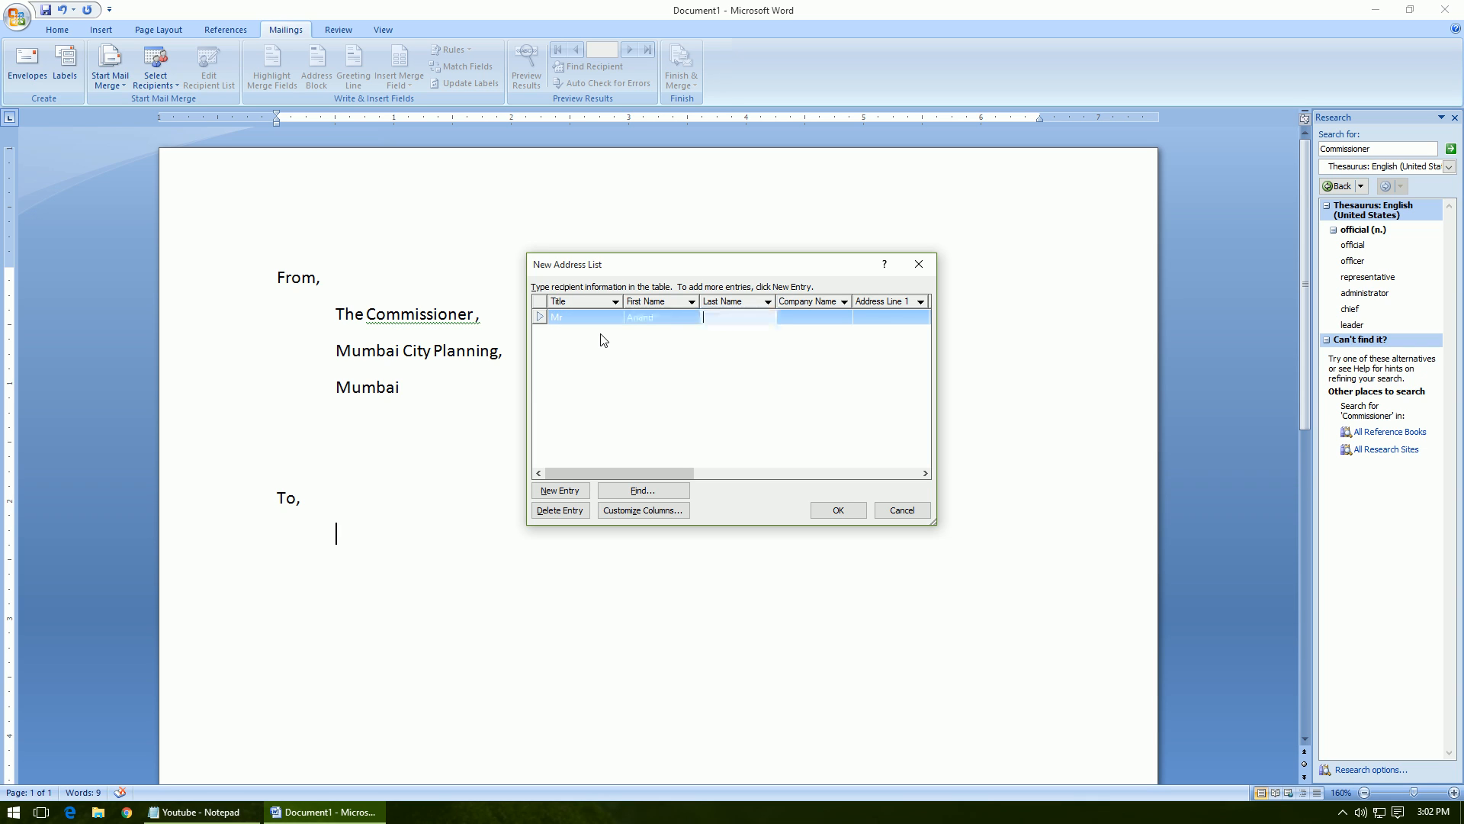
key("Tab")
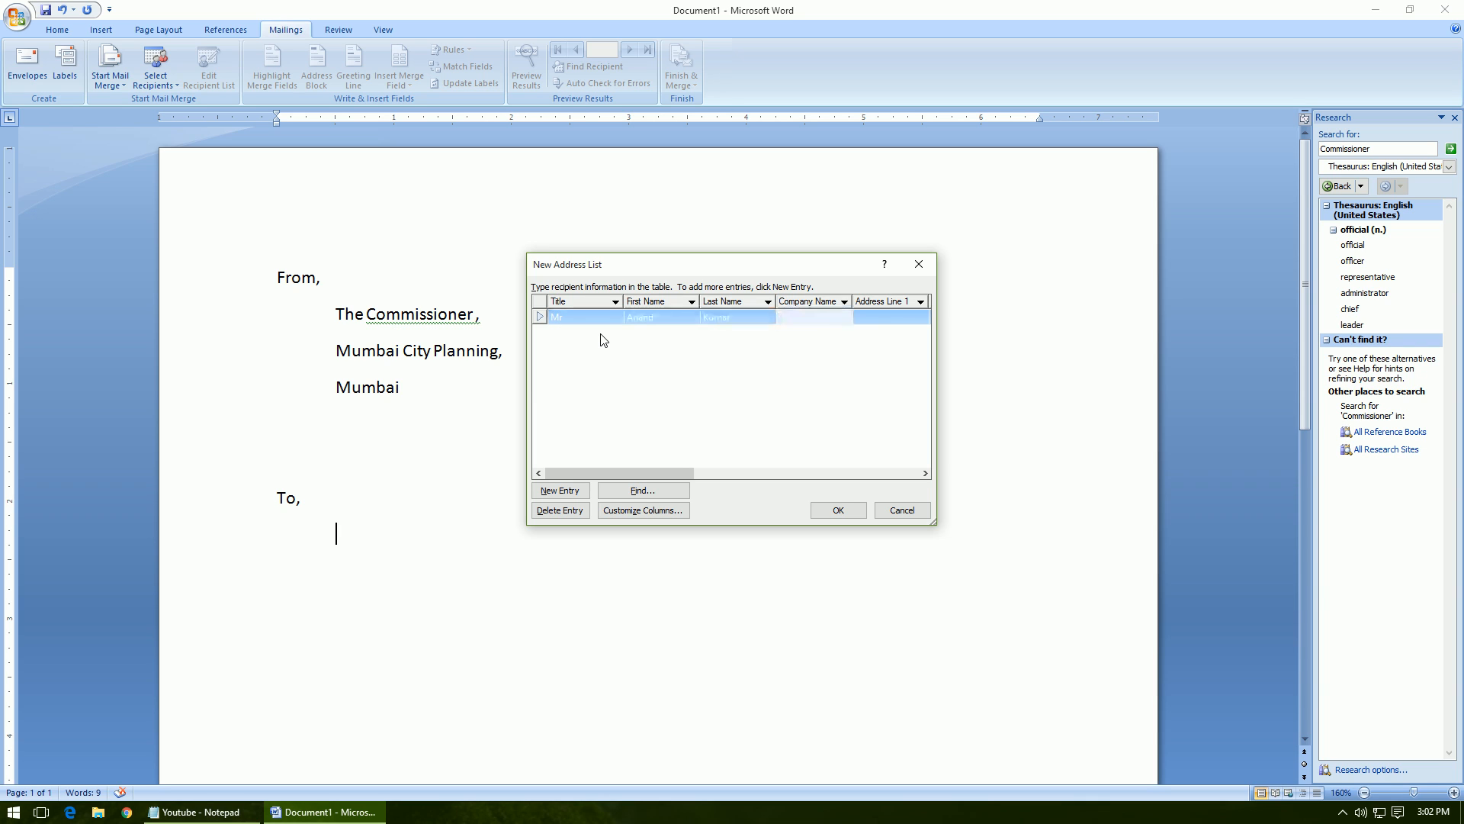
key("Tab")
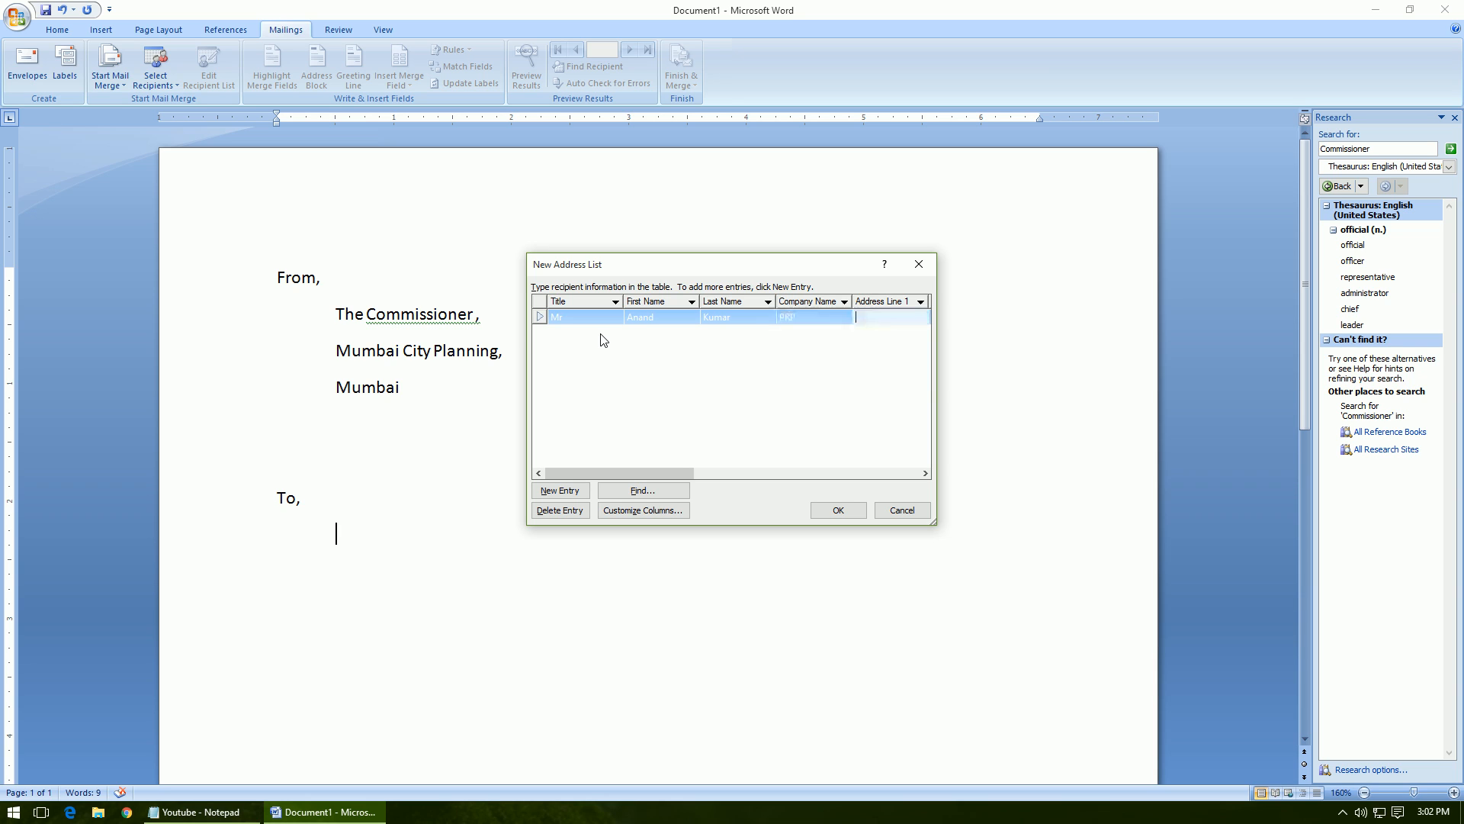
key("shift+Tab")
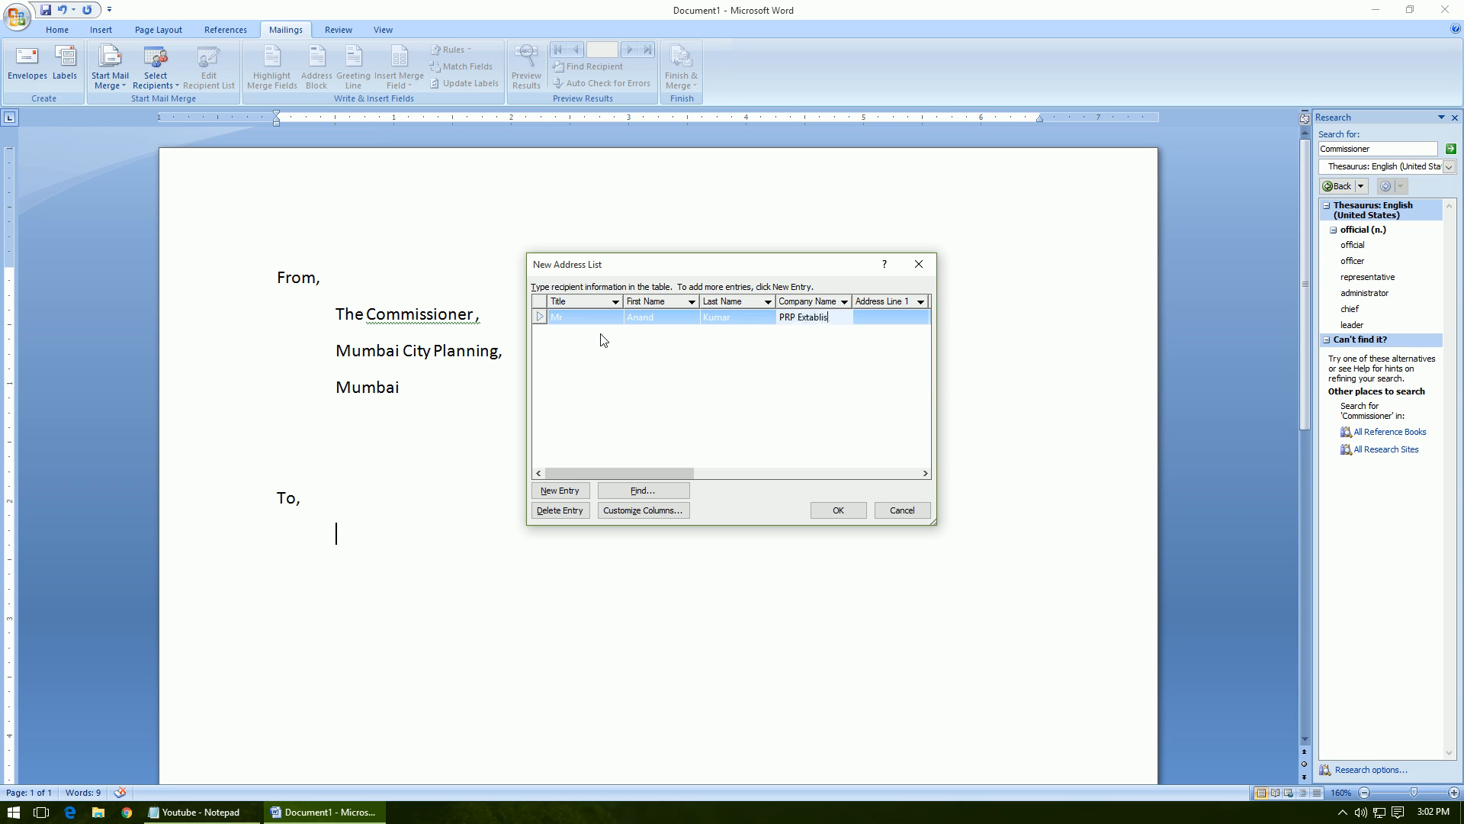
type("Extablishments Ltd")
key("Tab")
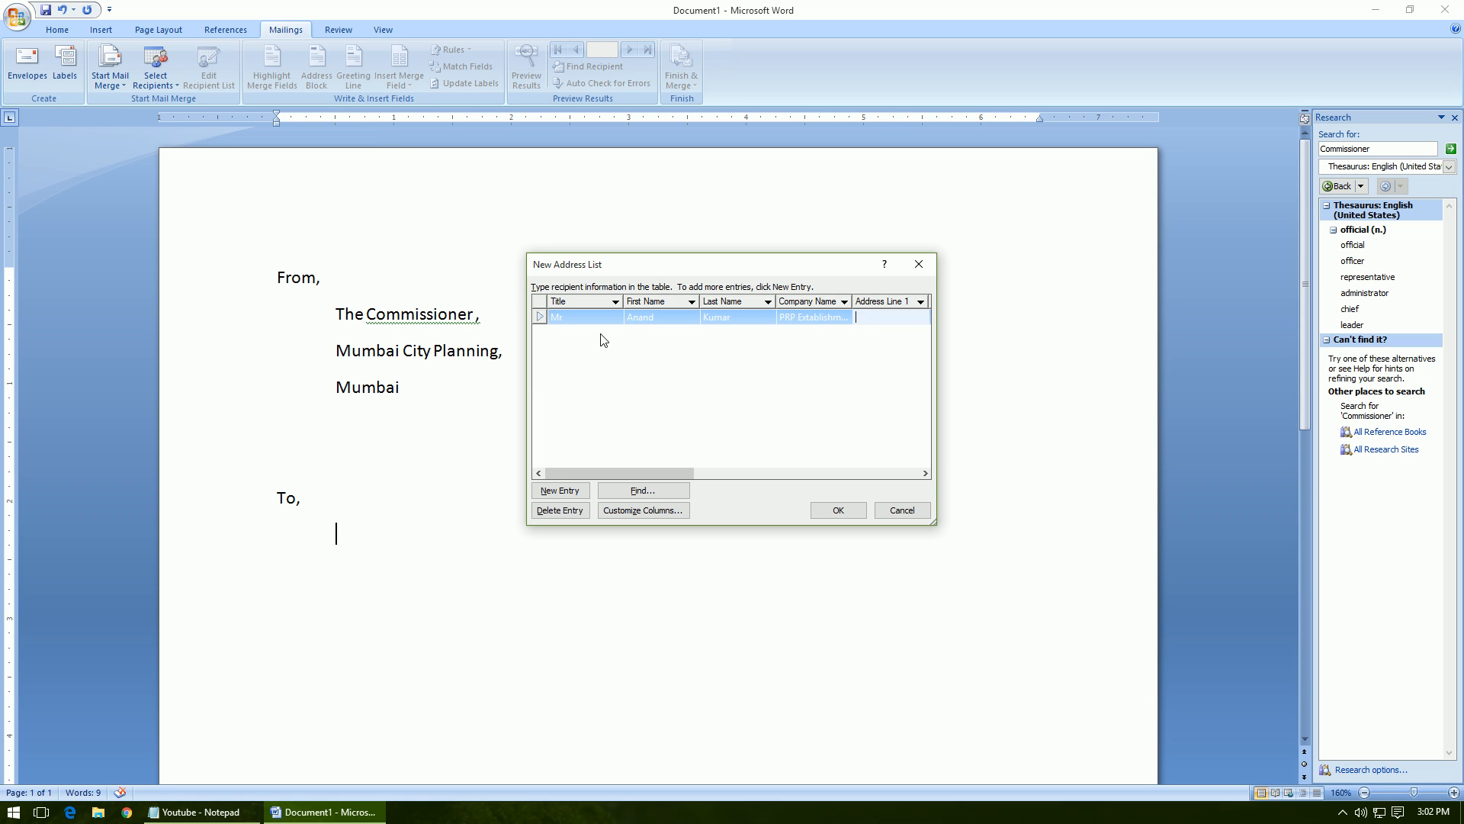
- Fill in the first recipient's two address lines, city and state fields
type("Chennai City")
key("Tab")
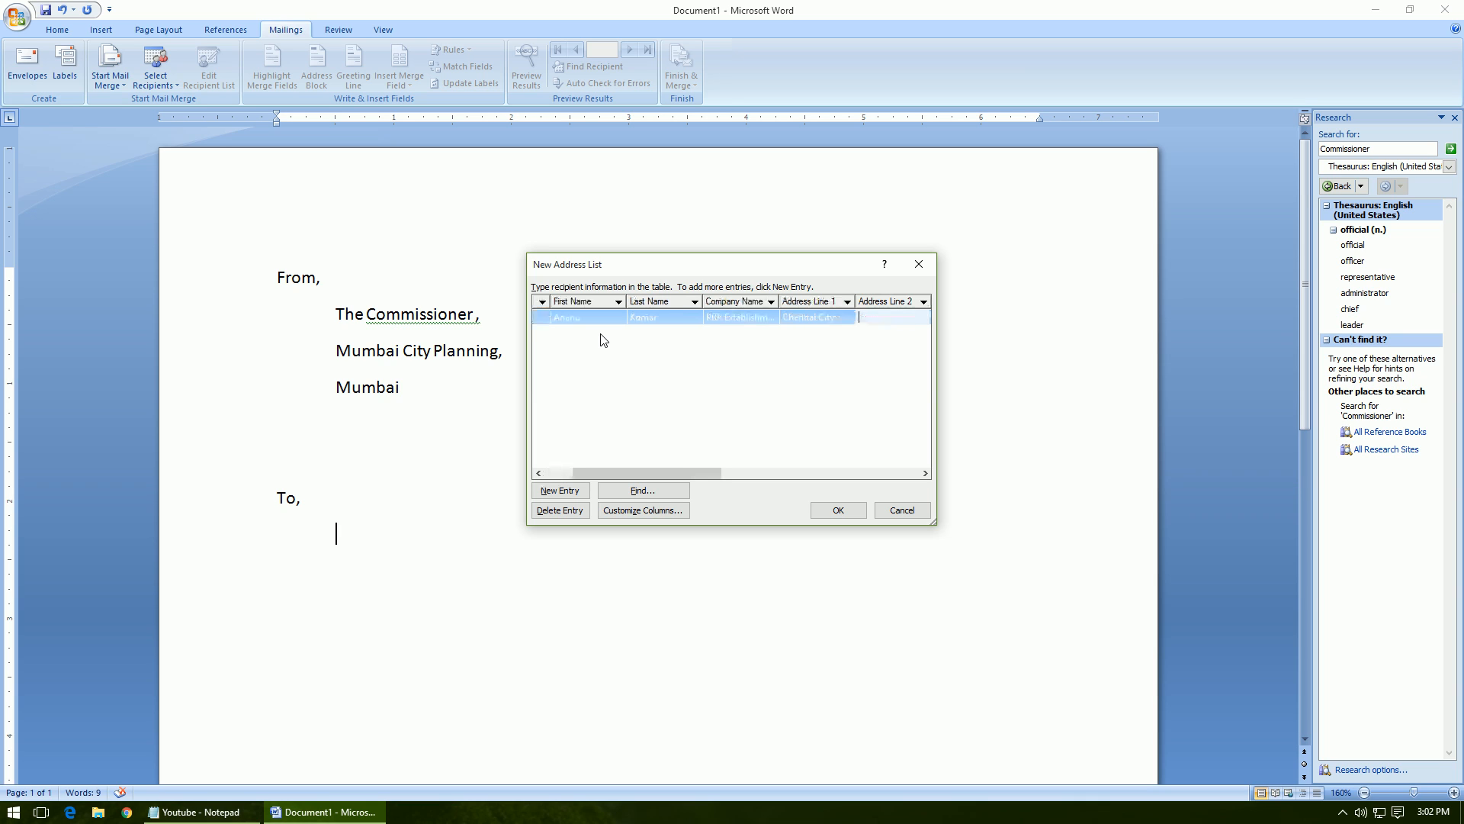
type("Chennai")
key("Tab")
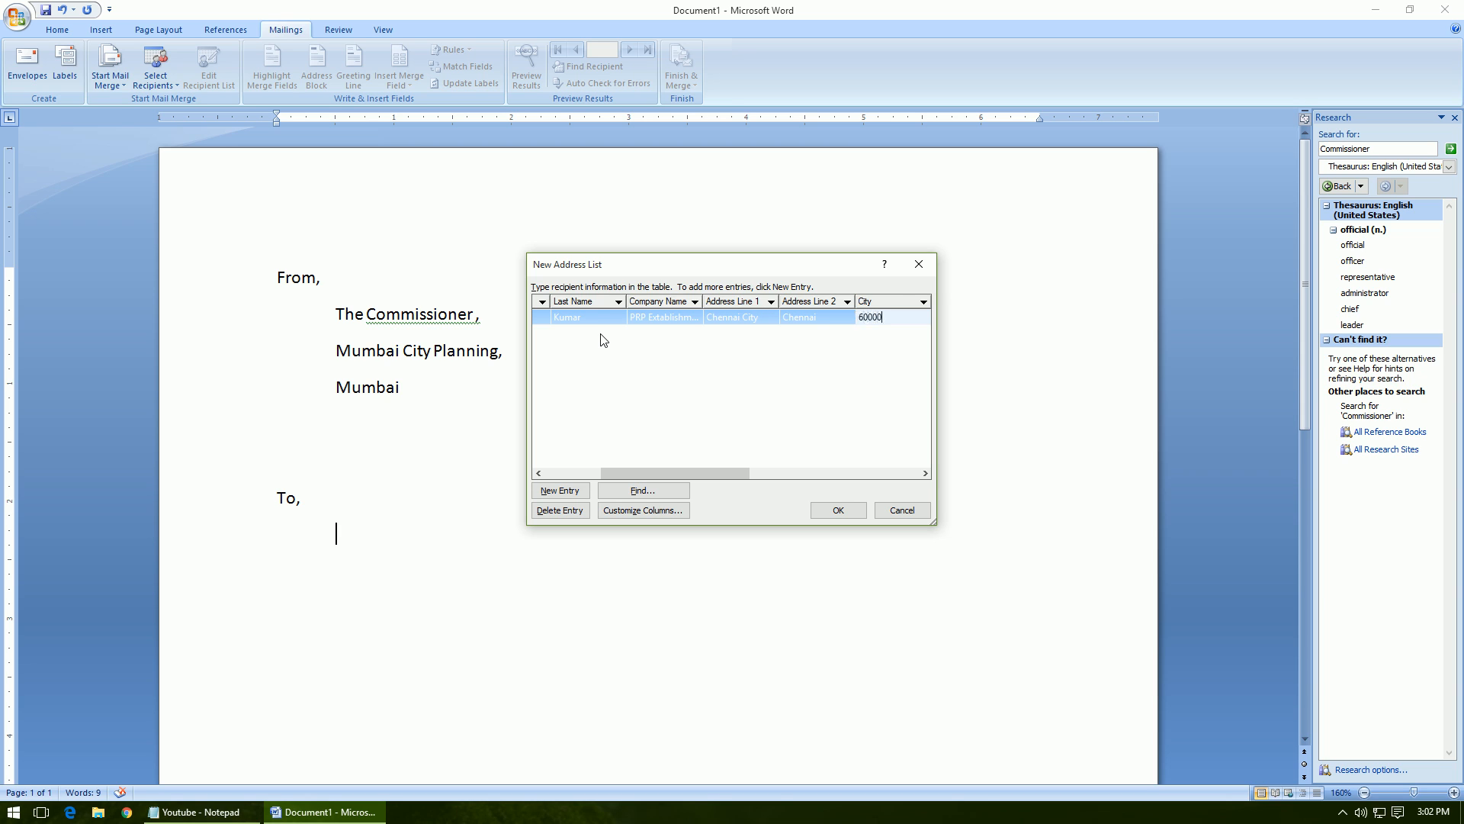
key("Tab")
key("Tab")
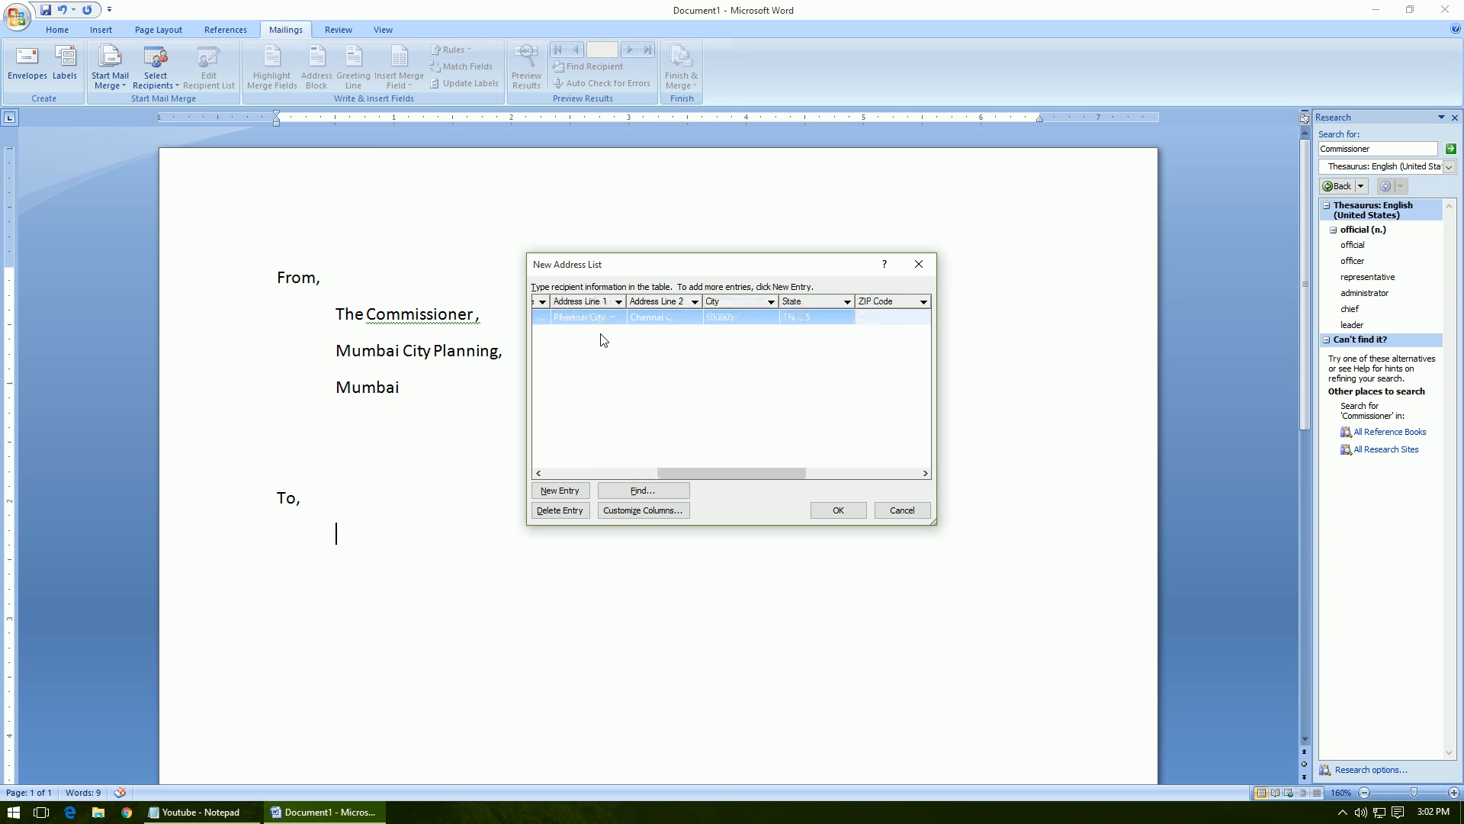
- Replace the first recipient's city entry with the city name and enter the postal code under ZIP Code
left_click(755, 317)
key("BackSpace")
type("Chennai")
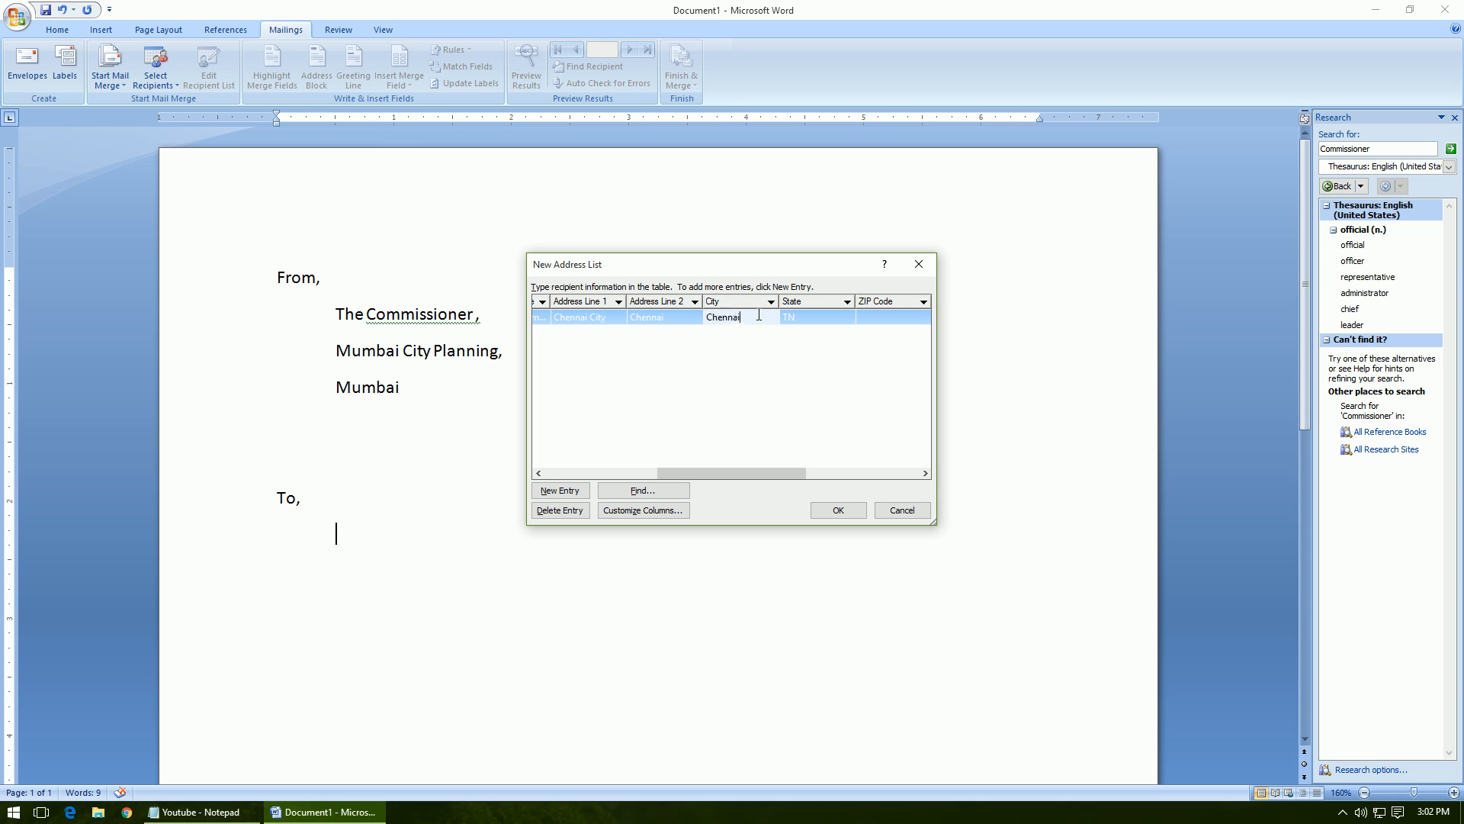
left_click(897, 316)
type("600005")
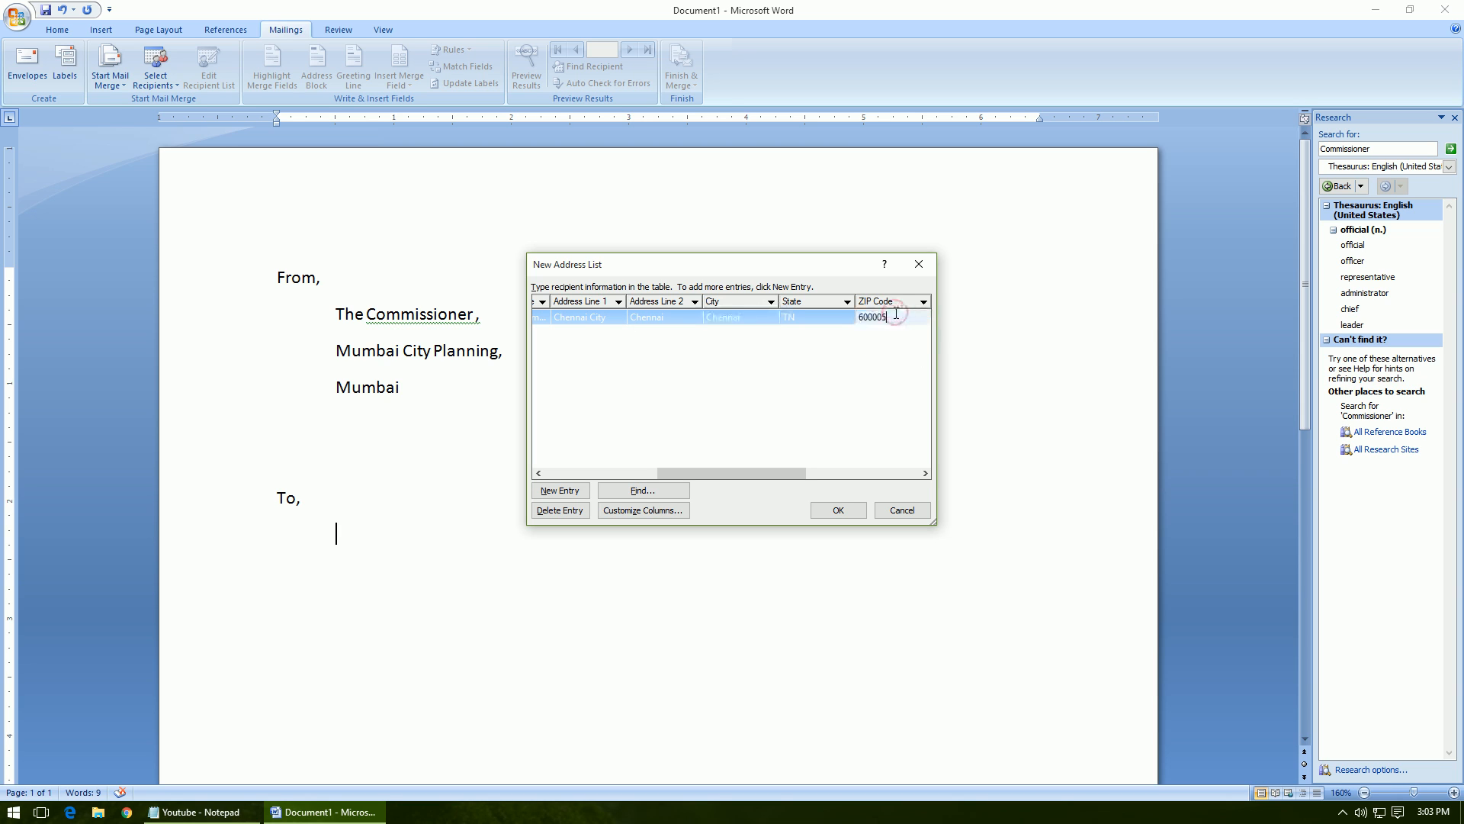
- Extend the first recipient's address line 2 with "add2" and address line 1 with "1"
left_click(643, 316)
left_click(680, 316)
type("add2")
left_click(616, 317)
left_click(618, 317)
type("1")
key("Tab")
key("Tab")
key("Tab")
key("Tab")
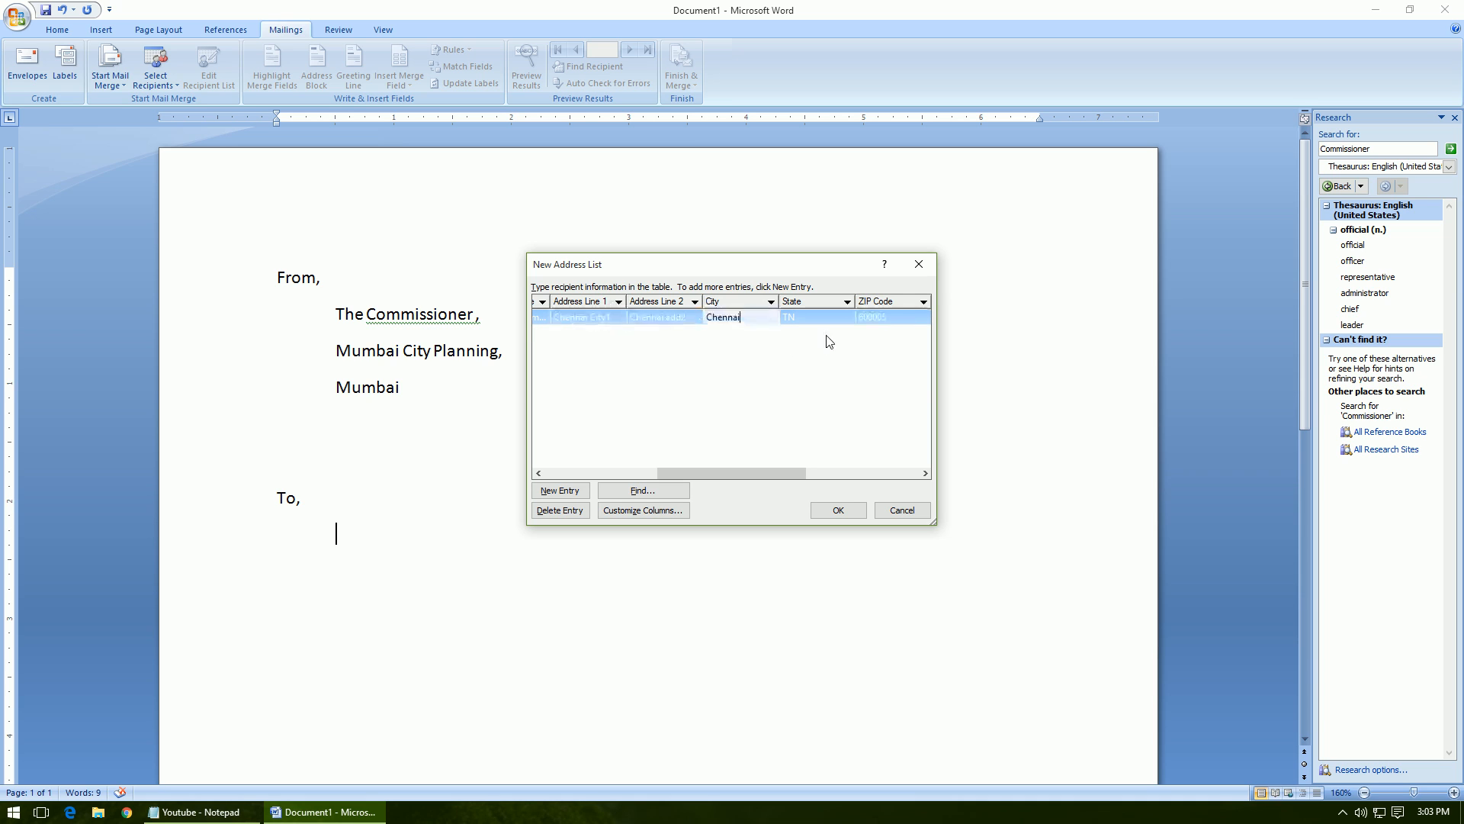
key("Tab")
key("Tab")
- Add a second recipient entry with the title "Miss", the first and last name and the company "SRS Logistics"
left_click_drag(841, 473, 681, 479)
left_click(560, 490)
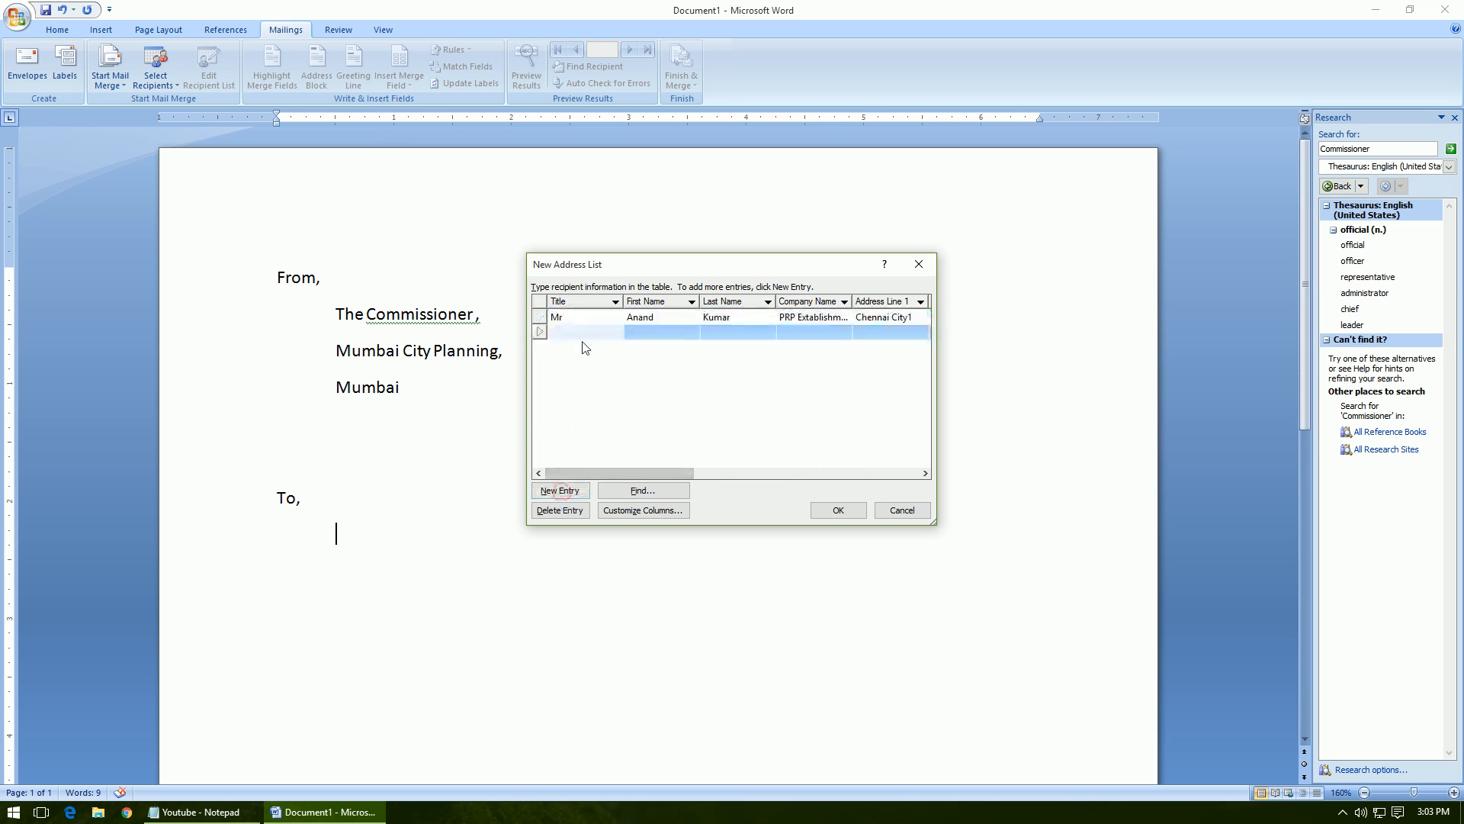
type("Miss")
key("Tab")
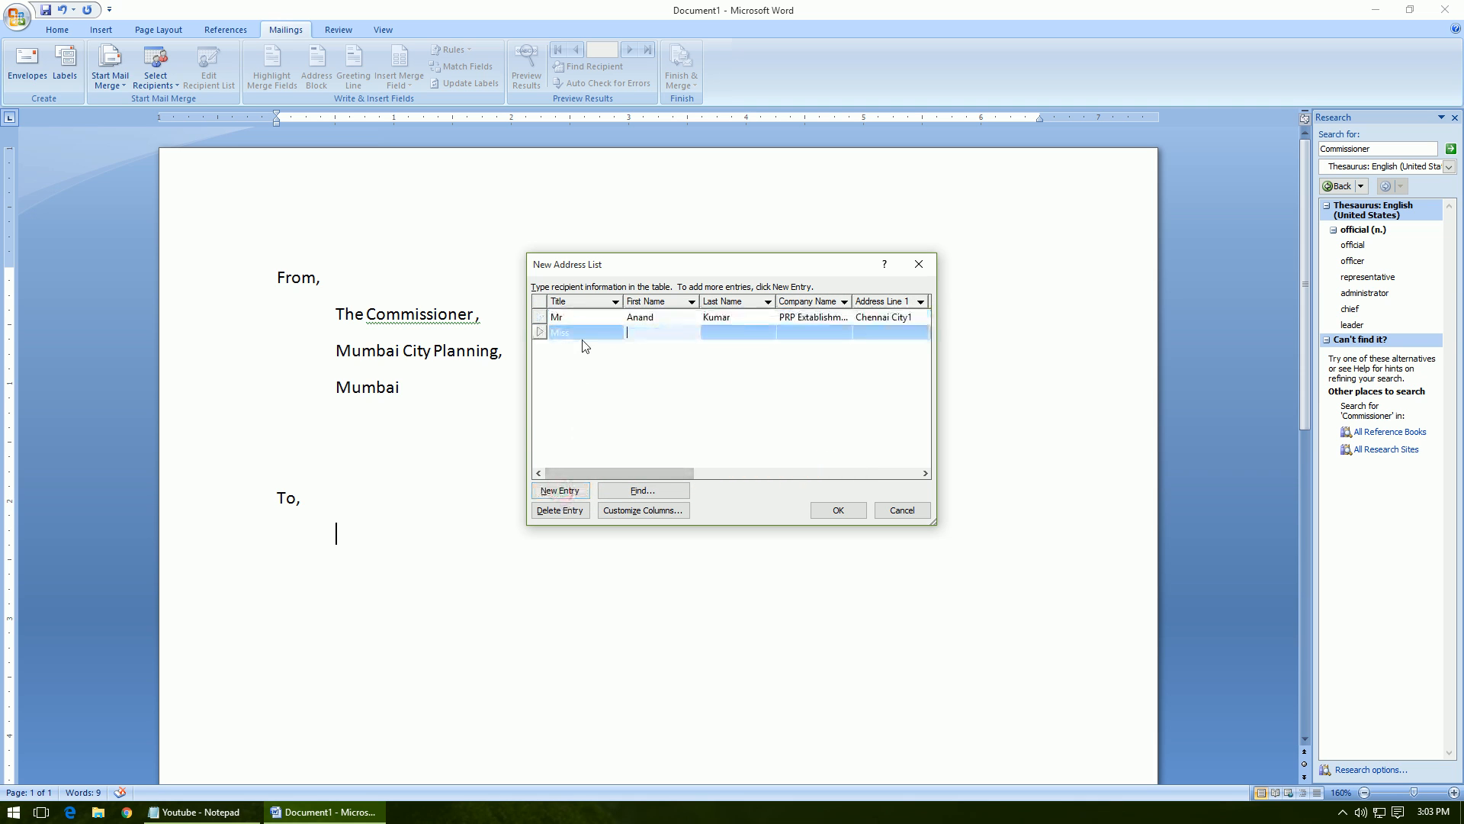
type("Rup")
key("Tab")
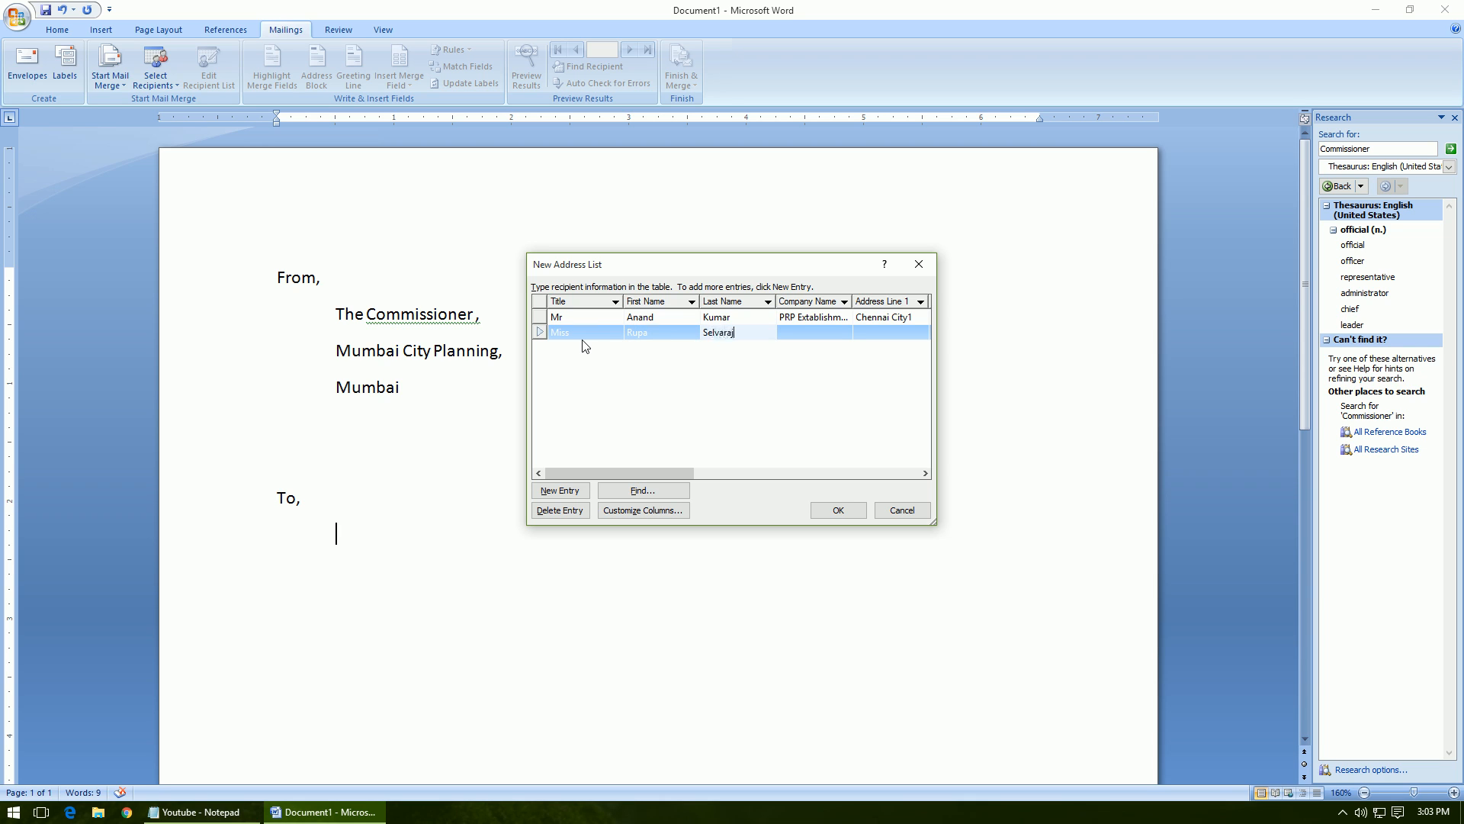
key("Tab")
type("SRS")
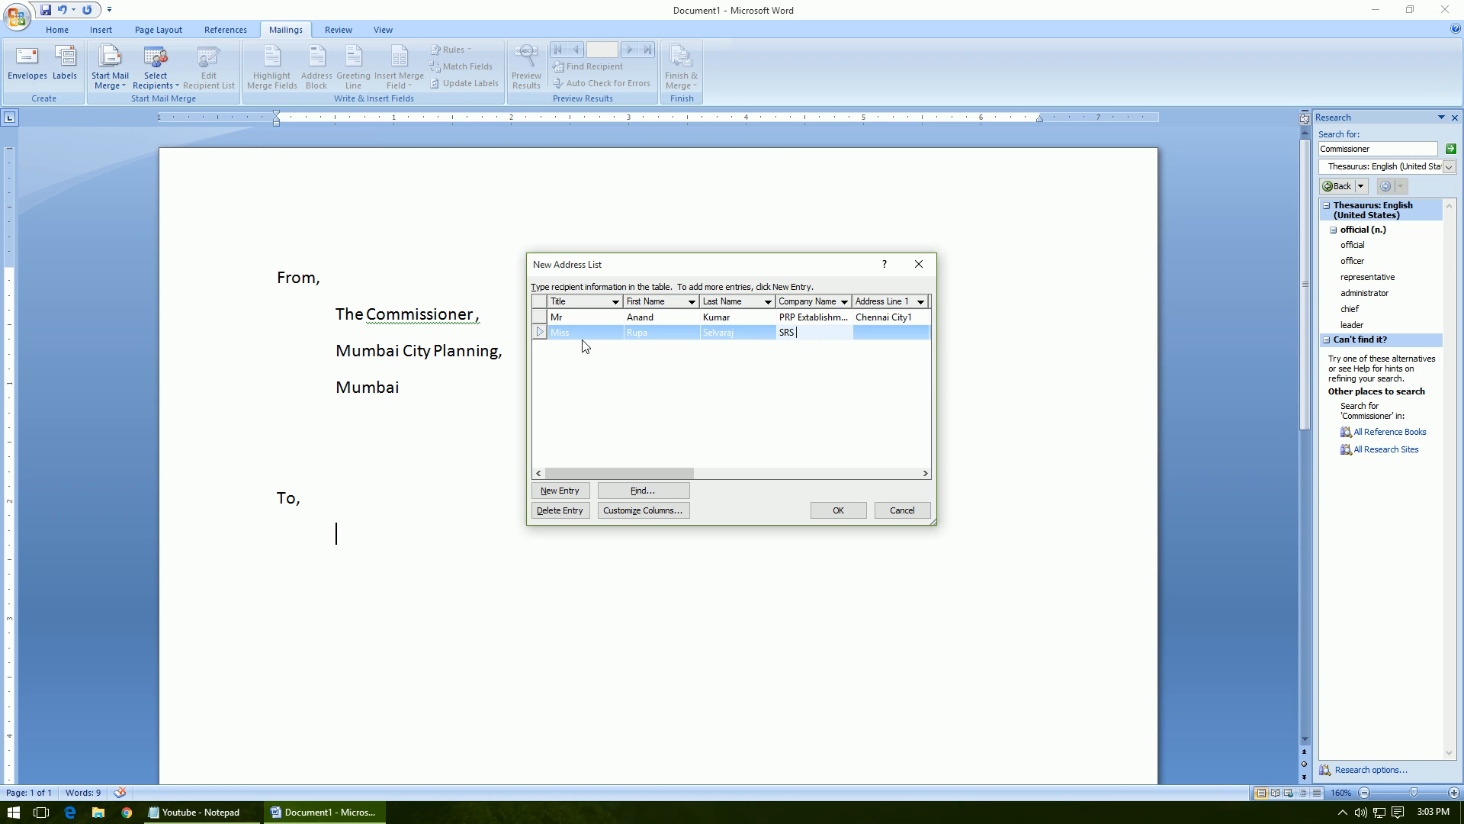
type(" Logistics")
key("Tab")
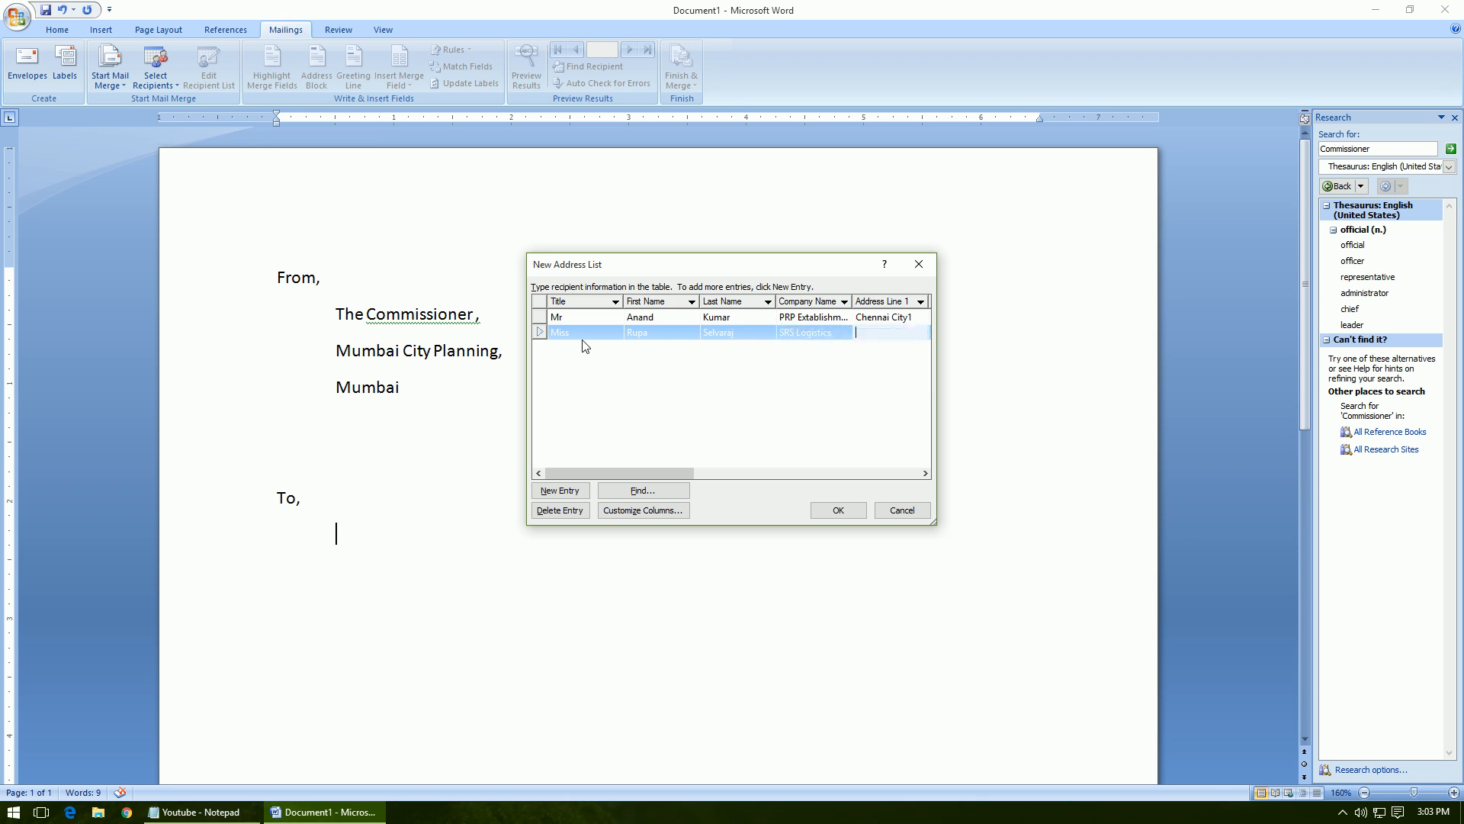
- Fill in the second recipient's two address lines, city, state and ZIP code
type("galore City")
key("Tab")
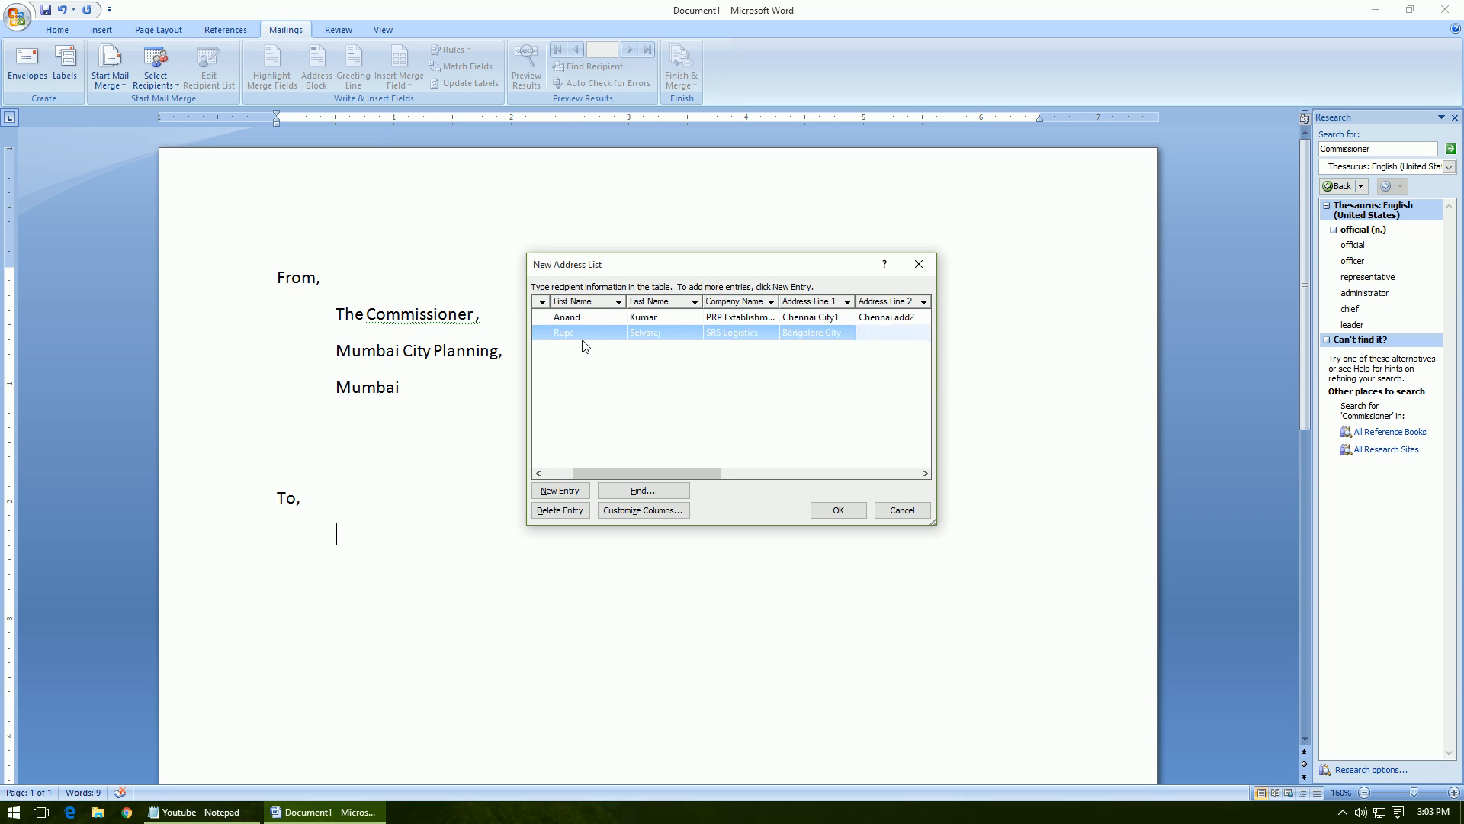
type("Bangalore ddd")
key("Tab")
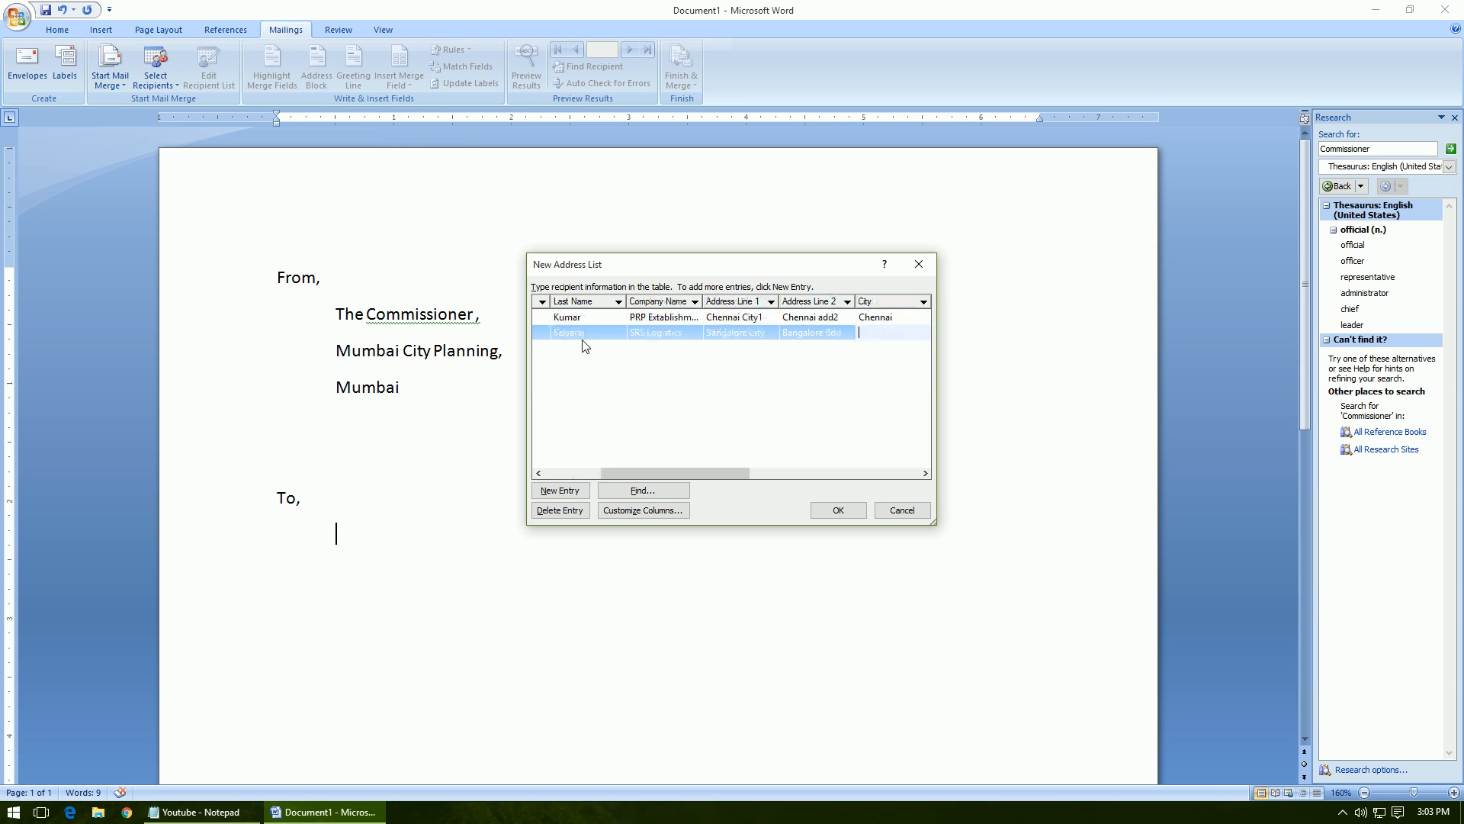
type("Bangalore")
key("Tab")
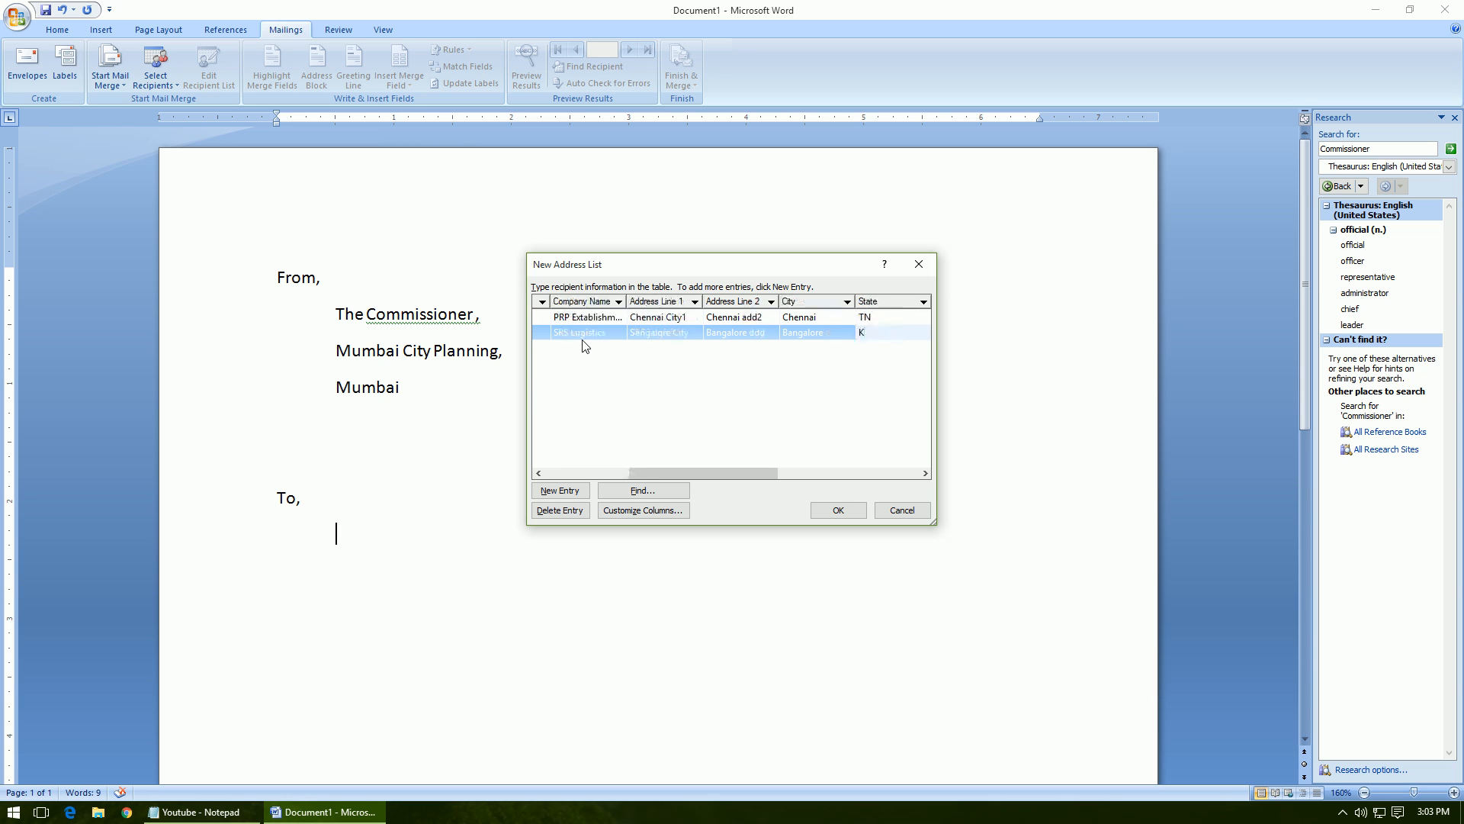
key("Tab")
type("560002")
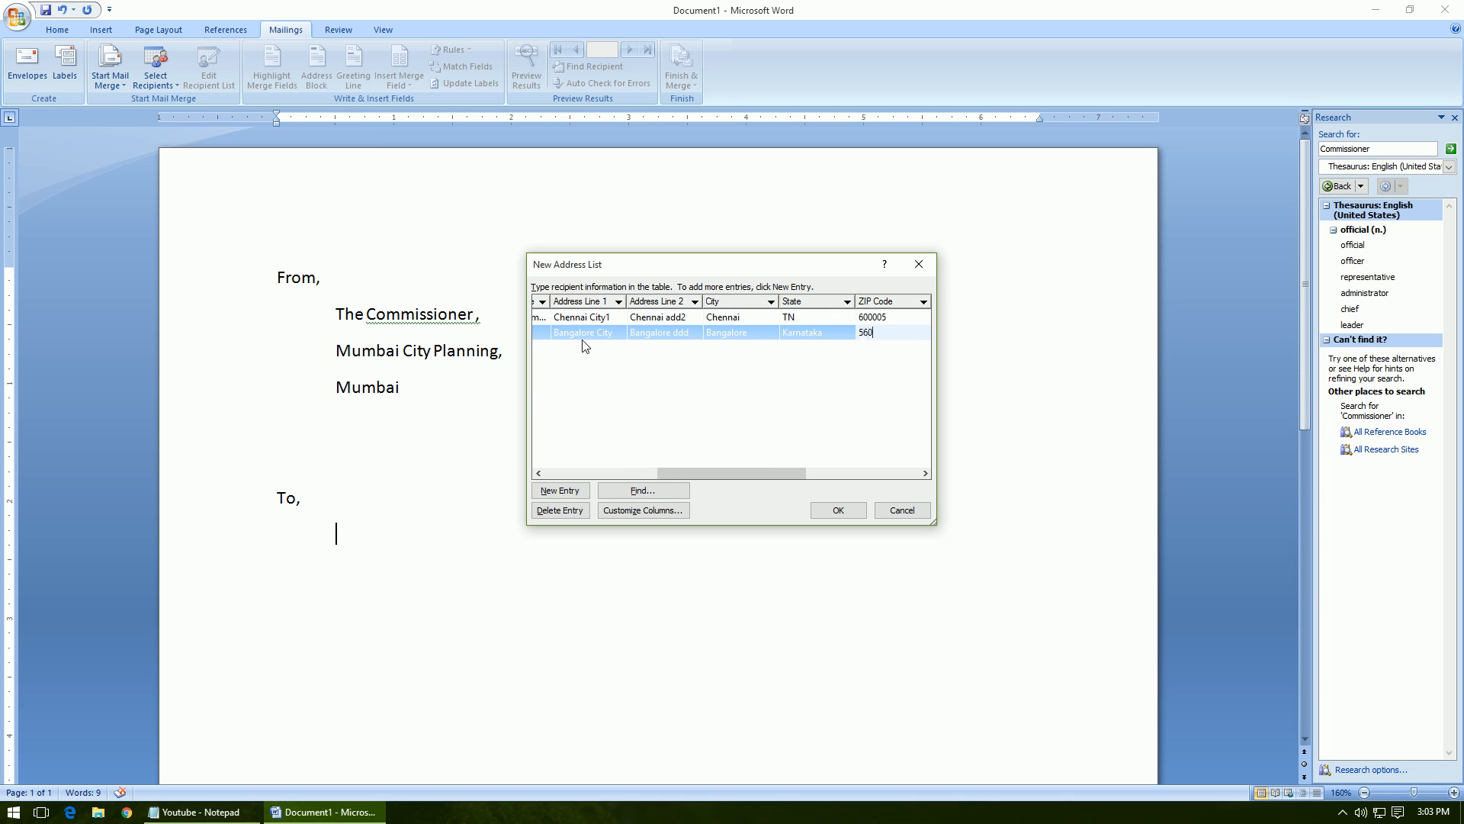
key("Tab")
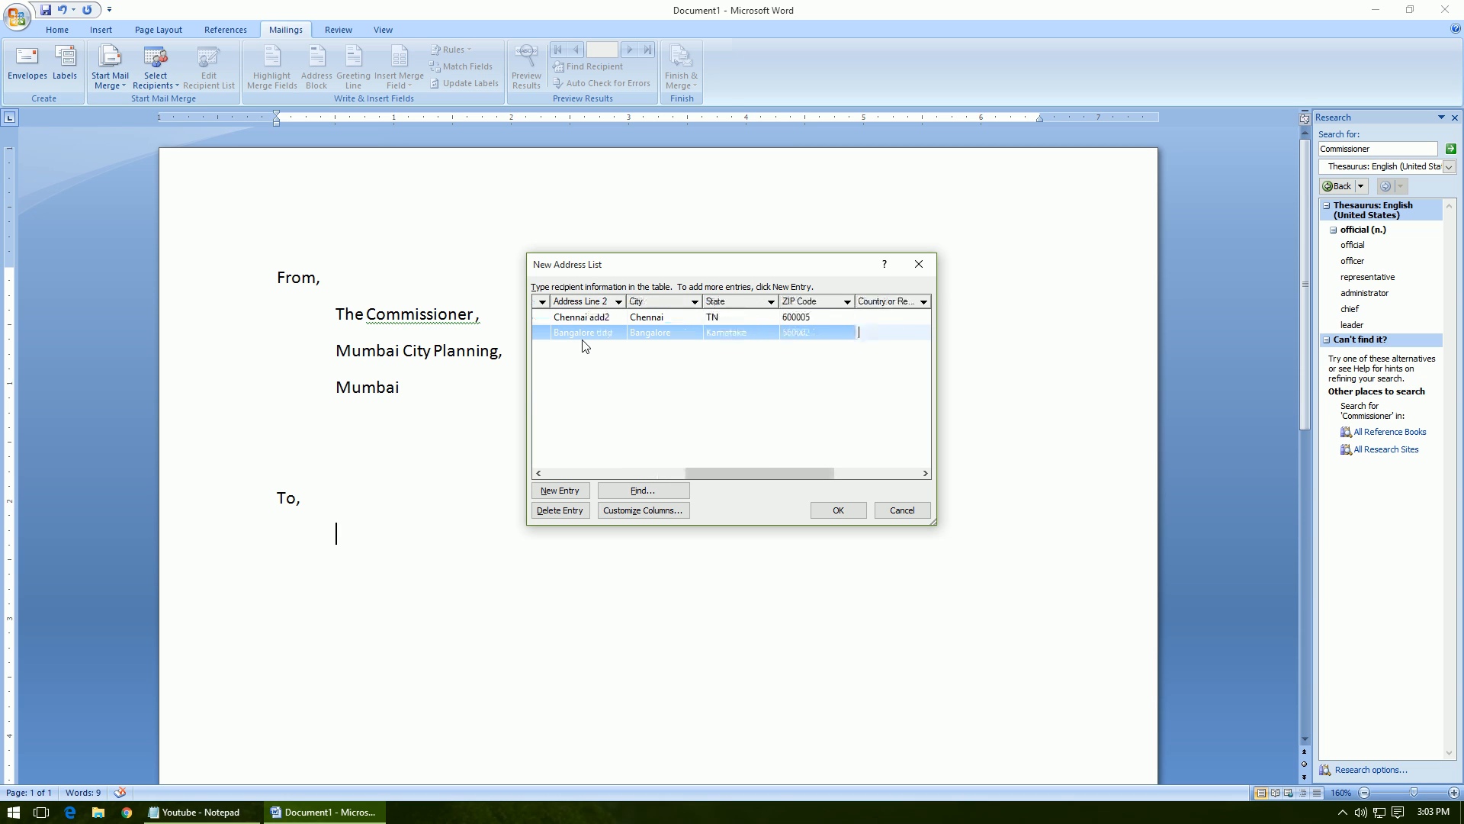
- Add a third recipient entry with the title "Ms", the first and last name and the company "HAL Planners"
left_click(557, 473)
left_click(559, 494)
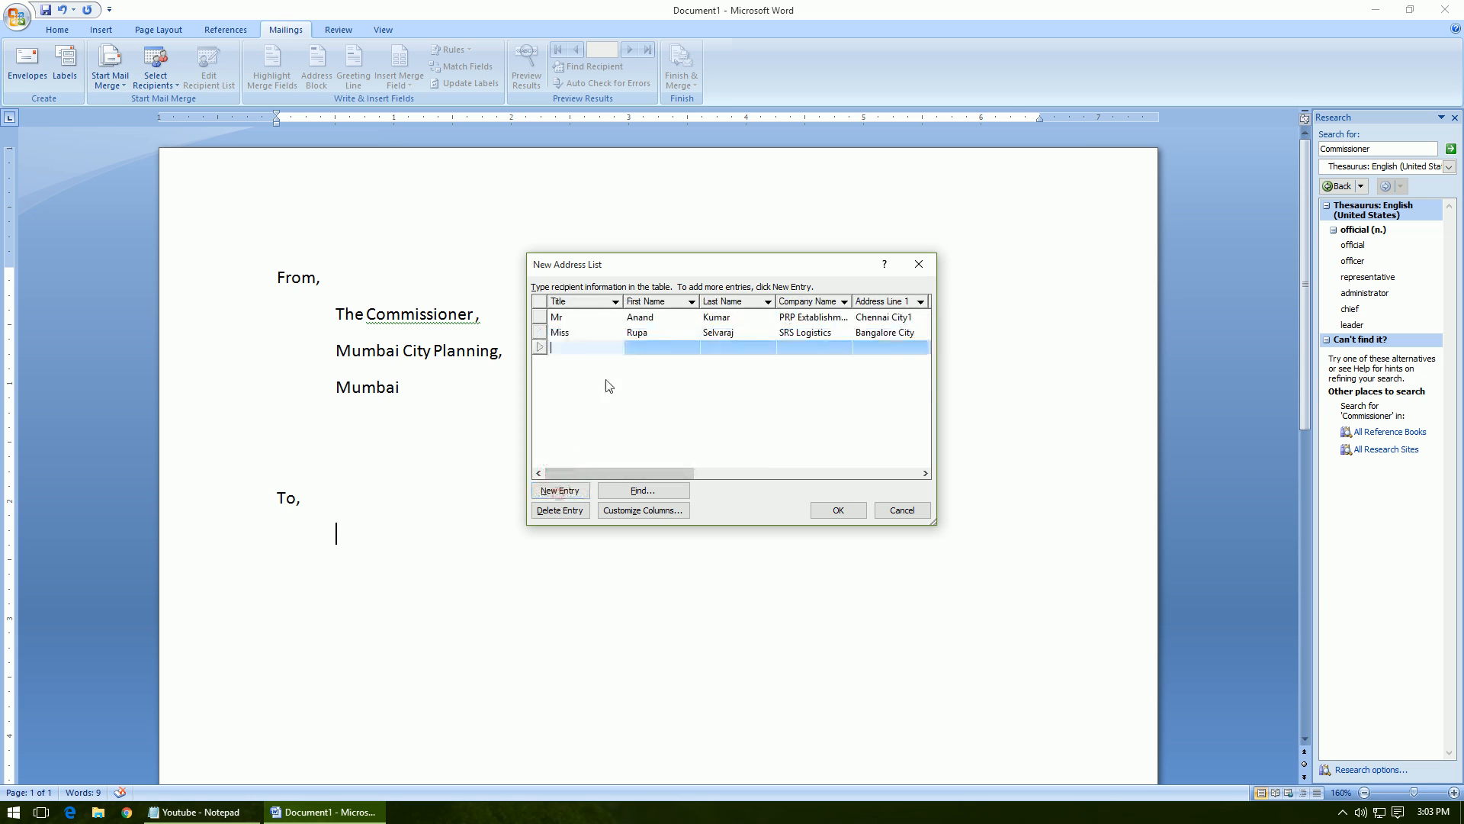
type("Ms")
key("Tab")
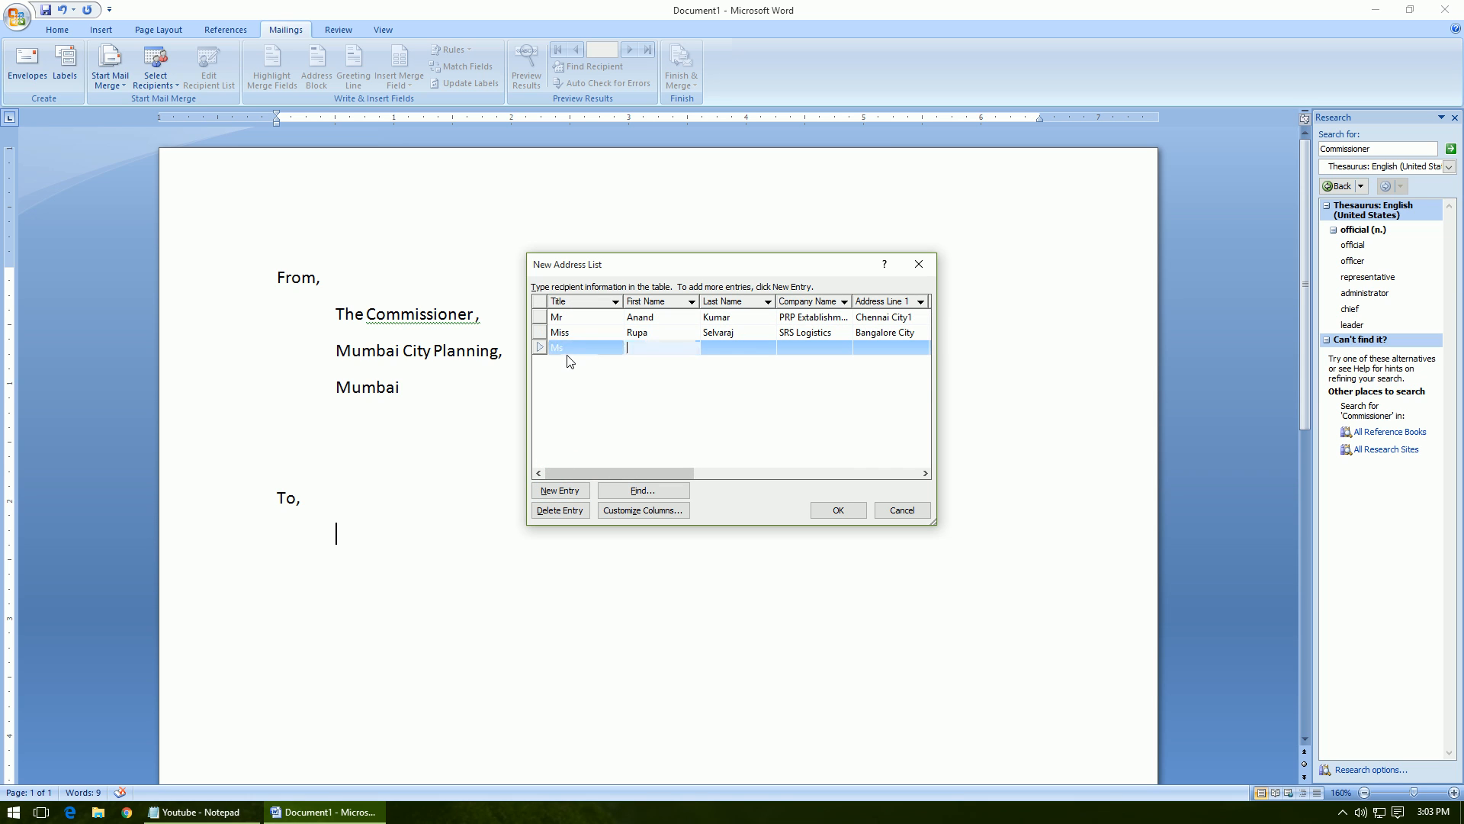
type("Ka")
key("Tab")
type("Bhatt")
key("Tab")
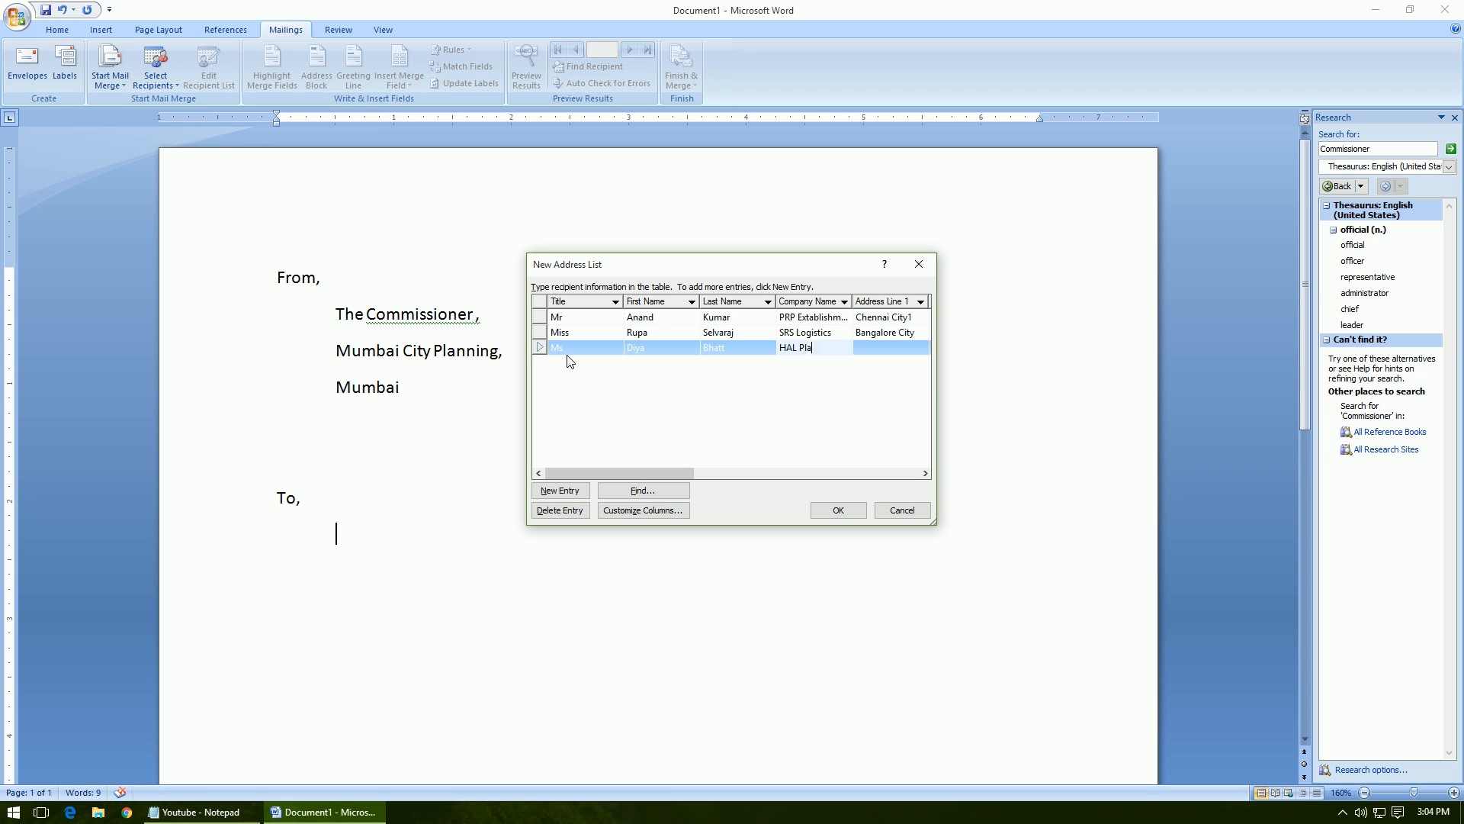
type("nners")
key("Tab")
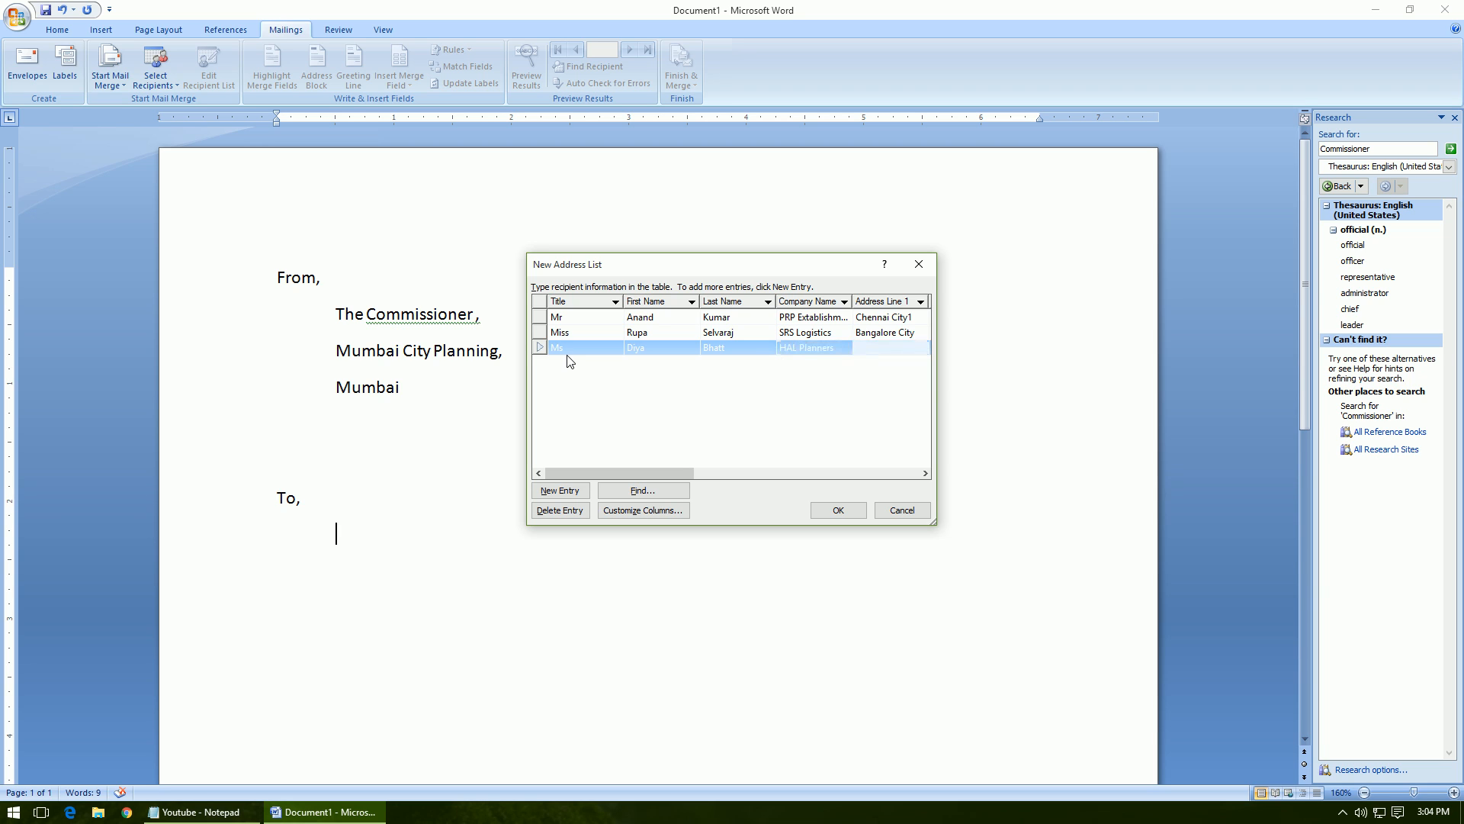
- Fill in the third recipient's two address lines and city
type("Delhi City")
key("Tab")
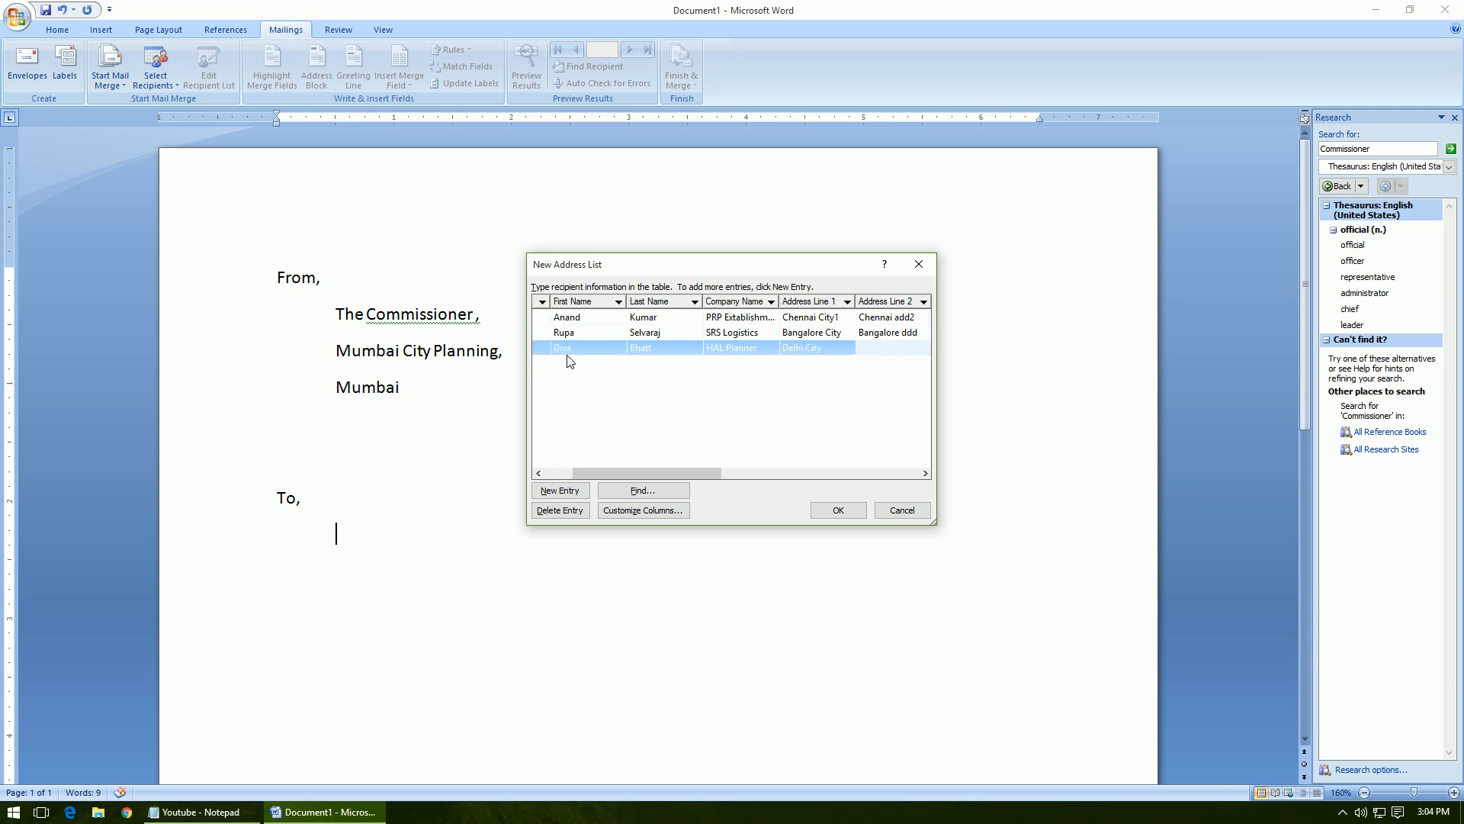
type("Delchi")
key("Tab")
key("Tab")
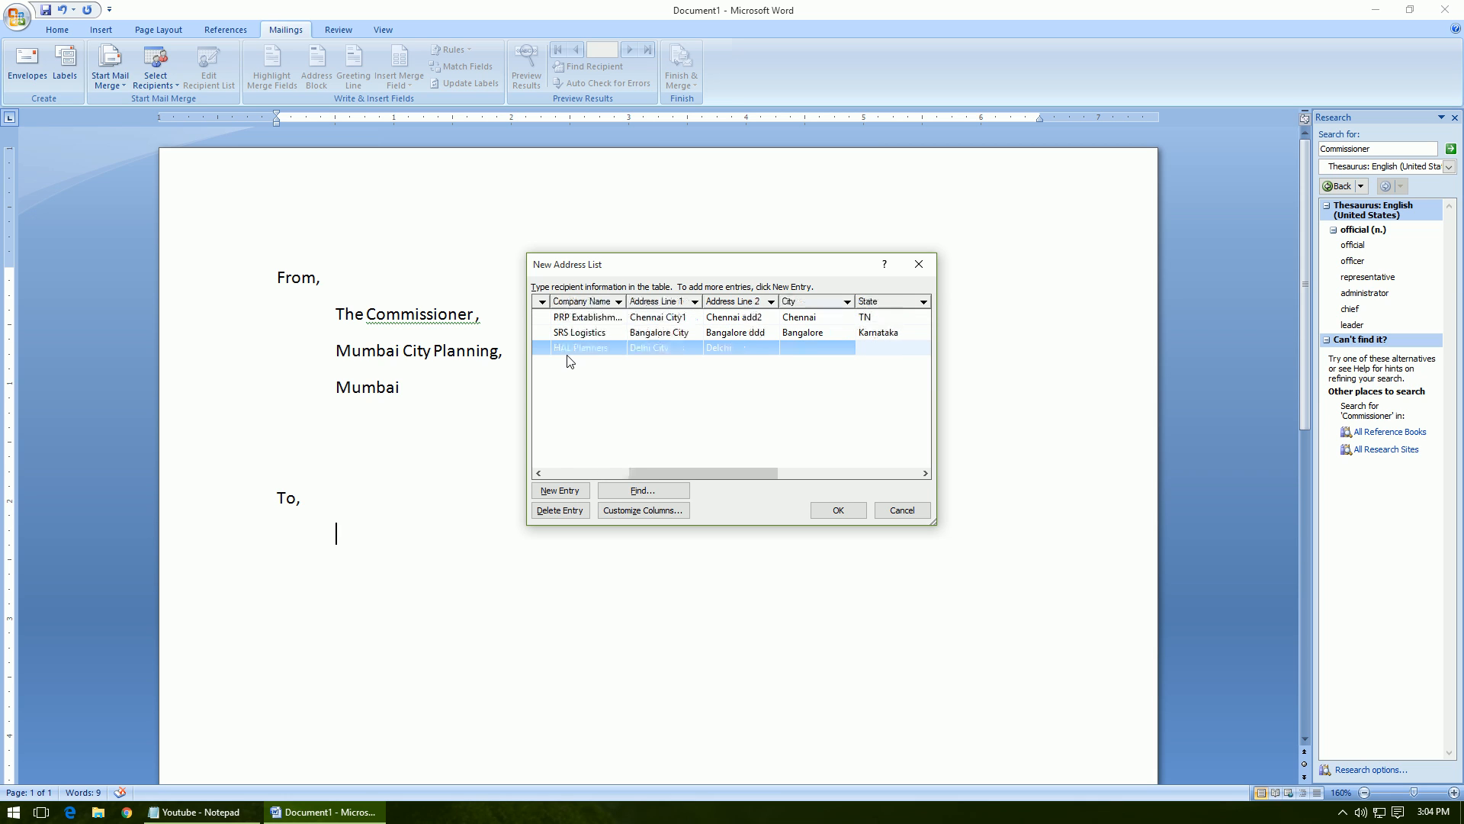
left_click(805, 347)
type("Delhi")
key("Tab")
- Enter the third recipient's state and ZIP code
left_click_drag(735, 472, 793, 476)
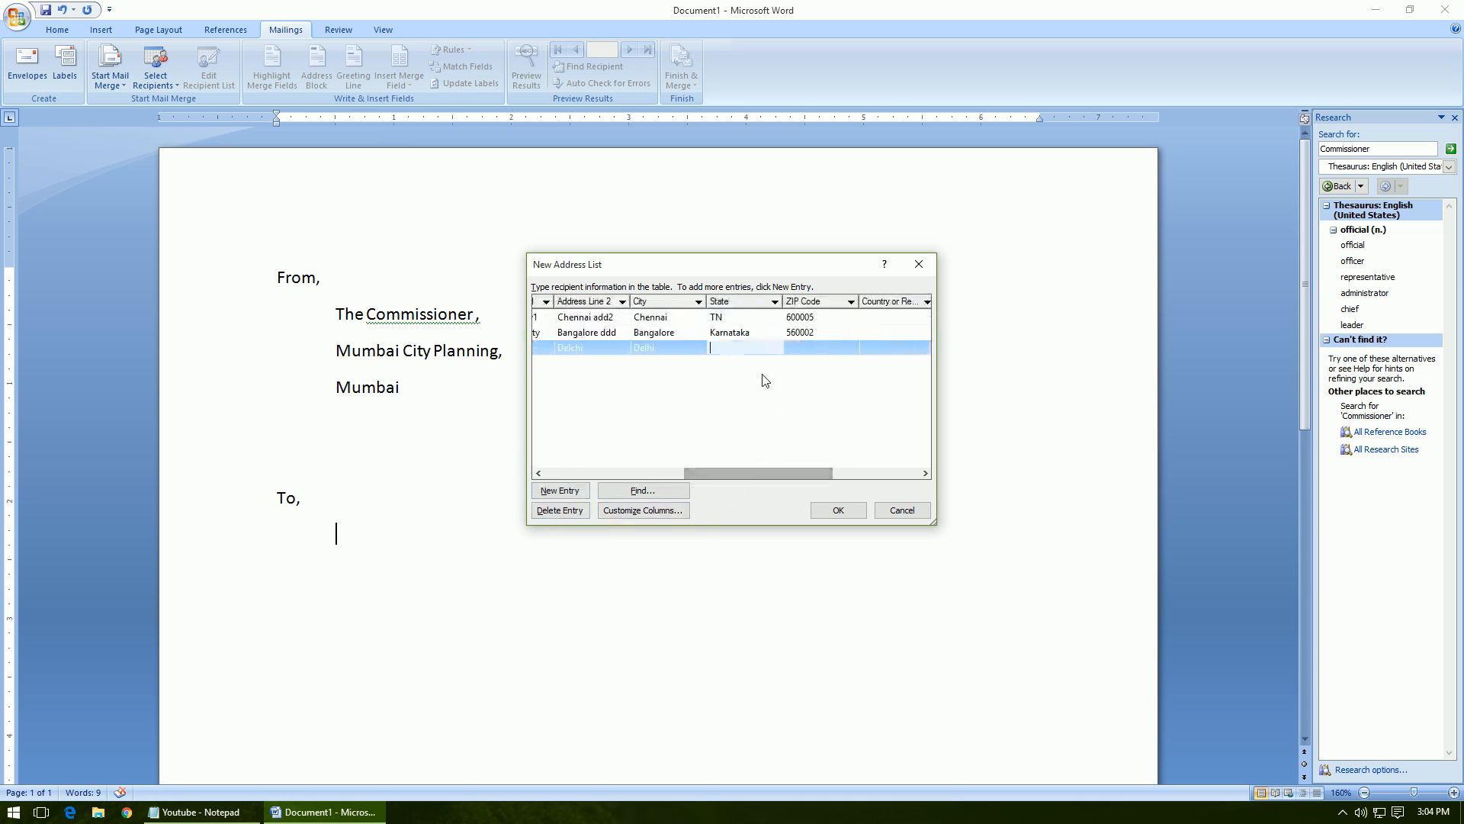
left_click(761, 347)
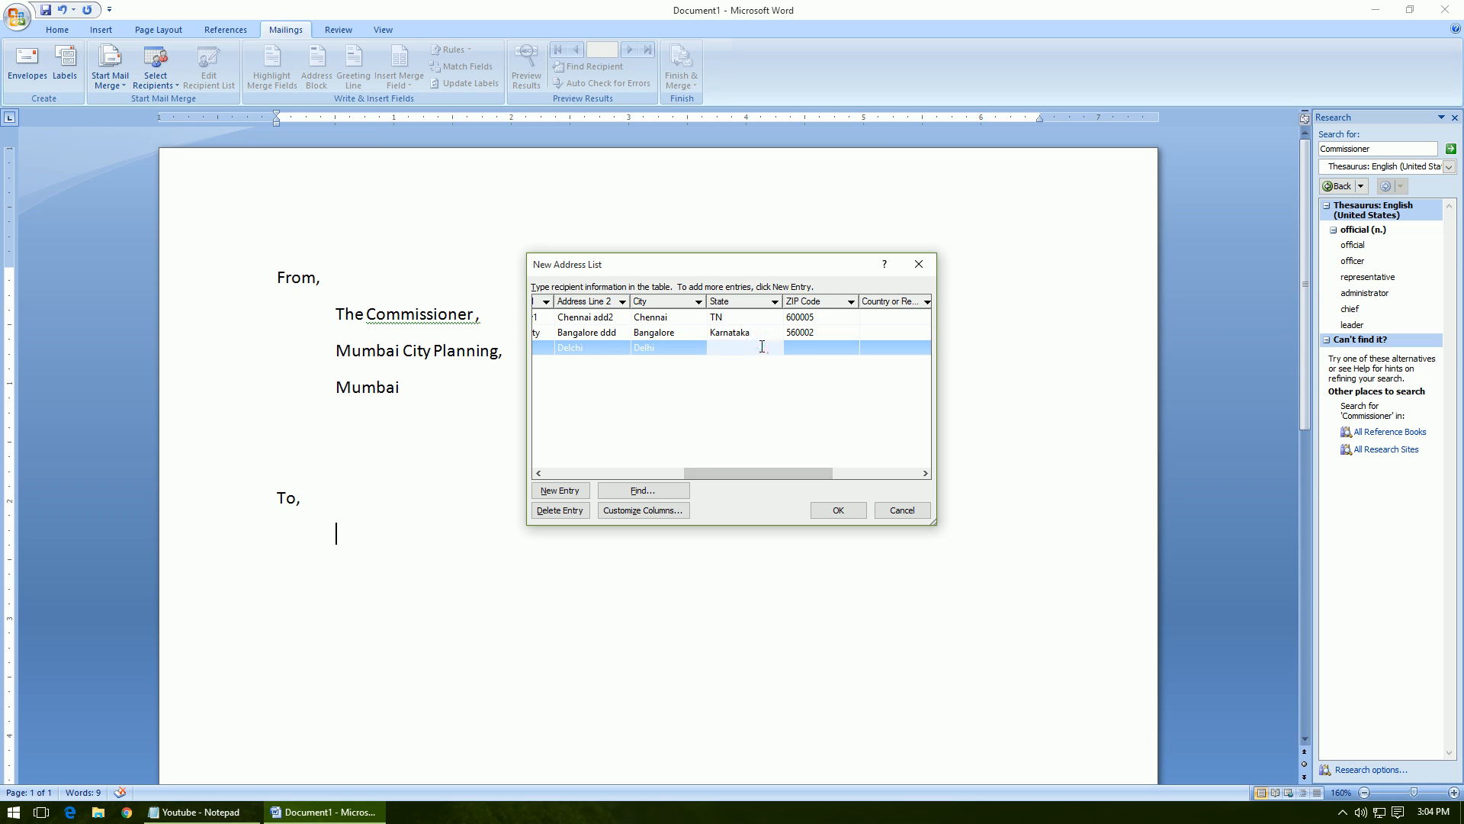
type("MP")
key("Tab")
type("455555")
key("Tab")
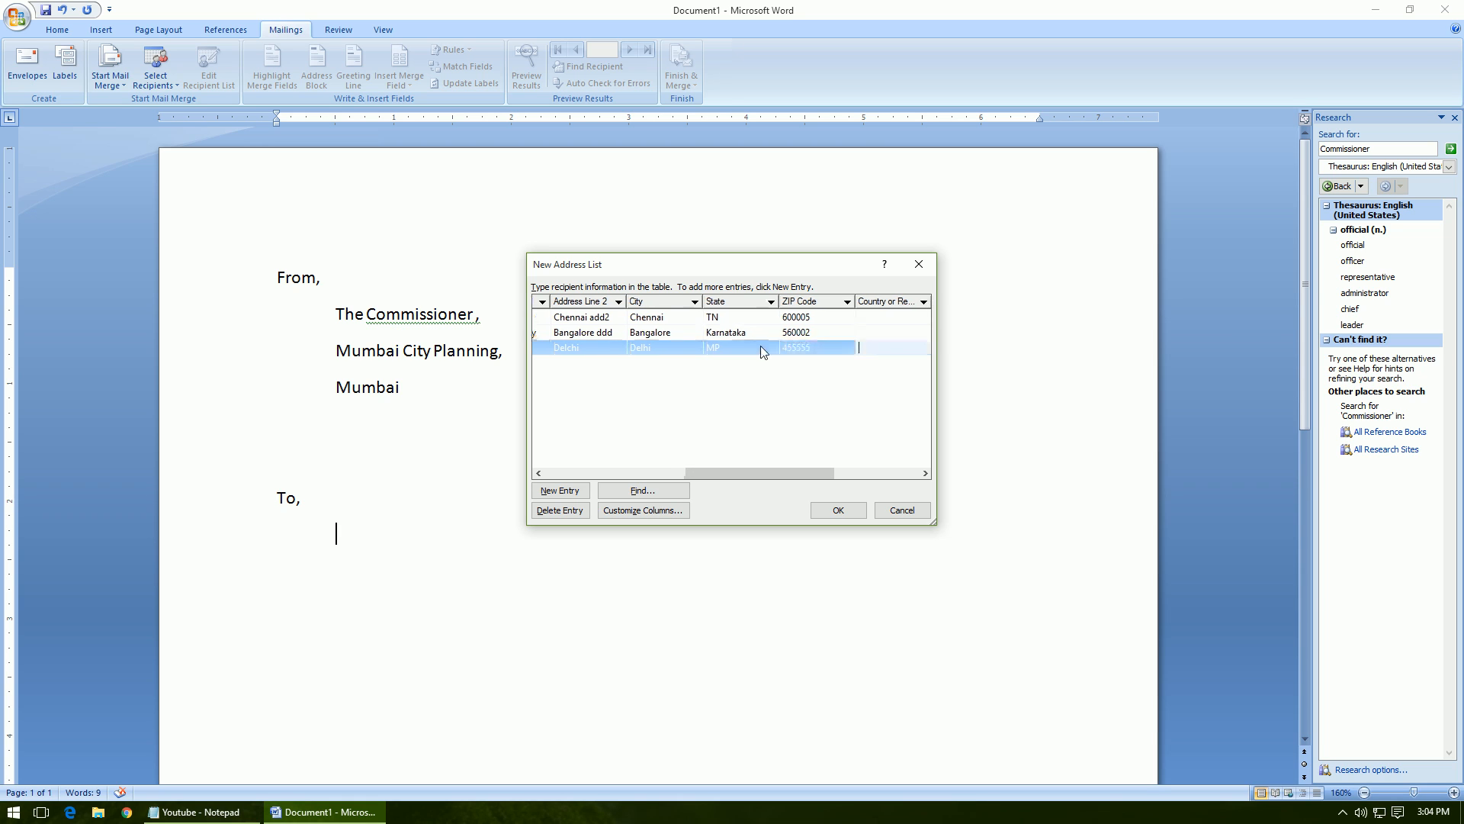
- Finish the address list and save it as "mail list" in the Documents folder
left_click(823, 518)
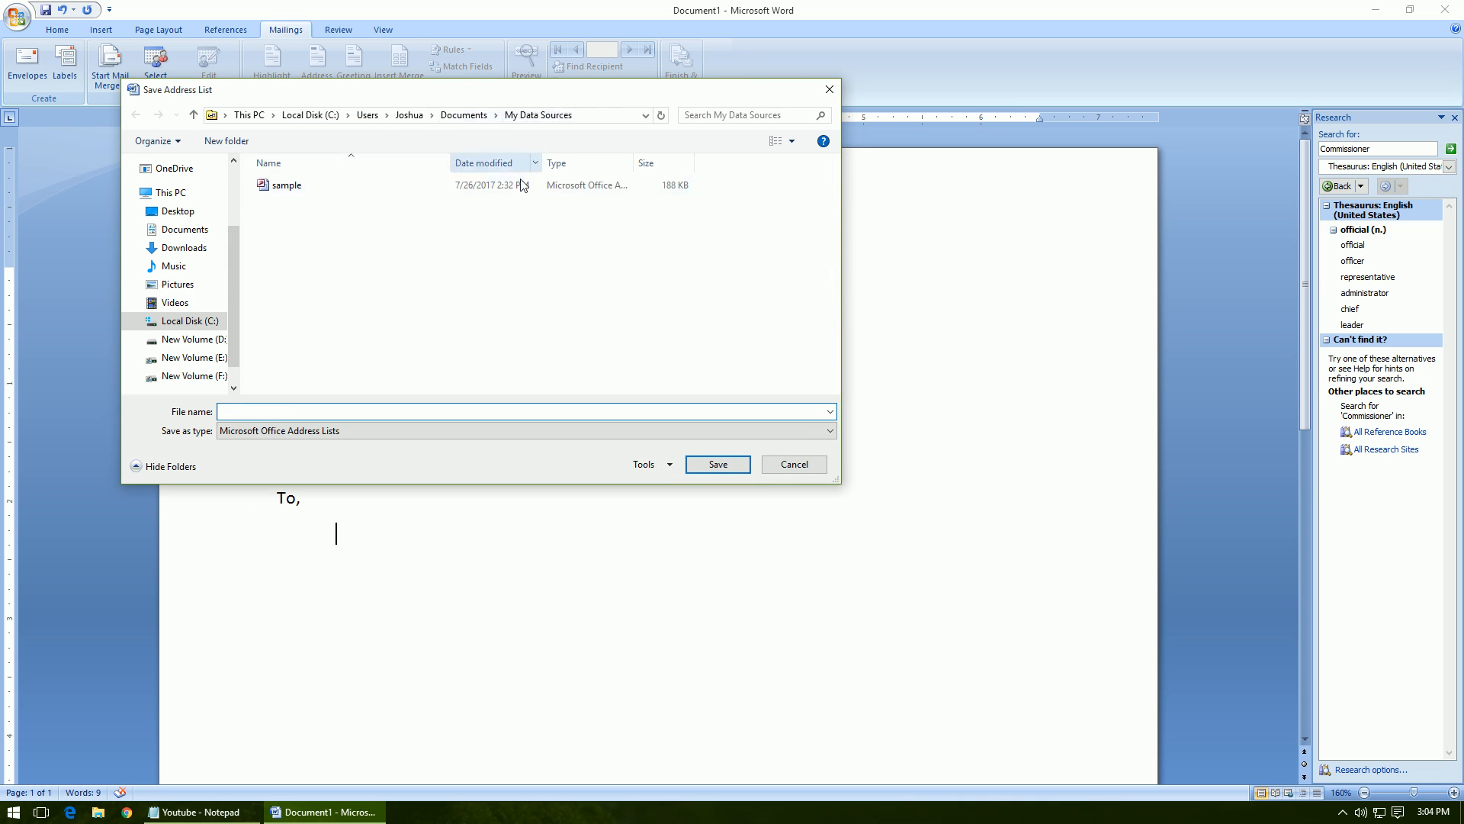
left_click(464, 114)
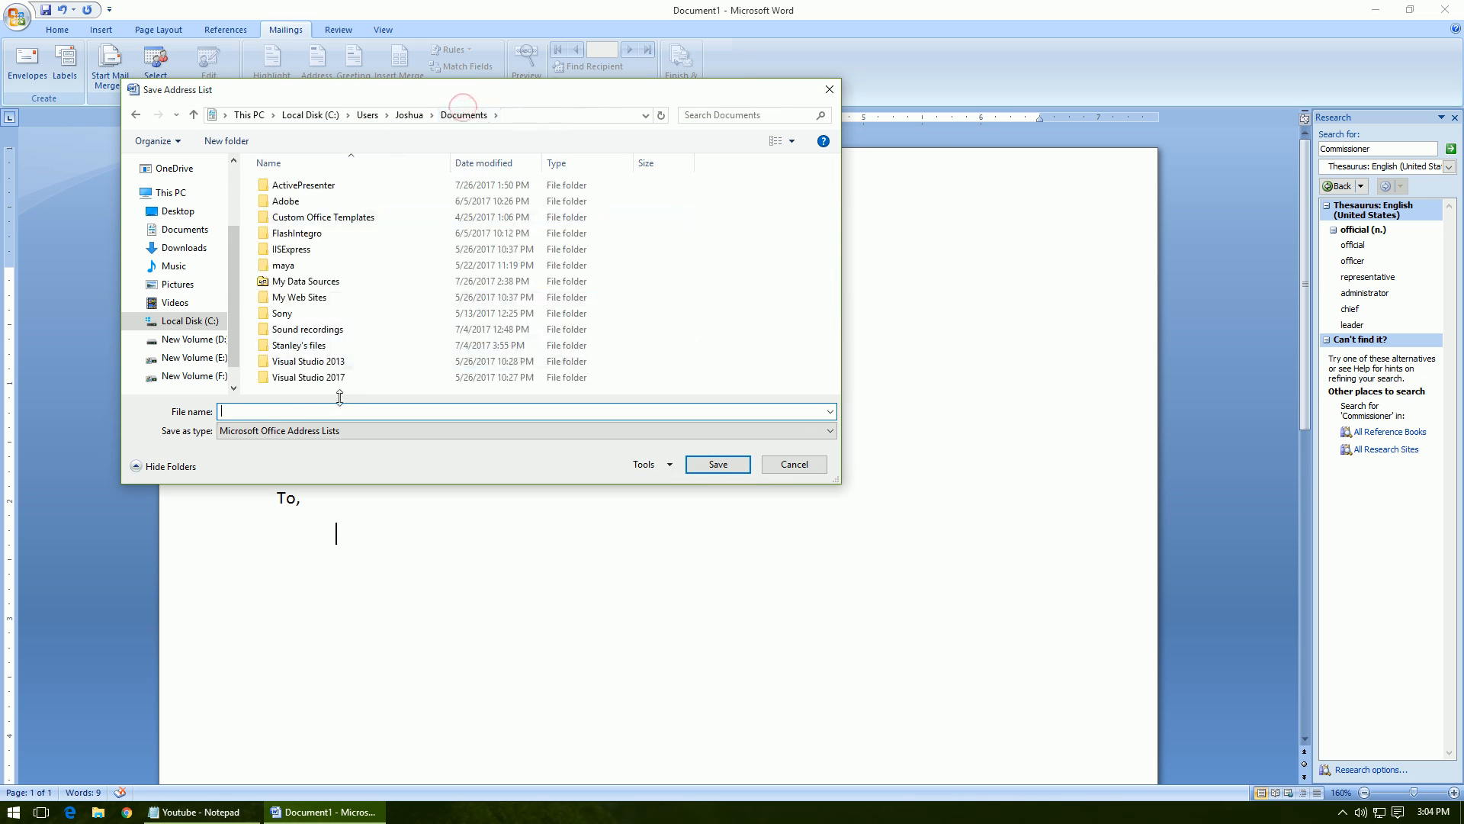
type("mail list")
left_click(723, 462)
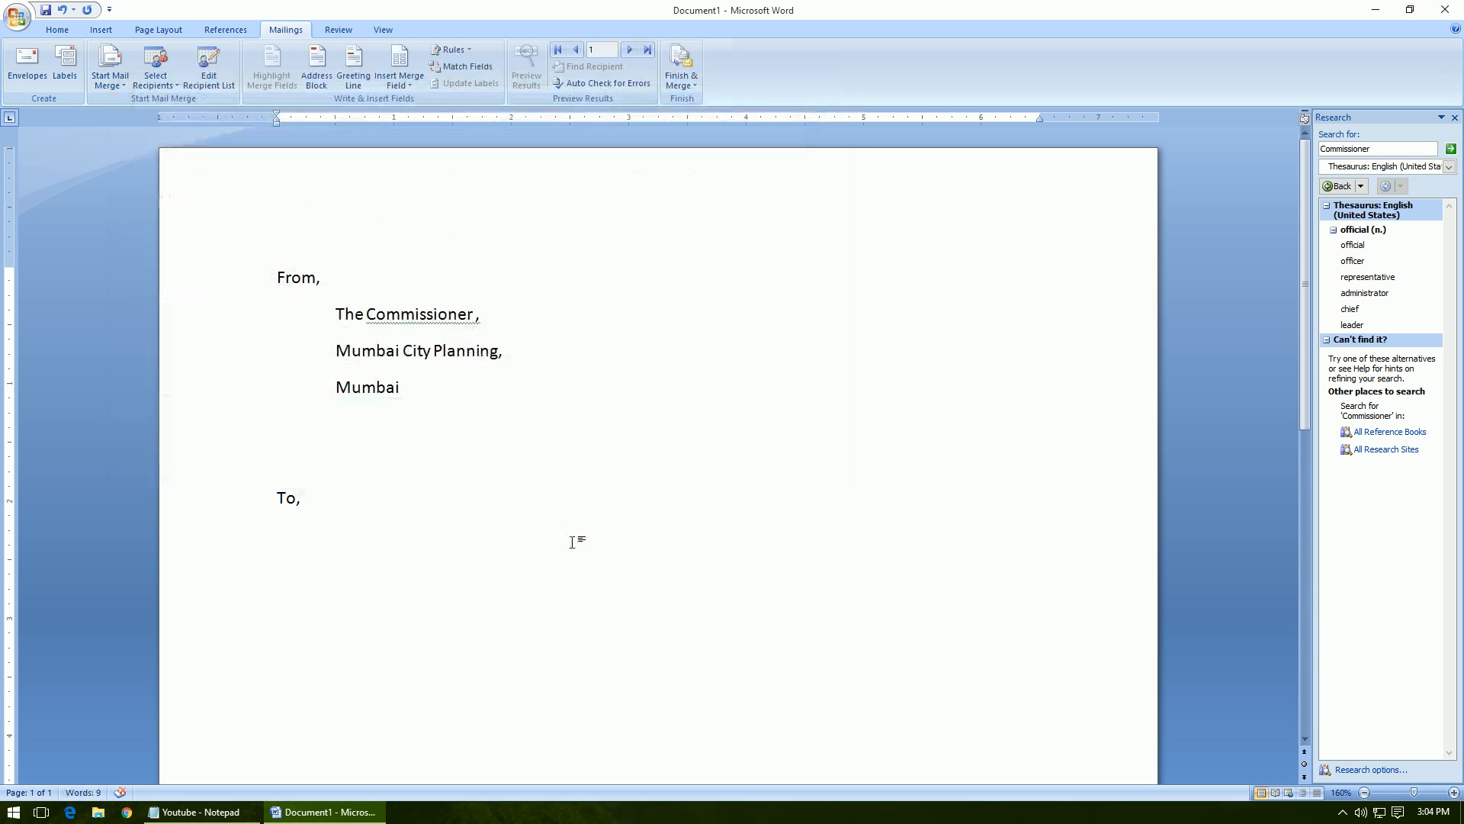
- Insert the Title, First_Name and Last_Name merge fields under "To,", with a period after the title and a comma at the end
left_click(401, 88)
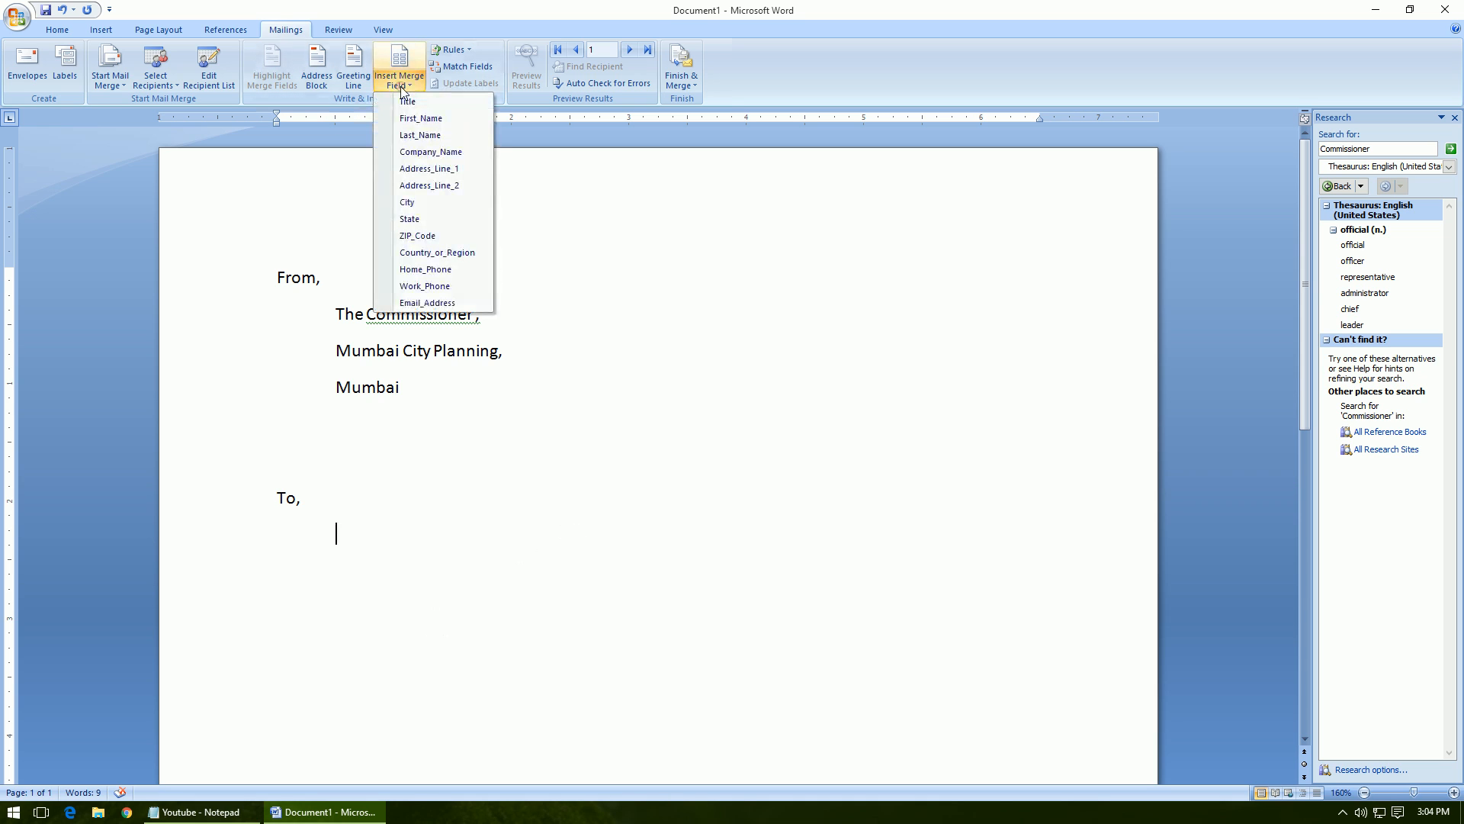
left_click(418, 103)
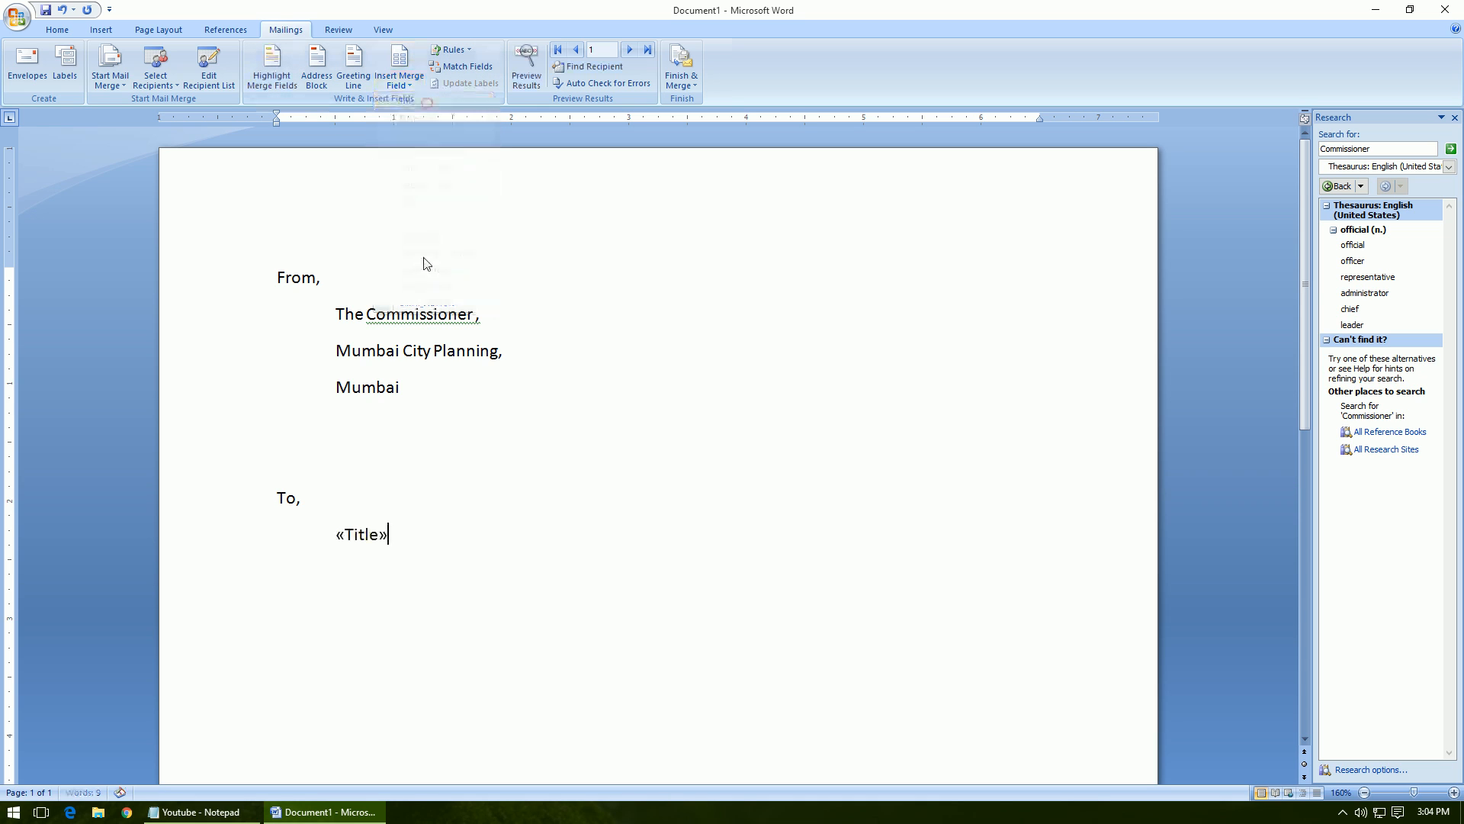
type(".")
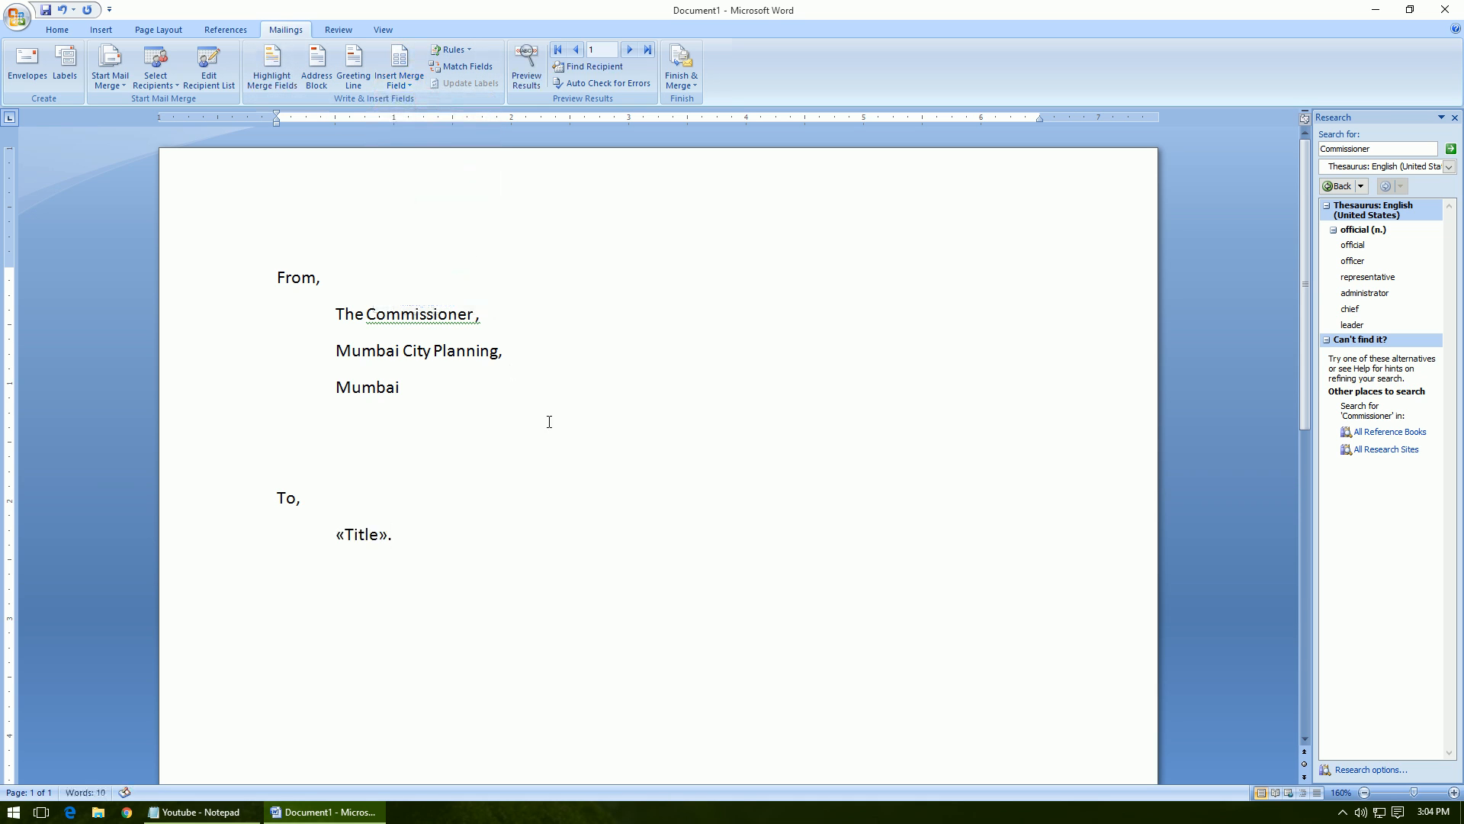
left_click(399, 84)
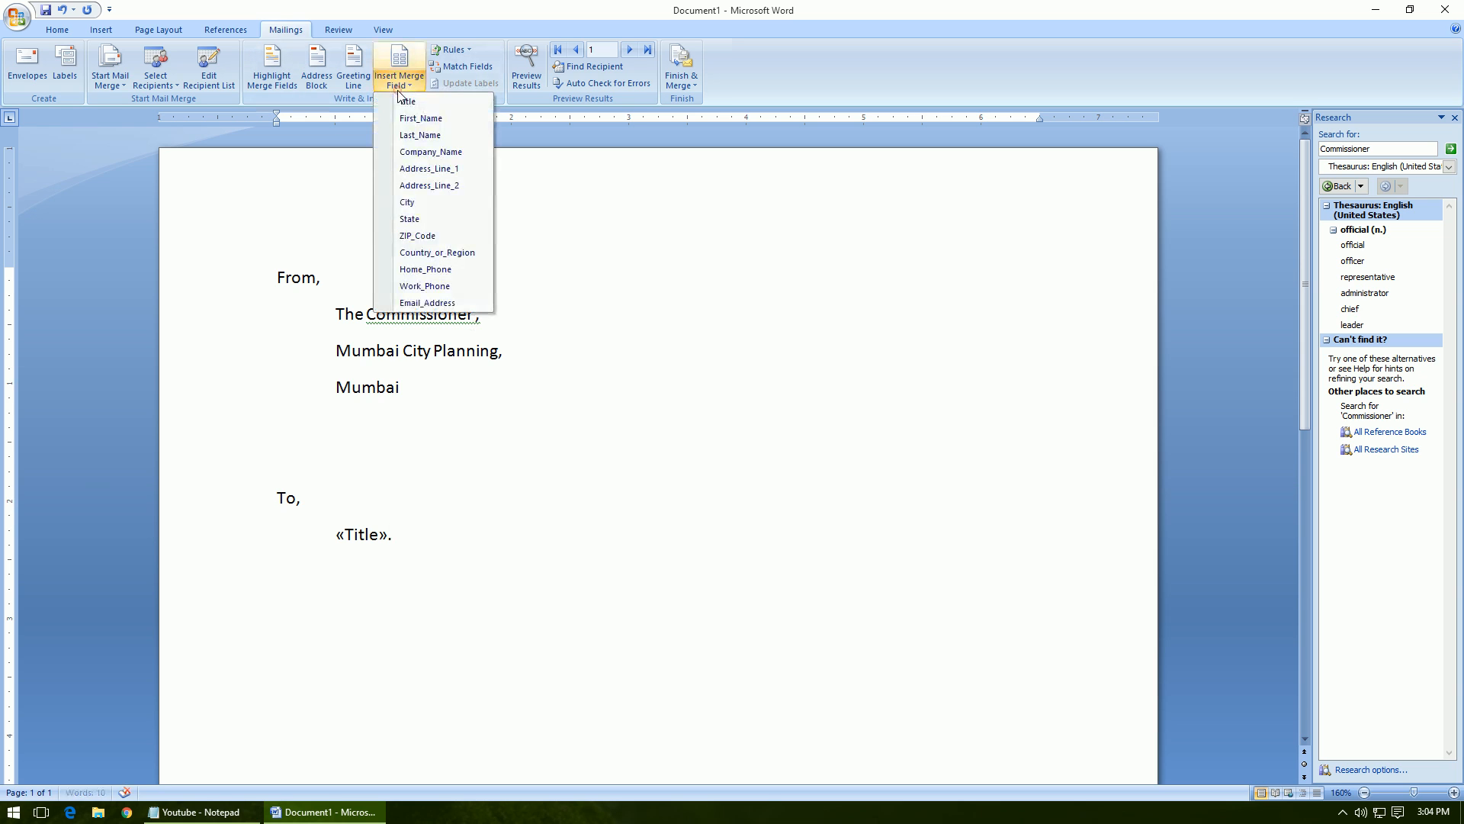
left_click(423, 120)
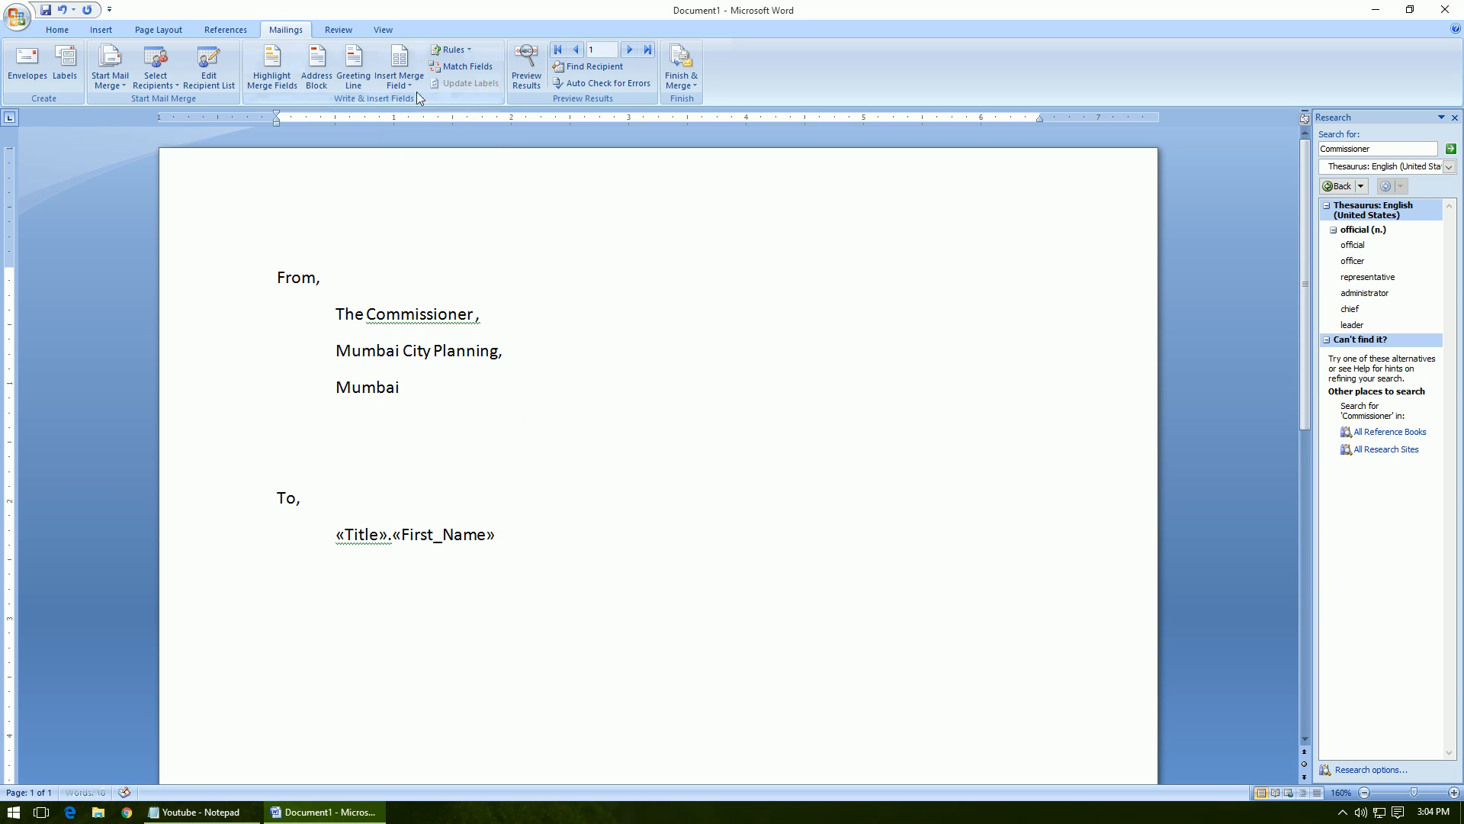
left_click(398, 89)
left_click(422, 135)
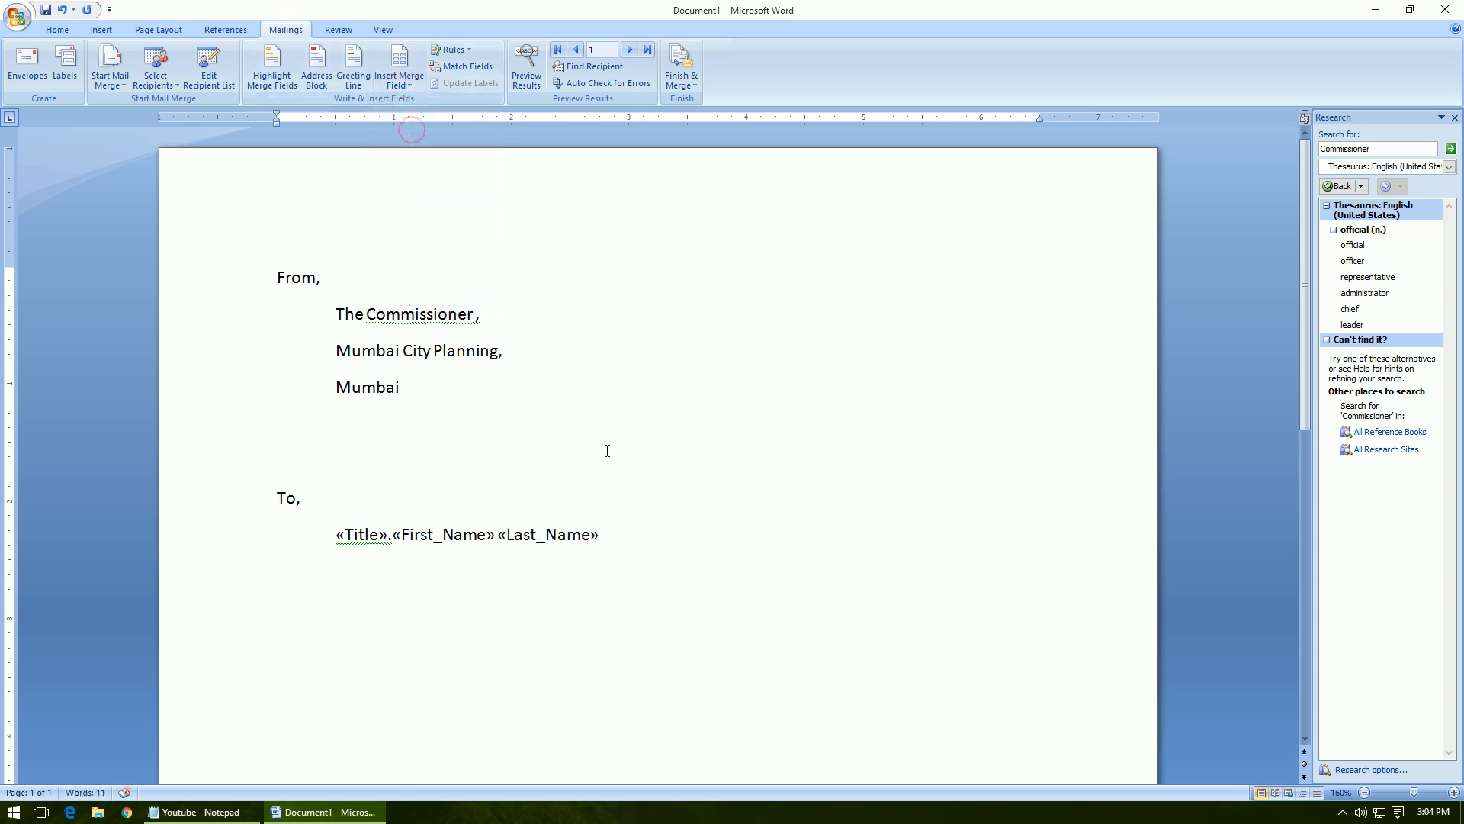
type(",")
- Insert the Company_Name merge field followed by a comma below the name line and start a new indented line
left_click(402, 84)
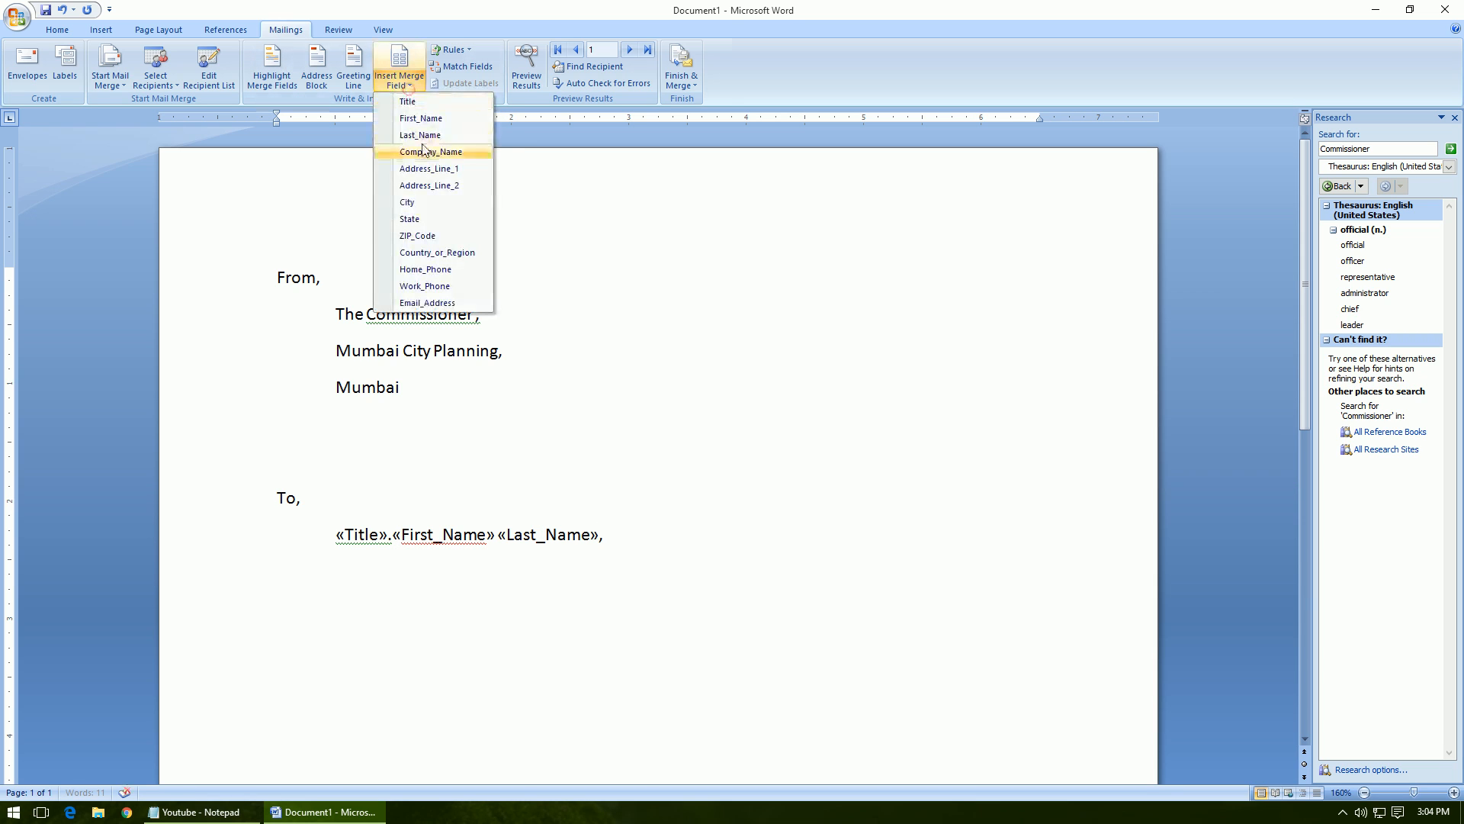
left_click(448, 156)
type(",")
key("Return")
key("Tab")
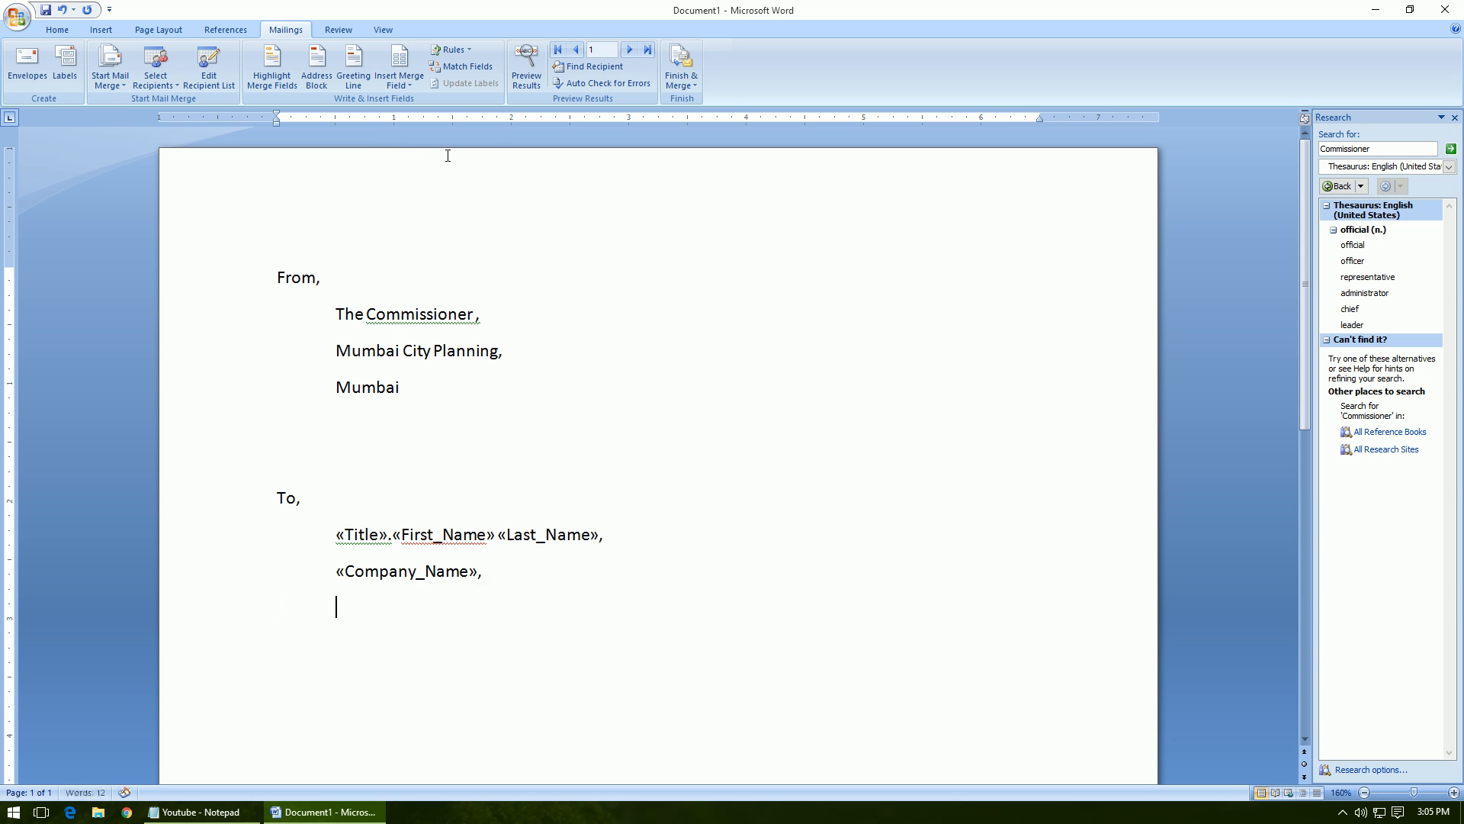
- Insert the City and ZIP_Code merge fields on the third address line, separated by a hyphen and ended with a period
left_click(402, 84)
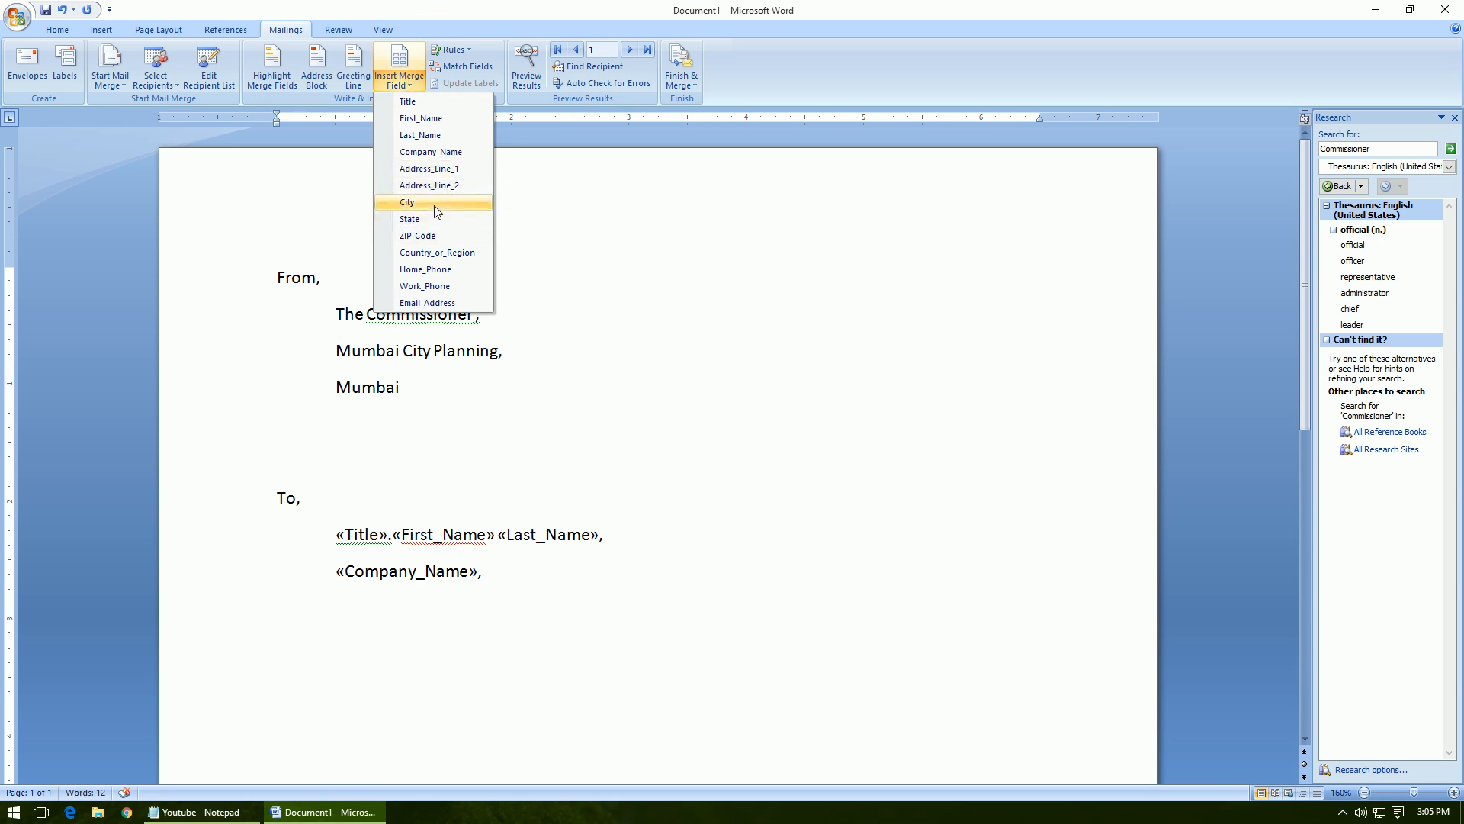
left_click(437, 202)
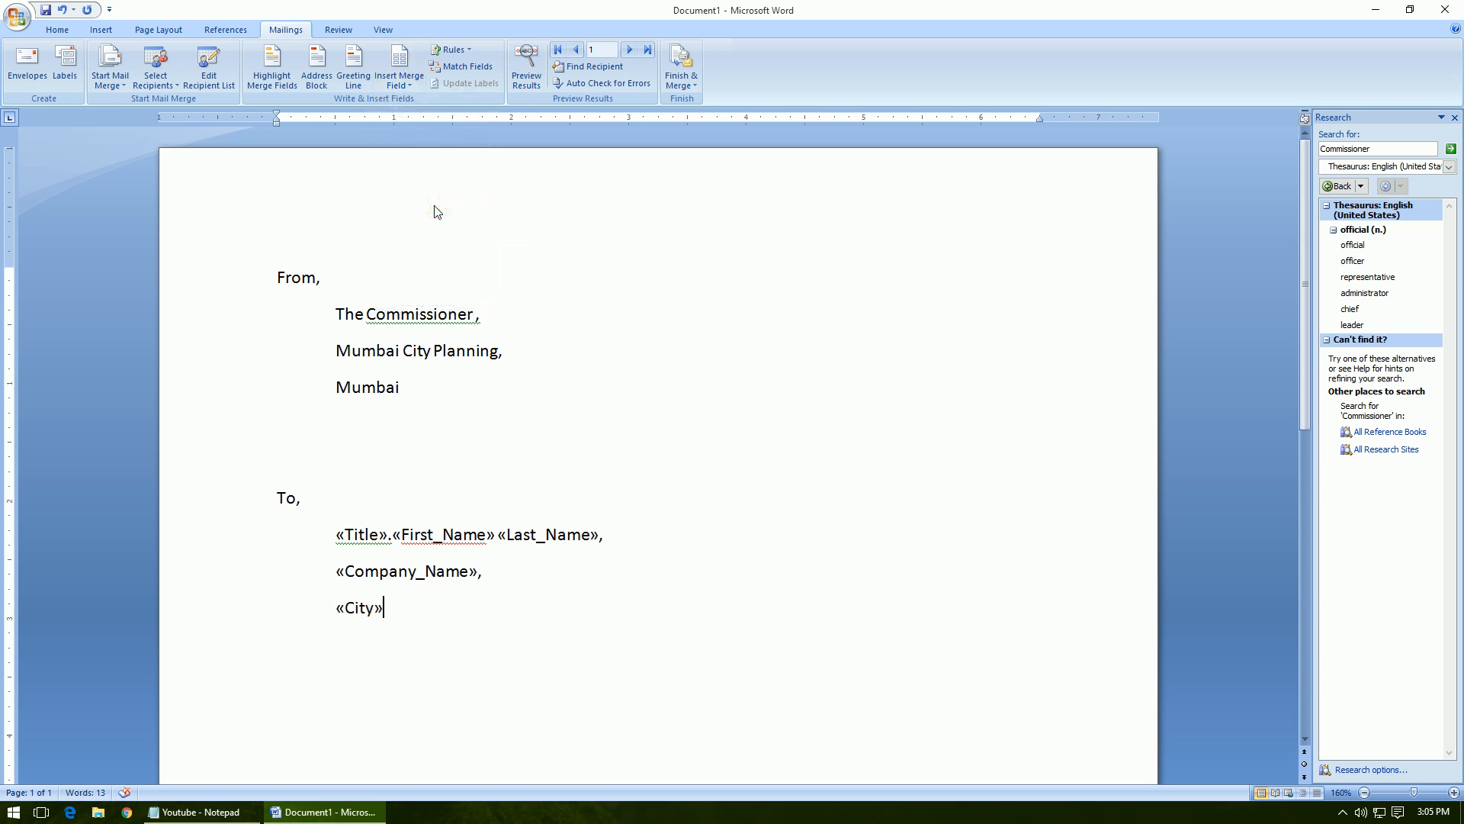
type("-")
left_click(398, 84)
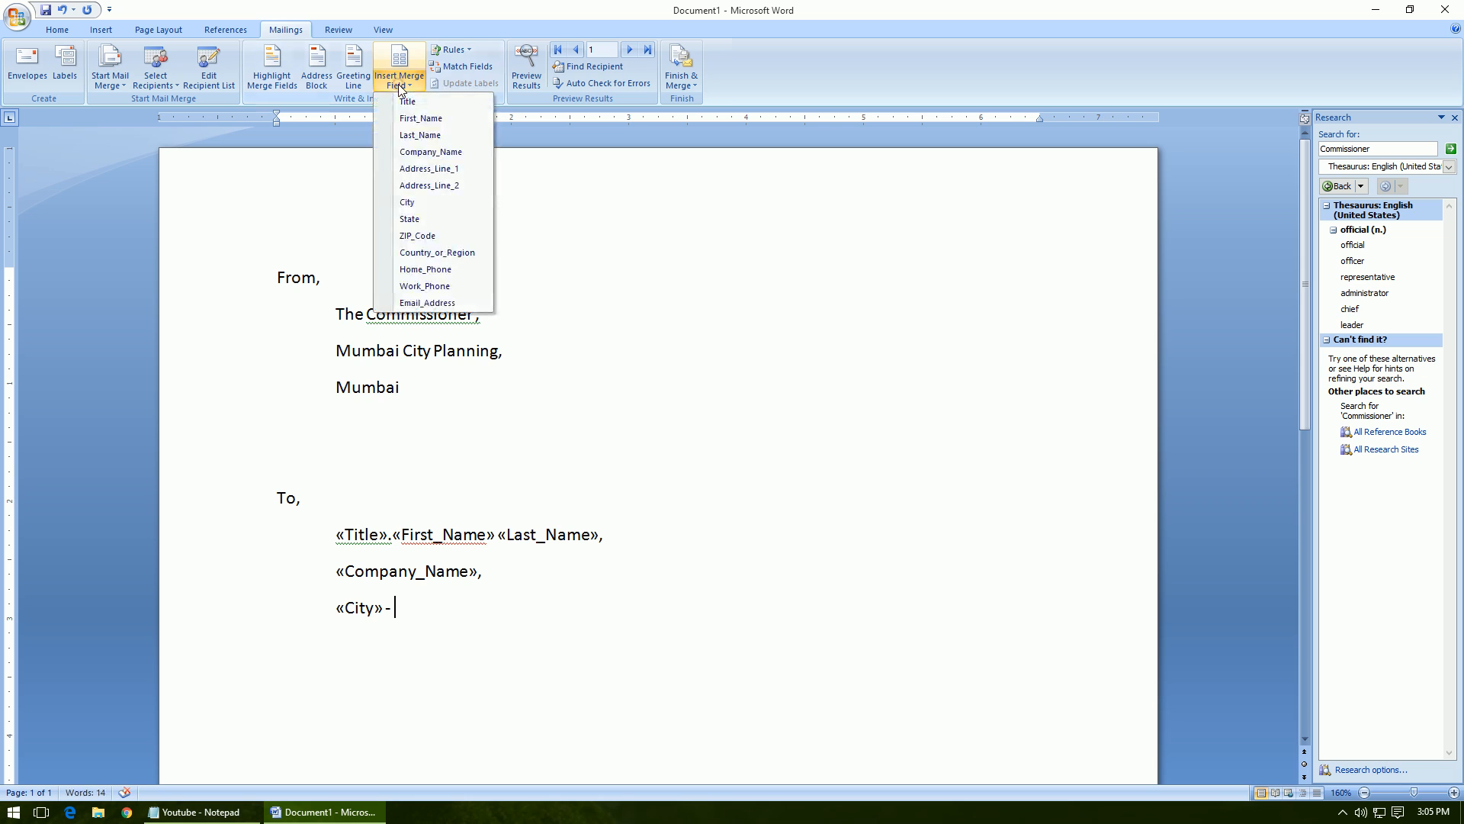
left_click(435, 241)
type(".")
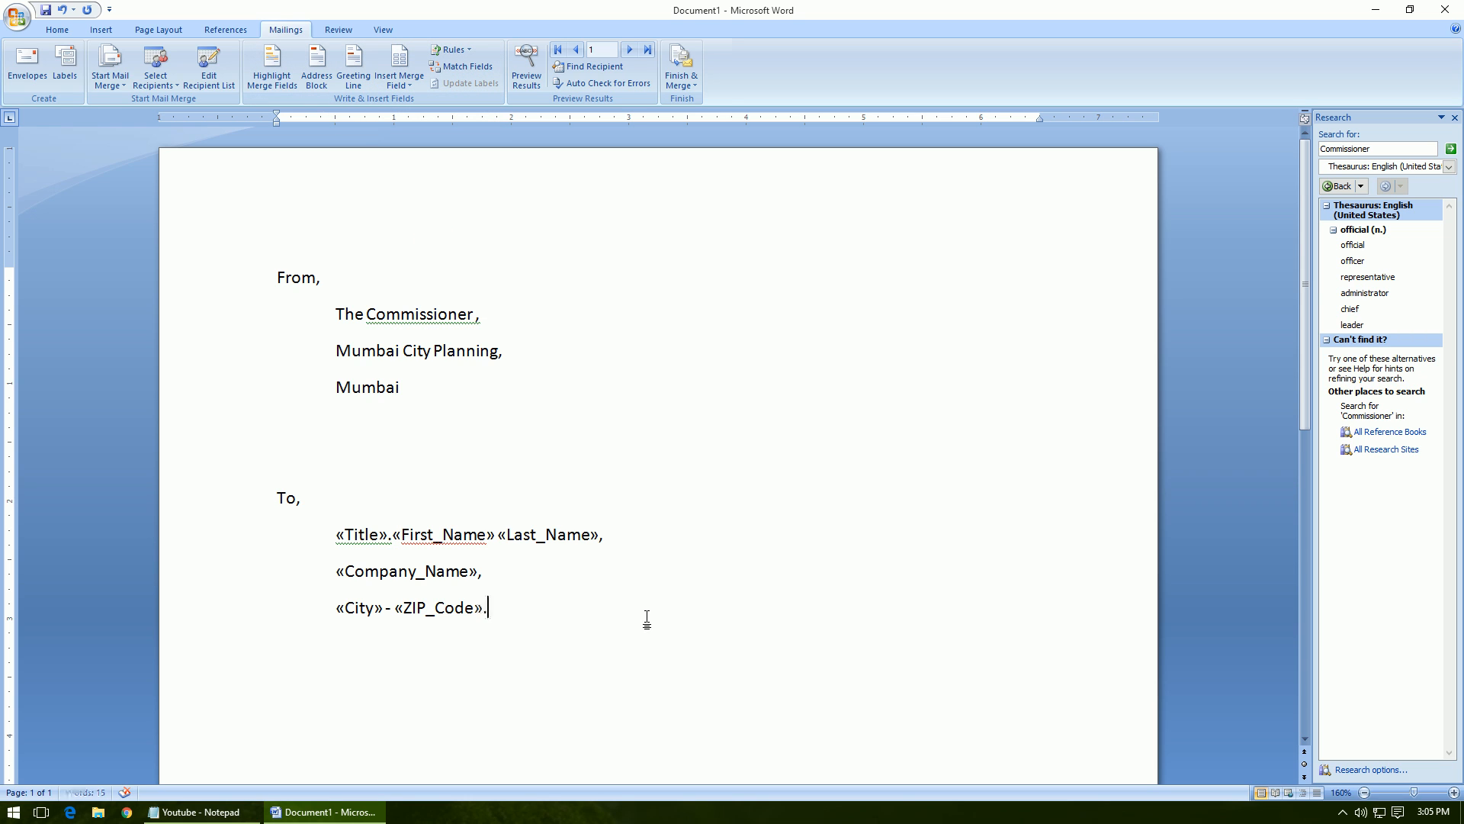
- Write the salutation "Sir," and the indented subject line "Sub – this is regard to your contract for construction of road" below the address block
key("Return")
scroll(724, 599, "down", 3)
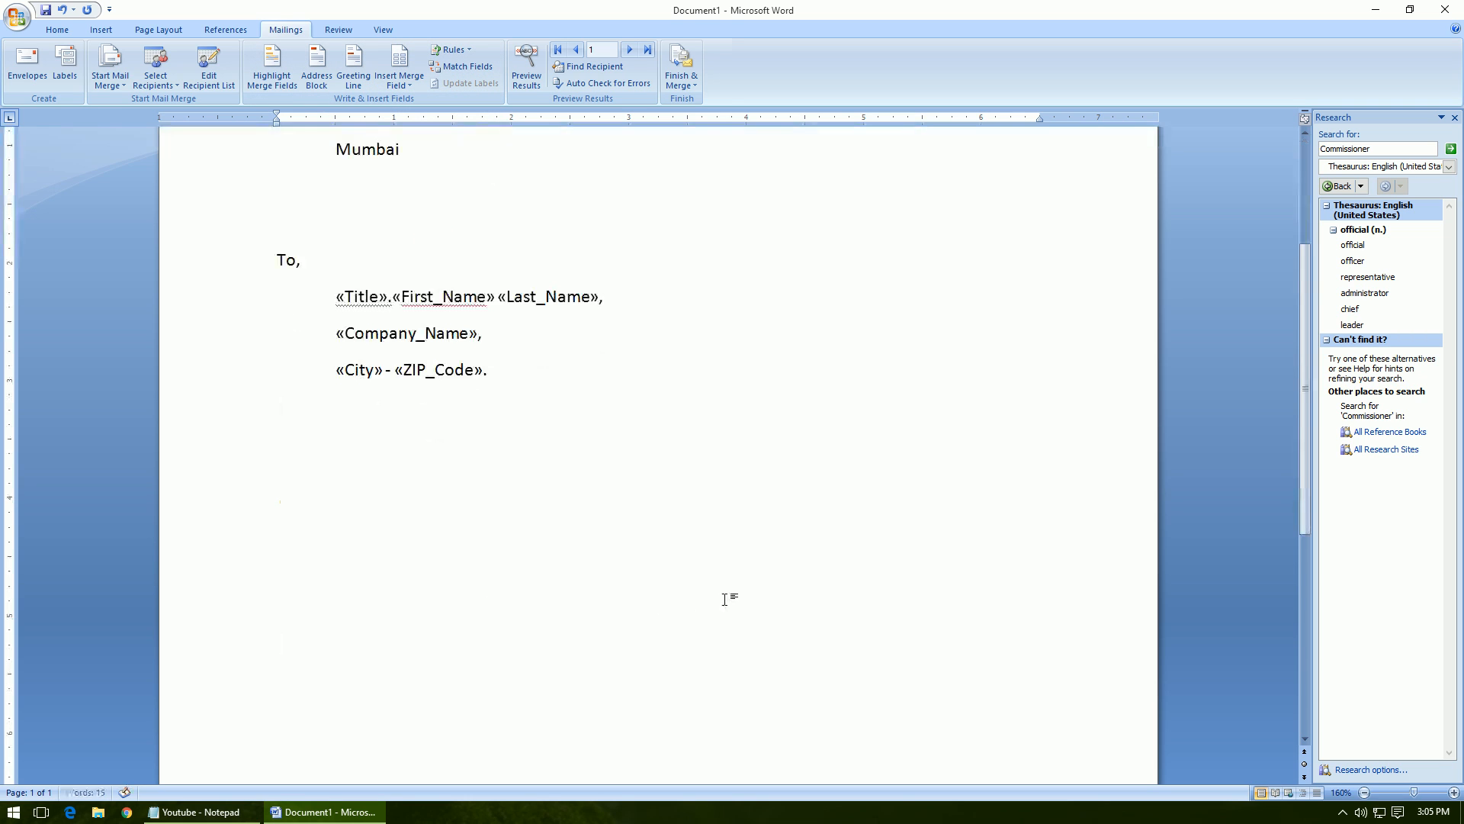
type("Sir,")
key("Return")
type("Sub - this is regard to your ")
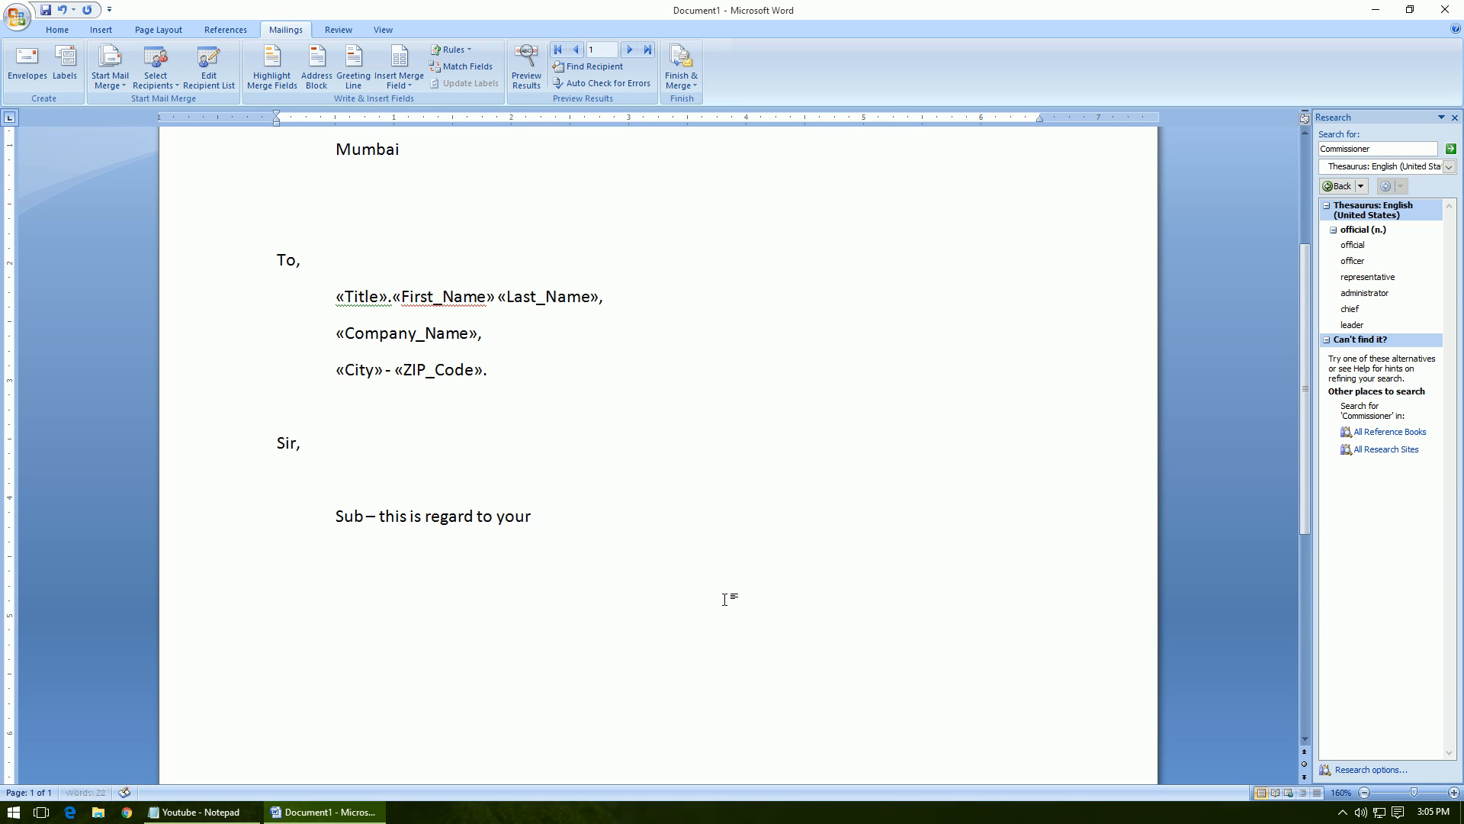
type("contract for contr")
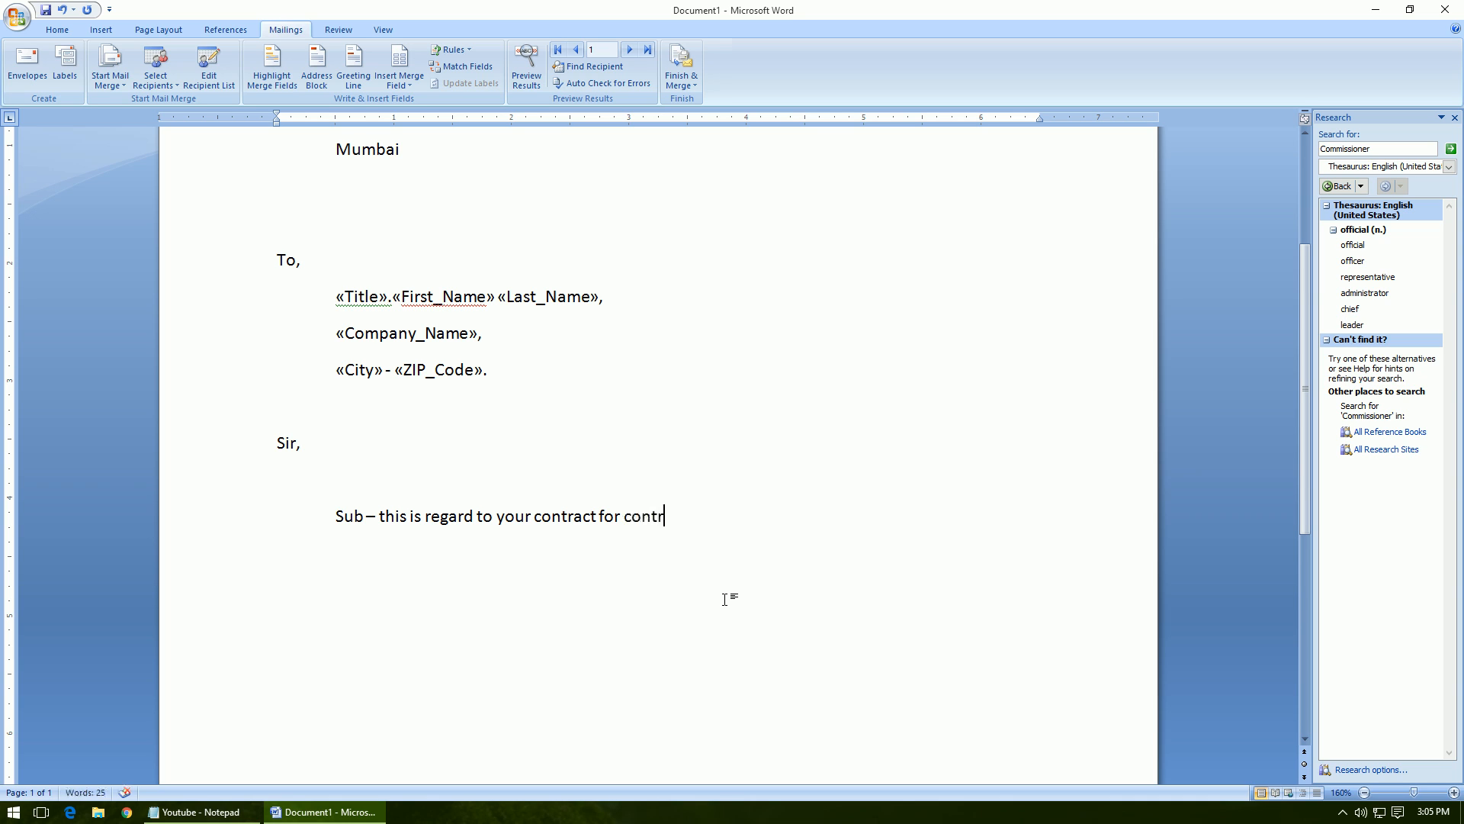
key("BackSpace")
key("BackSpace")
type("struction of road")
- Start the letter body below the subject with "Your tender has been rejected due to very high quoted value"
key("Return")
key("Return")
type("You")
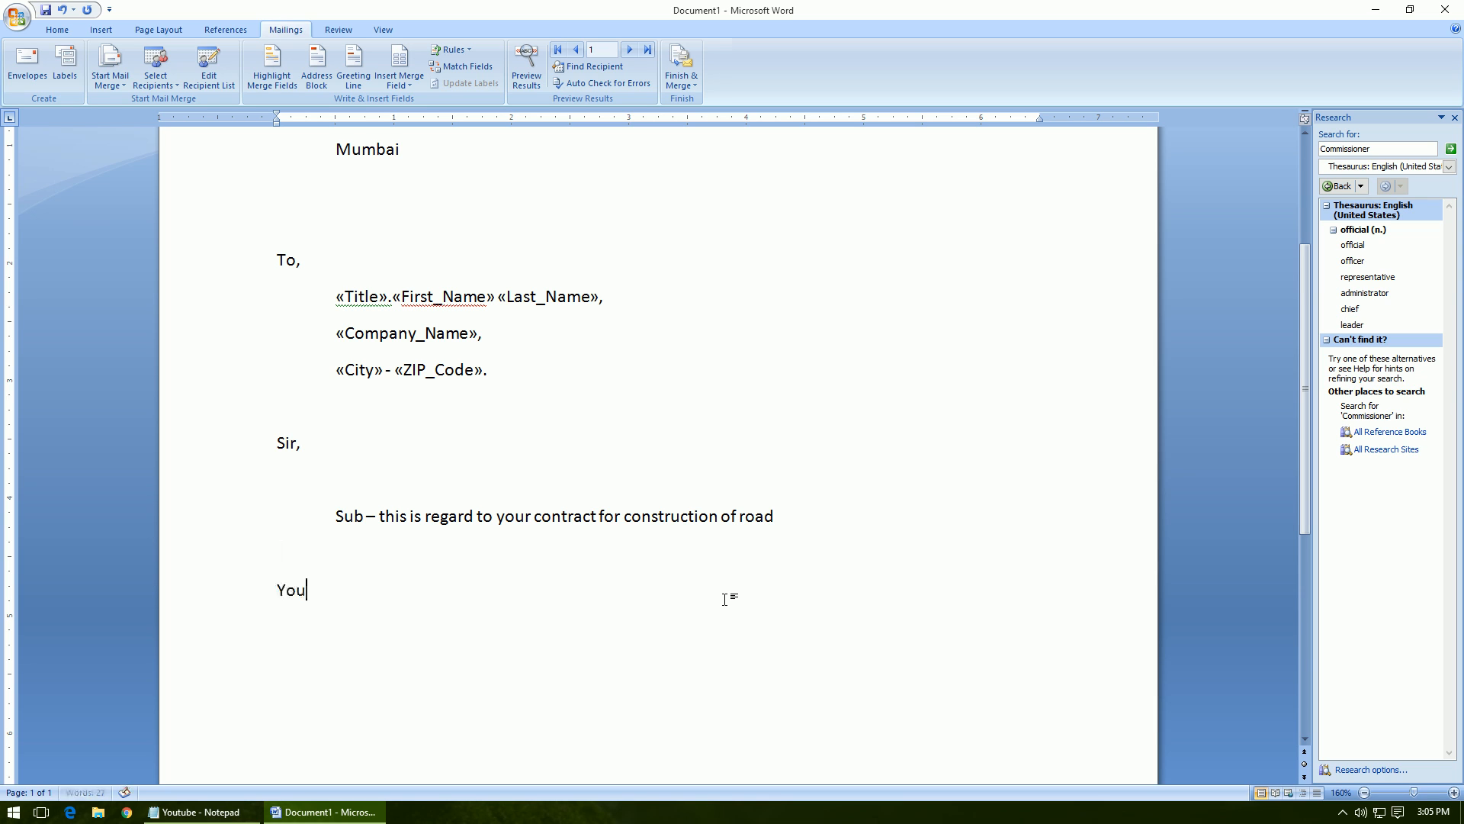
type("r tender has been reqjjecte")
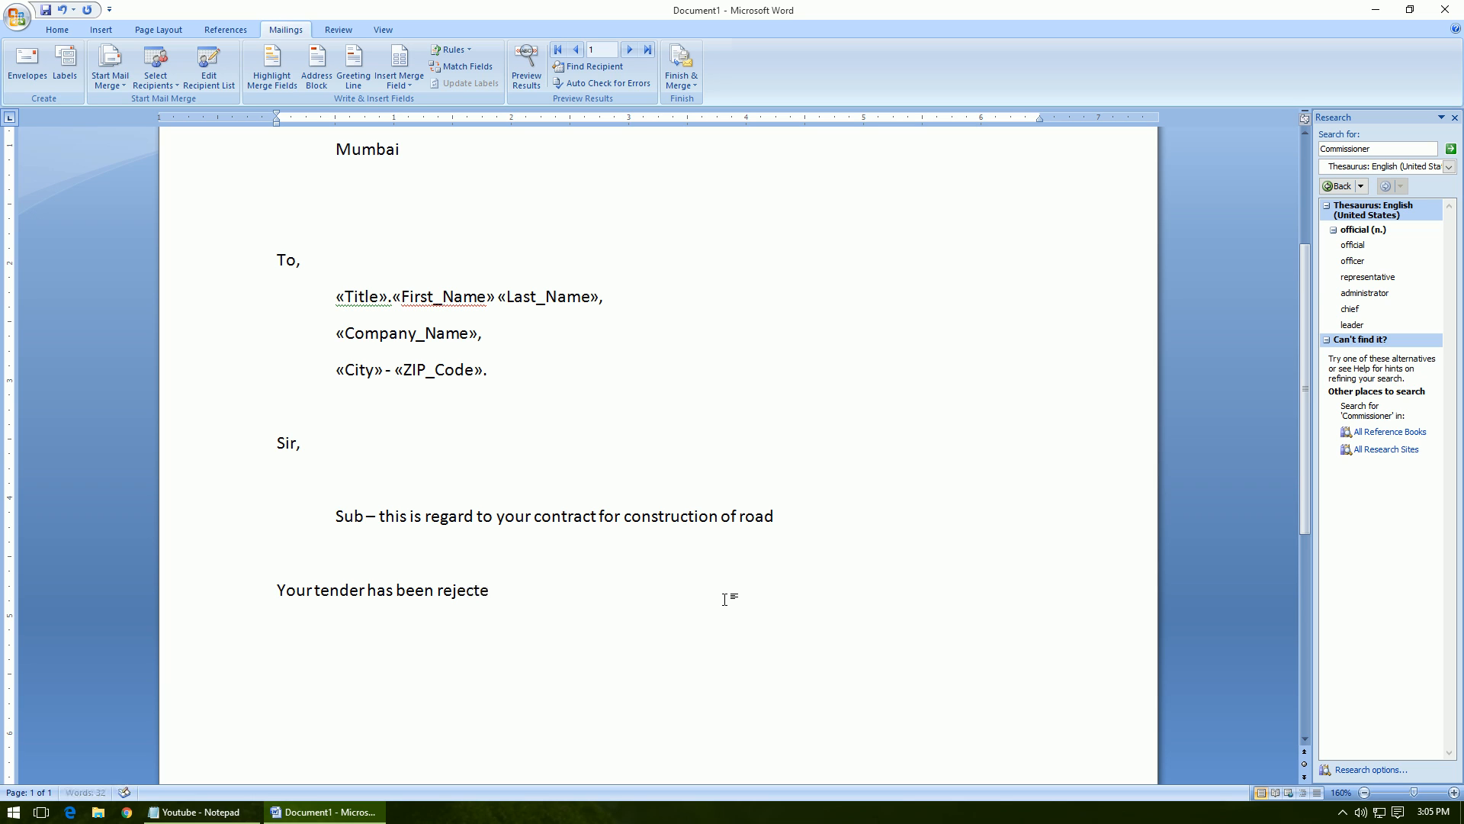
type("d due to very high quoted ")
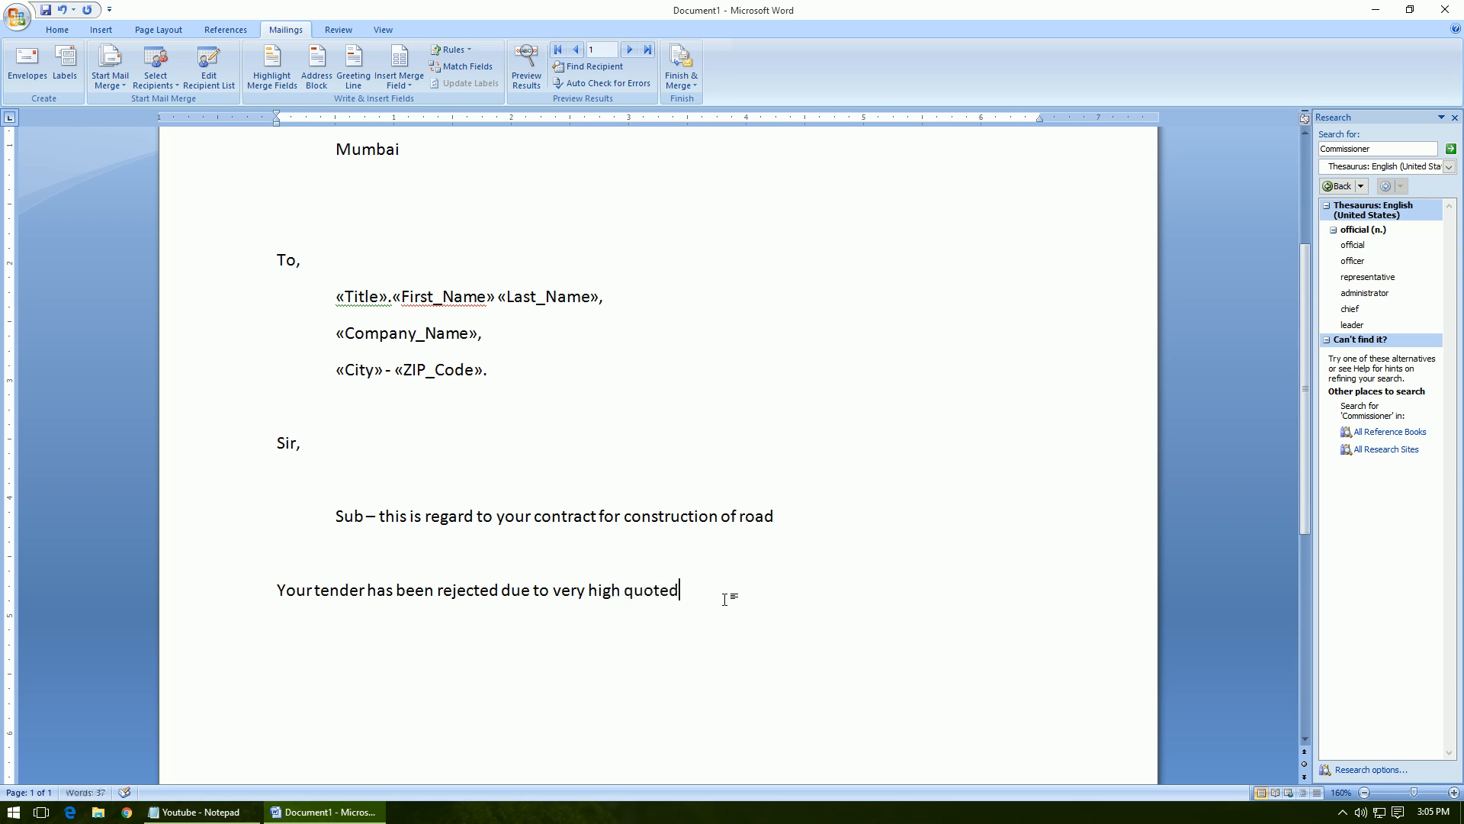
type("value")
- Continue the body with ". Please reduce the amount and resubmit for reconsideraction of the same"
type(". Please reduce the amount")
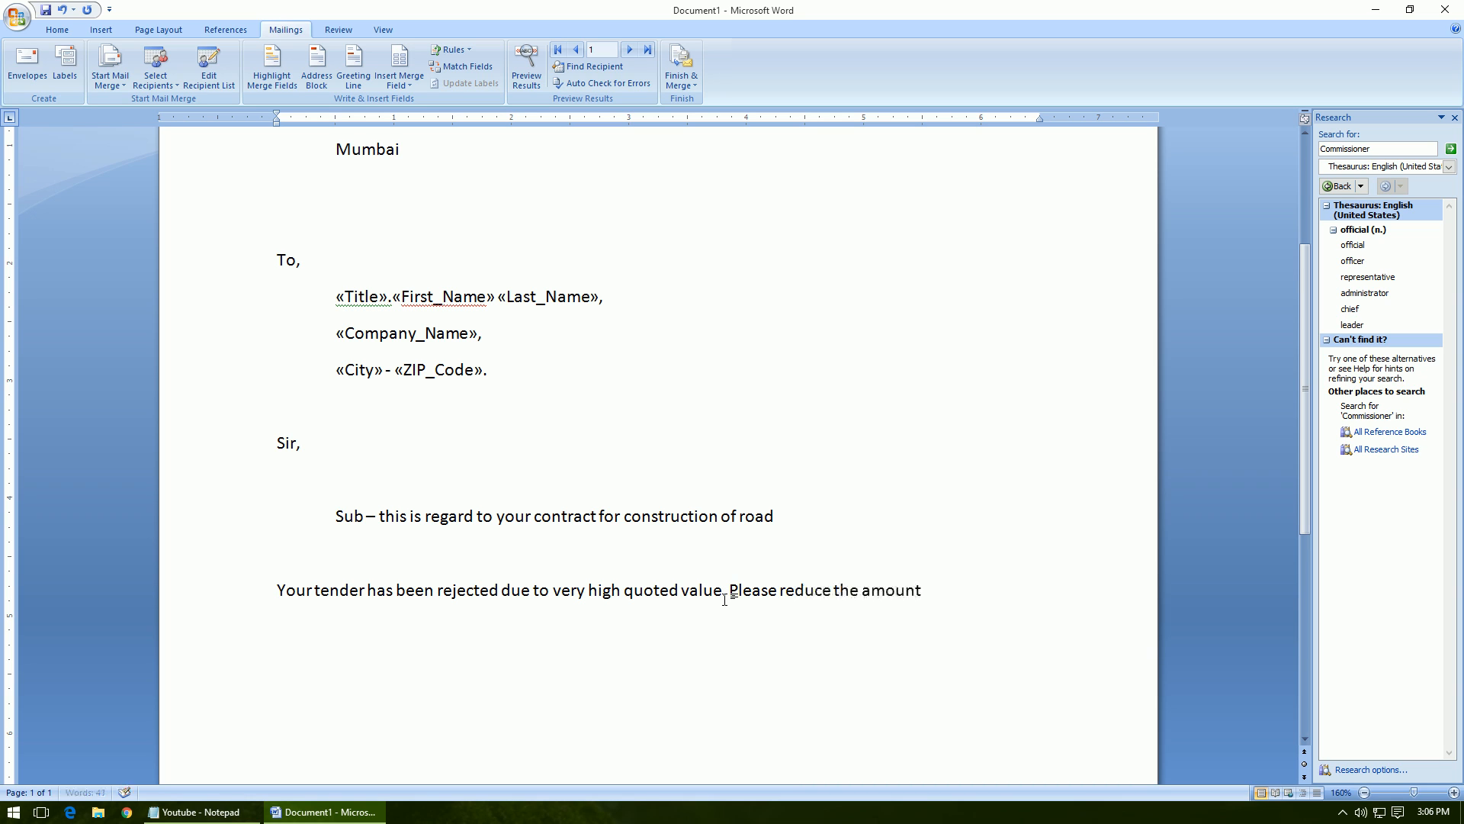
type(" and resum")
key("BackSpace")
type("bmit for re")
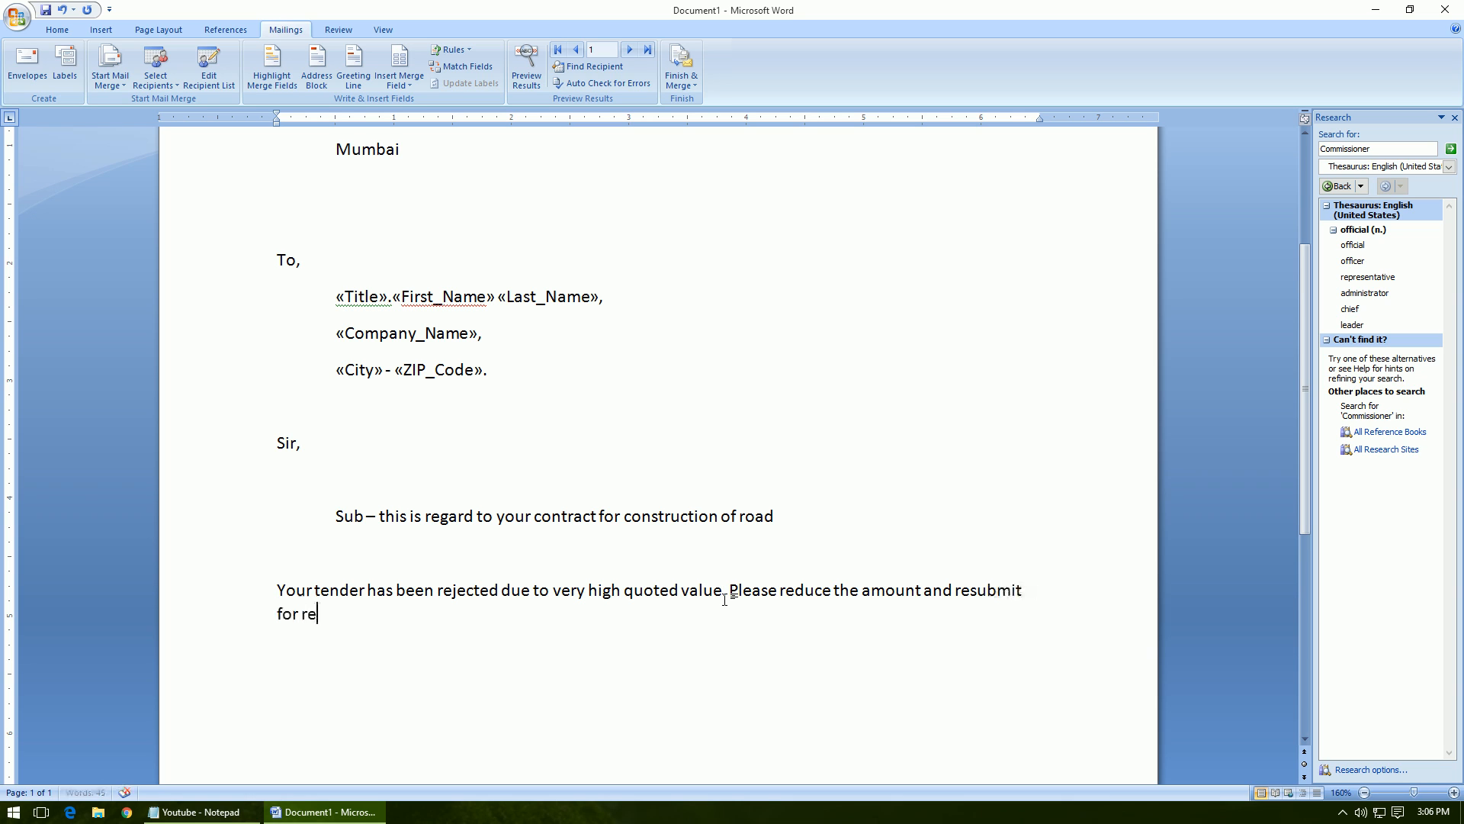
type("consideraction of the same")
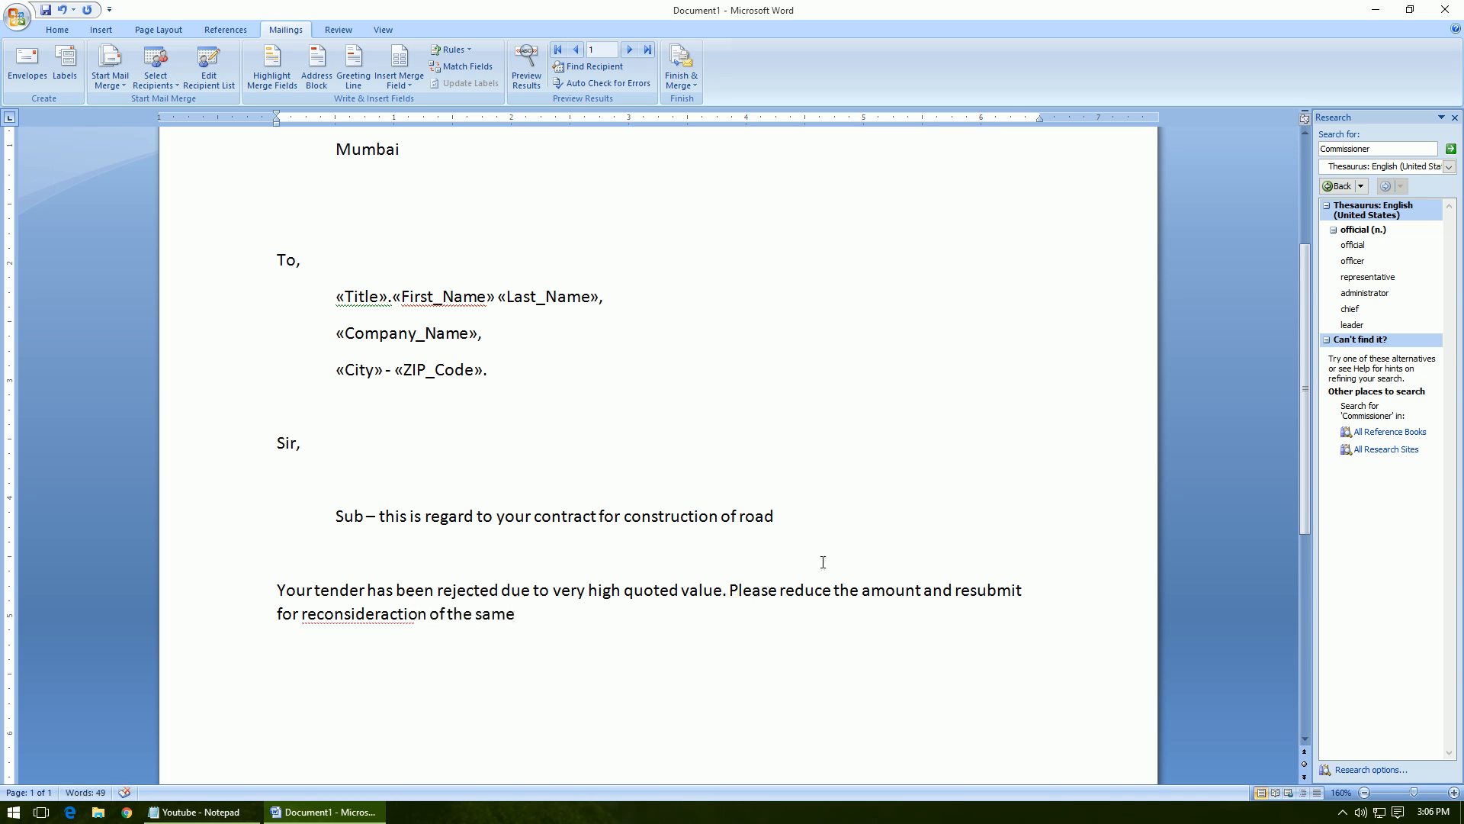
- Correct the misspelled word in the letter body to the suggested spelling "reconsideration"
right_click(368, 614)
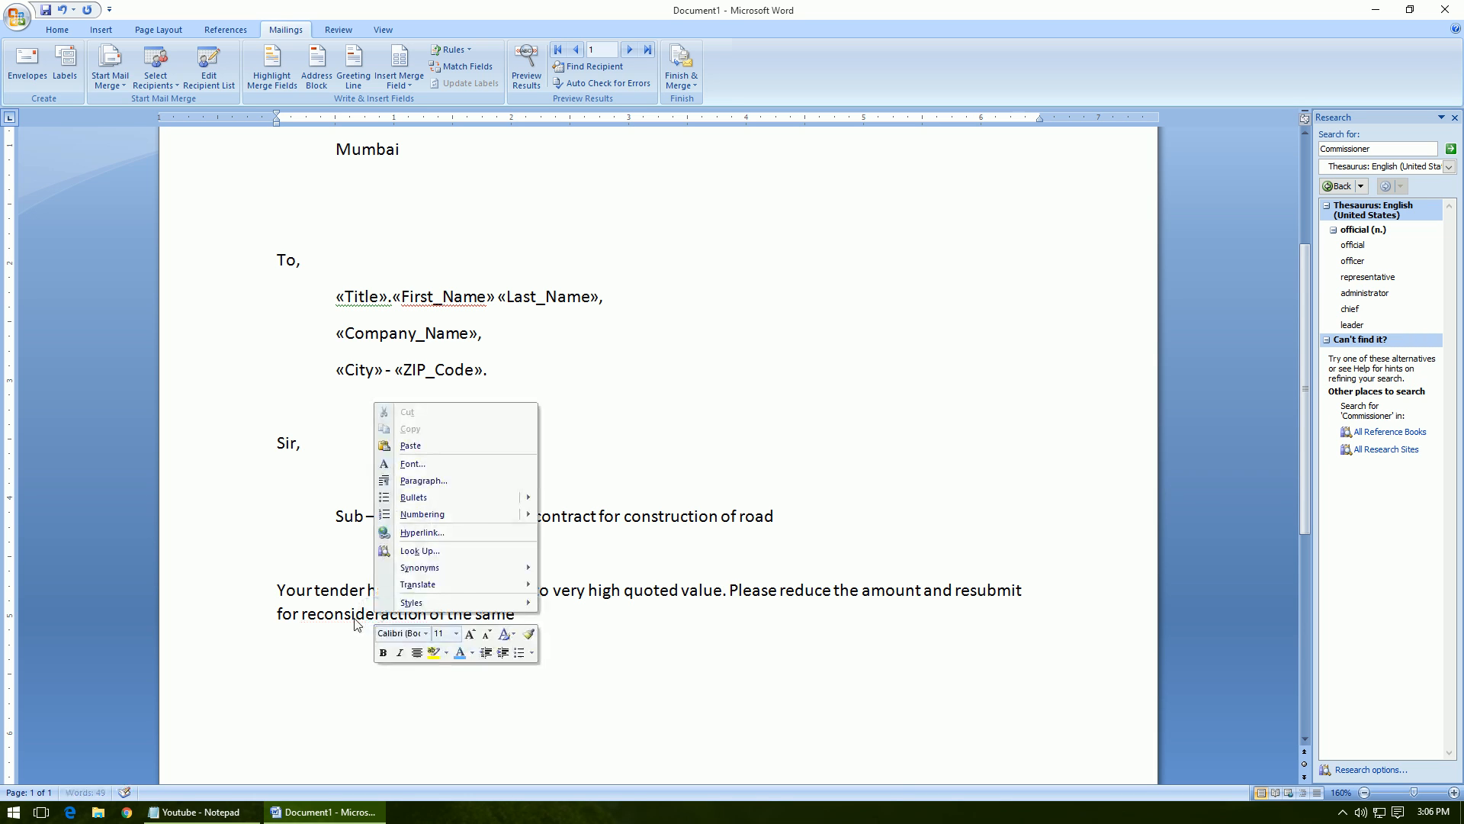
left_click(347, 619)
right_click(347, 619)
left_click(495, 406)
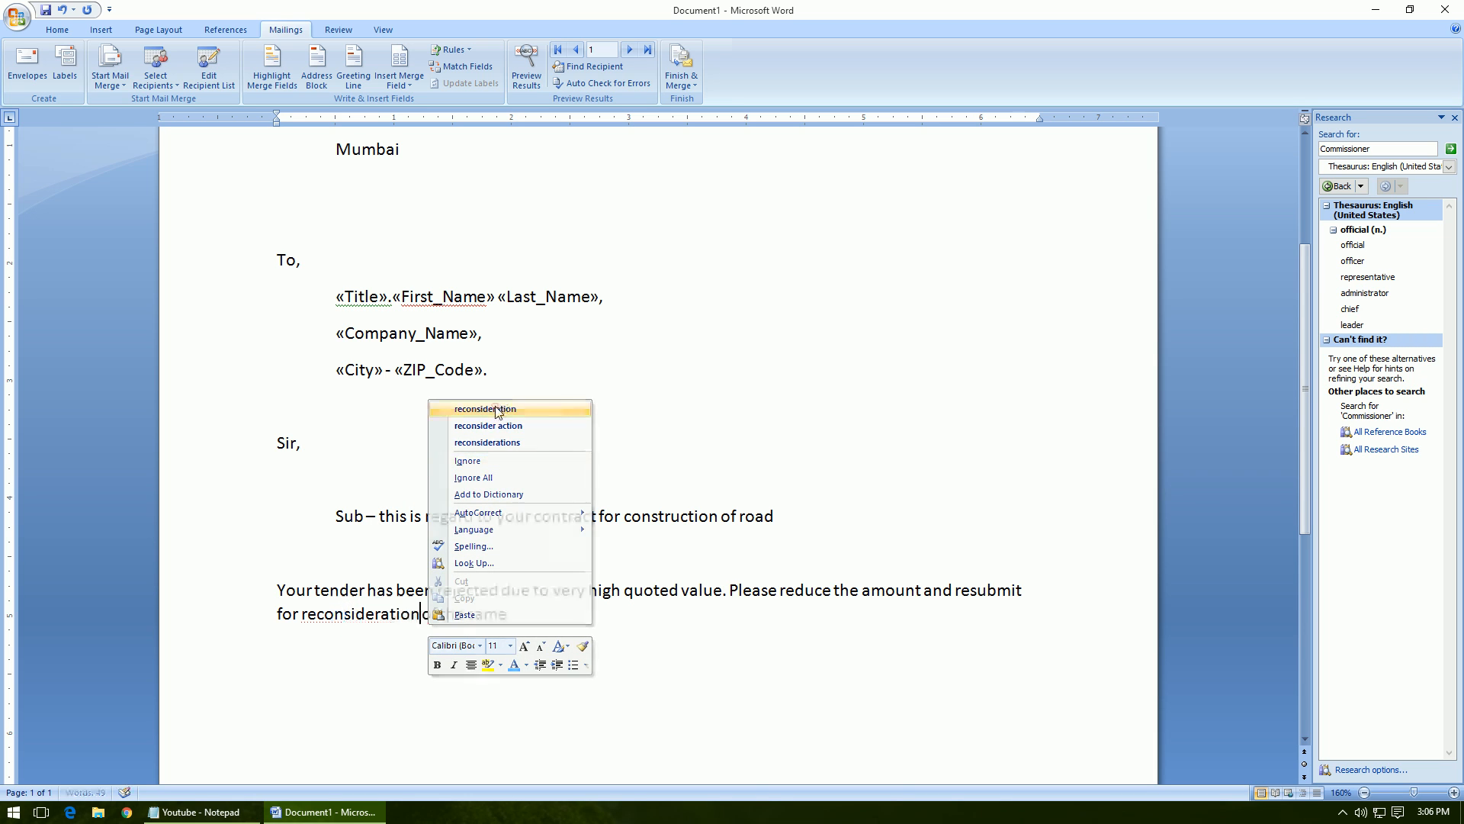
- End the letter body with a period and add the closing lines "Sincerely,", "Comissioner Mumbai." and "01/01/2010" below it
left_click(532, 614)
type(".")
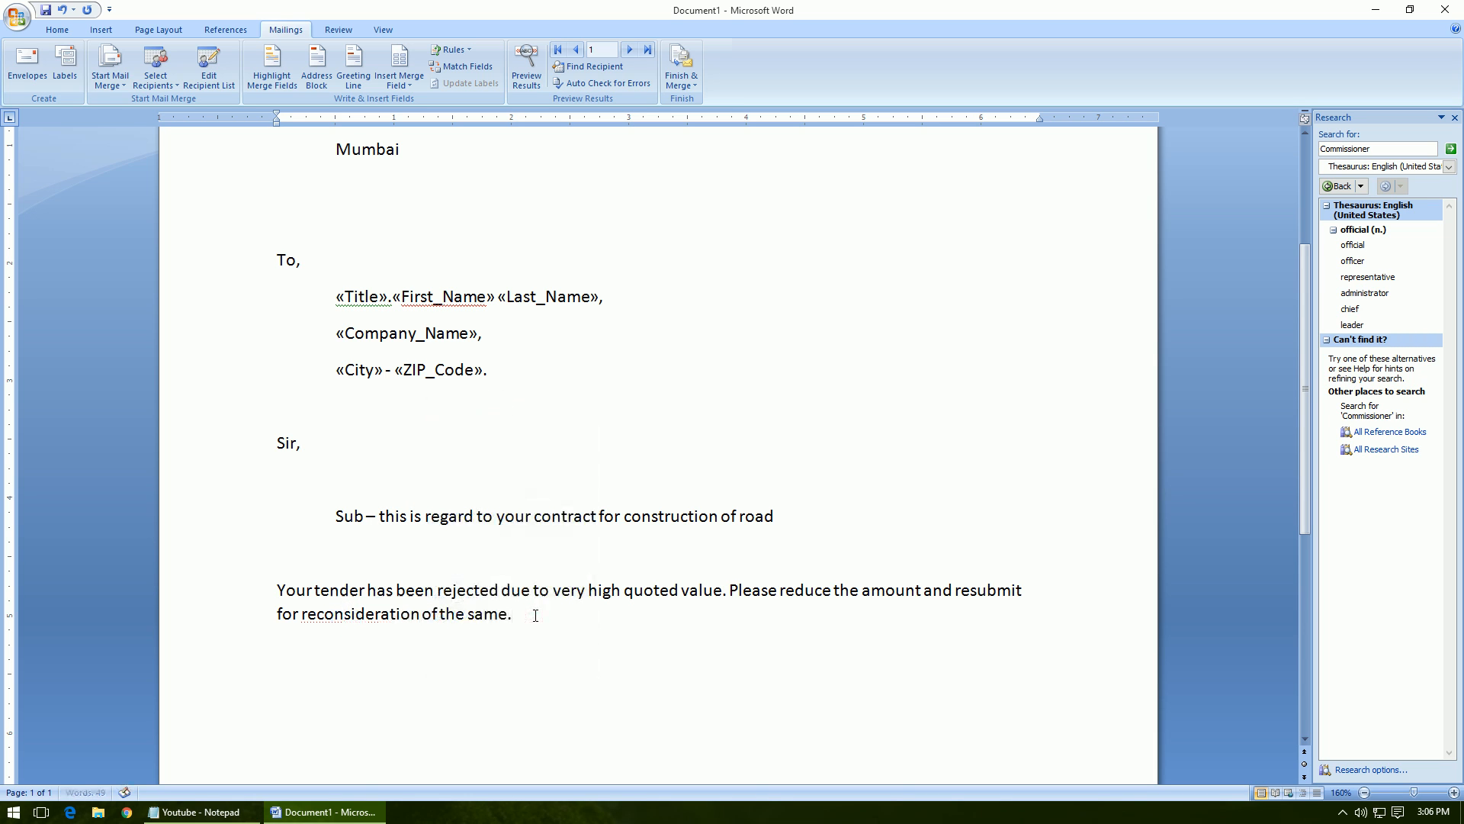
scroll(556, 606, "down", 3)
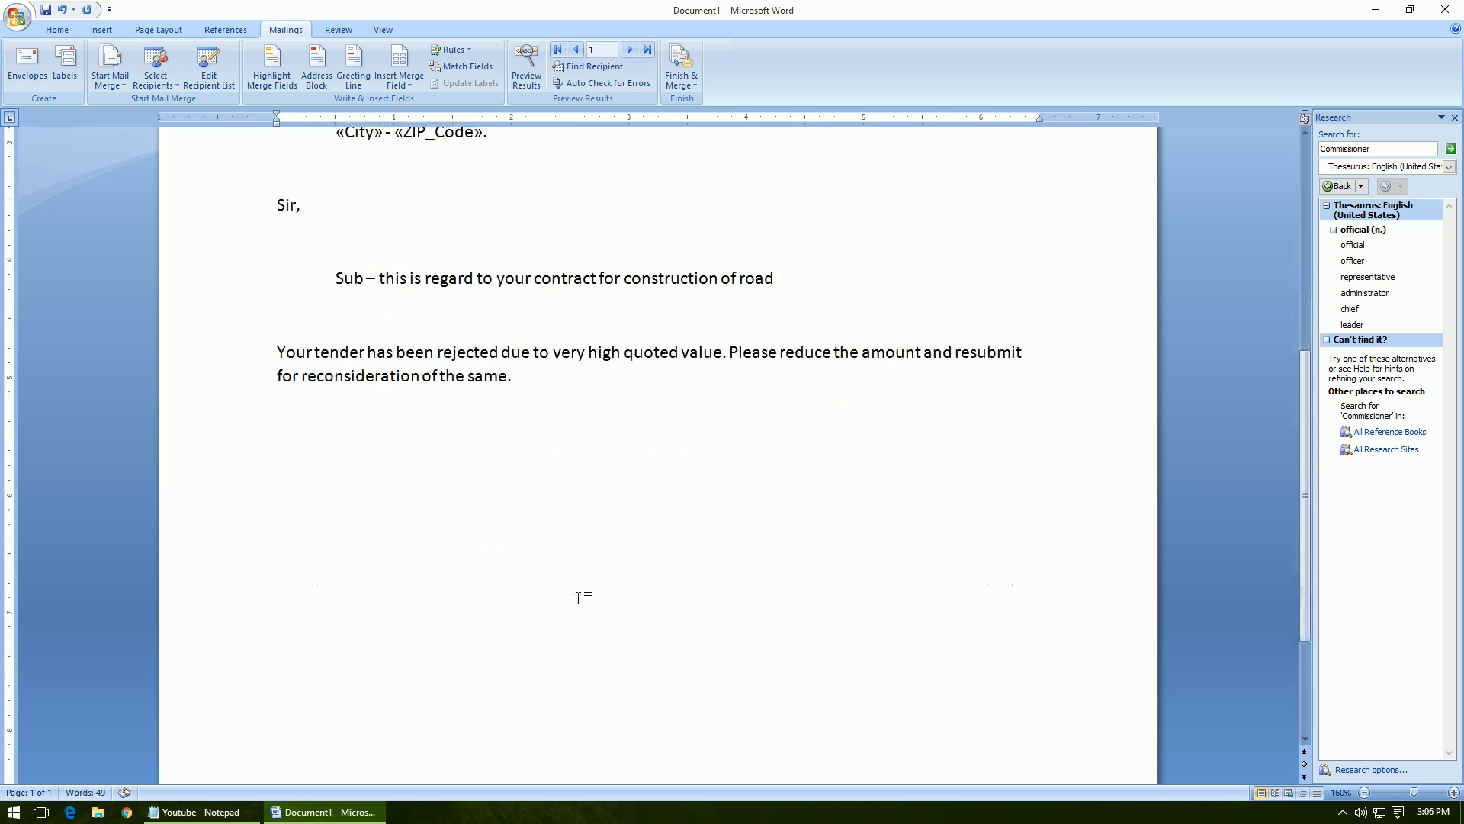
type("From")
type("Sincerely,")
type("Comissio")
type("ner Mum")
type("bai.")
key("Return")
type("/01/2010")
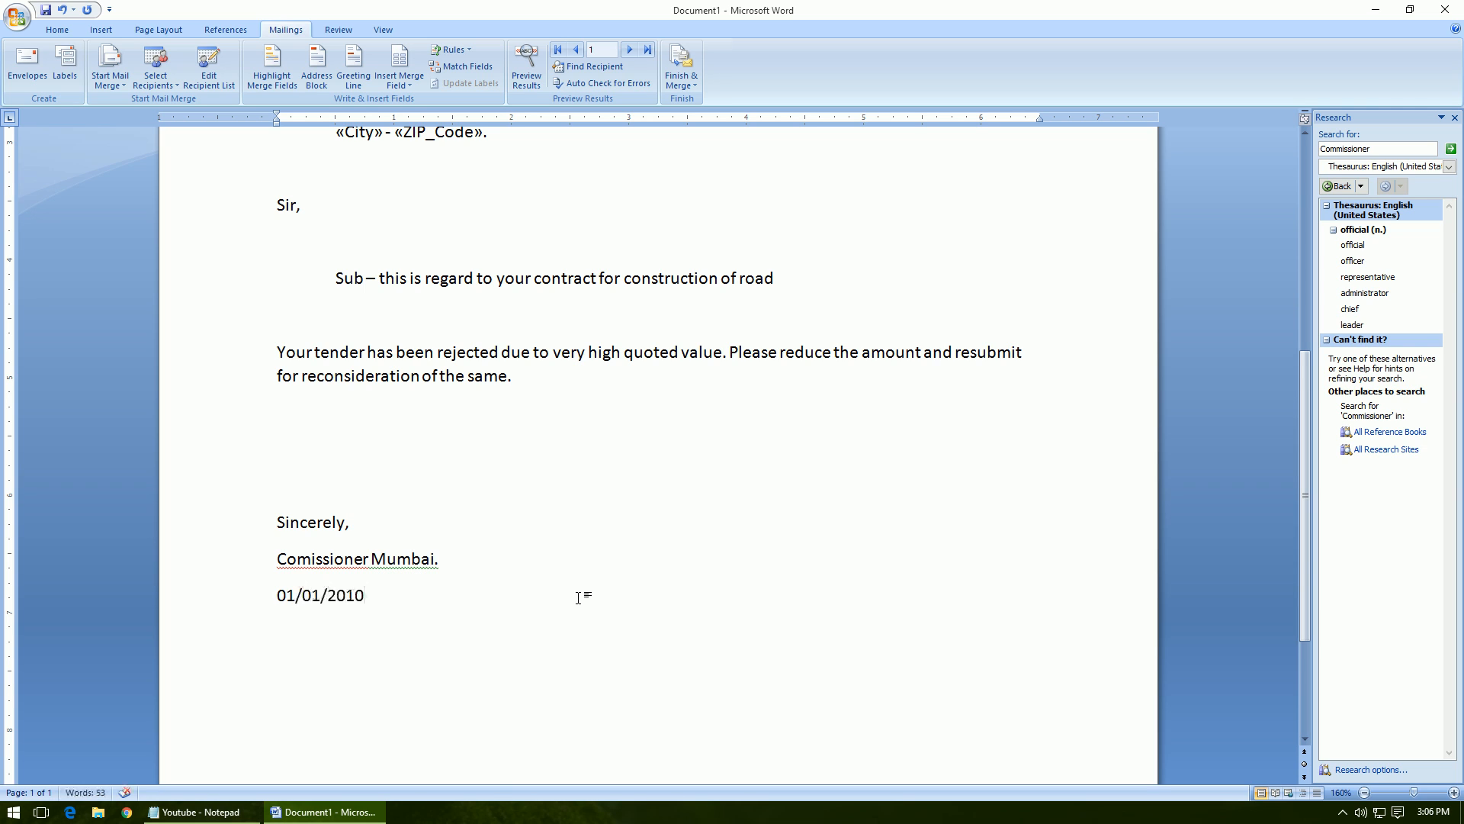
- Save the letter in the Documents folder as a Word document named Doc5
key("ctrl+s")
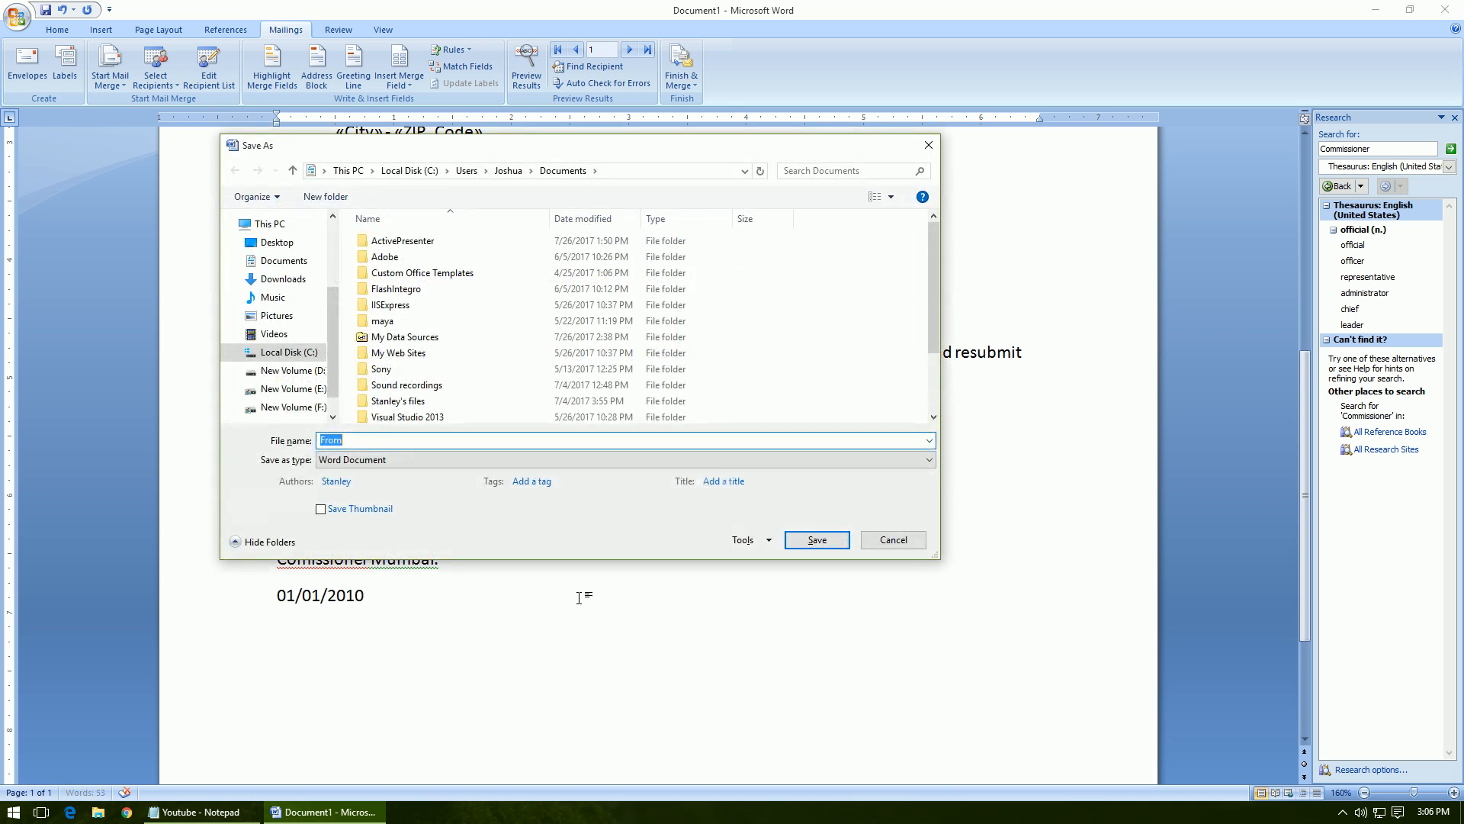
type("Doc")
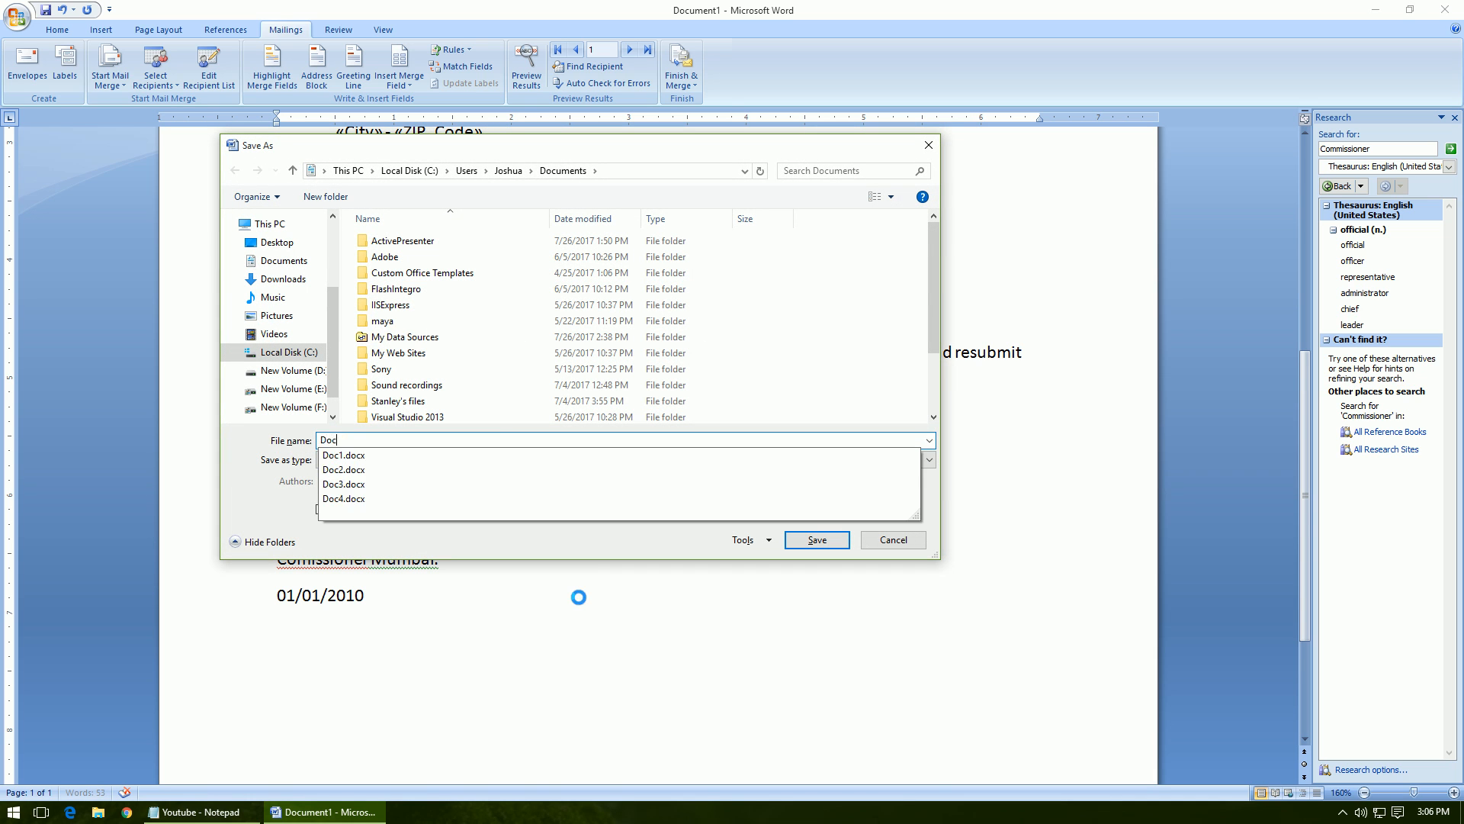
type("5")
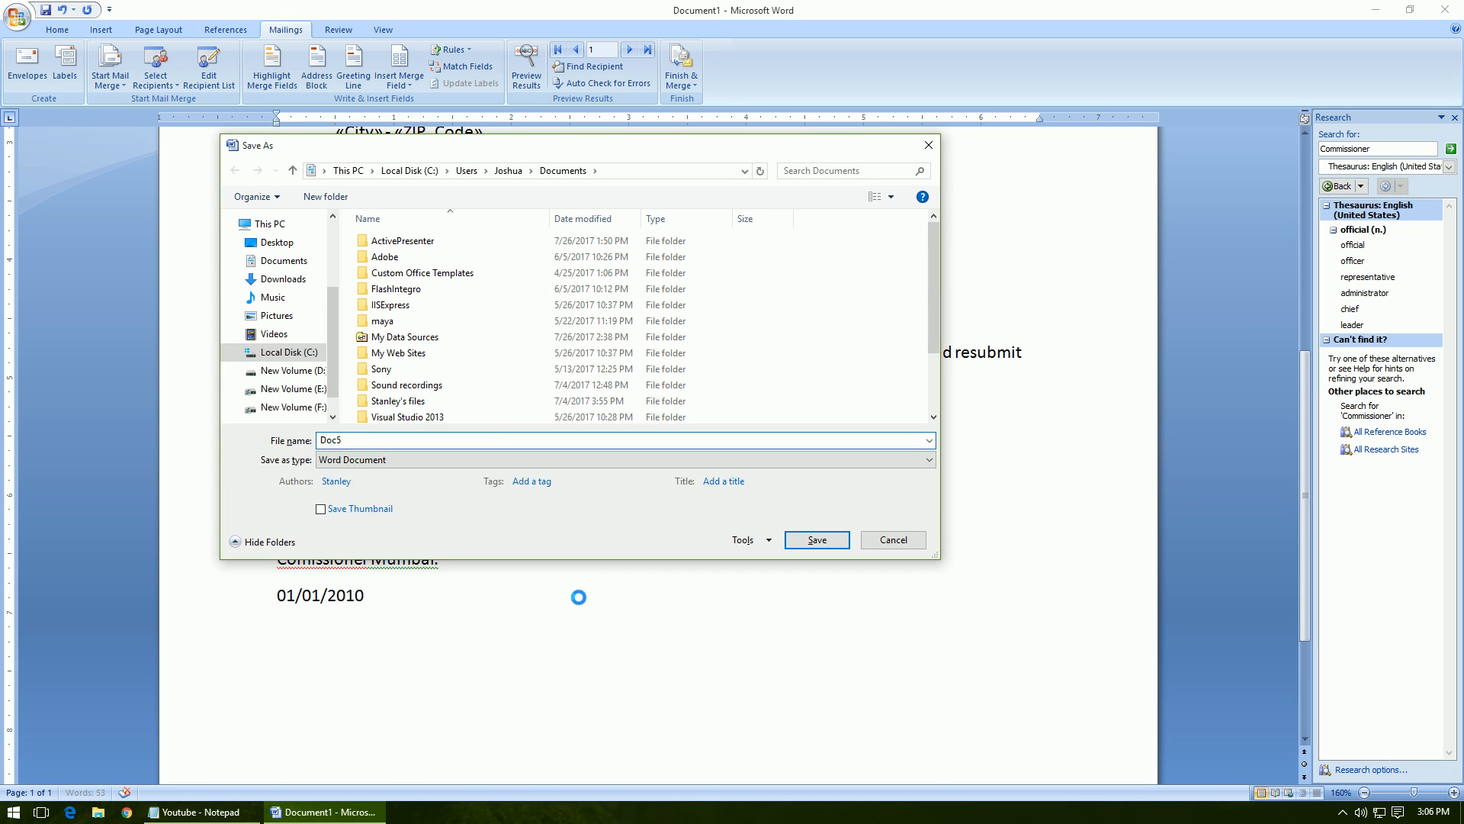
- Review the whole letter, from the sender and address blocks with merge fields through the subject and body to the closing
scroll(578, 595, "up", 7)
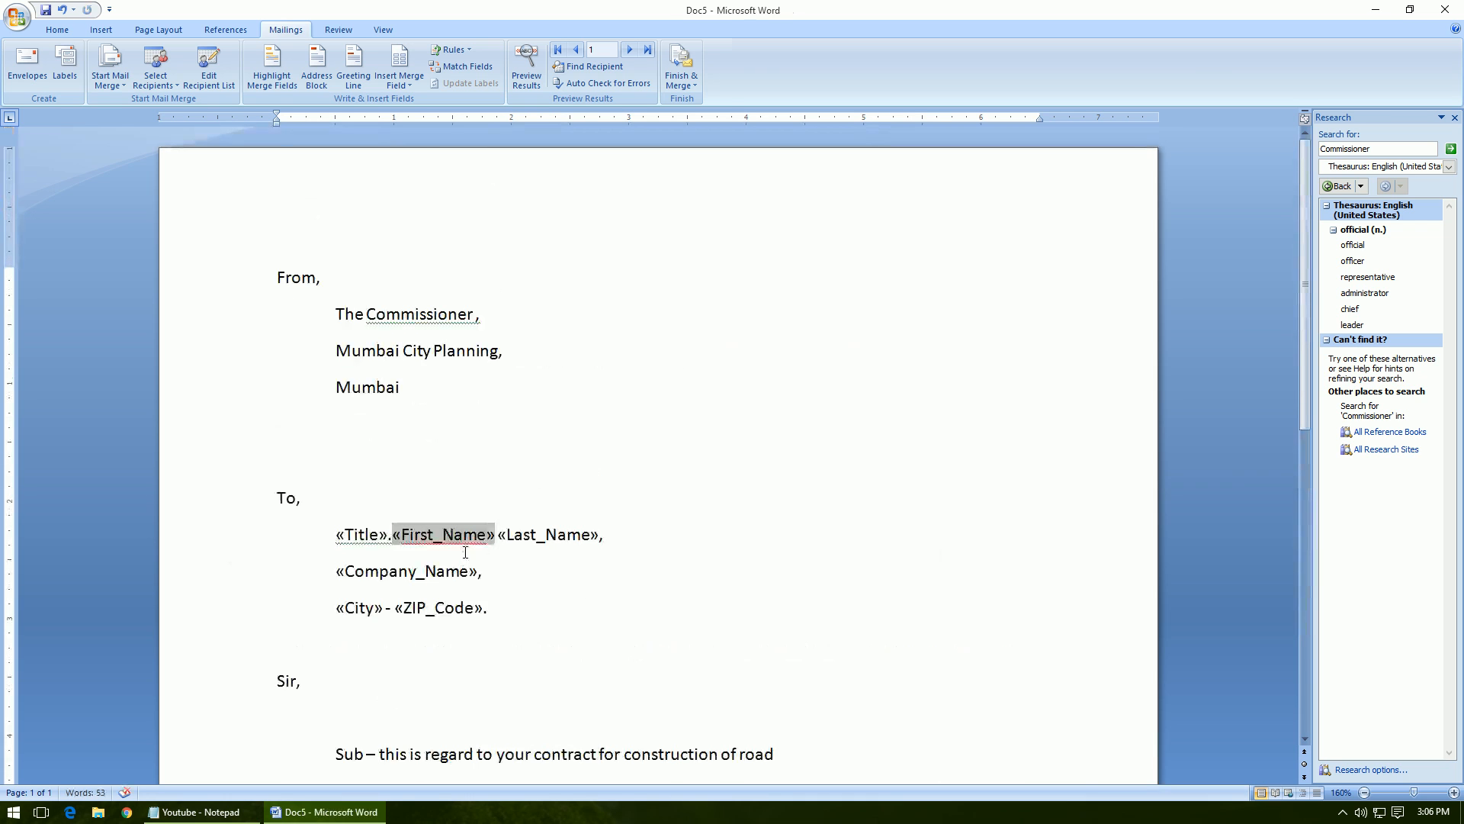
scroll(630, 526, "down", 5)
left_click(594, 458)
scroll(580, 503, "up", 2)
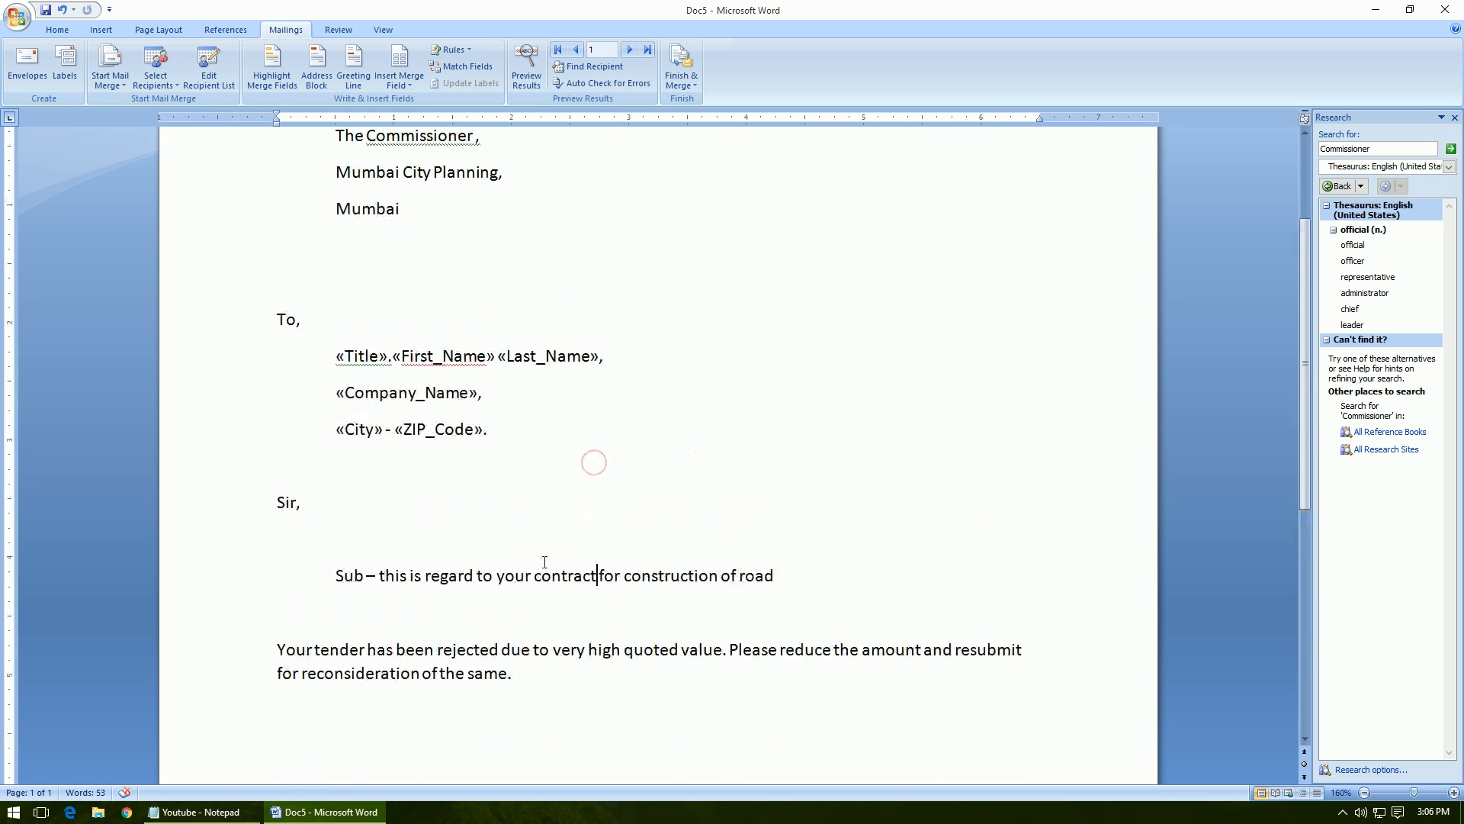
left_click(444, 355)
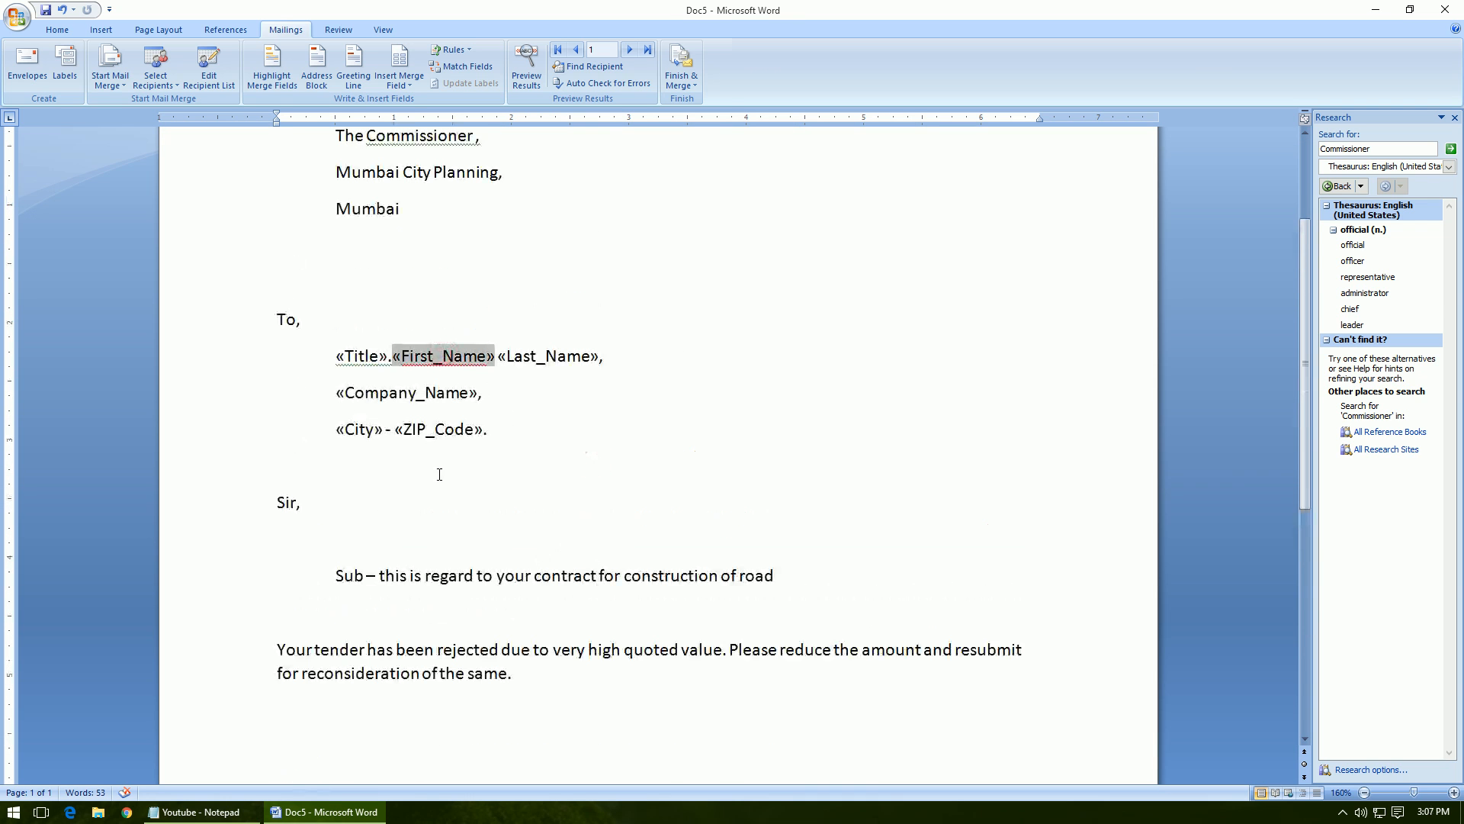
scroll(439, 474, "up", 2)
scroll(440, 474, "down", 3)
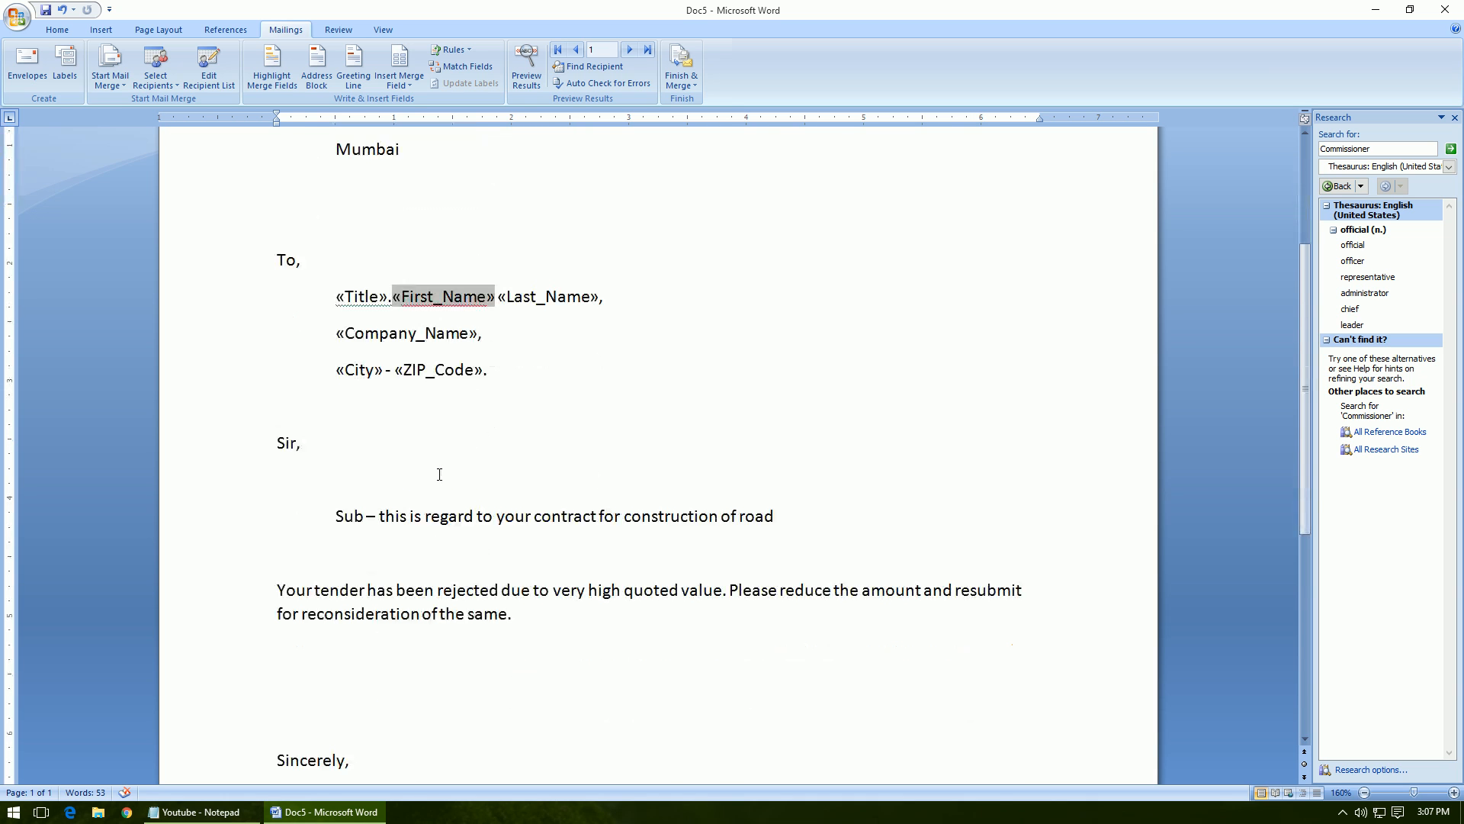
scroll(439, 474, "down", 4)
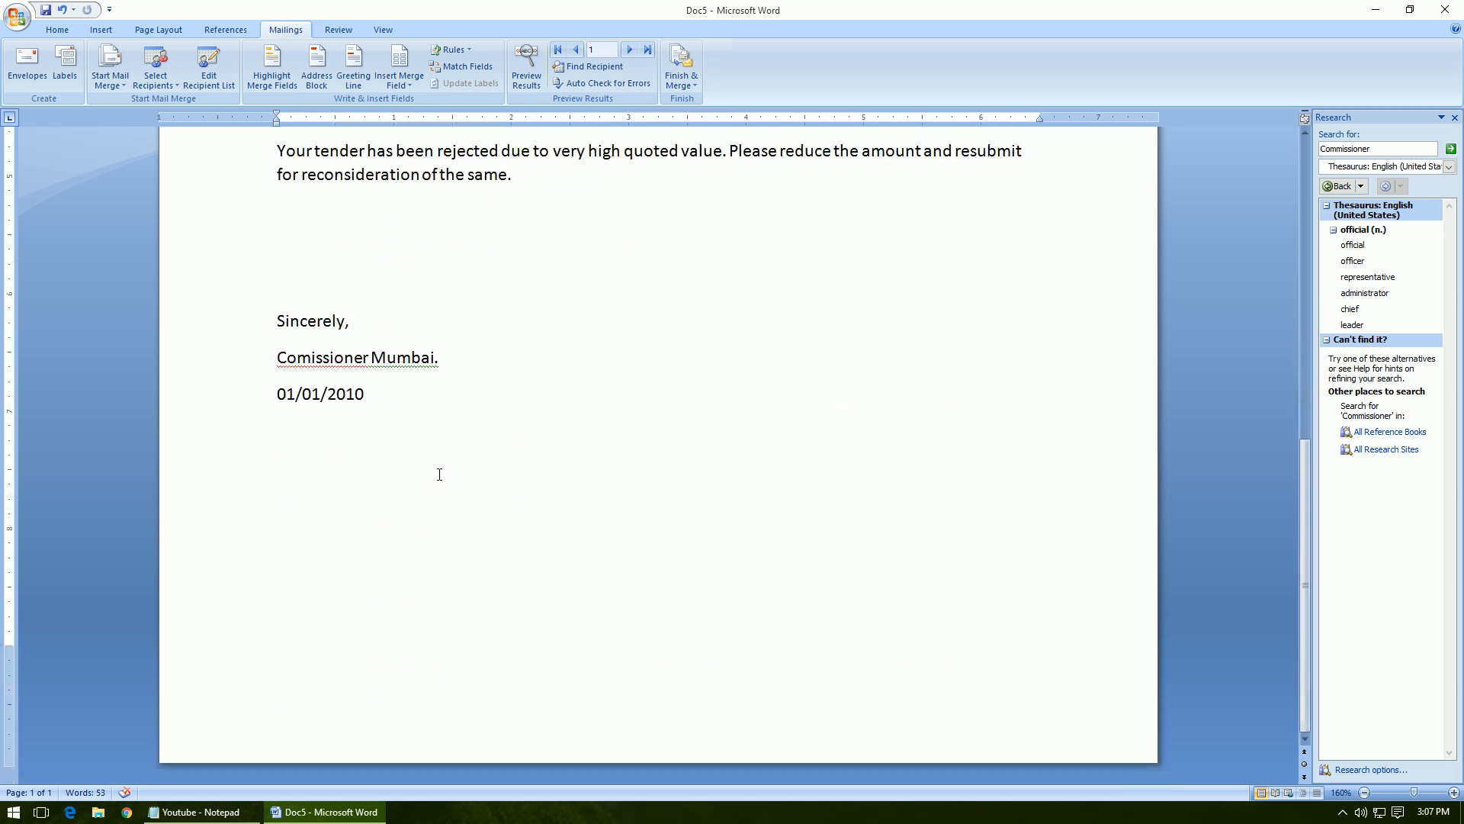
scroll(440, 475, "up", 6)
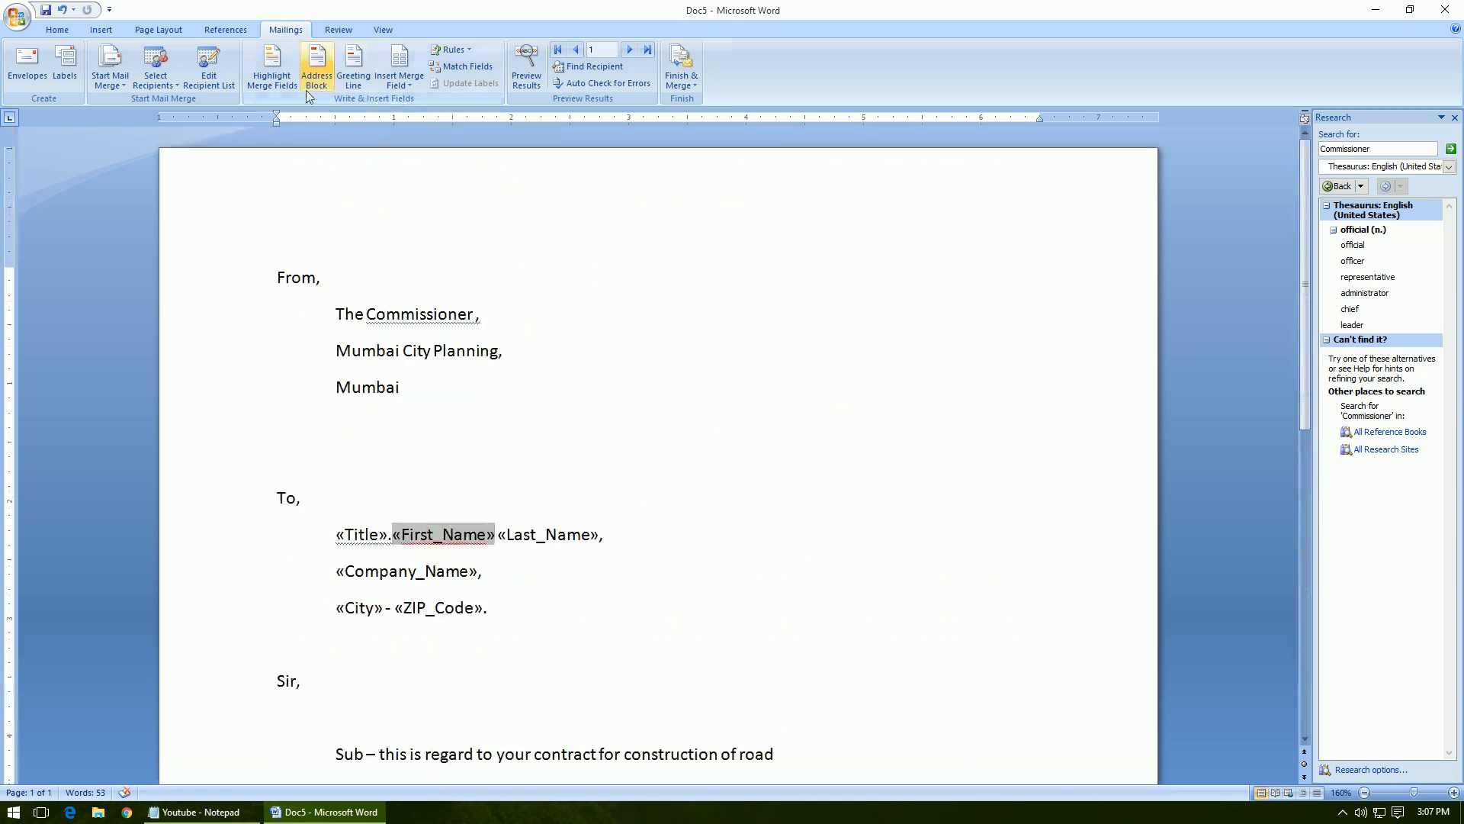
- Preview the merge results in the letter for recipient records 1, 2 and 3
left_click(529, 80)
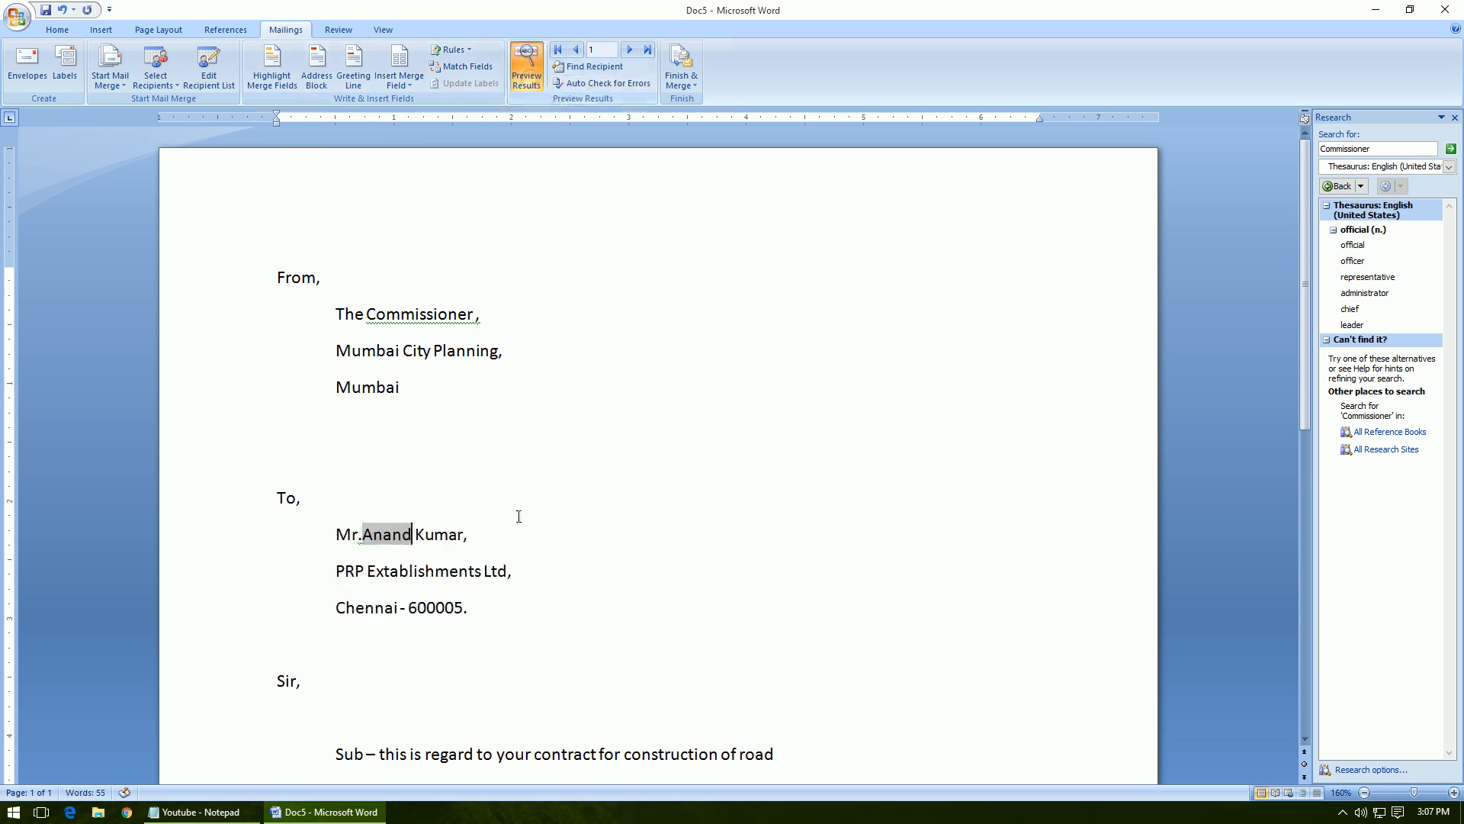
scroll(523, 516, "down", 1)
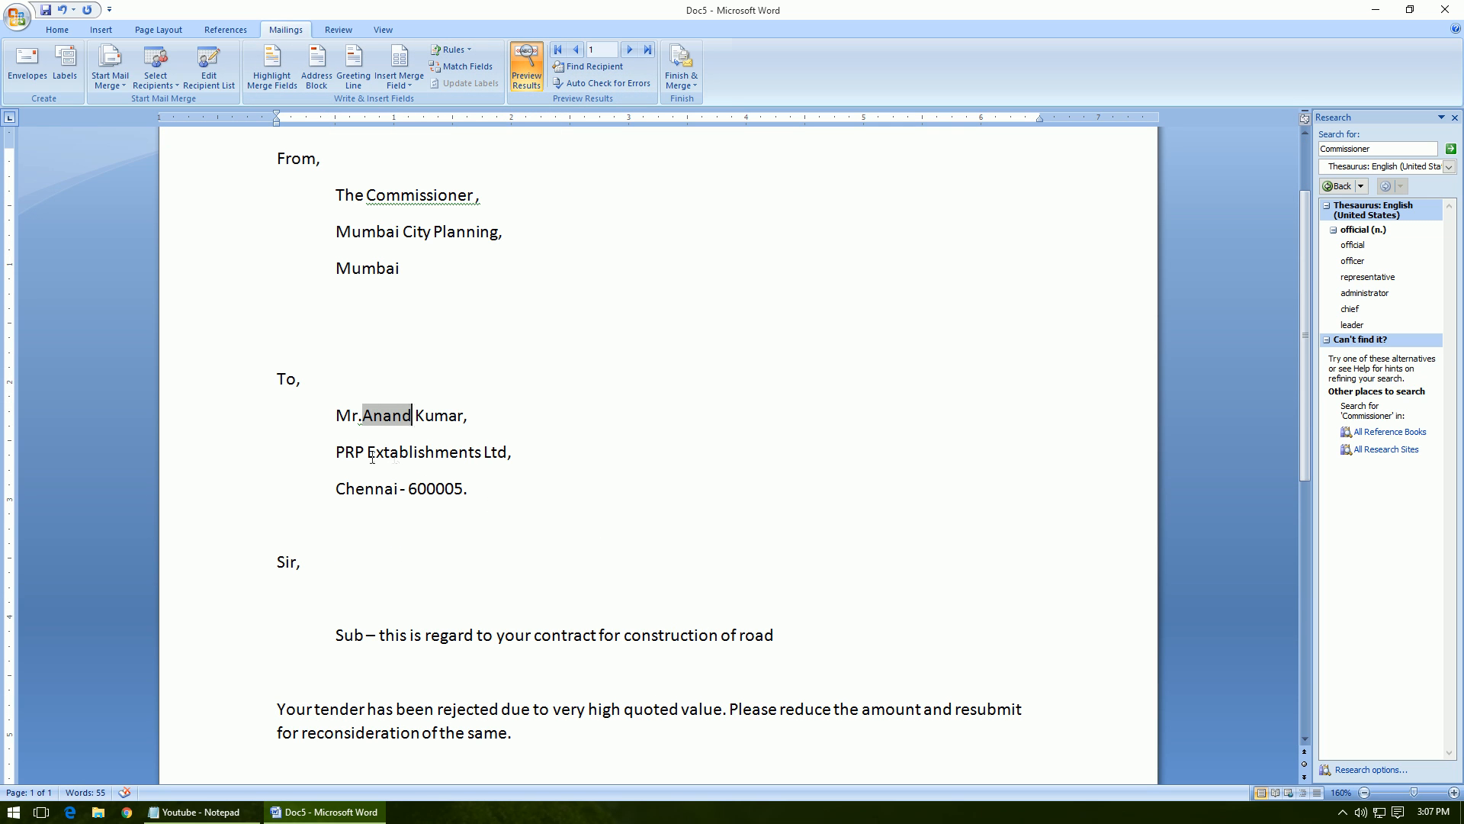
scroll(534, 561, "down", 1)
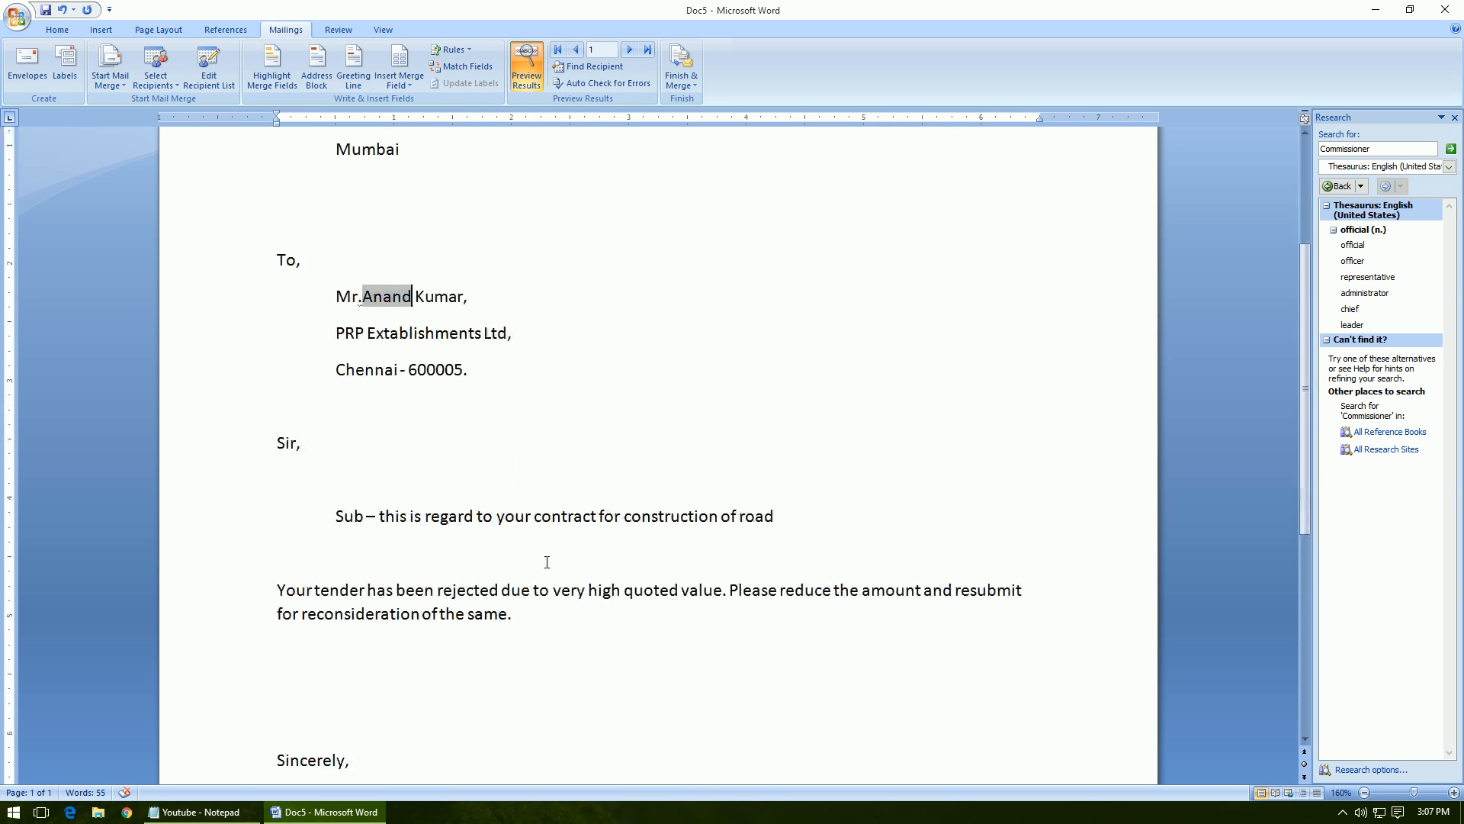
scroll(620, 644, "down", 1)
scroll(621, 643, "up", 2)
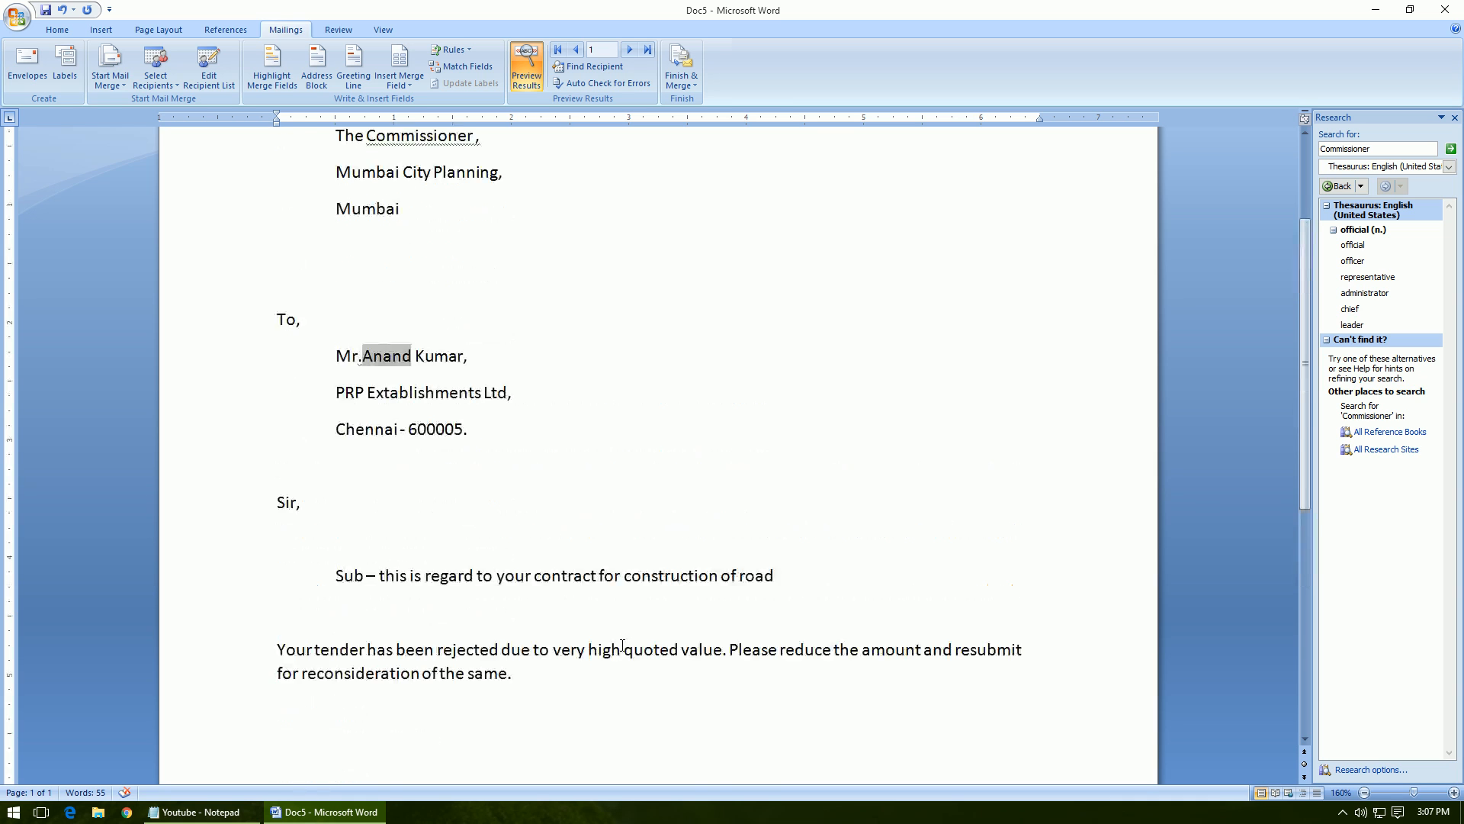
left_click(629, 50)
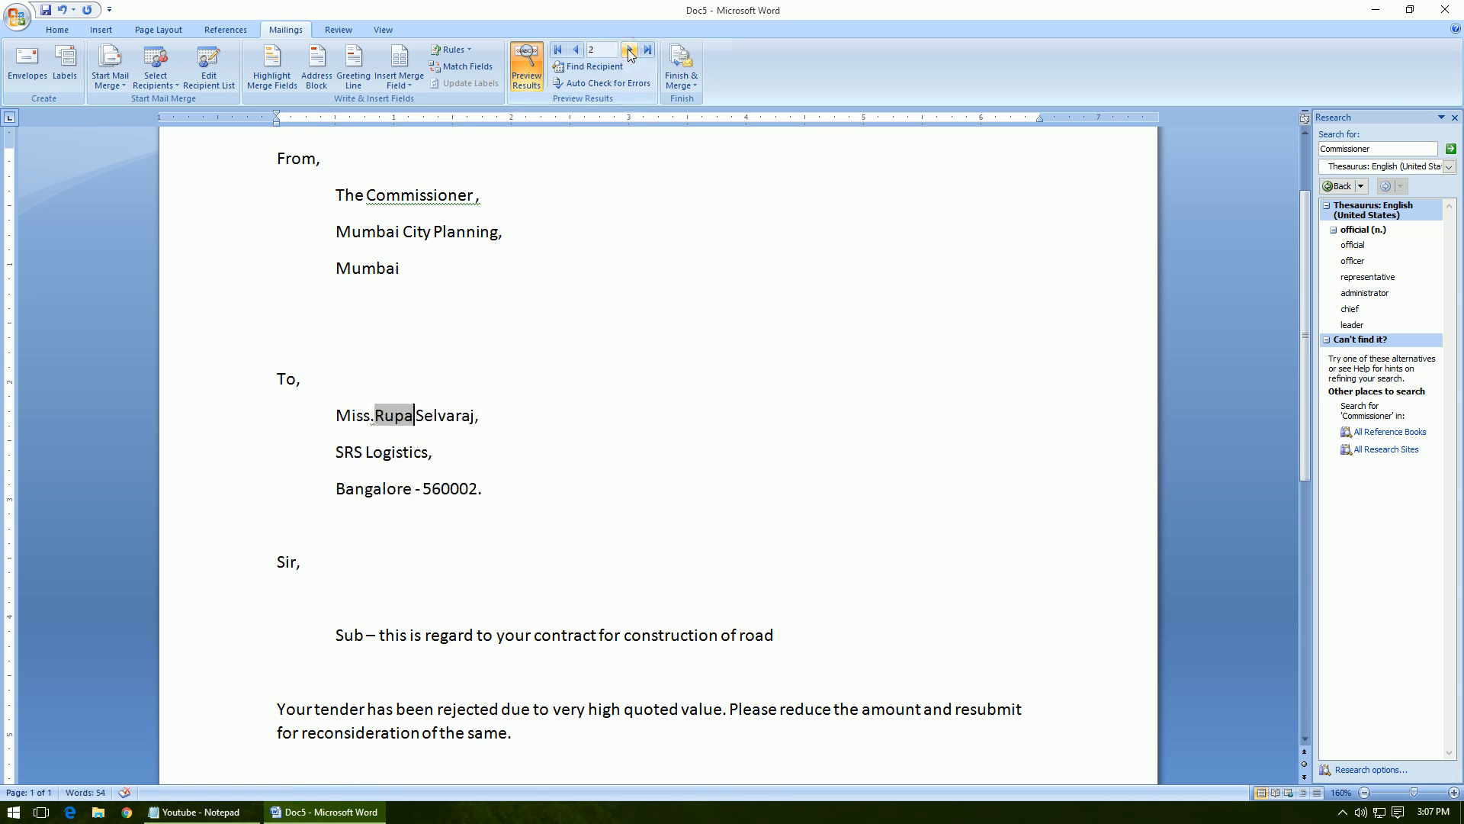
left_click(629, 51)
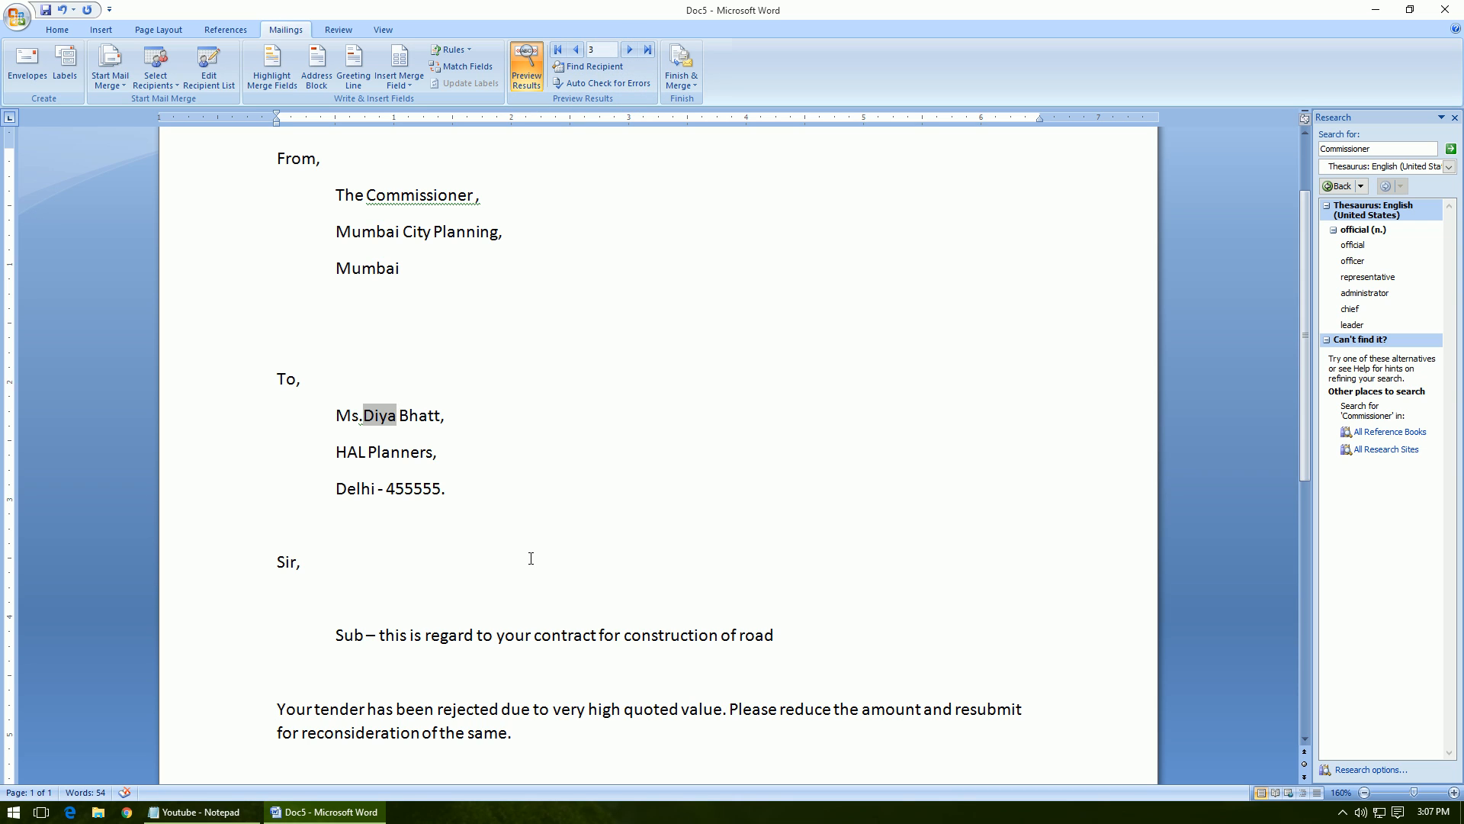
left_click(109, 79)
left_click(490, 6)
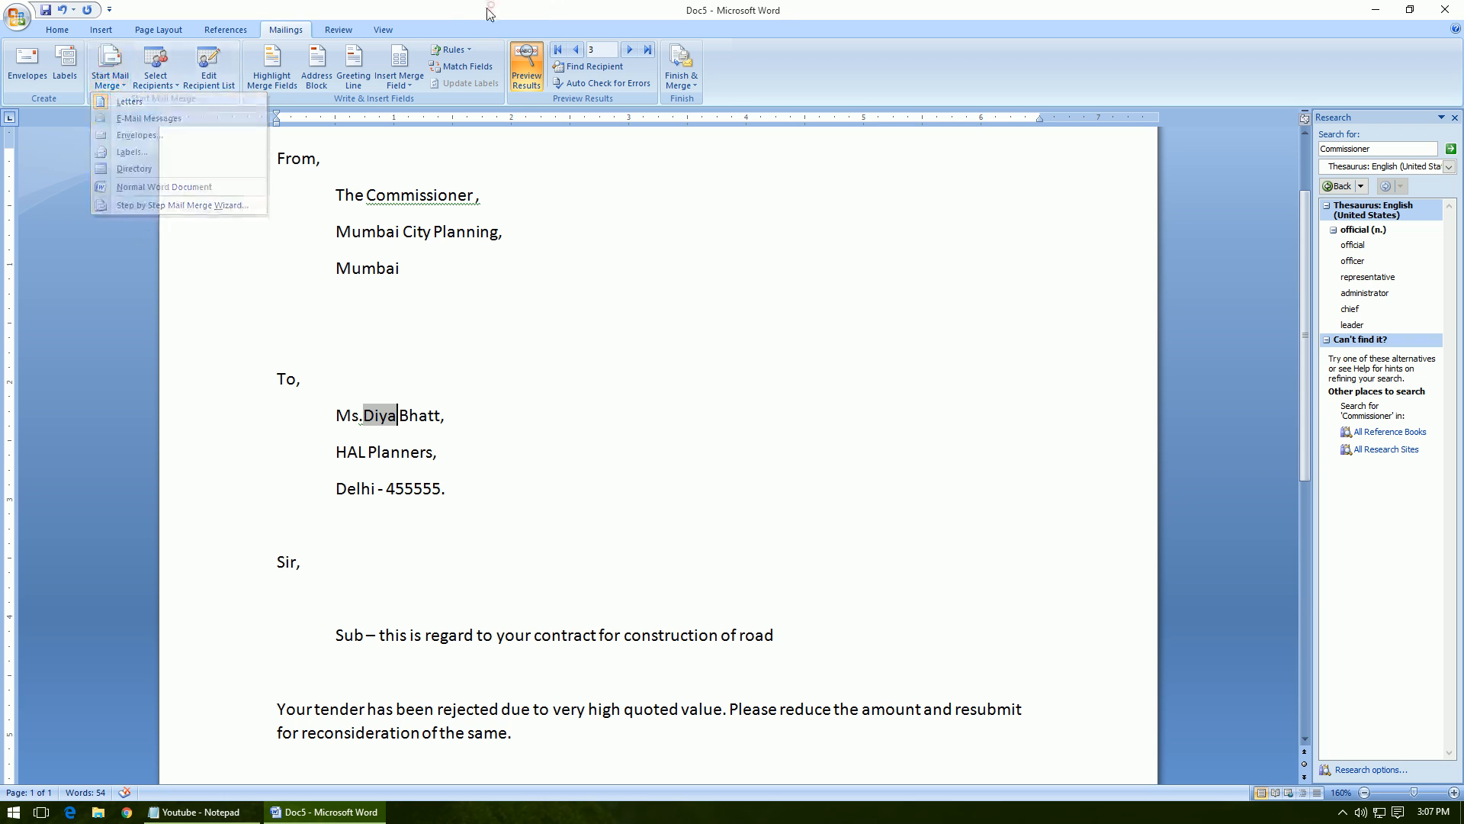
left_click(400, 81)
left_click(887, 69)
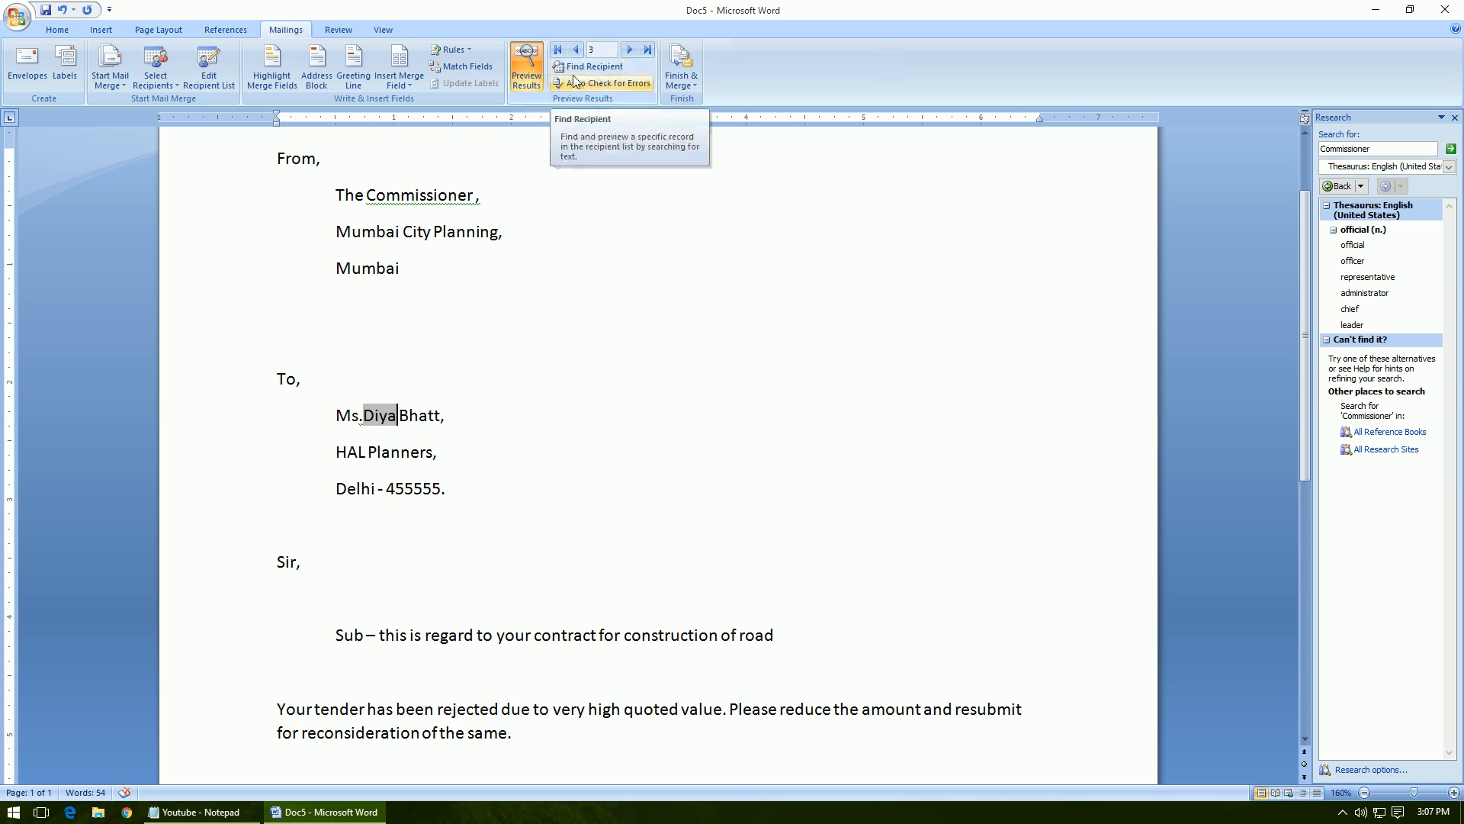
- Finish the merge by generating individual letters for all records in a new document
left_click(681, 80)
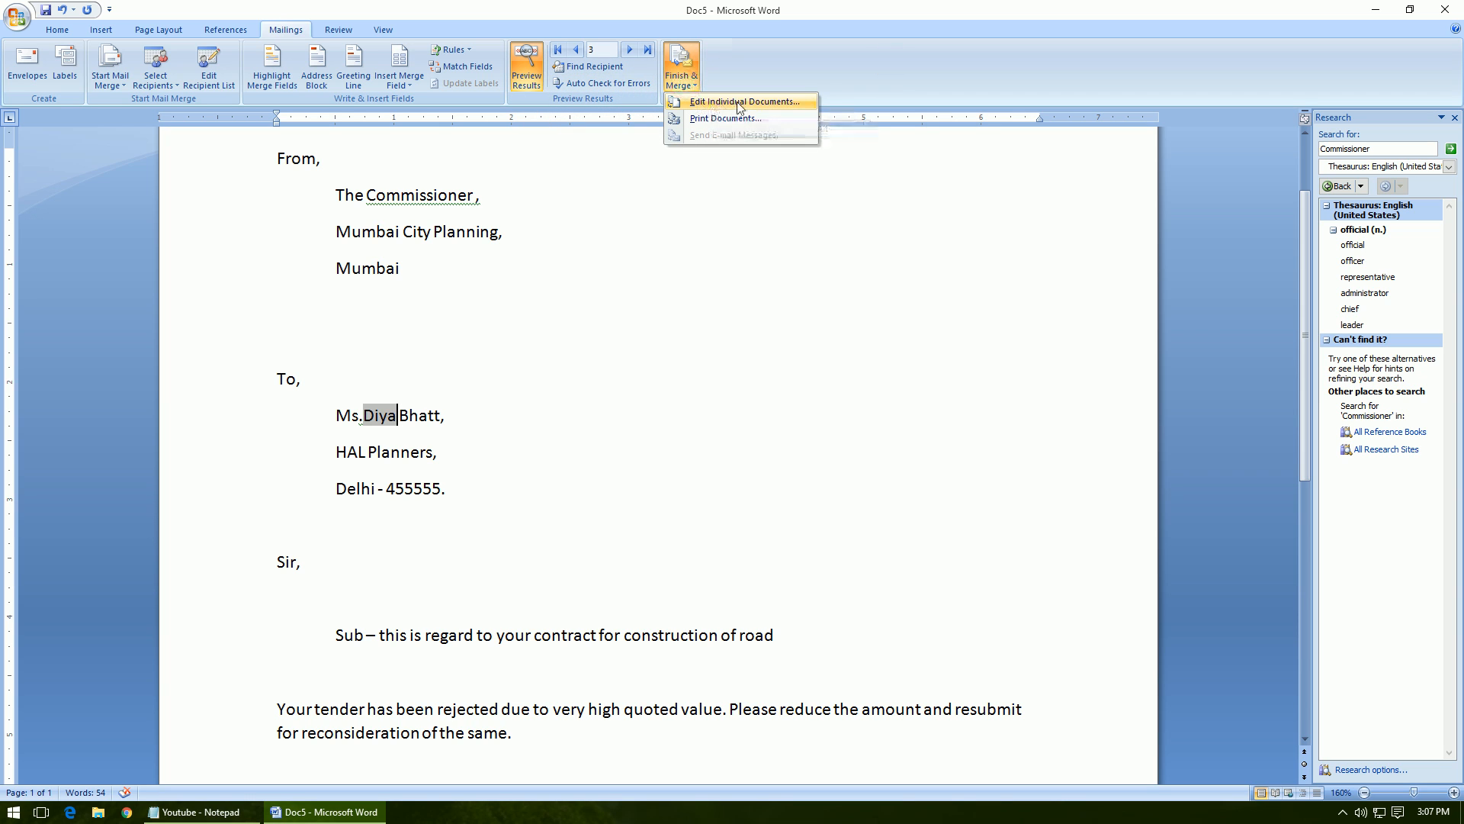
left_click(737, 102)
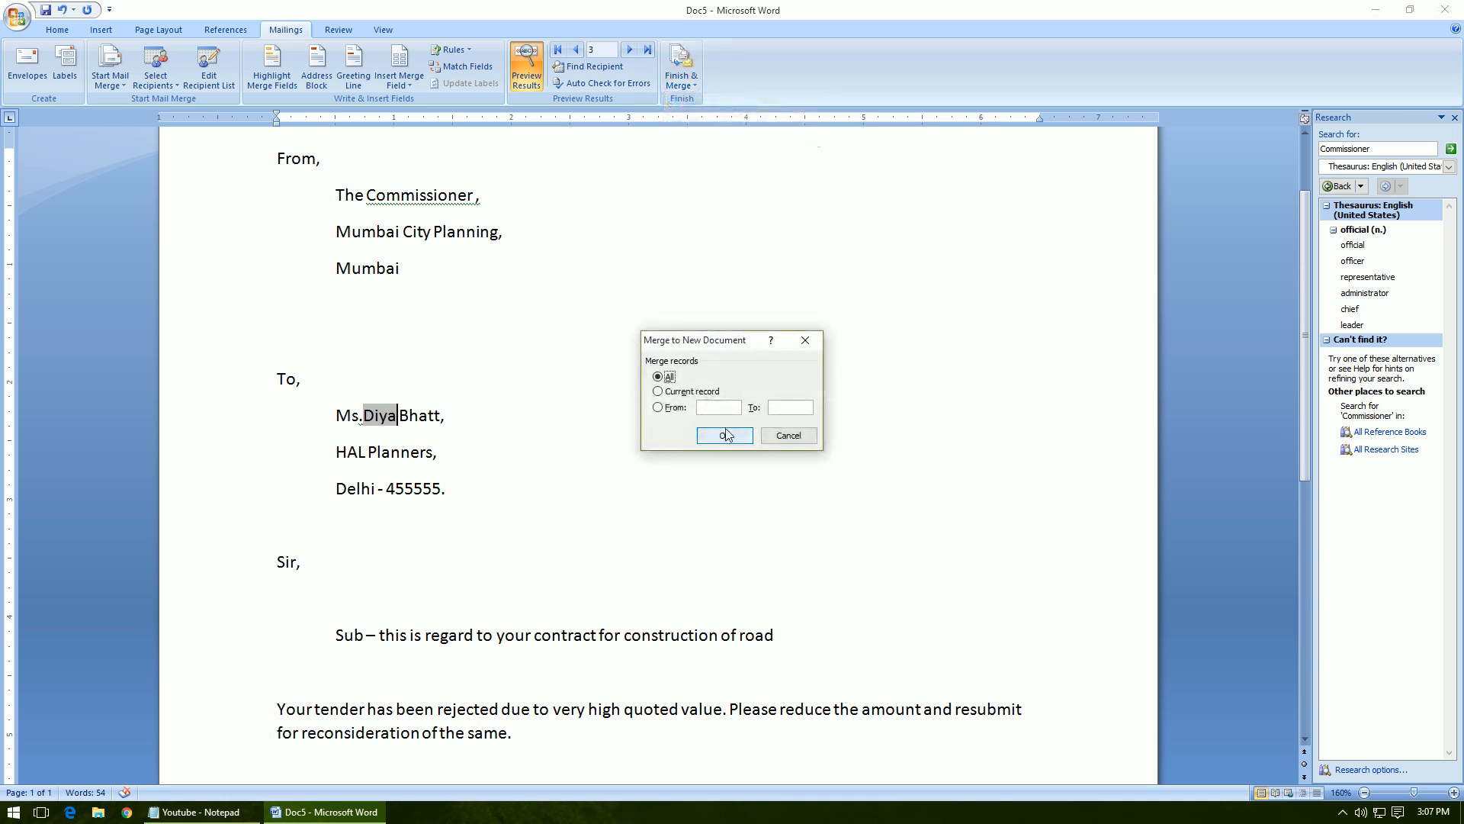
left_click(724, 436)
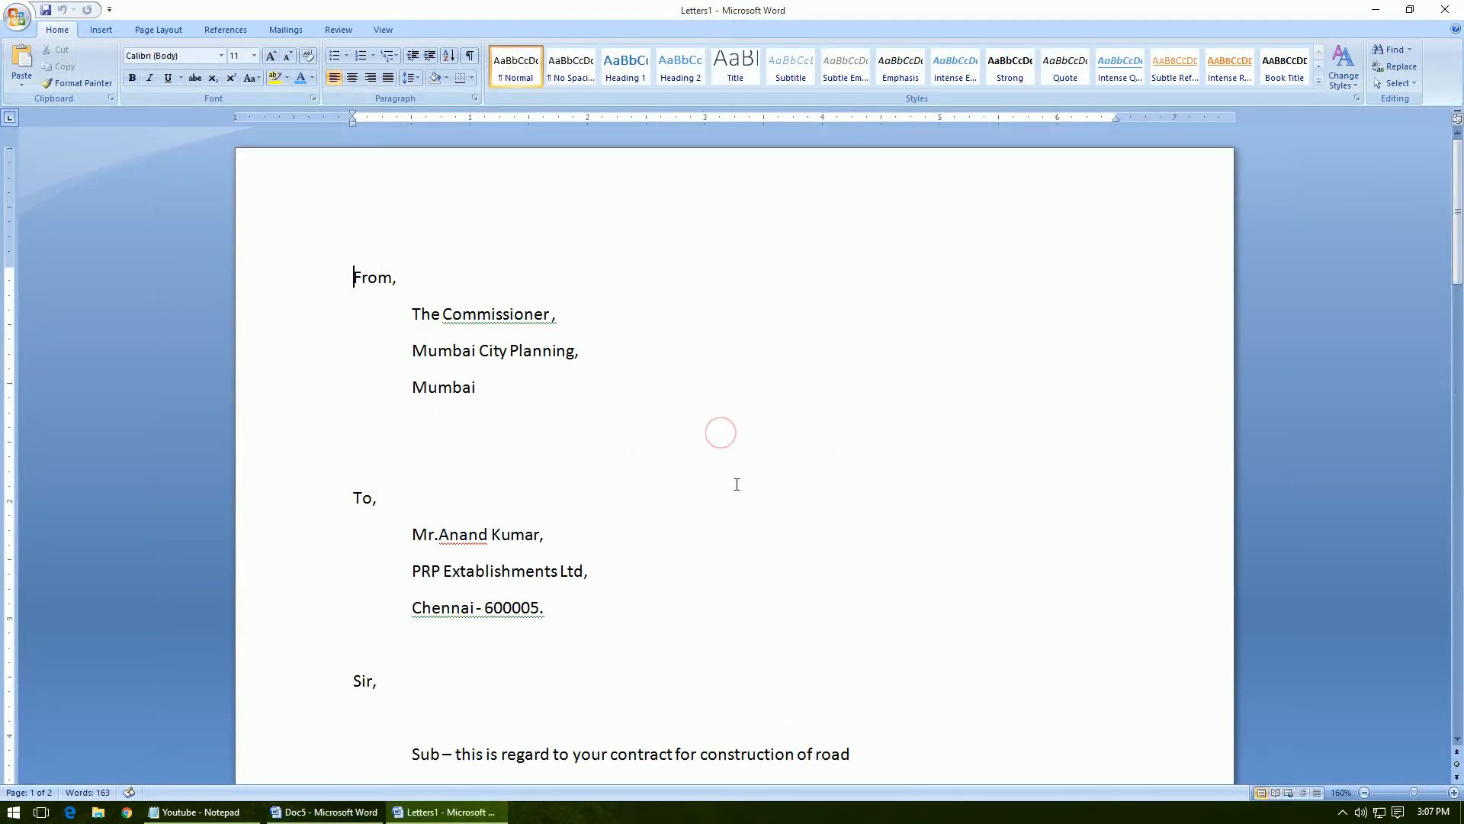
- Examine each merged letter, checking the recipient's name, company, city and ZIP code in all three address blocks
scroll(736, 483, "down", 3)
scroll(737, 483, "down", 4)
scroll(737, 483, "up", 4)
left_click_drag(410, 297, 601, 372)
scroll(873, 503, "down", 8)
scroll(874, 504, "down", 3)
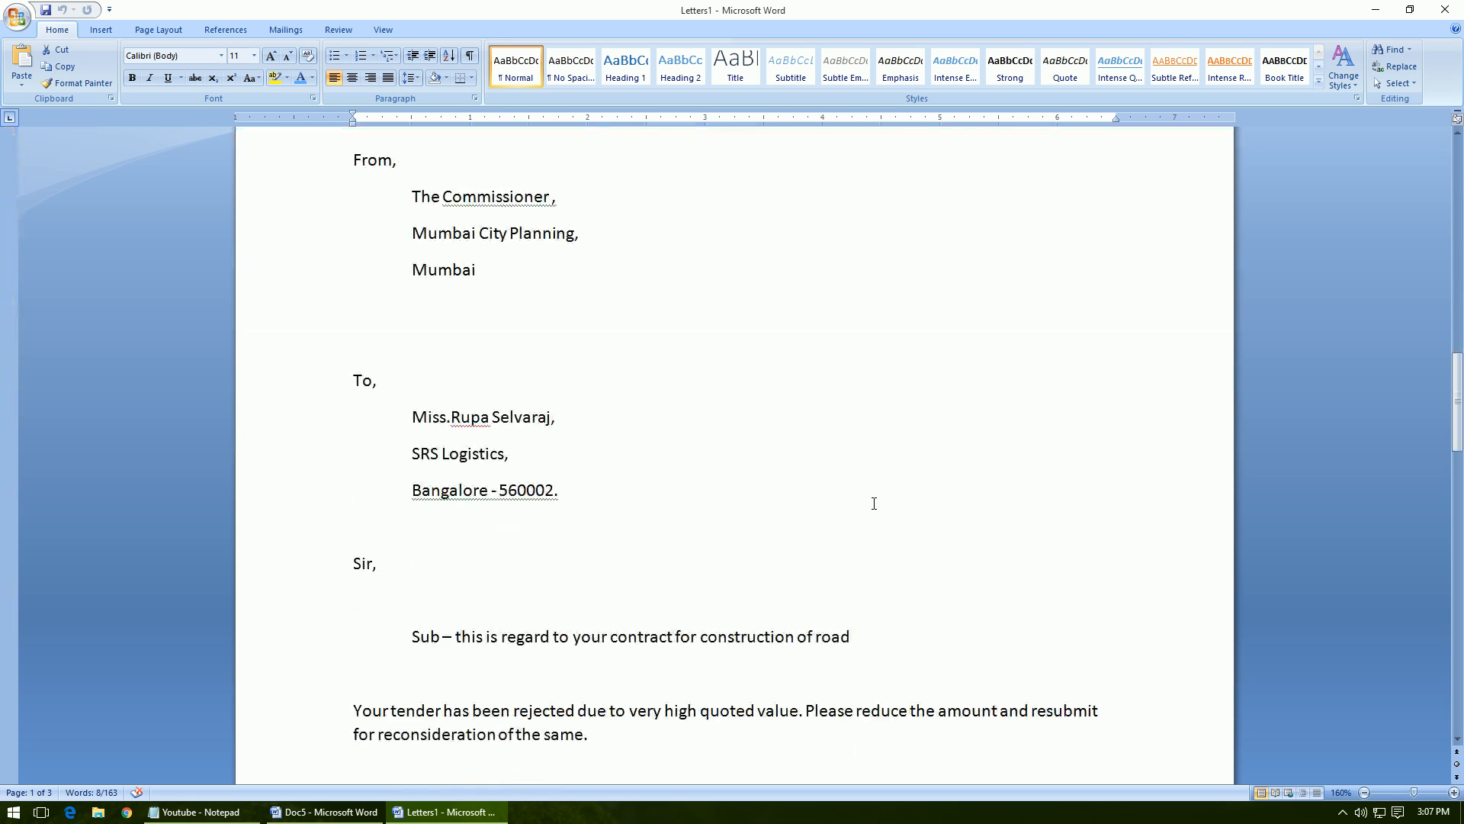
left_click_drag(416, 415, 670, 497)
scroll(745, 533, "down", 14)
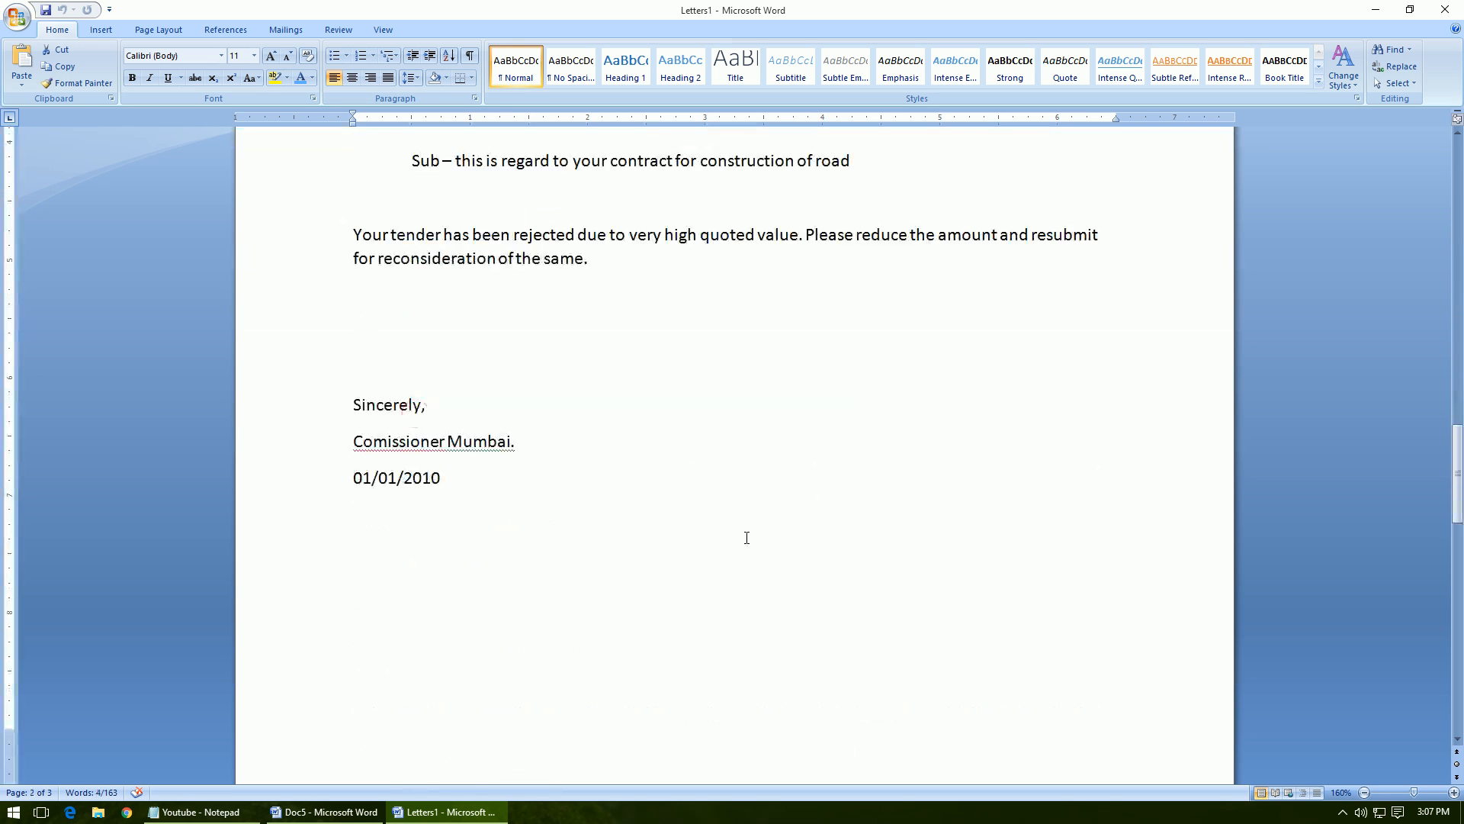
left_click_drag(412, 358, 532, 443)
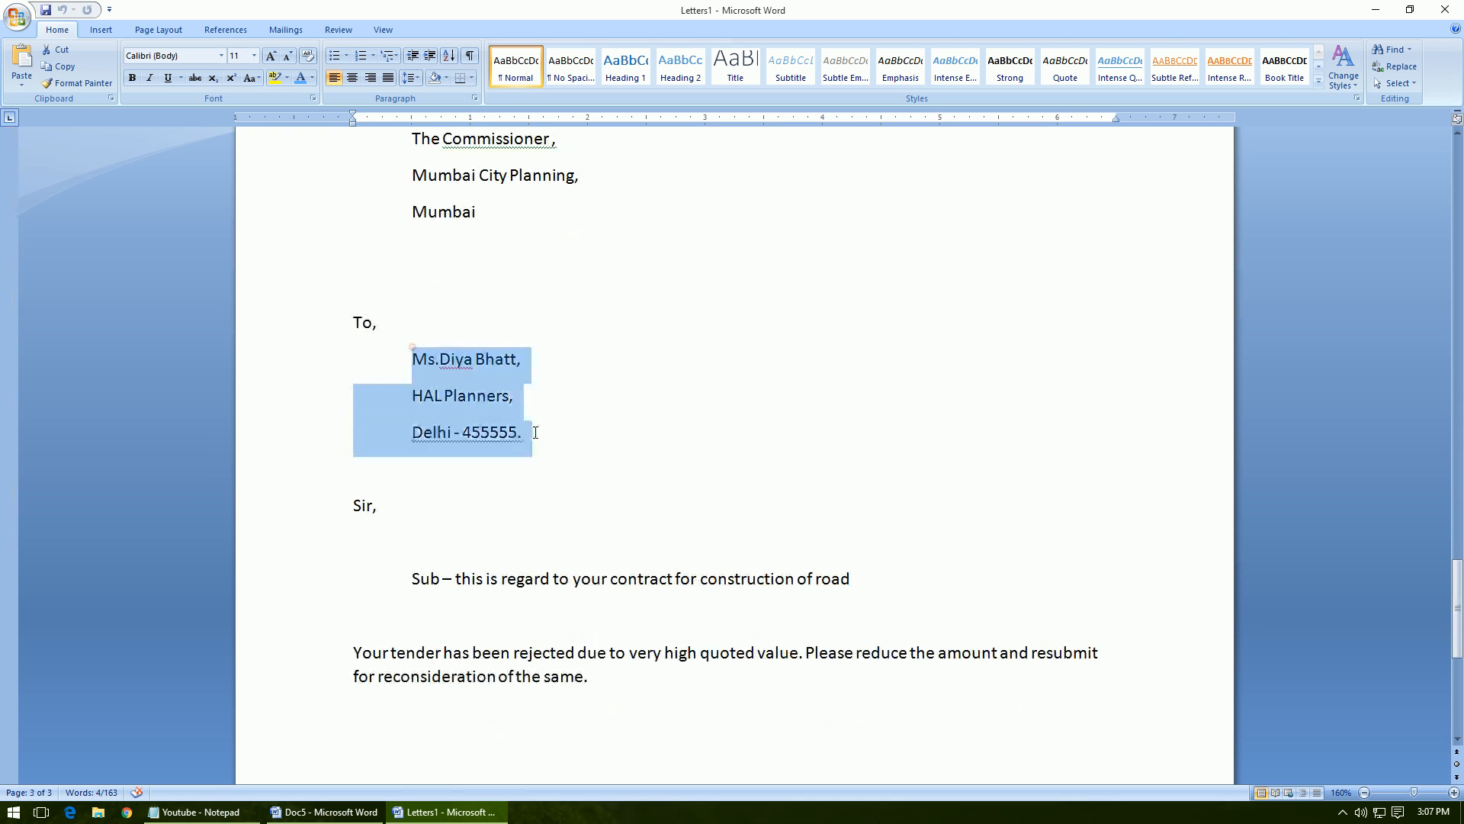
scroll(803, 559, "down", 5)
scroll(804, 559, "up", 6)
scroll(804, 557, "up", 20)
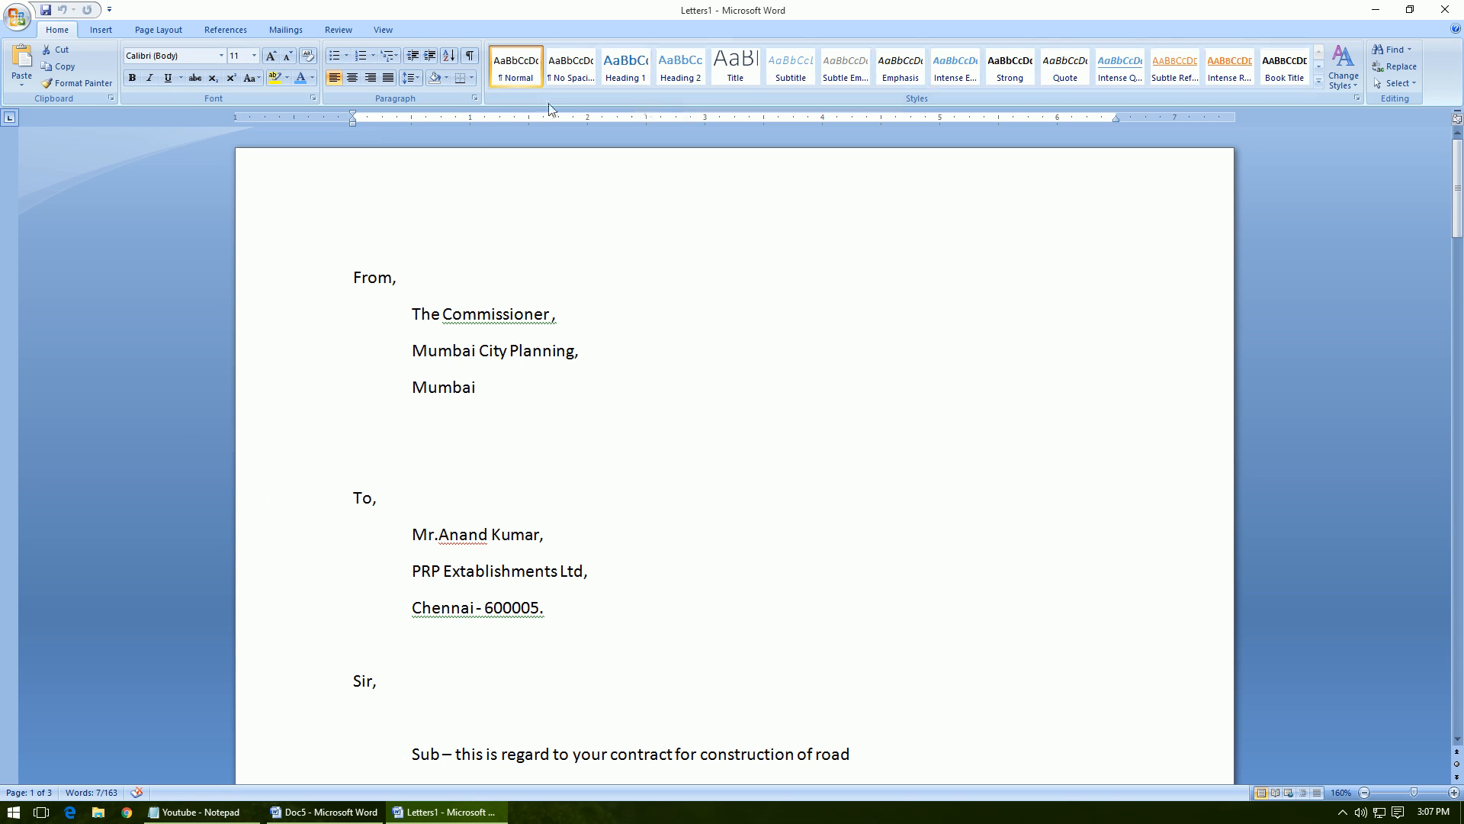
- Close the merged letters without saving and switch the main letter back from the results preview to its merge fields
left_click(1445, 10)
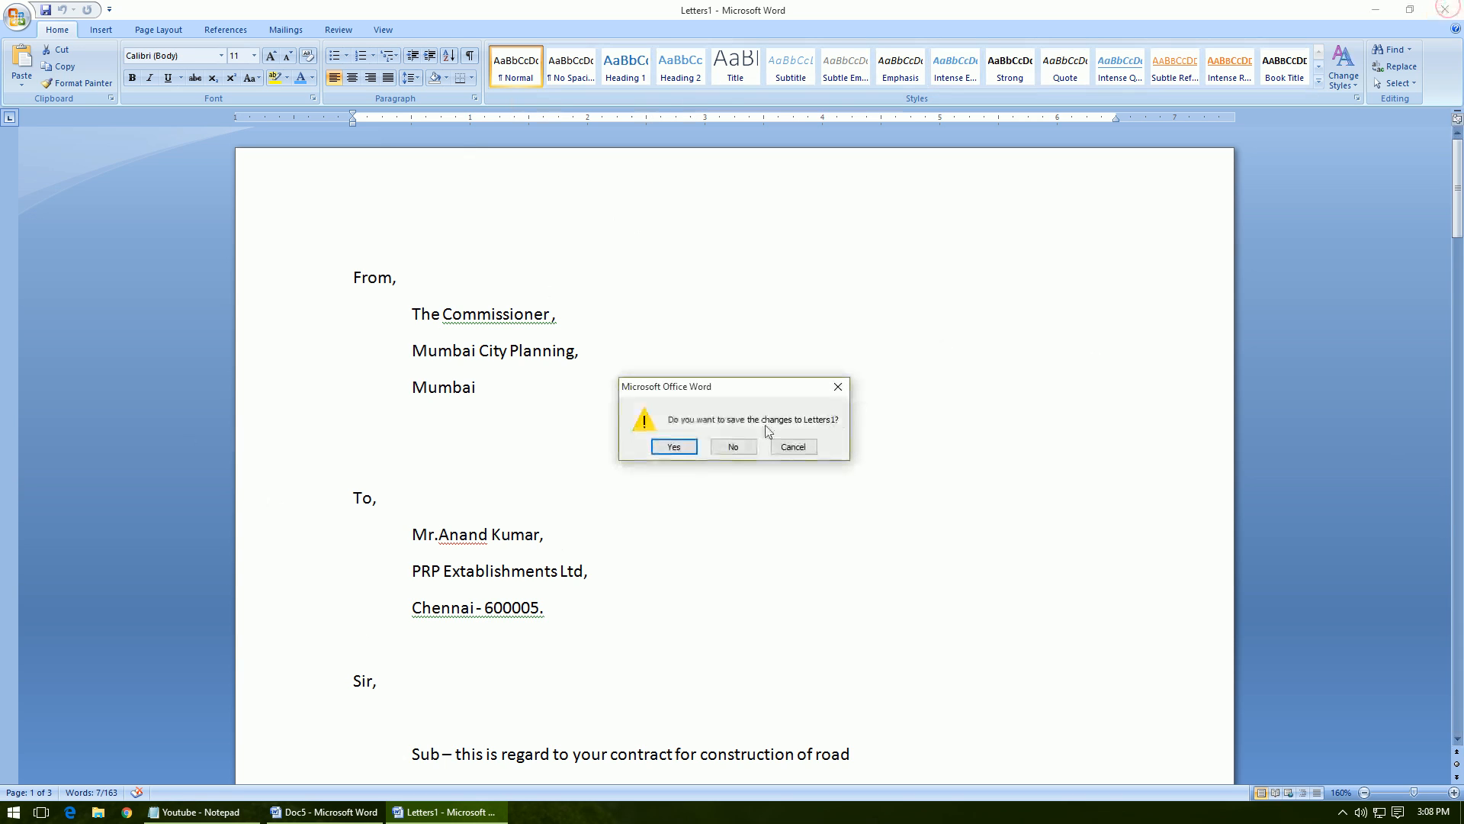
left_click(733, 447)
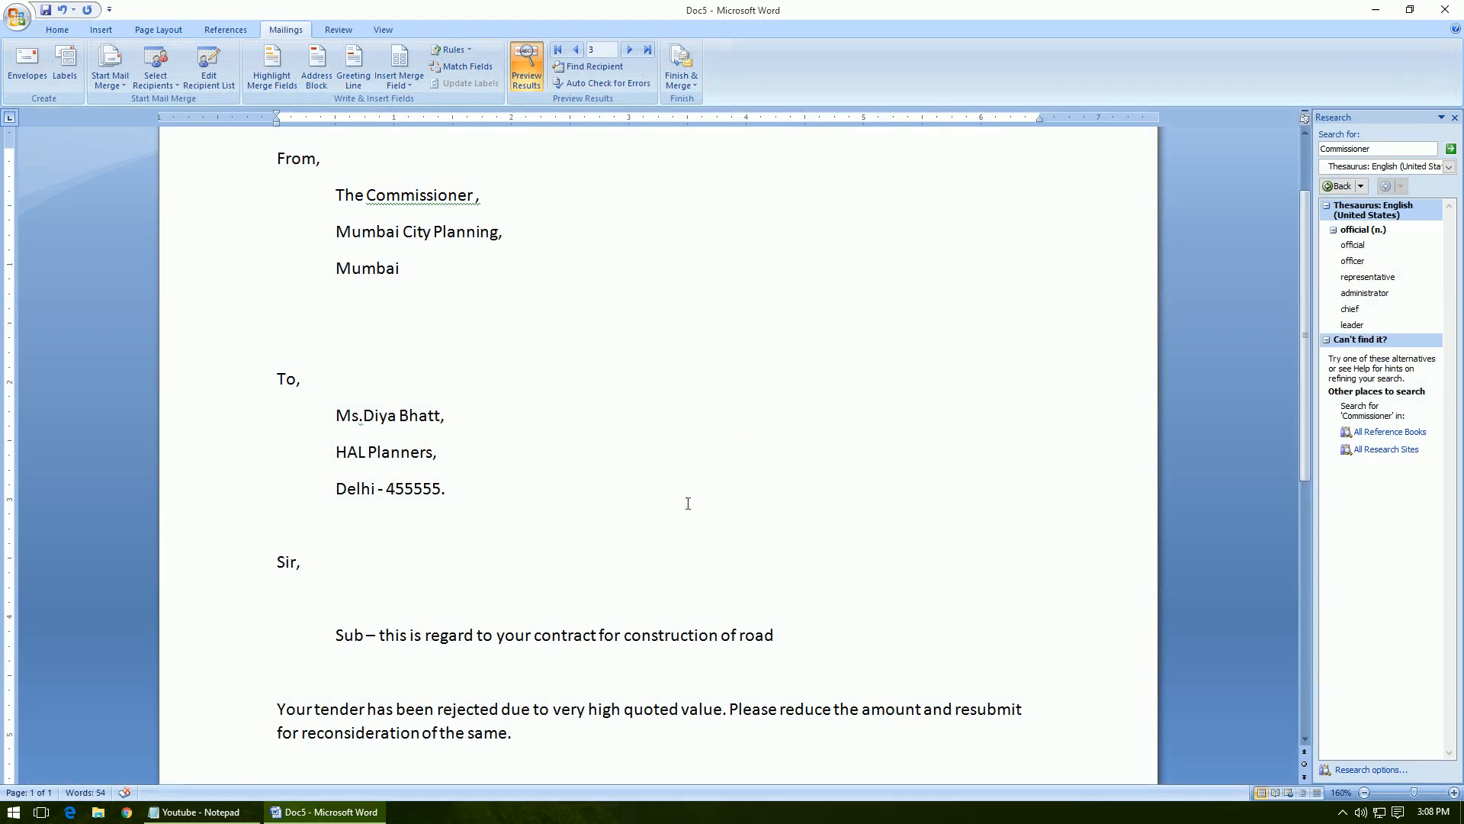
scroll(533, 409, "down", 1)
scroll(537, 417, "up", 1)
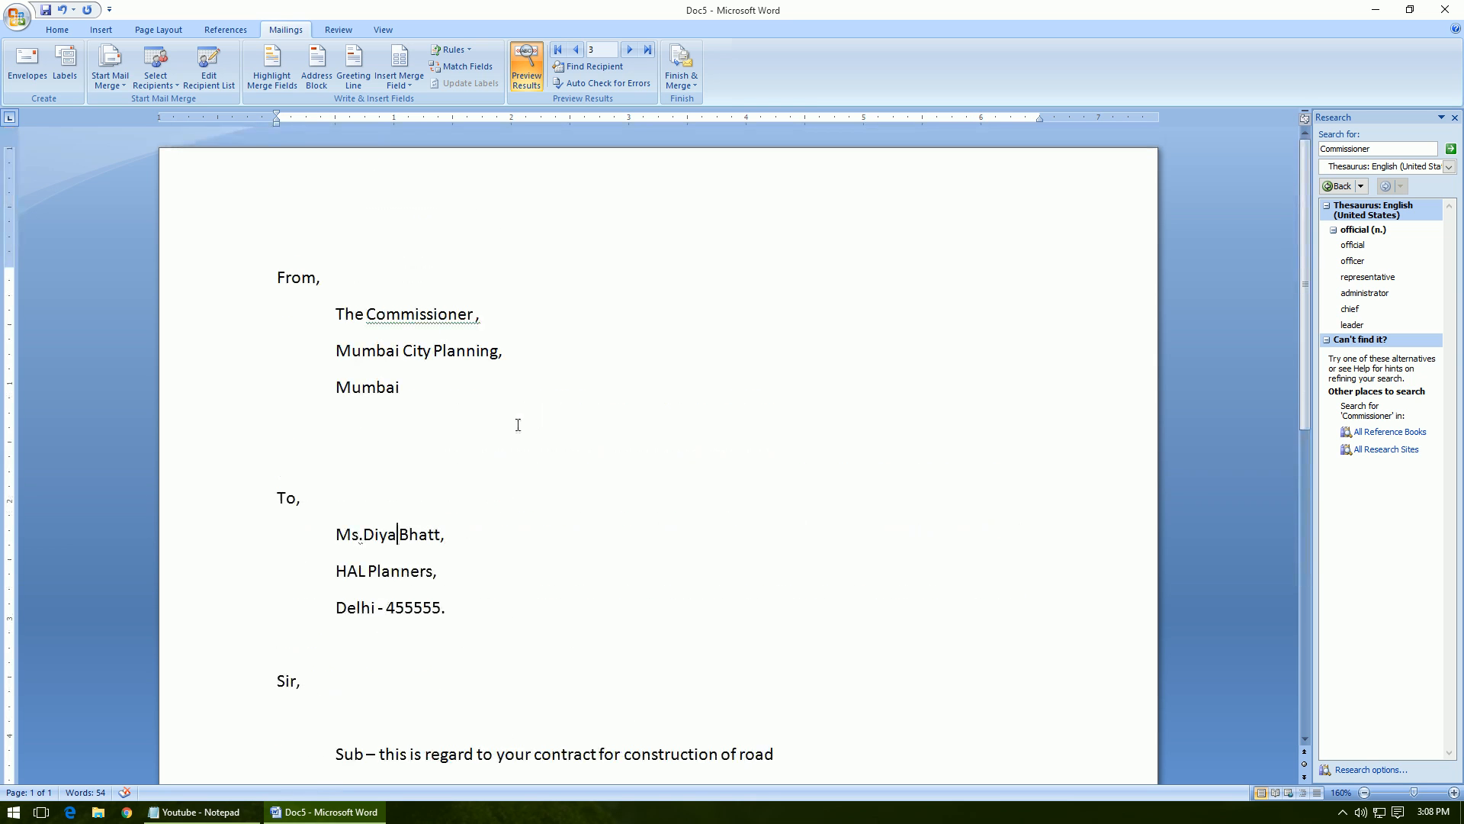
left_click(526, 67)
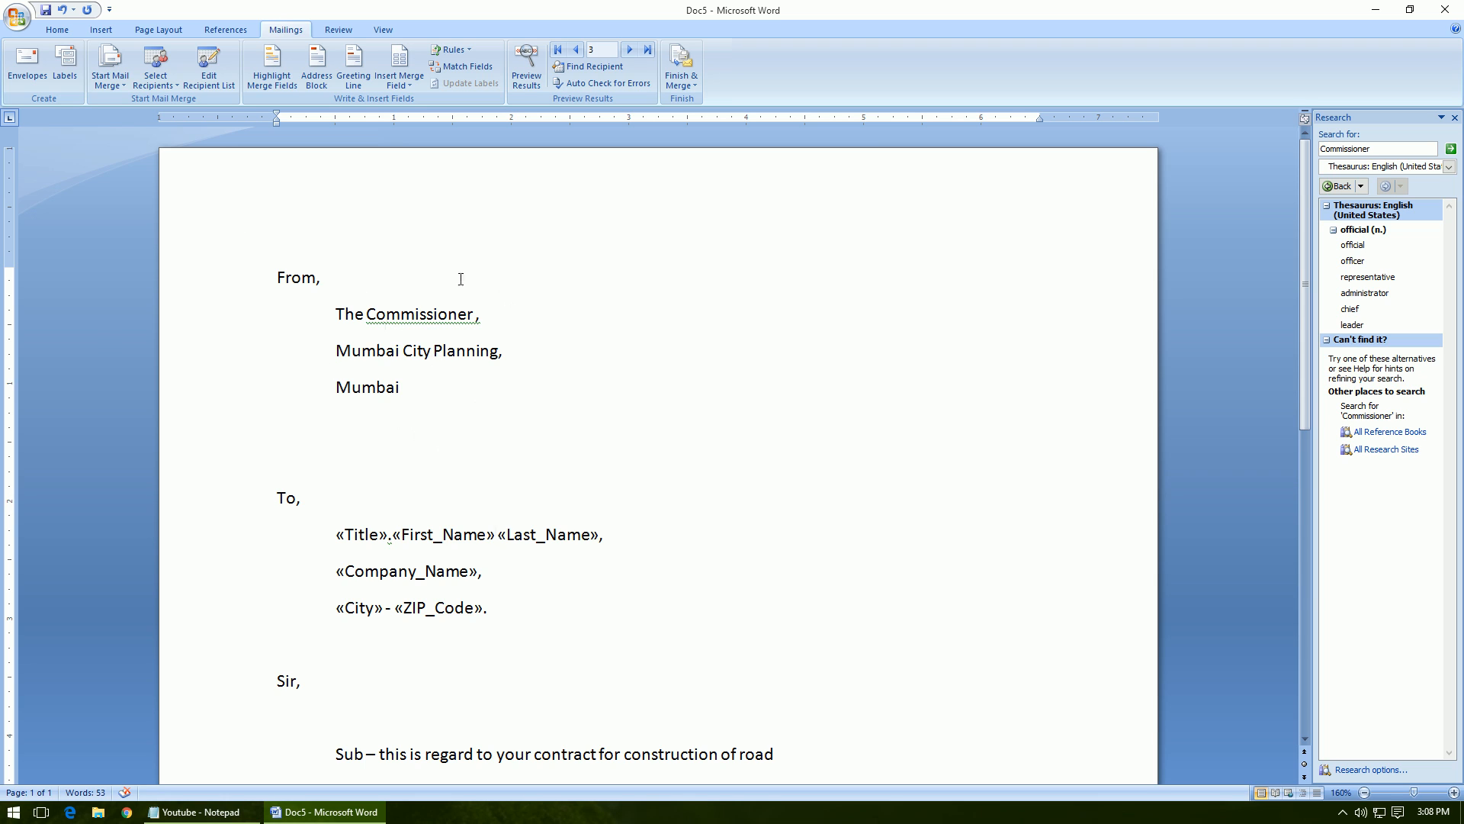
left_click(111, 80)
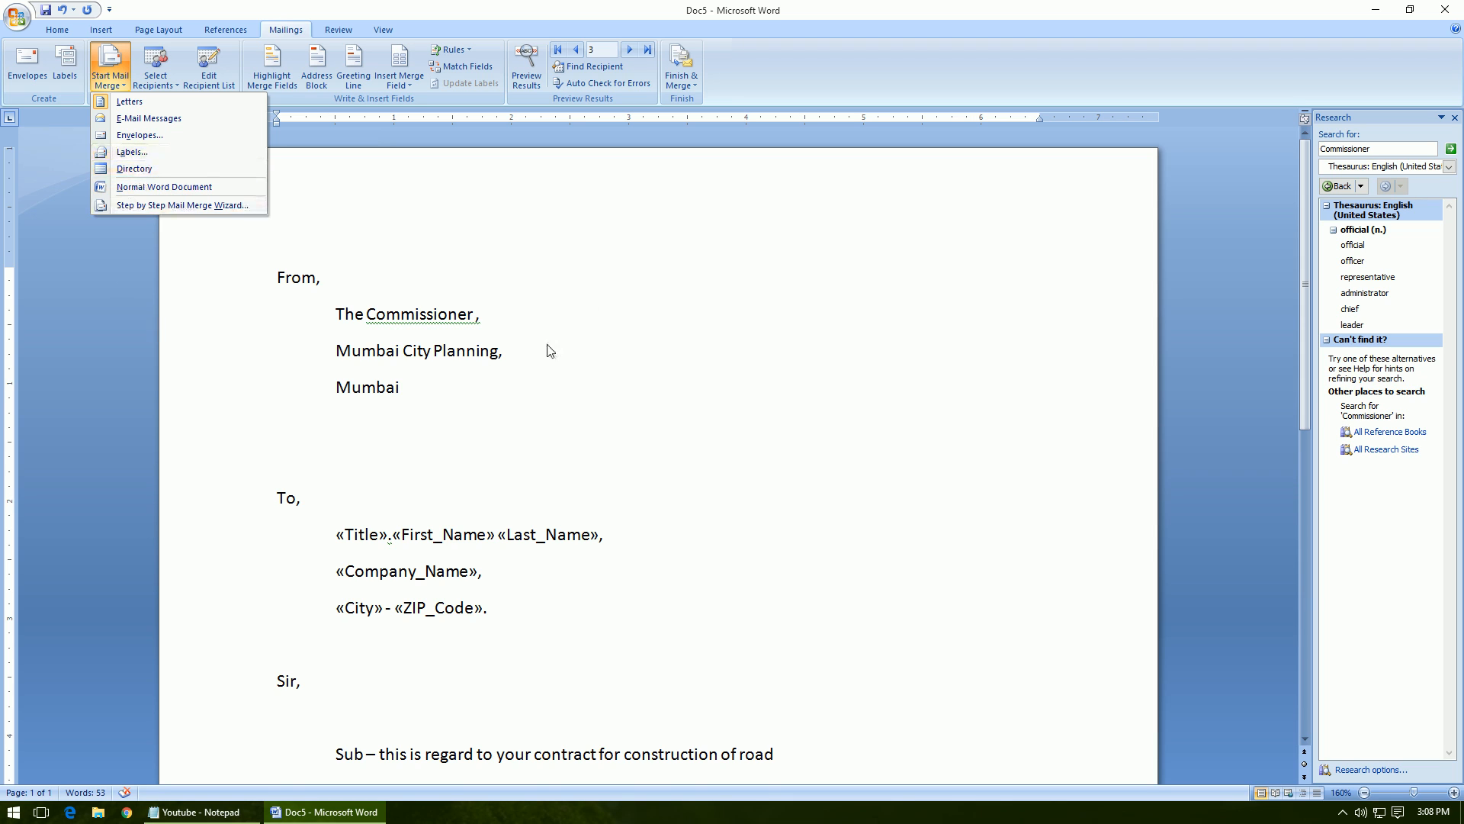
left_click(843, 10)
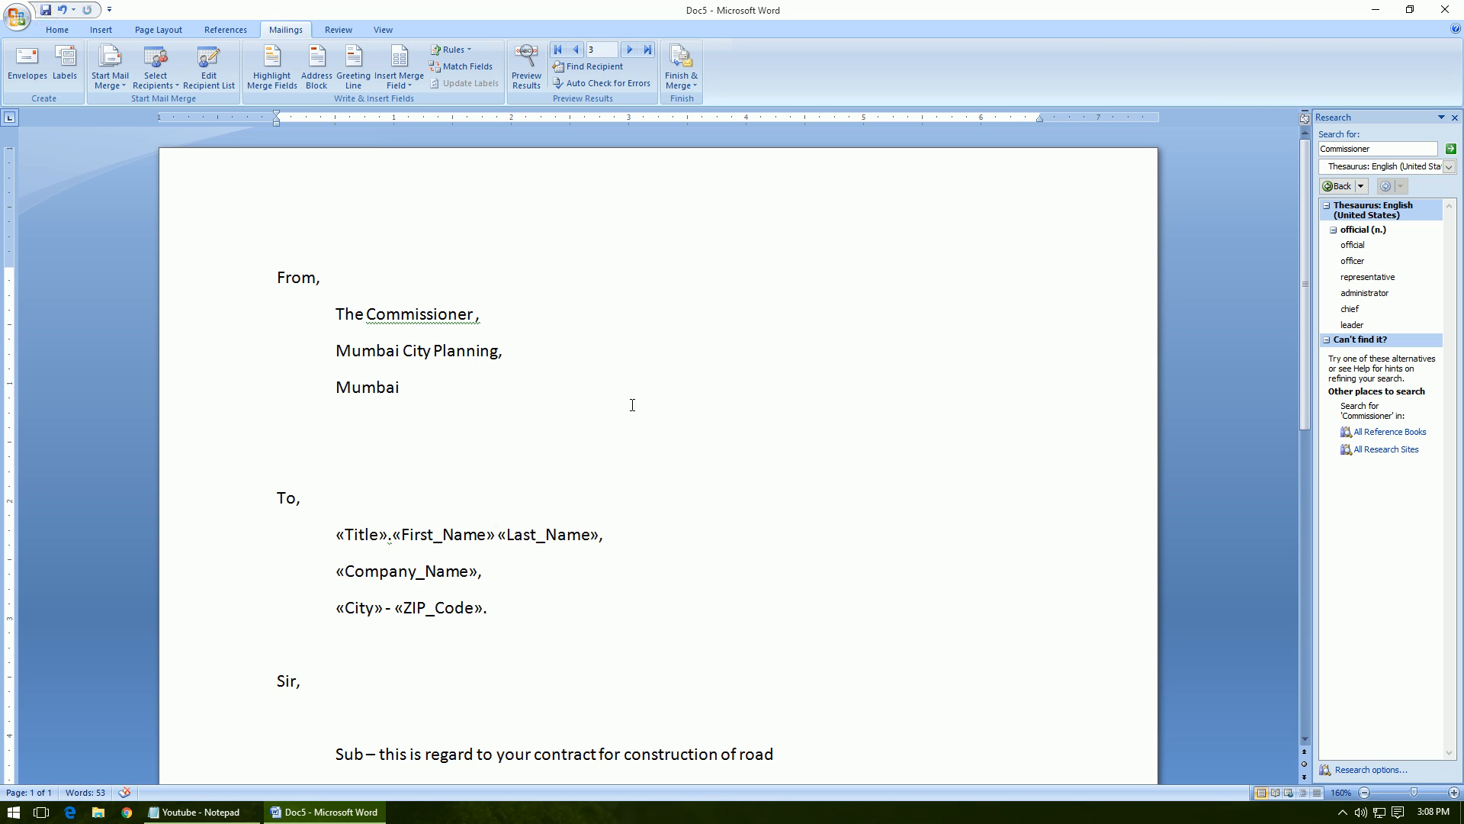
left_click(337, 29)
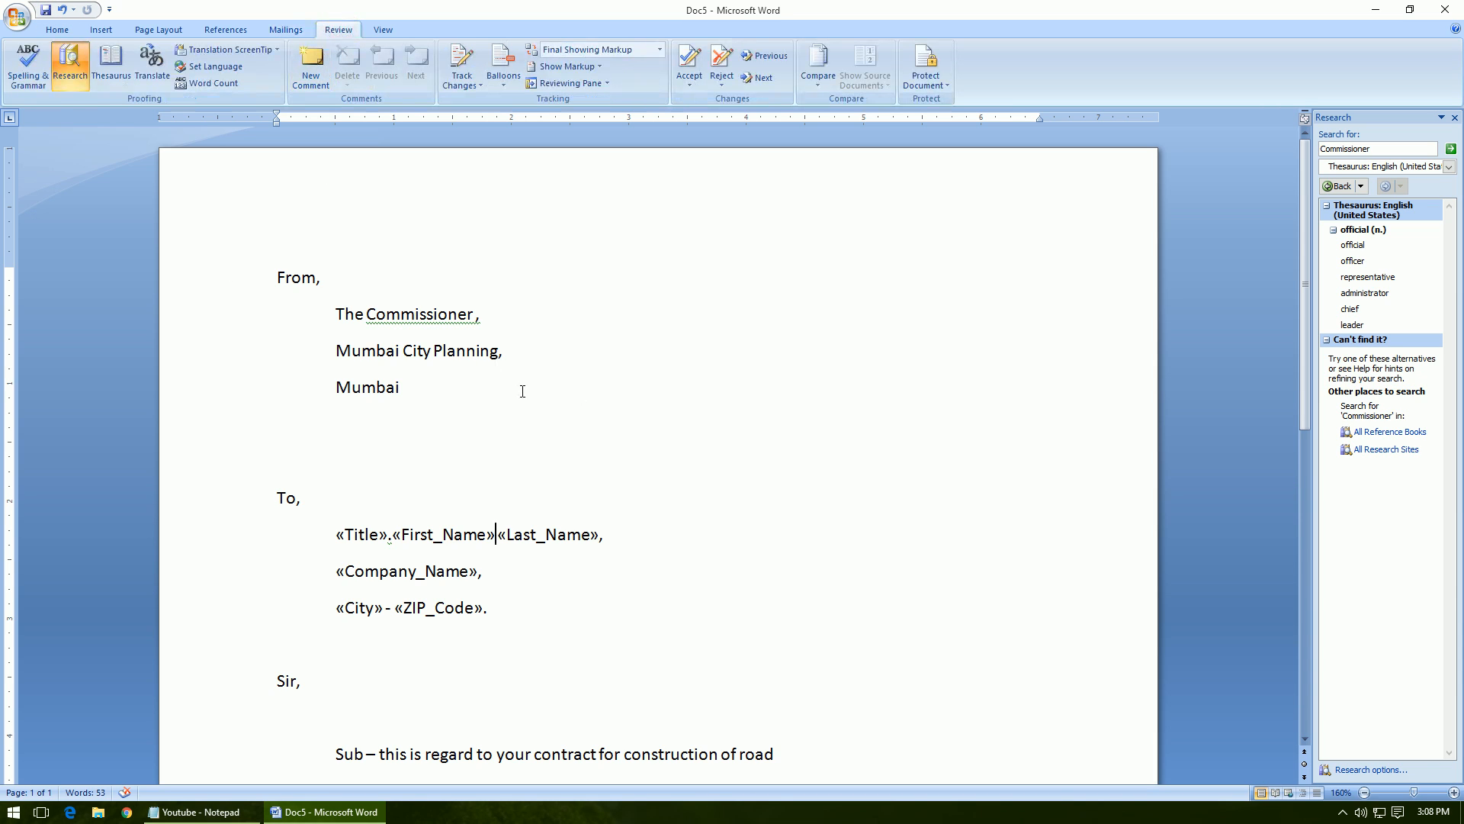
- Close the Doc5 letter and start Word again with a new blank document
left_click(1445, 9)
left_click(13, 812)
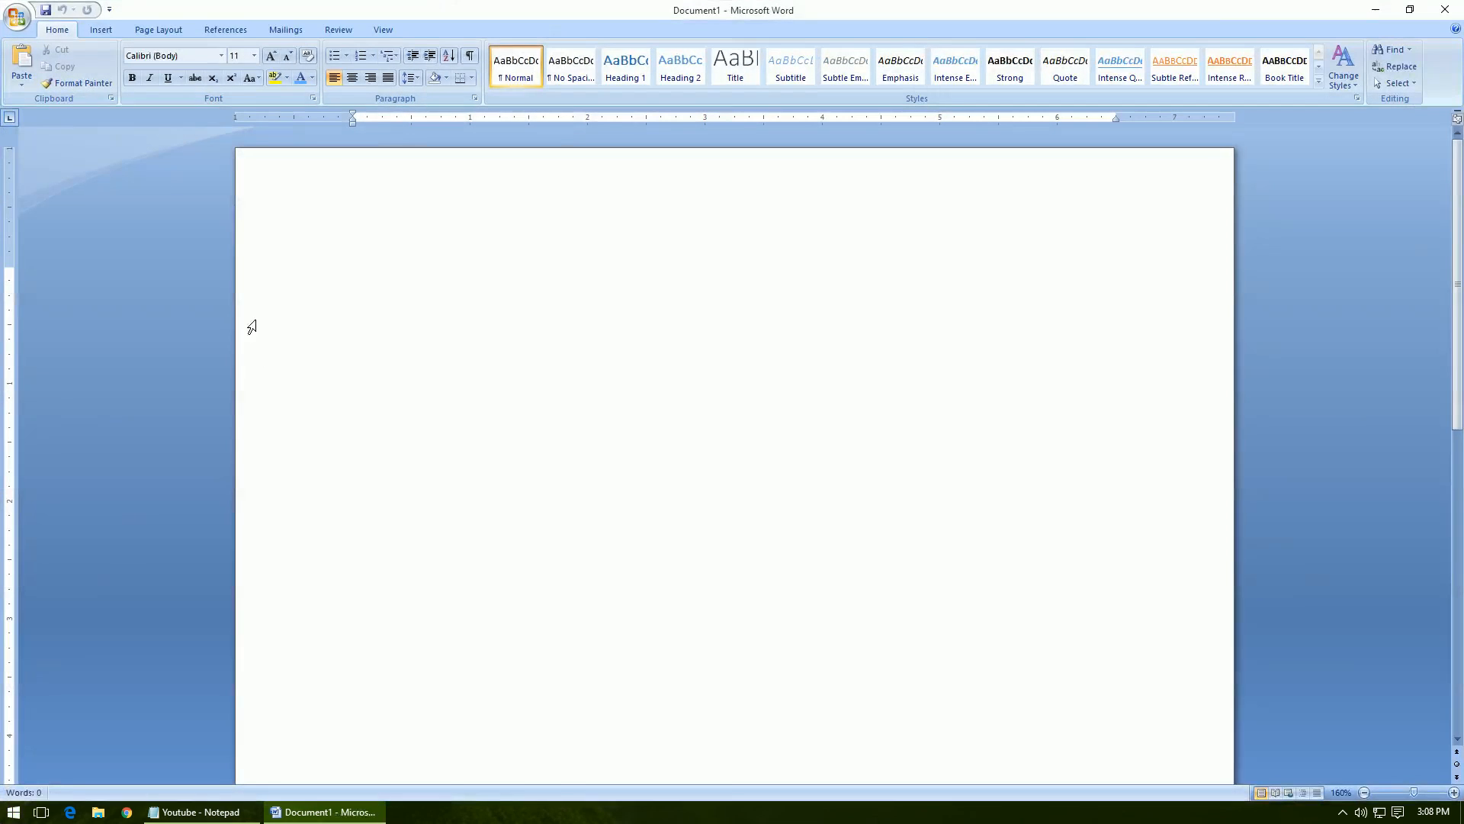
- Enter the line "This is sample document" and, below it, the line "Subjects of children", leaving blank space after each
type("This is sample document   ")
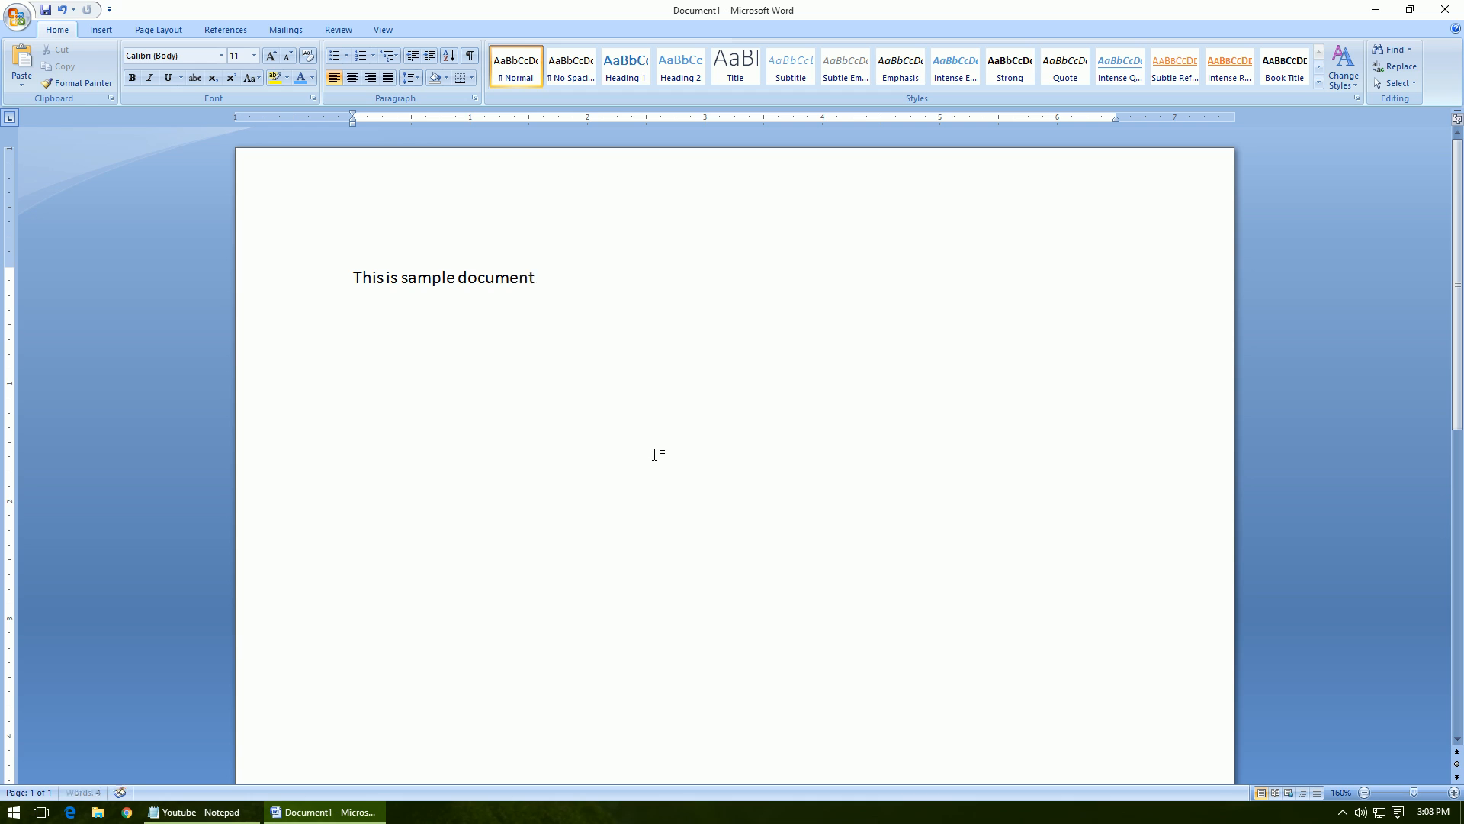
type("Subjects of children")
key("Return")
key("Return")
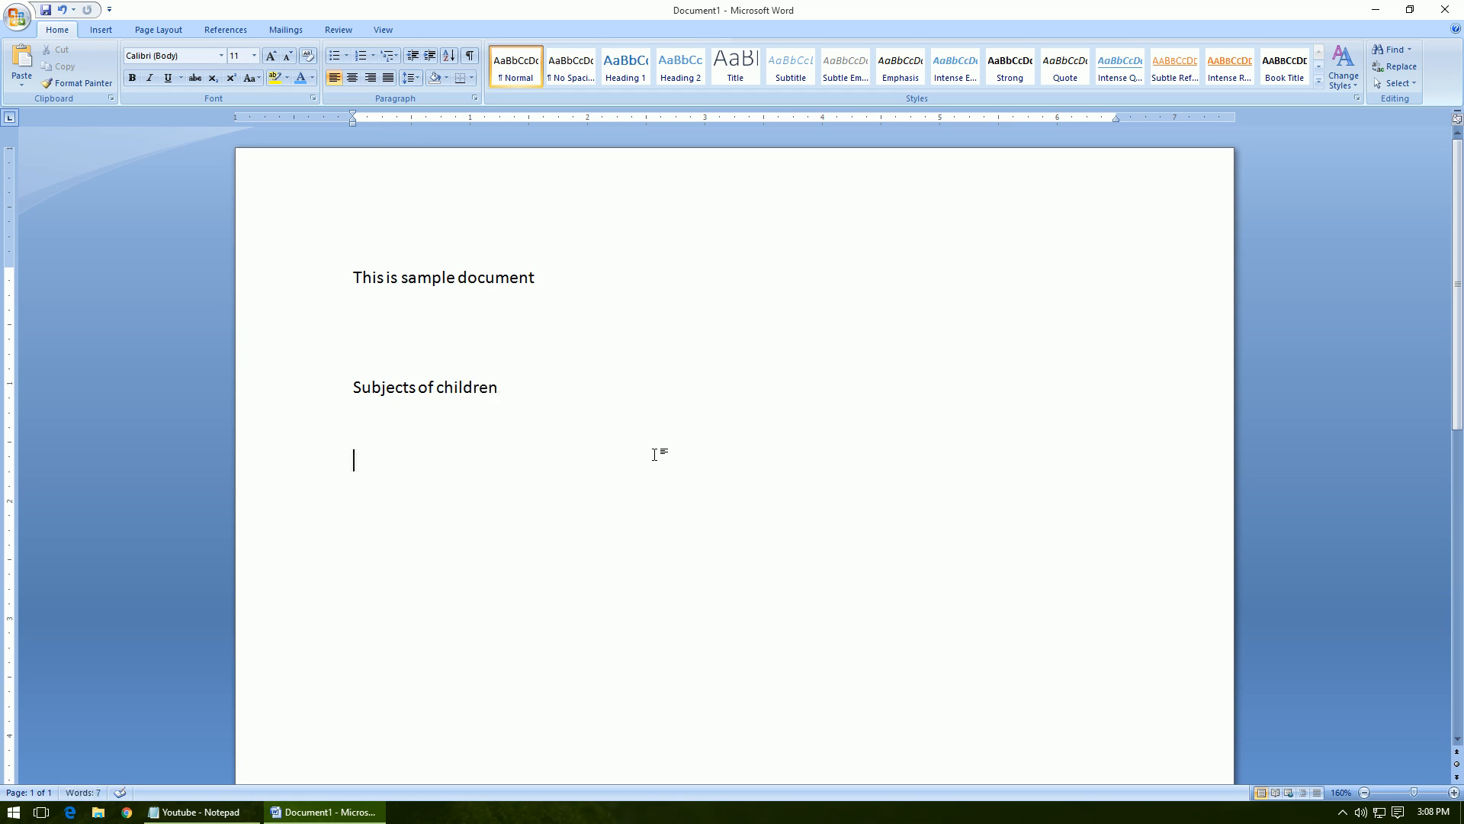
- Add a numbered list in the 1) style with the items Tamil, English, Maths, Science and Social
type("1) ")
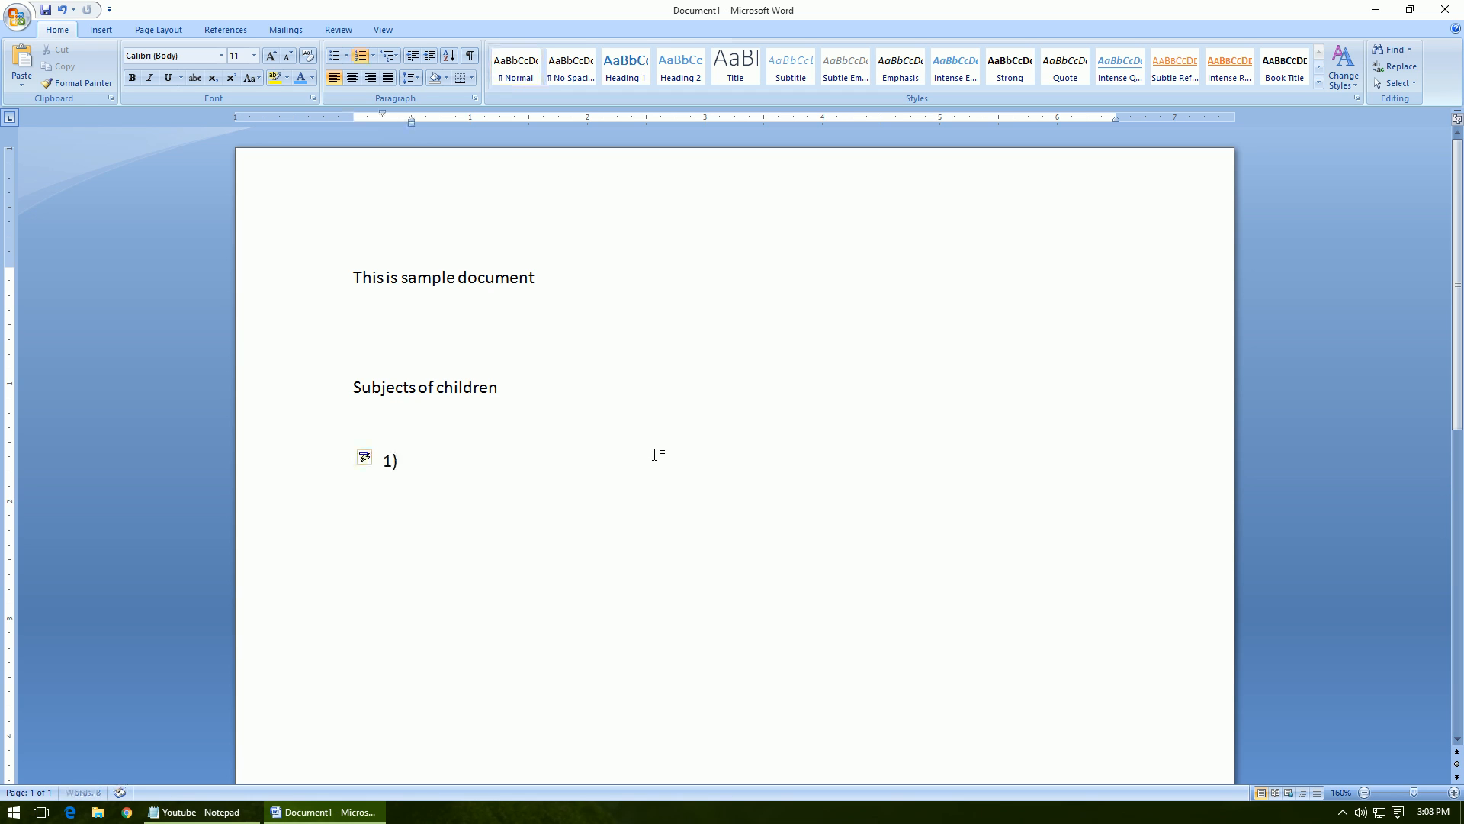
type("Tamil")
key("Return")
type("English")
key("Return")
type("Maths")
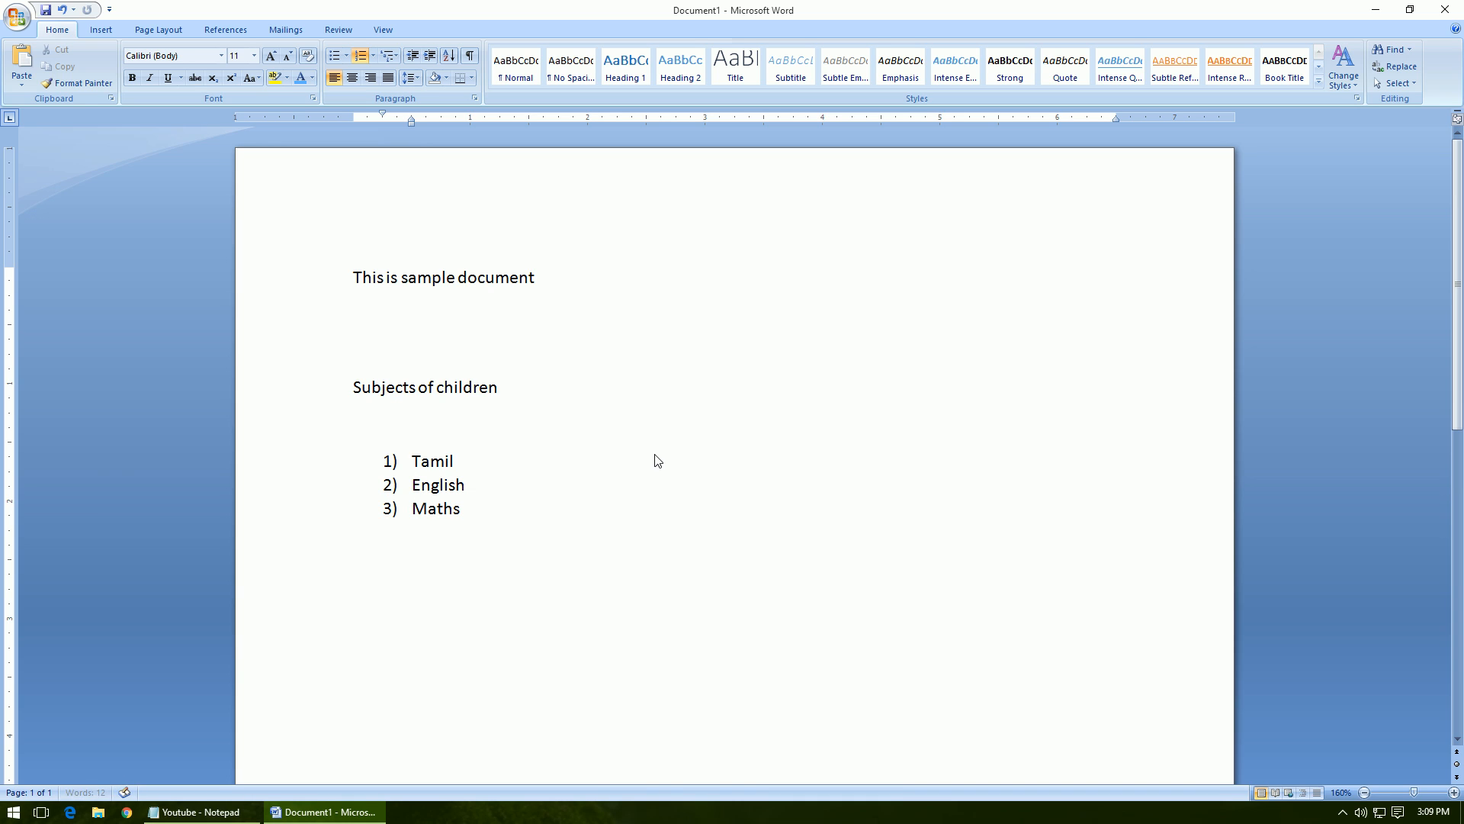
key("Return")
type("Science")
key("Return")
type("Social")
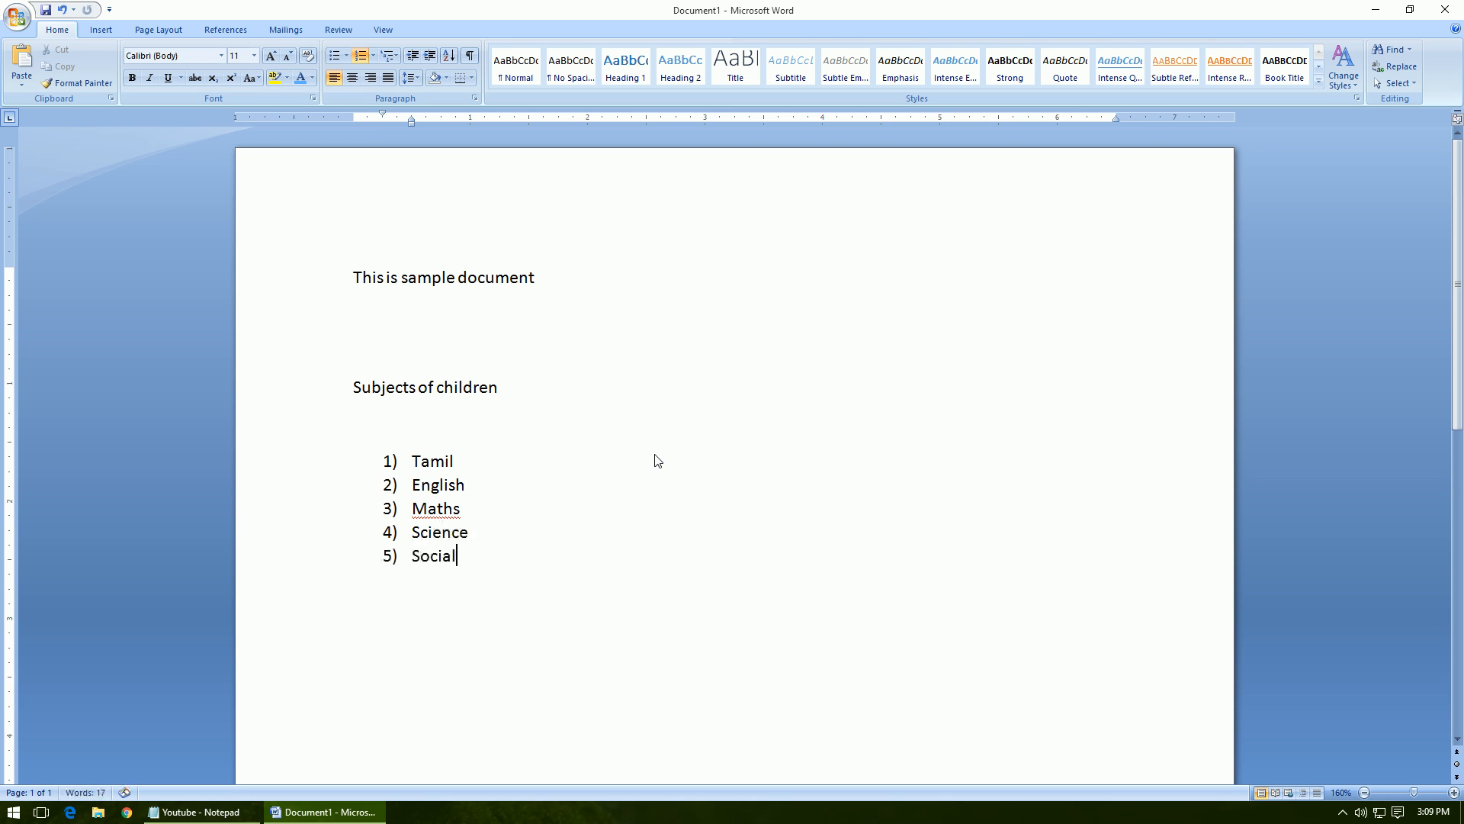
- Save the document as Doc6 in the Documents folder and close it
left_click(46, 10)
type("Doc")
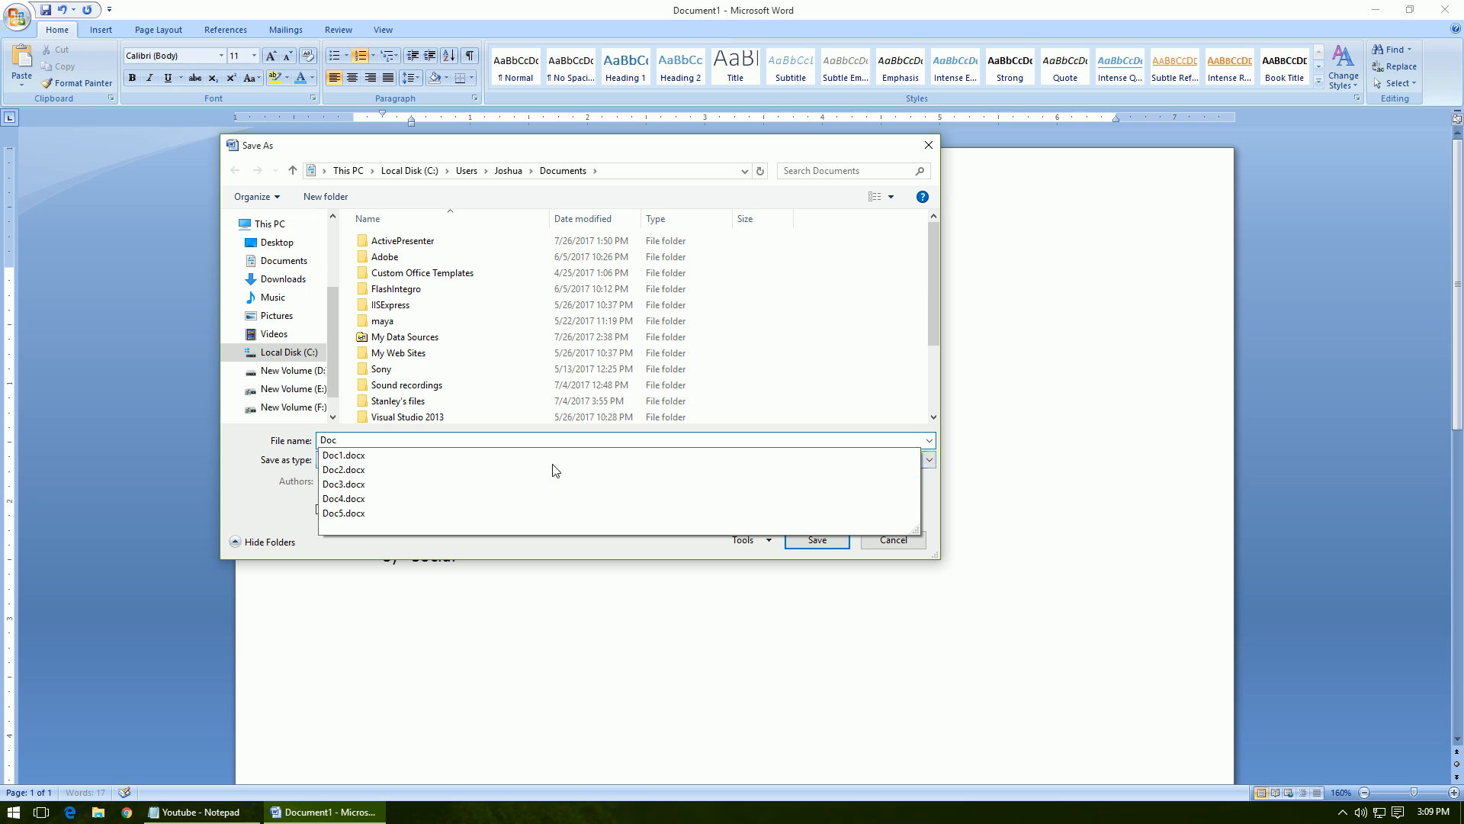
type("6")
key("Return")
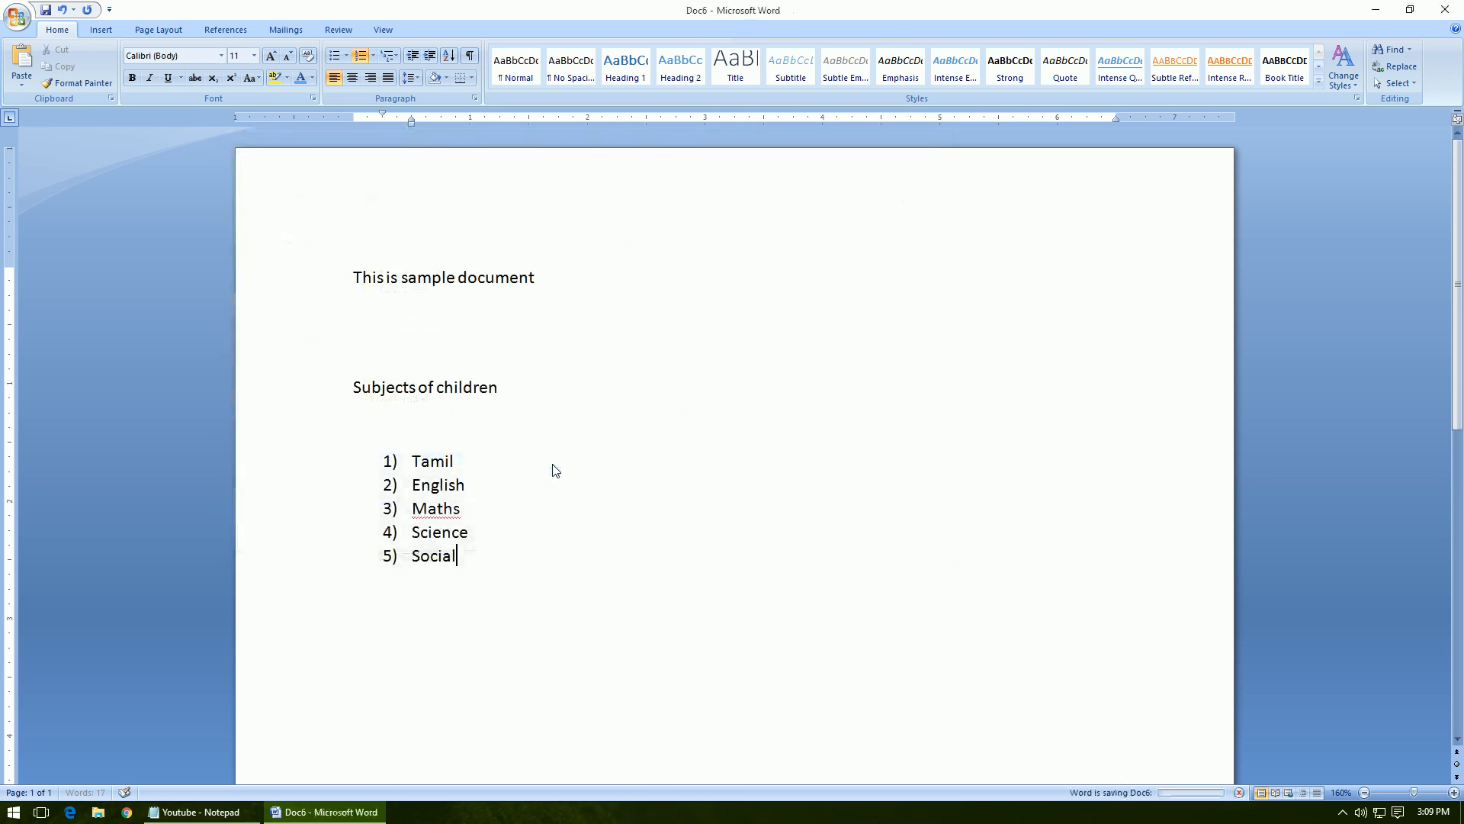
left_click(1444, 8)
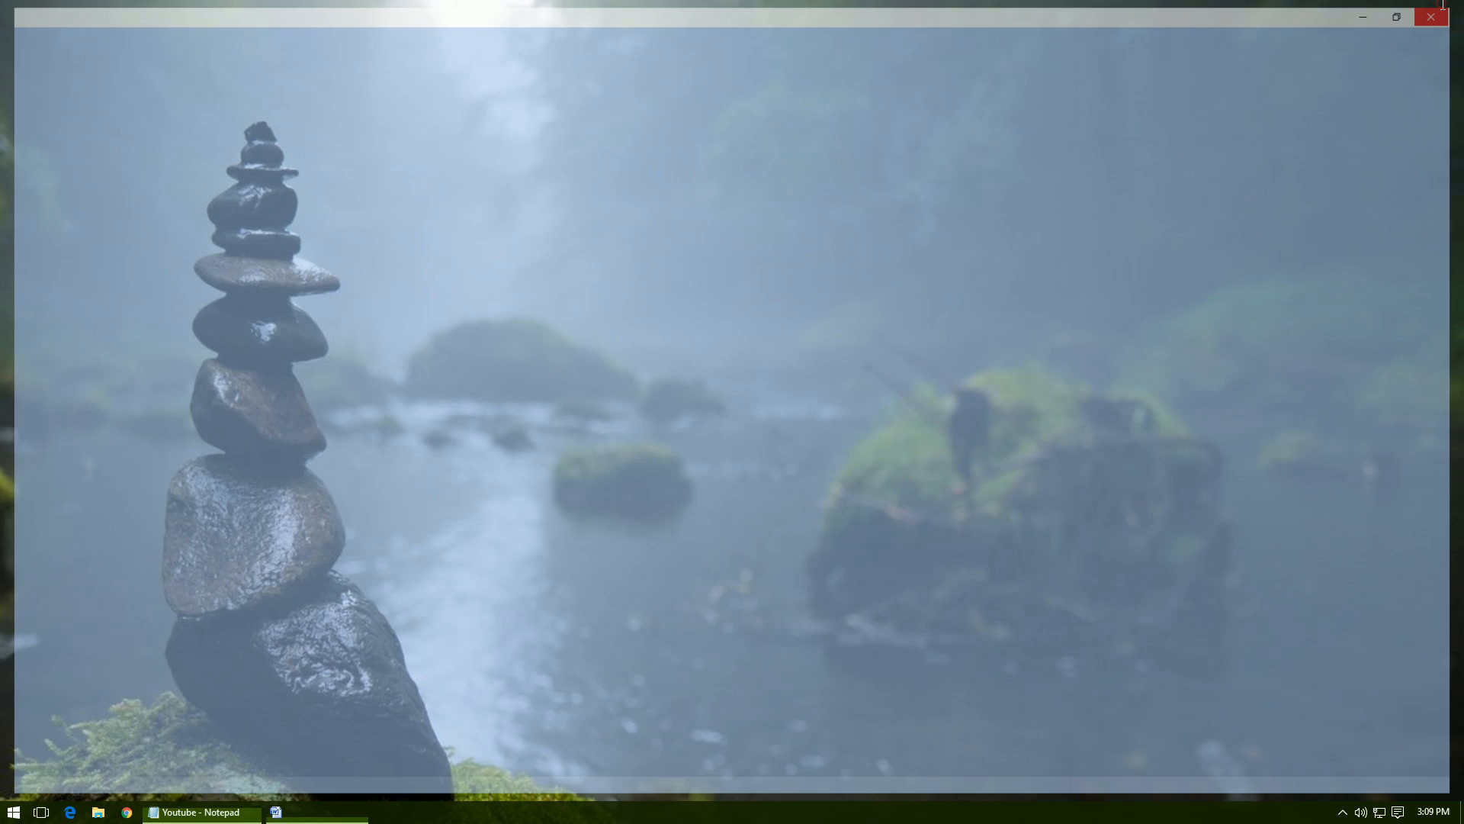
- Open Doc6 from the Documents folder in File Explorer and place the cursor after Tamil
left_click(5, 814)
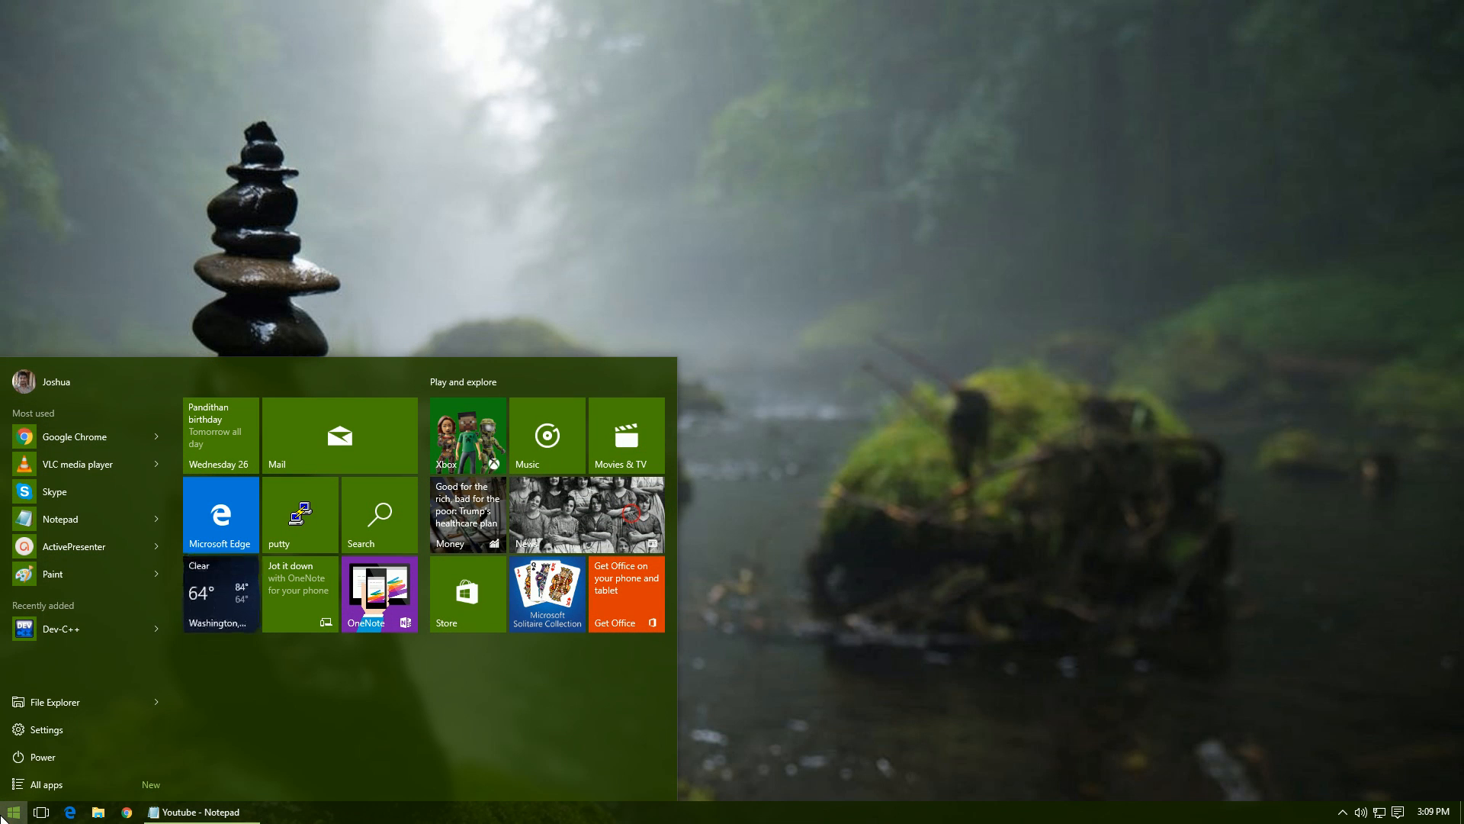
left_click(636, 88)
left_click(97, 811)
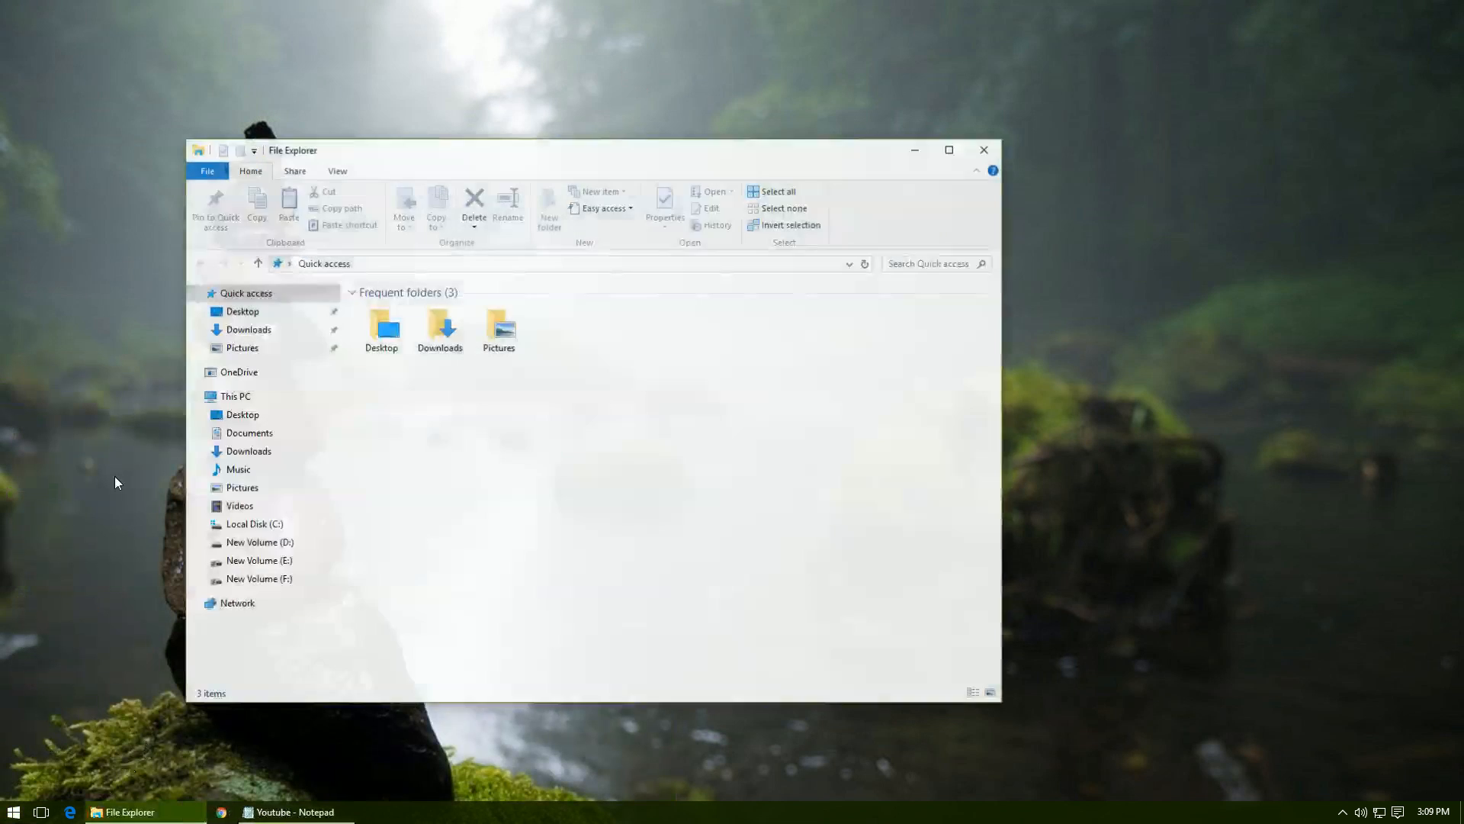
left_click(248, 433)
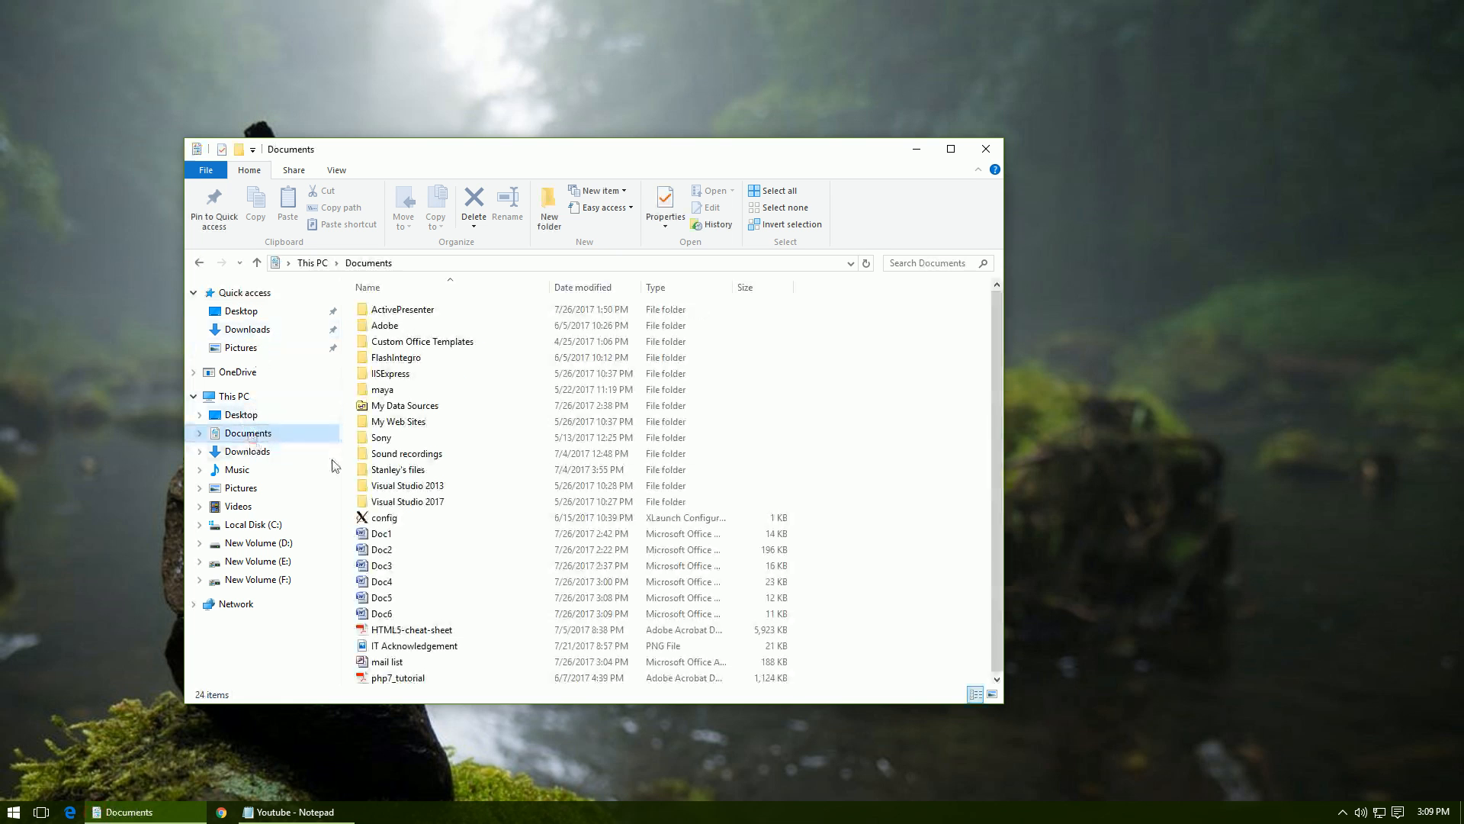
double_click(421, 613)
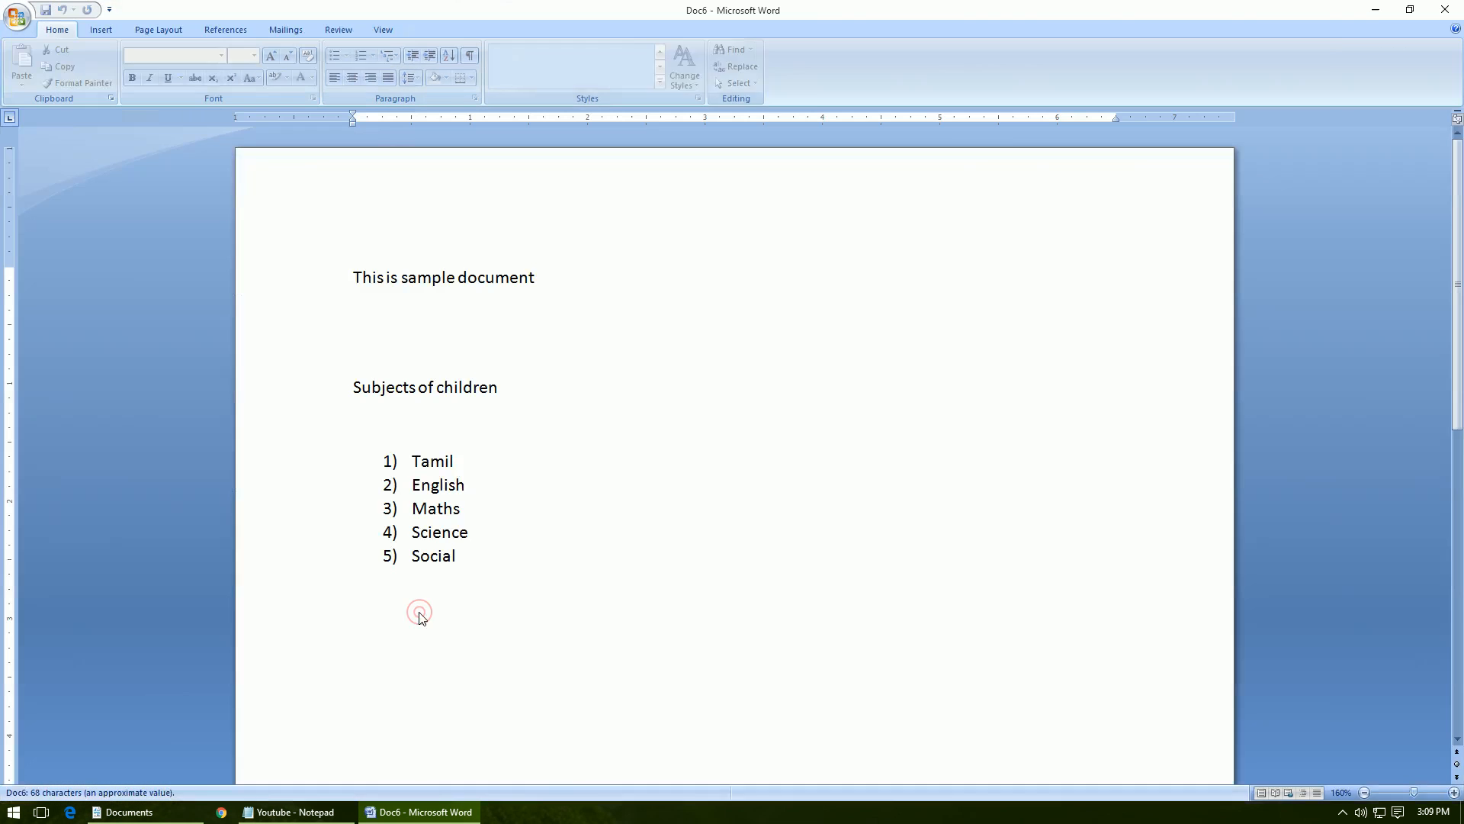
left_click(637, 480)
left_click(631, 469)
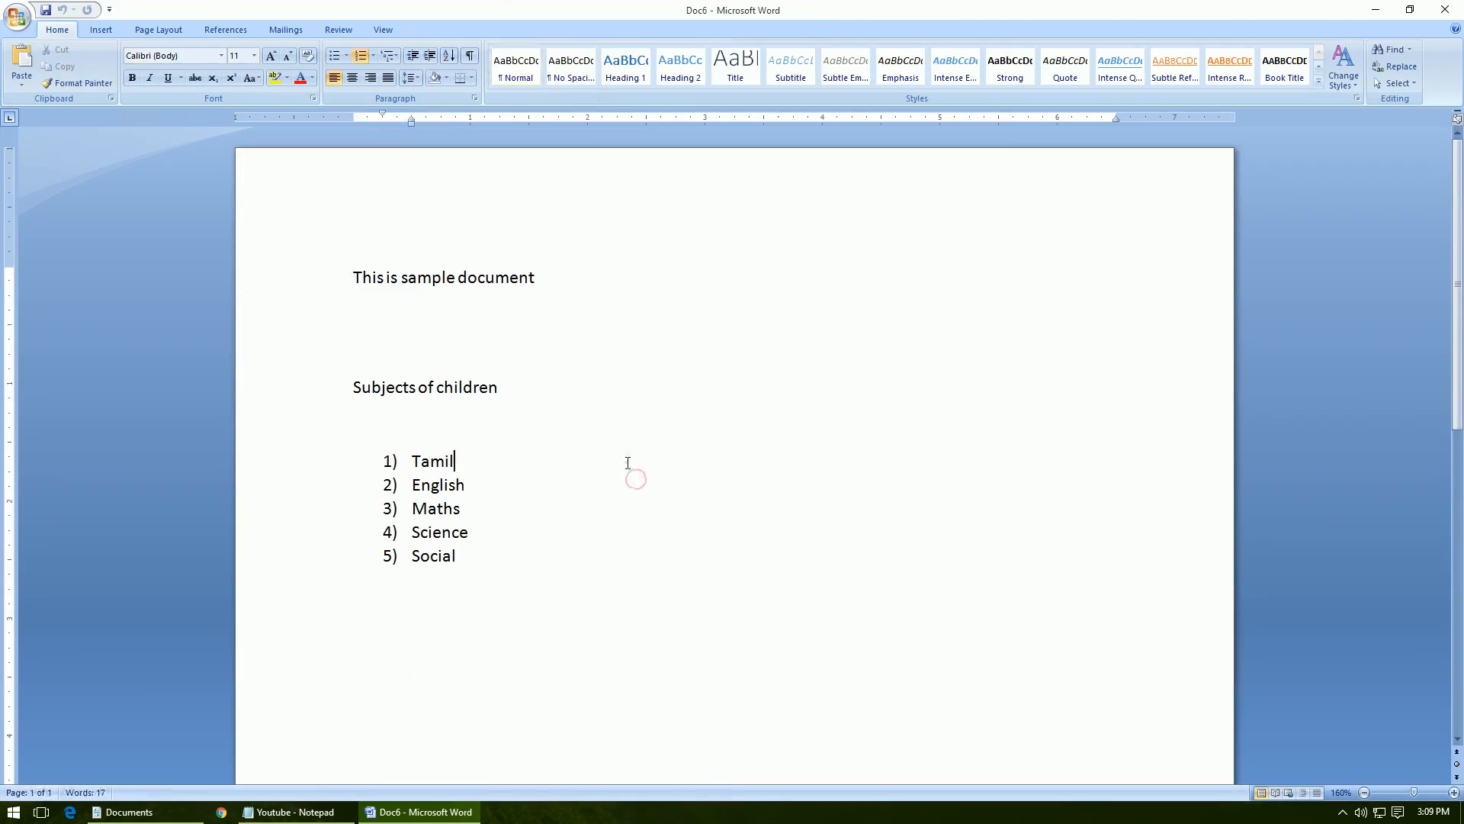
- Turn on Track Changes for Doc6
left_click(336, 32)
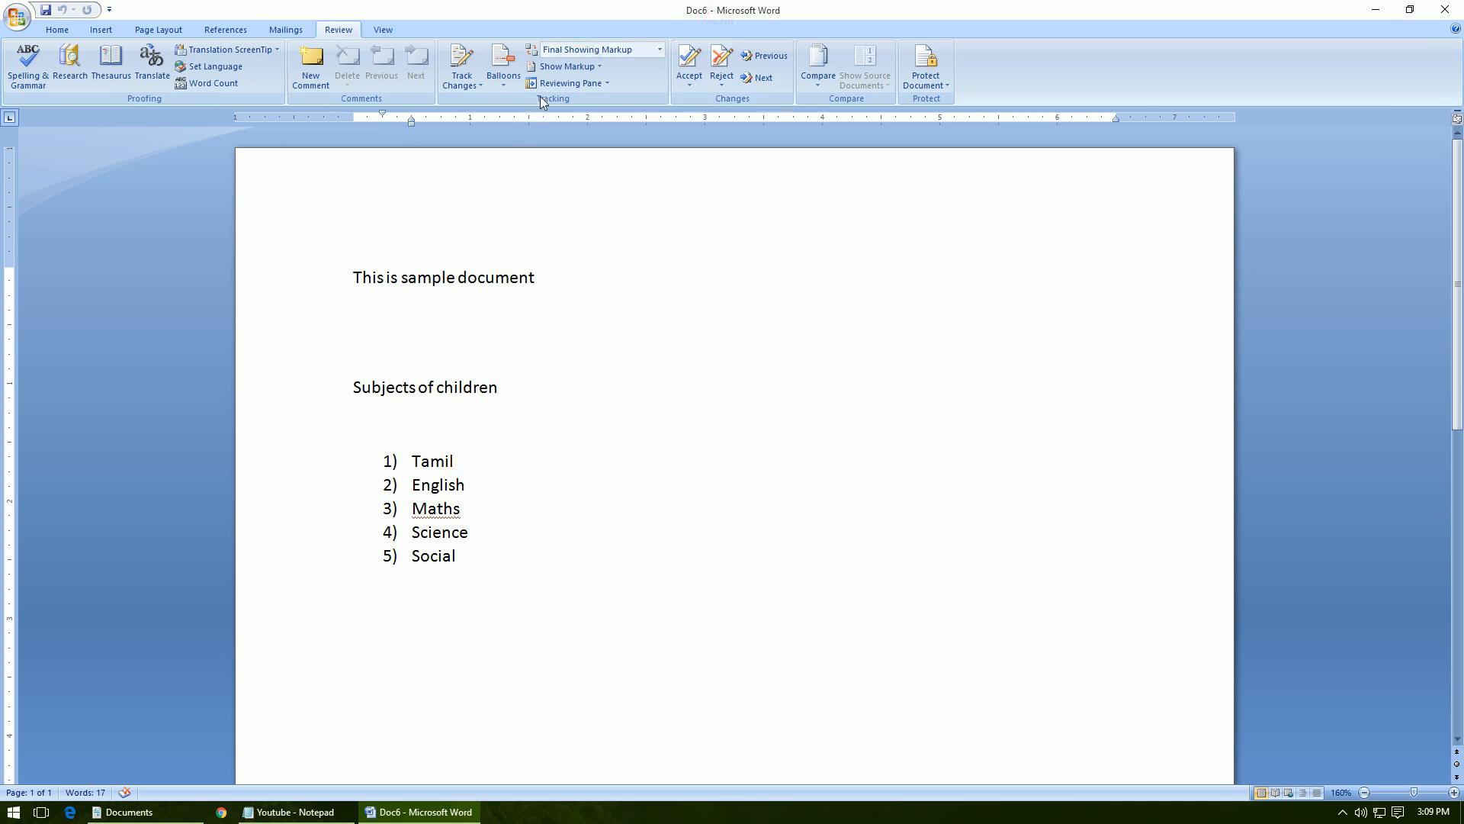
left_click(473, 88)
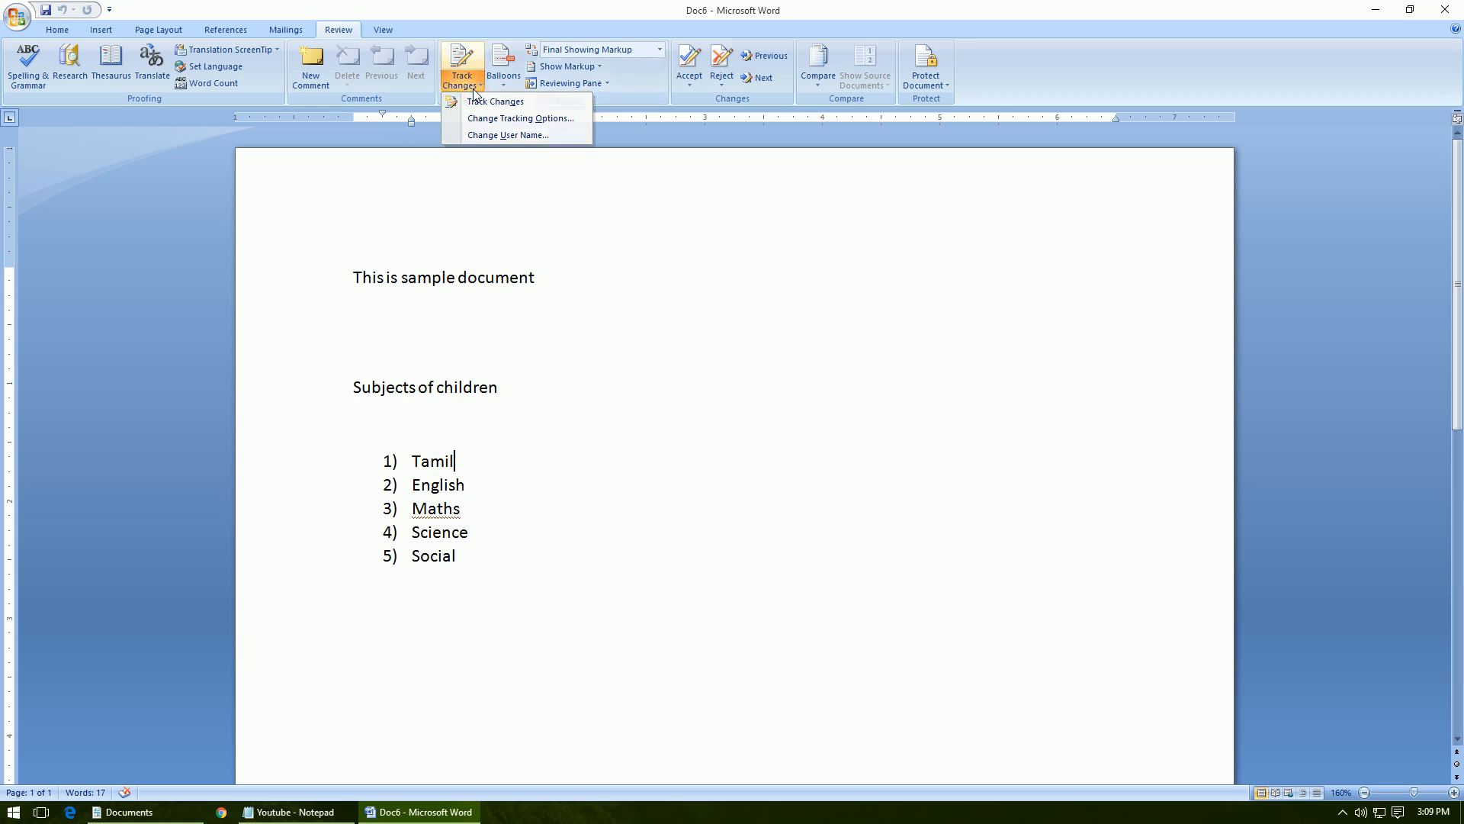
left_click(338, 26)
left_click(473, 87)
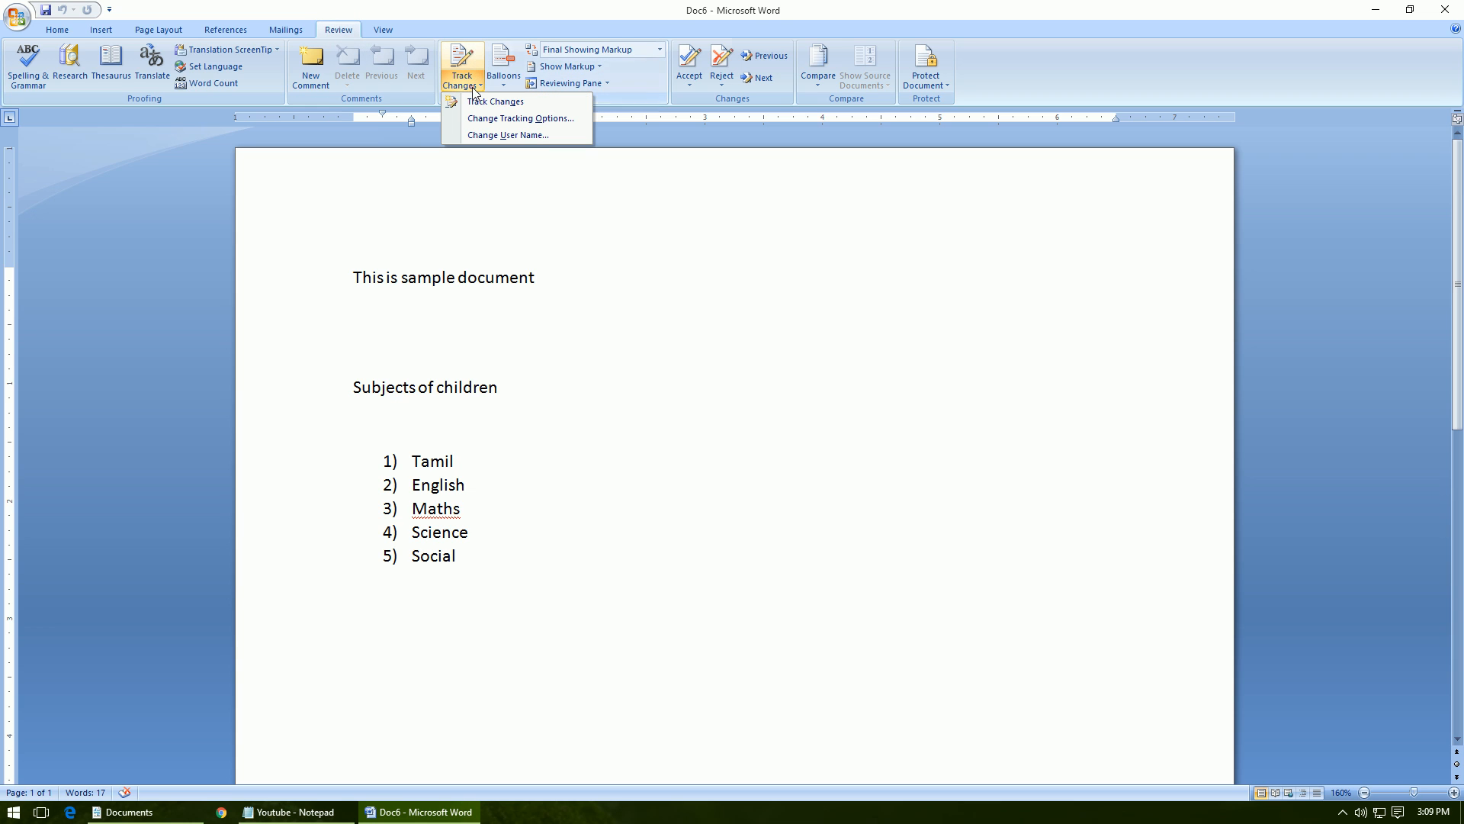
left_click(494, 103)
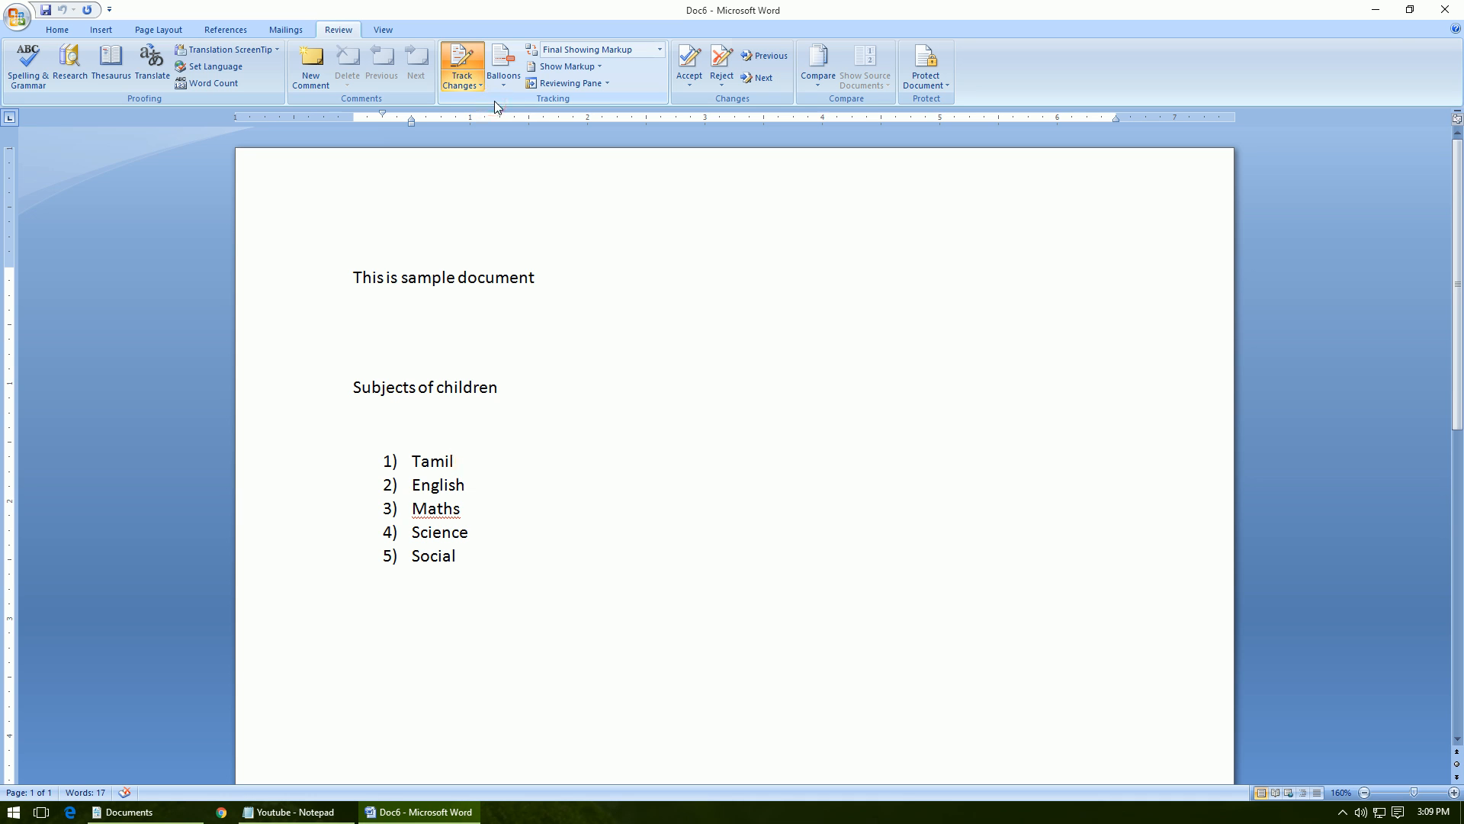
- Close Doc6 with its changes saved and reopen it from the Documents folder
left_click(1444, 9)
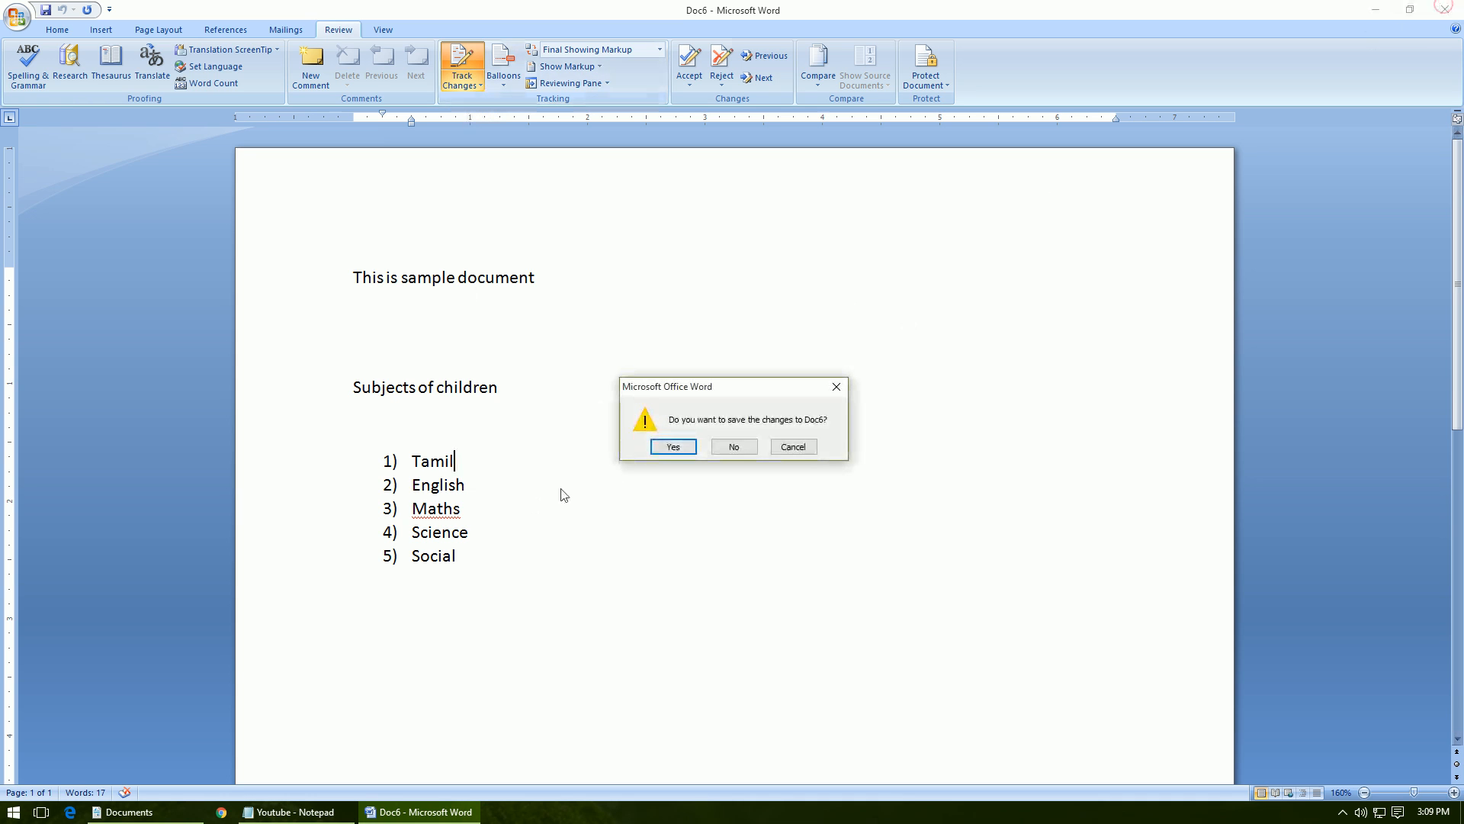
left_click(673, 447)
double_click(402, 612)
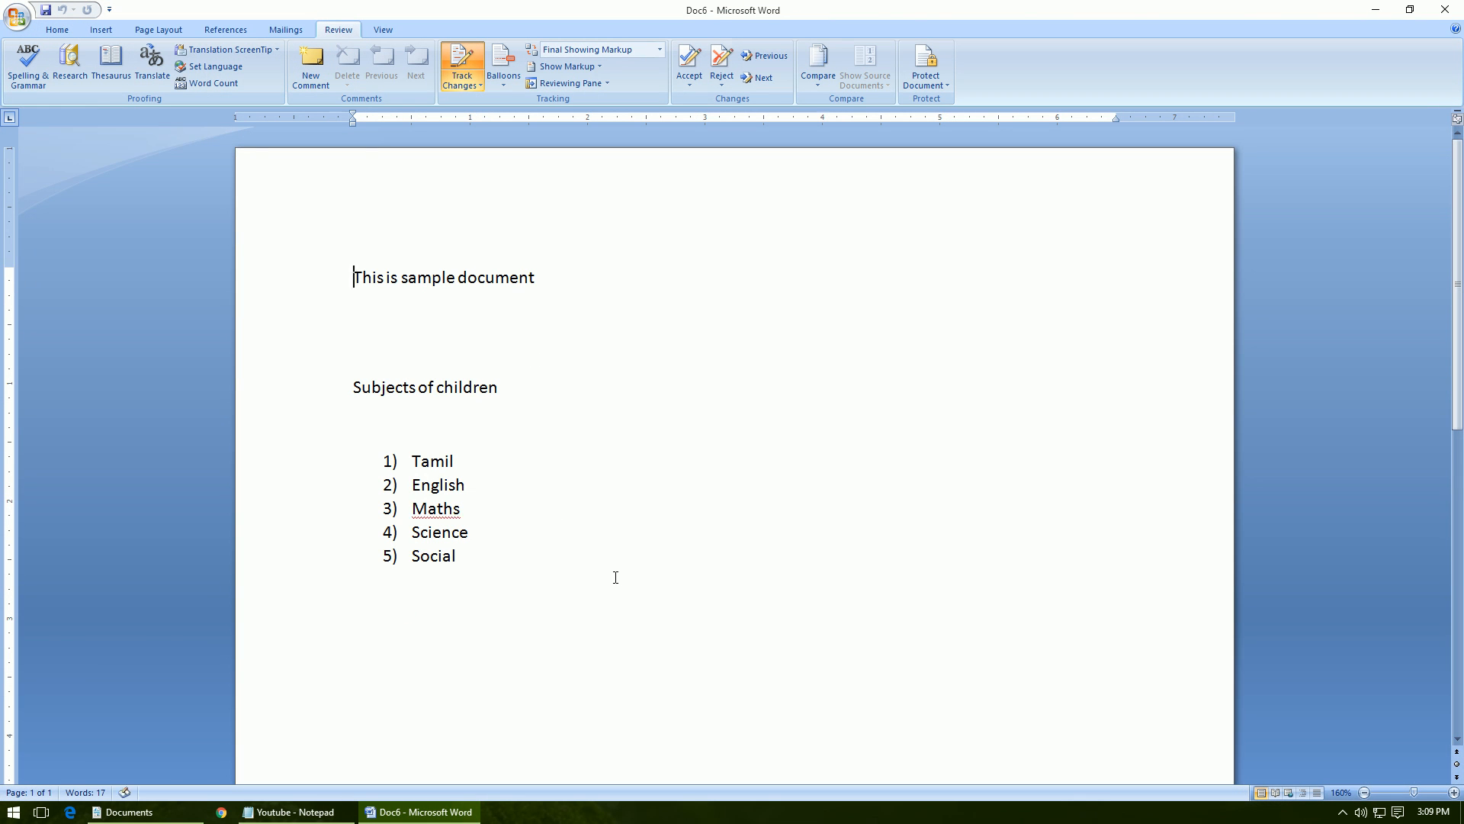
- Add the word "Science" after Social in the fifth list item as a tracked change
scroll(615, 578, "down", 1)
scroll(629, 546, "down", 1)
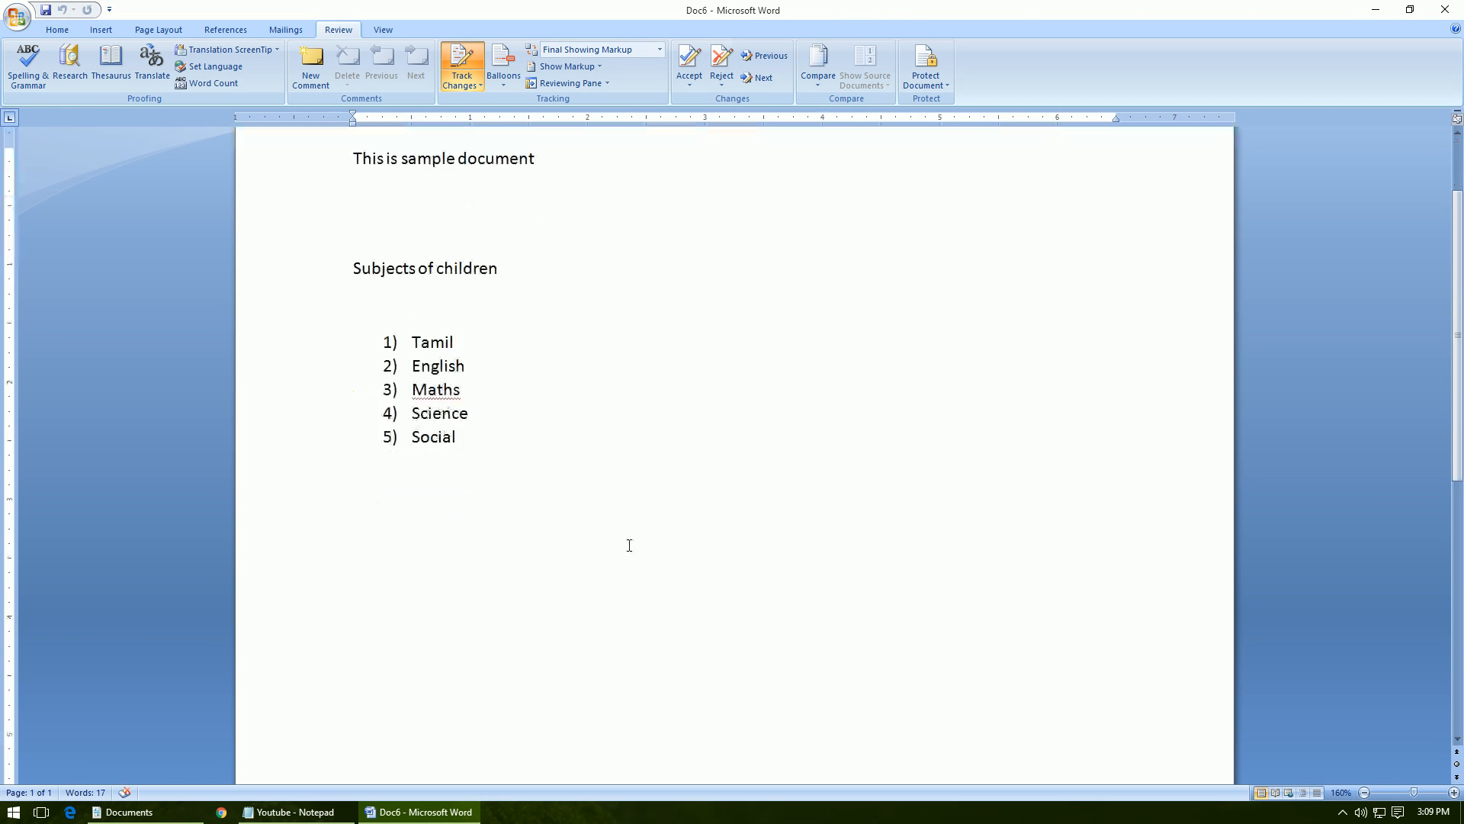
left_click(515, 436)
scroll(687, 486, "up", 1)
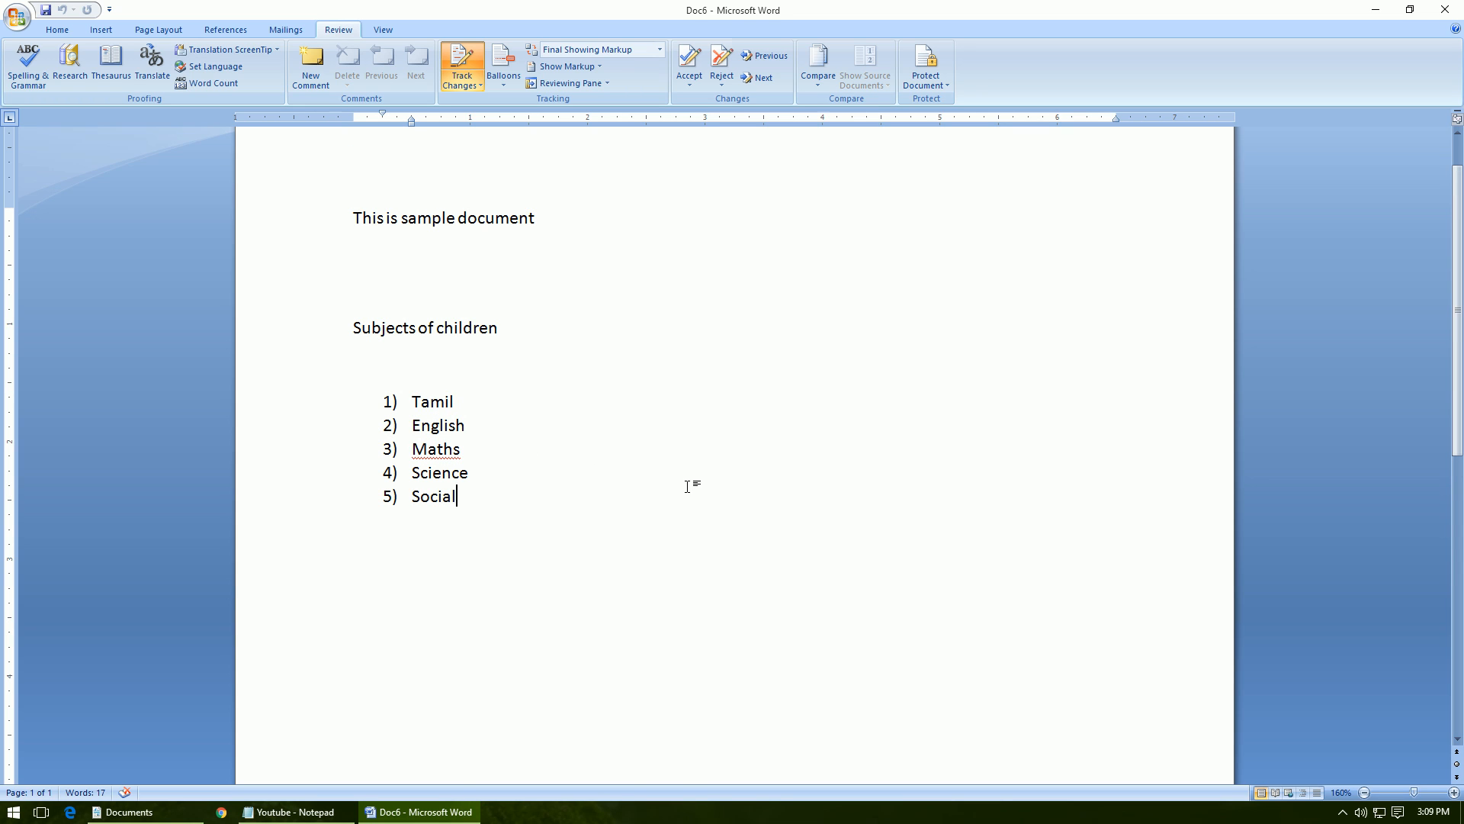
type("Science")
- Replace Maths with "Mathematics" in the third list item as a tracked change
key("Up")
left_click(539, 451)
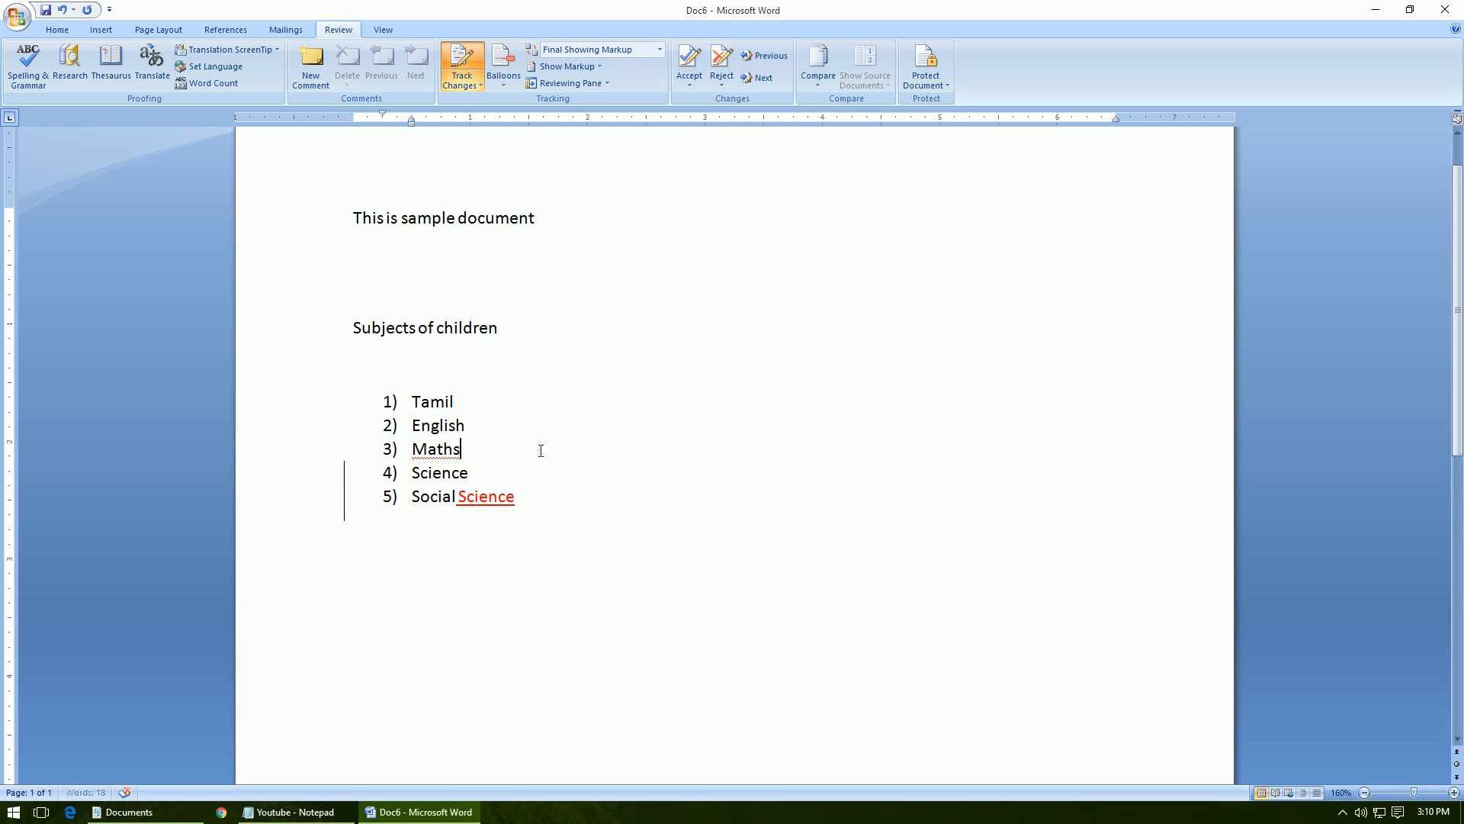
key("BackSpace")
key("BackSpace")
key("BackSpace")
key("BackSpace")
key("BackSpace")
type("Mathematics")
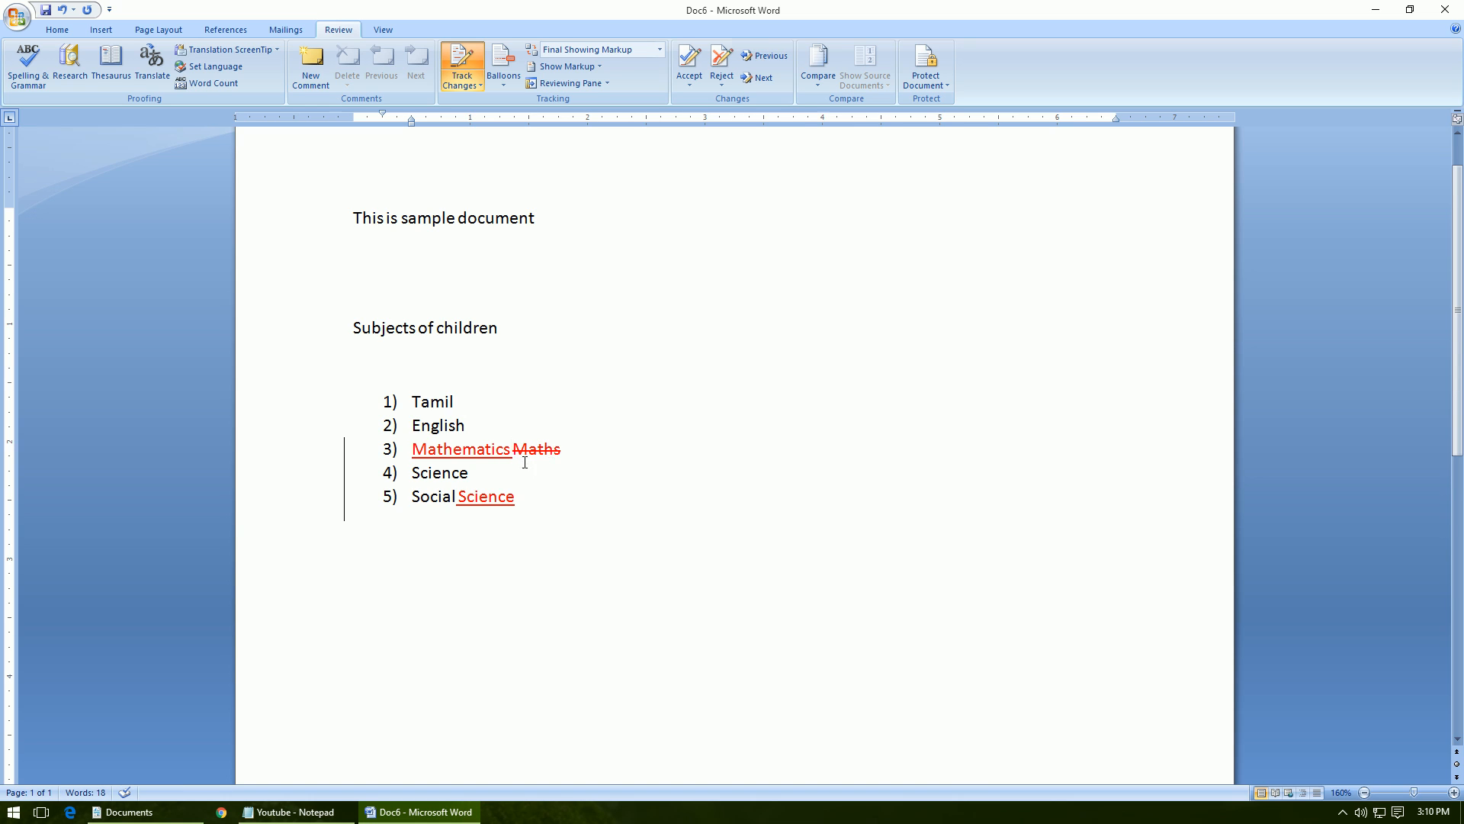
- Save and close Doc6, and reopen it from the Documents folder
key("ctrl+s")
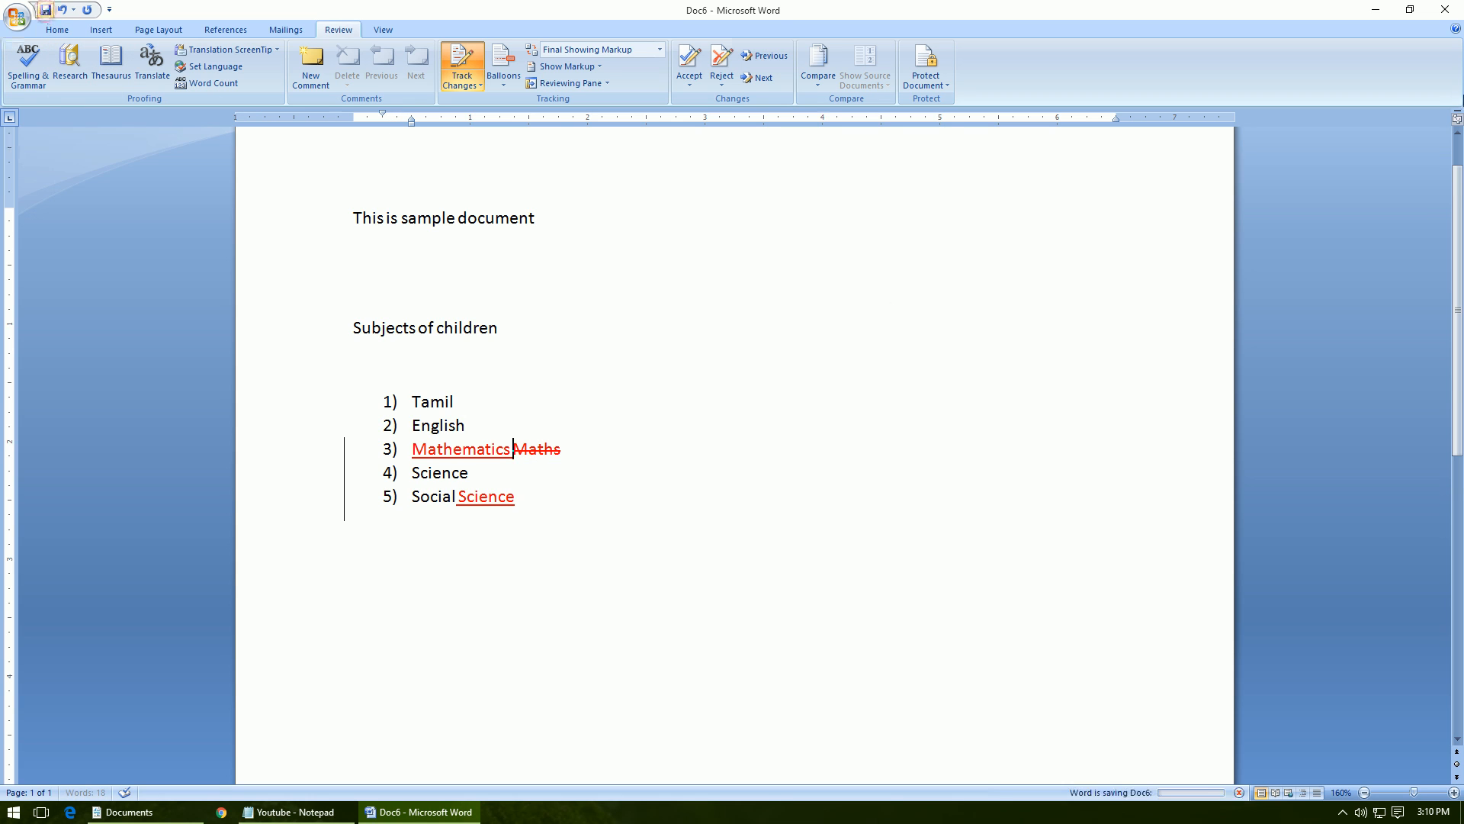
left_click(1457, 3)
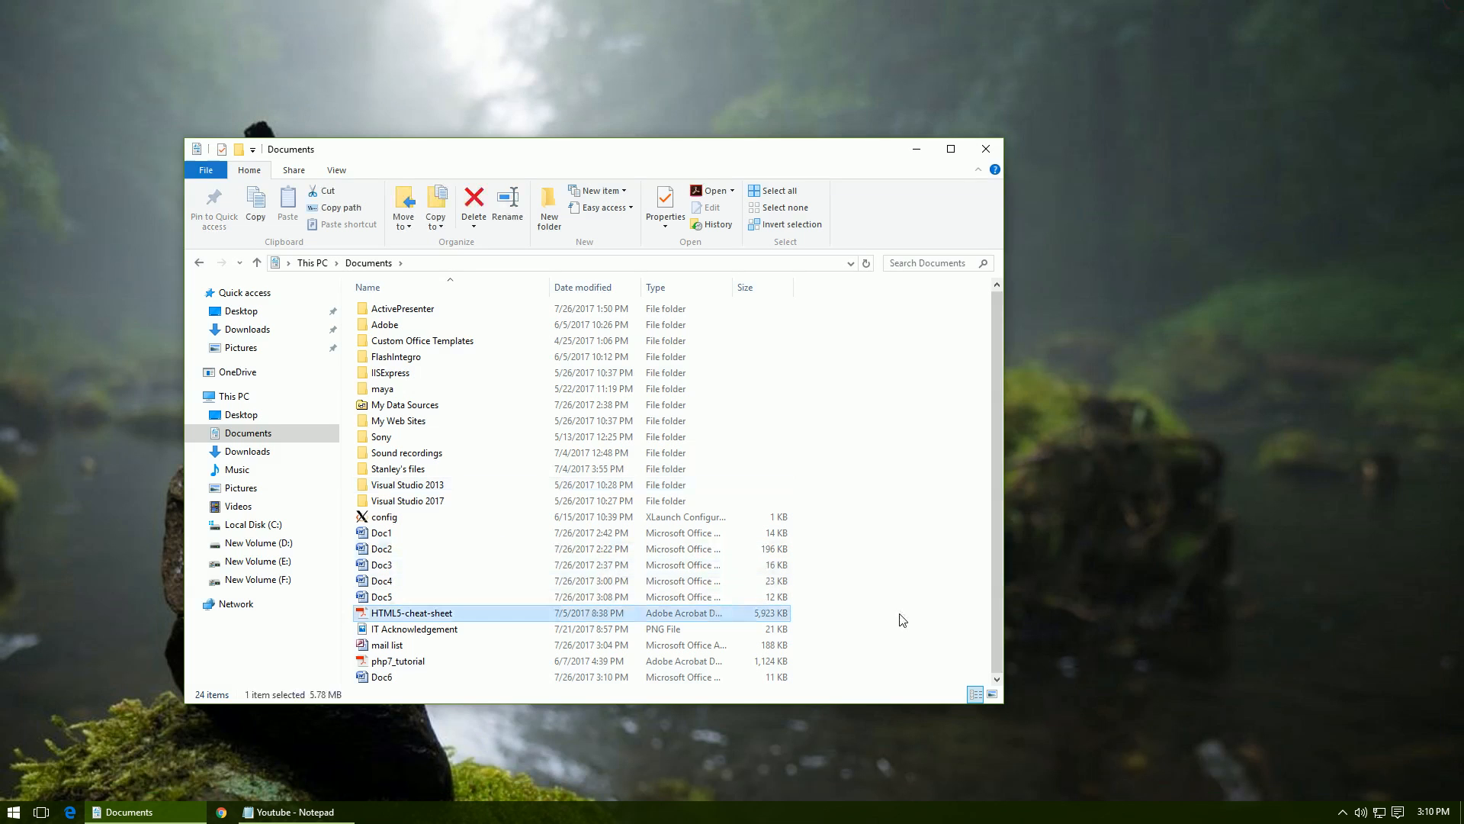
key("Down")
key("Down")
key("Down")
key("Down")
key("Return")
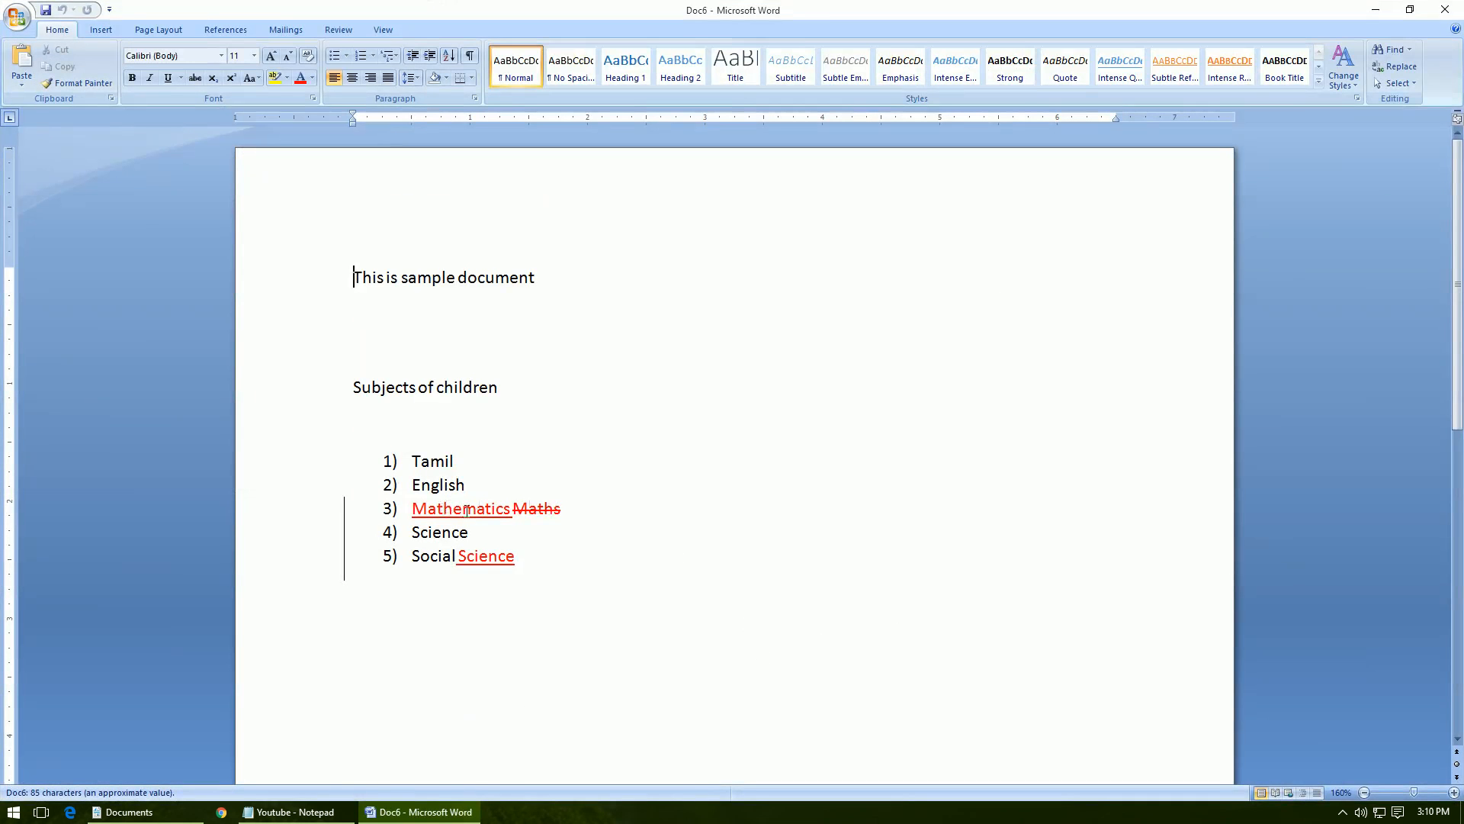
- Go to the first tracked change in the document and display the Reviewing Pane
left_click(337, 31)
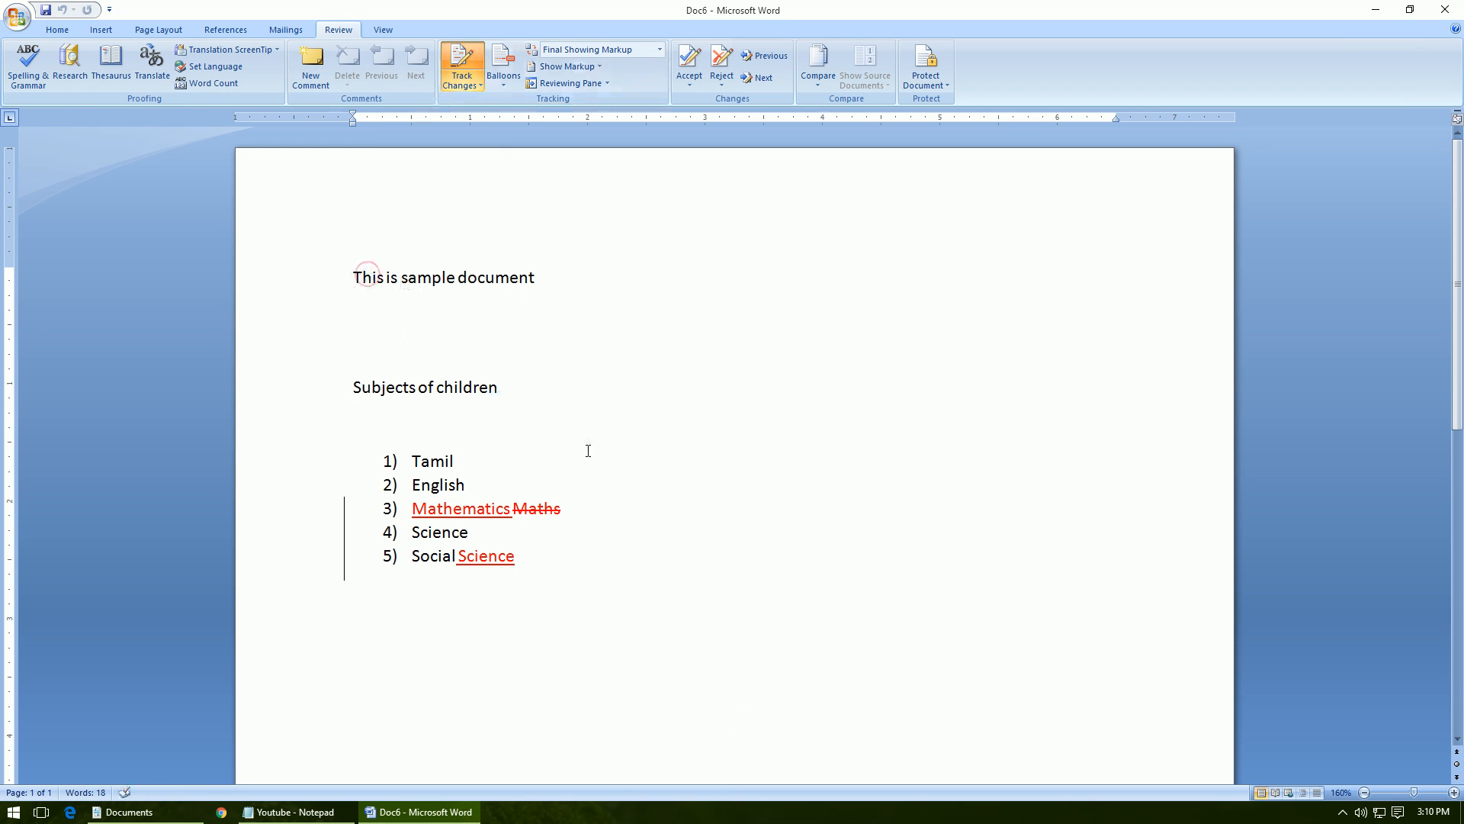
left_click(762, 78)
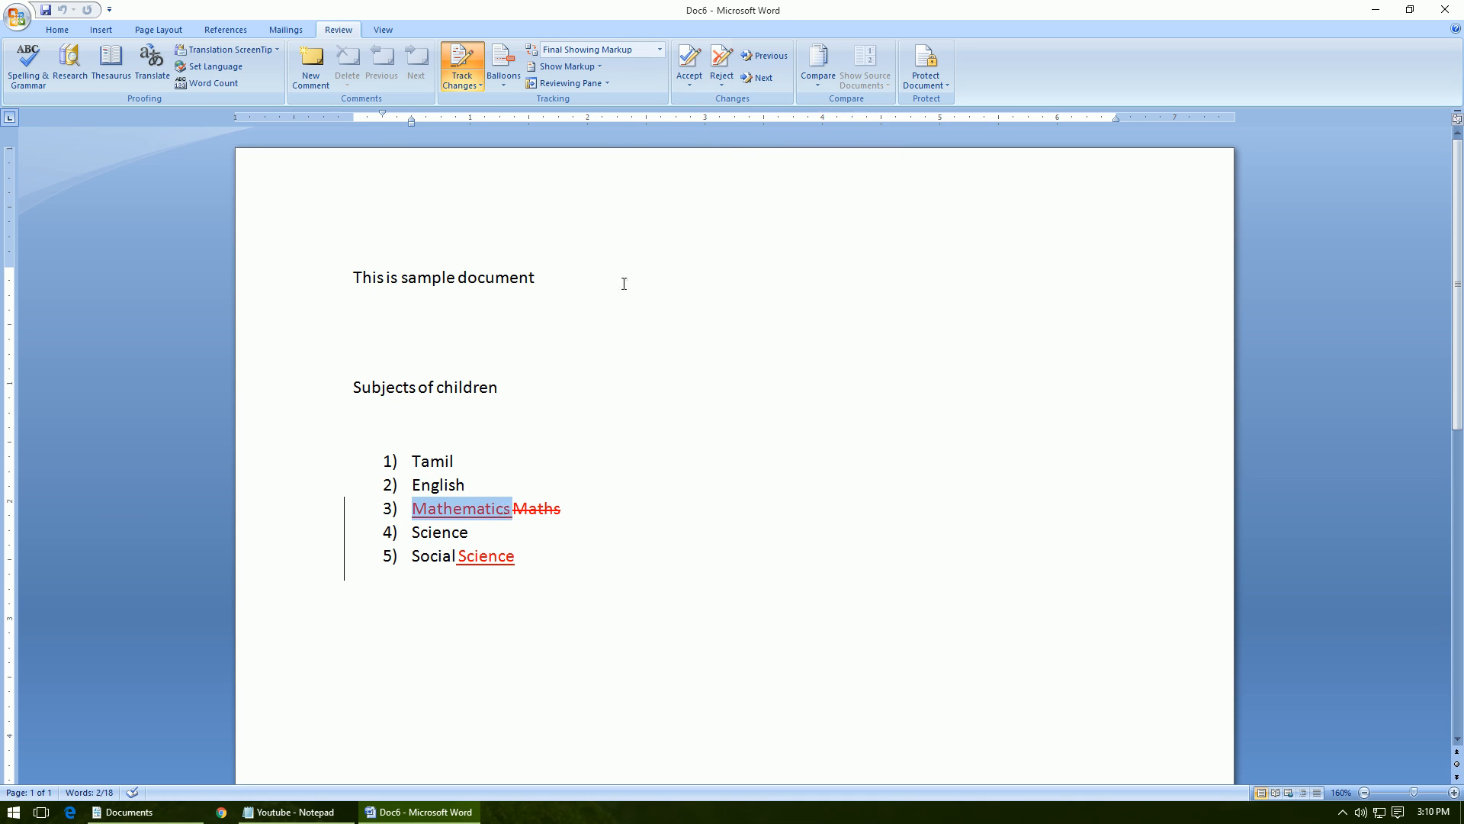
left_click(569, 83)
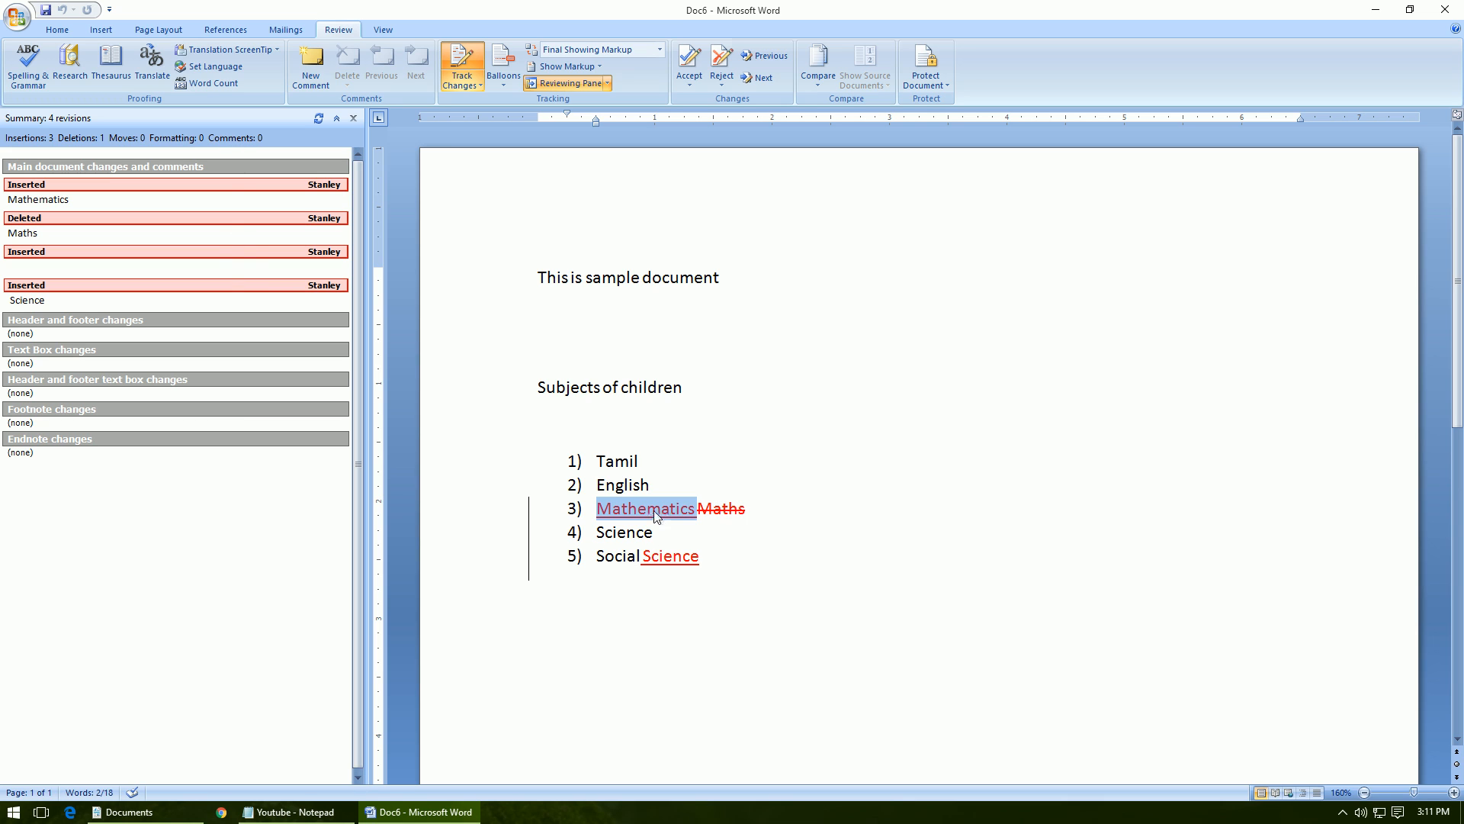
mouse_move(656, 516)
- Accept the tracked insertion of Mathematics and the tracked deletion of Maths in the third list item
left_click(690, 84)
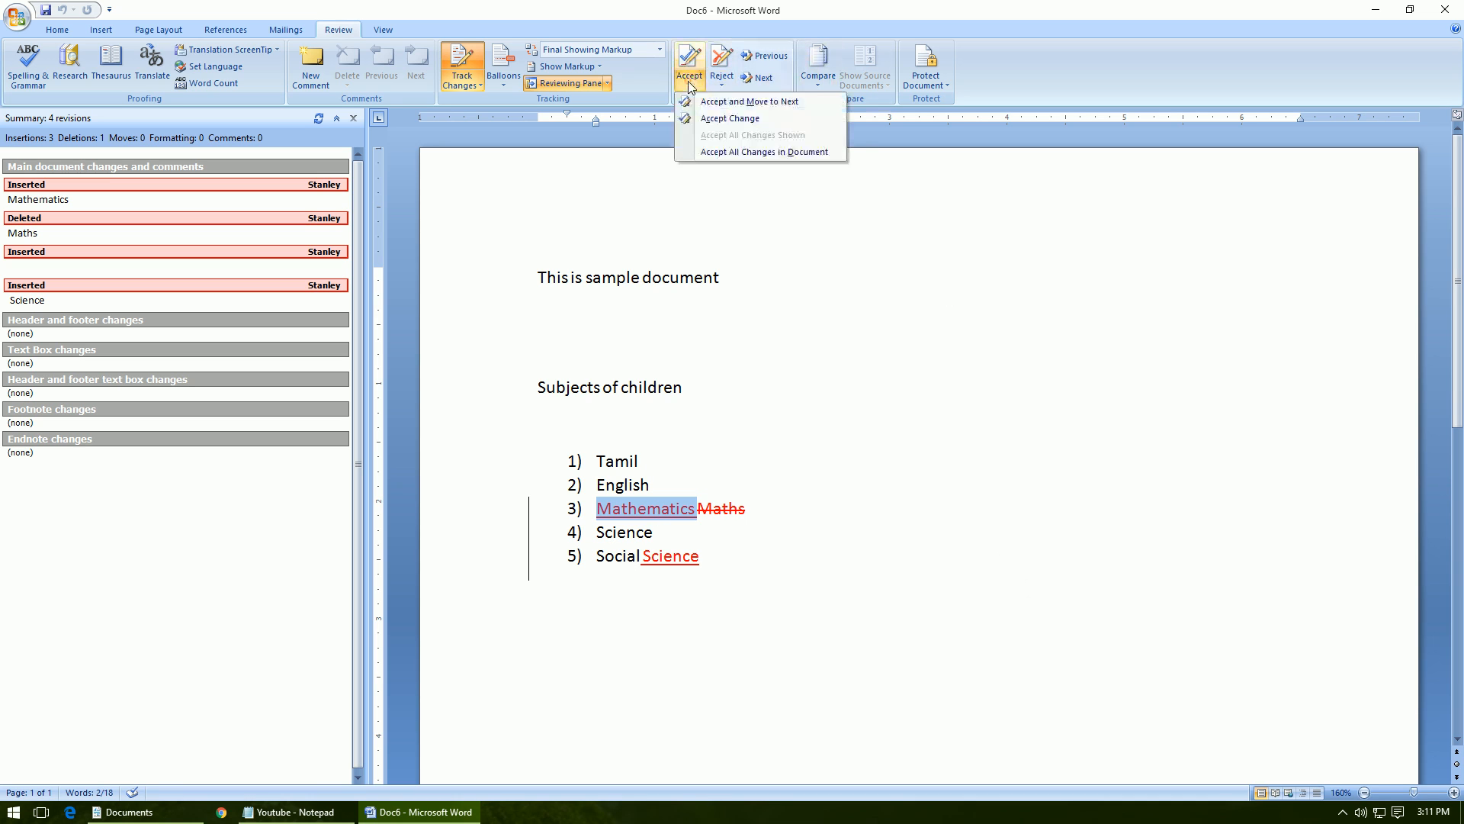
left_click(710, 12)
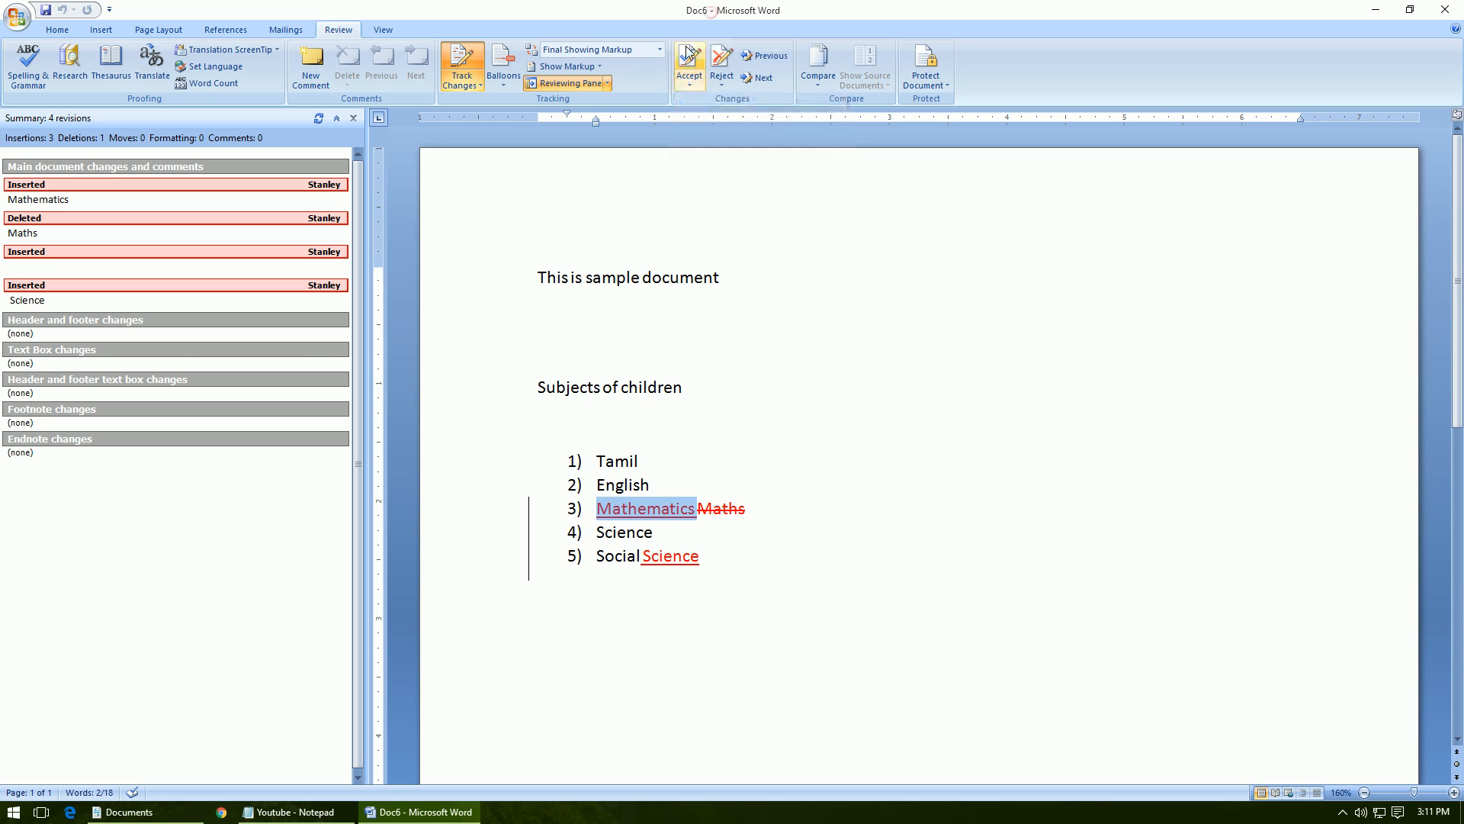
left_click(688, 54)
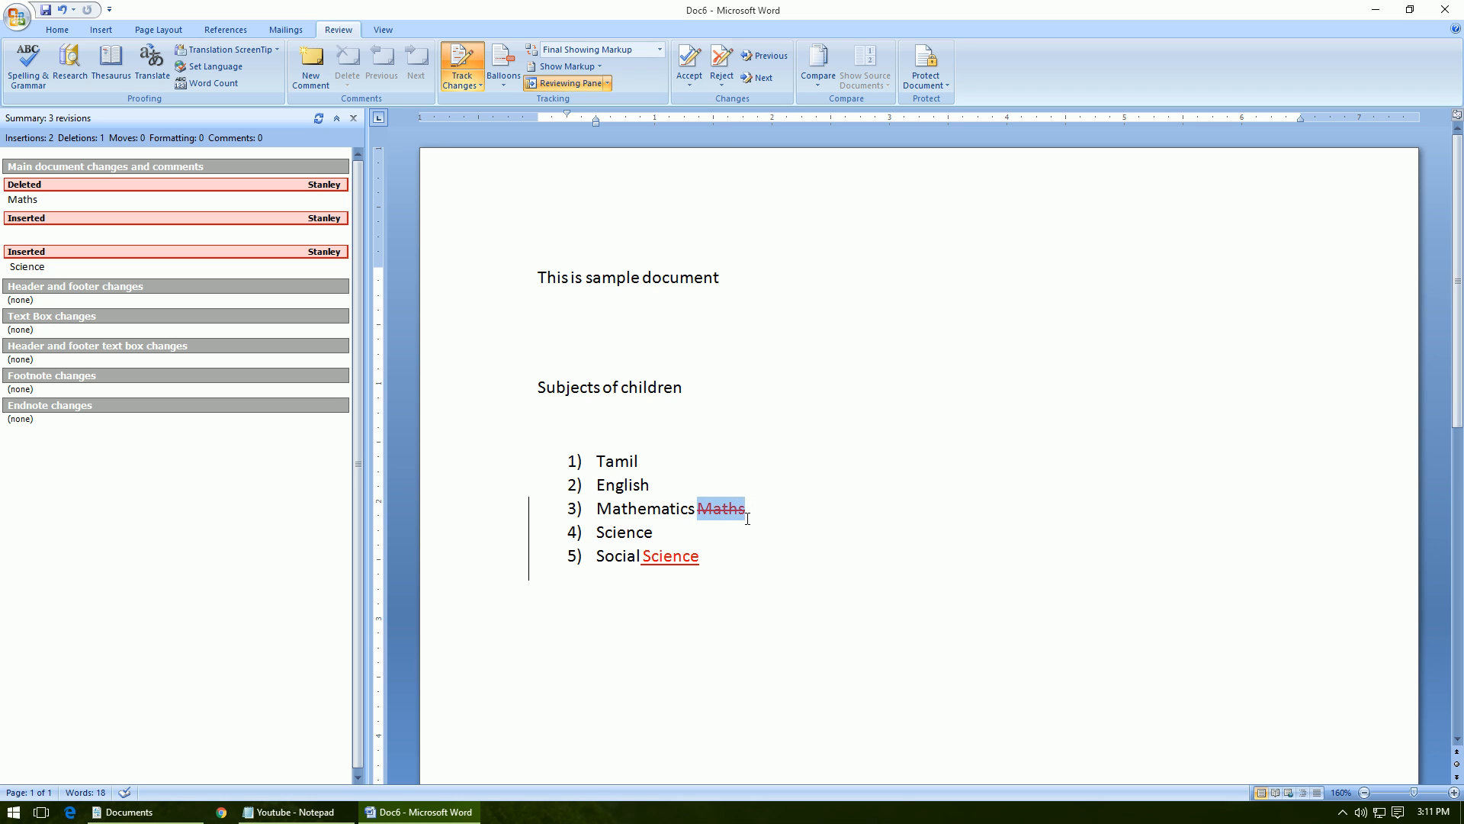
left_click(689, 59)
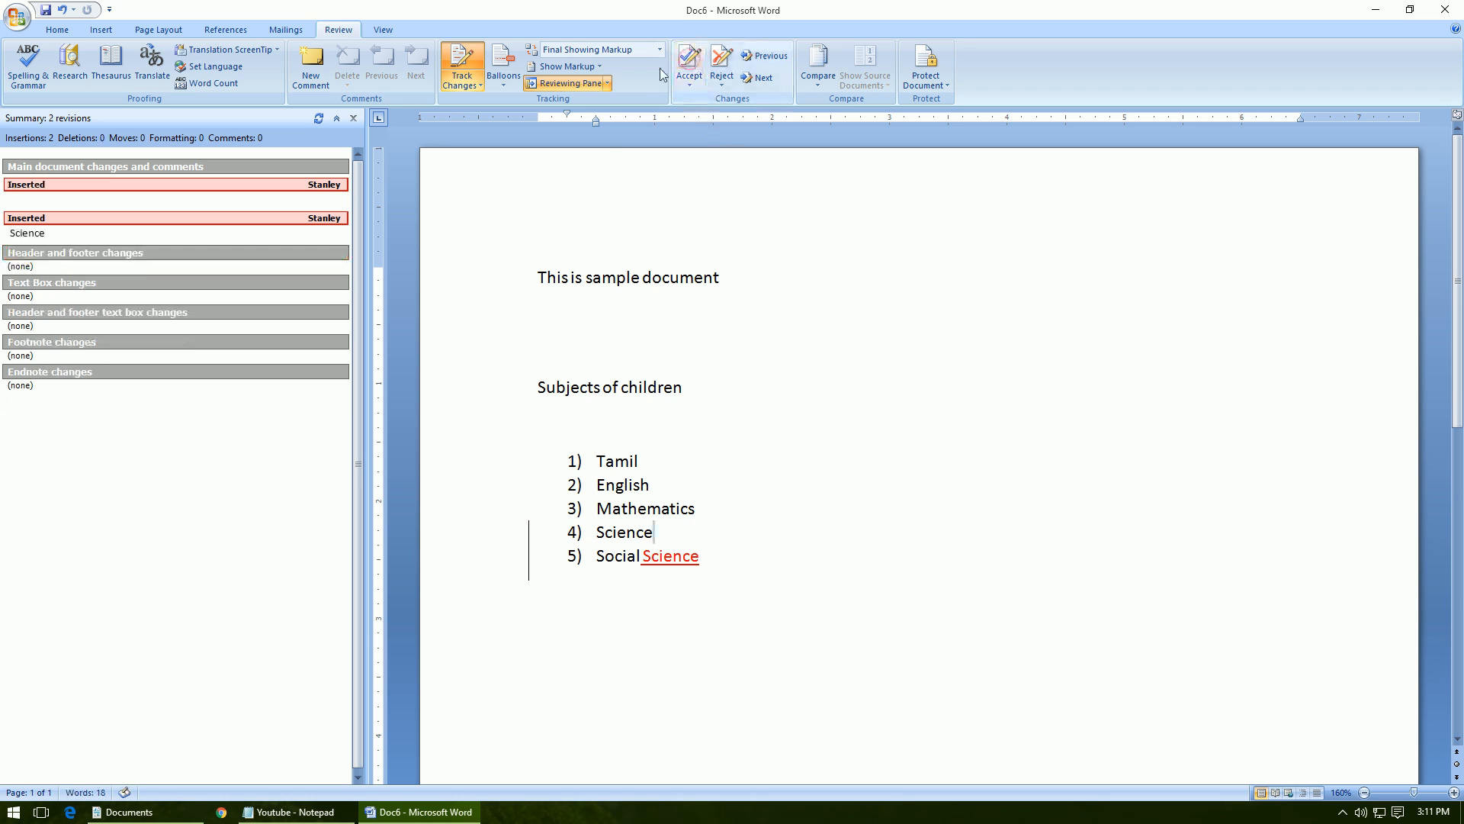
- Go to the next tracked change and reject the insertion of Science after Social in the fifth list item
left_click(757, 80)
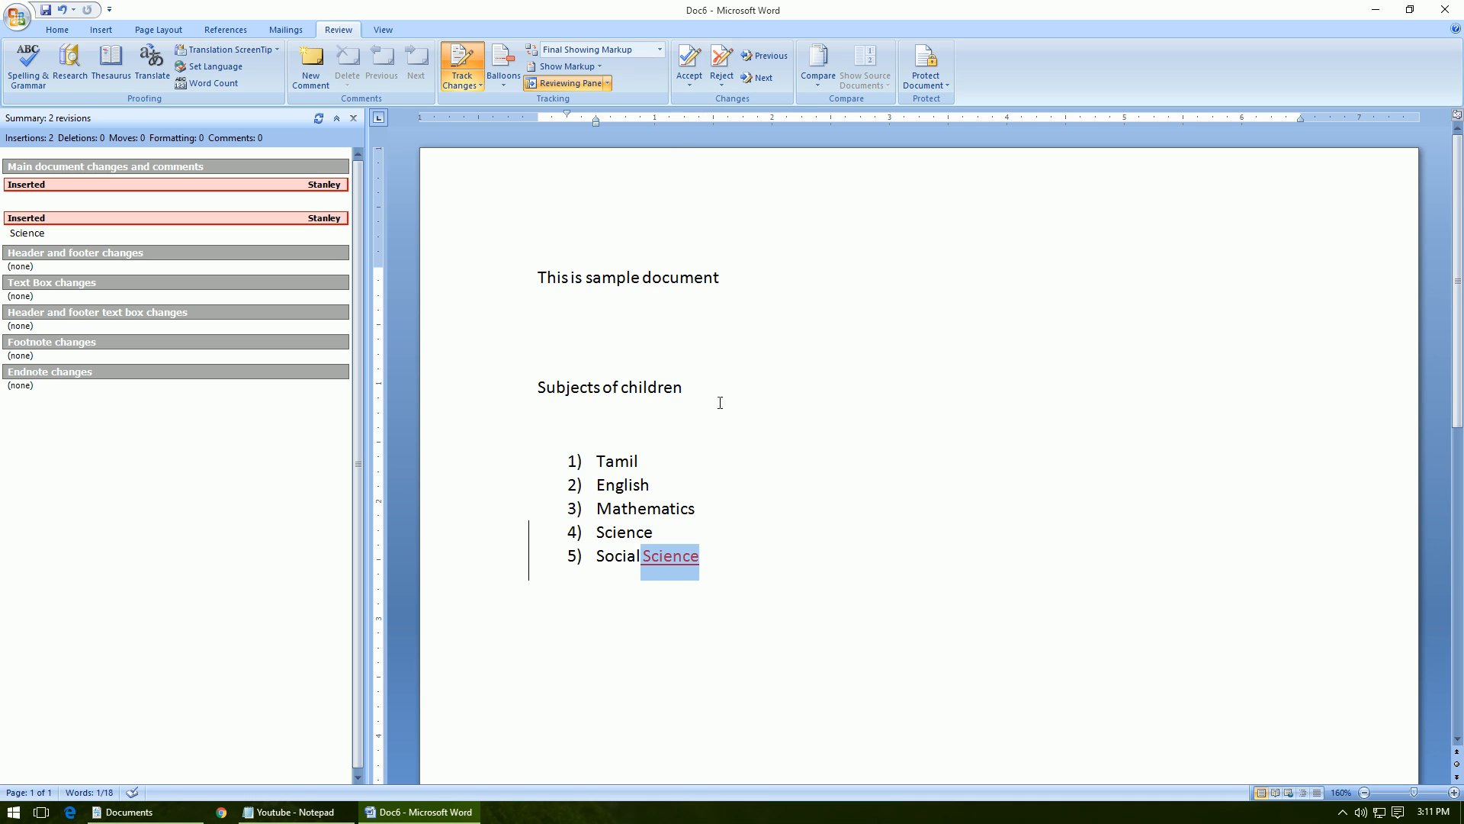
left_click(723, 67)
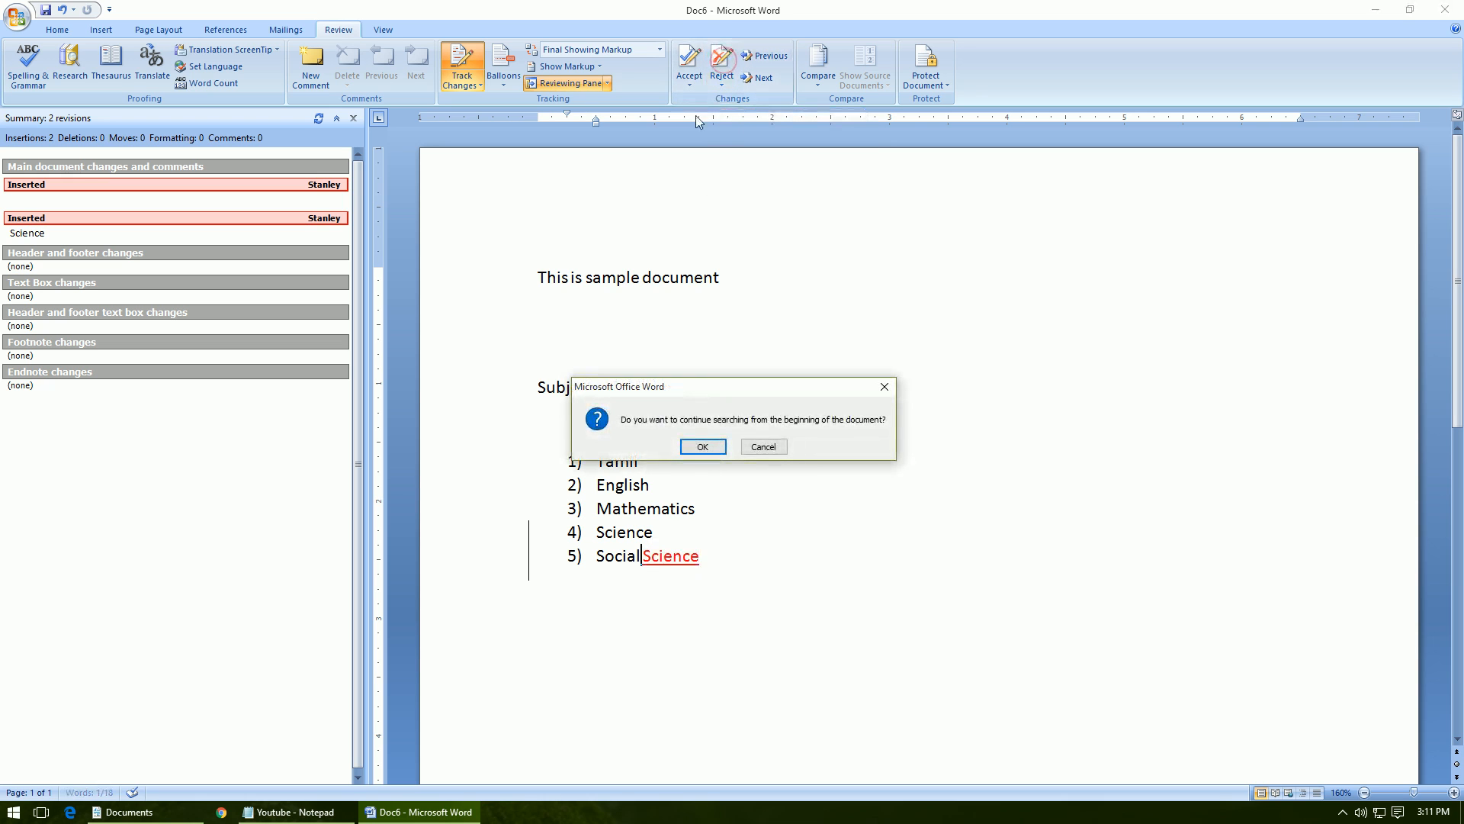
left_click(716, 447)
left_click(724, 441)
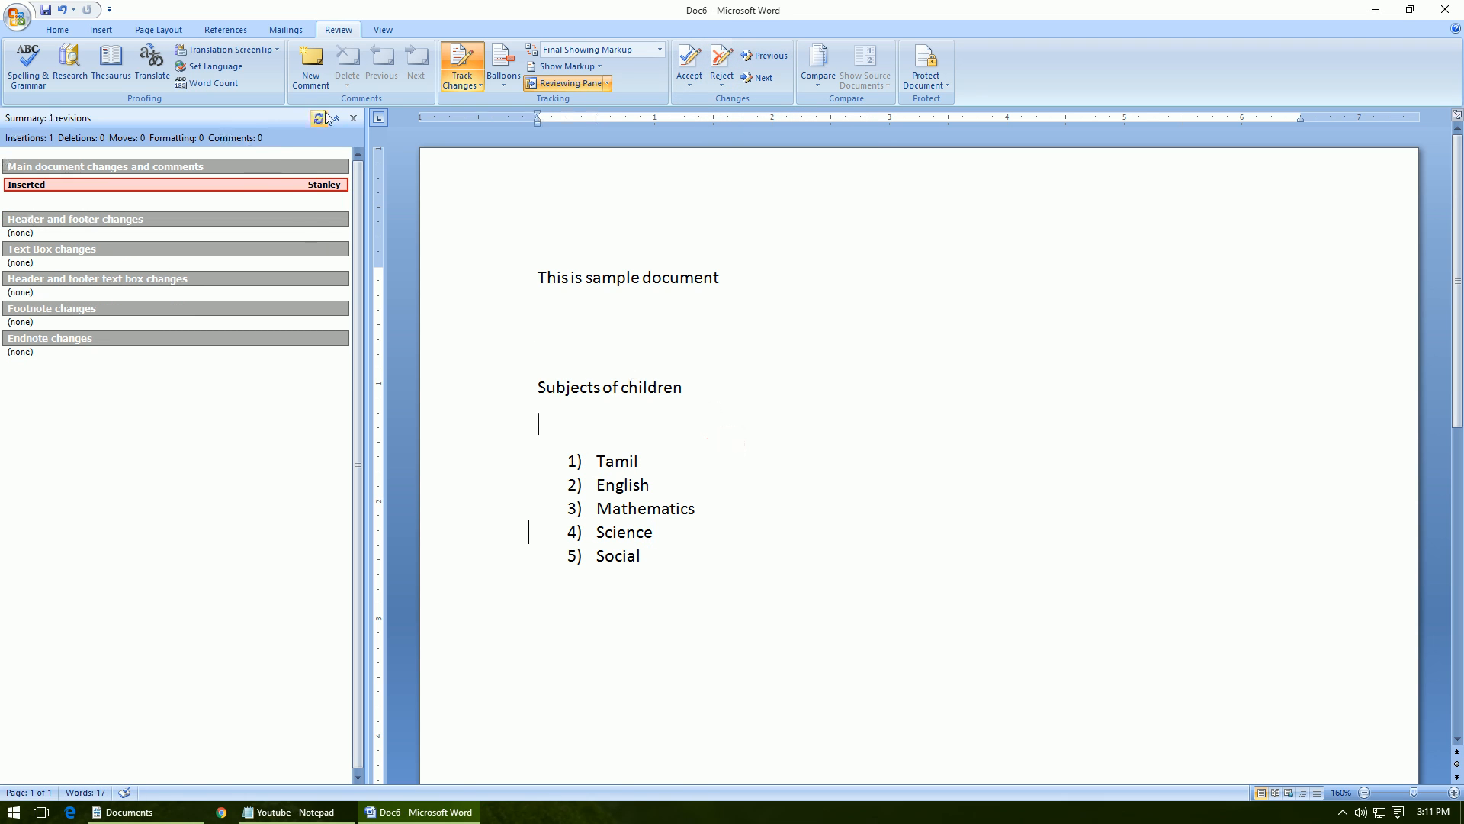
- Reject the remaining tracked insertion at the end of the fourth list item, Science
left_click(222, 186)
left_click(567, 249)
left_click(766, 74)
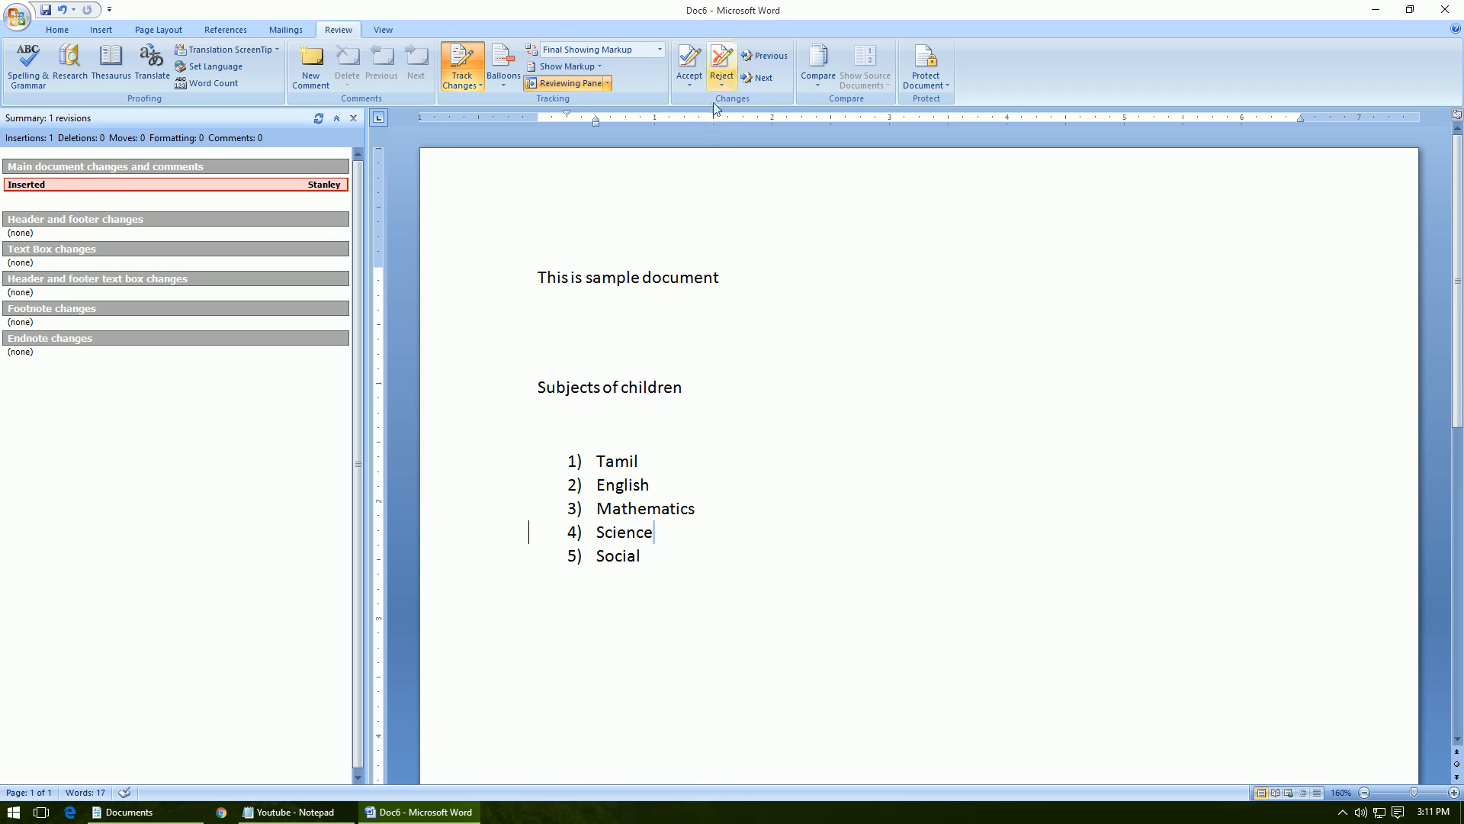
left_click(722, 61)
left_click(736, 450)
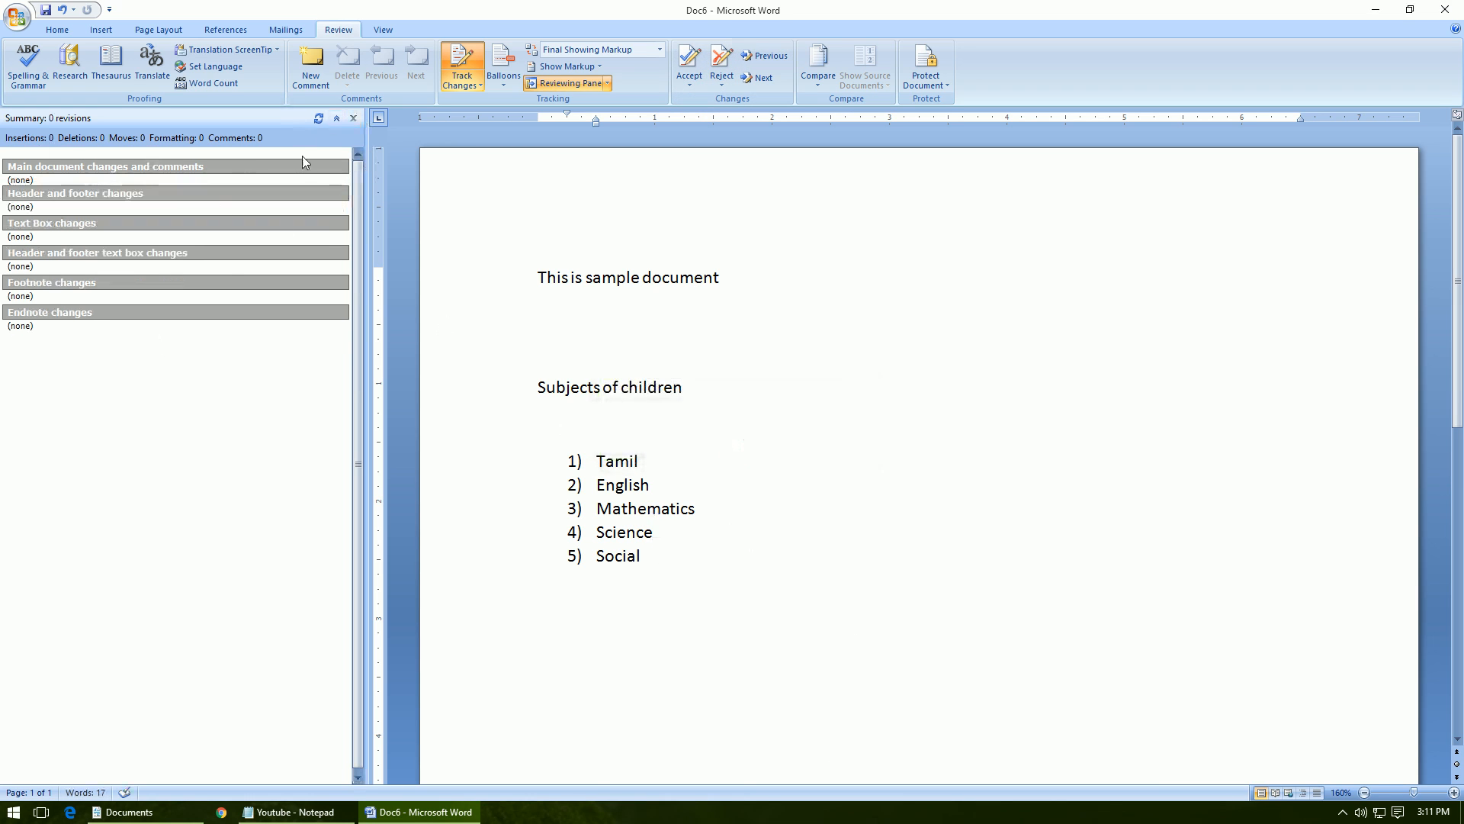
- Close the Reviewing Pane, turn off Track Changes, and save Doc6
left_click(353, 119)
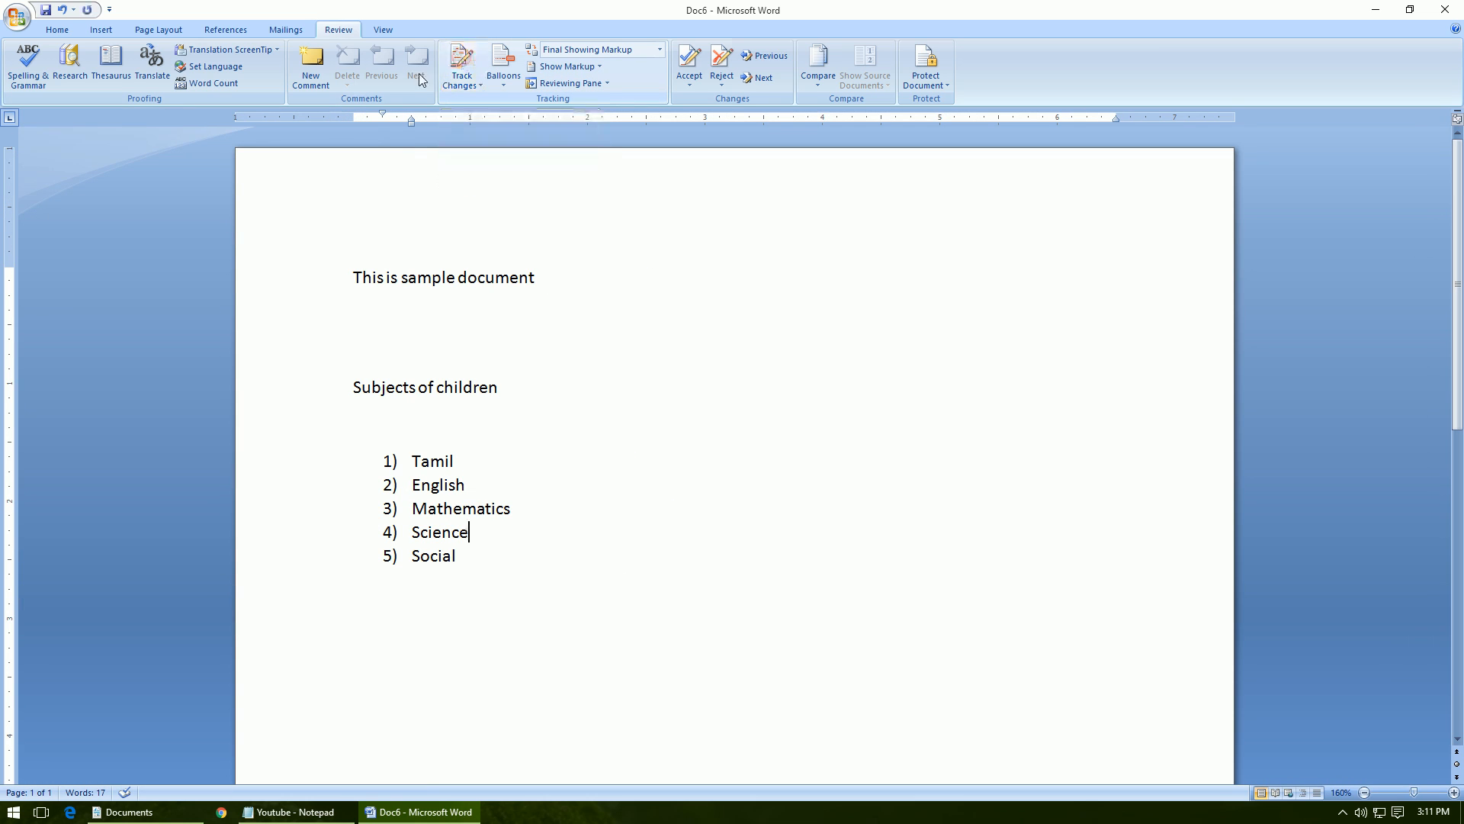
left_click(46, 11)
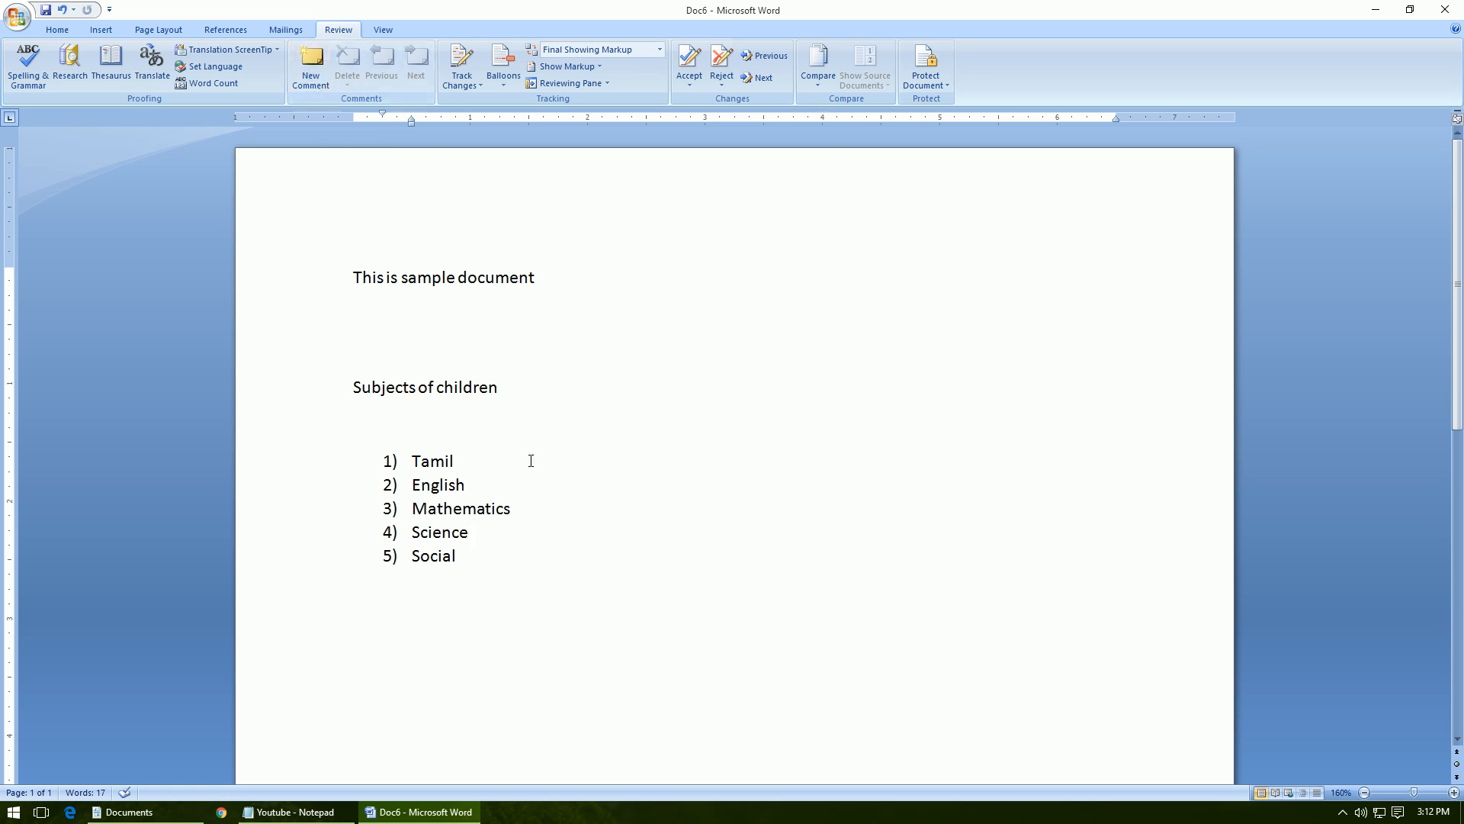
- Look up synonyms for Science and for children in the heading line with the Thesaurus, and close the research results
left_click(106, 61)
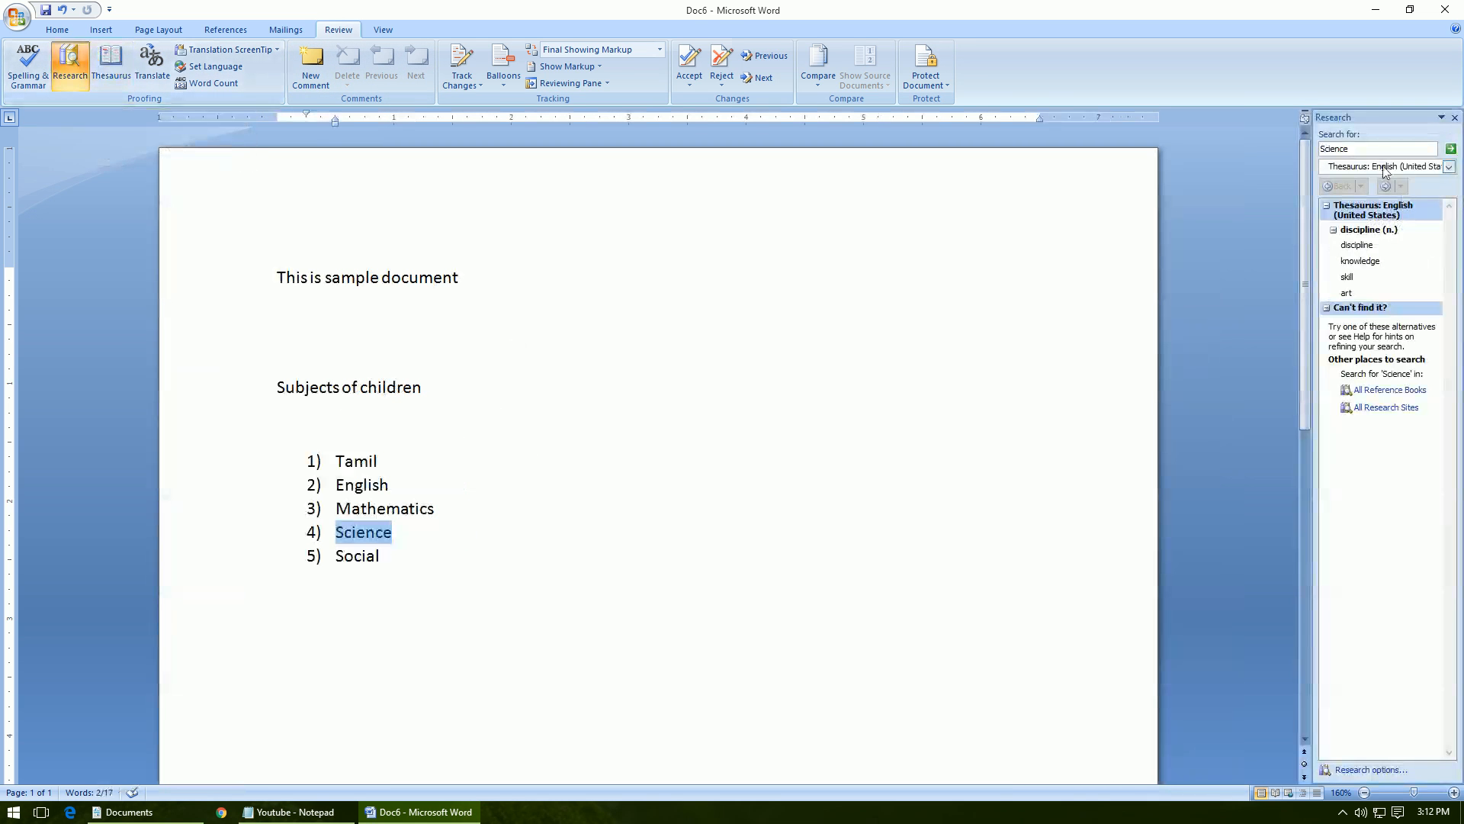
double_click(388, 387)
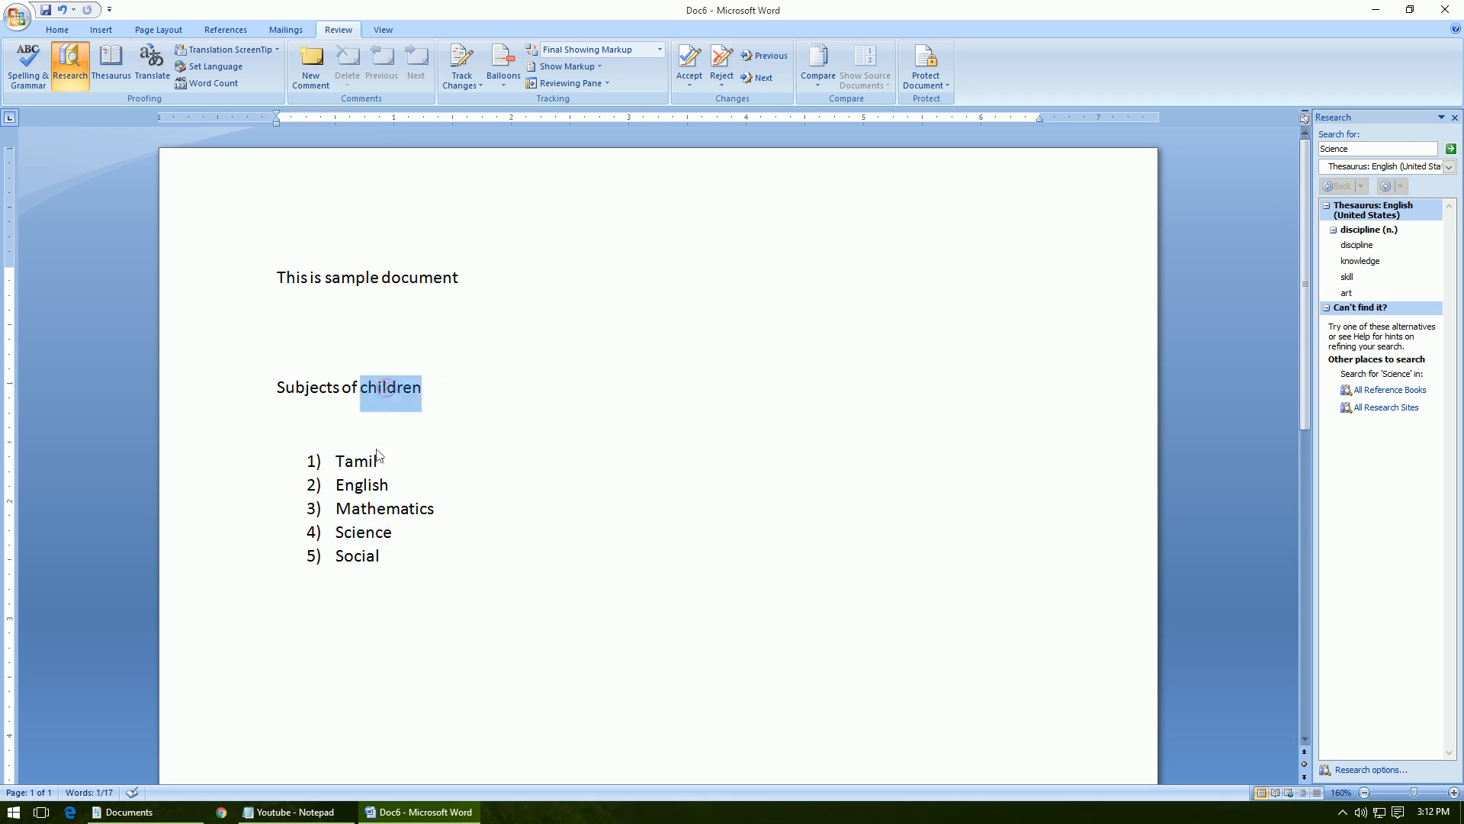
left_click(86, 61)
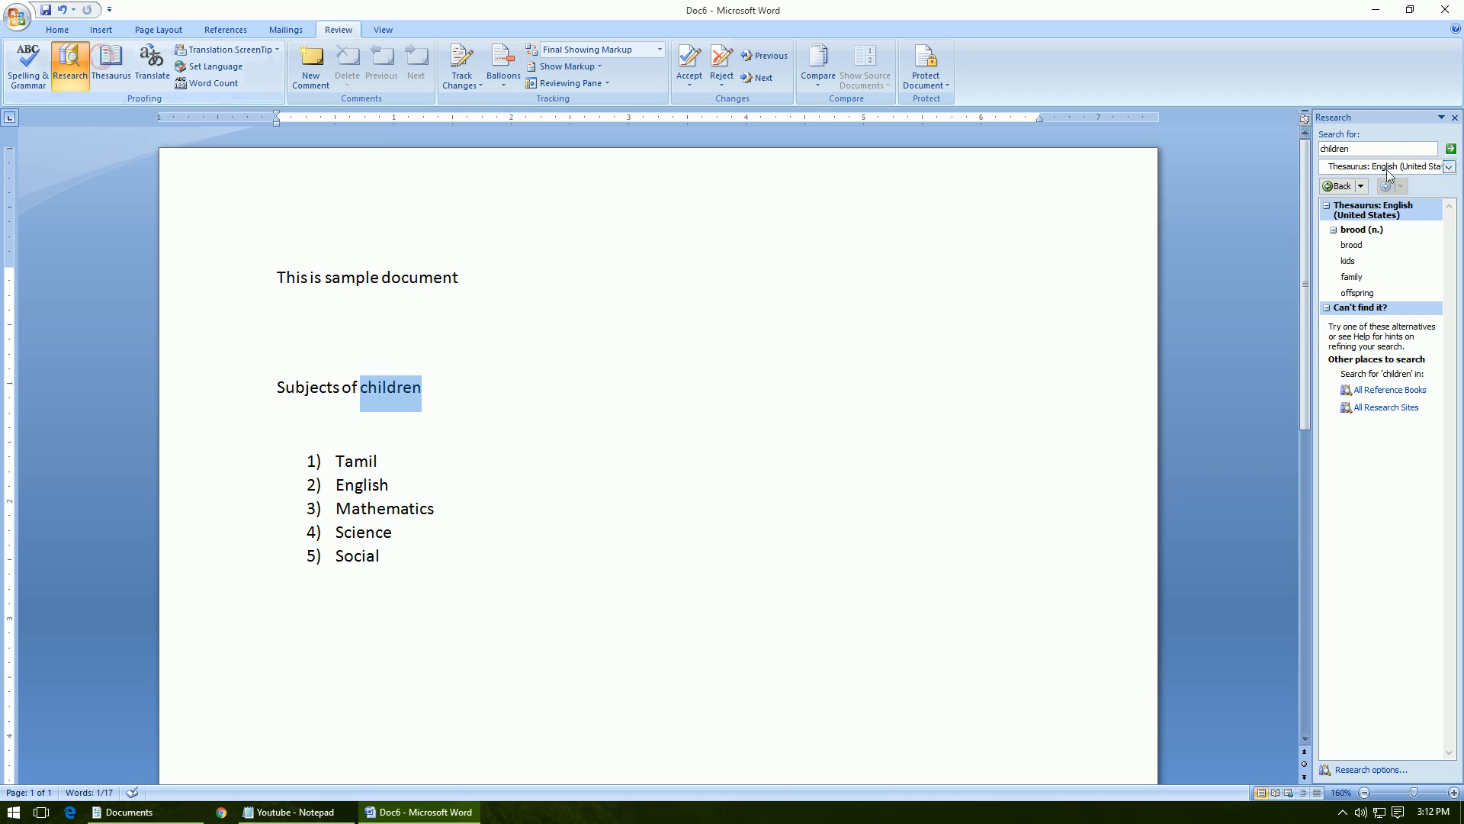
mouse_move(1371, 264)
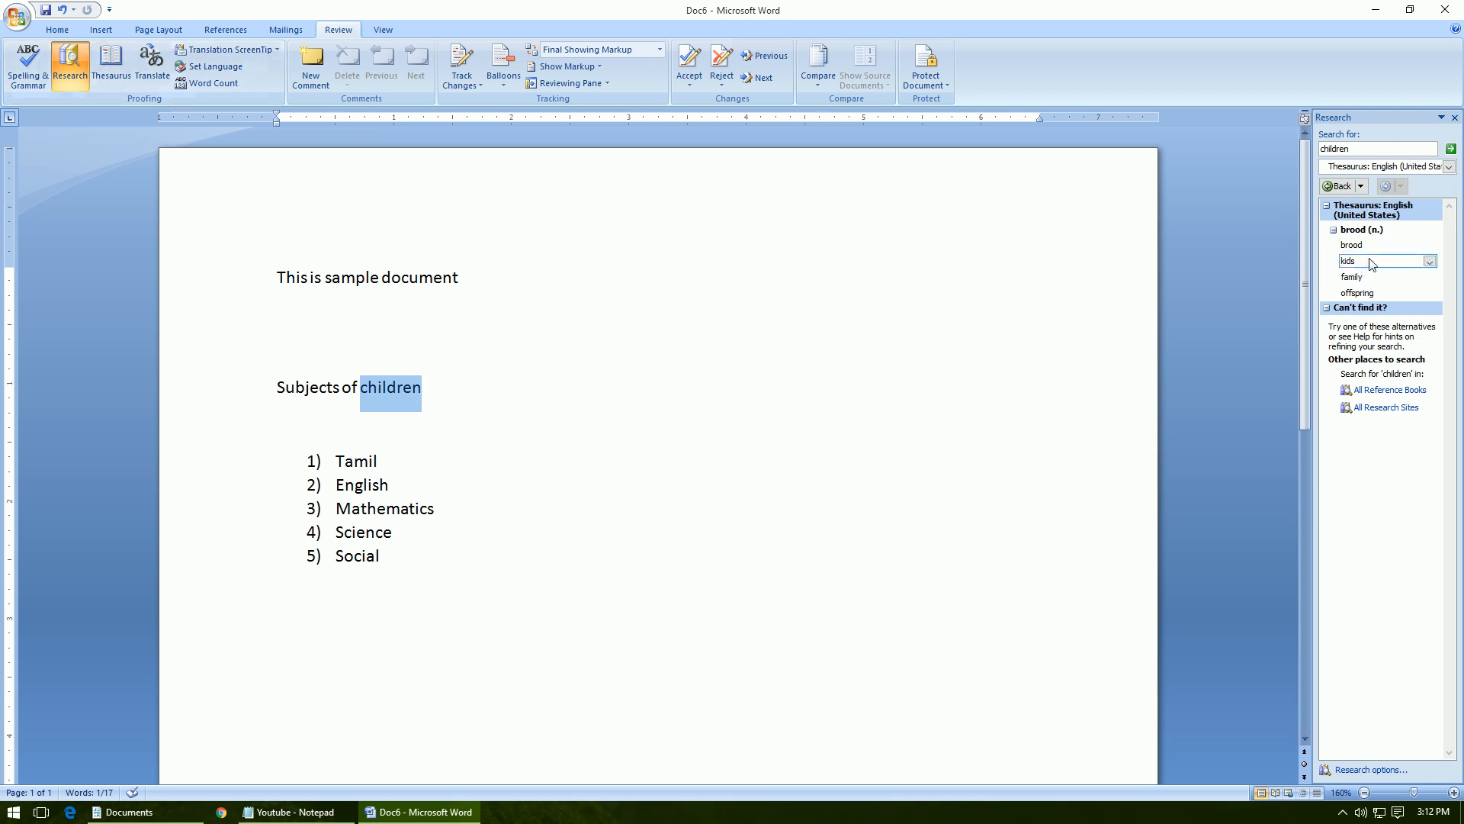
left_click(1454, 117)
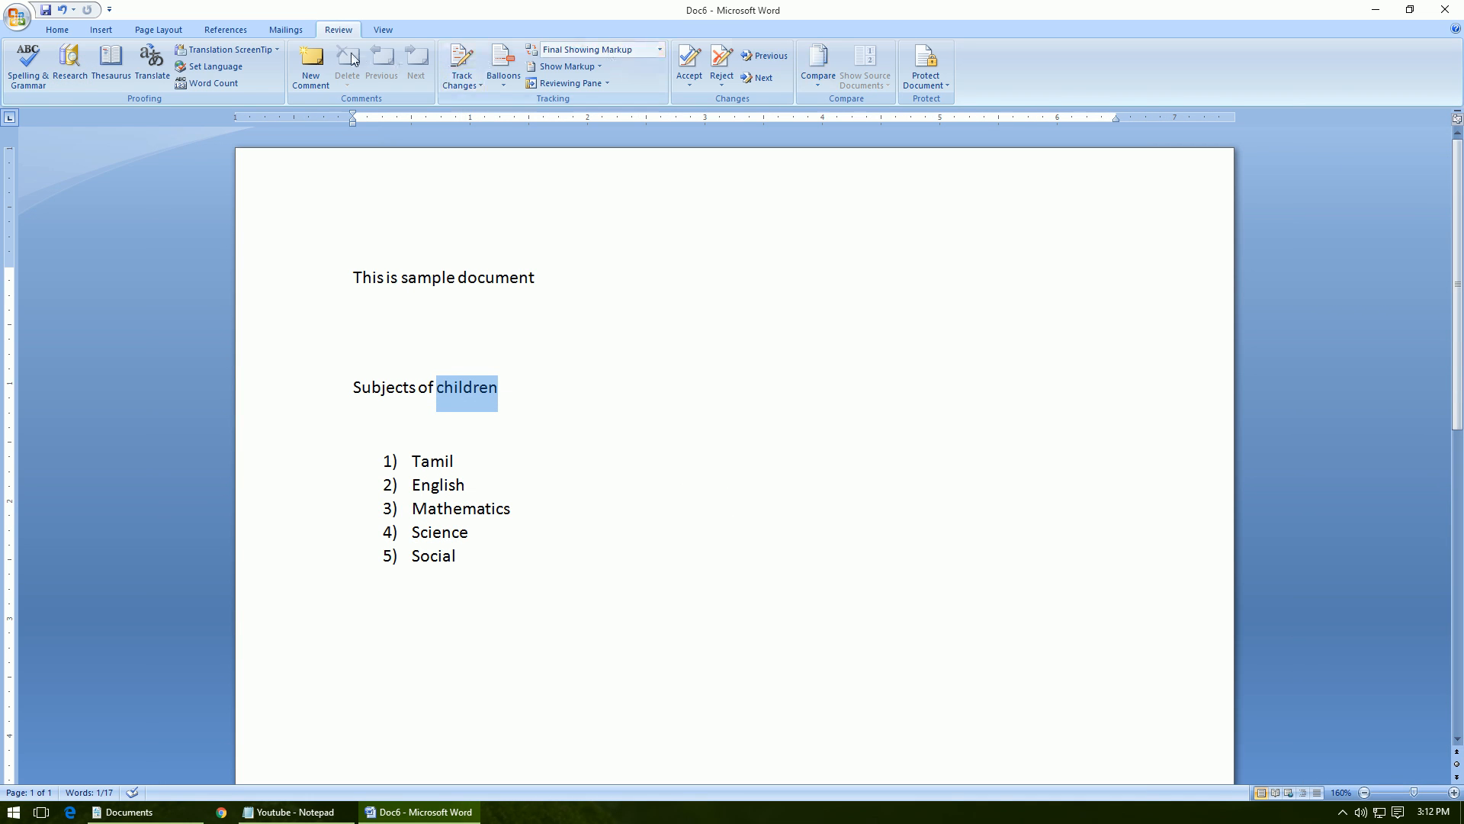
- Show the page gridlines in Doc6 and hide them again, returning to the review tools
left_click(378, 34)
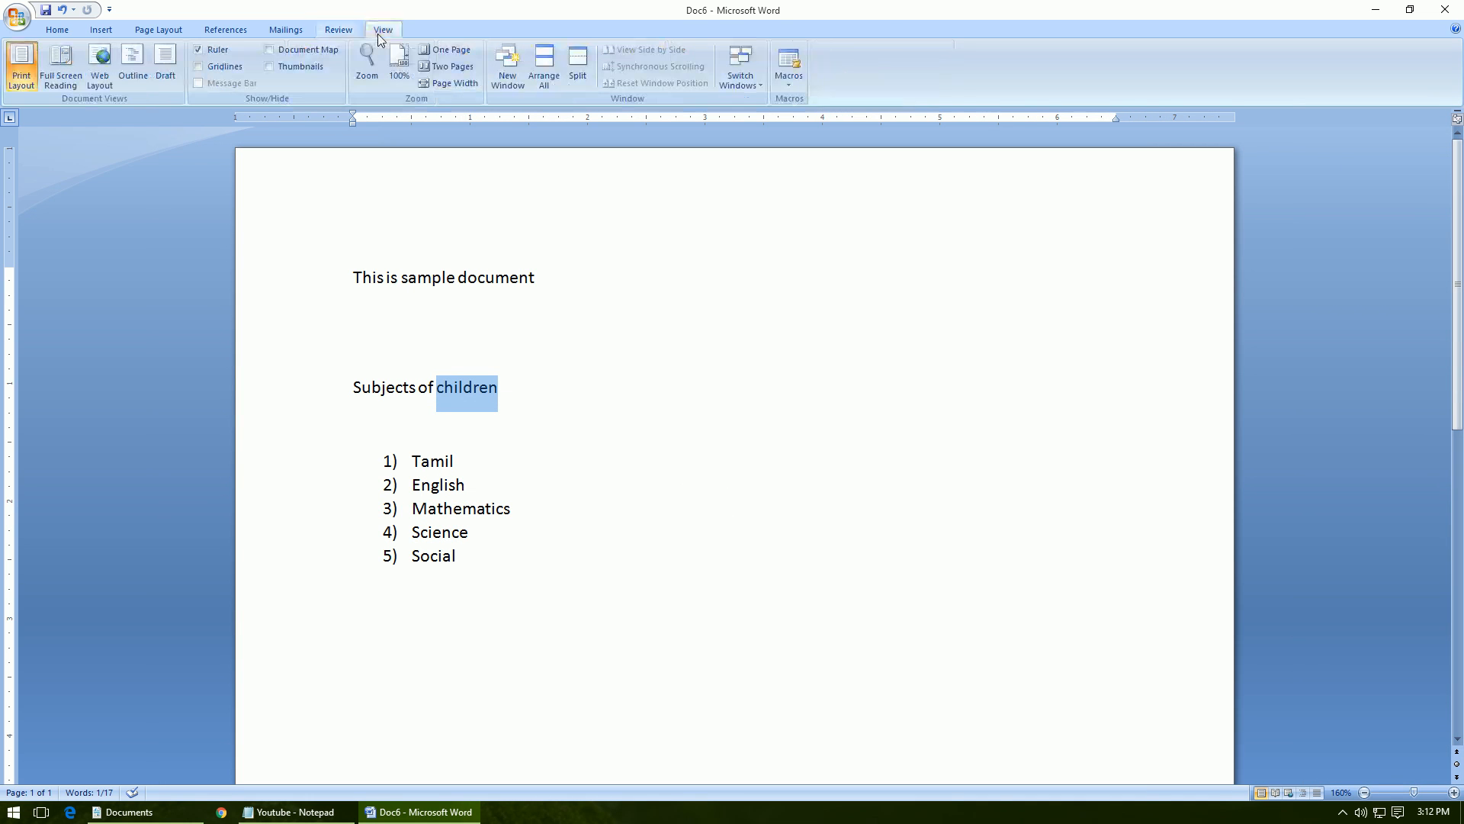
left_click(218, 65)
left_click(219, 66)
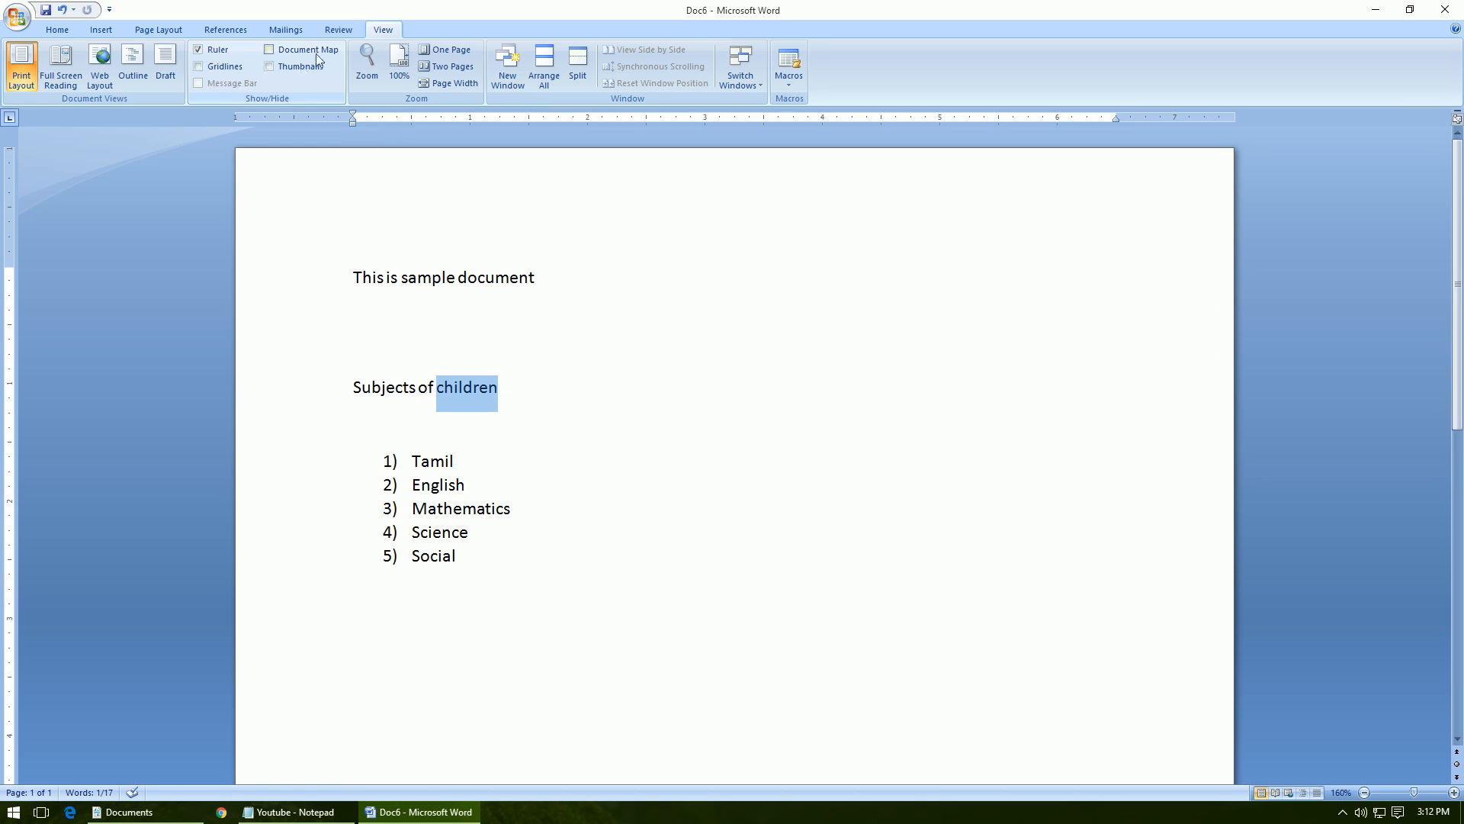
left_click(340, 26)
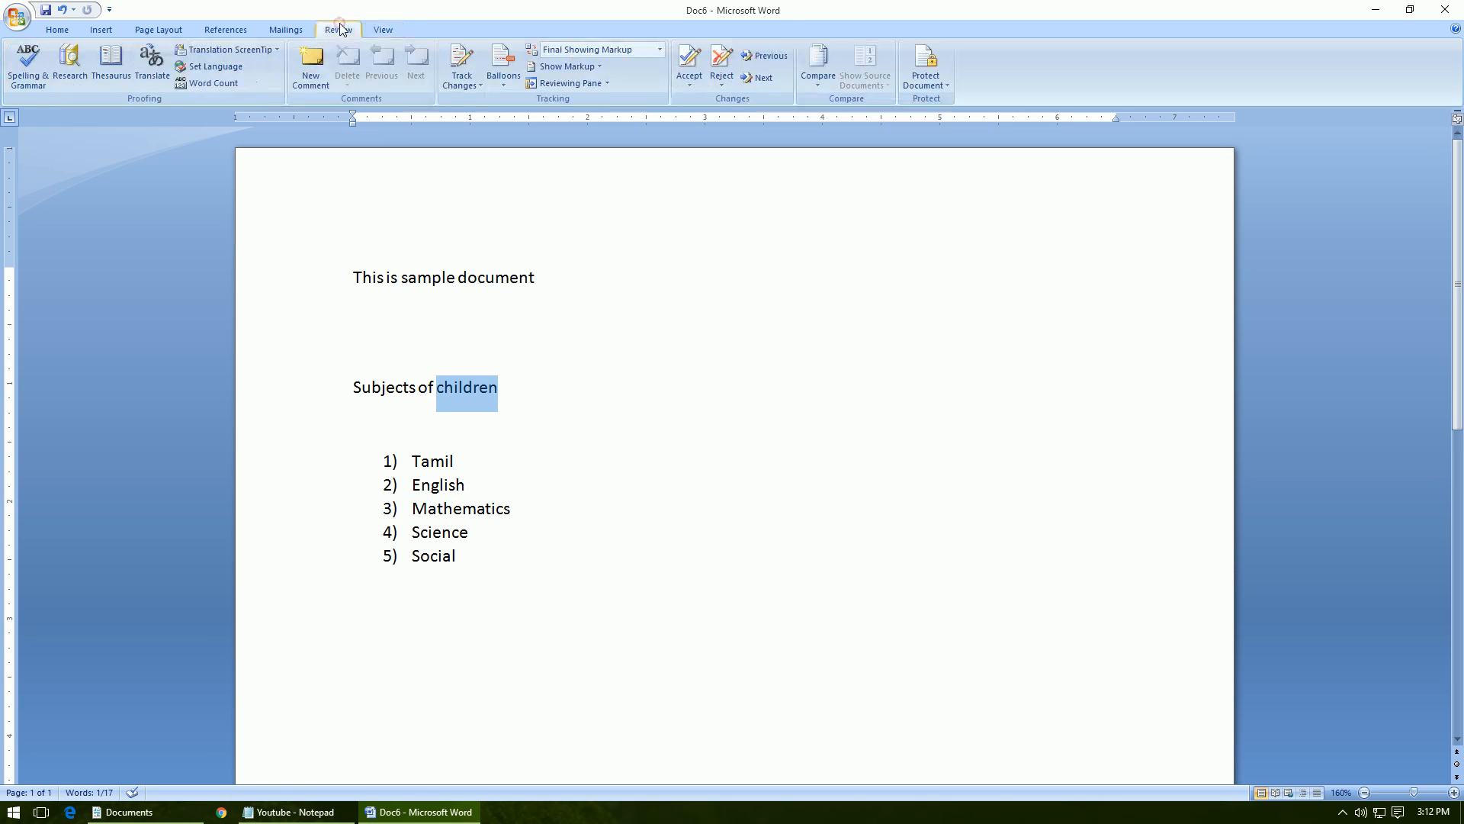